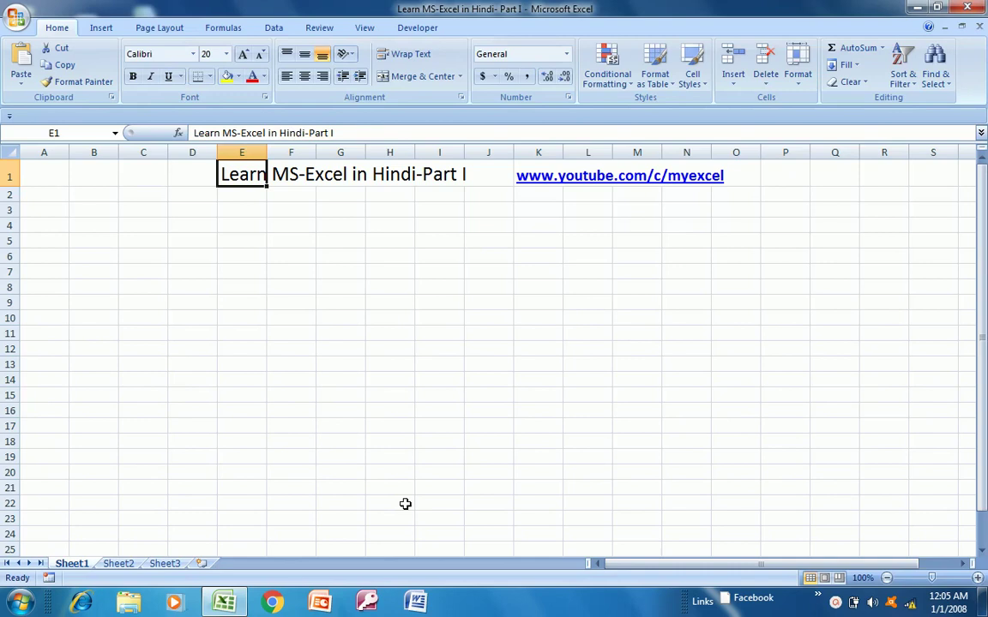
# - Move around title cell E1 and along row 2 with the arrow and Home keys
pyautogui.press('Right')
pyautogui.press('Left')
pyautogui.press('Left')
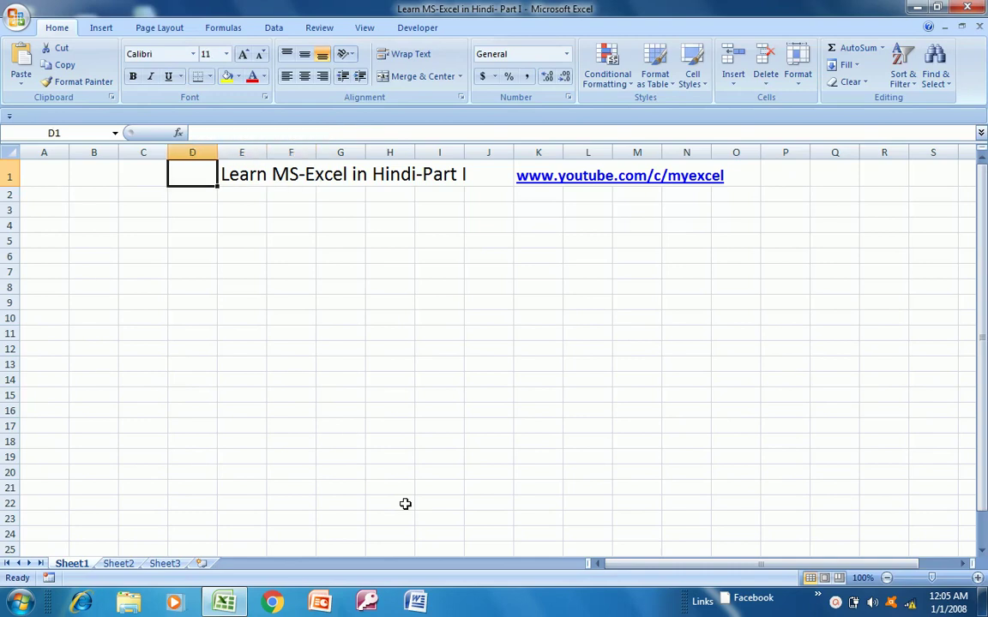
pyautogui.press('Right')
pyautogui.press('Right')
pyautogui.press('Left')
pyautogui.press('Left')
pyautogui.press('Down')
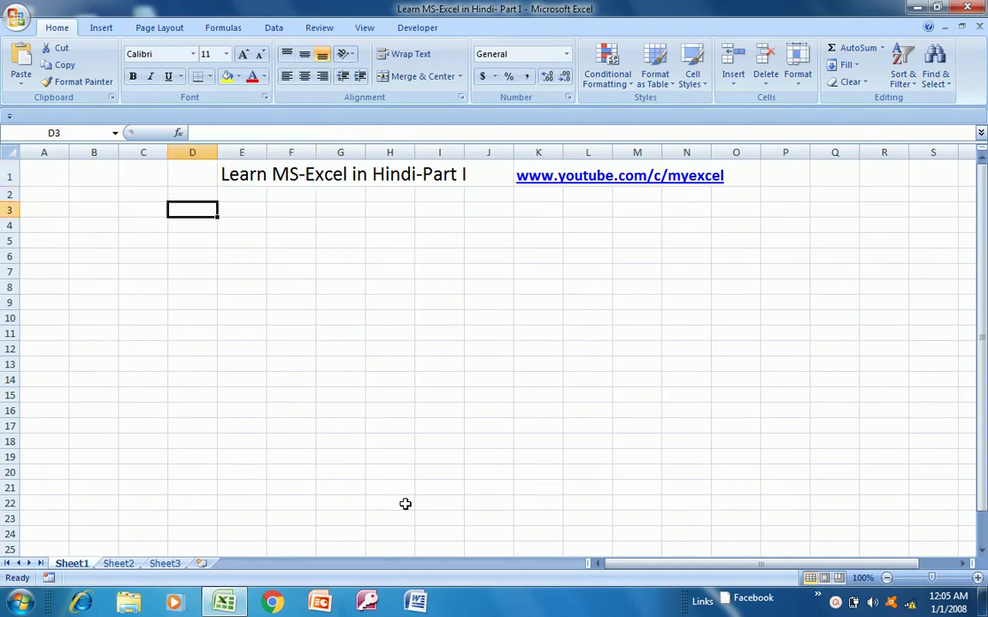
pyautogui.press('Left')
pyautogui.press('Left')
pyautogui.press('Up')
pyautogui.press('Down')
pyautogui.press('Left')
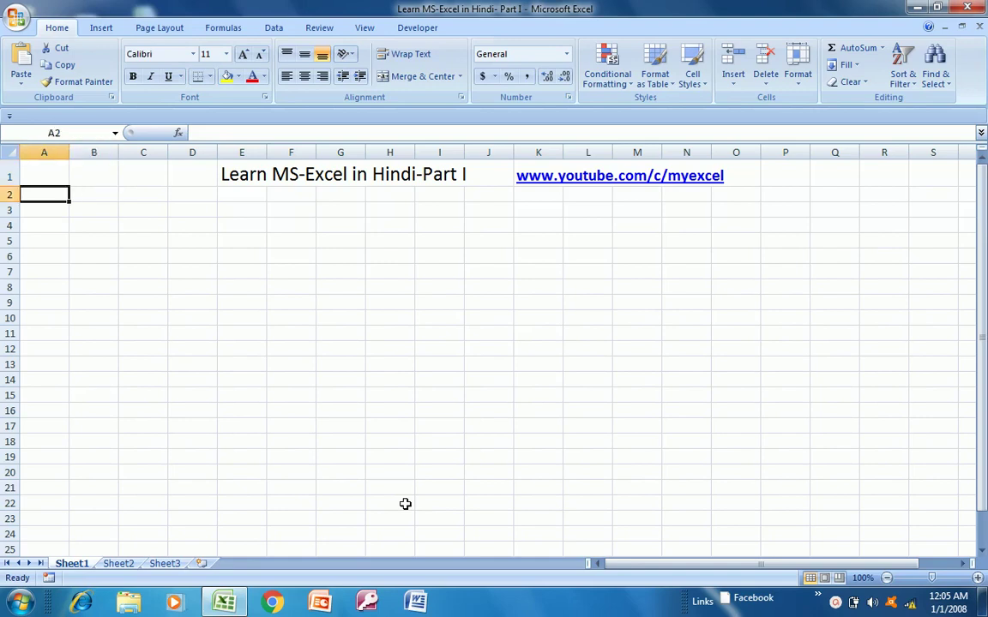
pyautogui.press('Right')
pyautogui.press('Right')
pyautogui.press('Right')
pyautogui.press('Right')
pyautogui.press('Right')
pyautogui.press('Right')
pyautogui.press('Right')
pyautogui.press('Right')
pyautogui.press('Right')
pyautogui.press('Right')
pyautogui.press('Right')
pyautogui.press('Right')
pyautogui.press('Right')
pyautogui.press('Right')
pyautogui.press('Right')
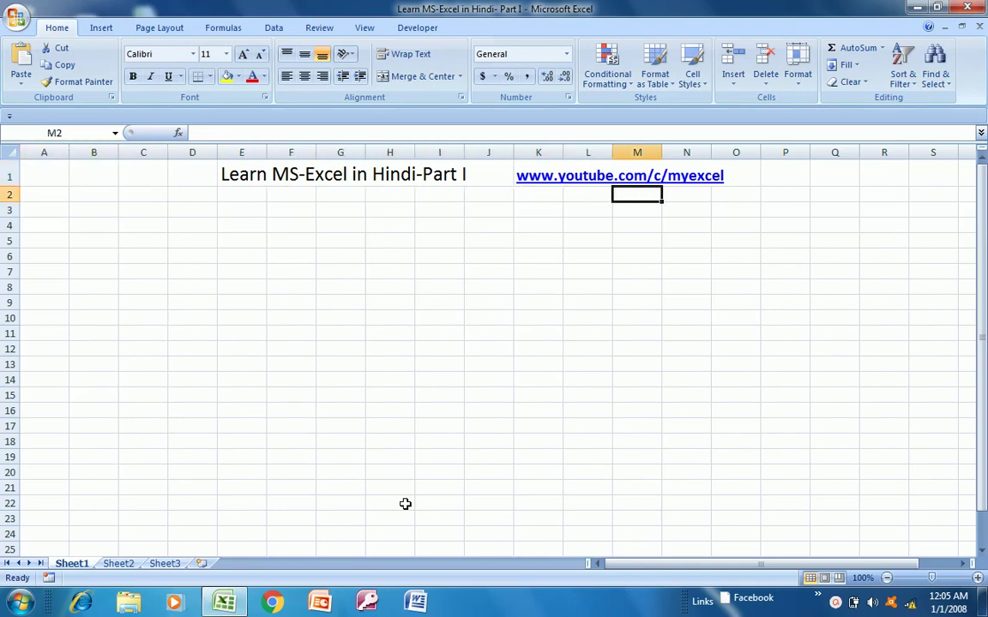
pyautogui.press('Right')
pyautogui.press('Left')
pyautogui.press('Left')
pyautogui.press('Left')
pyautogui.press('Left')
pyautogui.press('Left')
pyautogui.press('Left')
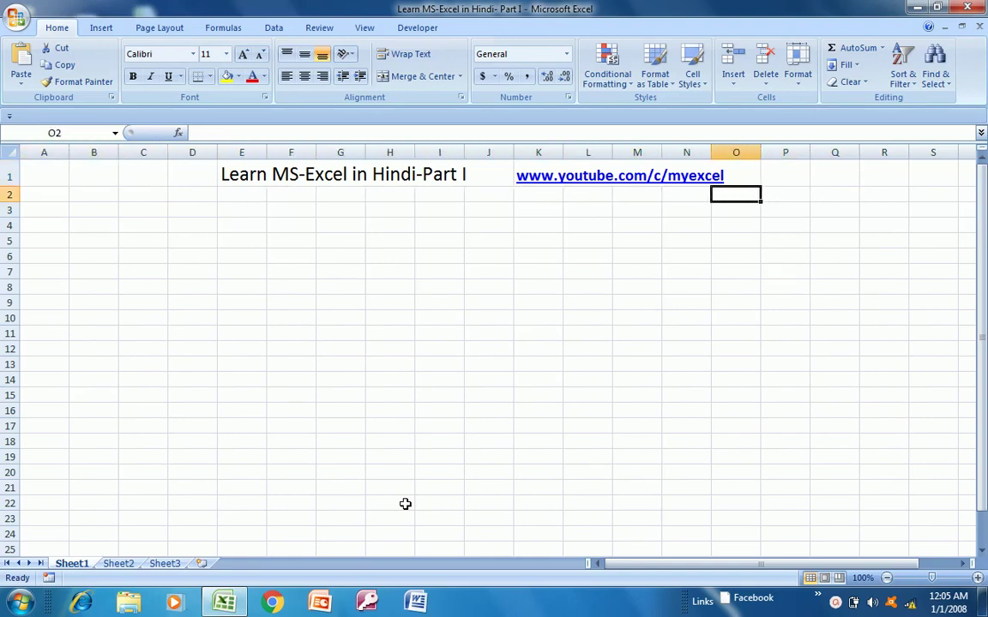
pyautogui.press('Home')
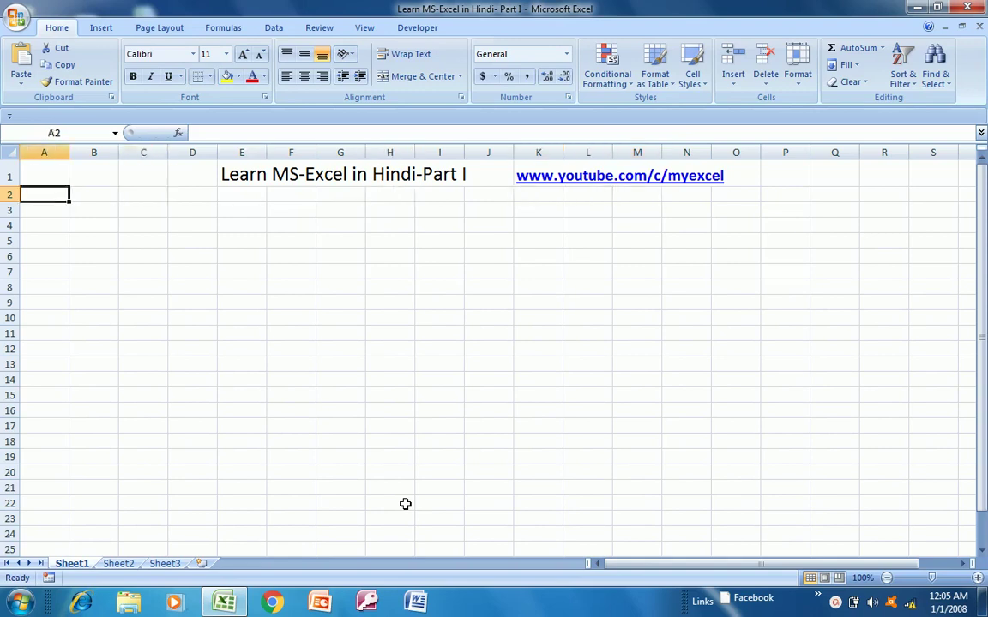
pyautogui.press('Right')
pyautogui.press('Right')
pyautogui.press('Right')
pyautogui.press('Right')
pyautogui.press('Right')
pyautogui.press('Right')
pyautogui.press('Left')
pyautogui.press('Left')
pyautogui.press('Left')
pyautogui.press('Left')
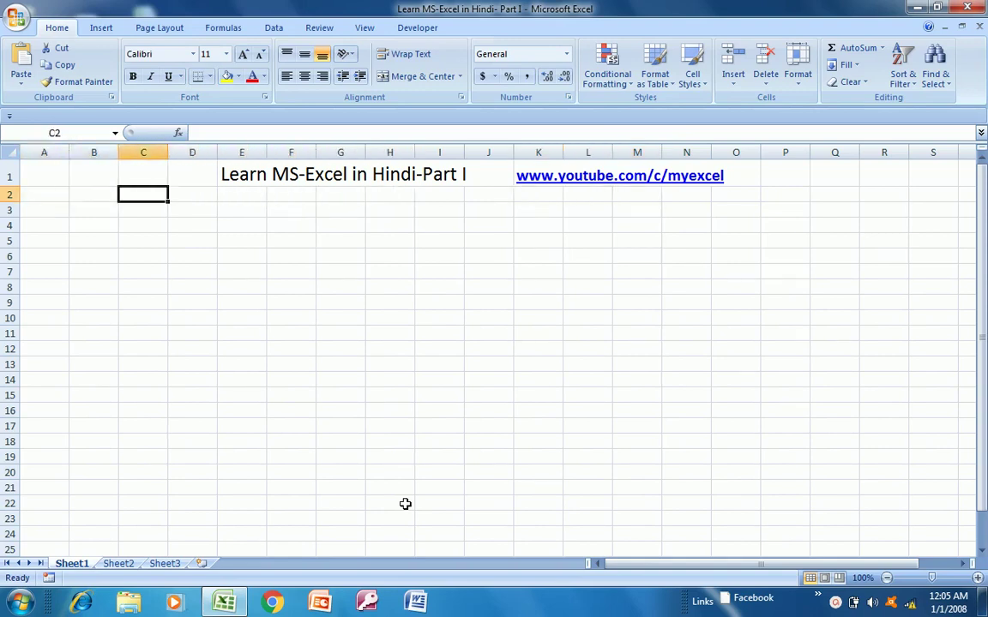
pyautogui.press('Home')
pyautogui.press('Right')
pyautogui.press('Right')
pyautogui.press('Right')
pyautogui.press('Right')
pyautogui.press('Right')
pyautogui.press('Right')
pyautogui.press('Right')
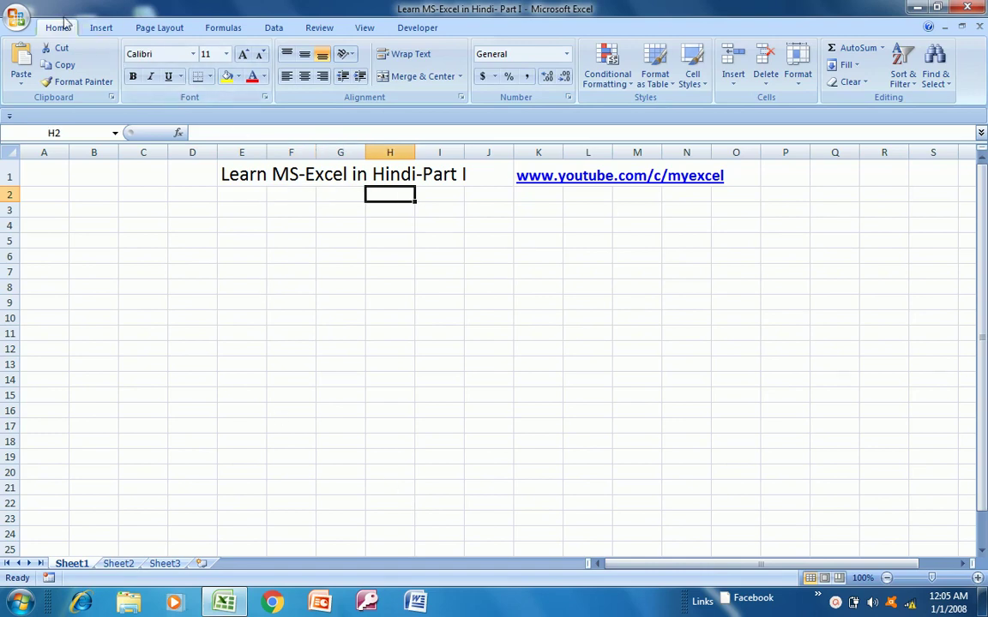
# - Browse the Insert, Page Layout, Formulas, Data, Review, View and Developer ribbon tabs, then return to Home
pyautogui.click(98, 26)
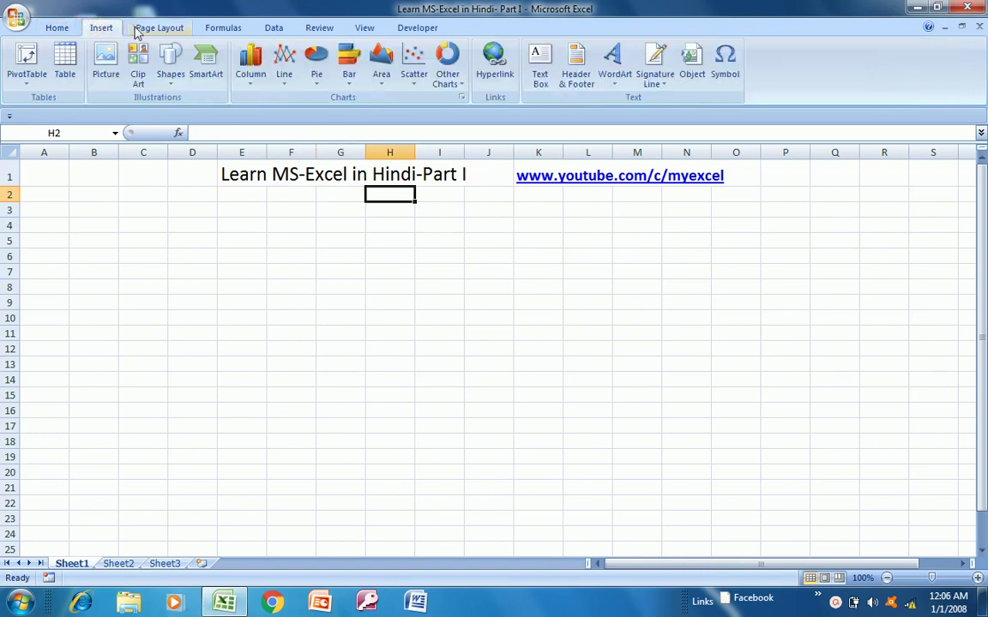
pyautogui.click(150, 28)
pyautogui.click(210, 28)
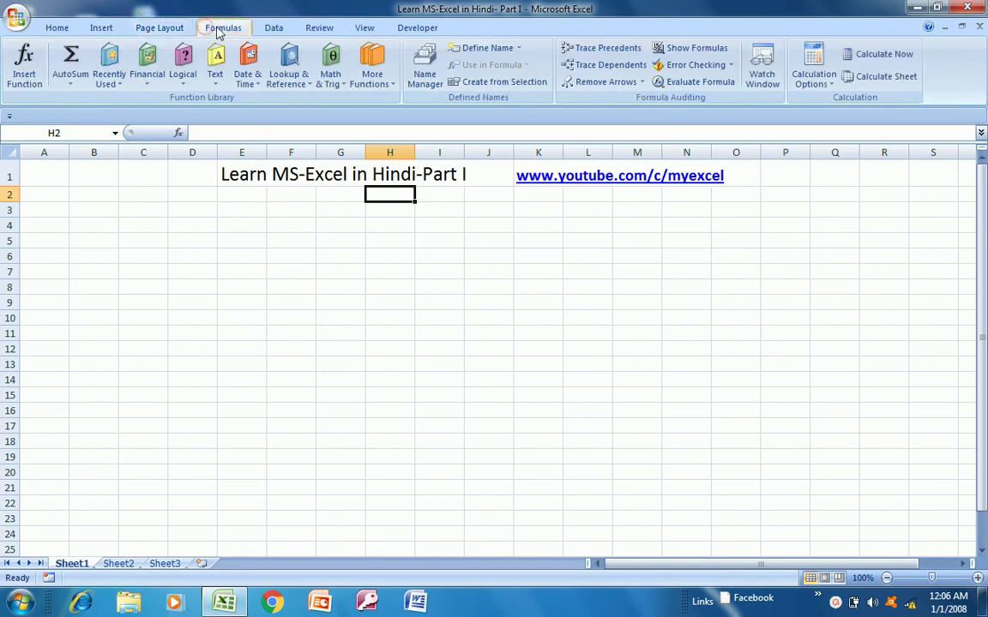
pyautogui.click(277, 27)
pyautogui.click(313, 30)
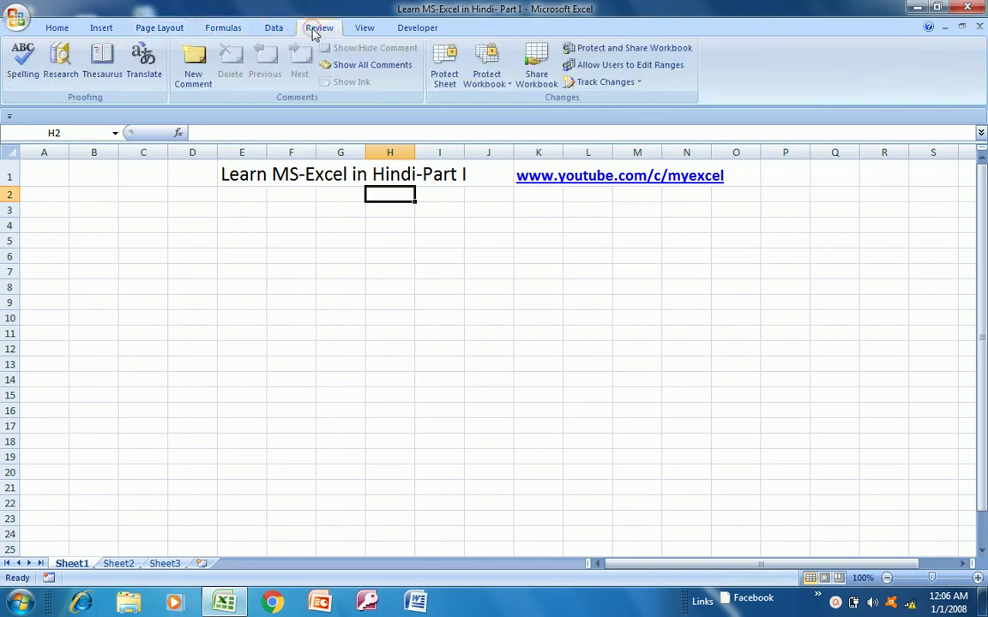
pyautogui.click(364, 29)
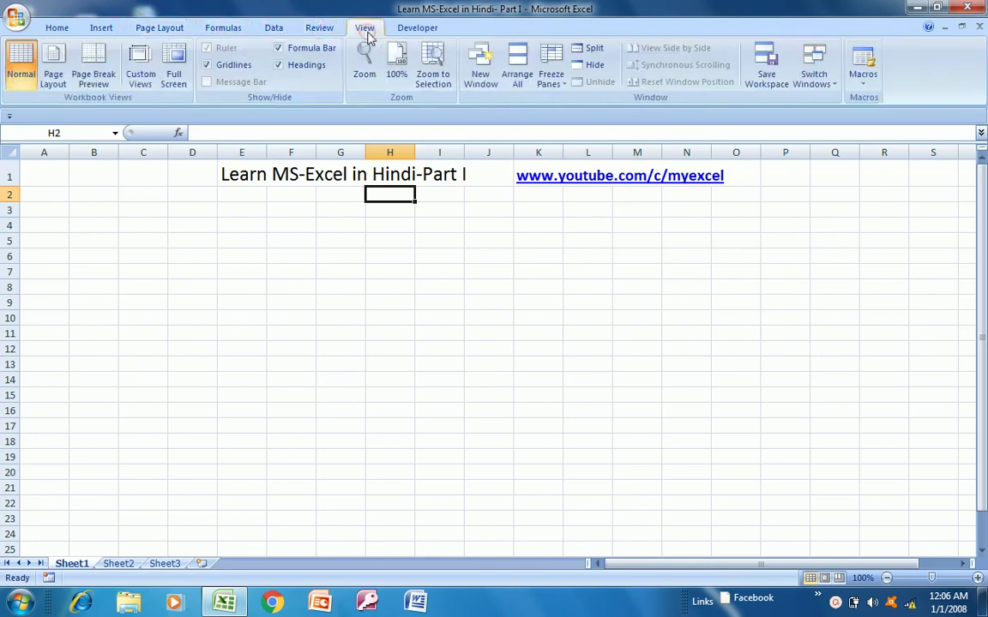
pyautogui.click(413, 30)
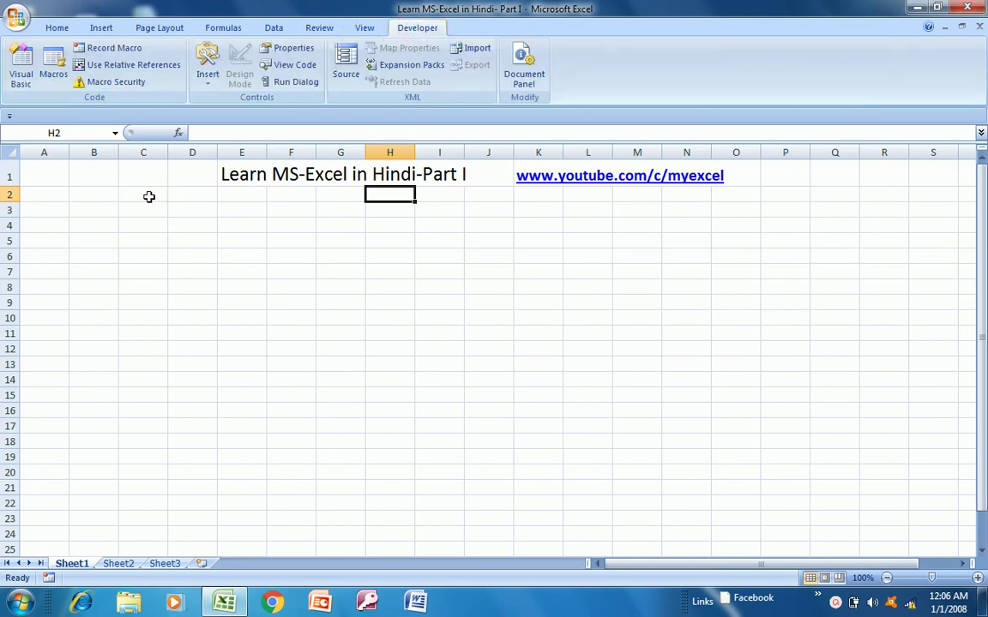
pyautogui.click(56, 27)
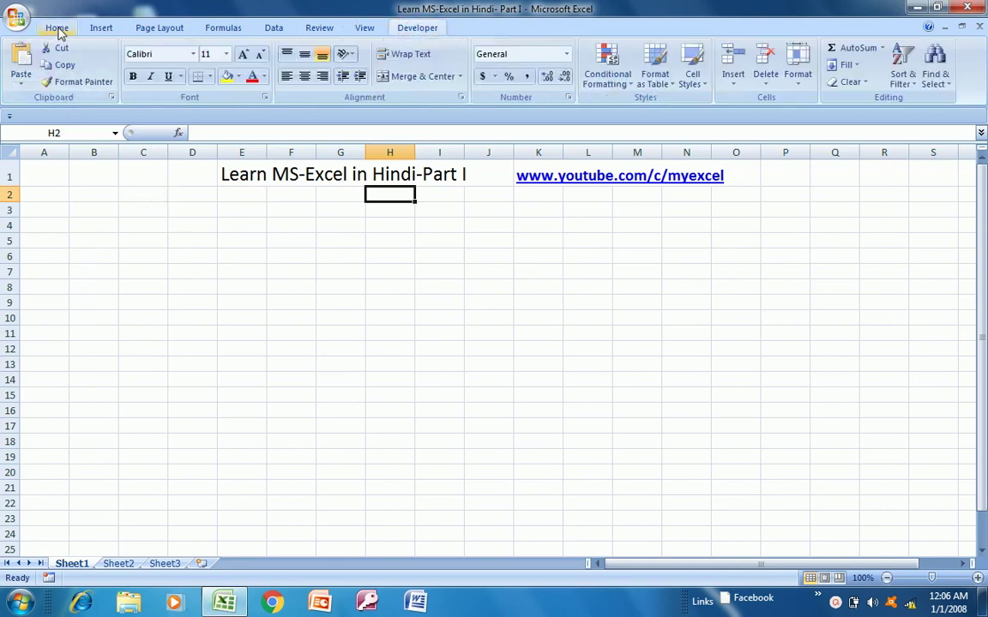
# - Select cell B9 and move up to the title cell E1 in row 1
pyautogui.click(74, 304)
pyautogui.press('Up')
pyautogui.press('Up')
pyautogui.press('Up')
pyautogui.press('Up')
pyautogui.press('Up')
pyautogui.press('Up')
pyautogui.press('Up')
pyautogui.press('Up')
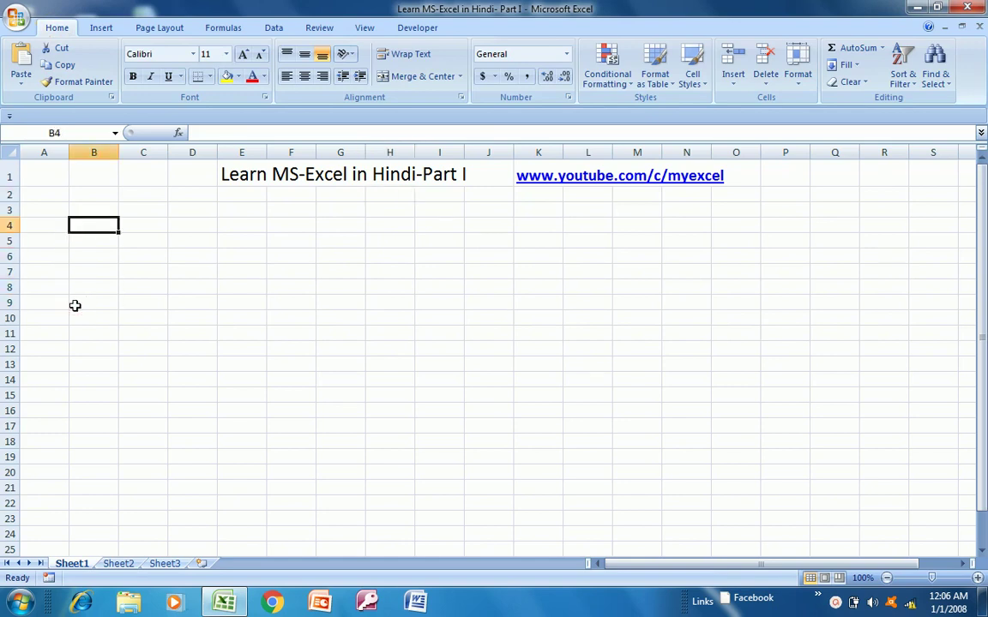
pyautogui.press('Right')
pyautogui.press('Right')
pyautogui.press('Right')
pyautogui.press('Right')
pyautogui.press('Left')
pyautogui.press('Left')
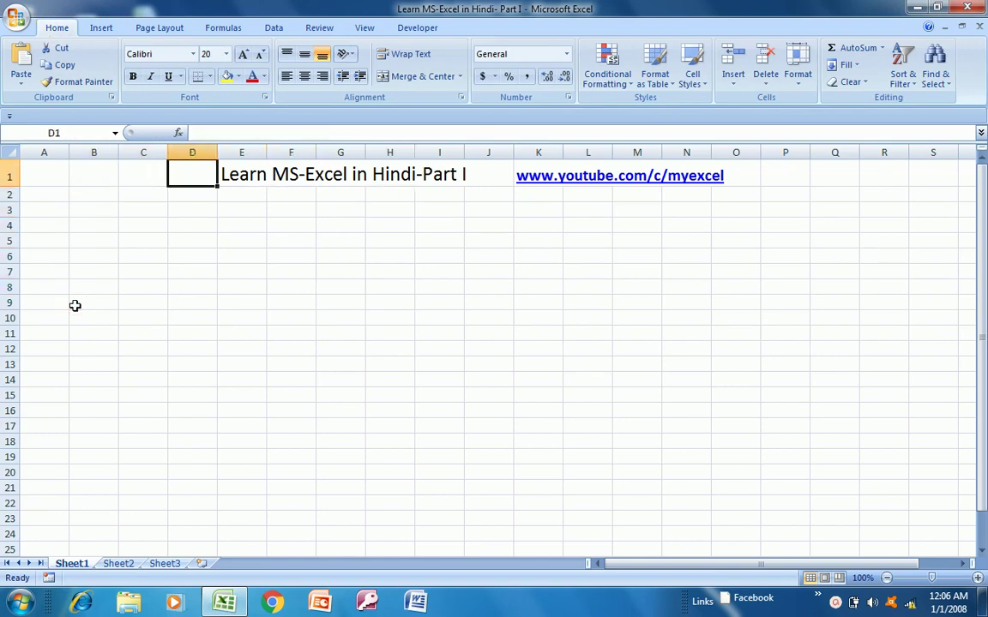
pyautogui.press('Right')
pyautogui.press('Right')
pyautogui.press('Right')
pyautogui.press('Right')
pyautogui.press('Right')
pyautogui.press('Left')
pyautogui.press('Left')
pyautogui.press('Left')
pyautogui.press('Left')
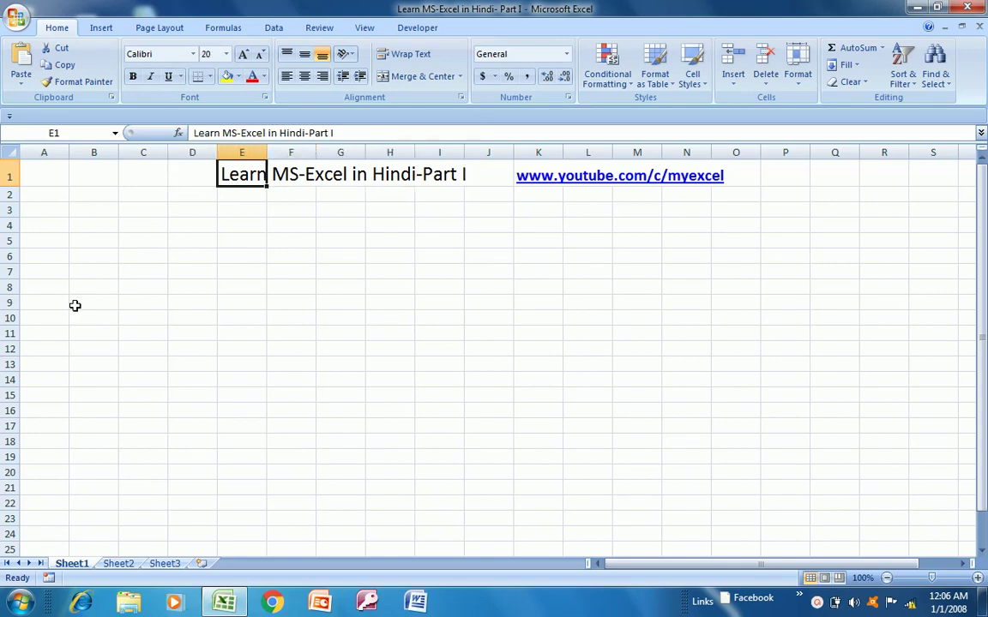
# - Step back and forth along row 1 around the title, ending at cell A1
pyautogui.press('Right')
pyautogui.press('Right')
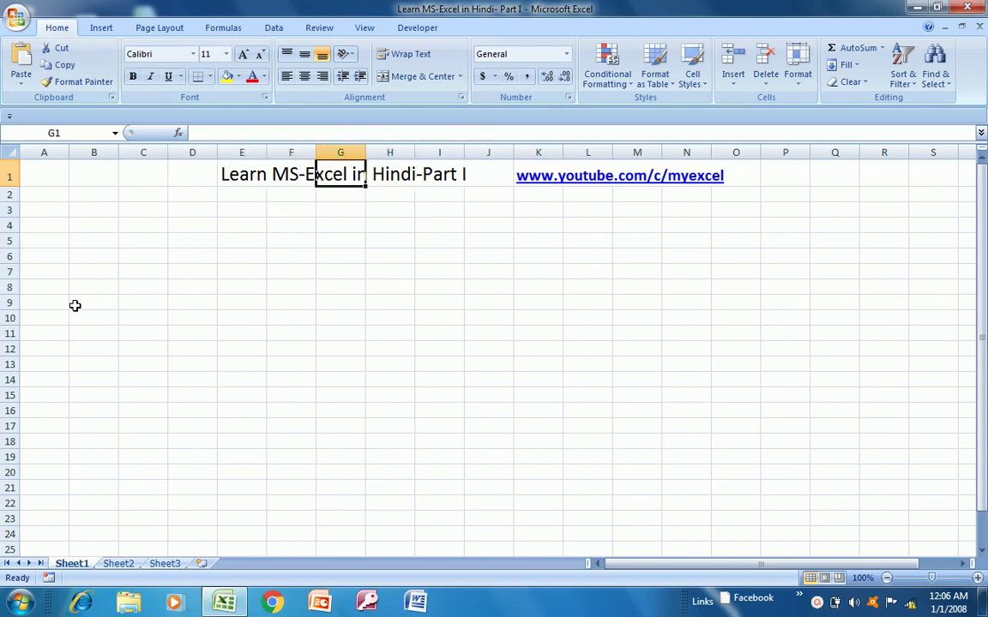
pyautogui.press('Left')
pyautogui.press('Left')
pyautogui.press('Right')
pyautogui.press('Right')
pyautogui.press('Right')
pyautogui.press('Right')
pyautogui.press('Left')
pyautogui.press('Left')
pyautogui.press('Left')
pyautogui.press('Left')
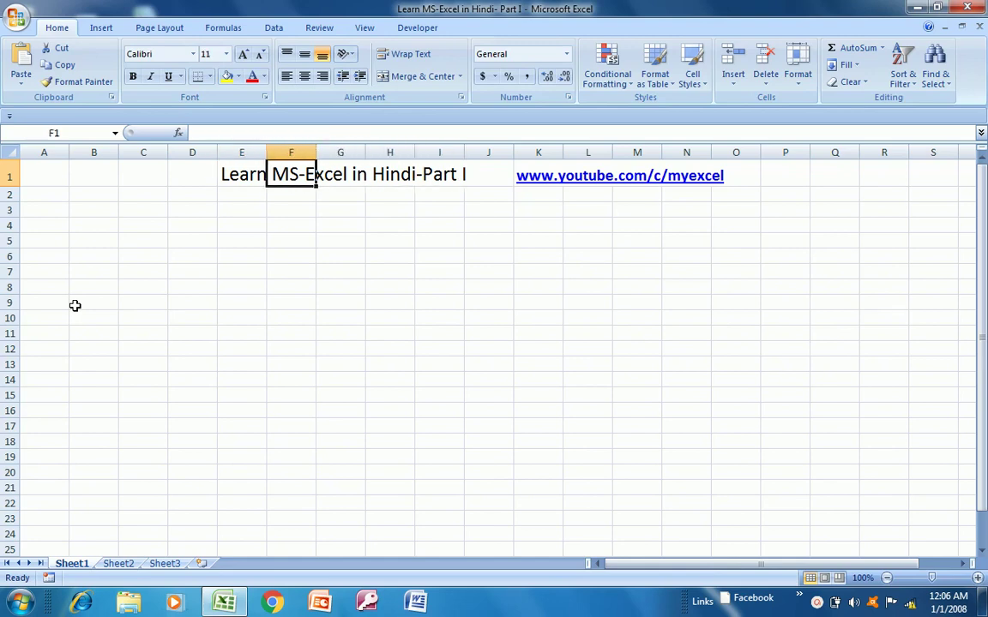
pyautogui.press('Right')
pyautogui.press('Right')
pyautogui.press('Right')
pyautogui.press('Right')
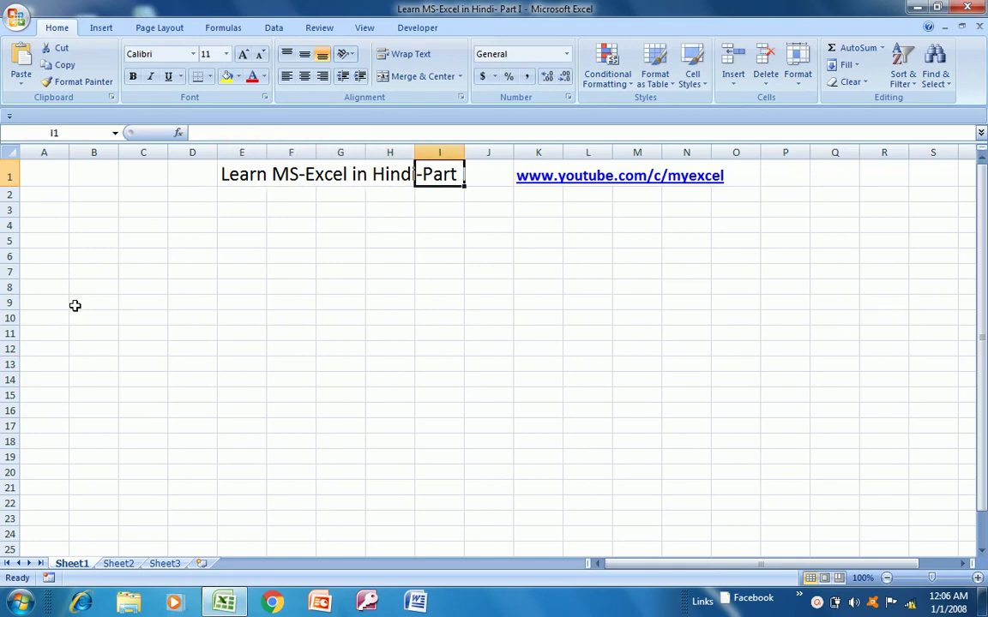
pyautogui.press('Right')
pyautogui.press('Left')
pyautogui.press('Left')
pyautogui.press('Left')
pyautogui.press('Left')
pyautogui.press('Left')
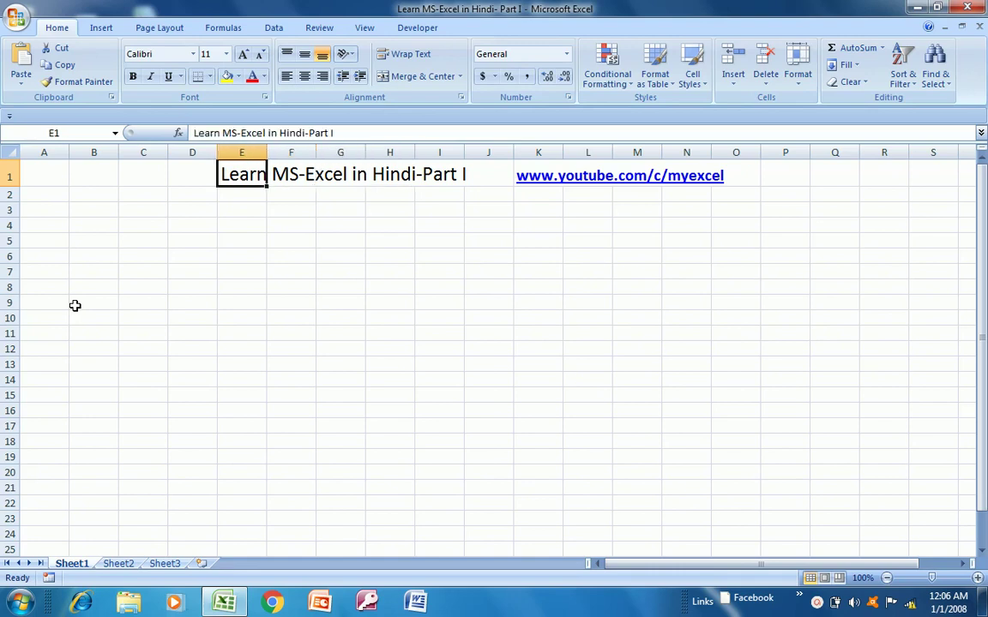
pyautogui.press('Right')
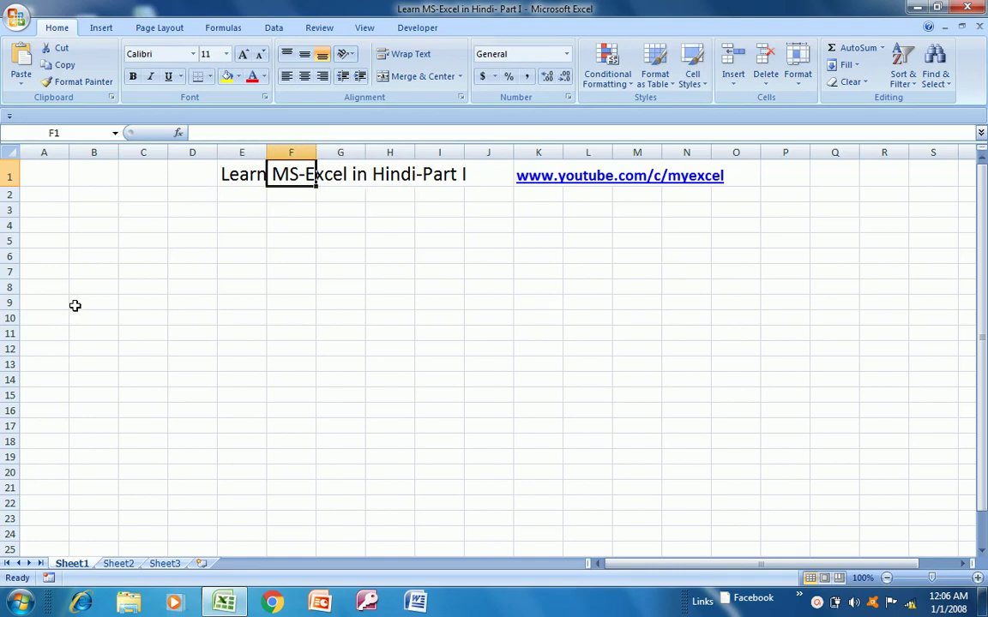
pyautogui.press('Left')
pyautogui.press('Left')
pyautogui.press('Right')
pyautogui.press('Left')
pyautogui.press('Left')
pyautogui.press('Left')
pyautogui.press('Left')
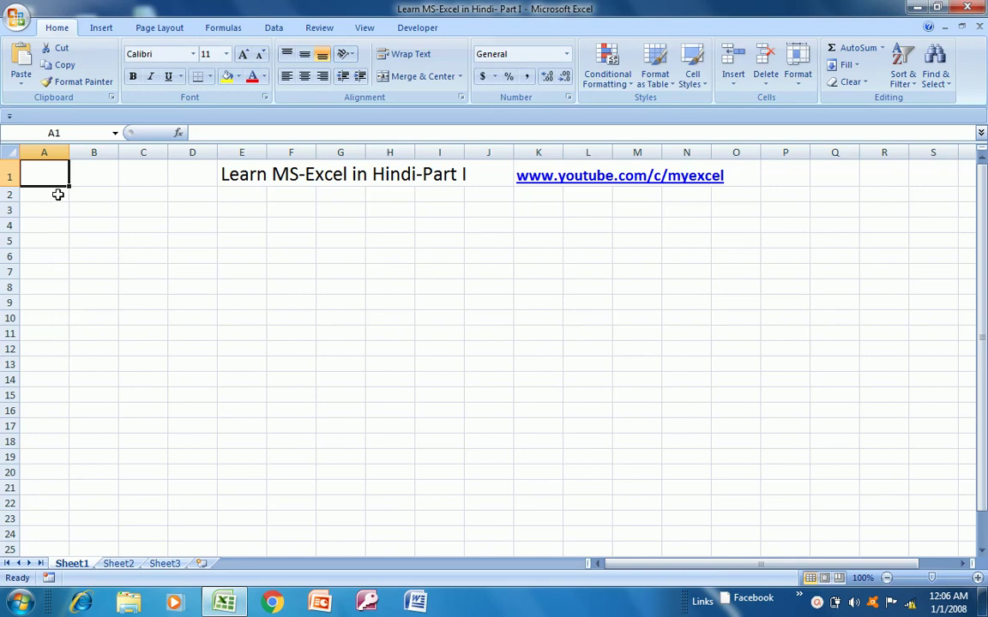
# - Select cells A2, A1, A2, A3 and B1 in turn
pyautogui.click(56, 193)
pyautogui.press('Up')
pyautogui.click(51, 197)
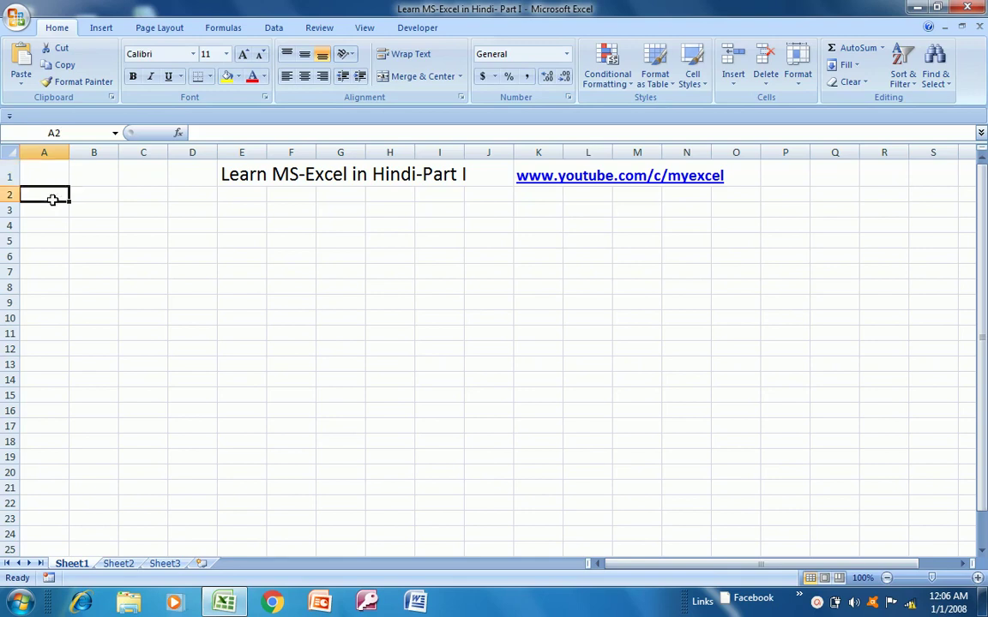
pyautogui.click(49, 215)
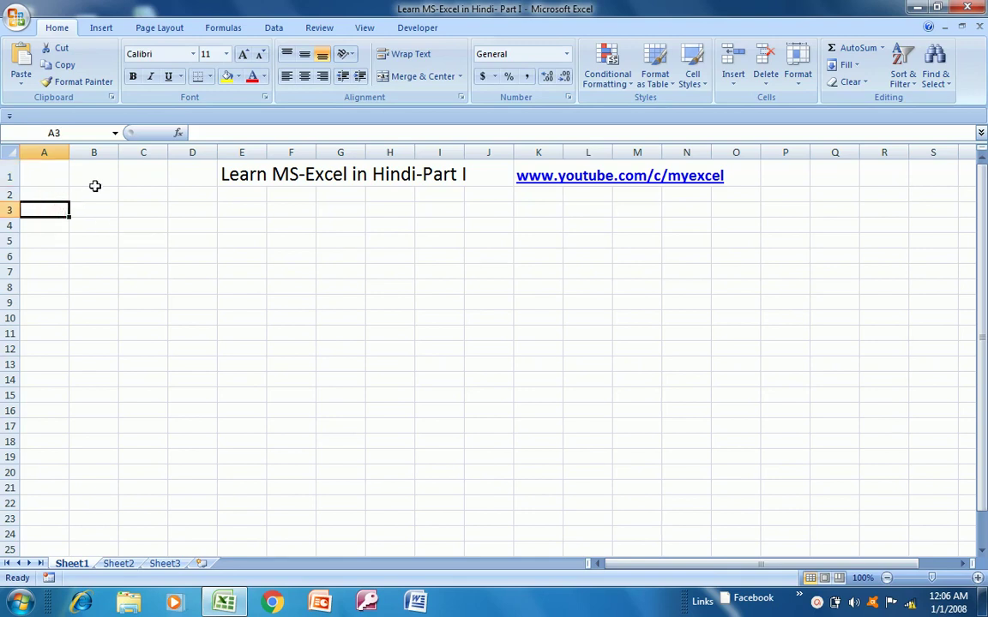
pyautogui.click(94, 182)
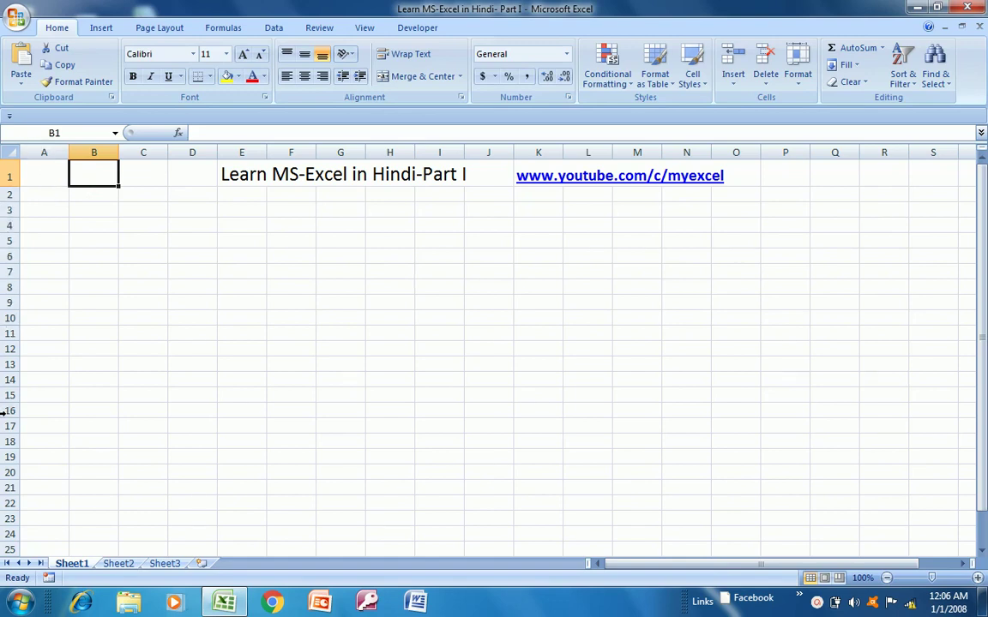
# - Select column A and extend the column selection rightward, then return to A1
pyautogui.click(43, 152)
pyautogui.hotkey('shift', 'Right')
pyautogui.hotkey('shift', 'Right')
pyautogui.hotkey('shift', 'Right')
pyautogui.hotkey('shift', 'Right')
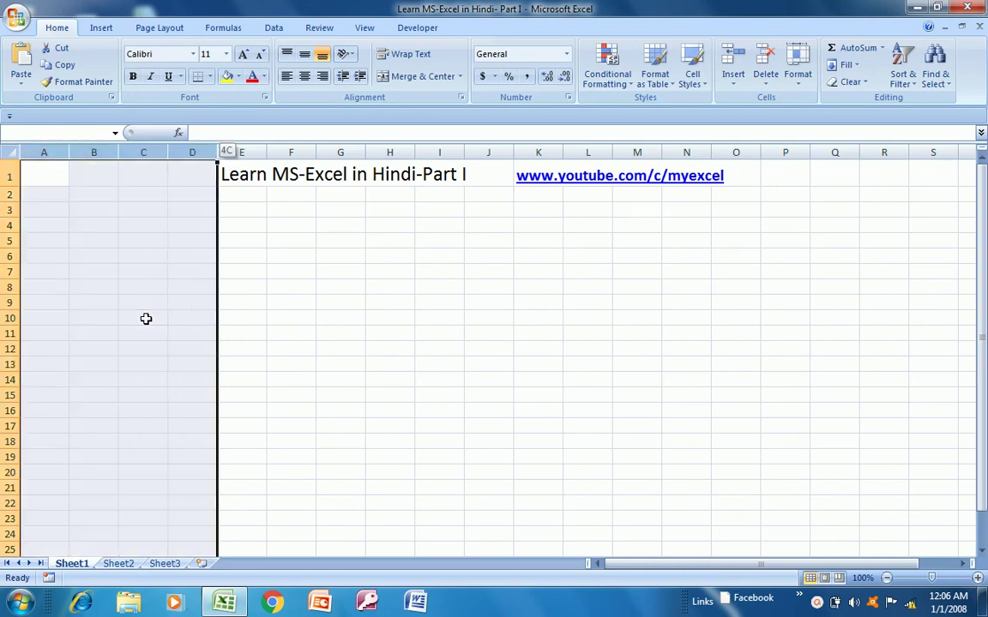
pyautogui.press('Left')
pyautogui.press('Right')
pyautogui.press('Left')
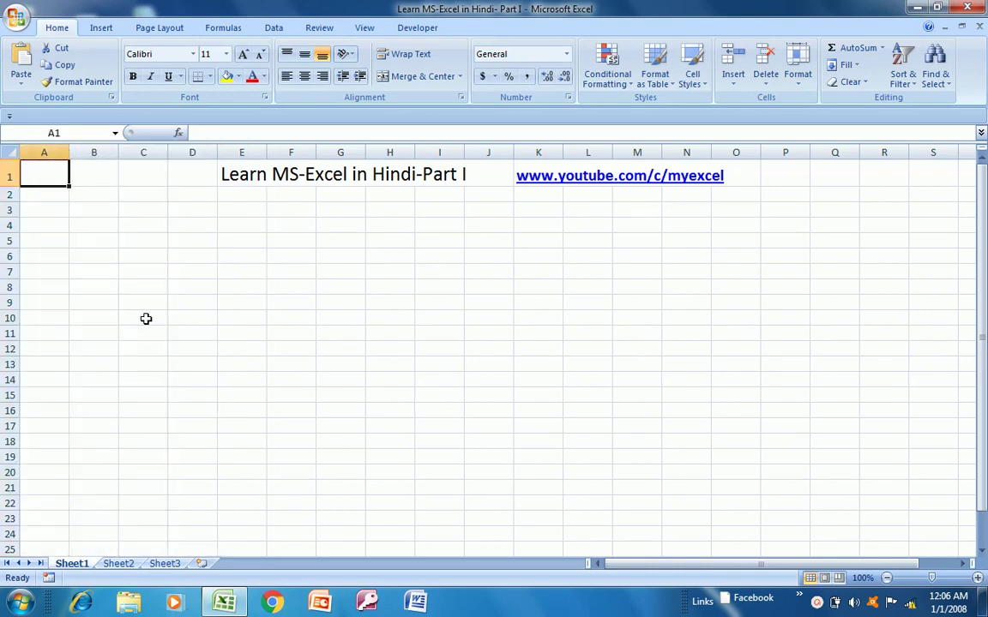
# - Select row 2 and drag the row selection down over more rows, then return to A1
pyautogui.click(11, 195)
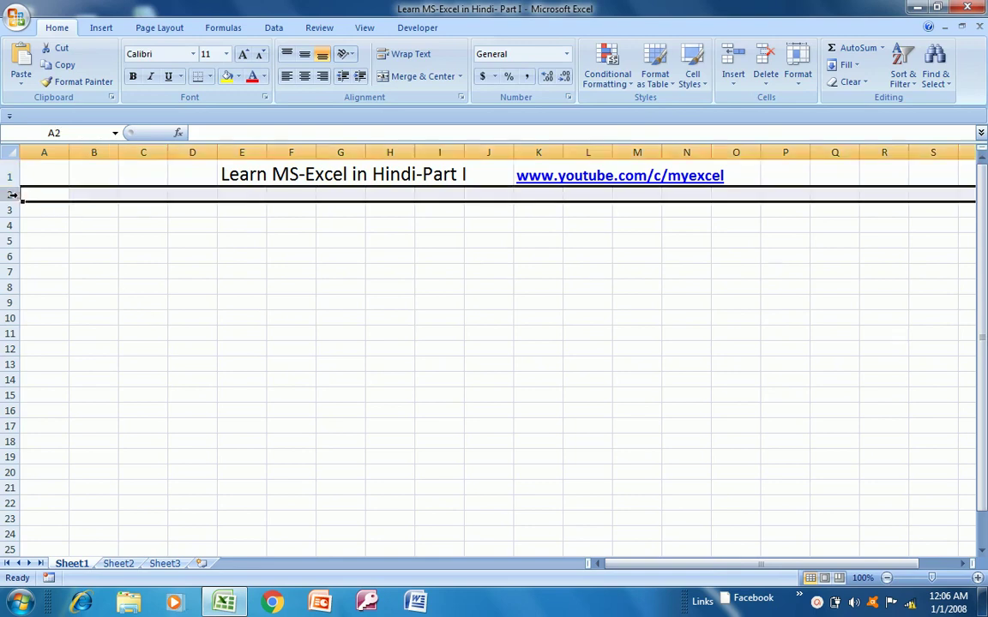
pyautogui.moveTo(11, 195); pyautogui.dragTo(11, 380)
pyautogui.press('Down')
pyautogui.press('Up')
pyautogui.press('Up')
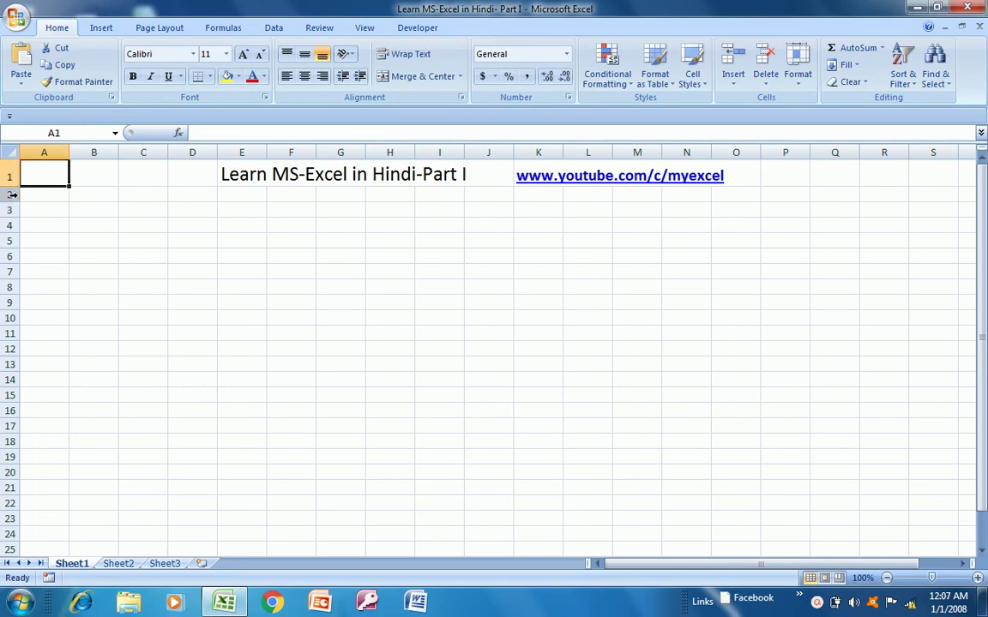
# - Select column A and extend the selection across columns A to H
pyautogui.click(47, 195)
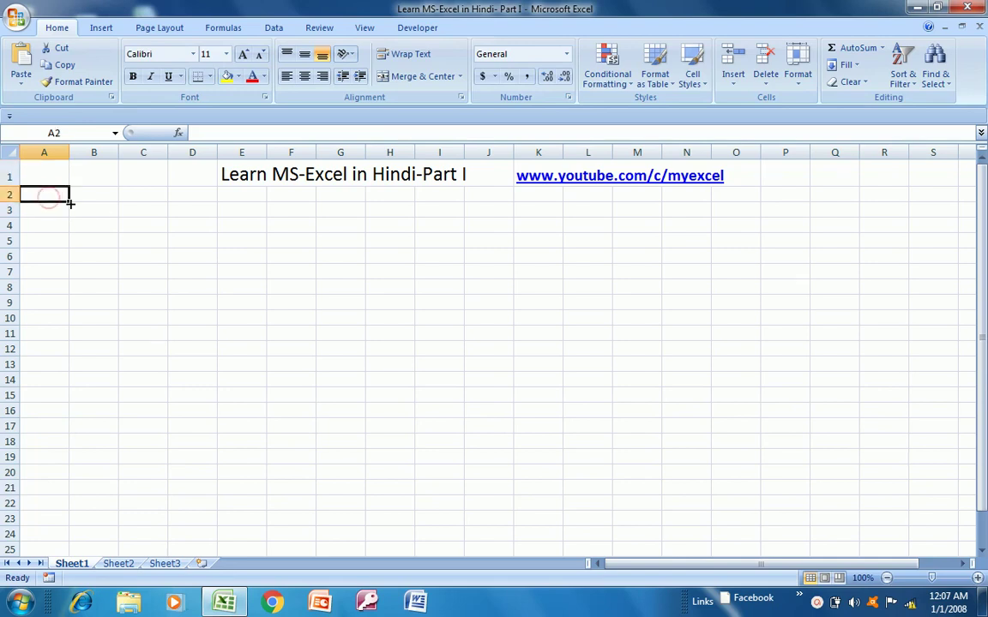
pyautogui.click(47, 151)
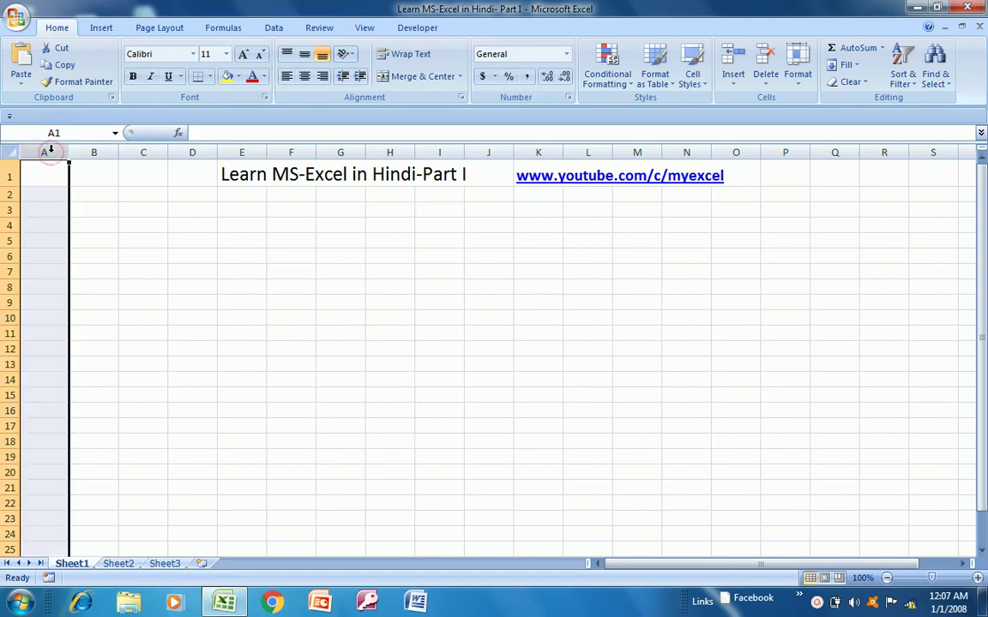
pyautogui.hotkey('shift', 'Right')
pyautogui.hotkey('shift', 'Right')
pyautogui.hotkey('shift', 'Right')
pyautogui.hotkey('shift', 'Right')
pyautogui.hotkey('shift', 'Right')
pyautogui.hotkey('shift', 'Right')
pyautogui.hotkey('shift', 'Right')
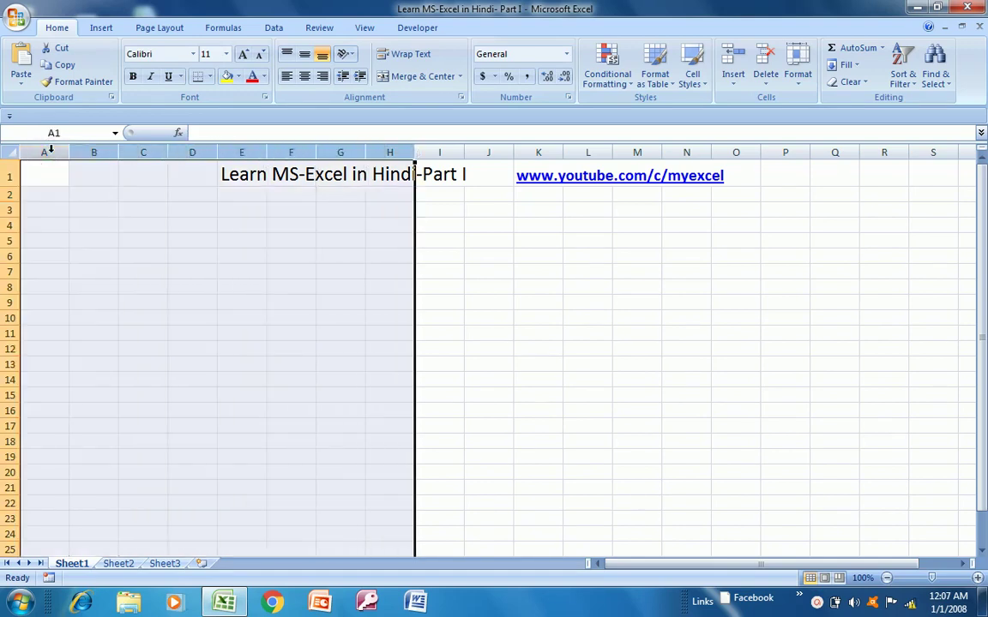
pyautogui.press('Up')
# - Select entire rows 3 to 7, then move to cell A4
pyautogui.press('Down')
pyautogui.press('Down')
pyautogui.hotkey('shift', 'Down')
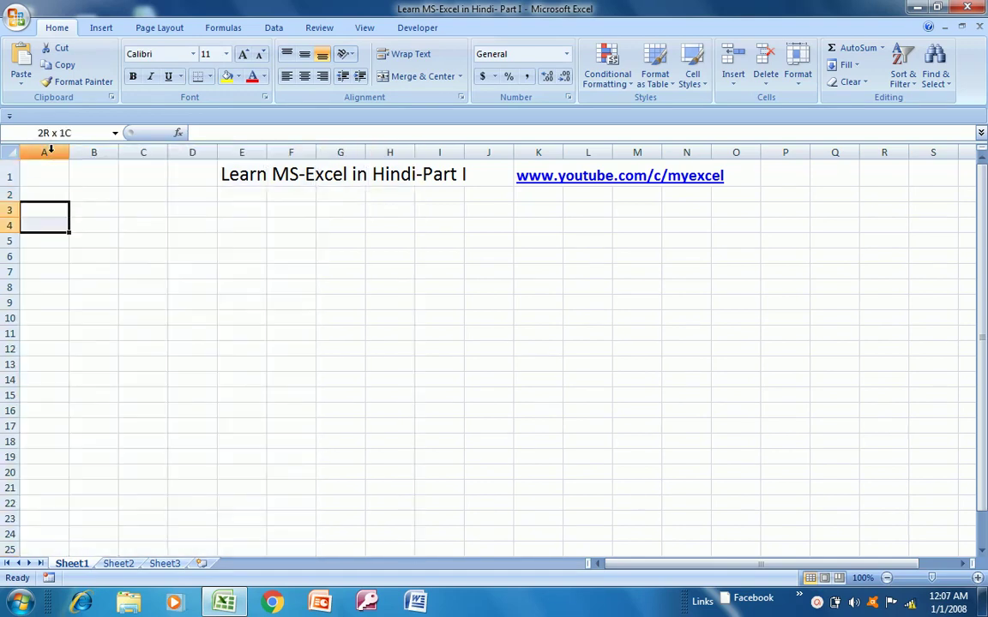
pyautogui.hotkey('shift', 'Down')
pyautogui.hotkey('shift', 'Down')
pyautogui.hotkey('shift', 'Down')
pyautogui.hotkey('shift', 'space')
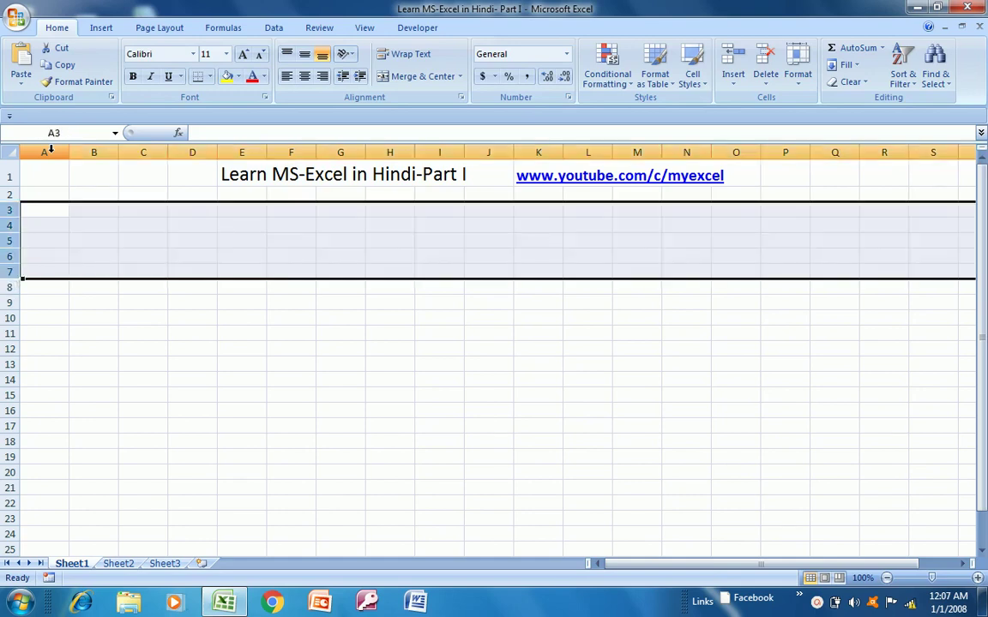
pyautogui.press('Right')
pyautogui.press('Left')
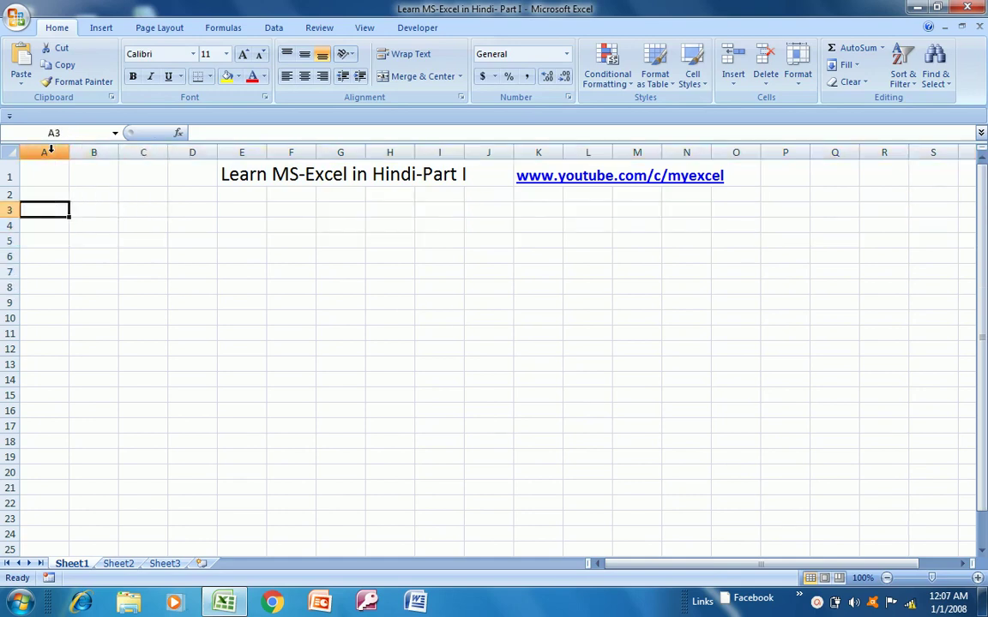
pyautogui.press('Right')
pyautogui.press('Right')
pyautogui.press('Right')
pyautogui.press('Left')
pyautogui.press('Left')
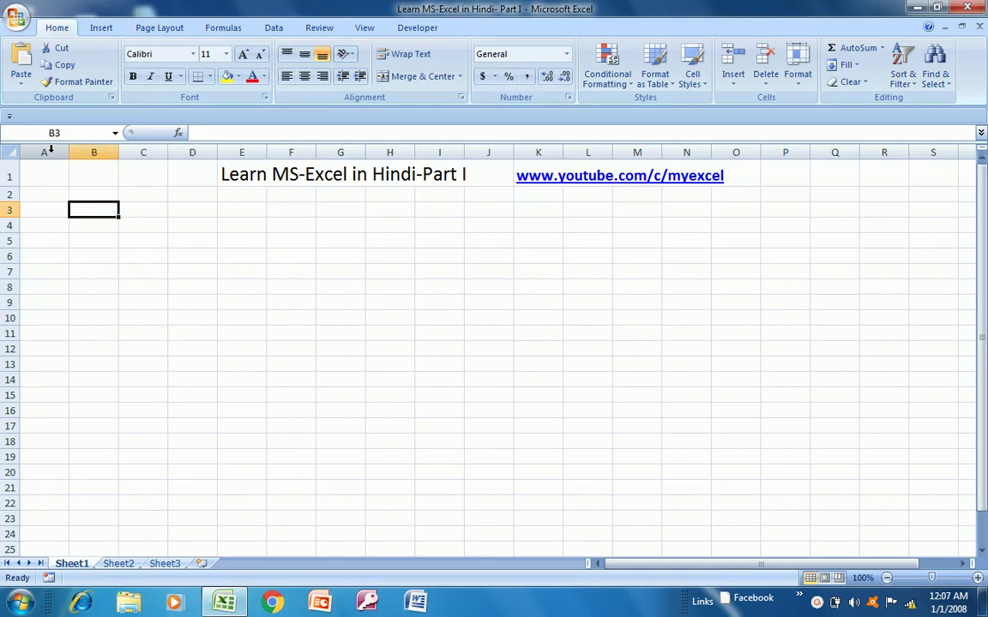
pyautogui.press('Left')
pyautogui.press('Up')
pyautogui.press('Down')
pyautogui.press('Down')
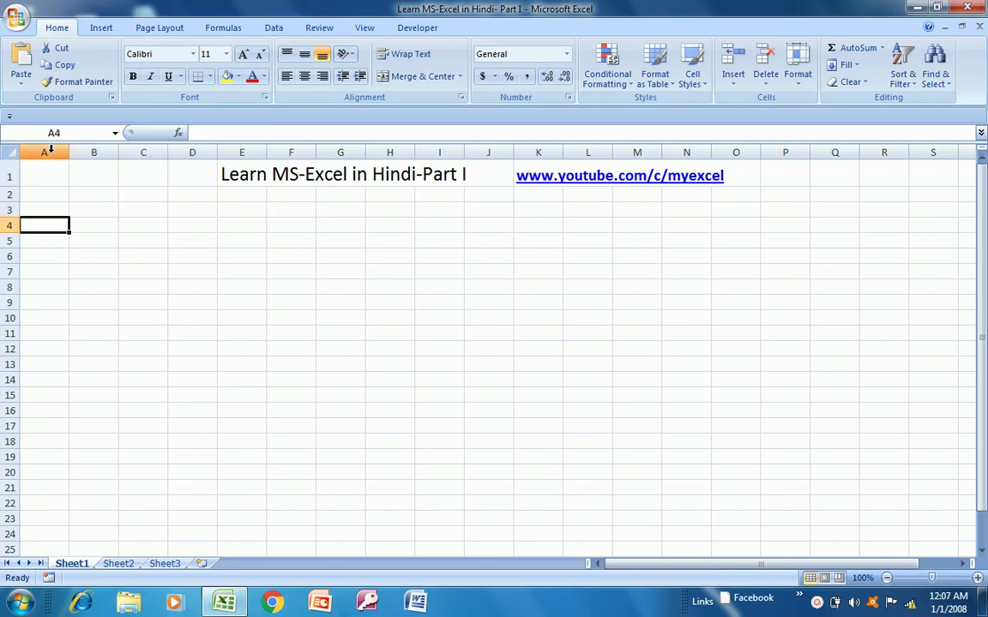
# - Enter headings S.No. in A4, Name of Student in B4 and Marks in C4
pyautogui.write('S')
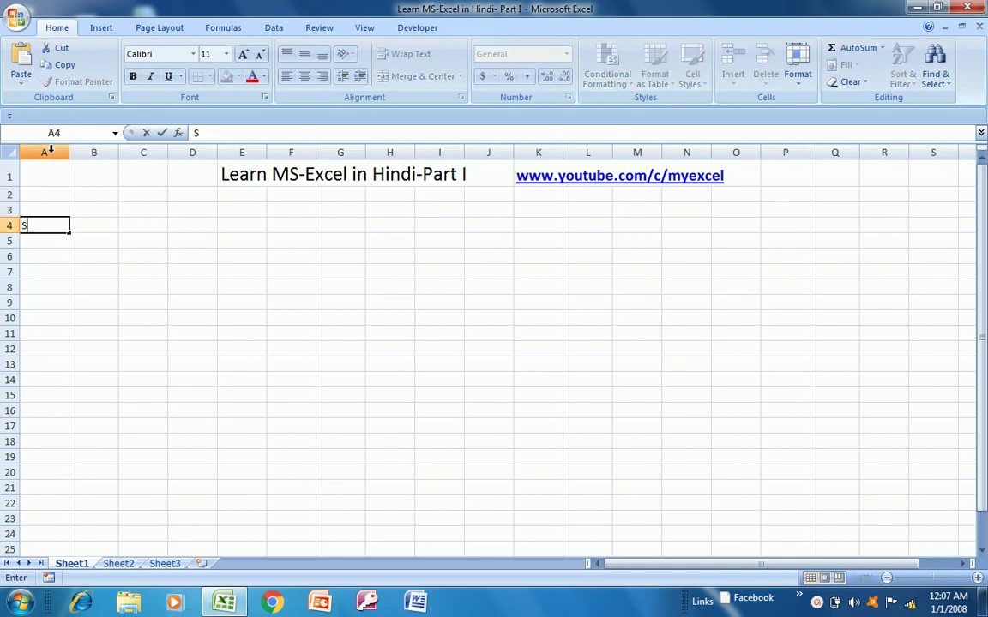
pyautogui.write('.No.')
pyautogui.press('Return')
pyautogui.press('Up')
pyautogui.press('Right')
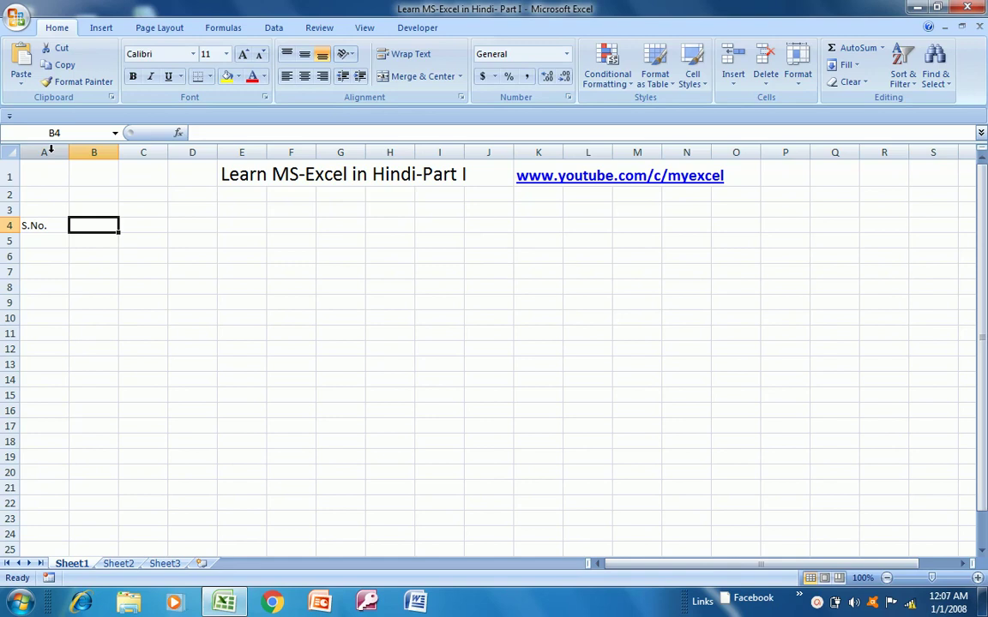
pyautogui.write('Name of')
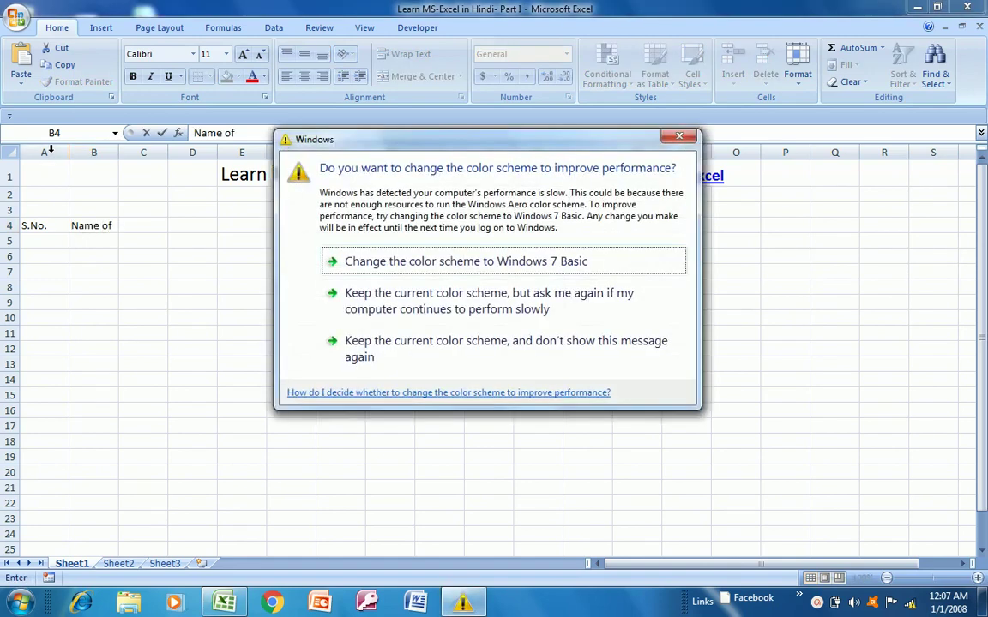
pyautogui.click(370, 269)
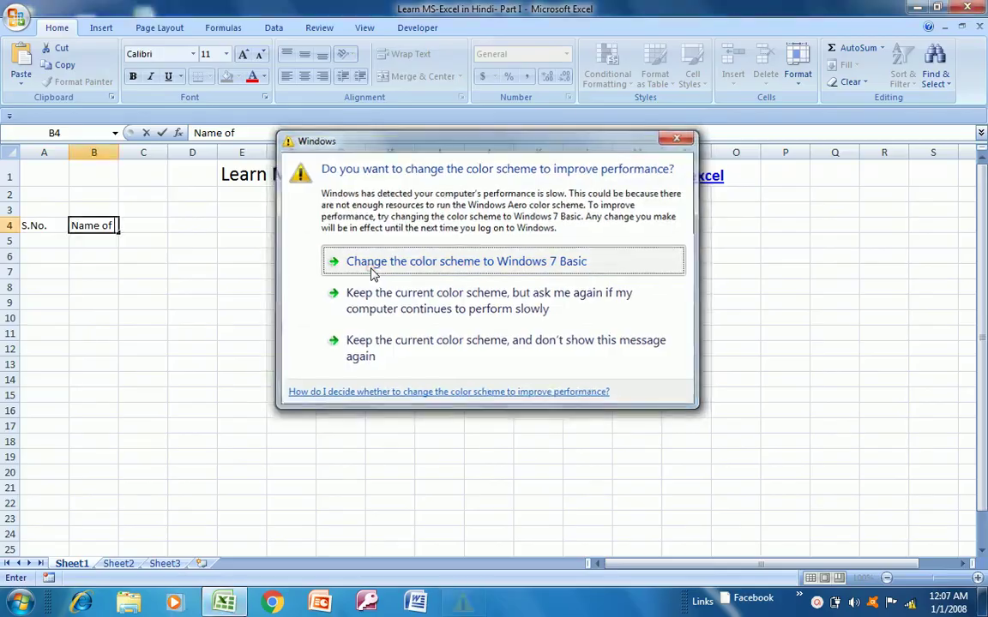
pyautogui.write('S')
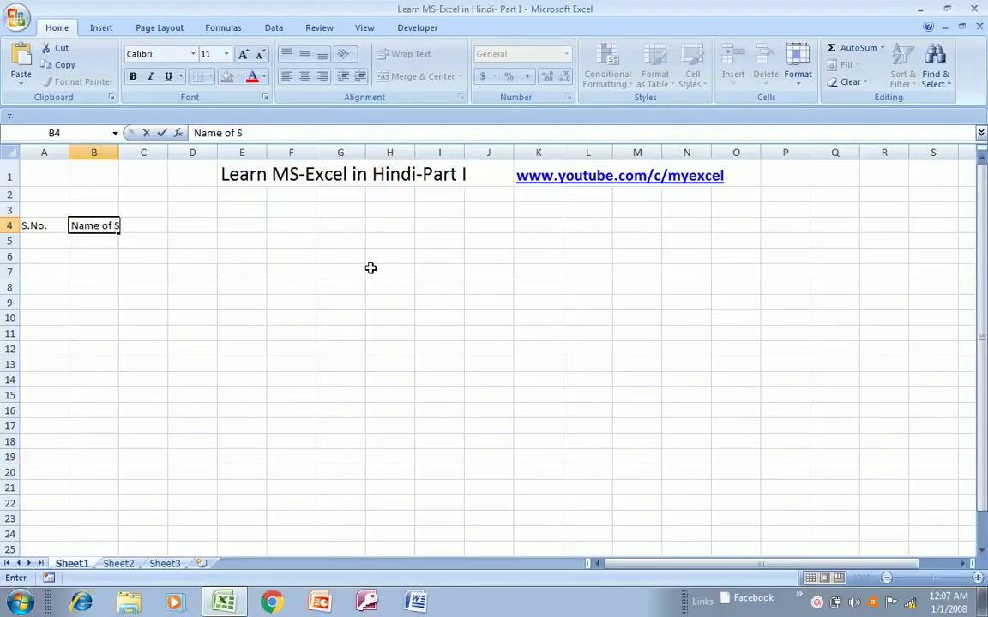
pyautogui.write('tudent')
pyautogui.press('Return')
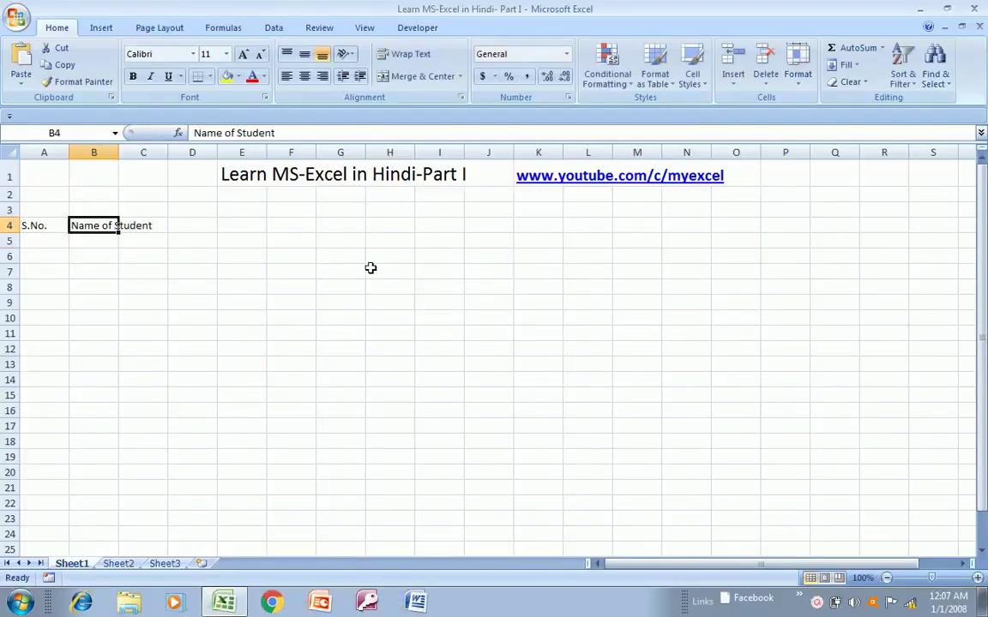
pyautogui.press('Right')
pyautogui.write('Marks')
pyautogui.press('Return')
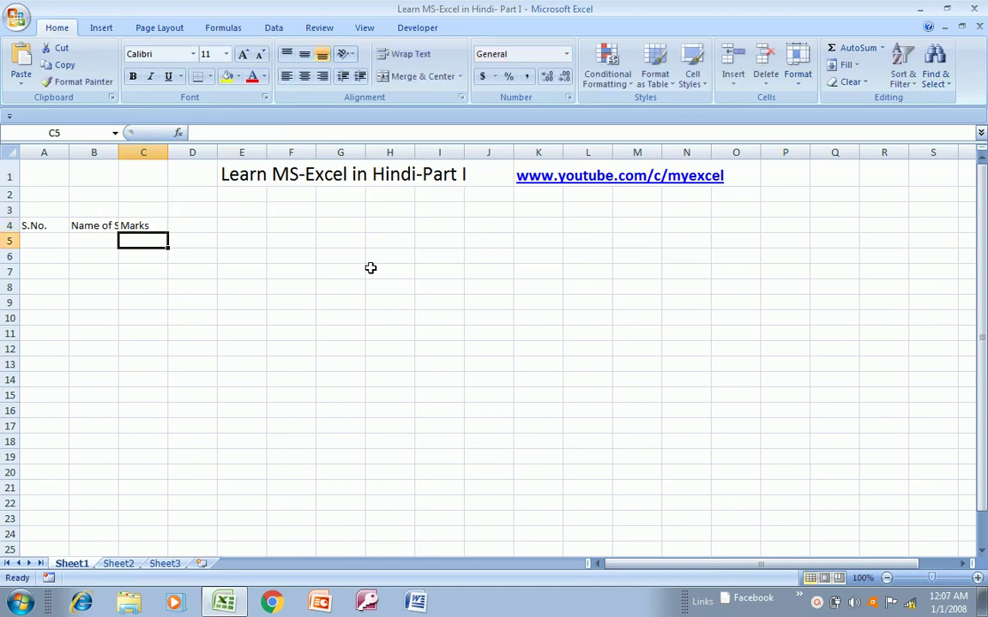
pyautogui.press('Up')
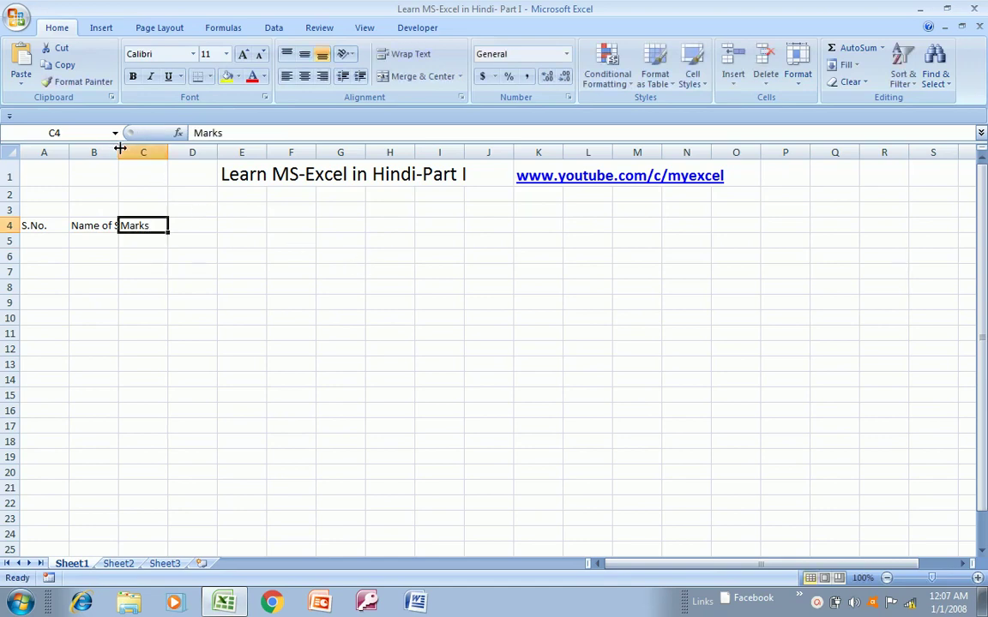
# - AutoFit column B to fit 'Name of Student' and review the row 4 headings
pyautogui.doubleClick(119, 153)
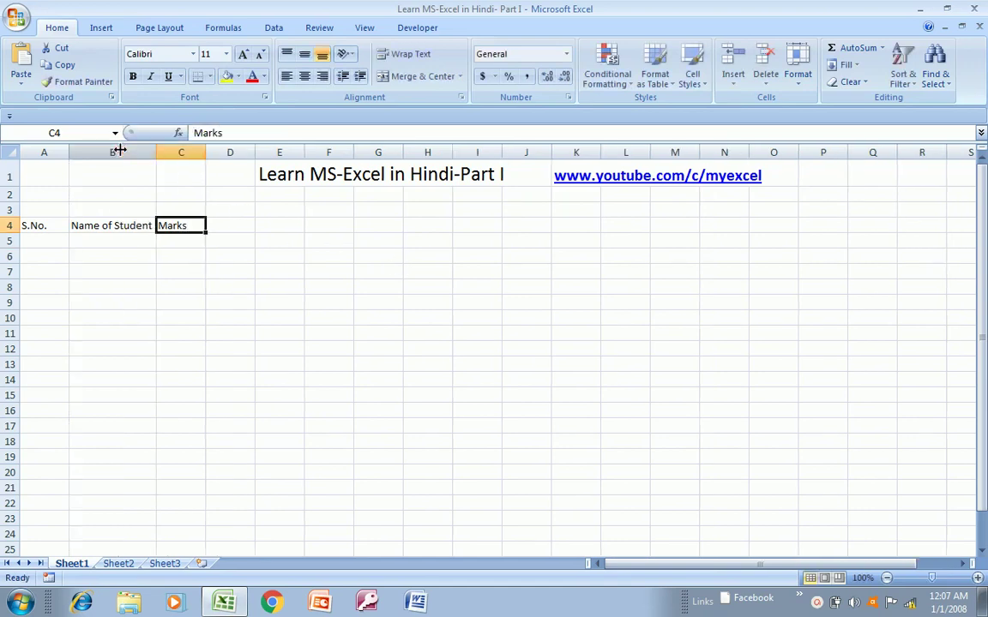
pyautogui.click(62, 224)
pyautogui.press('Up')
pyautogui.press('Up')
pyautogui.press('Up')
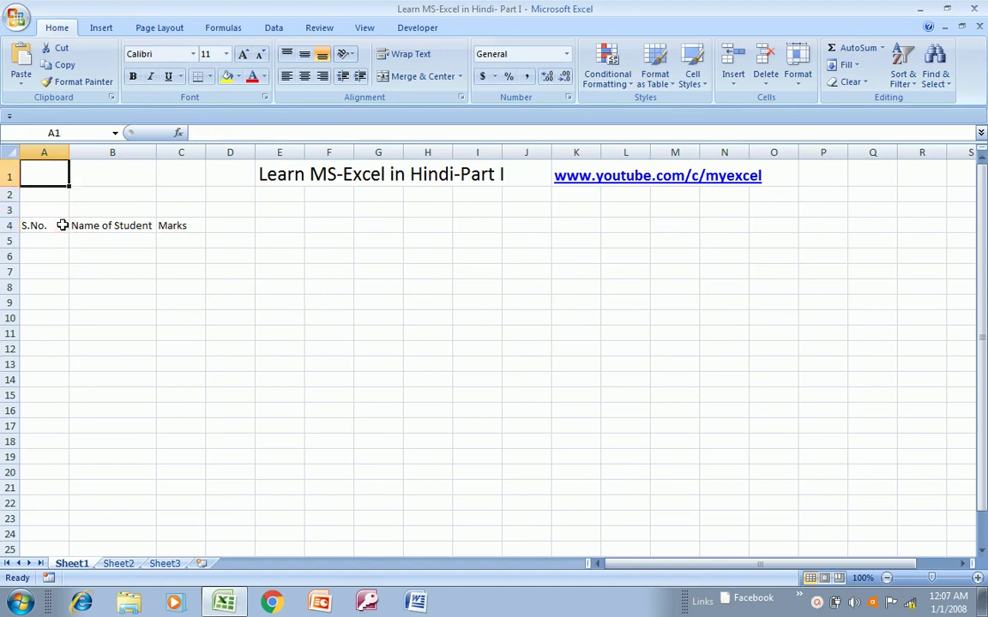
pyautogui.press('Down')
pyautogui.press('Down')
pyautogui.press('Down')
pyautogui.press('Right')
pyautogui.press('Right')
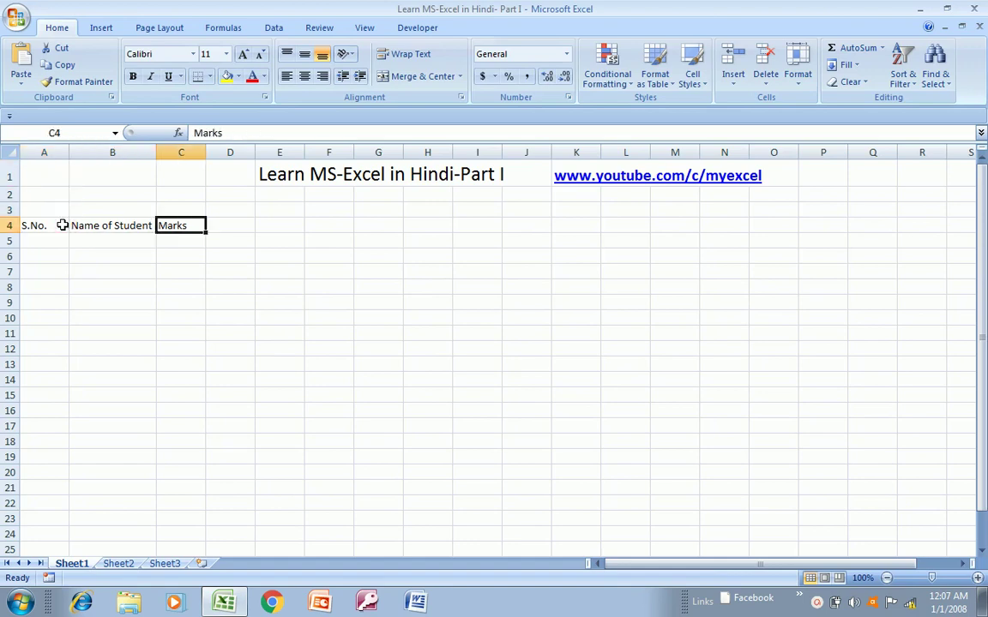
pyautogui.press('Left')
pyautogui.press('Left')
pyautogui.press('Right')
pyautogui.press('Right')
pyautogui.press('Left')
pyautogui.press('Left')
pyautogui.press('Up')
pyautogui.press('Up')
pyautogui.press('Up')
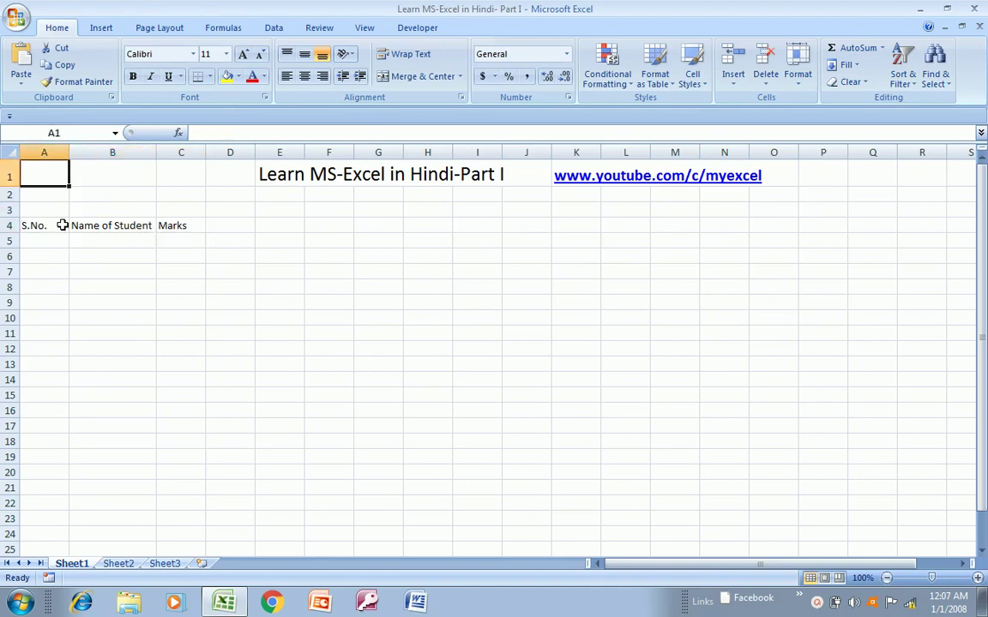
pyautogui.press('Down')
pyautogui.press('Down')
pyautogui.press('Down')
pyautogui.press('Right')
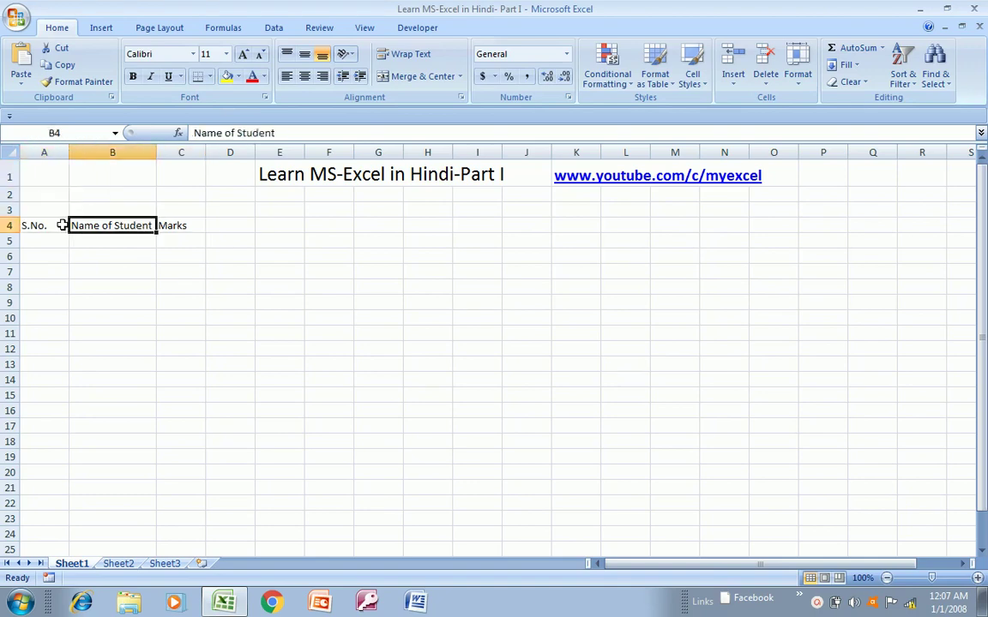
# - Enter 1 and 2 in A5:A6 and drag the series down to 10 in A14
pyautogui.press('Left')
pyautogui.press('Down')
pyautogui.write('1')
pyautogui.press('Return')
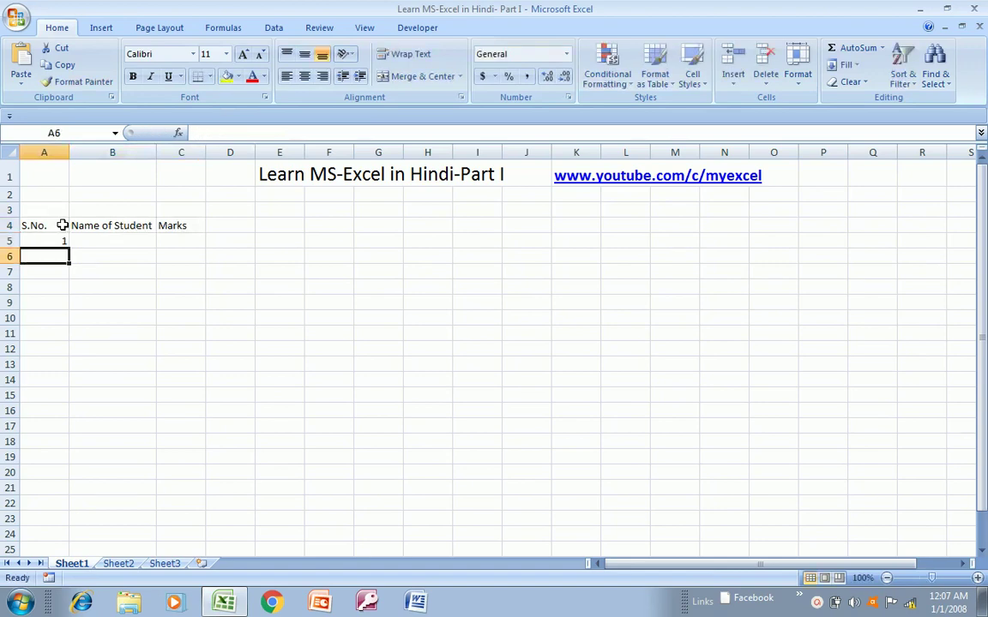
pyautogui.write('2')
pyautogui.press('Return')
pyautogui.press('Up')
pyautogui.press('Up')
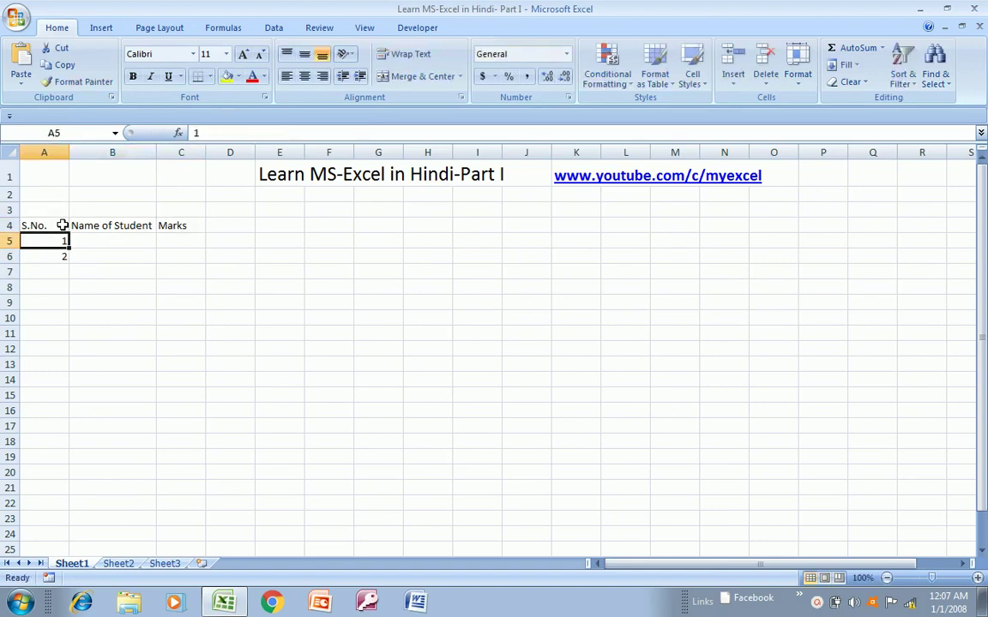
pyautogui.hotkey('shift', 'Down')
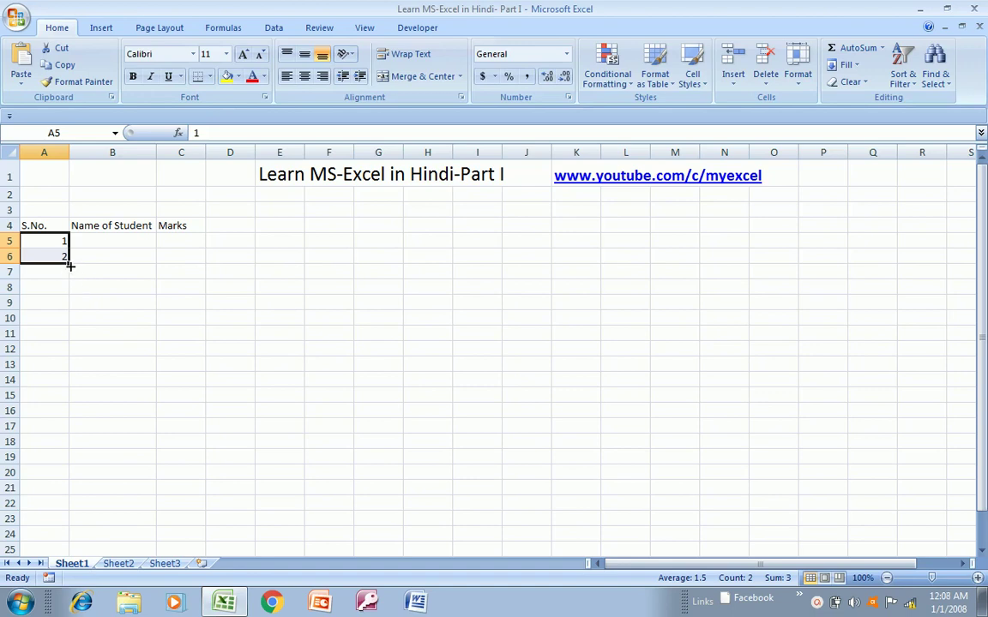
pyautogui.moveTo(70, 266); pyautogui.dragTo(62, 386)
# - Enter names Manish, Ramesh, Kamal, Ravi and Manoj in B5:B9
pyautogui.click(100, 254)
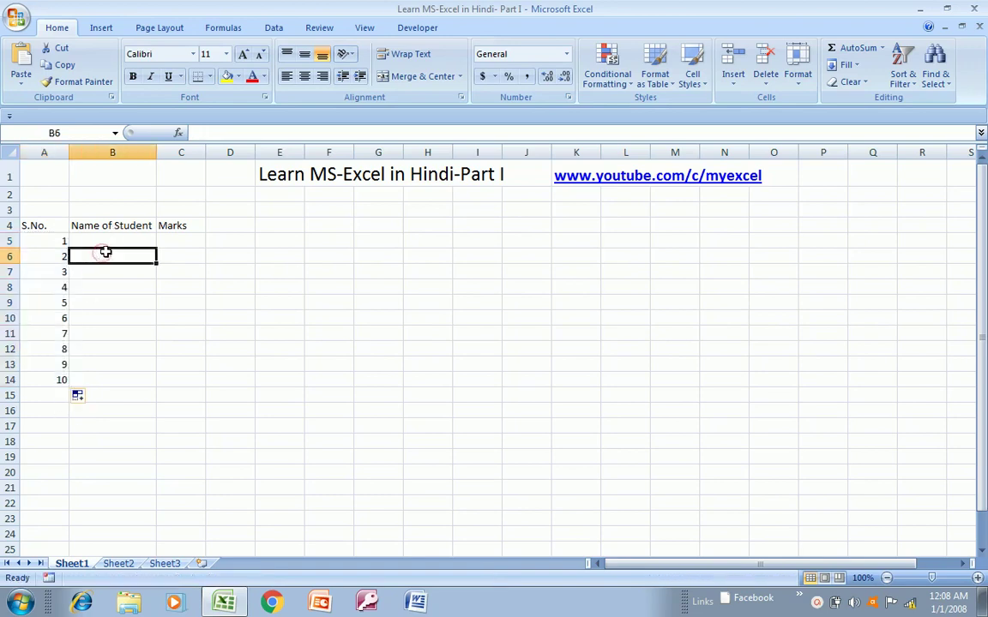
pyautogui.click(111, 242)
pyautogui.write('Manish')
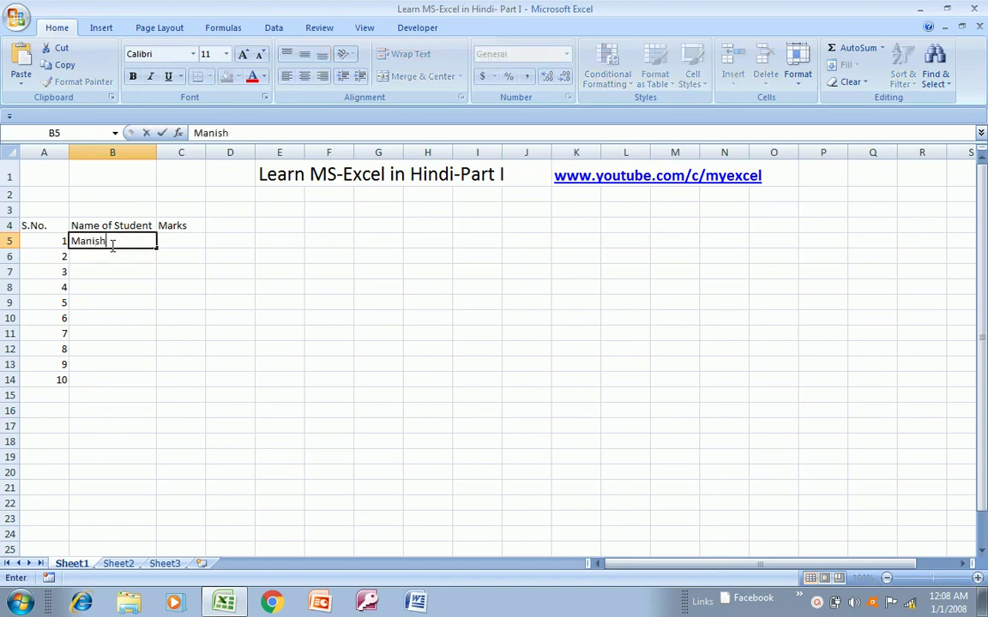
pyautogui.press('Return')
pyautogui.write('Ramesh')
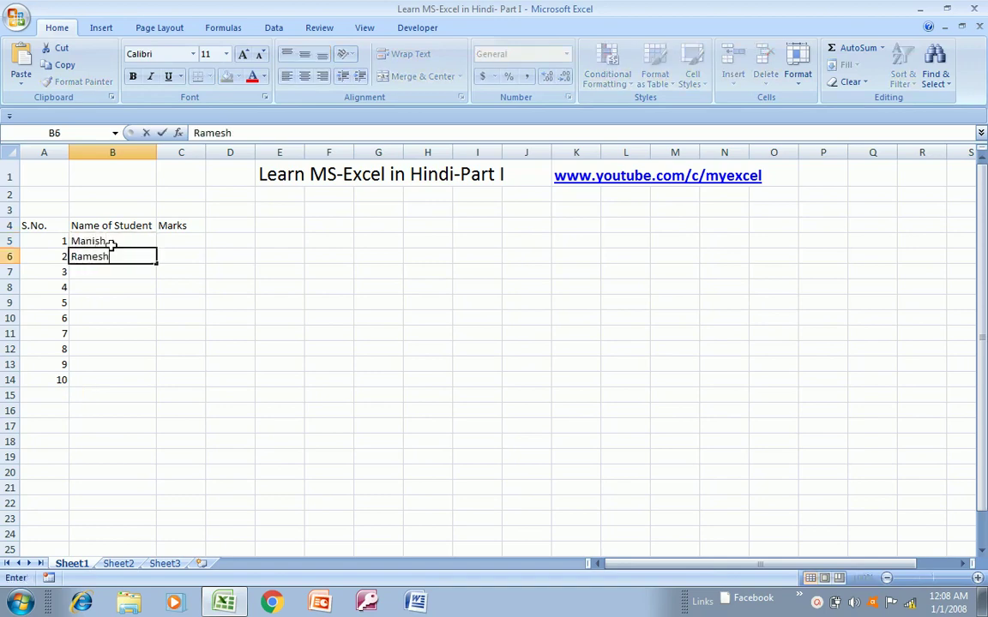
pyautogui.press('Return')
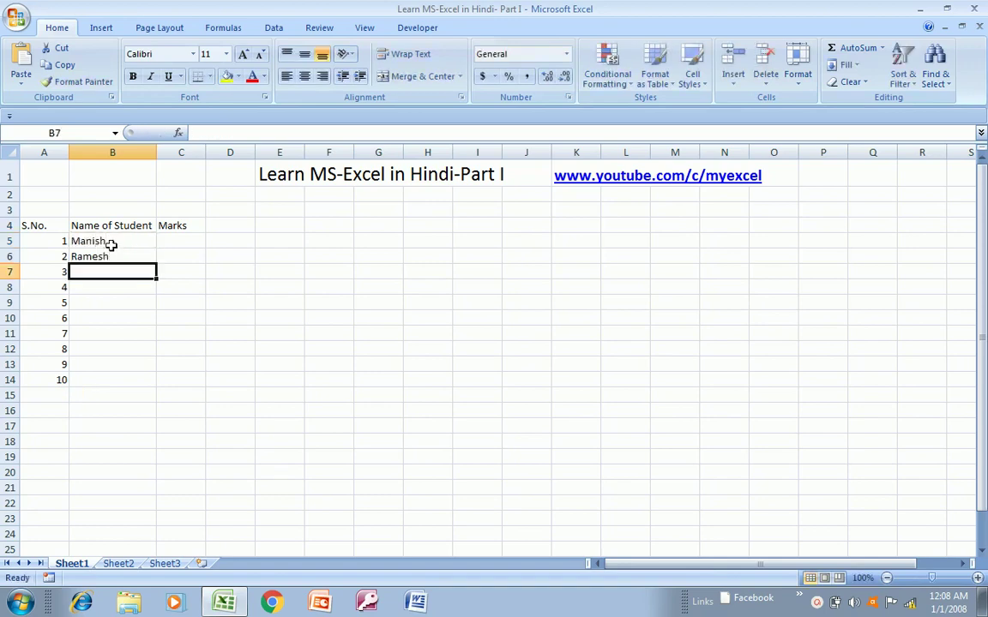
pyautogui.write('Kamal')
pyautogui.press('Return')
pyautogui.write('R')
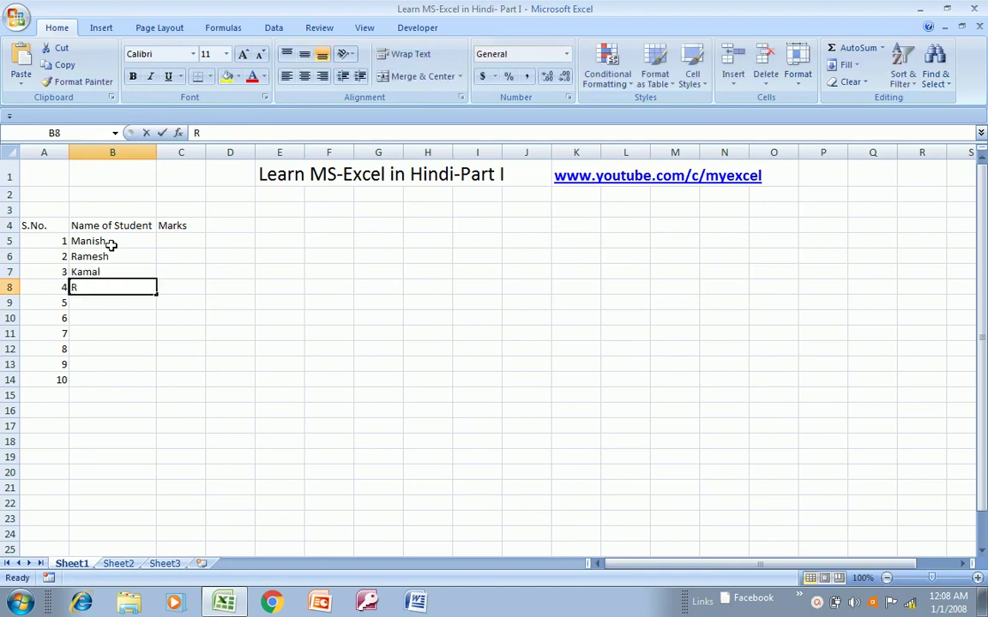
pyautogui.write('avi')
pyautogui.press('Return')
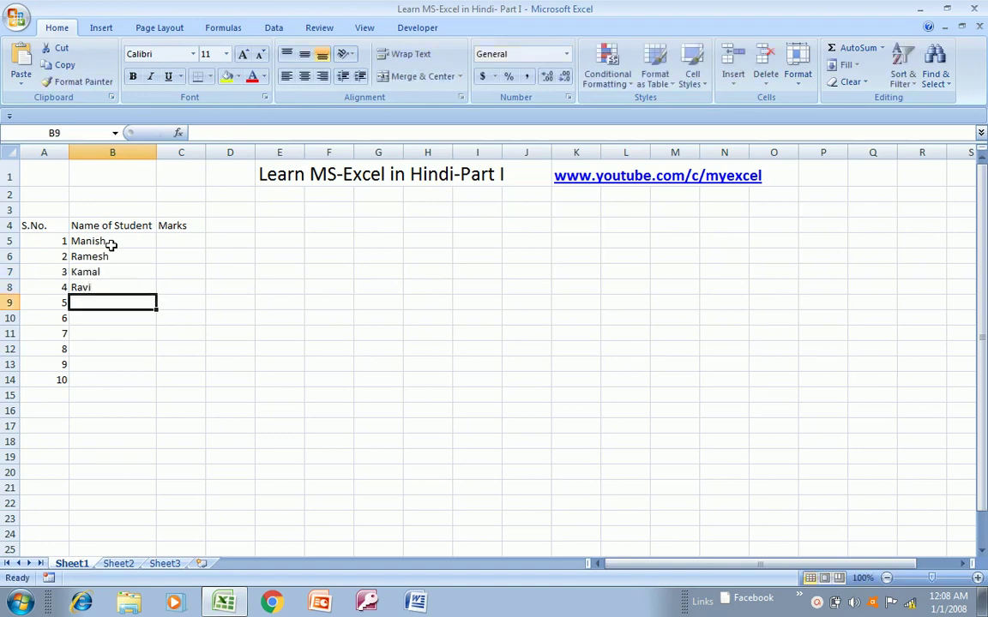
pyautogui.write('Manoj')
pyautogui.press('Return')
# - Enter names Seema, Reeta, Naushad, Naved and Manohar in B10:B14
pyautogui.write('S')
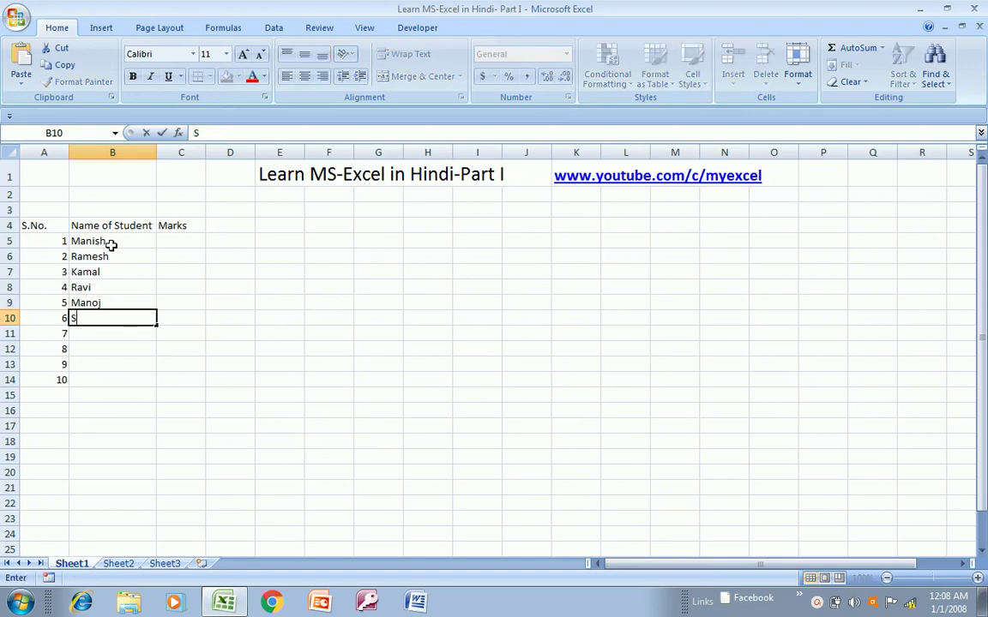
pyautogui.write('eema')
pyautogui.press('Return')
pyautogui.write('R')
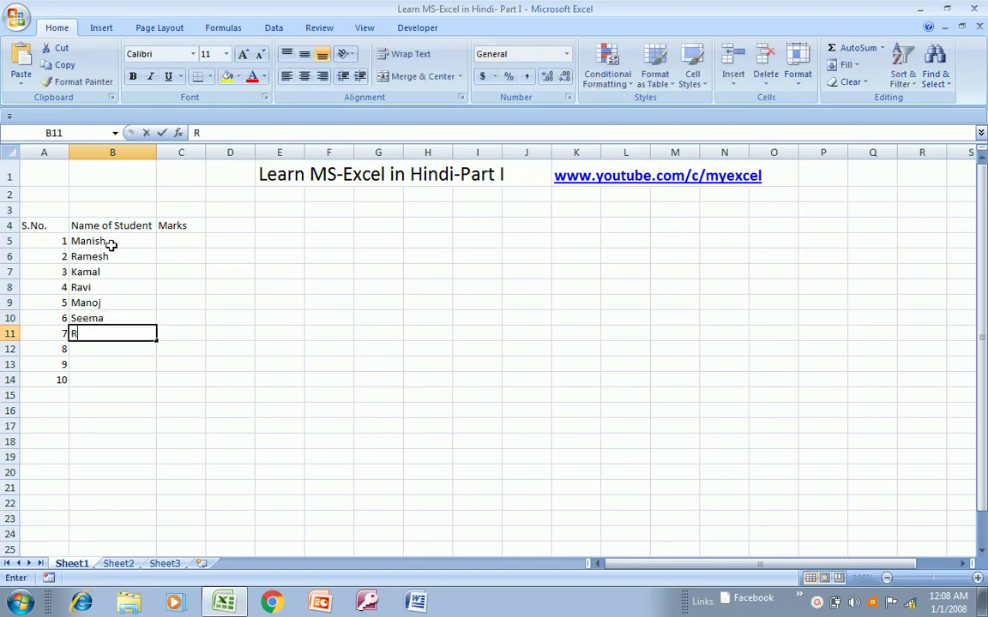
pyautogui.write('eeta')
pyautogui.press('Return')
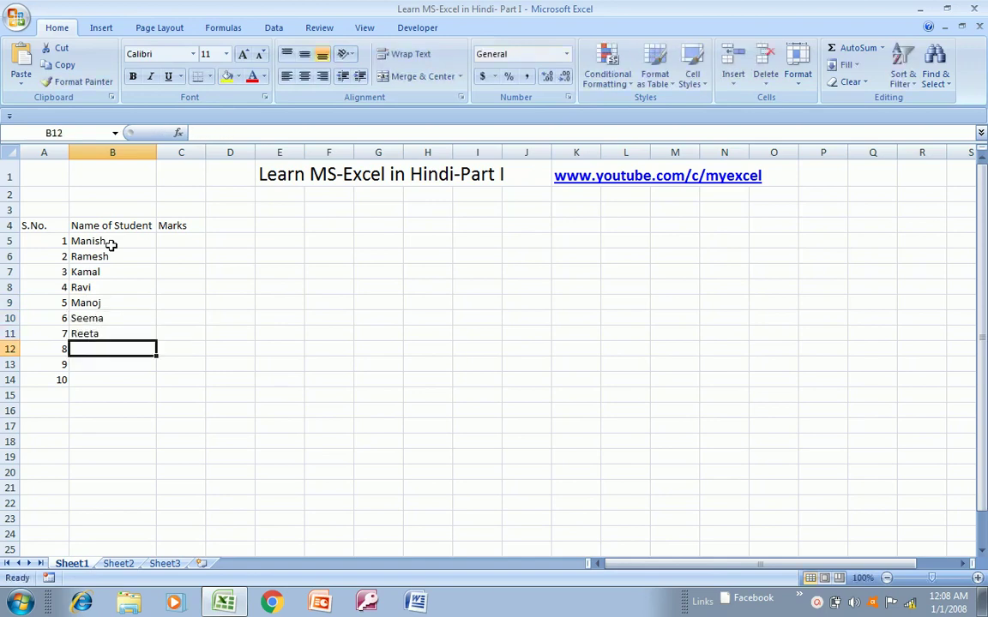
pyautogui.write('Naushad')
pyautogui.press('Return')
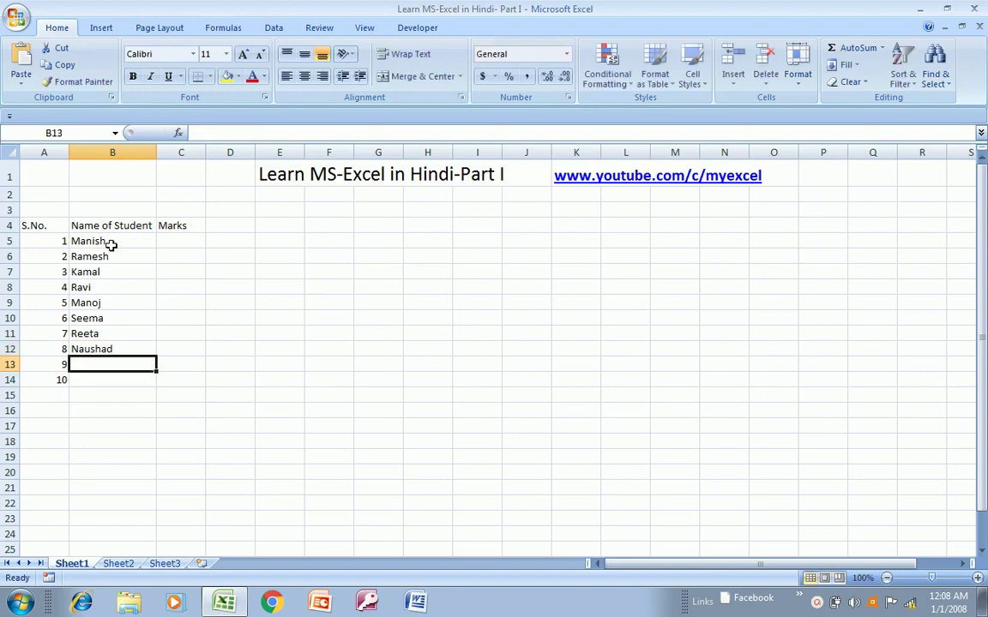
pyautogui.write('Nav')
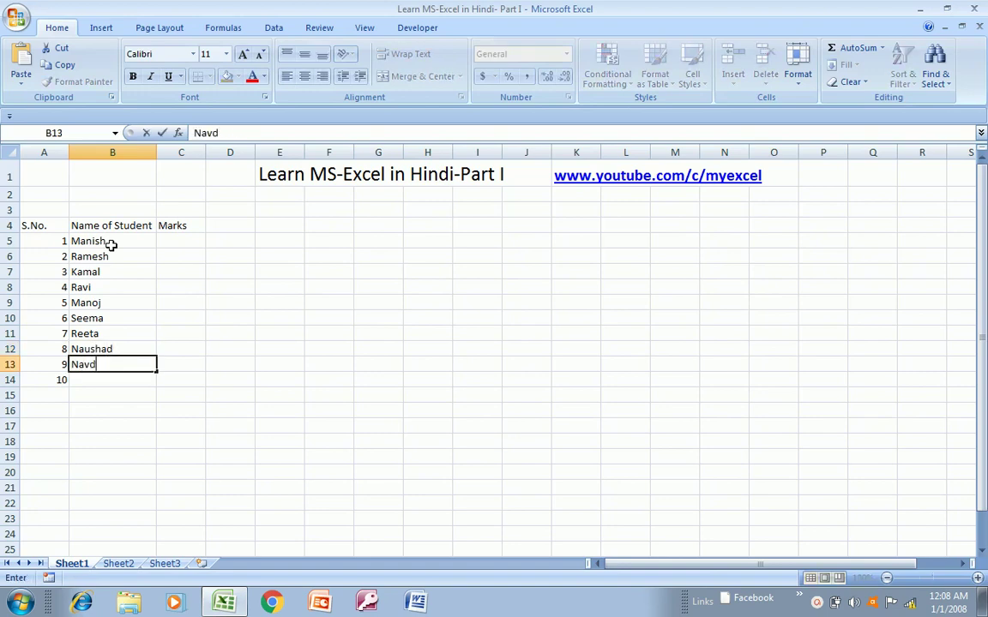
pyautogui.write('ed')
pyautogui.press('Return')
pyautogui.write('Manoha')
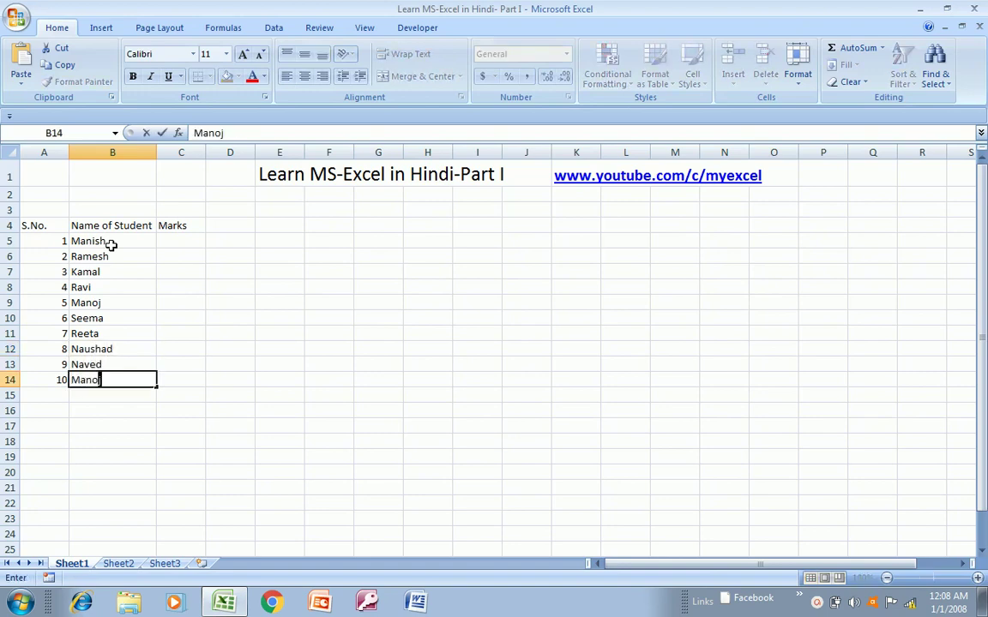
pyautogui.write('r')
pyautogui.press('Return')
pyautogui.press('Up')
pyautogui.press('Up')
pyautogui.press('Up')
pyautogui.press('Up')
pyautogui.press('Up')
pyautogui.press('Up')
pyautogui.press('Up')
pyautogui.press('Up')
pyautogui.press('Up')
pyautogui.press('Up')
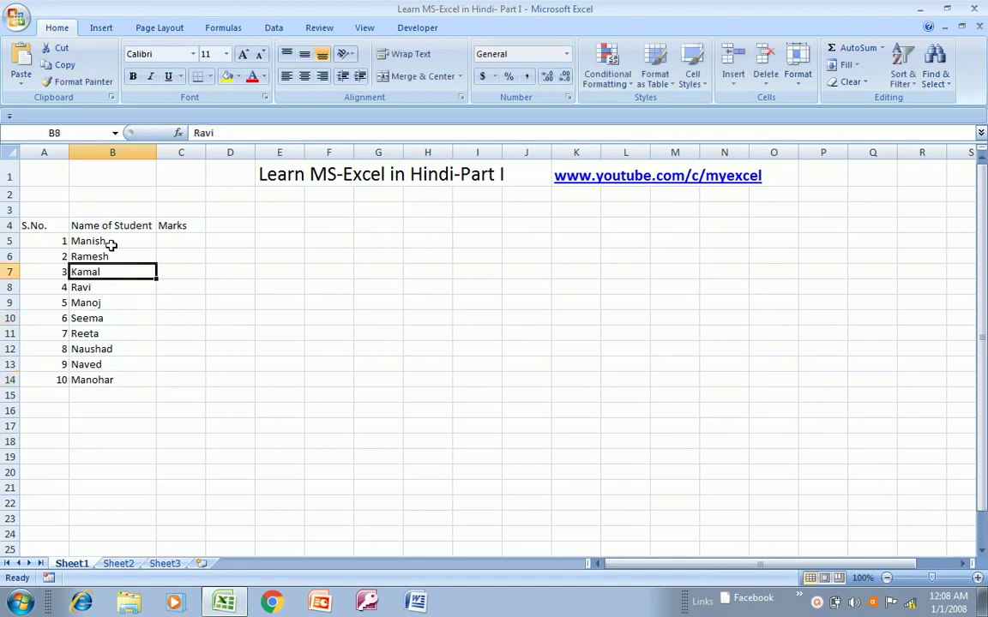
pyautogui.press('Right')
# - Enter 20 and 30 in C5:C6 and fill the series down to 110 in C14
pyautogui.write('20')
pyautogui.press('Return')
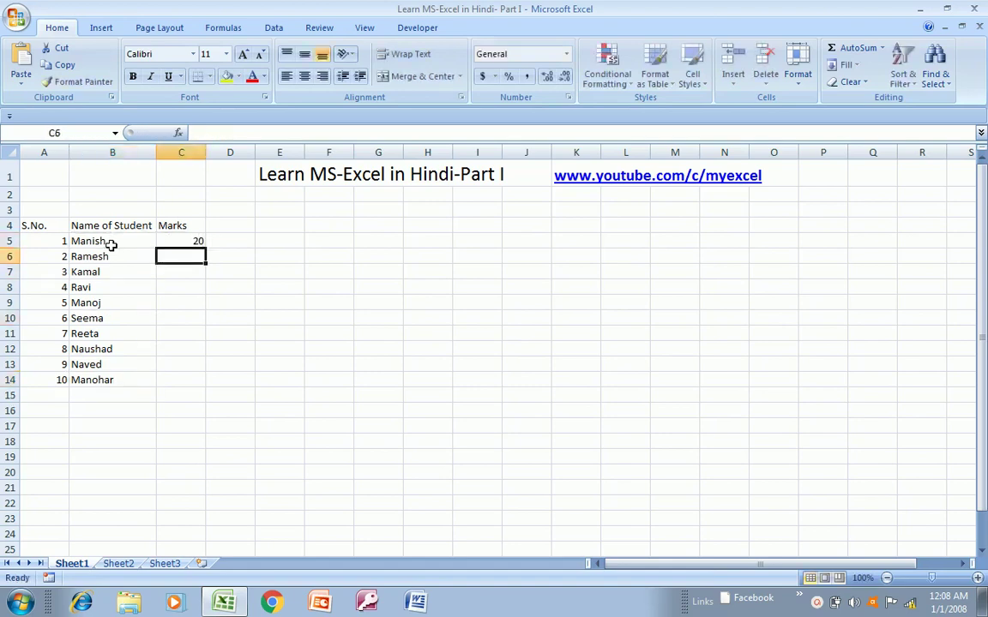
pyautogui.write('30')
pyautogui.press('Up')
pyautogui.hotkey('shift', 'Down')
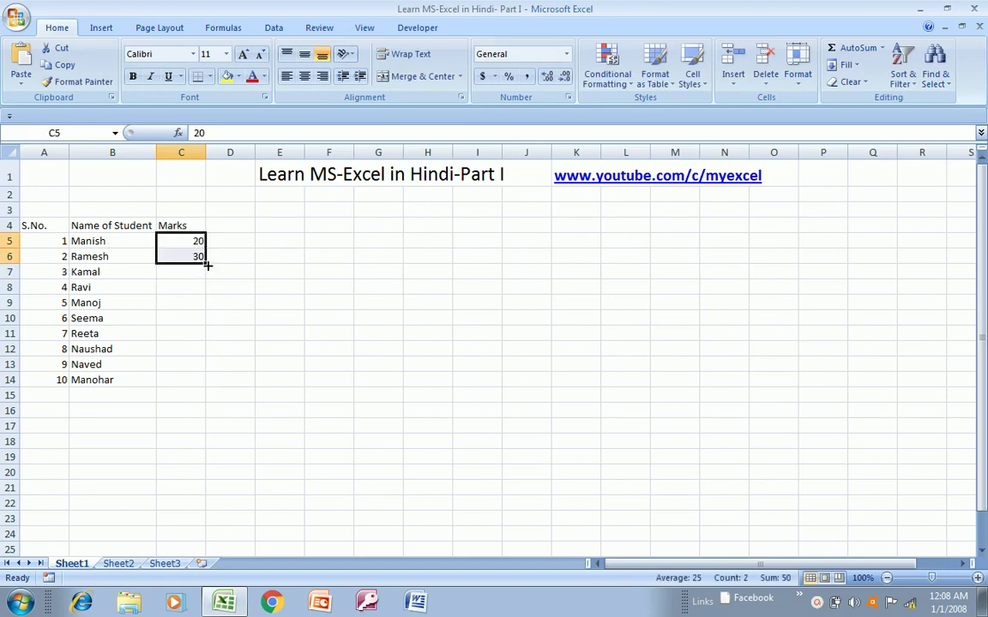
pyautogui.moveTo(207, 266); pyautogui.dragTo(194, 382)
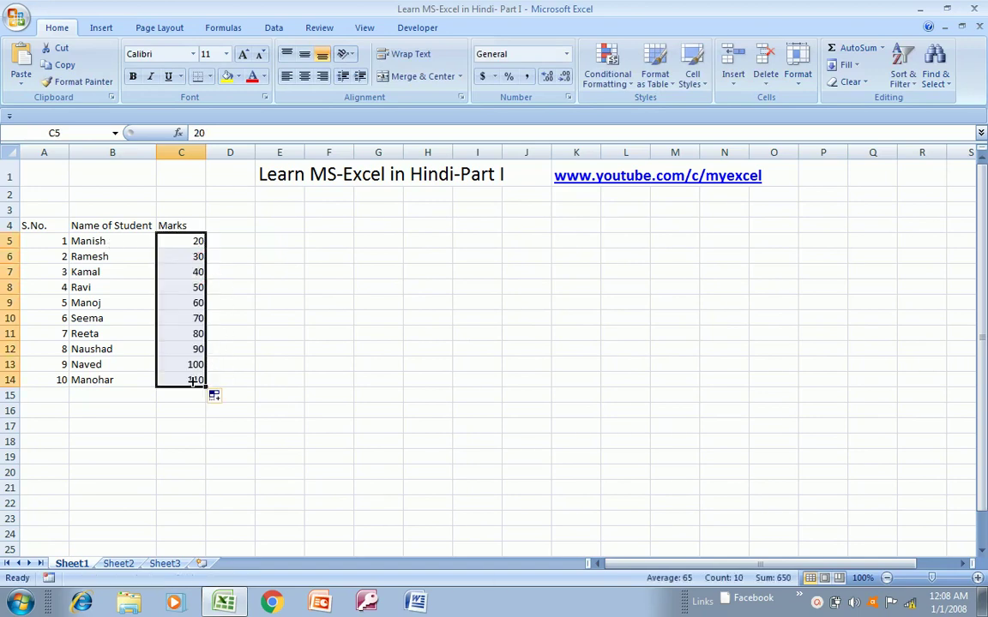
# - Review the Marks, S.No. and Name of Student headings in row 4
pyautogui.click(167, 221)
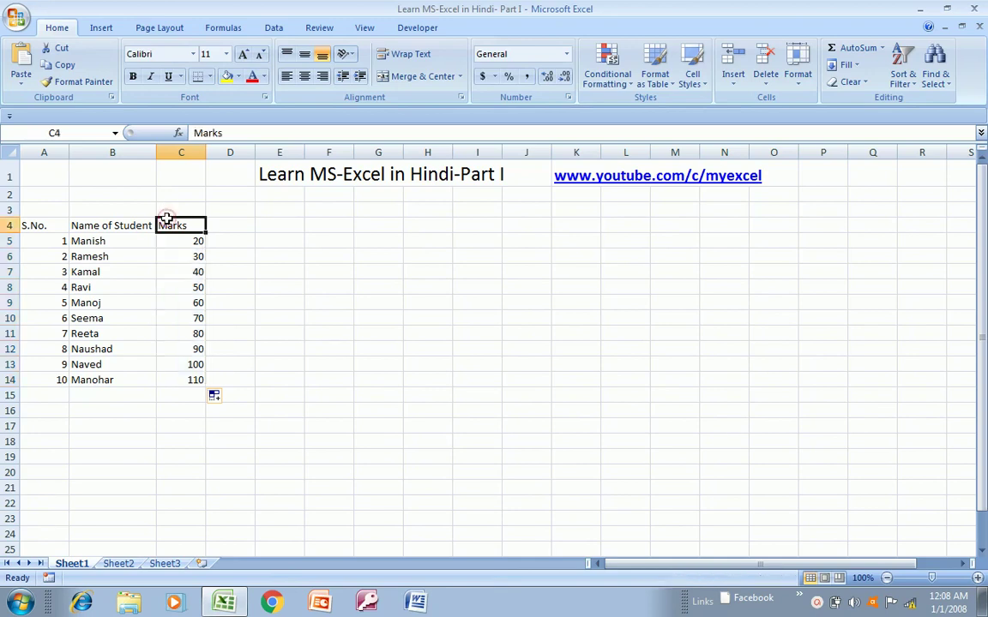
pyautogui.press('Left')
pyautogui.press('Left')
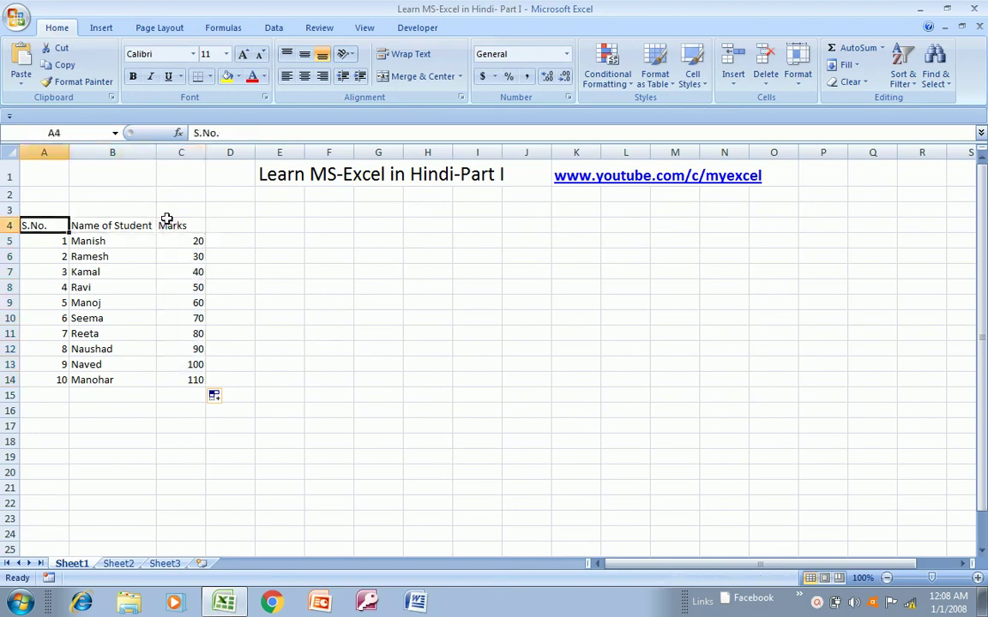
pyautogui.press('Right')
pyautogui.press('Left')
pyautogui.press('Right')
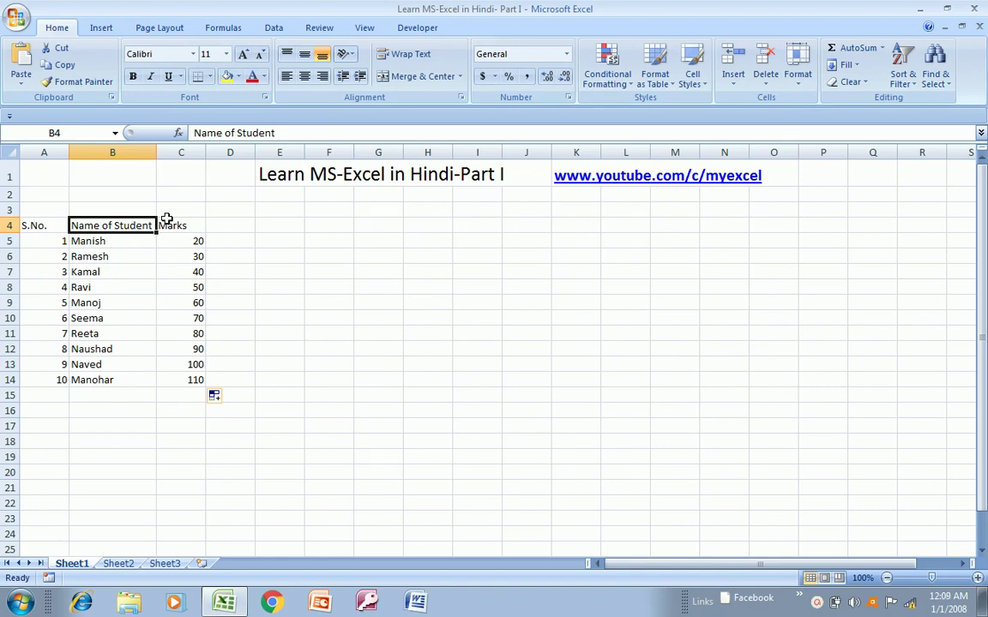
# - Select the student table A4:C14 and centre-align all its contents
pyautogui.press('Right')
pyautogui.press('Left')
pyautogui.press('Left')
pyautogui.hotkey('shift', 'Right')
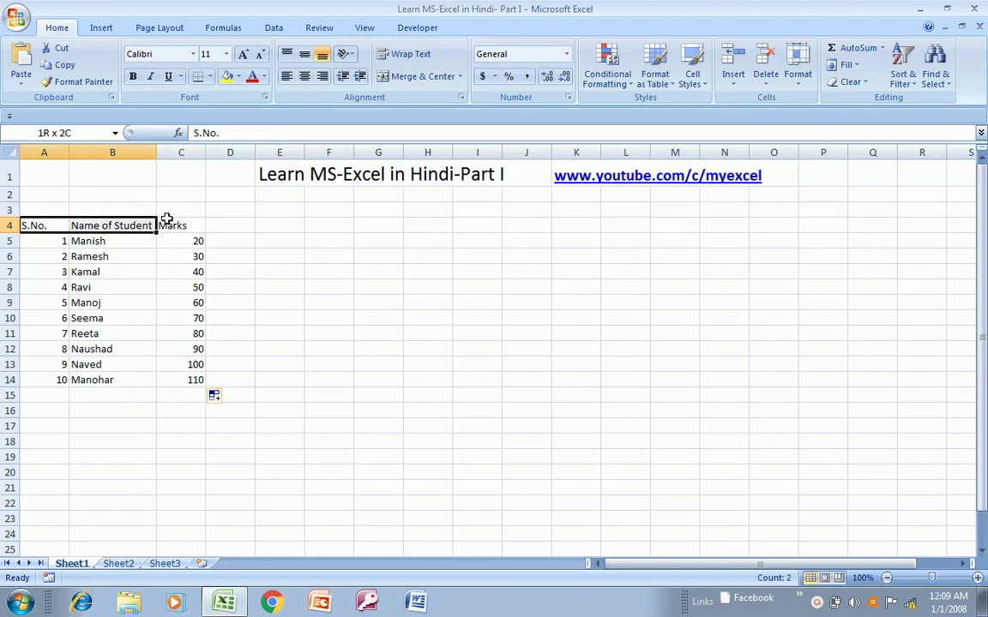
pyautogui.hotkey('shift', 'Right')
pyautogui.hotkey('ctrl', 'shift', 'Down')
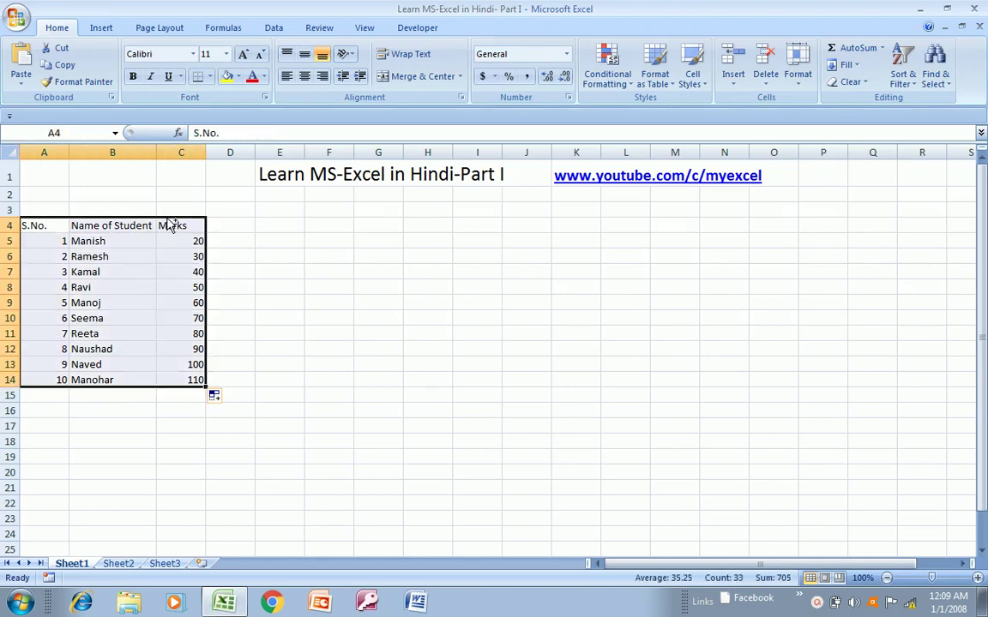
pyautogui.press('Right')
pyautogui.press('Left')
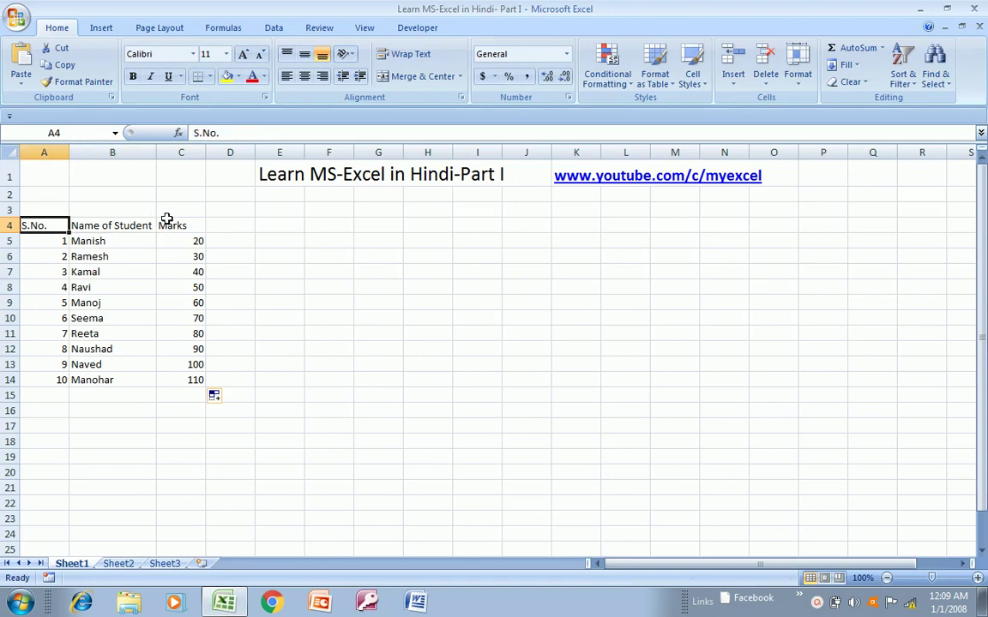
pyautogui.hotkey('shift', 'Right')
pyautogui.hotkey('shift', 'Right')
pyautogui.hotkey('ctrl', 'shift', 'Down')
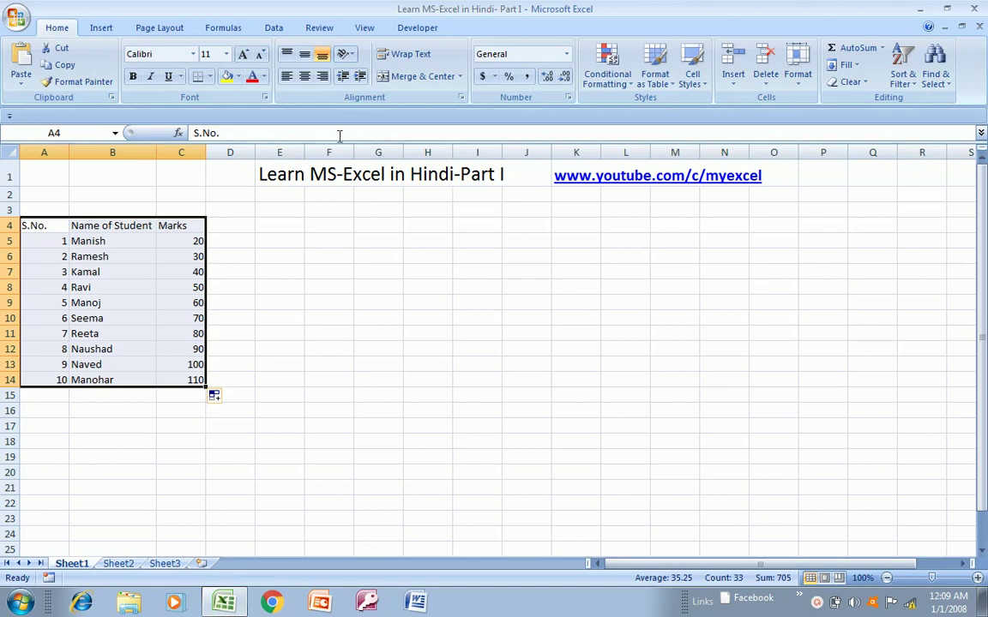
pyautogui.click(304, 76)
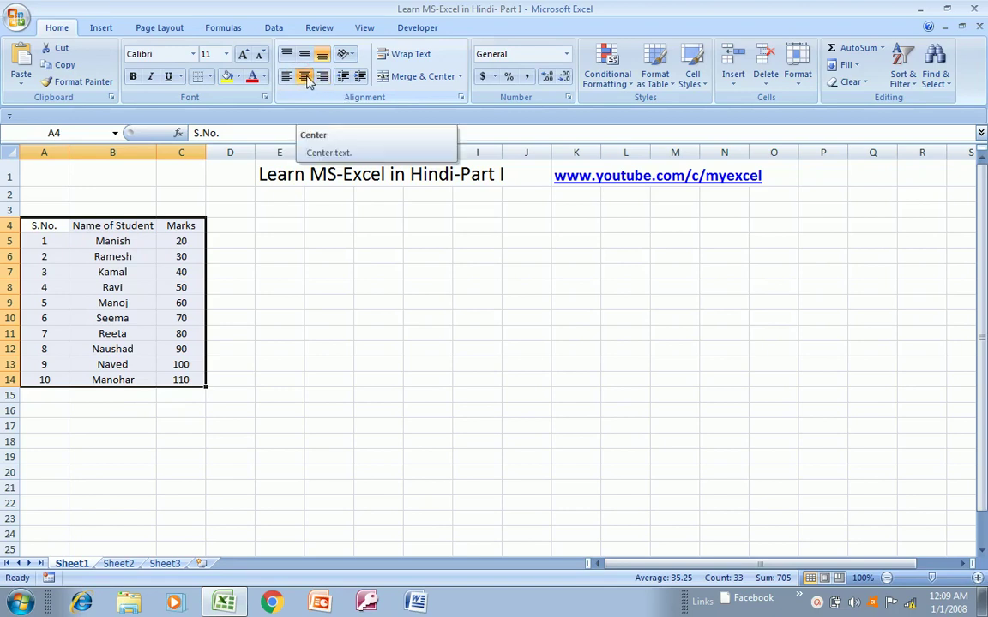
pyautogui.click(209, 77)
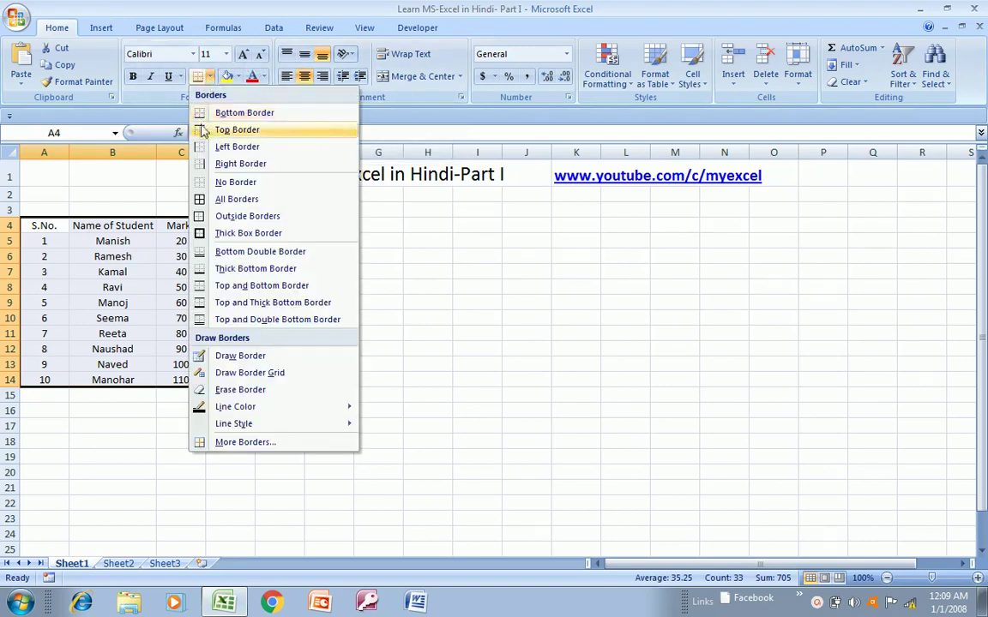
# - Apply All Borders to A4:C14, then add a Thick Box Border around the table
pyautogui.click(199, 199)
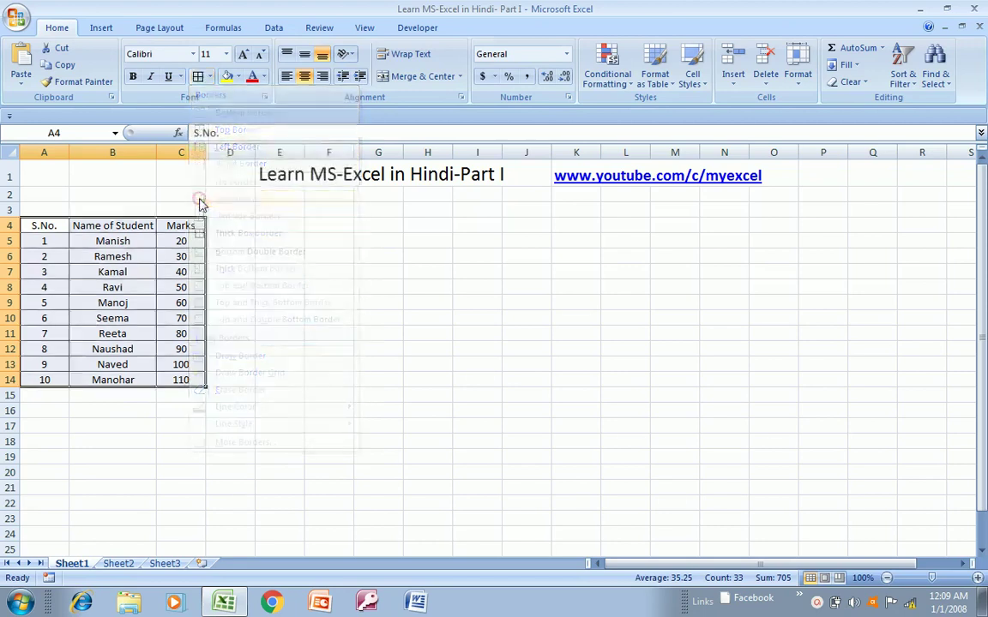
pyautogui.click(210, 76)
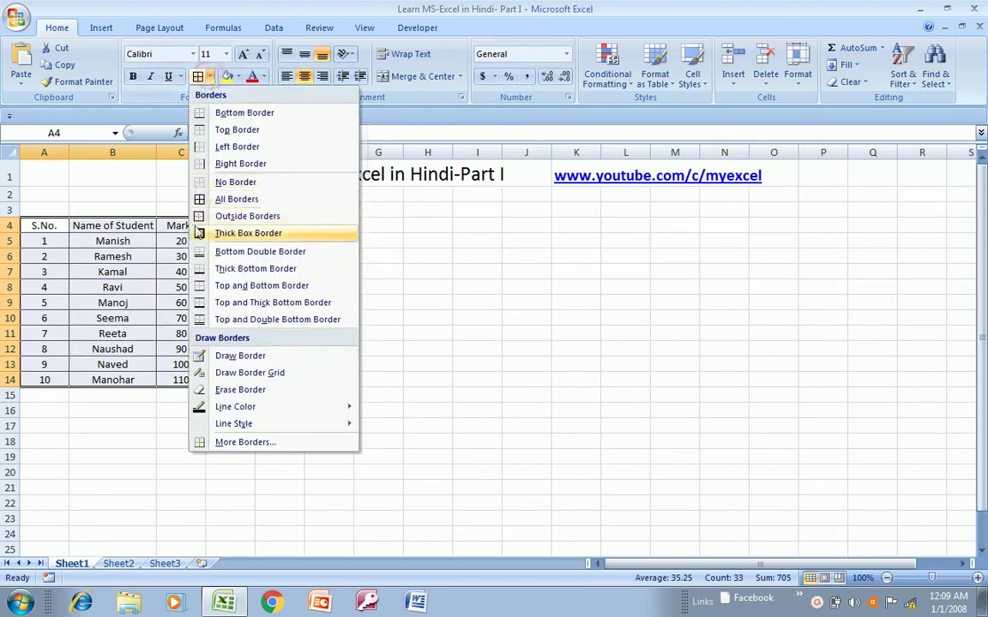
pyautogui.click(247, 233)
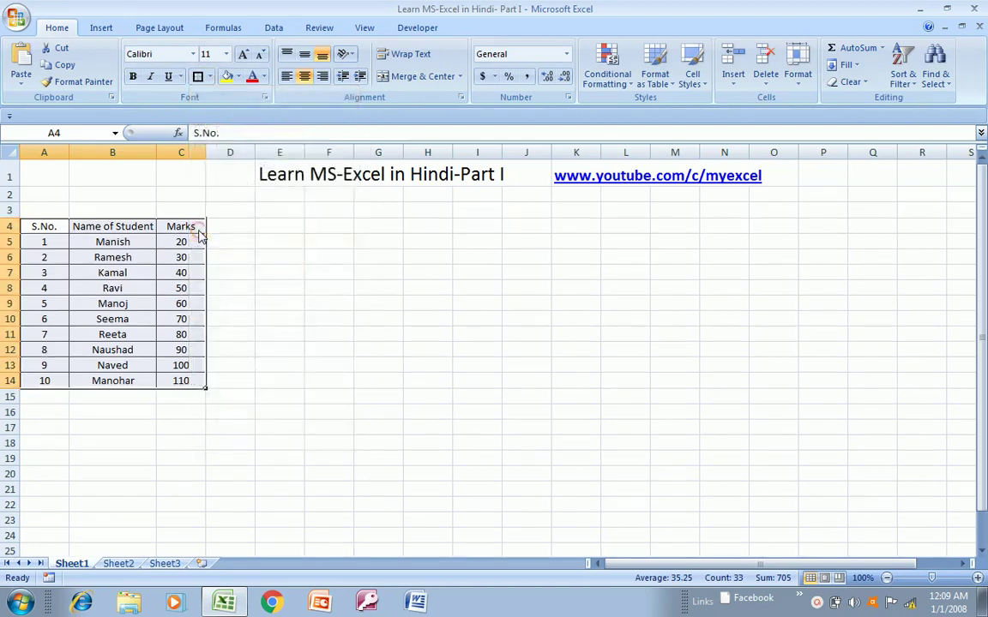
pyautogui.click(133, 240)
pyautogui.press('Up')
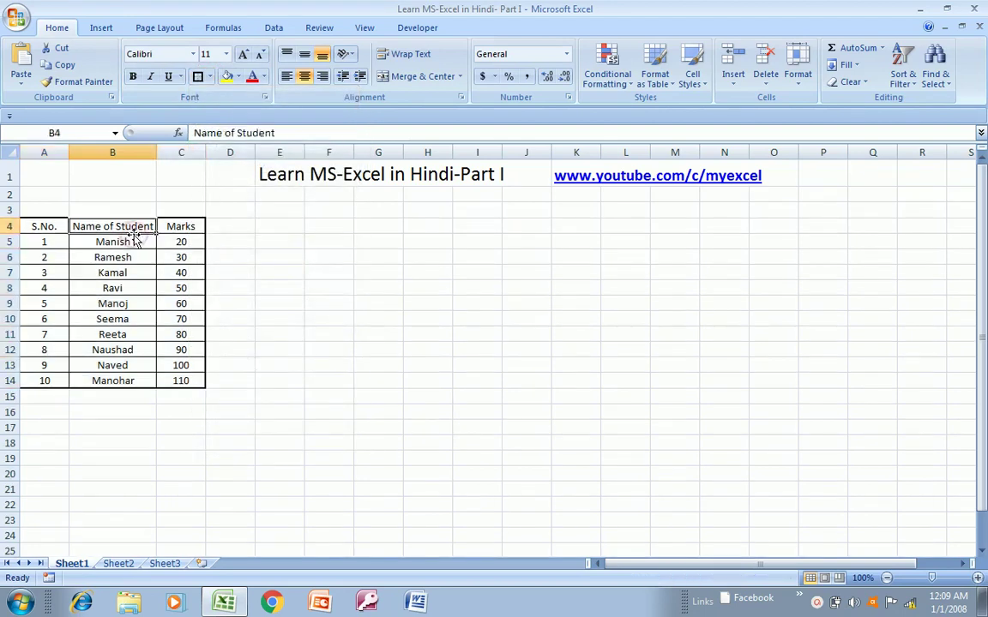
# - Set the S.No., Name of Student and Marks headers in A4:C4 to font size 16
pyautogui.press('Left')
pyautogui.hotkey('shift', 'Right')
pyautogui.hotkey('shift', 'Right')
pyautogui.hotkey('shift', 'Left')
pyautogui.press('Right')
pyautogui.press('Left')
pyautogui.press('Right')
pyautogui.press('Right')
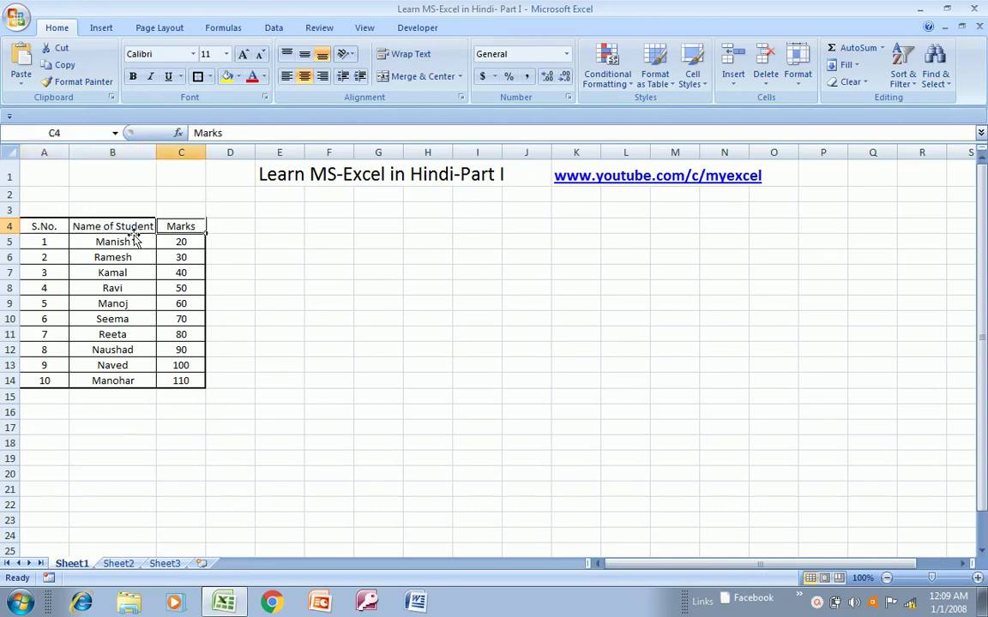
pyautogui.press('Left')
pyautogui.press('Left')
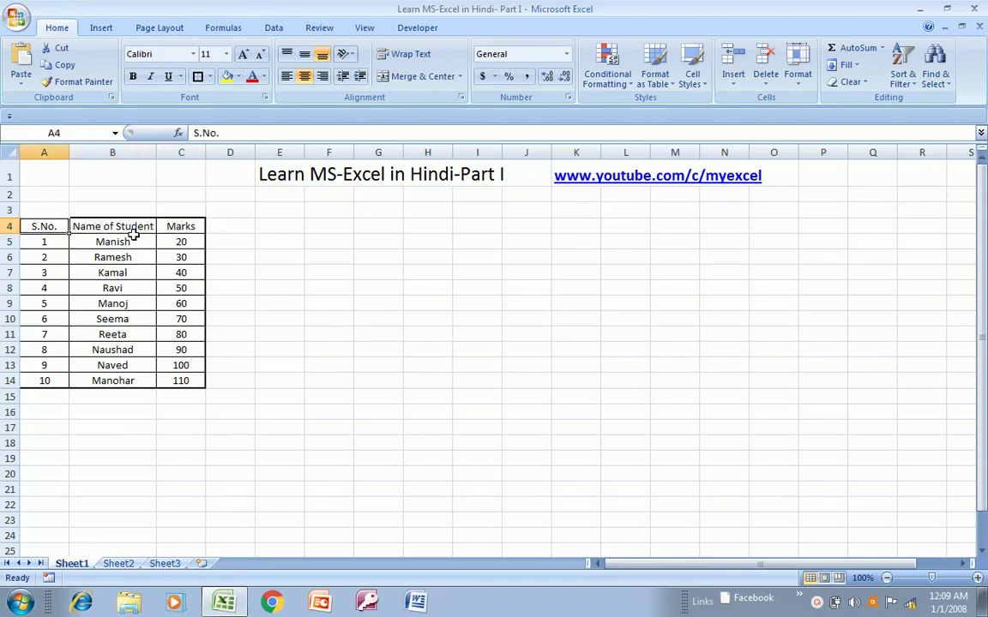
pyautogui.hotkey('shift', 'Right')
pyautogui.hotkey('shift', 'Right')
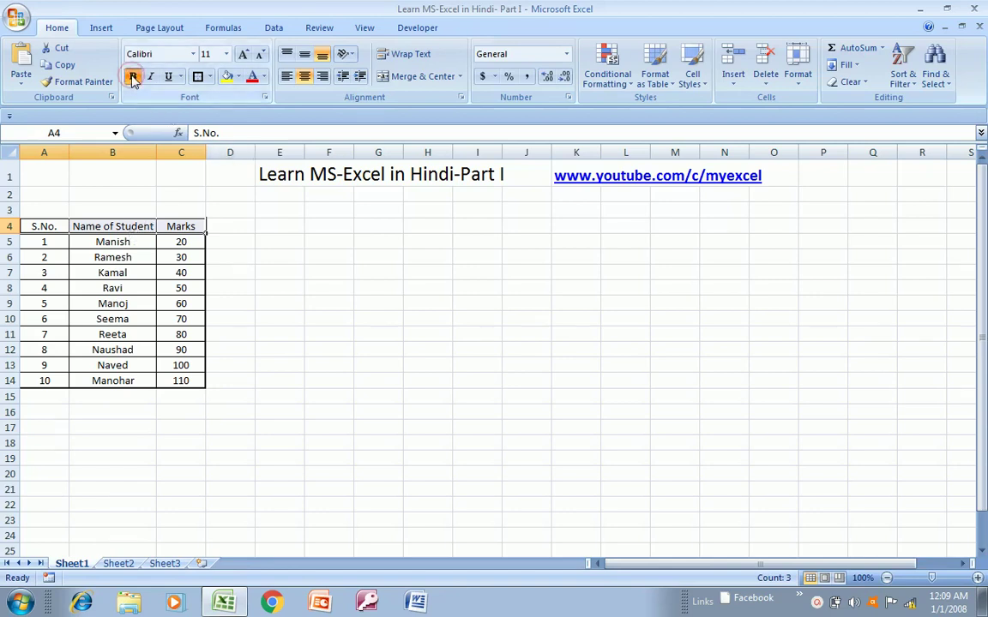
pyautogui.click(227, 55)
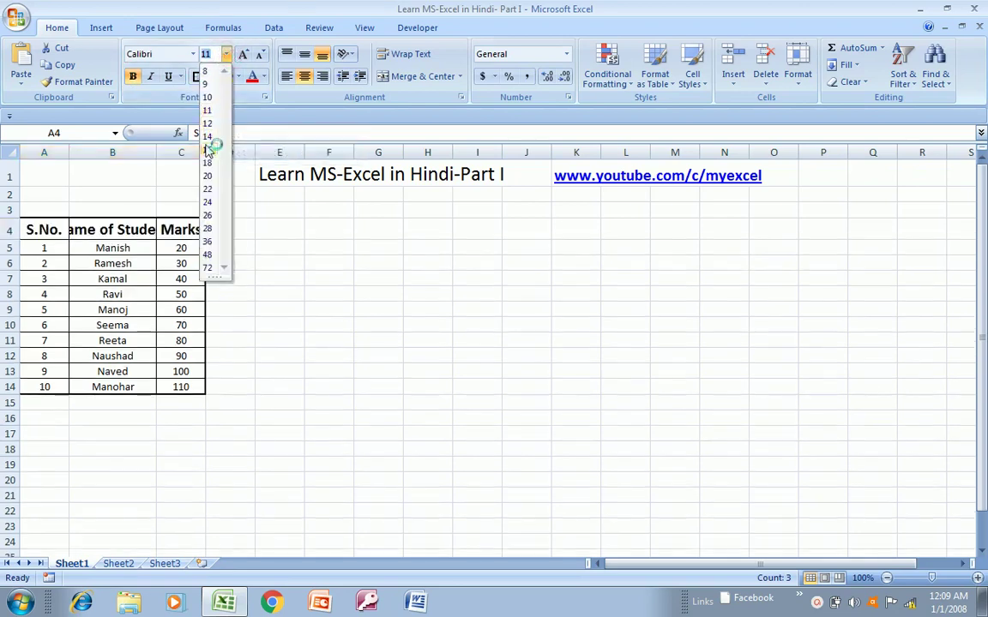
pyautogui.click(207, 150)
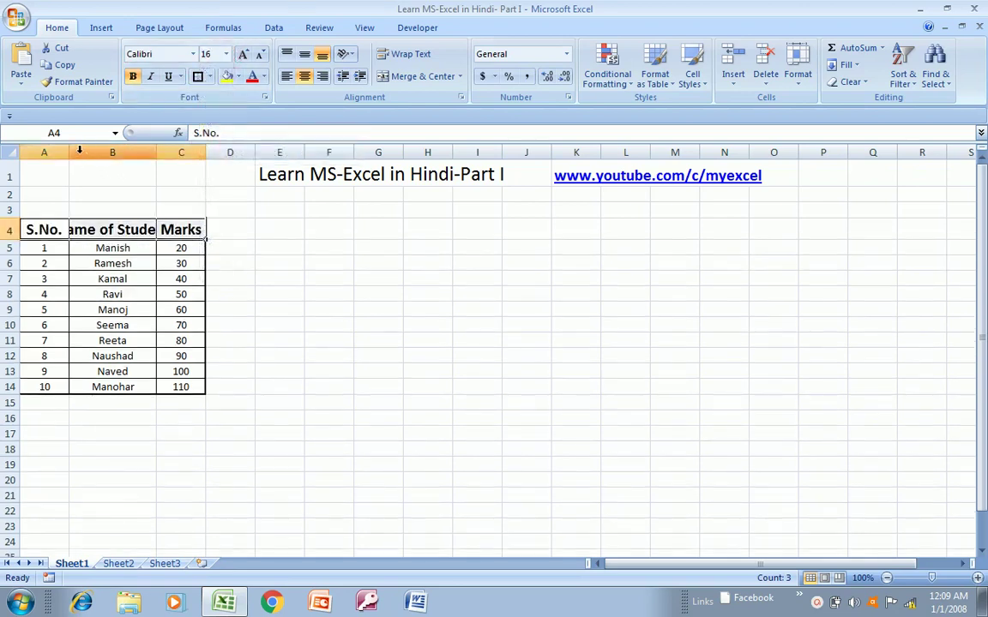
# - Narrow column A and AutoFit columns B and C to fit the size-16 headers
pyautogui.moveTo(71, 151); pyautogui.dragTo(65, 151)
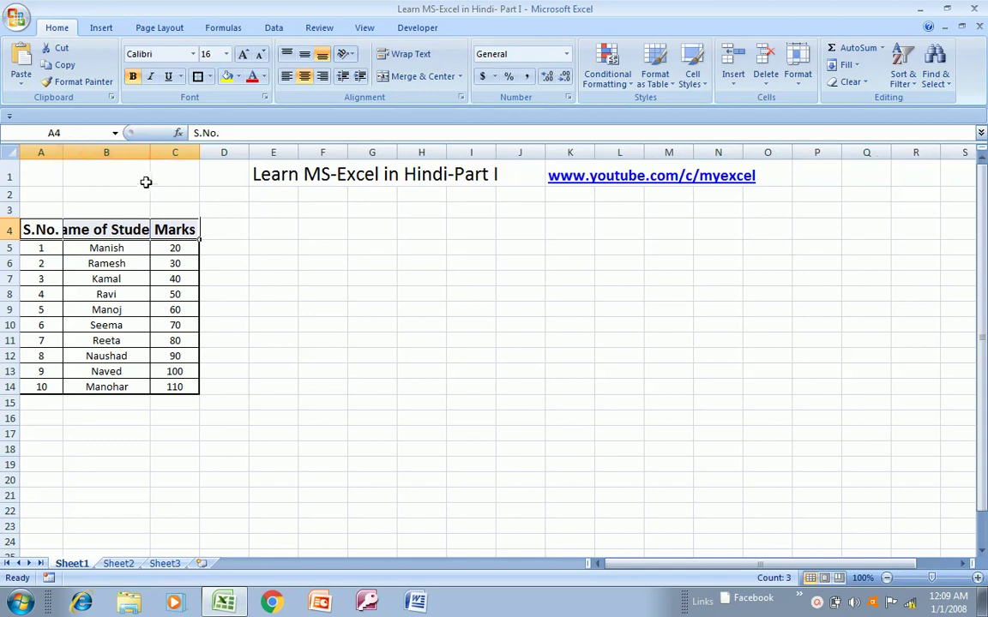
pyautogui.doubleClick(150, 154)
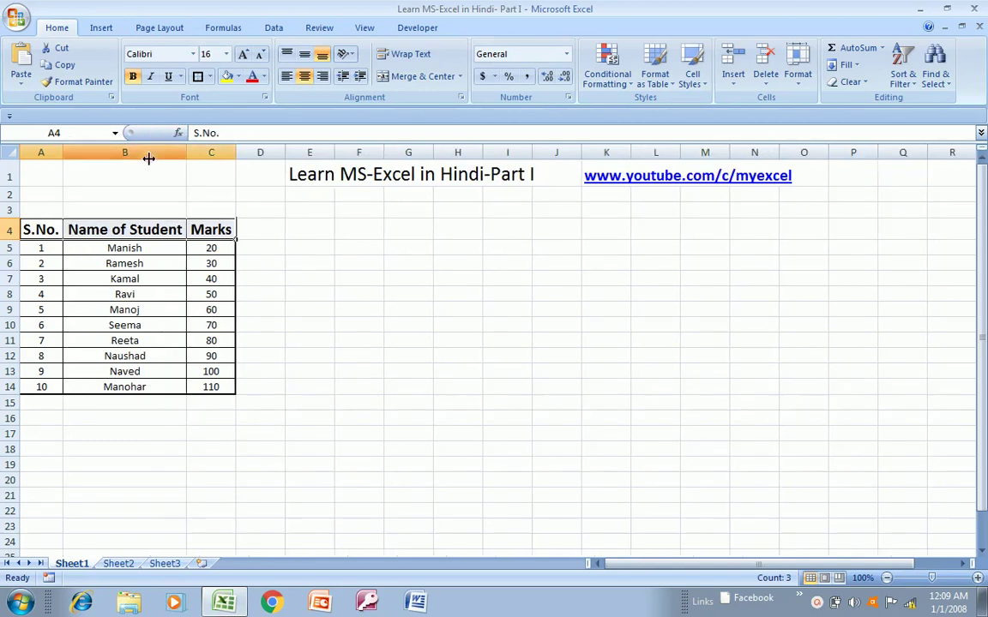
pyautogui.doubleClick(237, 151)
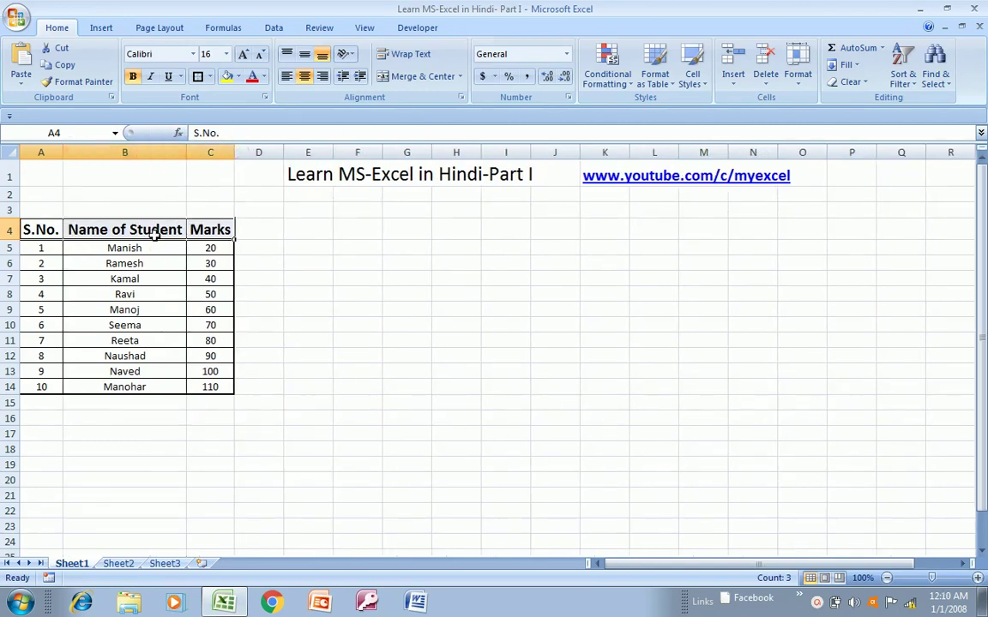
# - Select the whole student table A4:C14
pyautogui.click(160, 232)
pyautogui.press('Left')
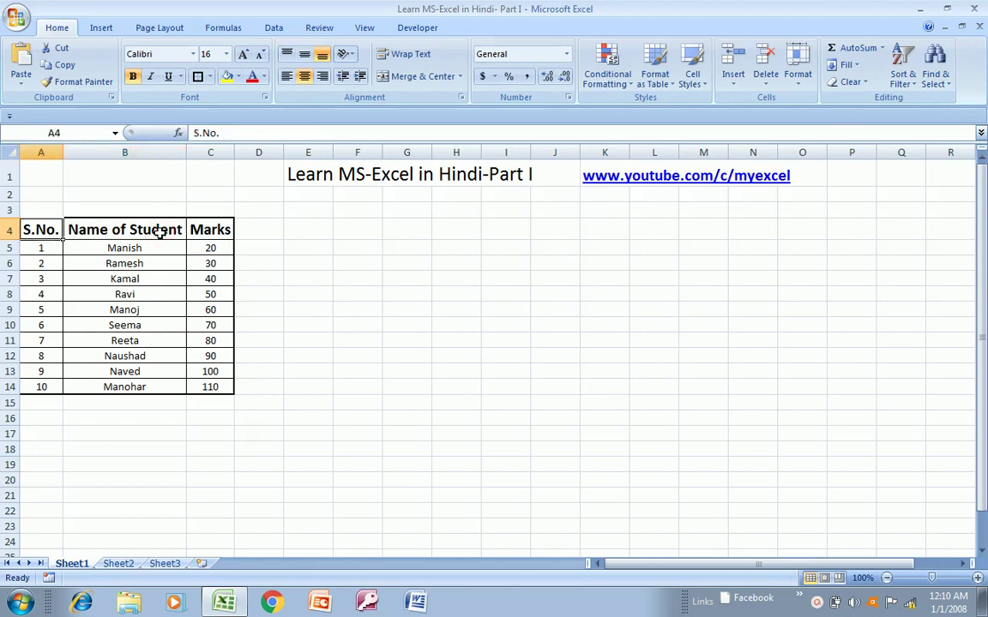
pyautogui.hotkey('shift', 'Right')
pyautogui.hotkey('shift', 'Right')
pyautogui.hotkey('ctrl', 'shift', 'Down')
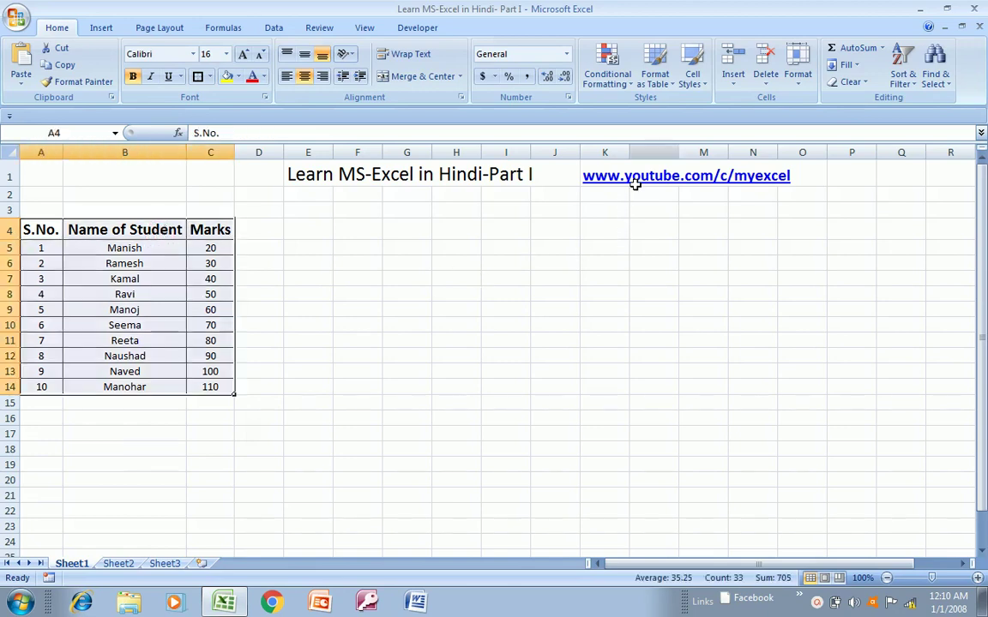
# - Format A4:C14 as a table with an orange style and a header row
pyautogui.click(671, 88)
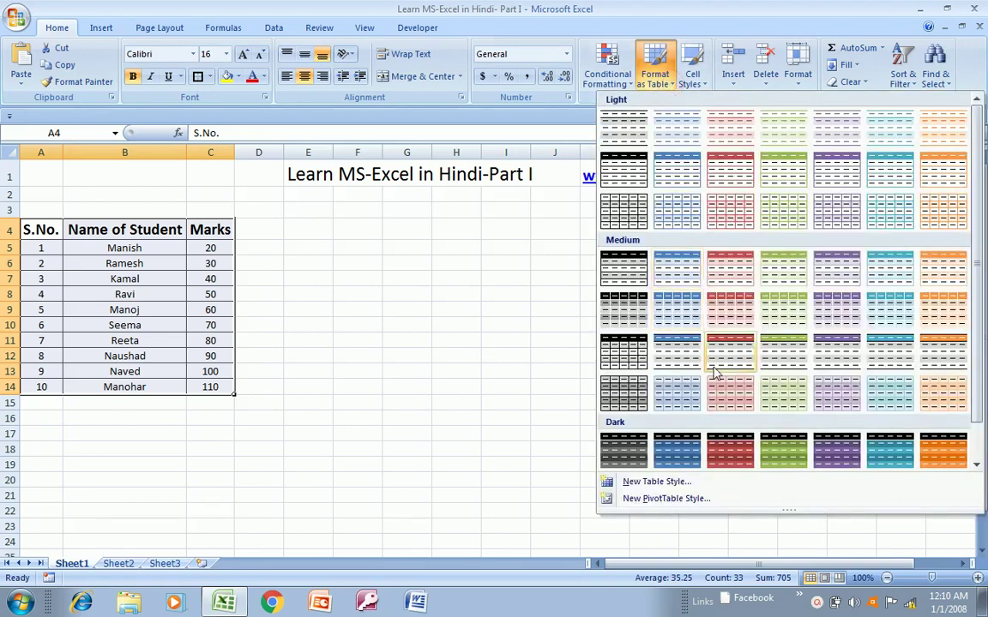
pyautogui.click(949, 397)
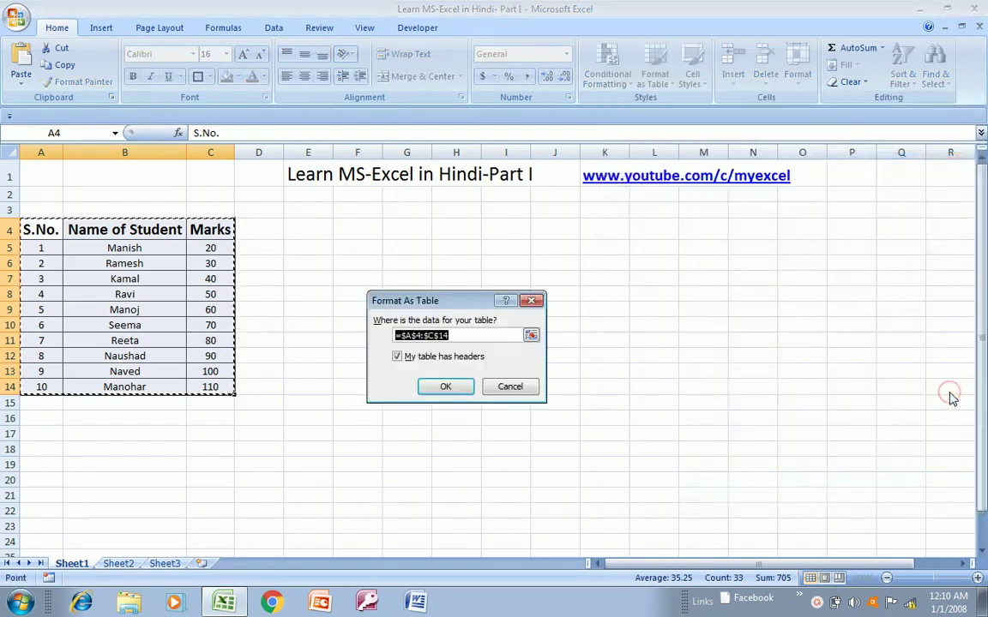
pyautogui.click(445, 387)
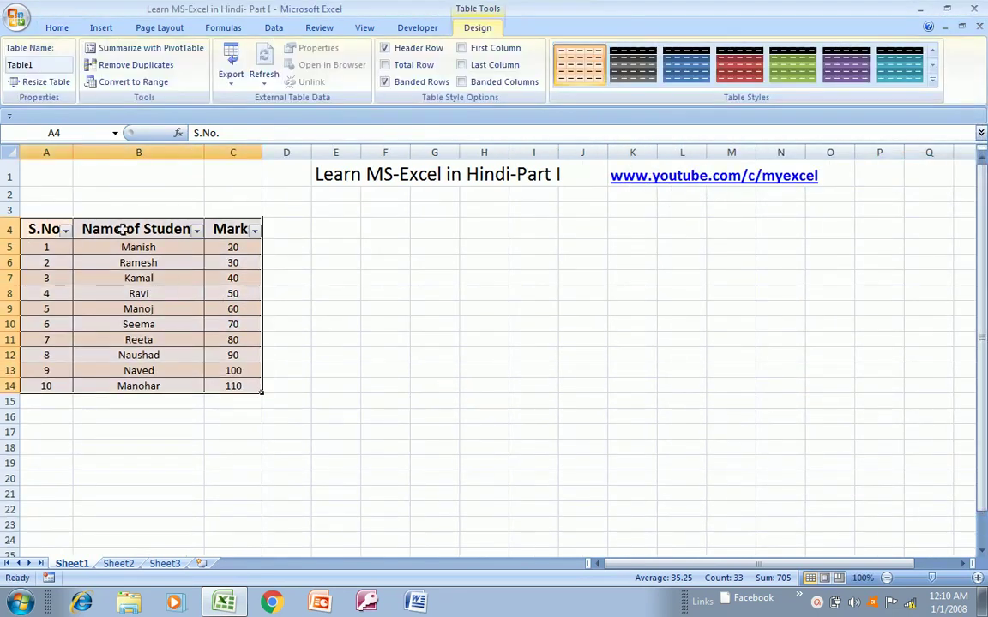
# - Turn off the filter arrows on the table headers with Ctrl+Shift+L
pyautogui.click(122, 227)
pyautogui.press('Right')
pyautogui.press('Left')
pyautogui.press('Left')
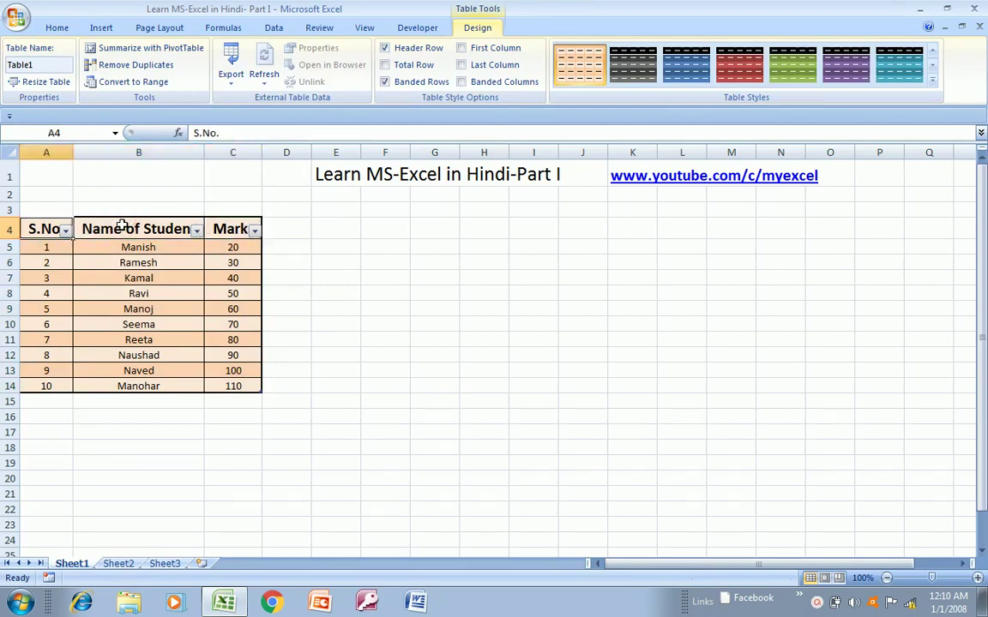
pyautogui.hotkey('ctrl', 'shift', 'l')
pyautogui.press('Right')
pyautogui.press('Left')
pyautogui.press('Right')
pyautogui.press('Right')
pyautogui.press('Left')
pyautogui.press('Left')
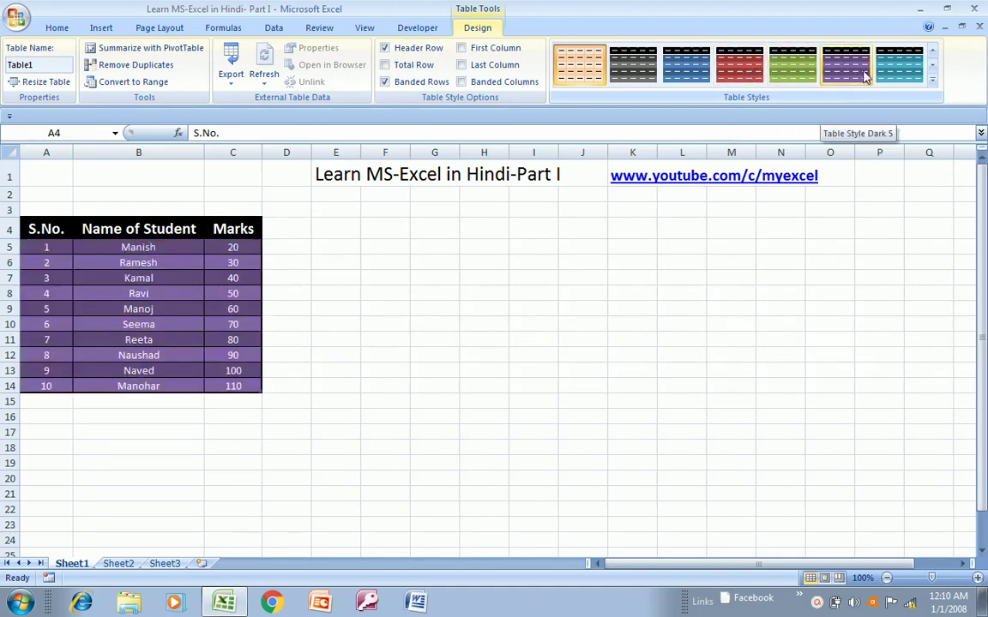
# - Clear the table's colour style, then try a blue medium table style
pyautogui.click(933, 84)
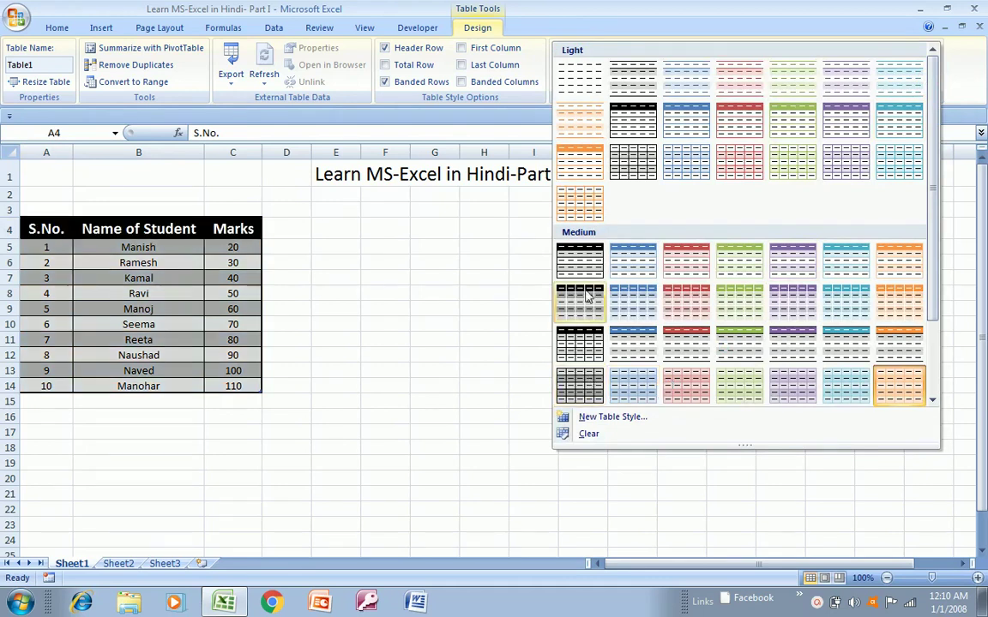
pyautogui.click(590, 434)
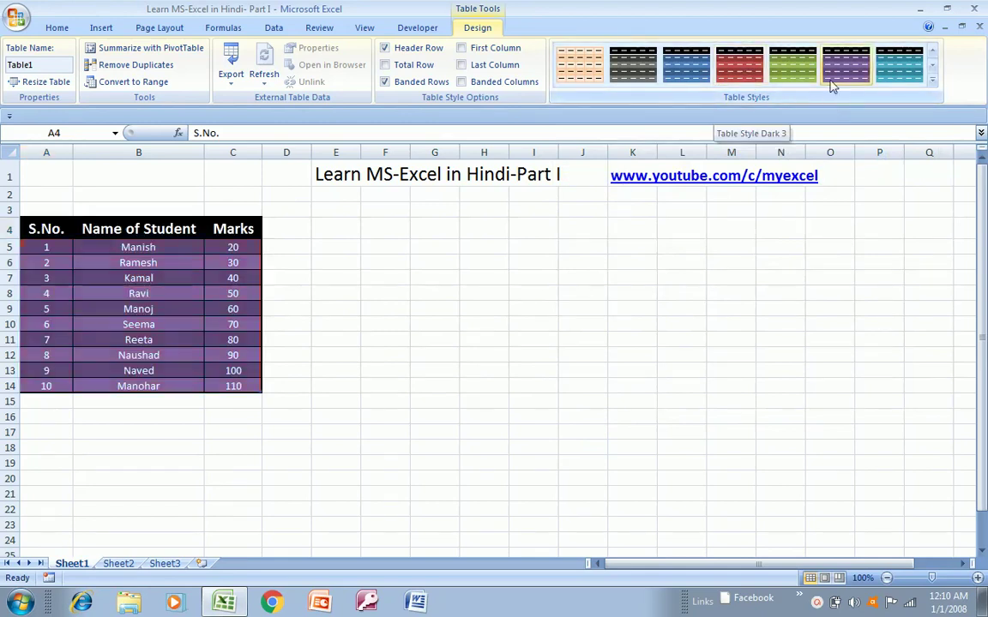
pyautogui.click(931, 81)
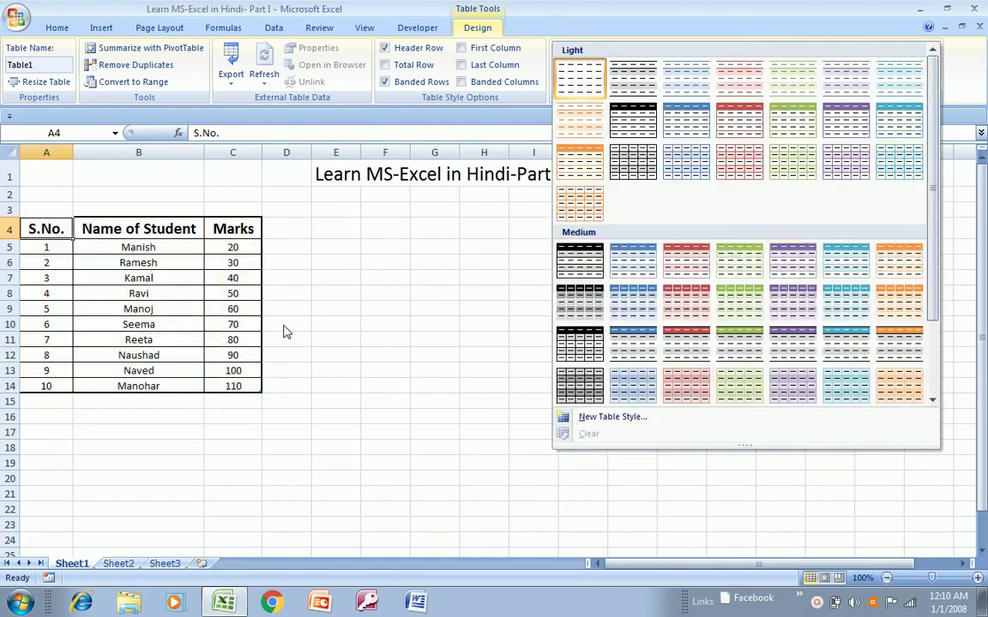
pyautogui.click(630, 383)
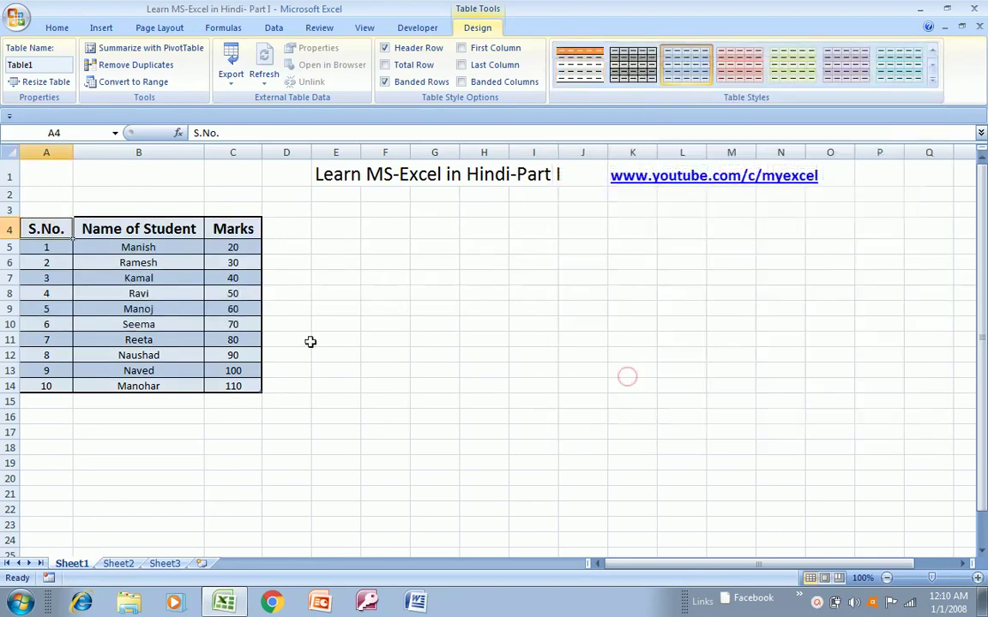
# - Undo the blue style to keep plain borders, and move to cell D4
pyautogui.click(149, 216)
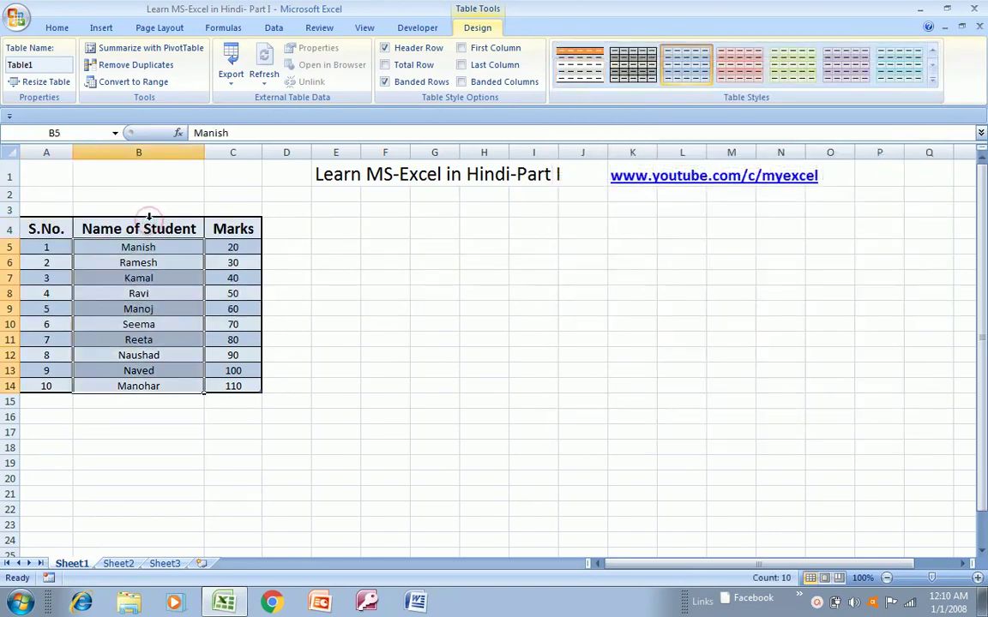
pyautogui.hotkey('ctrl', 'z')
pyautogui.press('Right')
pyautogui.press('Left')
pyautogui.press('Right')
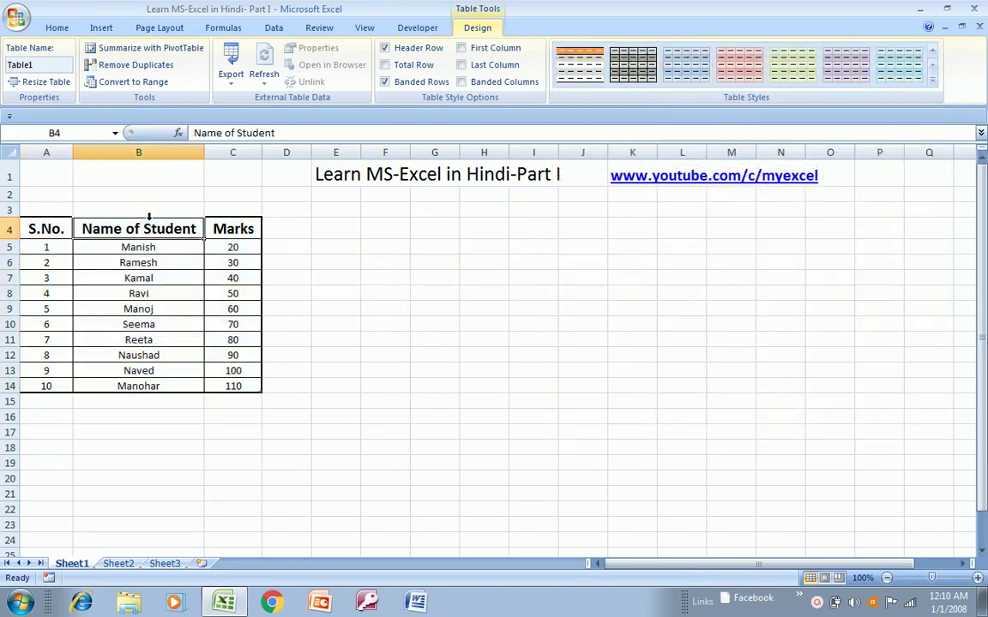
pyautogui.press('Left')
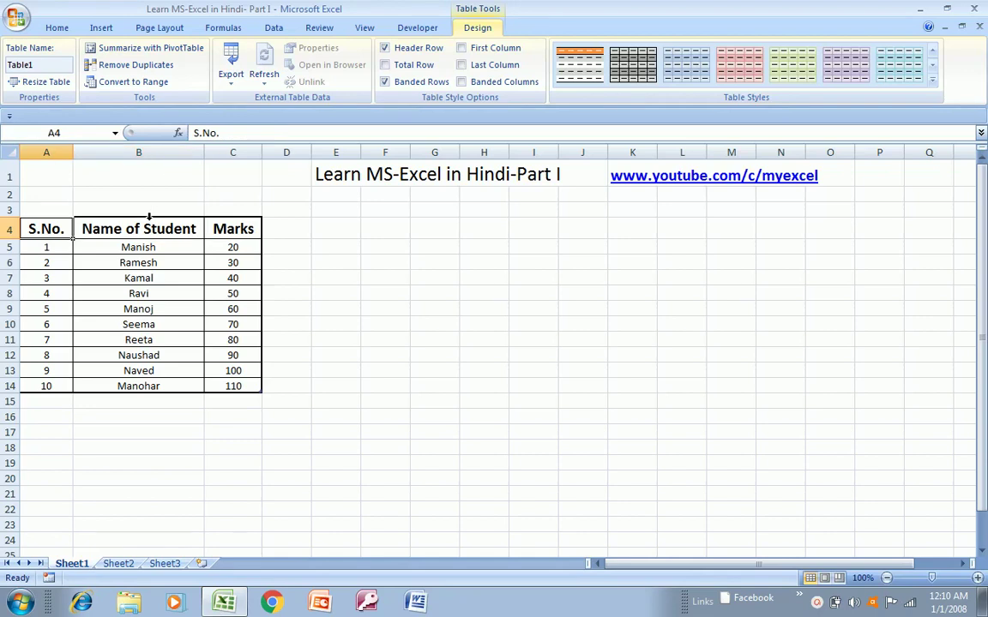
pyautogui.press('Right')
pyautogui.press('Left')
pyautogui.press('Right')
pyautogui.press('Left')
pyautogui.press('Right')
pyautogui.press('Right')
pyautogui.press('Right')
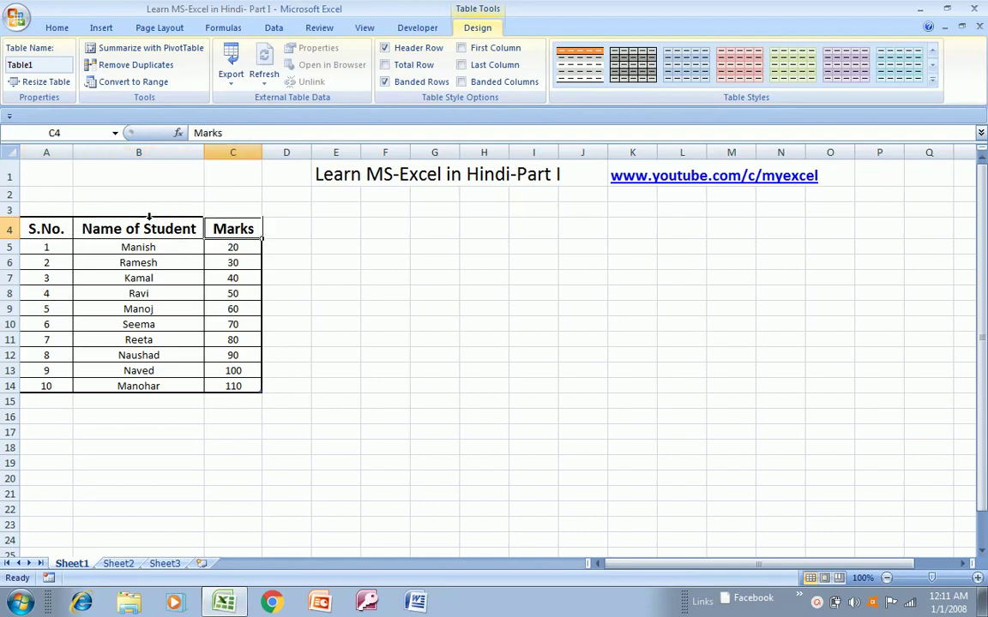
# - Type Date in D4 and fill dates 1-Apr through 10-Apr down D5:D14
pyautogui.write('Da')
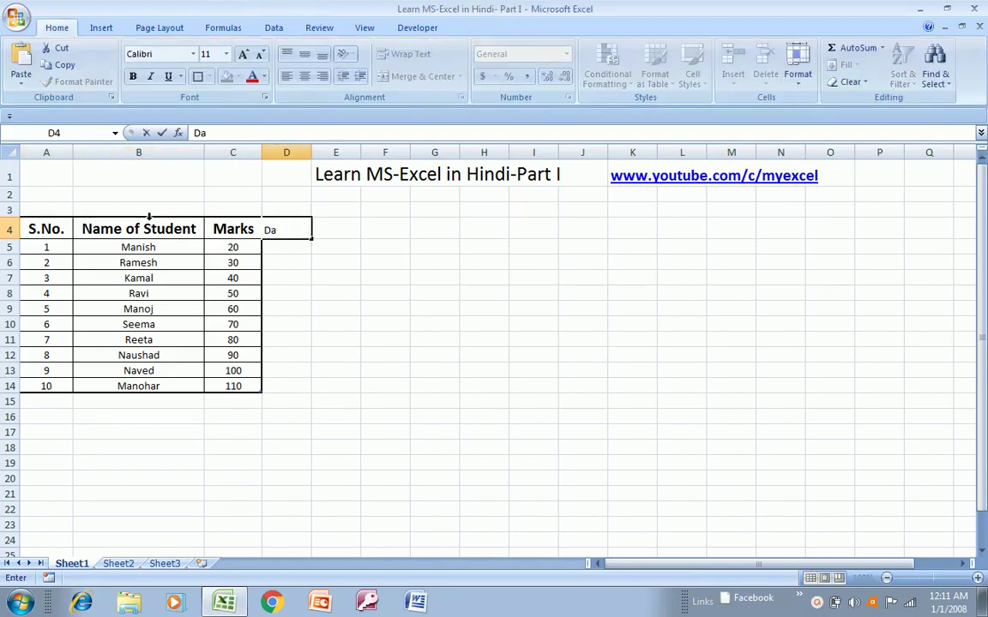
pyautogui.write('te')
pyautogui.press('Return')
pyautogui.write('1')
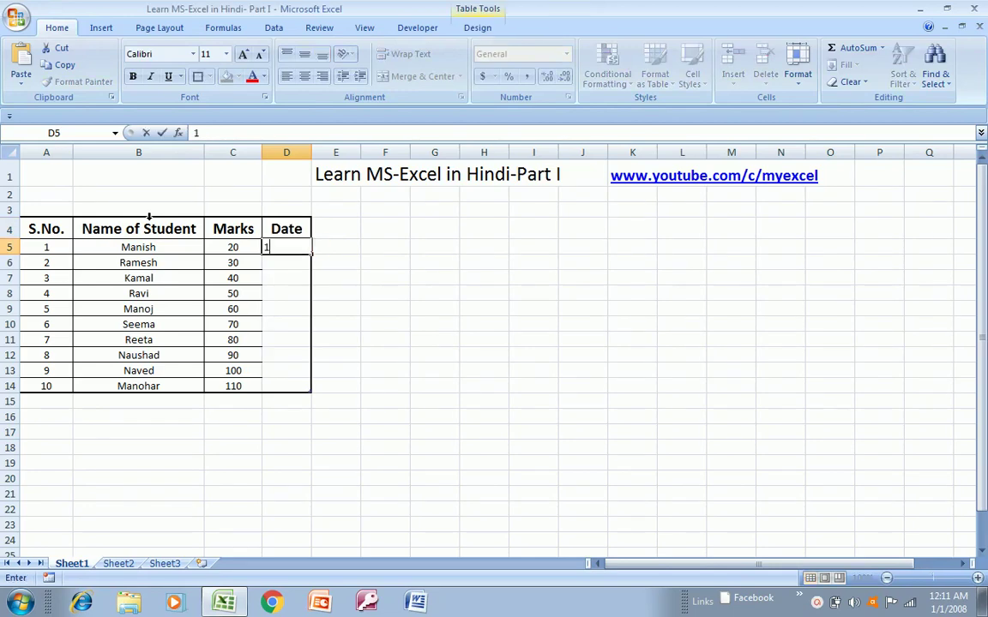
pyautogui.write('-April')
pyautogui.press('Return')
pyautogui.write('2-')
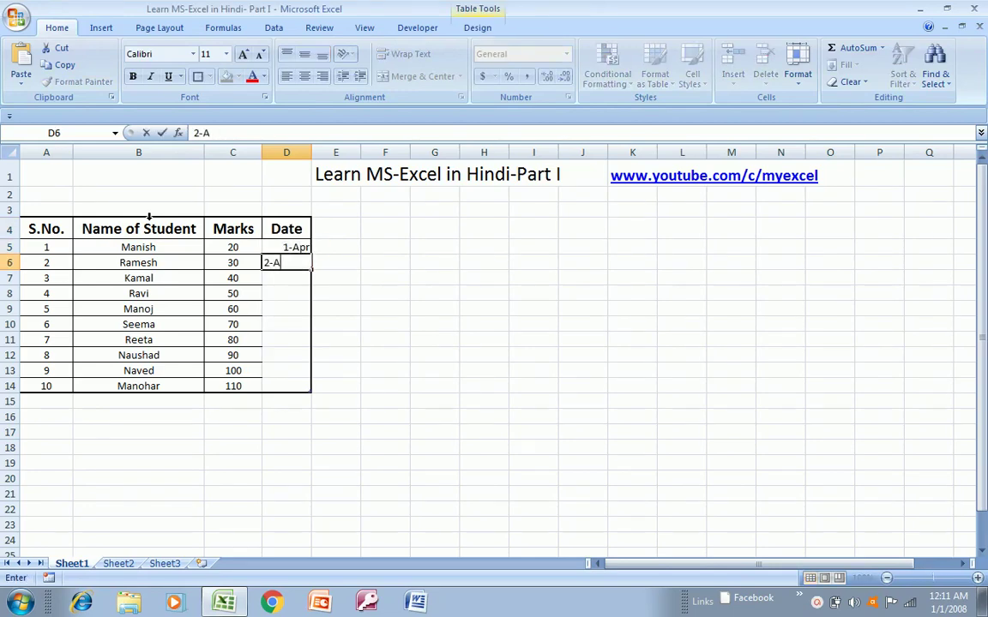
pyautogui.write('April')
pyautogui.press('Up')
pyautogui.hotkey('shift', 'Down')
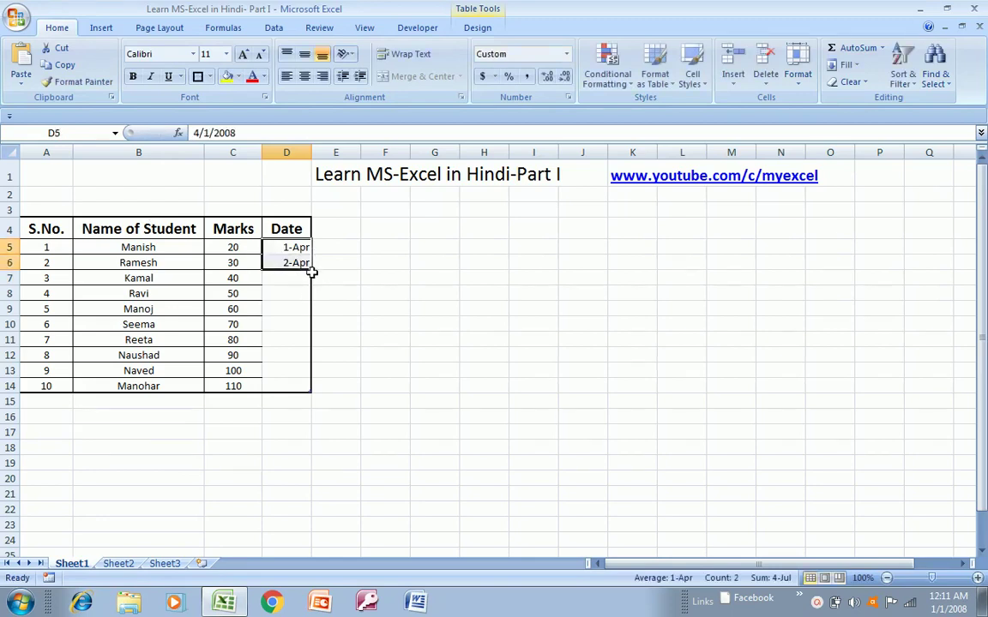
pyautogui.moveTo(312, 271); pyautogui.dragTo(297, 388)
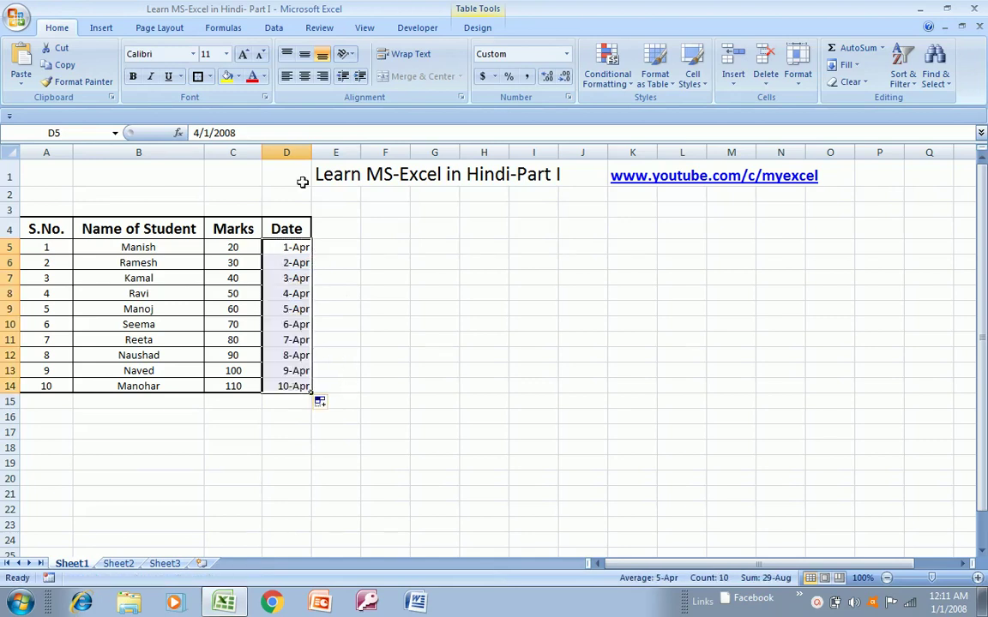
# - Centre-align the Date column D4:D14
pyautogui.click(272, 229)
pyautogui.moveTo(271, 229); pyautogui.dragTo(296, 387)
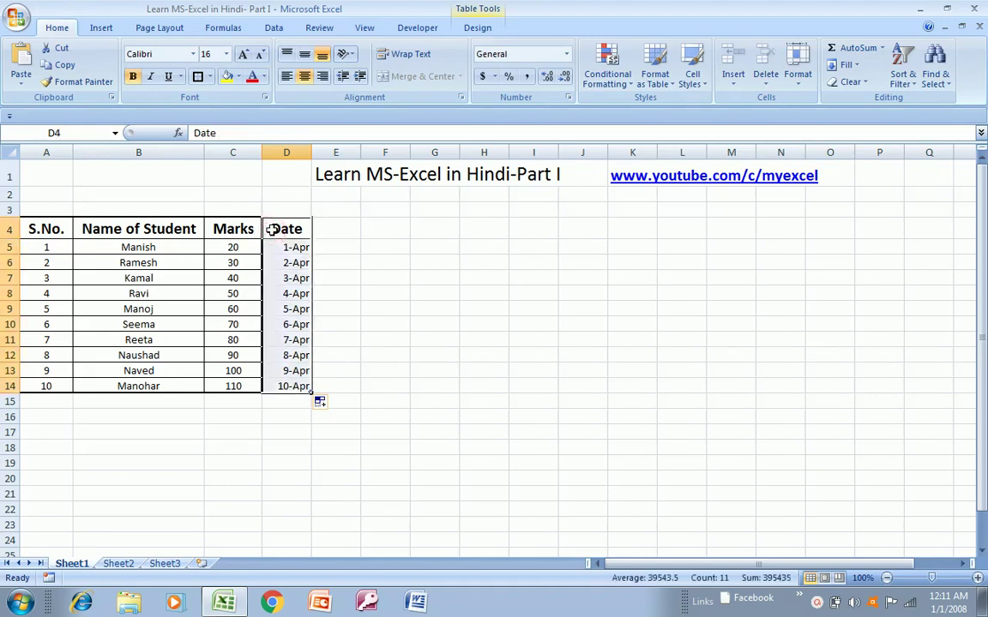
pyautogui.click(305, 77)
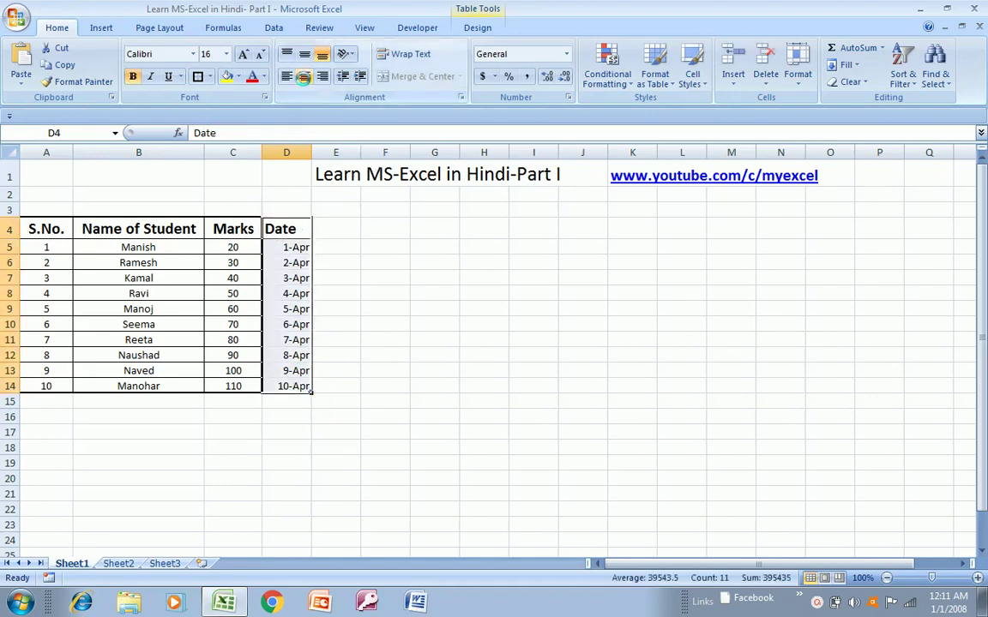
pyautogui.click(304, 76)
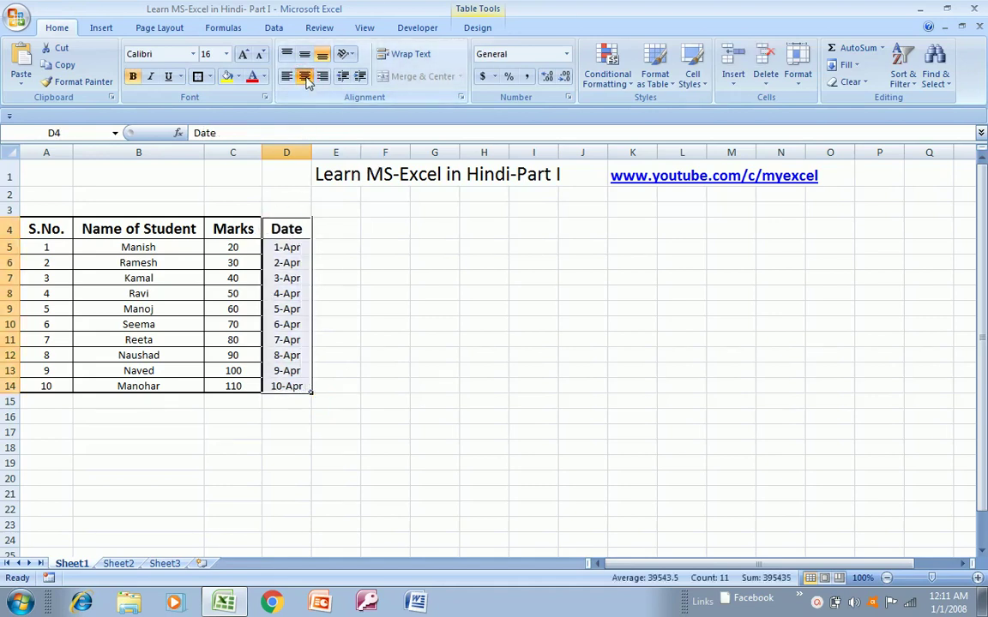
# - Copy the Marks column C4:C14 and paste it starting at G7
pyautogui.click(231, 225)
pyautogui.hotkey('ctrl', 'shift', 'Down')
pyautogui.hotkey('ctrl', 'c')
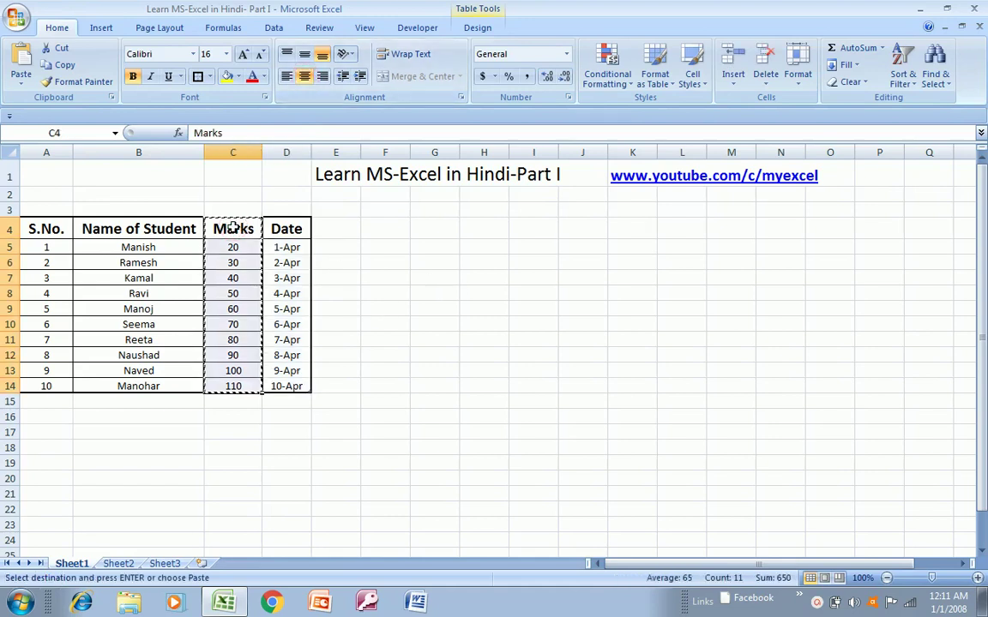
pyautogui.press('Right')
pyautogui.press('Right')
pyautogui.press('Right')
pyautogui.press('Right')
pyautogui.press('Down')
pyautogui.press('Down')
pyautogui.press('Down')
pyautogui.hotkey('ctrl', 'v')
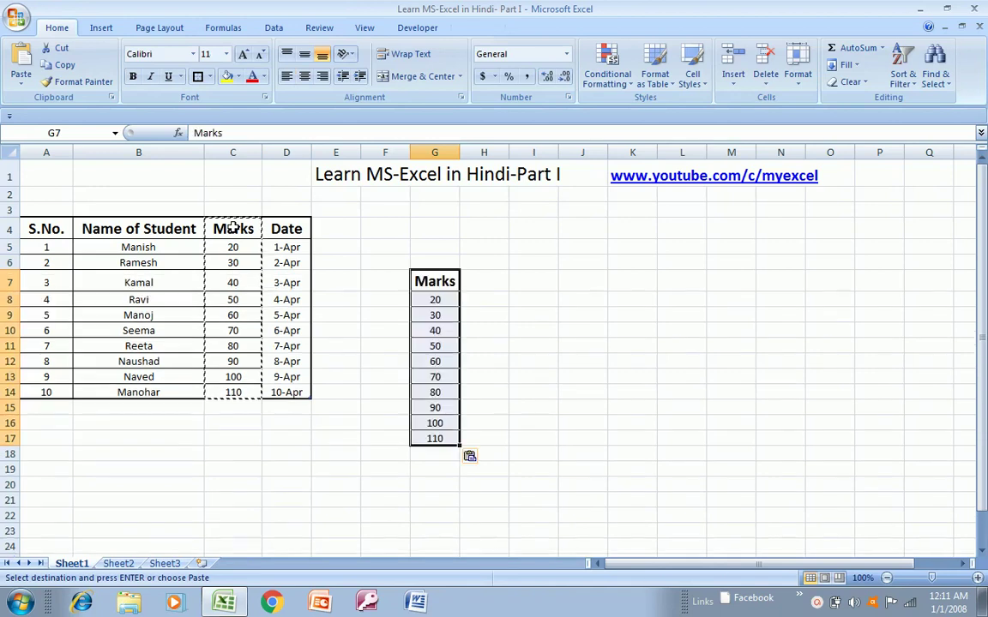
pyautogui.press('Escape')
# - Copy the Date heading from D4 into H7, ending at cell H8
pyautogui.press('Left')
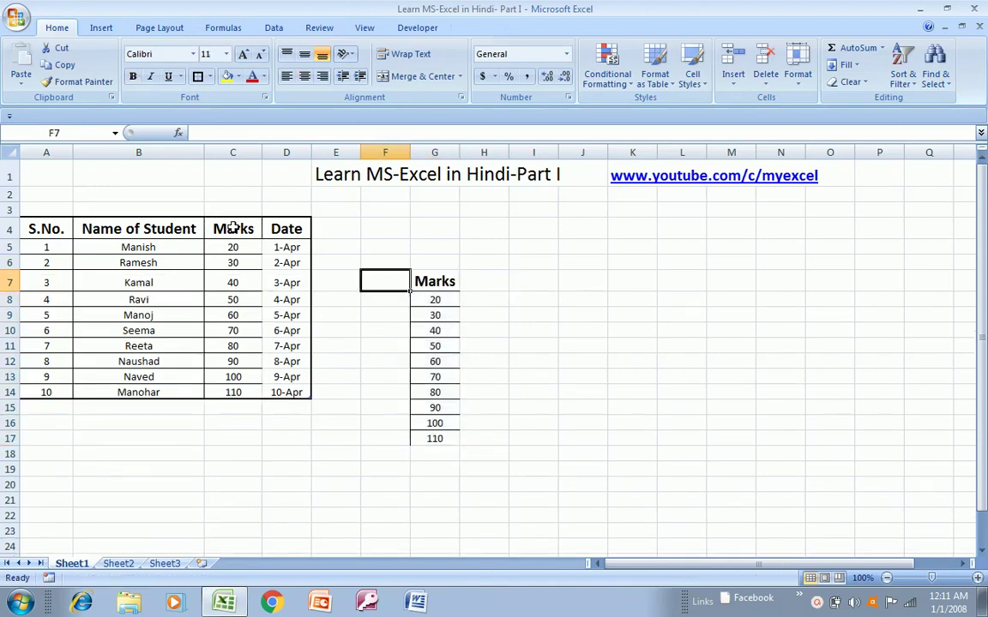
pyautogui.press('Up')
pyautogui.press('Up')
pyautogui.press('Left')
pyautogui.press('Left')
pyautogui.press('Up')
pyautogui.hotkey('ctrl', 'c')
pyautogui.press('Right')
pyautogui.press('Right')
pyautogui.press('Right')
pyautogui.press('Right')
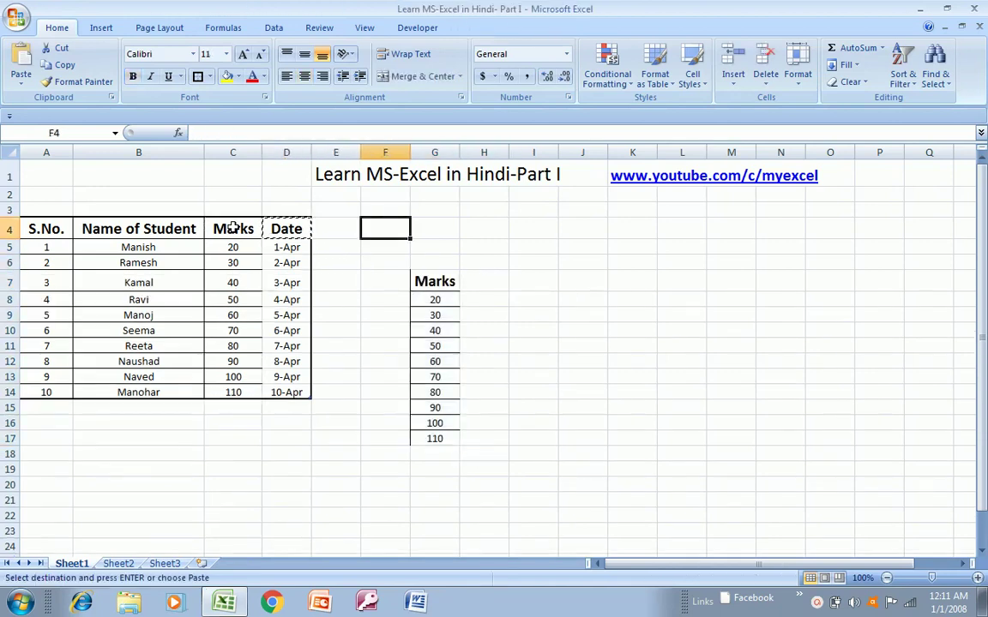
pyautogui.press('Down')
pyautogui.press('Down')
pyautogui.press('Down')
pyautogui.hotkey('ctrl', 'v')
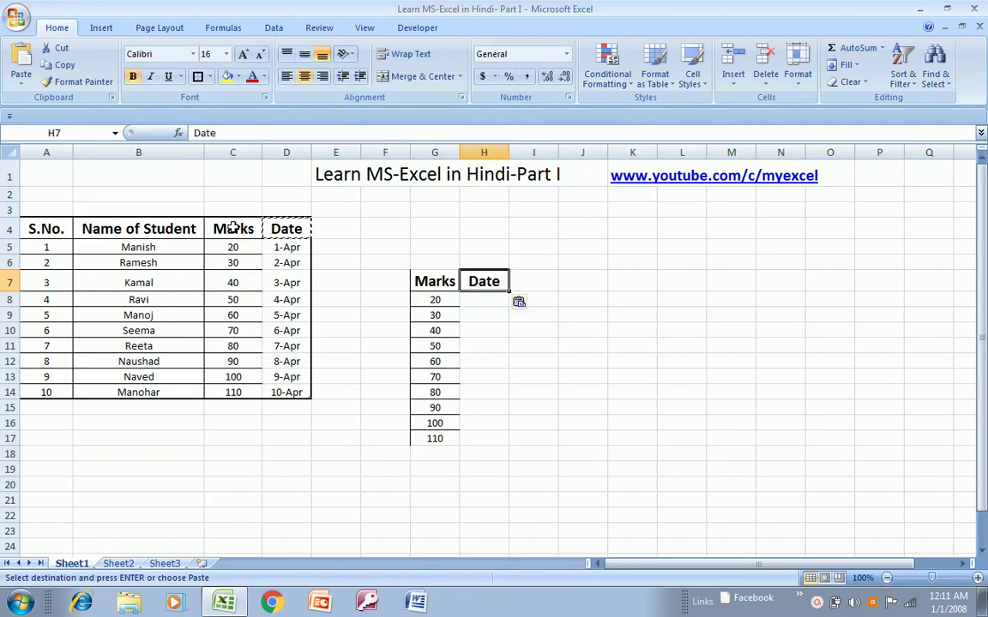
pyautogui.press('Return')
pyautogui.press('Left')
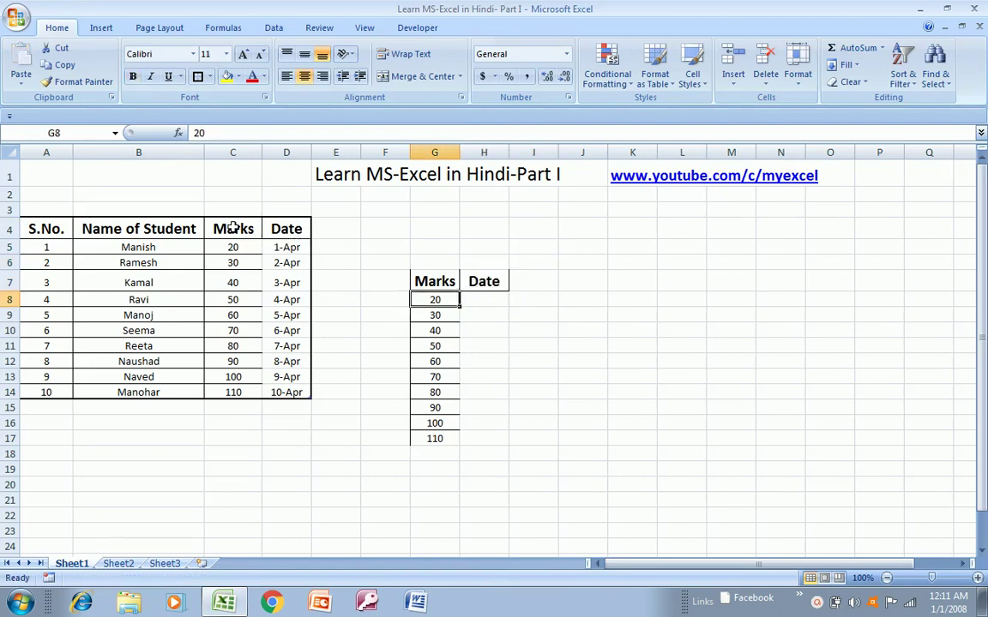
pyautogui.press('Right')
pyautogui.press('Left')
pyautogui.press('Left')
pyautogui.press('Left')
pyautogui.press('Left')
pyautogui.press('Up')
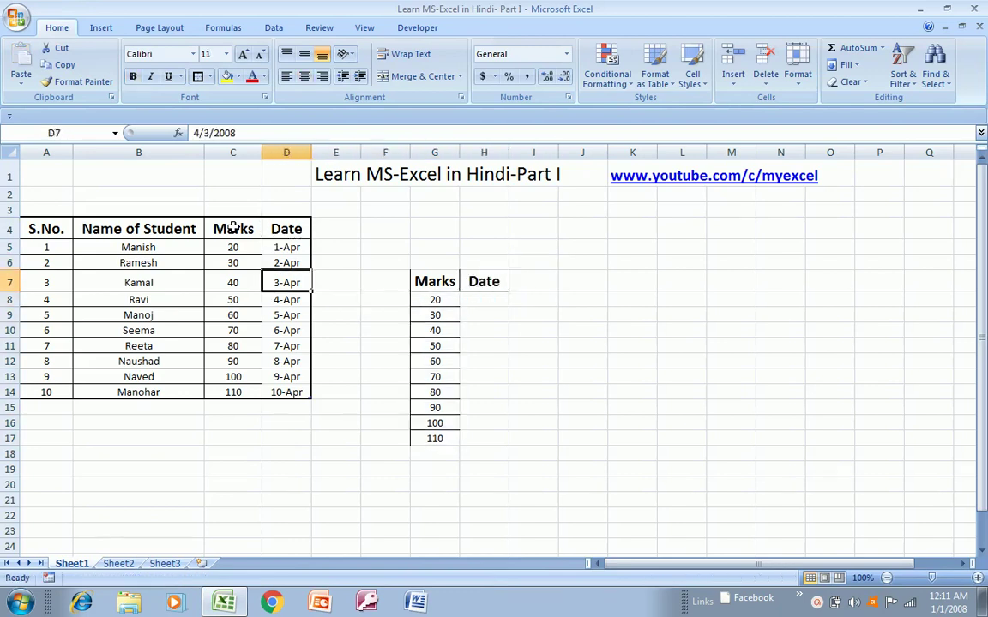
pyautogui.press('Up')
pyautogui.press('Up')
pyautogui.press('Right')
pyautogui.press('Right')
pyautogui.press('Right')
pyautogui.press('Right')
pyautogui.press('Down')
pyautogui.press('Down')
pyautogui.press('Down')
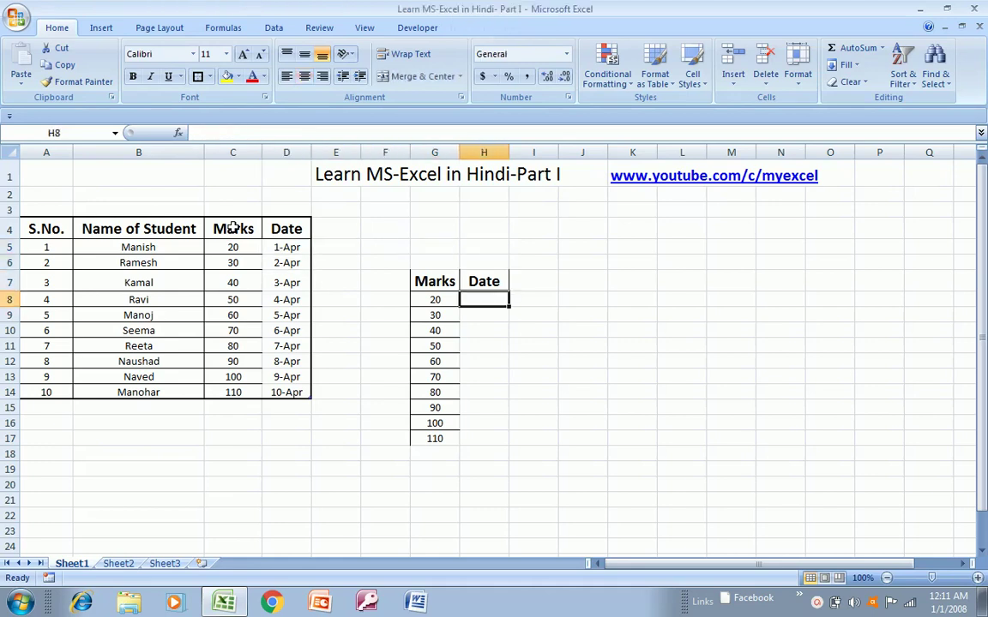
# - Enter =VLOOKUP(G8,Table1[[Marks]:[Date]],2,0) in H8
pyautogui.write('=vlo')
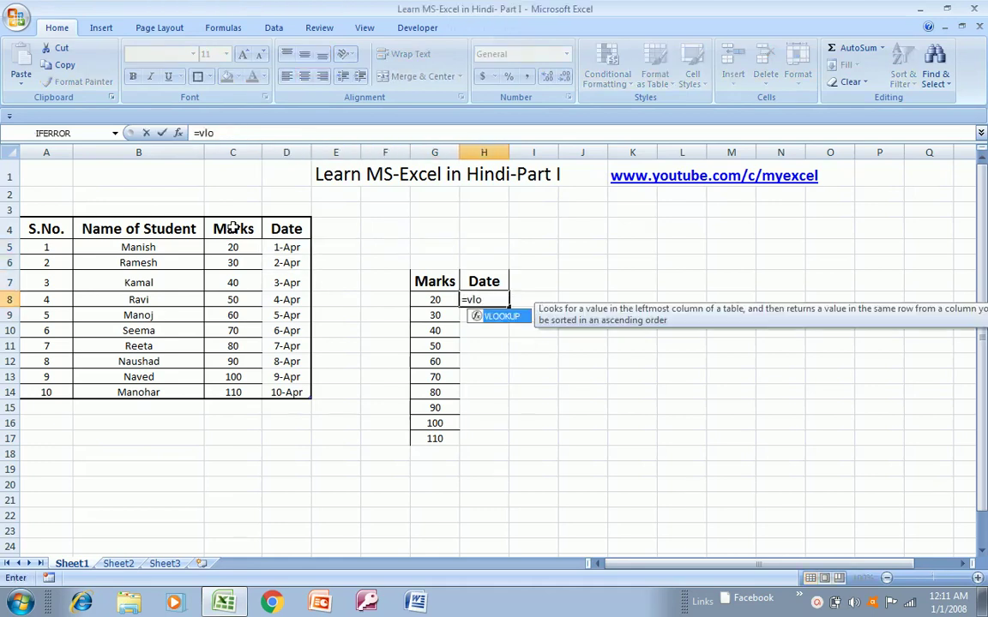
pyautogui.press('Tab')
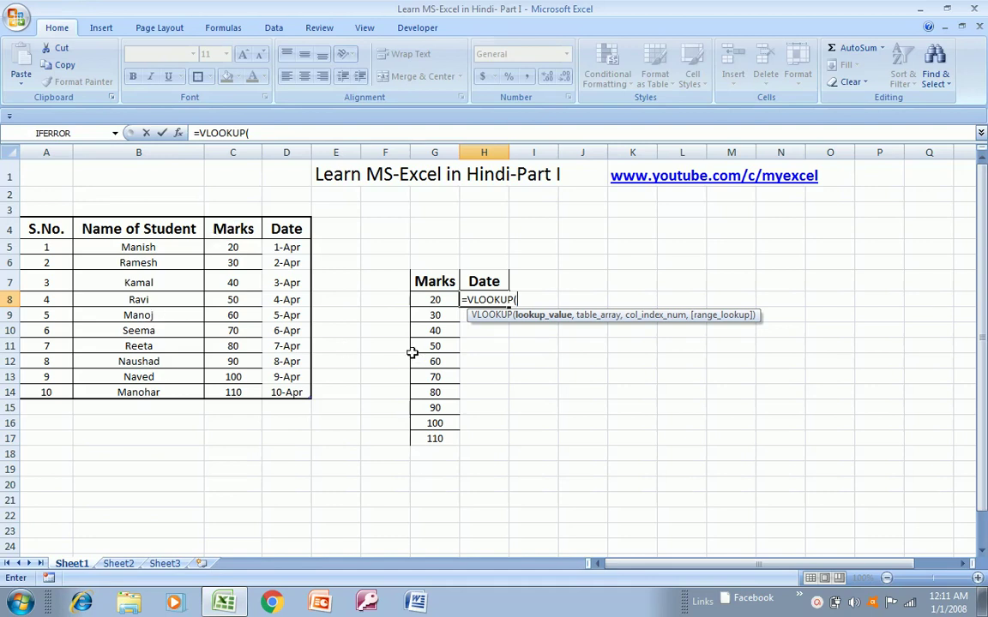
pyautogui.click(434, 302)
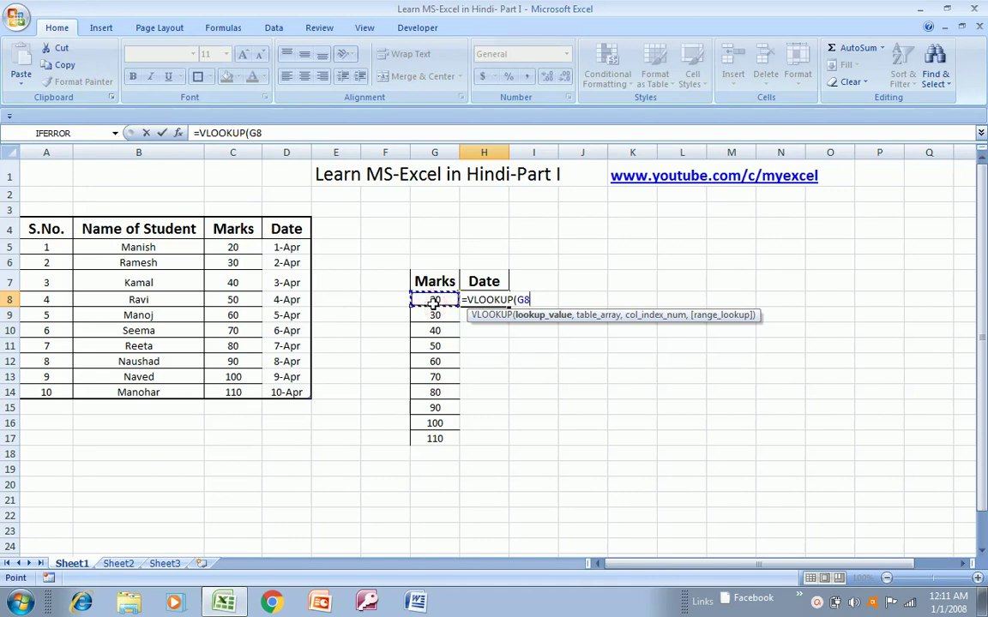
pyautogui.write(',')
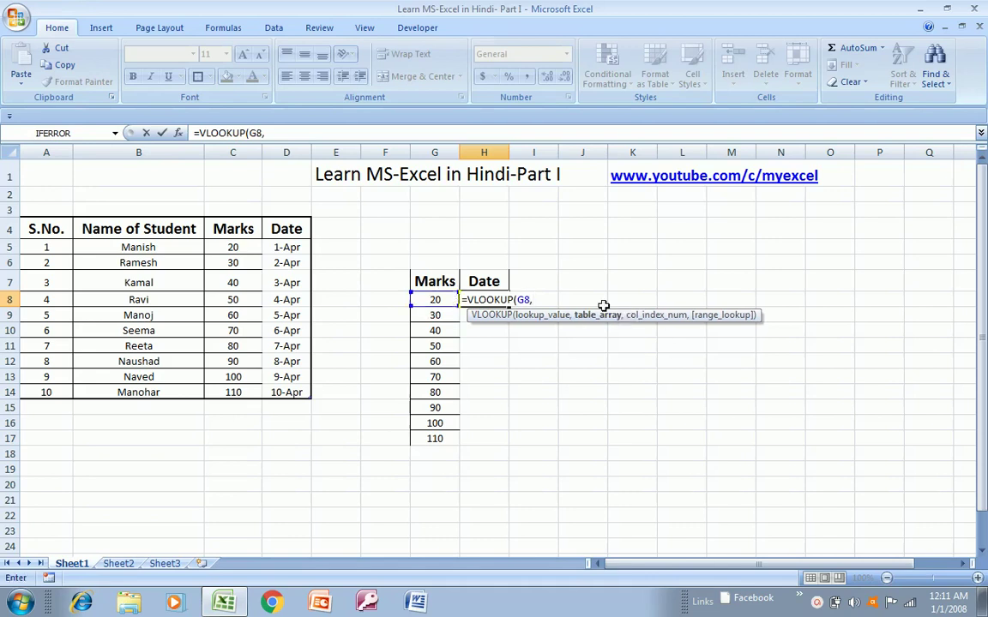
pyautogui.click(230, 248)
pyautogui.hotkey('shift', 'Right')
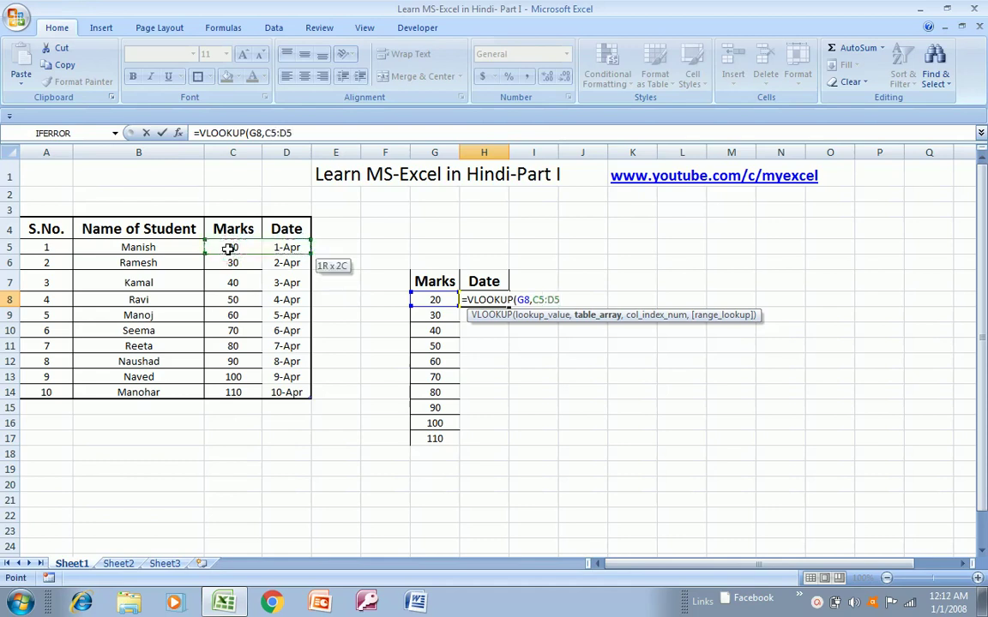
pyautogui.hotkey('ctrl', 'shift', 'Down')
pyautogui.write(',2')
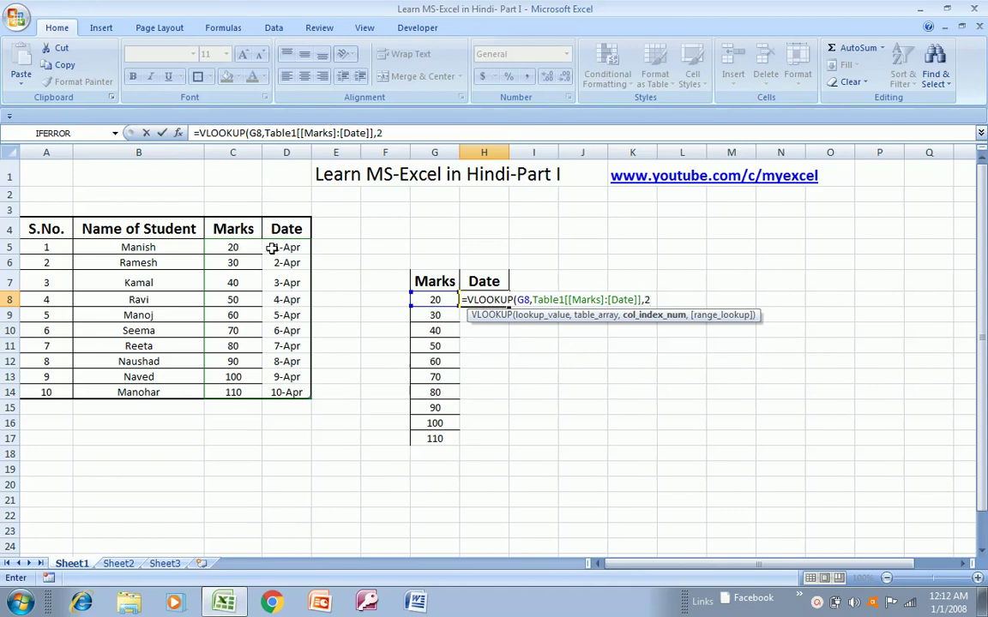
pyautogui.write(',0')
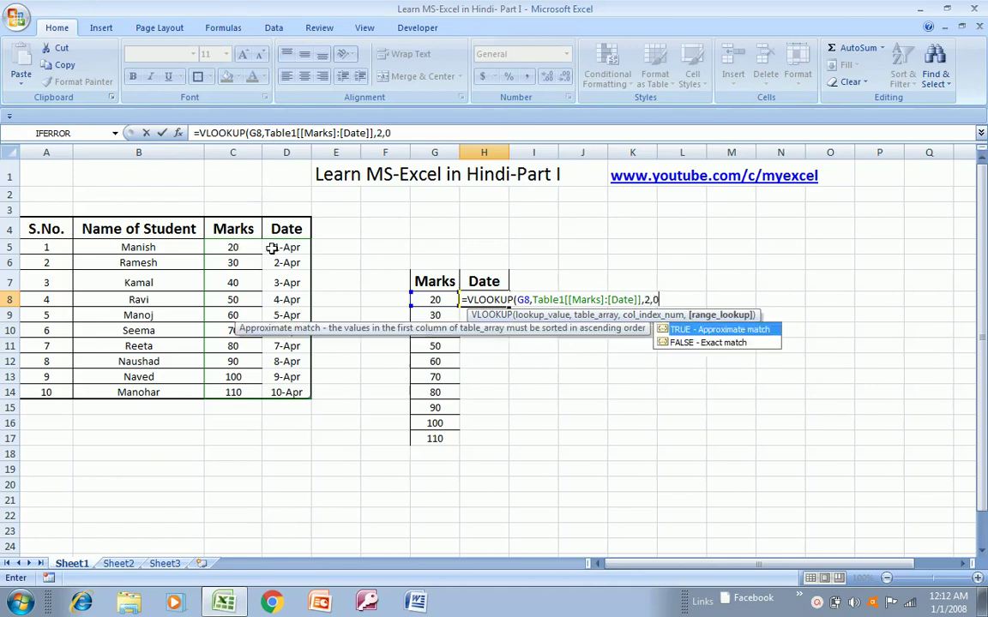
pyautogui.write(')')
pyautogui.press('Return')
# - Copy the H8 lookup formula down through H8:H17
pyautogui.press('Up')
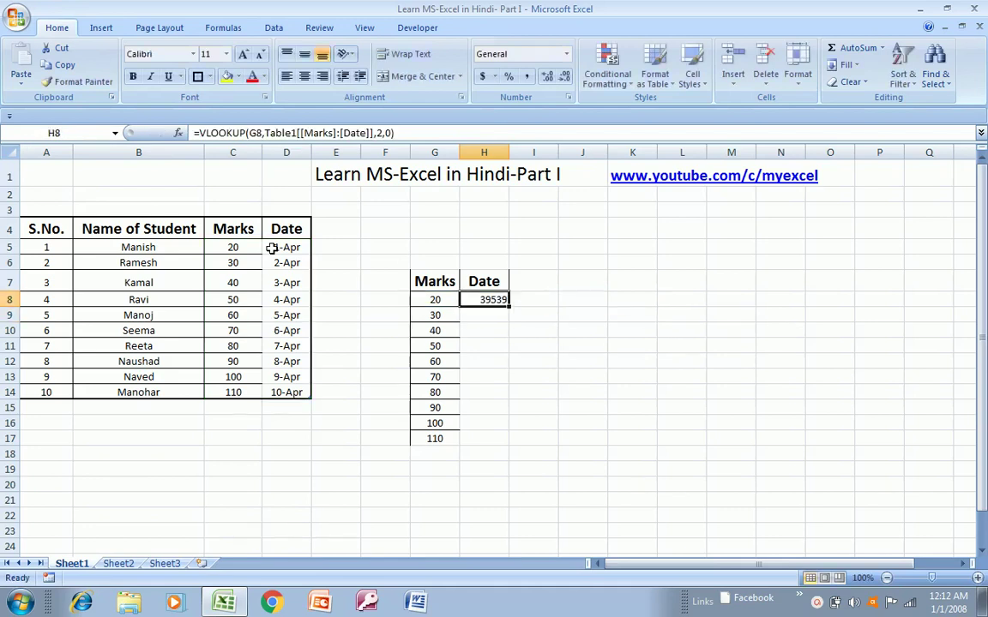
pyautogui.hotkey('ctrl', 'c')
pyautogui.press('Left')
pyautogui.hotkey('ctrl', 'Down')
pyautogui.press('Right')
pyautogui.hotkey('ctrl', 'shift', 'Up')
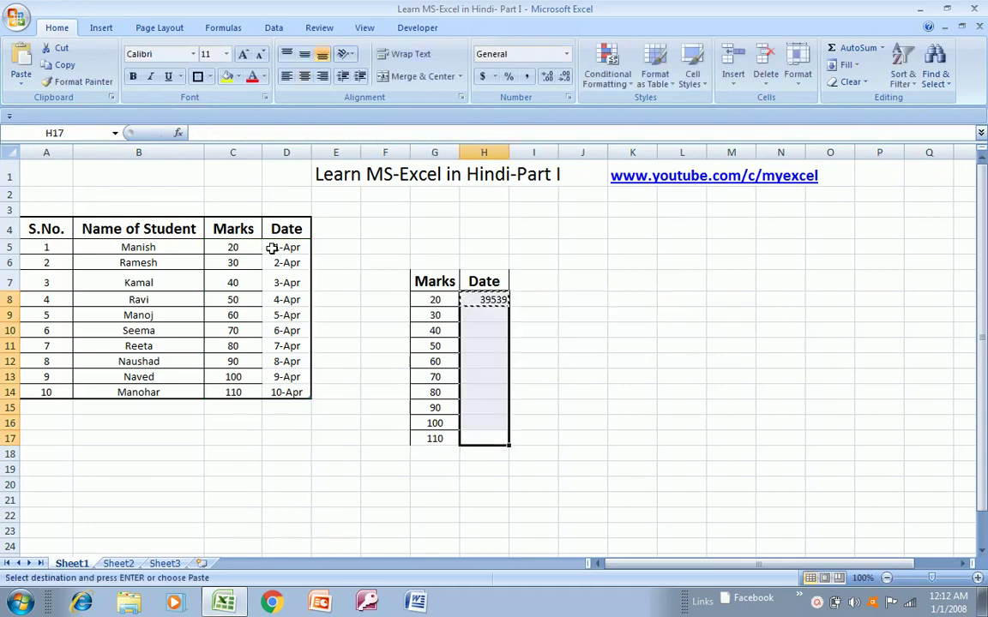
pyautogui.hotkey('ctrl', 'v')
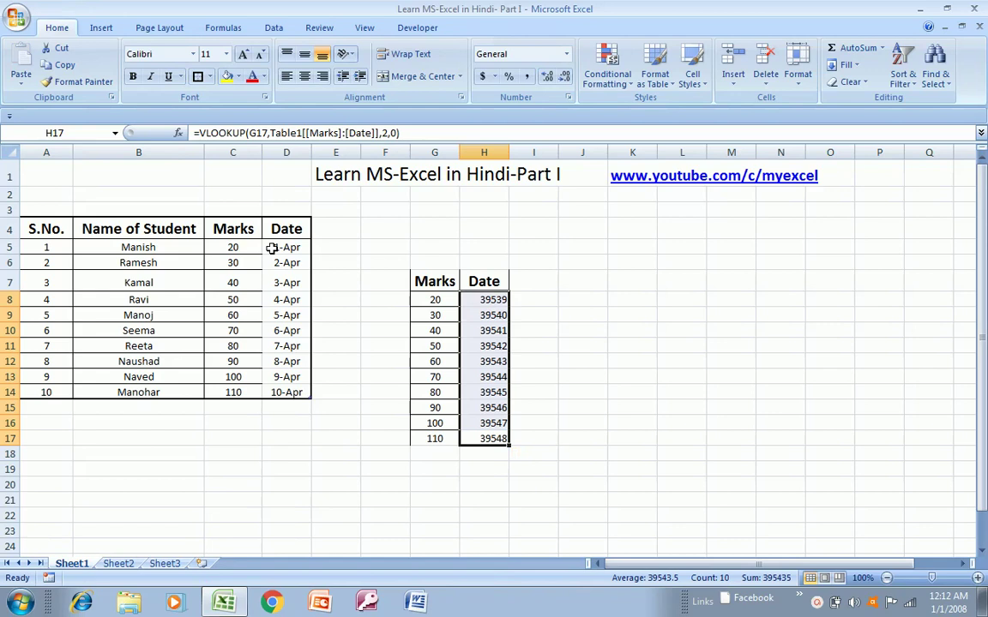
# - Compare the table date in D5 with the VLOOKUP result in H8
pyautogui.press('Up')
pyautogui.press('Up')
pyautogui.press('Up')
pyautogui.press('Up')
pyautogui.press('Up')
pyautogui.press('Up')
pyautogui.press('Up')
pyautogui.press('Up')
pyautogui.press('Up')
pyautogui.press('Up')
pyautogui.press('Left')
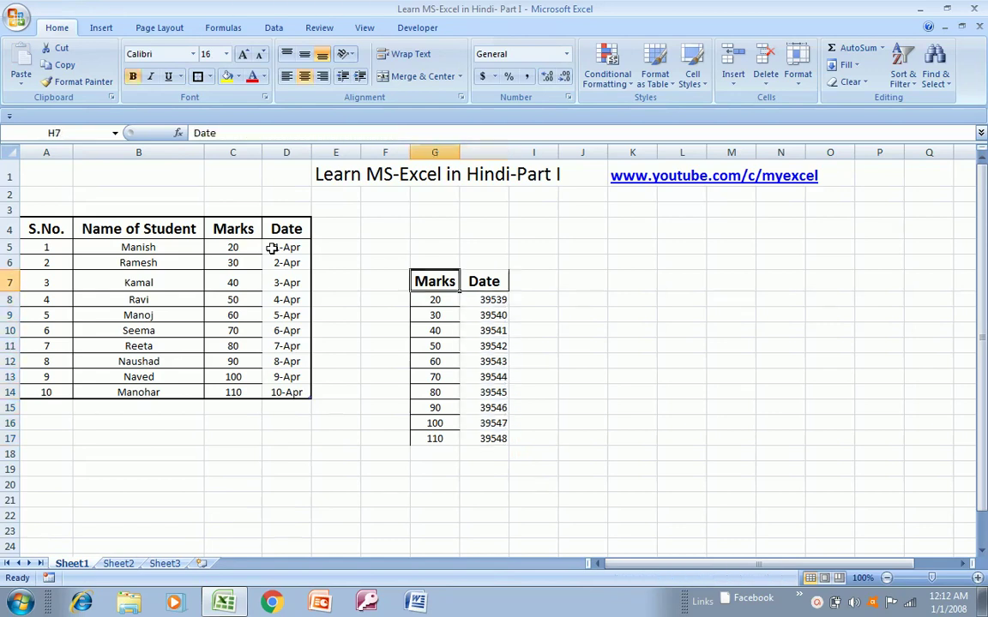
pyautogui.press('Left')
pyautogui.press('Left')
pyautogui.press('Left')
pyautogui.press('Left')
pyautogui.press('Left')
pyautogui.press('Up')
pyautogui.press('Up')
pyautogui.press('Up')
pyautogui.press('Right')
pyautogui.press('Down')
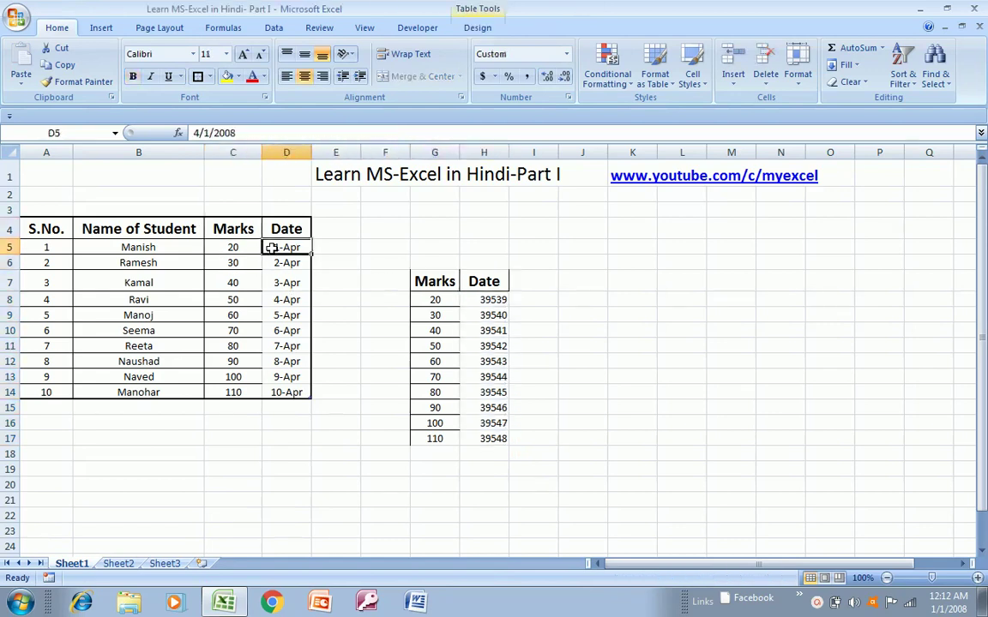
pyautogui.press('Right')
pyautogui.press('Left')
pyautogui.press('Right')
pyautogui.press('Right')
pyautogui.press('Right')
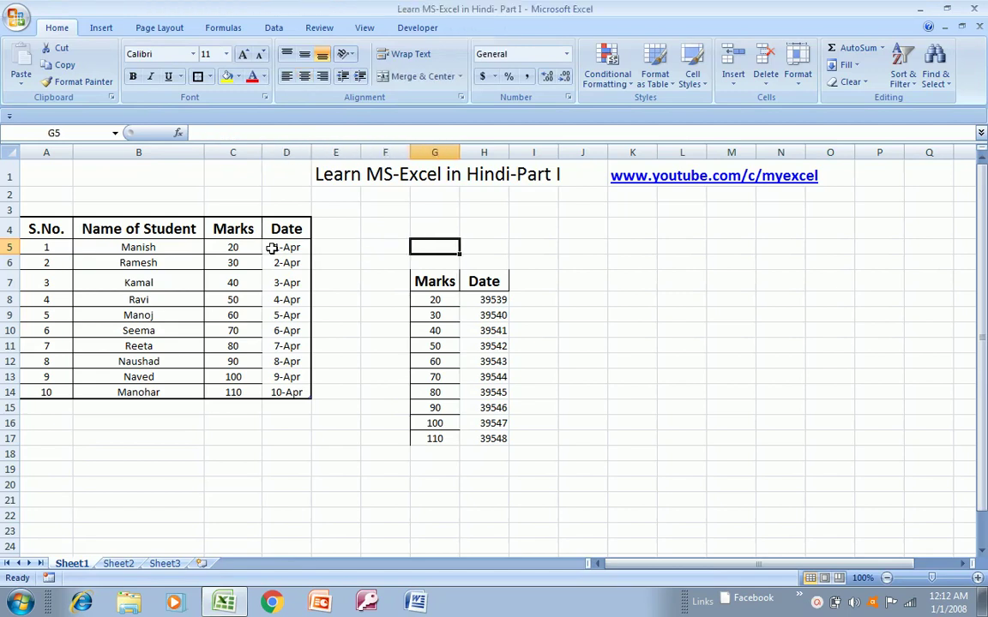
pyautogui.press('Down')
pyautogui.press('Down')
pyautogui.press('Right')
pyautogui.press('Down')
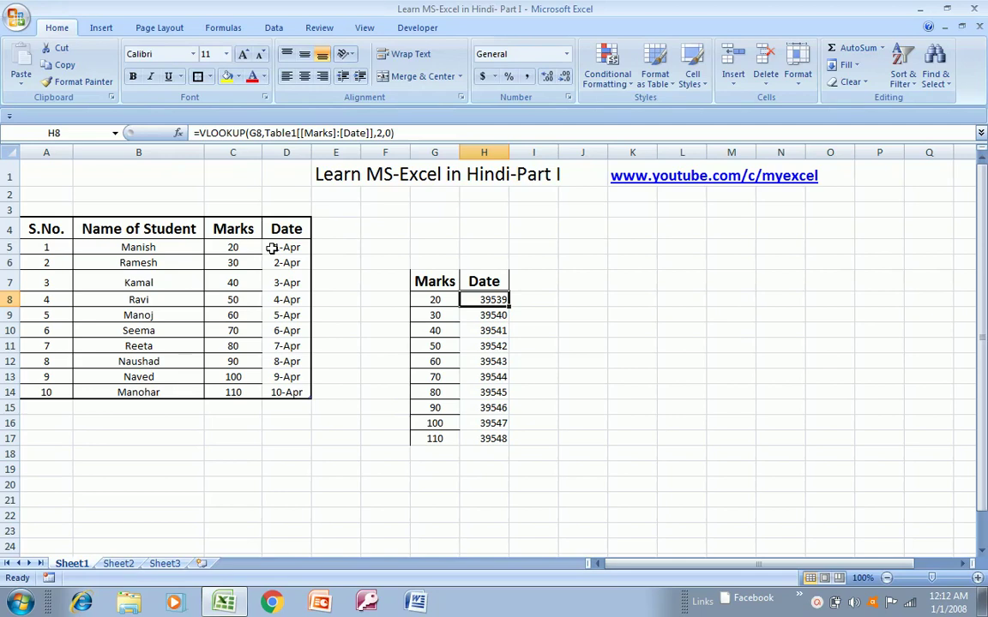
# - Re-centre the G7:H17 lookup block and select the results H8:H17
pyautogui.press('Left')
pyautogui.press('Up')
pyautogui.hotkey('ctrl', 'a')
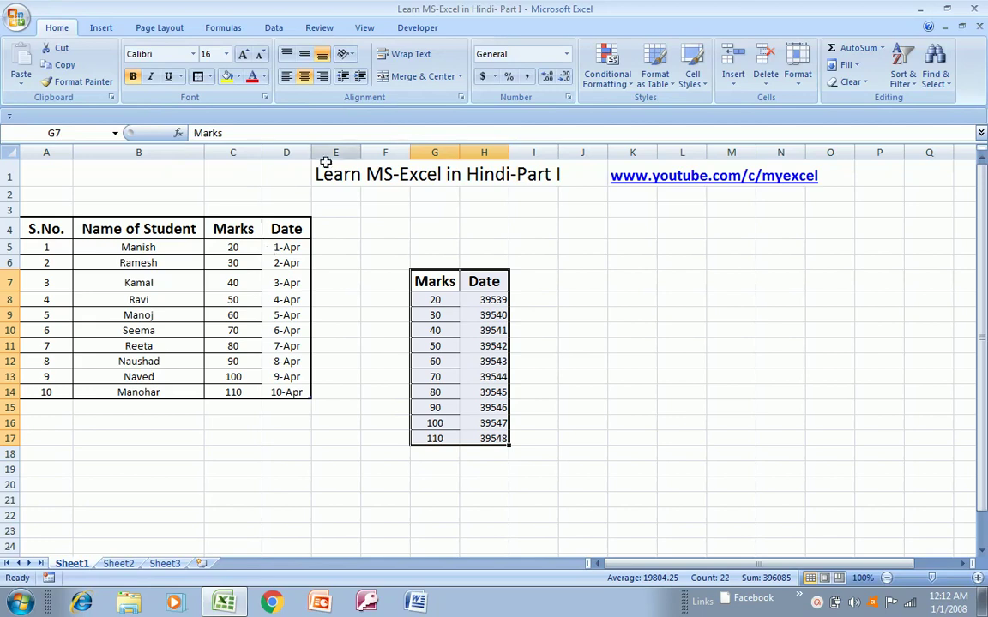
pyautogui.click(305, 76)
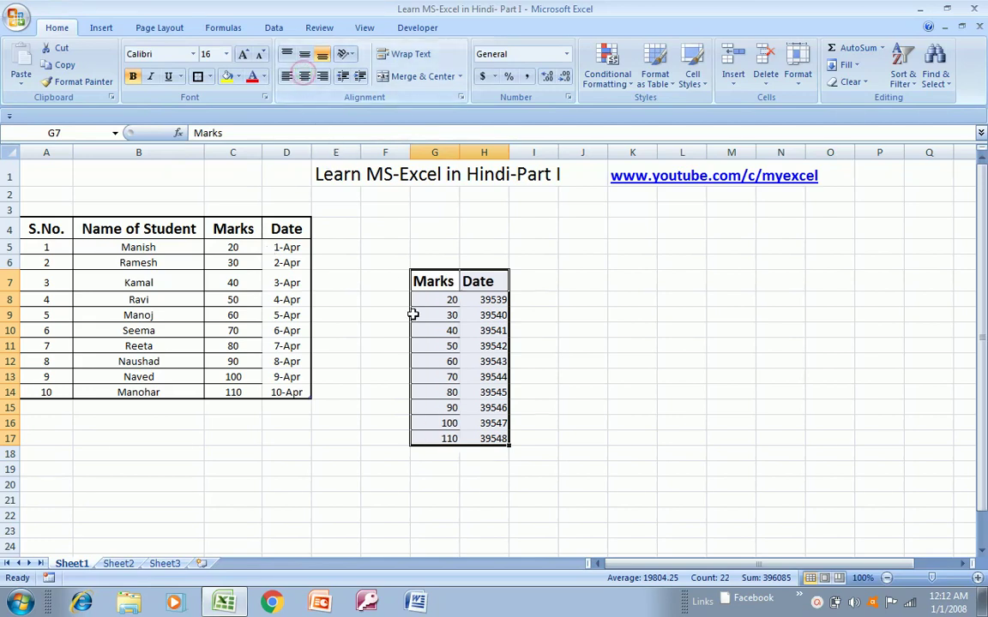
pyautogui.click(306, 78)
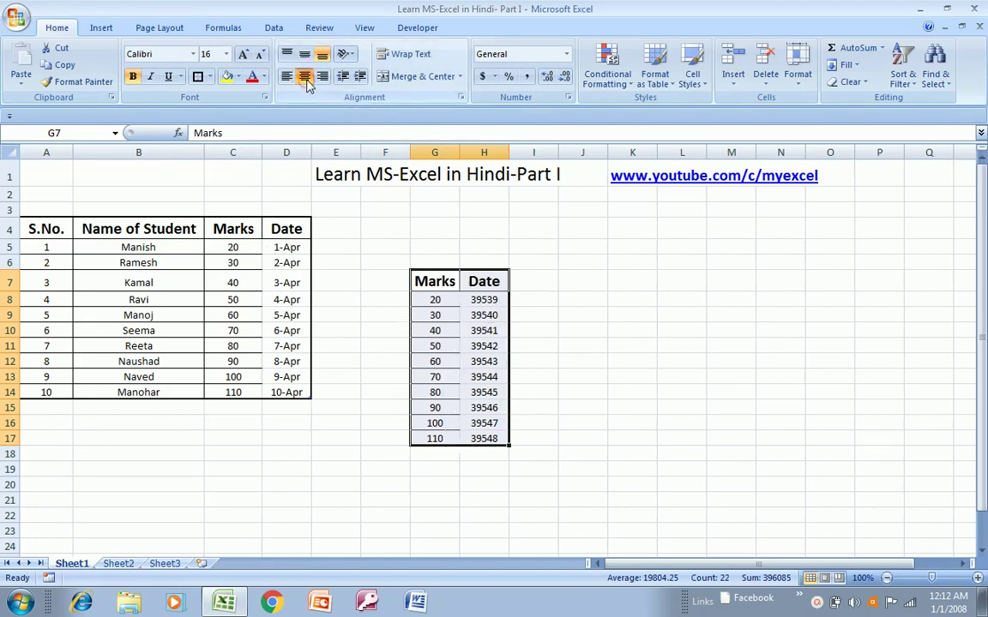
pyautogui.press('Down')
pyautogui.press('Right')
pyautogui.hotkey('ctrl', 'shift', 'Down')
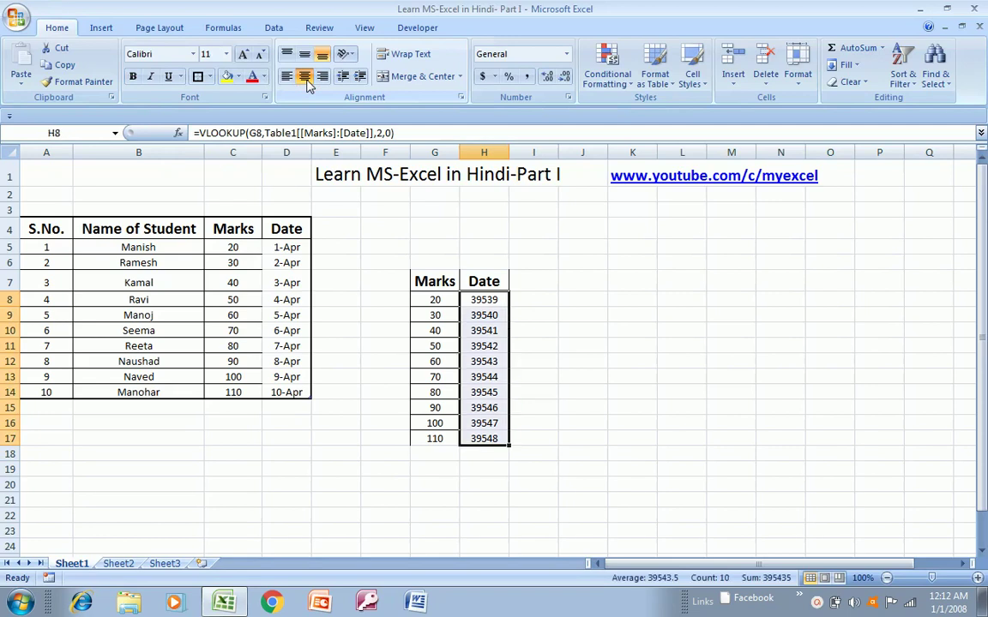
# - Format the results in H8:H17 with the 14-Mar-01 date style
pyautogui.rightClick(483, 353)
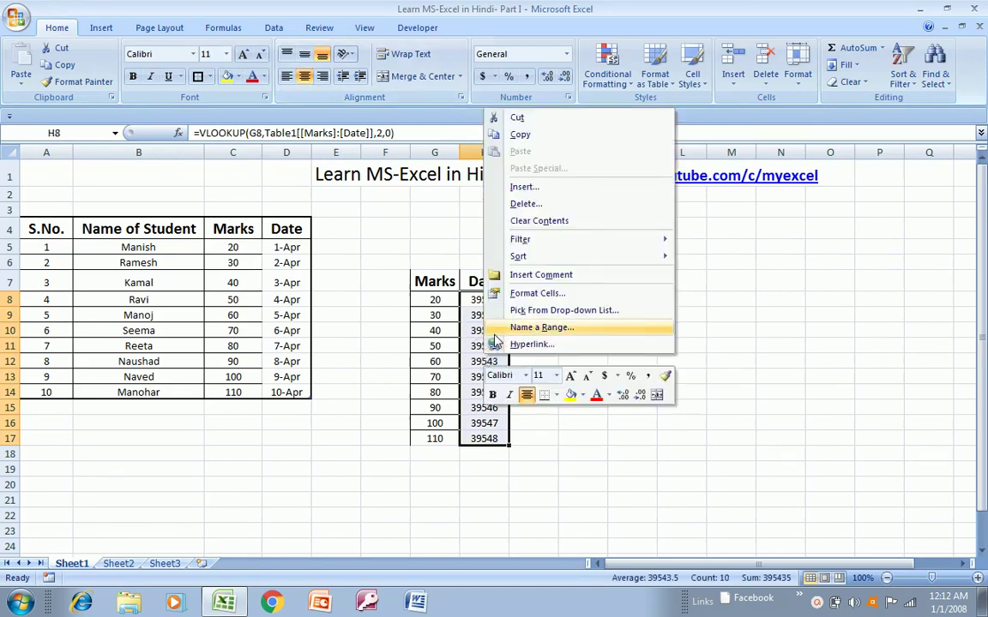
pyautogui.click(537, 294)
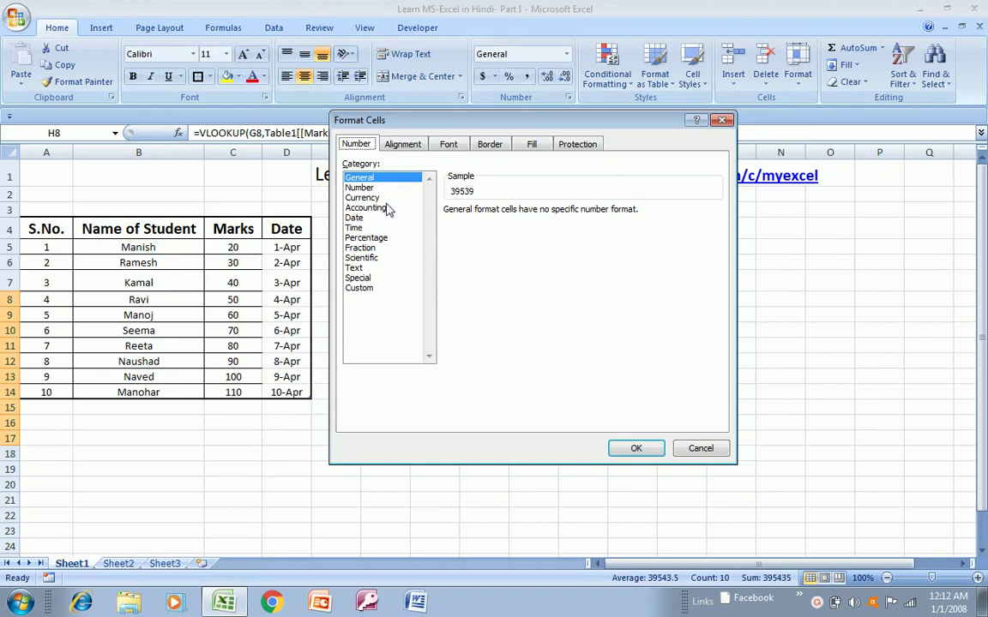
pyautogui.click(353, 219)
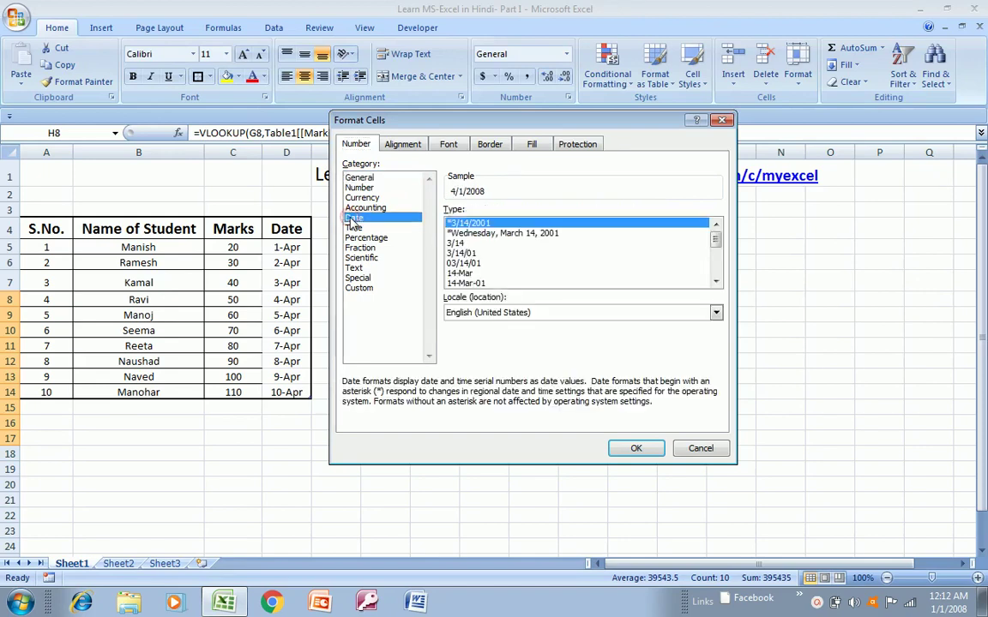
pyautogui.click(466, 283)
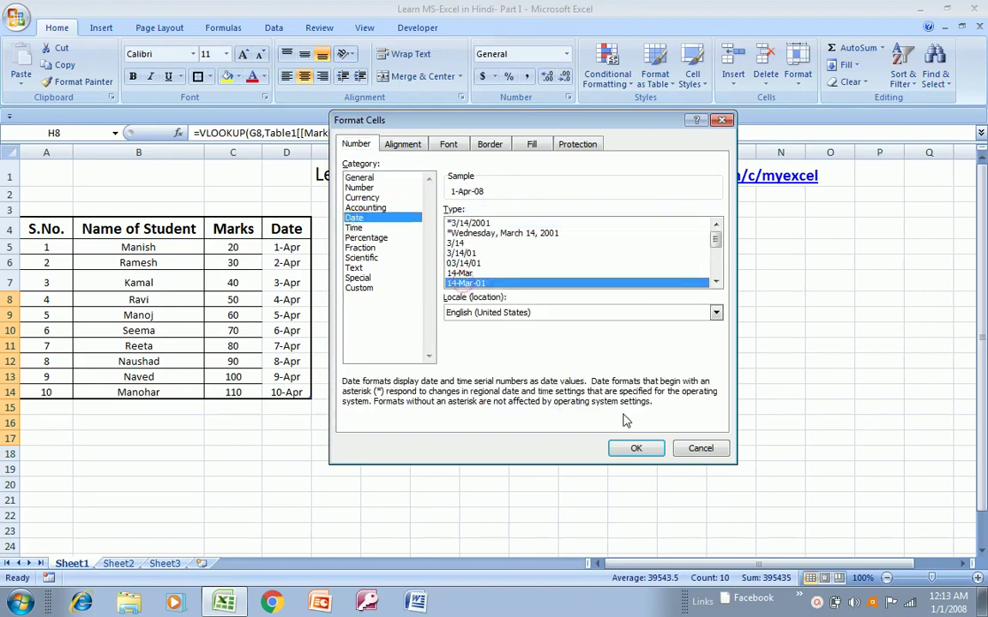
pyautogui.click(637, 450)
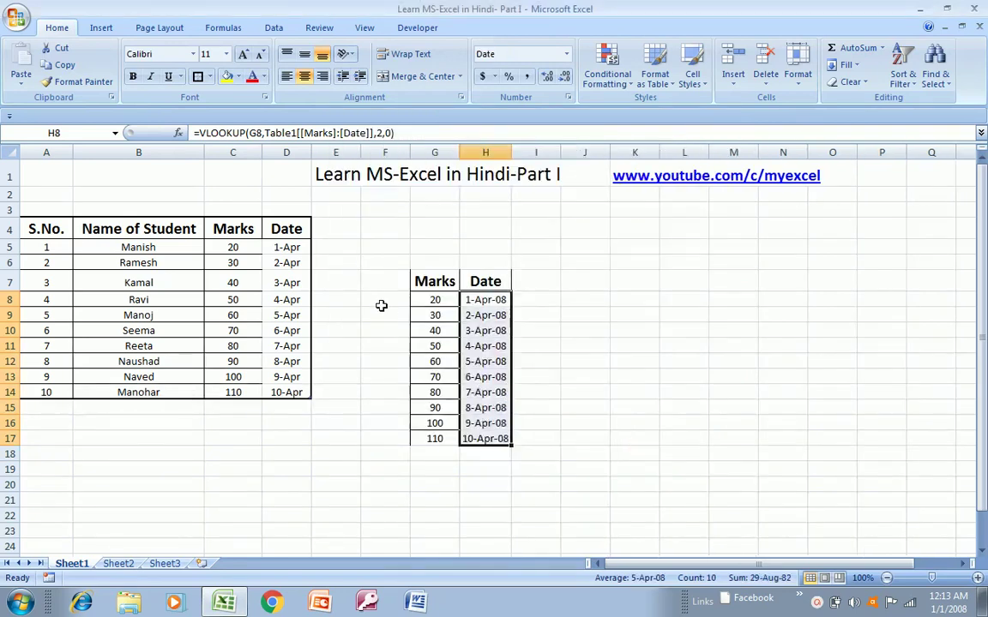
# - Reformat H8:H17 with the 14-Mar day-month style so they read 1-Apr to 10-Apr
pyautogui.click(292, 247)
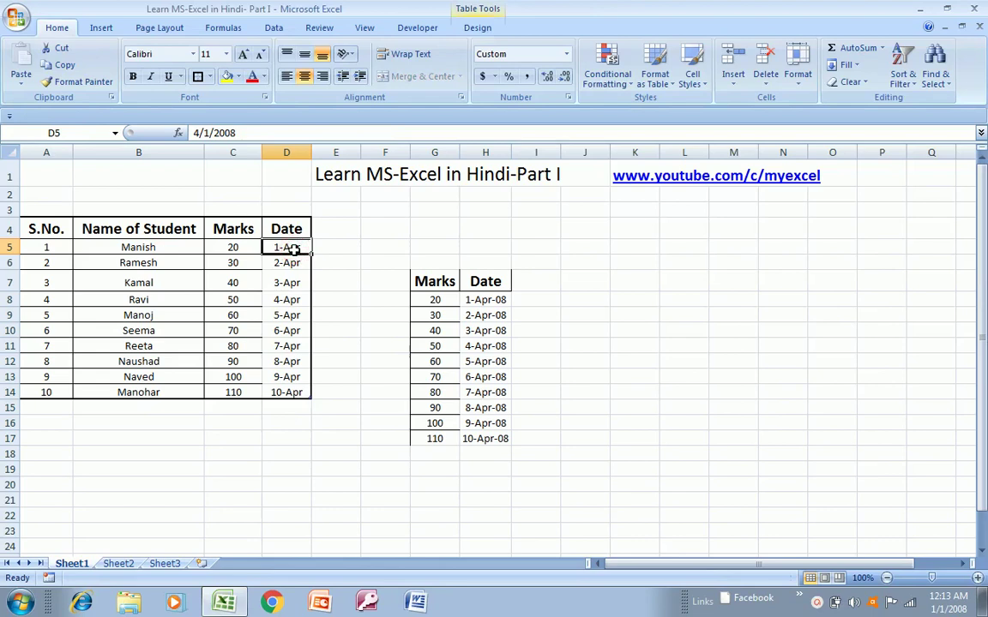
pyautogui.click(497, 299)
pyautogui.hotkey('ctrl', 'shift', 'Down')
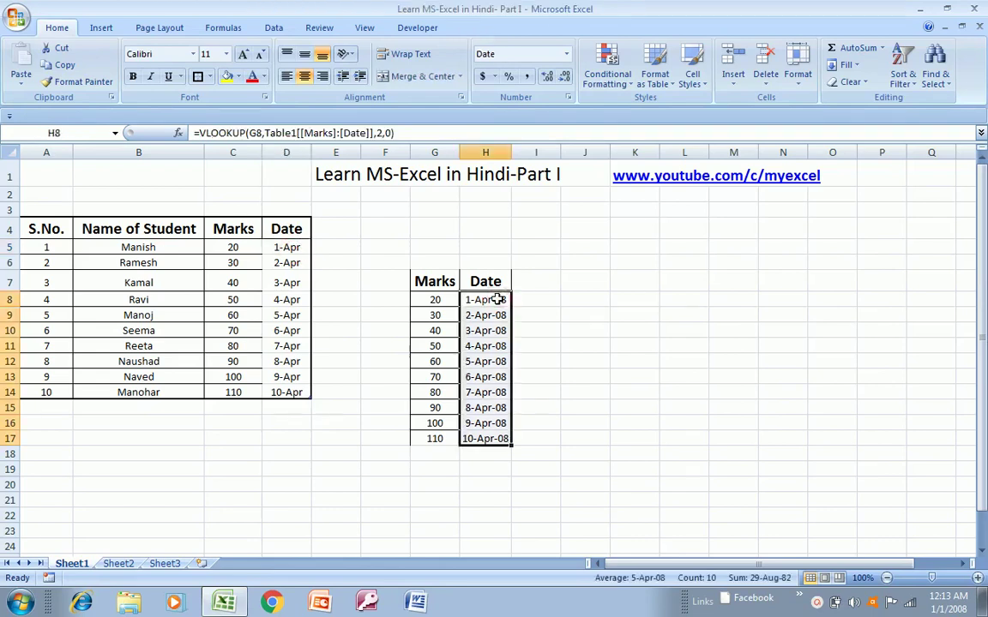
pyautogui.rightClick(484, 426)
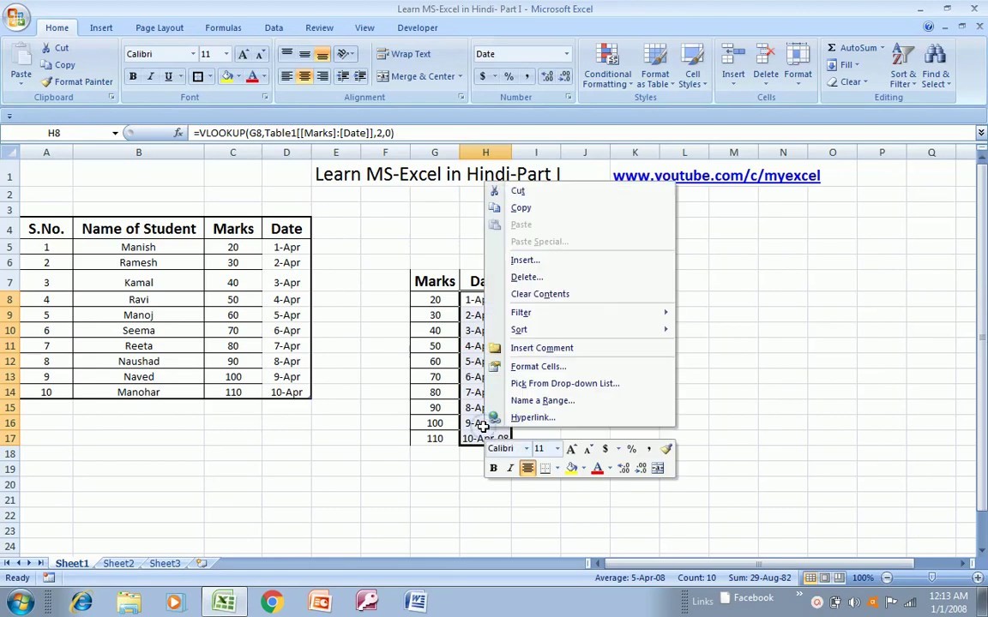
pyautogui.click(537, 367)
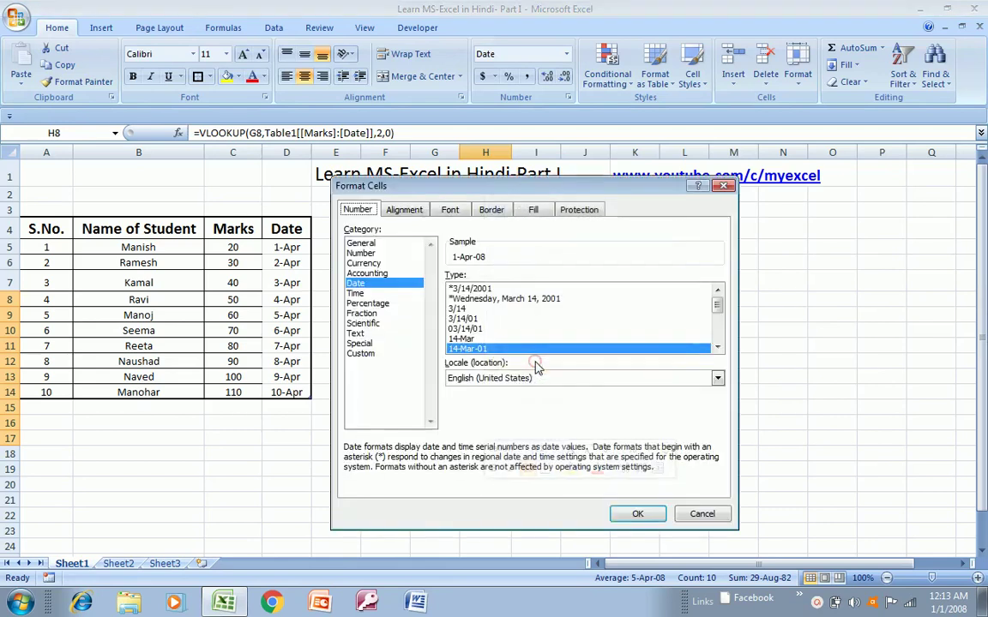
pyautogui.click(470, 339)
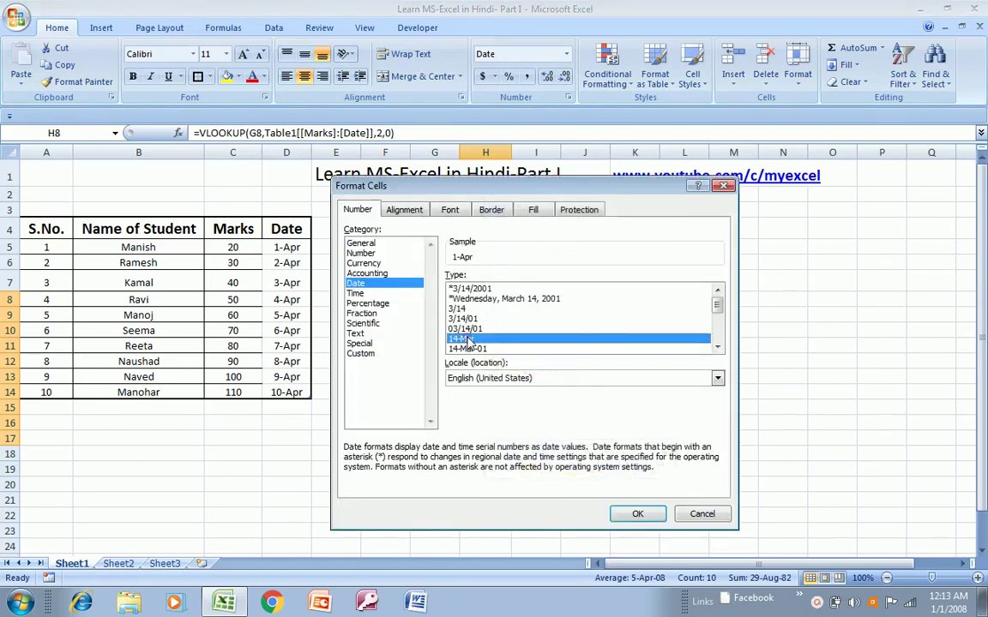
pyautogui.click(639, 514)
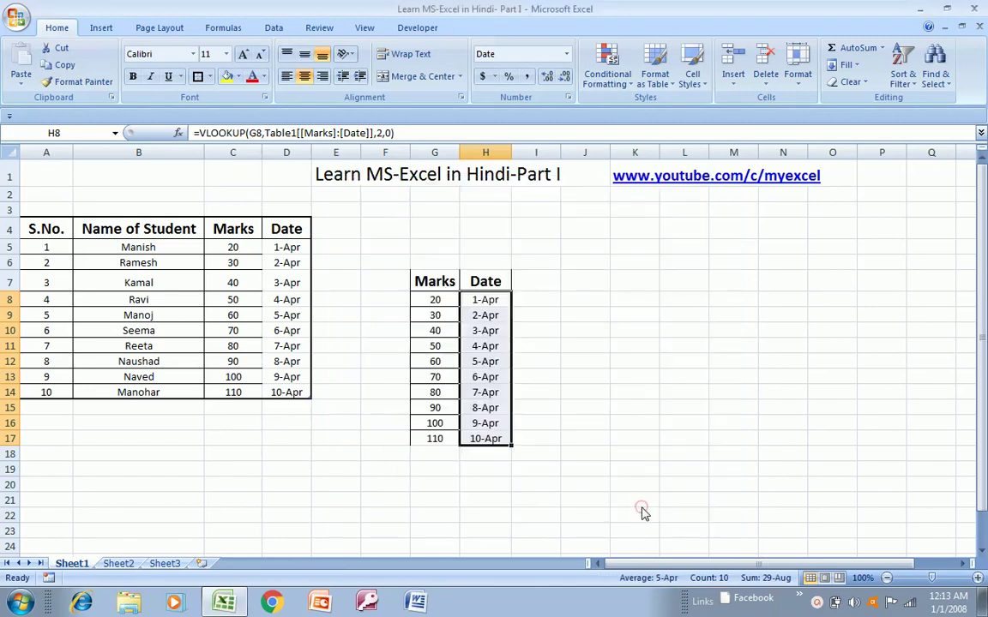
pyautogui.click(502, 316)
pyautogui.press('Up')
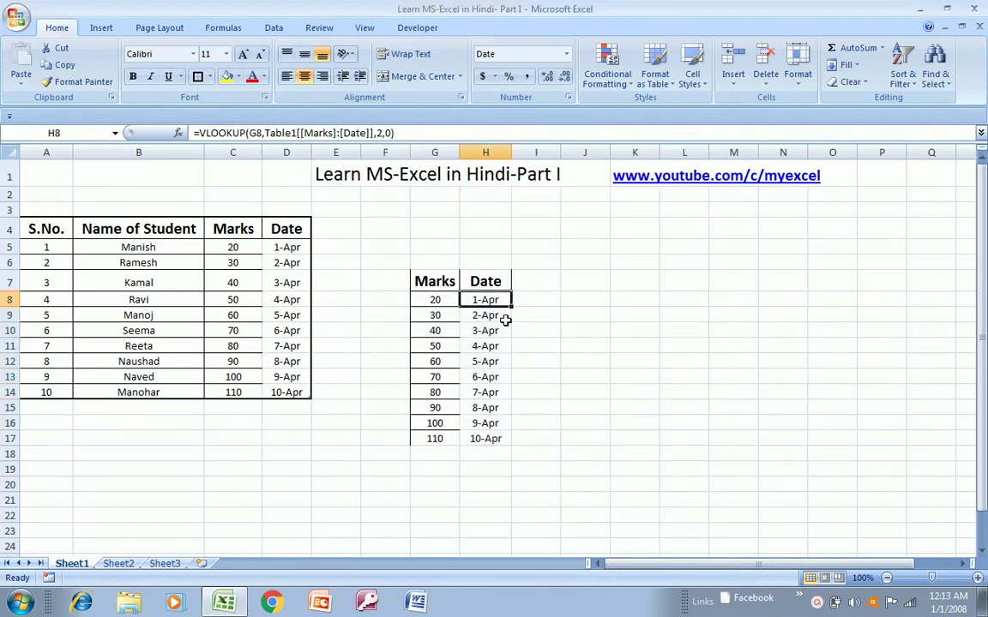
# - Select the ten date results in H8:H17 and copy them
pyautogui.press('Left')
pyautogui.press('Right')
pyautogui.hotkey('ctrl', 'shift', 'Down')
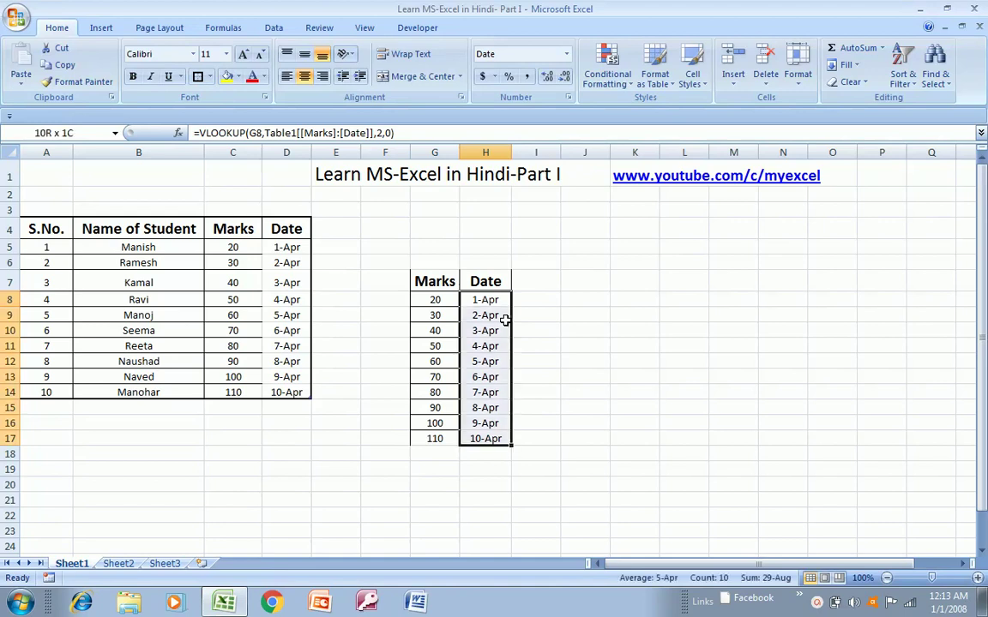
pyautogui.press('Up')
pyautogui.press('Down')
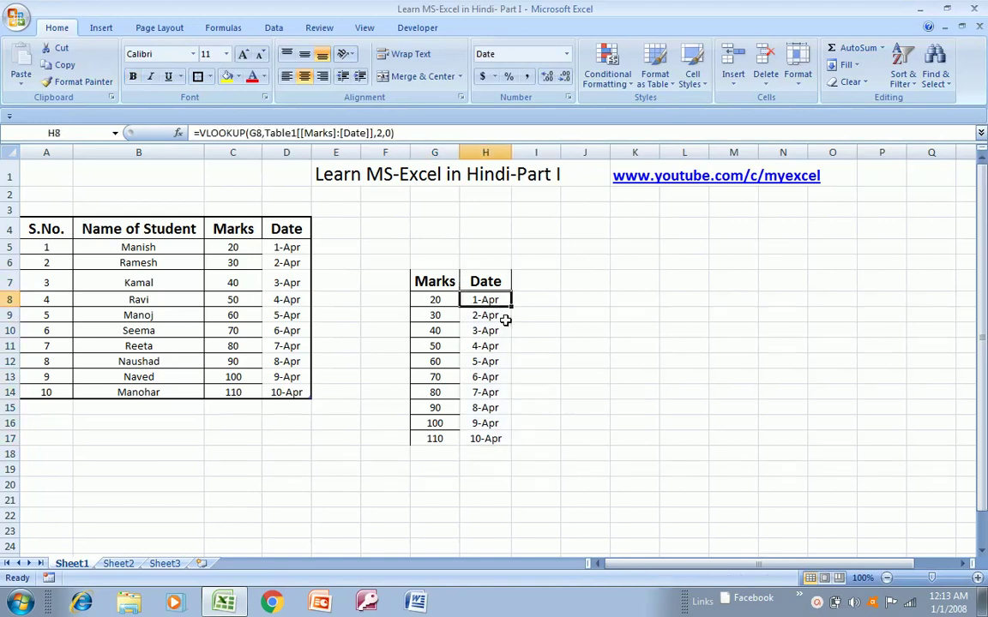
pyautogui.hotkey('ctrl', 'shift', 'Down')
pyautogui.press('Up')
pyautogui.press('Down')
pyautogui.hotkey('ctrl', 'shift', 'Down')
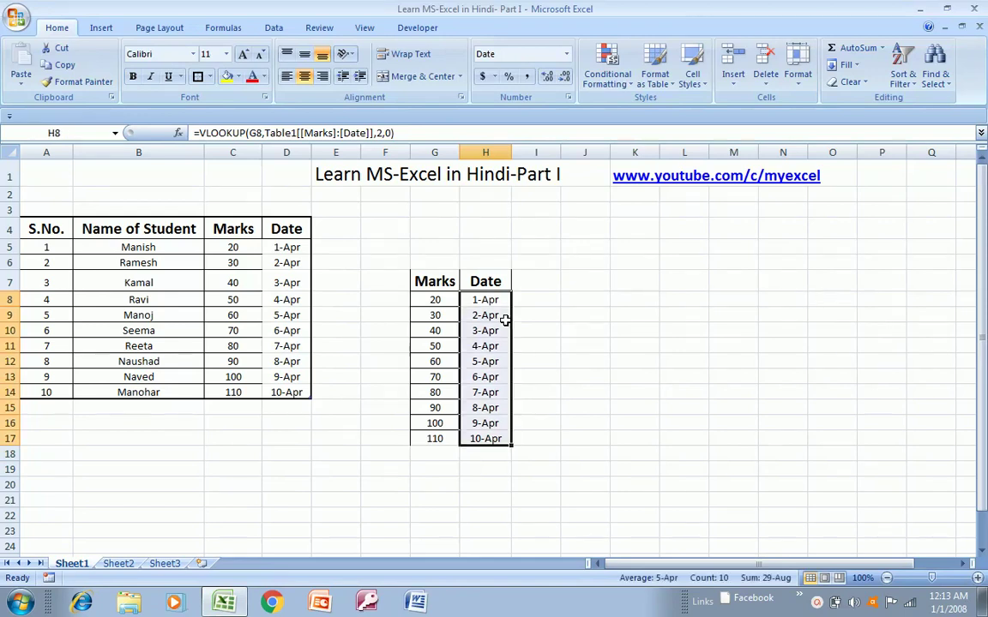
pyautogui.hotkey('ctrl', 'c')
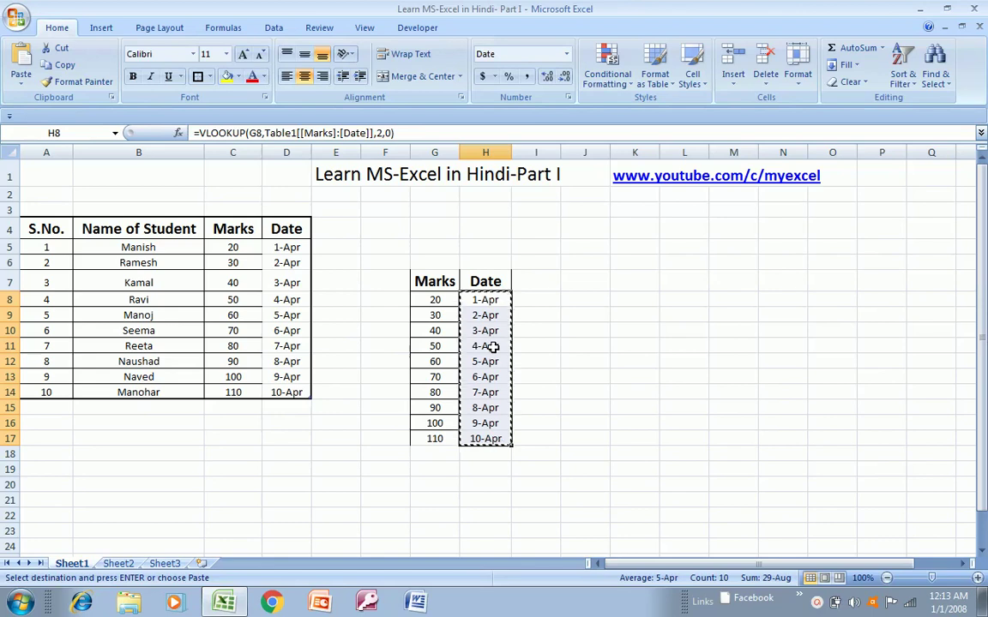
# - Paste the copied dates back over H8:H17 as values only, clearing the copy marquee
pyautogui.rightClick(493, 346)
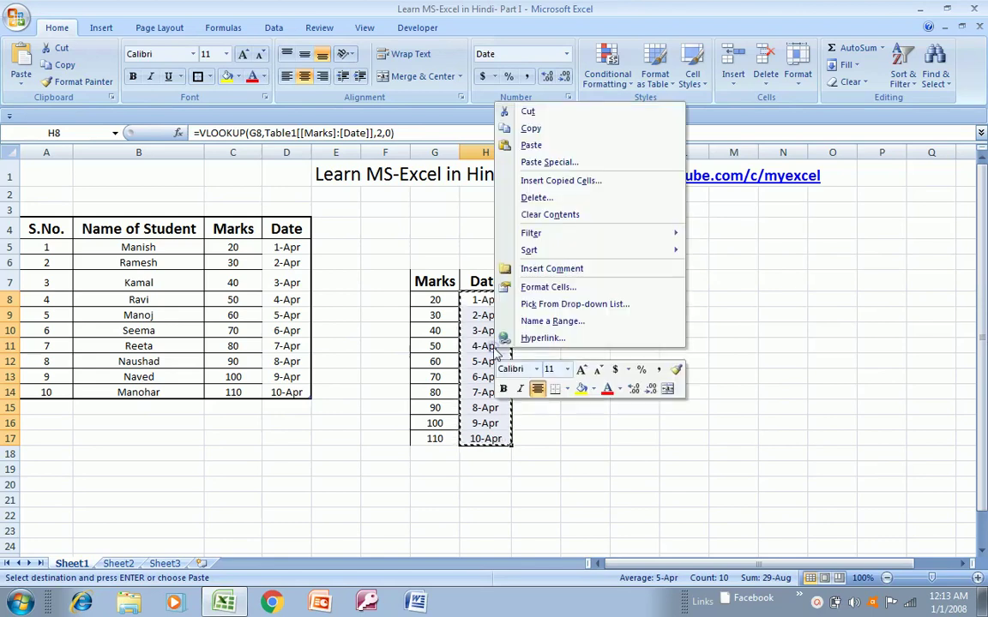
pyautogui.click(570, 163)
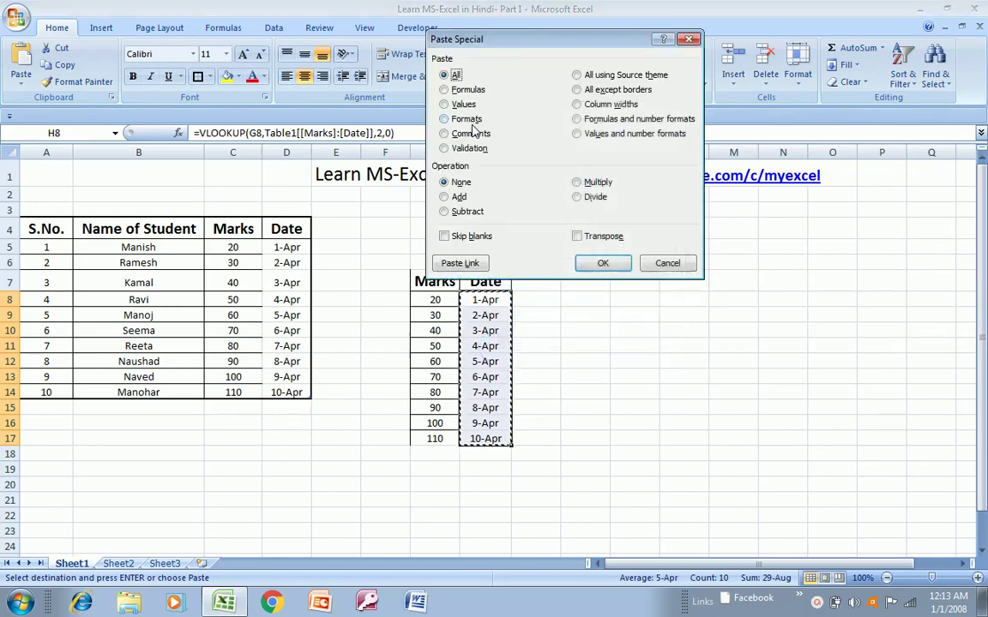
pyautogui.click(444, 104)
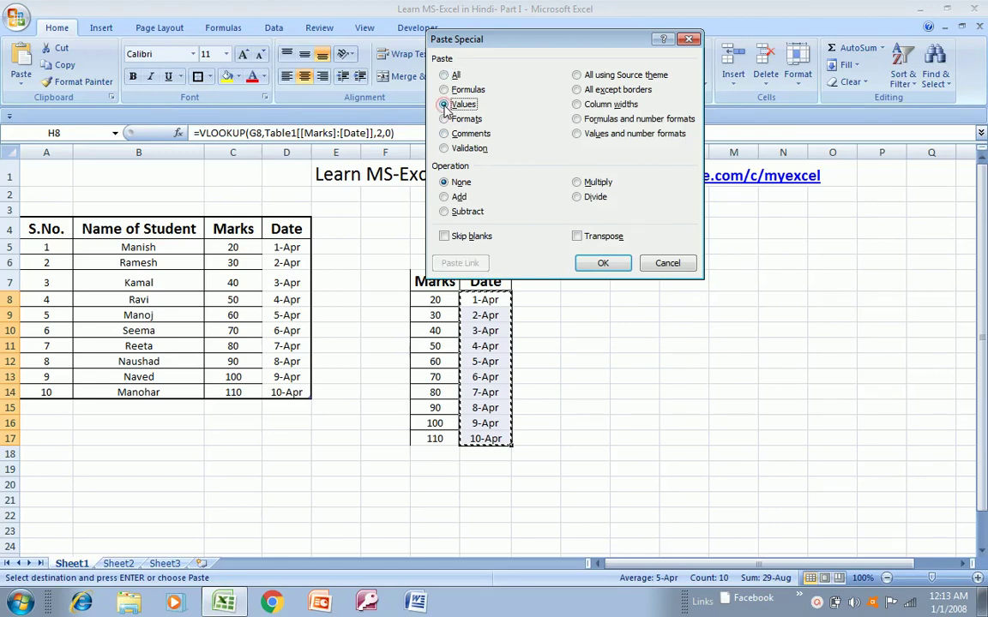
pyautogui.click(584, 265)
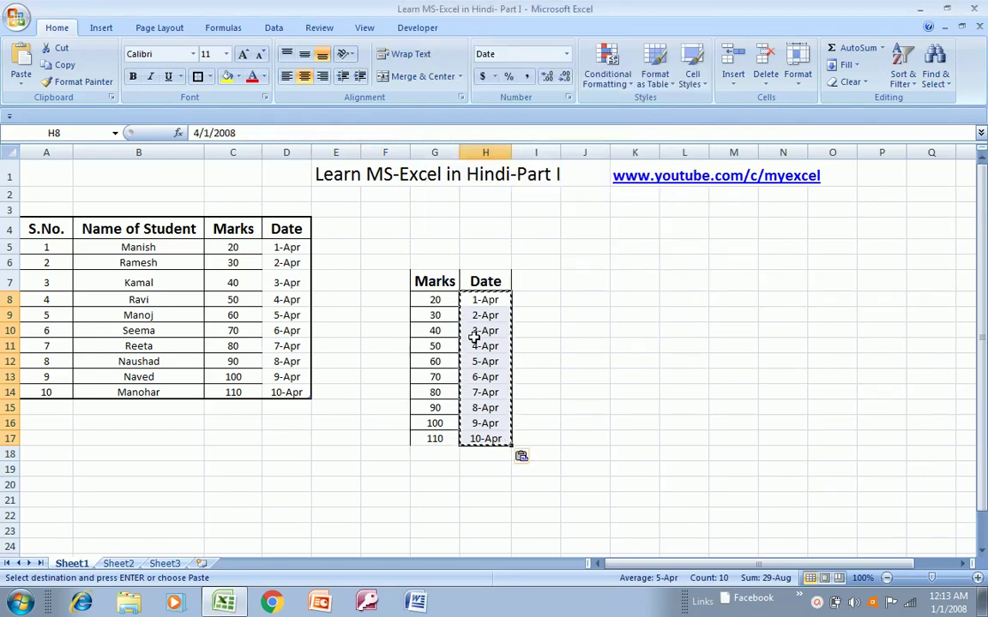
pyautogui.press('Escape')
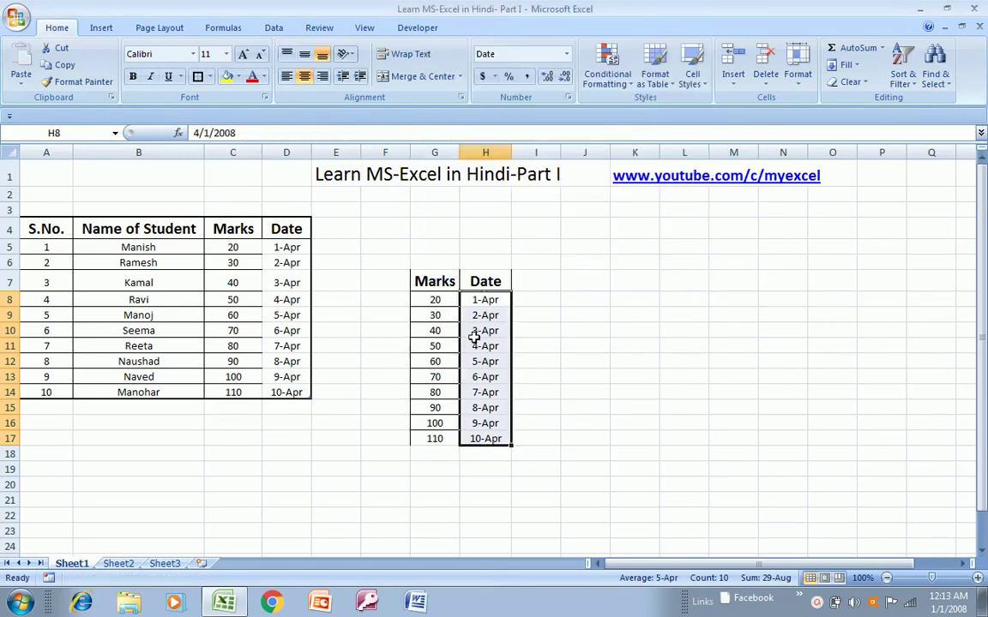
pyautogui.press('Left')
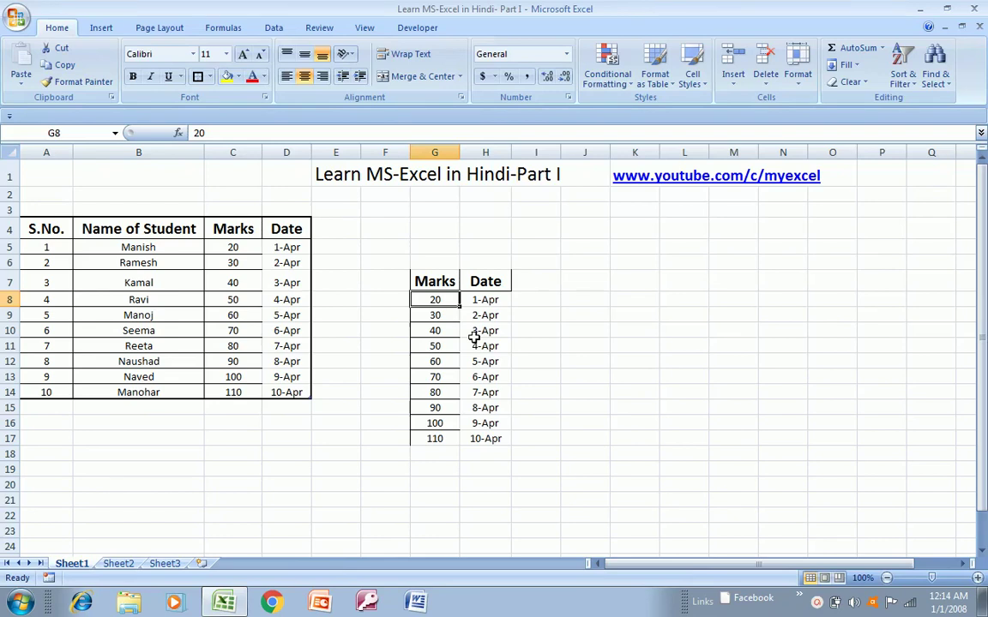
# - Select G7:H17 and delete its Marks and Date headings and values
pyautogui.press('Up')
pyautogui.press('Right')
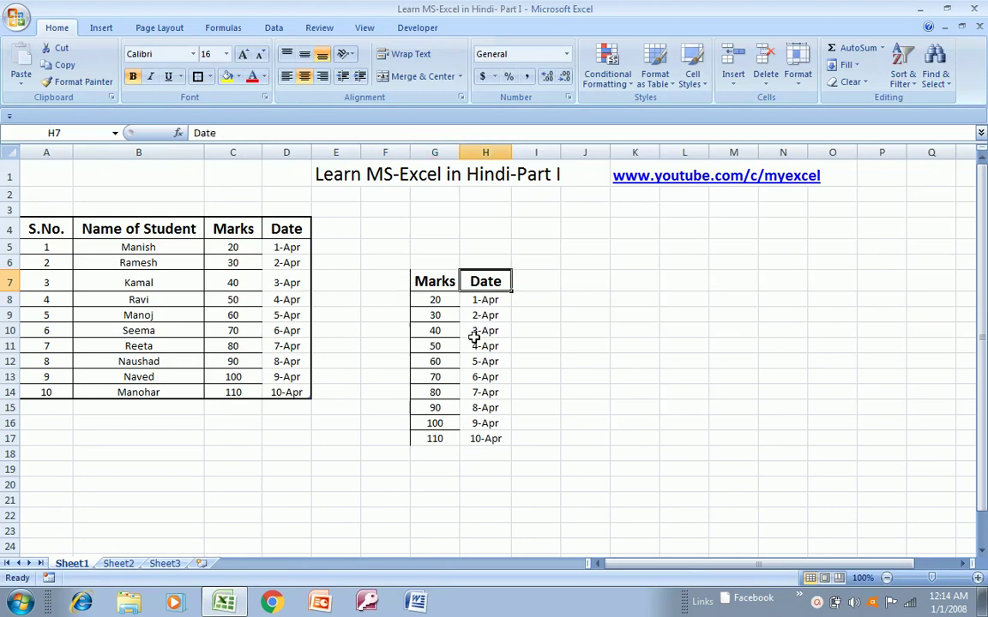
pyautogui.press('Left')
pyautogui.hotkey('shift', 'Right')
pyautogui.hotkey('ctrl', 'shift', 'Down')
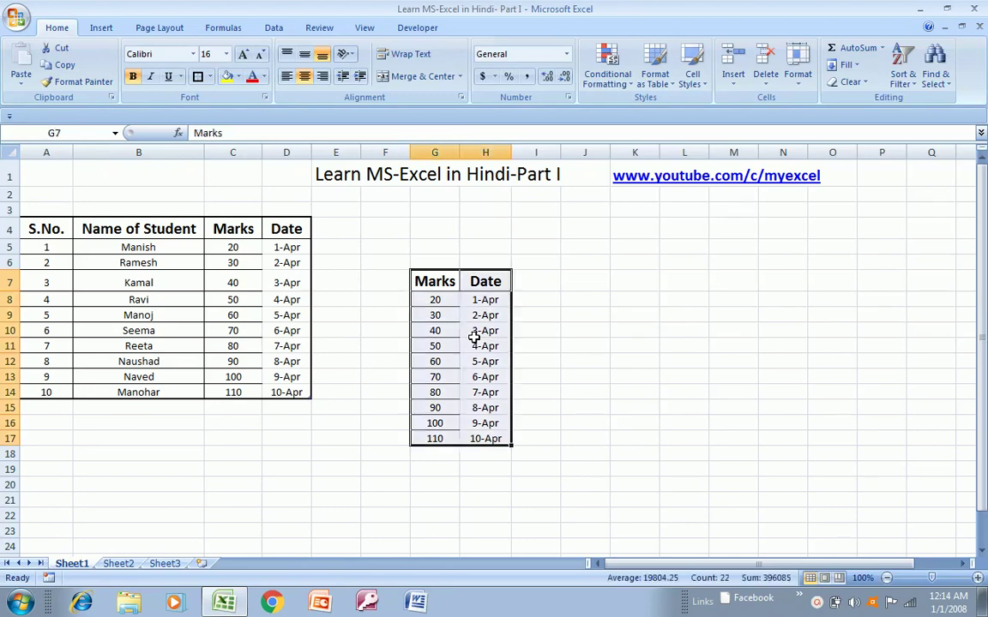
pyautogui.press('Delete')
pyautogui.press('Down')
pyautogui.press('Up')
pyautogui.hotkey('shift', 'Right')
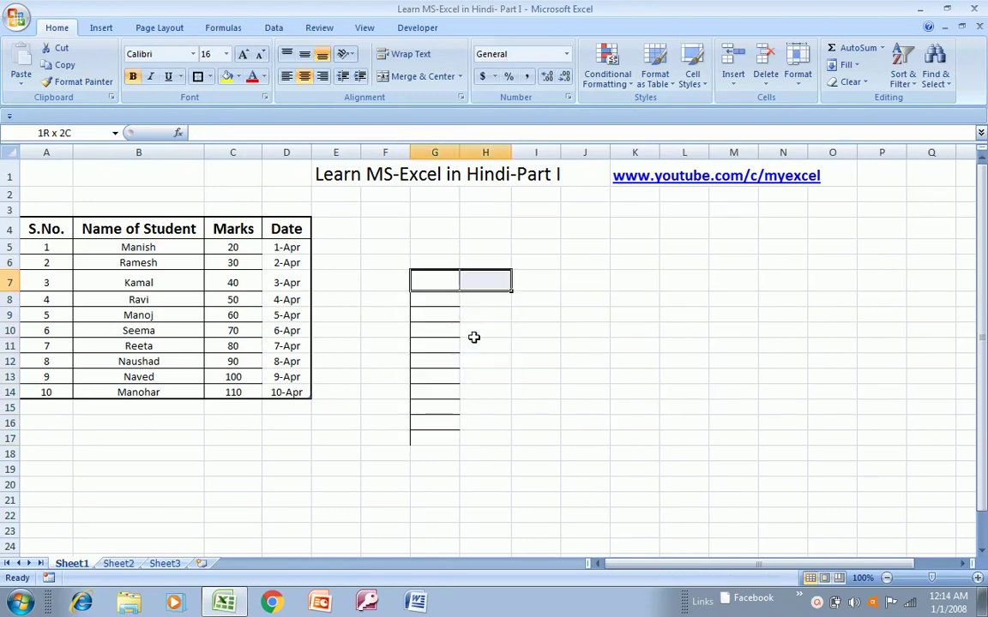
pyautogui.hotkey('shift', 'Down')
pyautogui.hotkey('shift', 'Down')
pyautogui.hotkey('shift', 'Down')
pyautogui.hotkey('shift', 'Down')
pyautogui.hotkey('shift', 'Down')
pyautogui.hotkey('shift', 'Down')
pyautogui.hotkey('shift', 'Down')
pyautogui.hotkey('shift', 'Down')
pyautogui.hotkey('shift', 'Down')
pyautogui.hotkey('shift', 'Down')
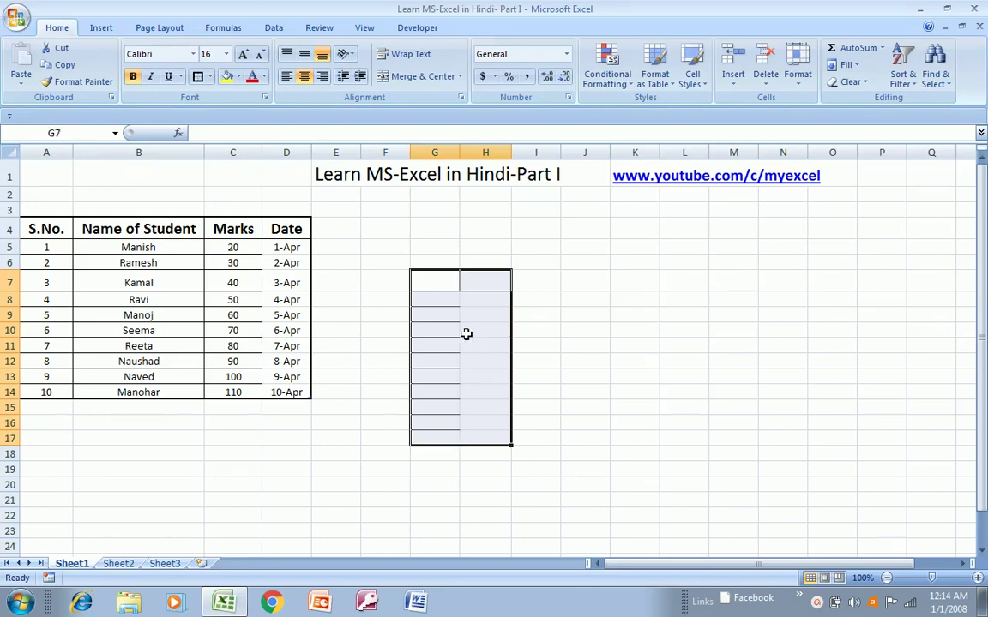
# - Delete the entire rows of G7:H17, then undo to restore the student rows
pyautogui.click(434, 279)
pyautogui.hotkey('shift', 'Right')
pyautogui.hotkey('shift', 'Down')
pyautogui.hotkey('shift', 'Down')
pyautogui.hotkey('shift', 'Down')
pyautogui.hotkey('shift', 'Down')
pyautogui.hotkey('shift', 'Down')
pyautogui.hotkey('shift', 'Down')
pyautogui.hotkey('shift', 'Down')
pyautogui.hotkey('shift', 'Down')
pyautogui.hotkey('shift', 'Down')
pyautogui.hotkey('shift', 'Down')
pyautogui.rightClick(454, 325)
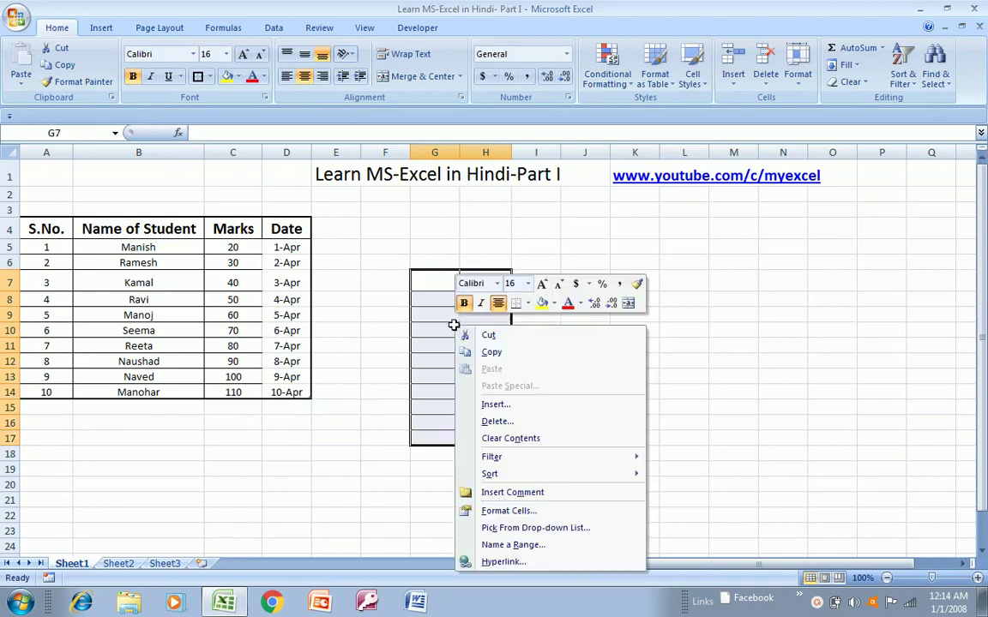
pyautogui.click(497, 422)
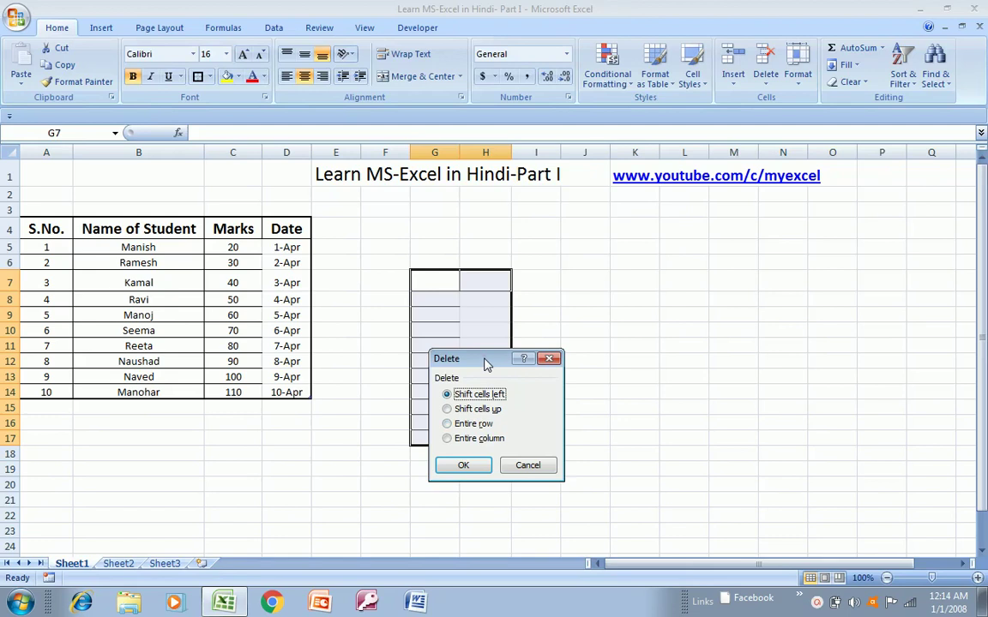
pyautogui.moveTo(486, 364); pyautogui.dragTo(668, 273)
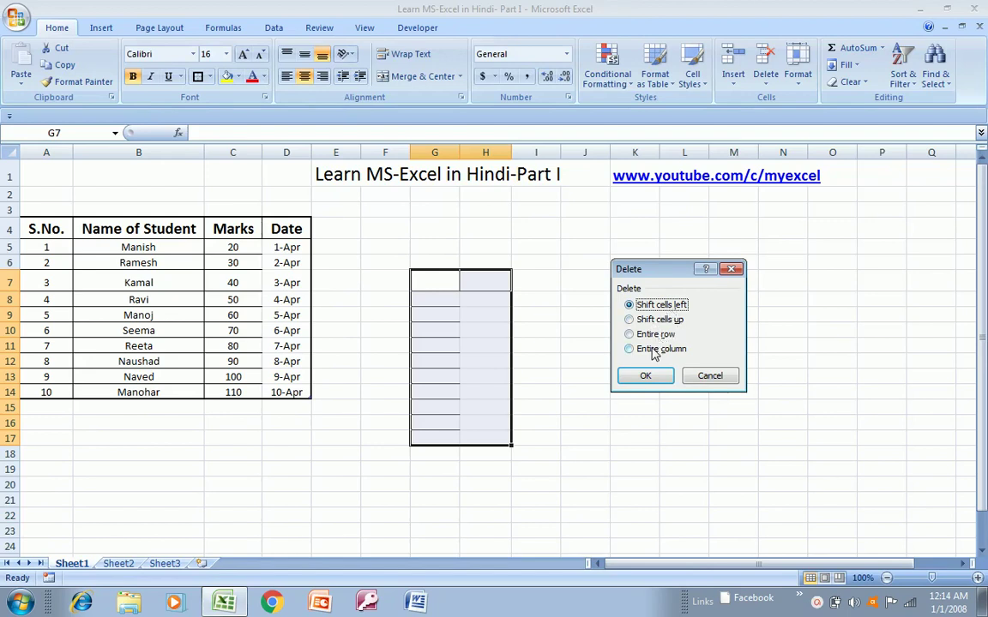
pyautogui.click(655, 335)
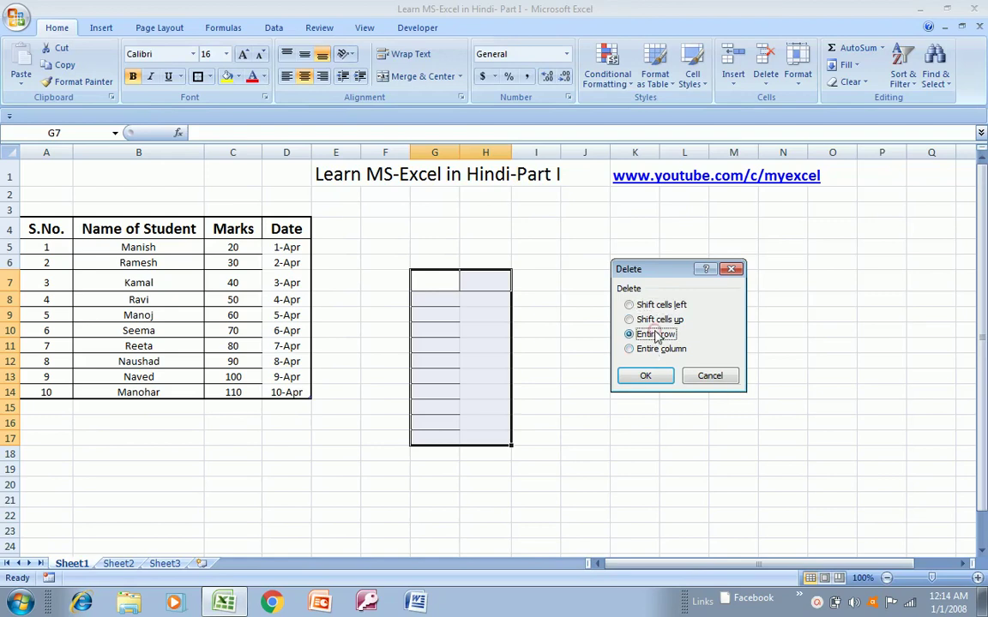
pyautogui.click(645, 377)
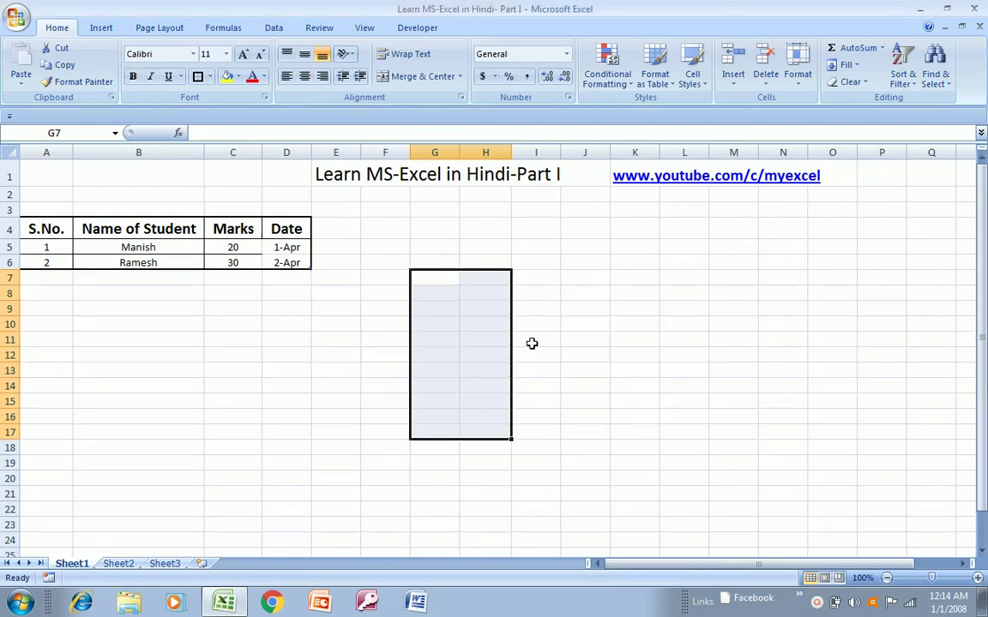
pyautogui.hotkey('ctrl', 'z')
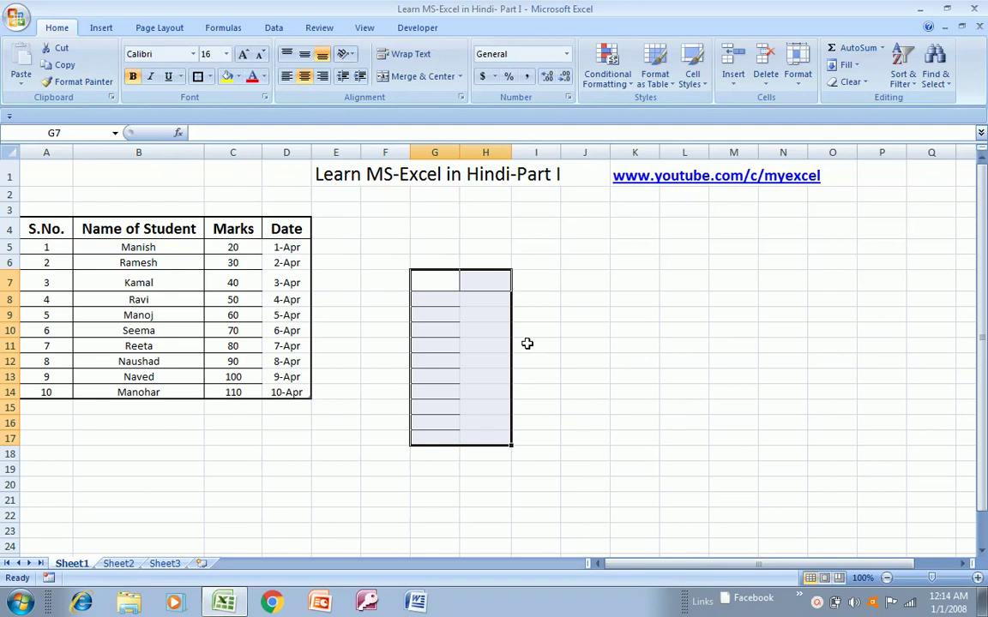
# - Delete the G7:H17 block with the Shift cells up option instead
pyautogui.rightClick(496, 350)
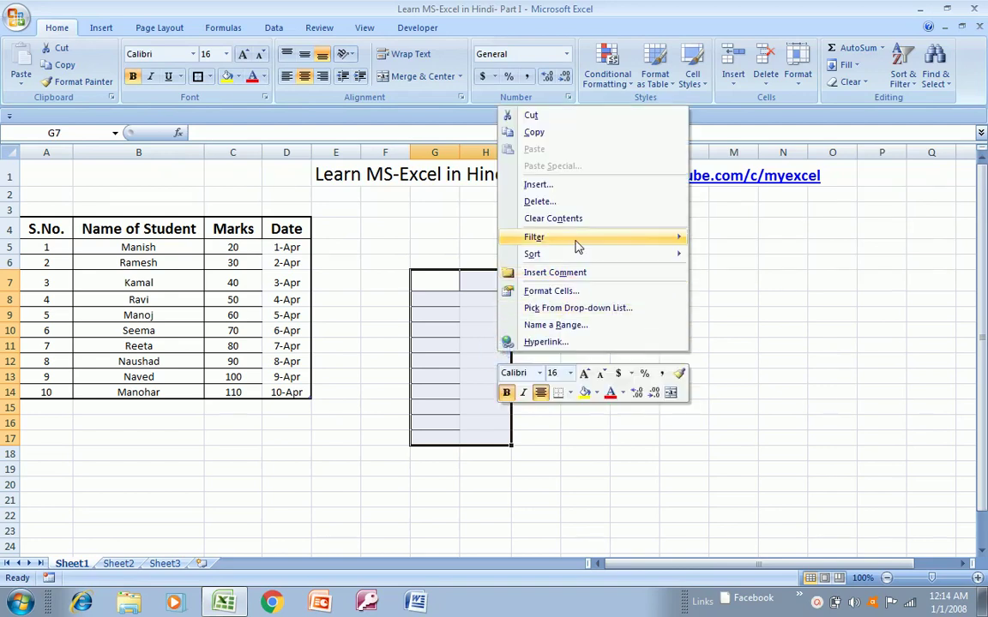
pyautogui.click(545, 202)
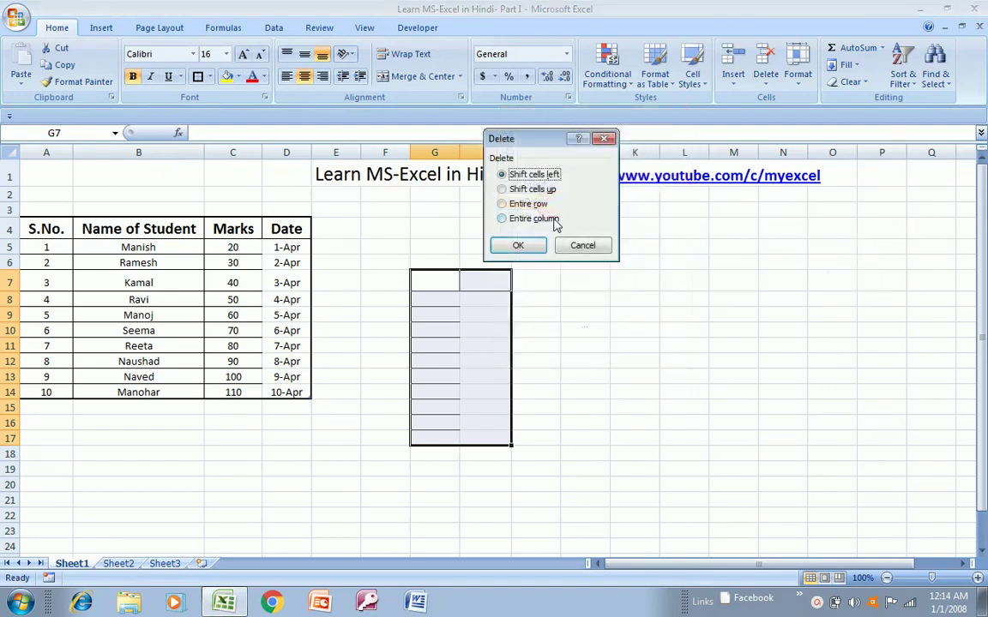
pyautogui.click(540, 189)
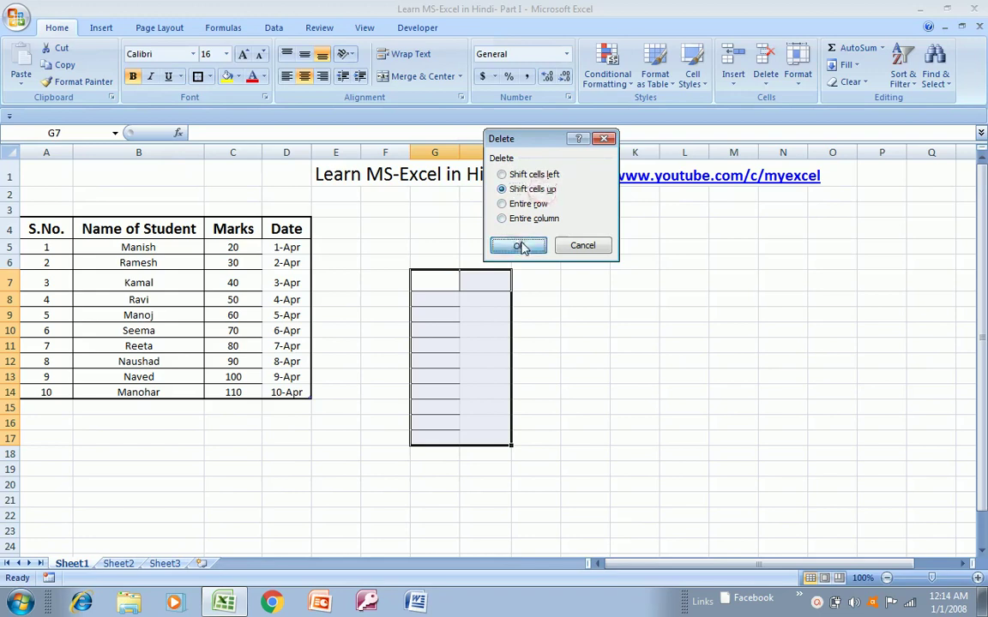
pyautogui.click(519, 244)
pyautogui.click(395, 266)
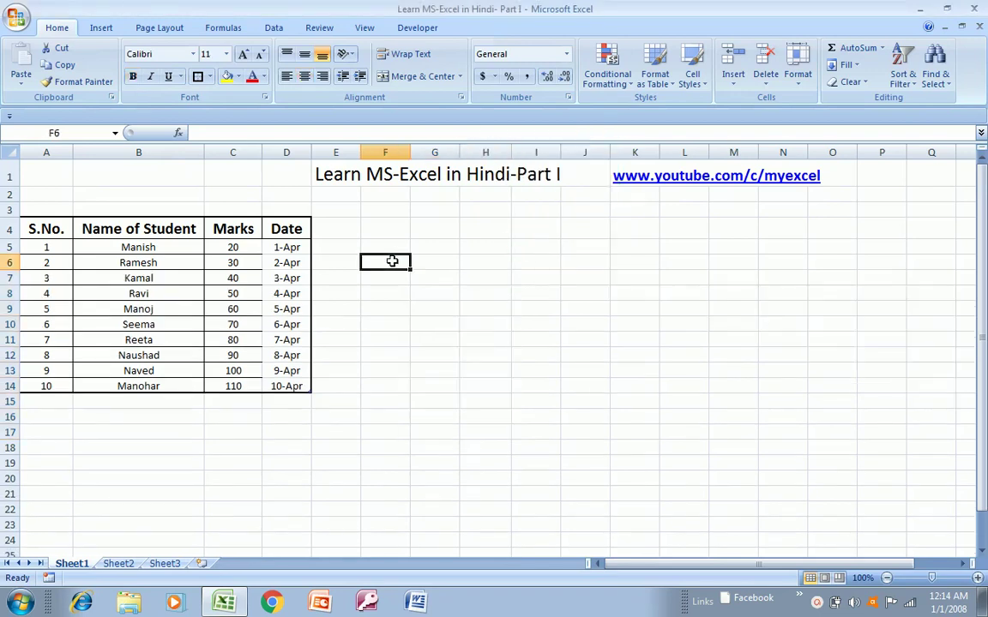
pyautogui.press('Up')
pyautogui.press('Up')
pyautogui.press('Left')
pyautogui.press('Left')
pyautogui.press('Left')
pyautogui.press('Left')
pyautogui.press('Left')
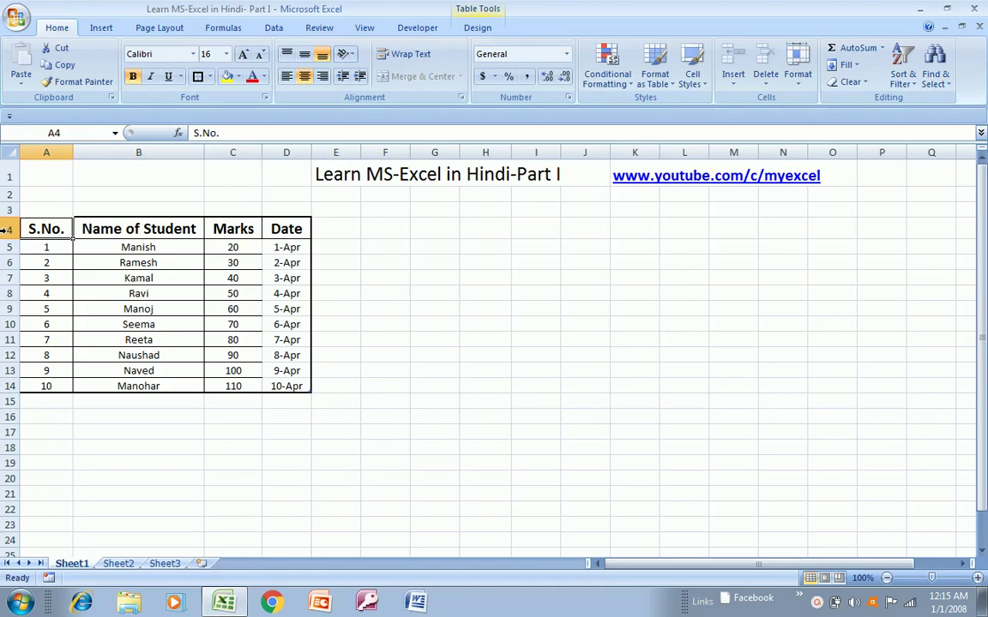
pyautogui.click(5, 229)
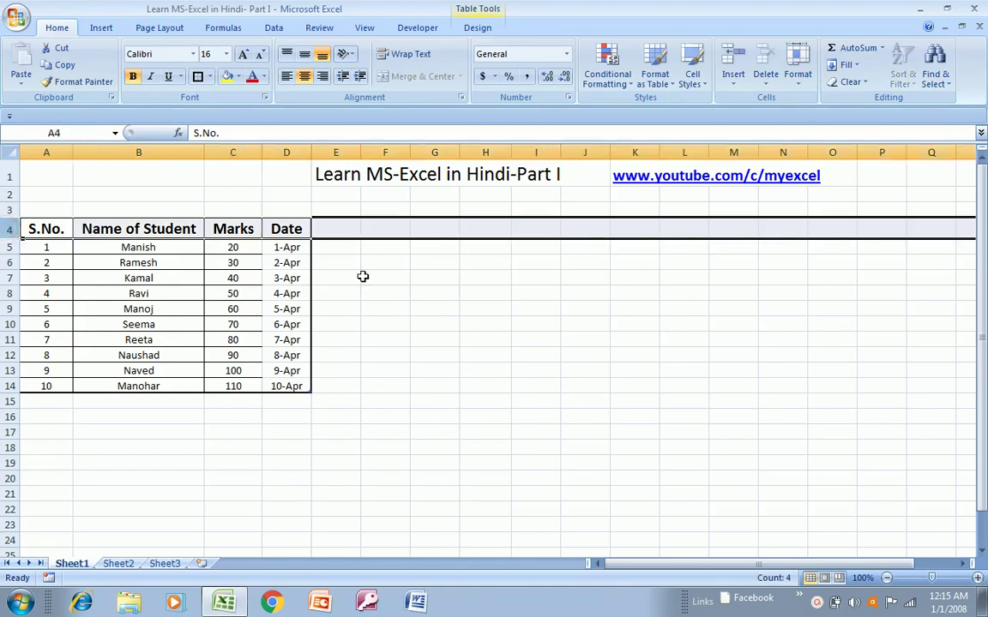
pyautogui.rightClick(380, 232)
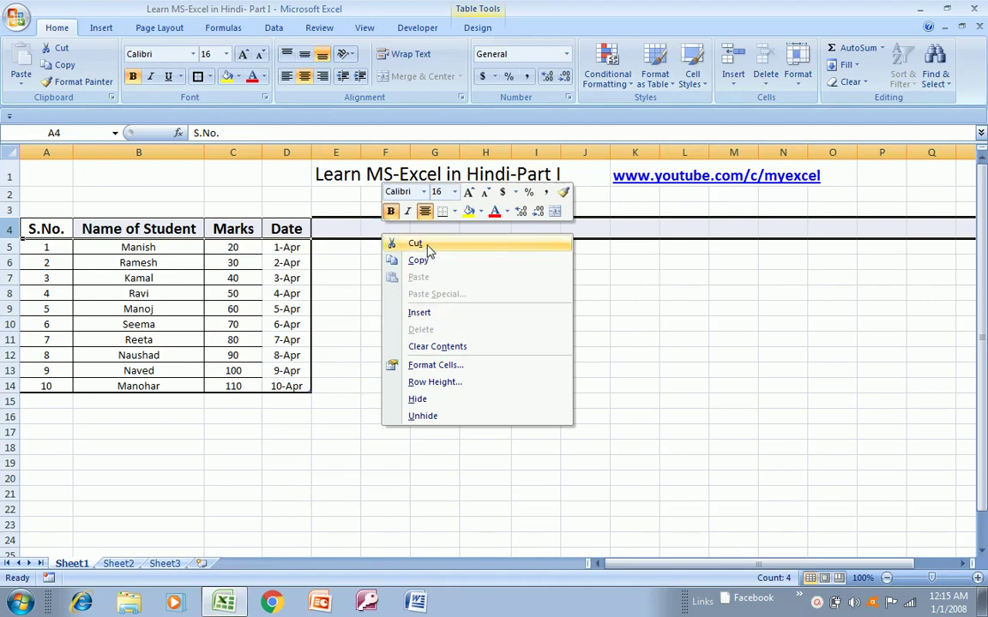
pyautogui.click(342, 253)
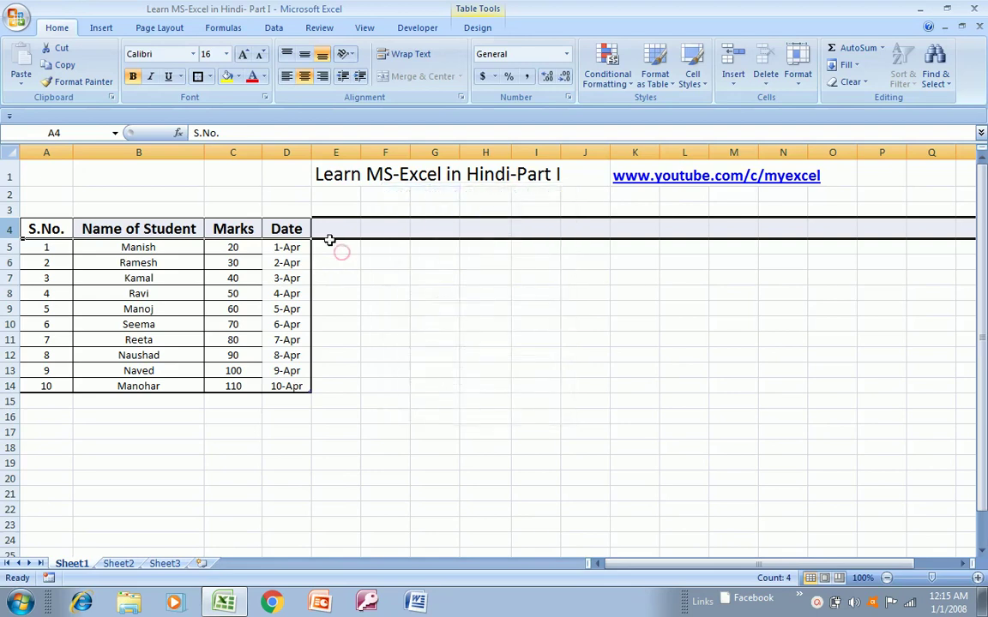
pyautogui.click(325, 232)
pyautogui.press('Home')
pyautogui.hotkey('ctrl', 'shift', 'Right')
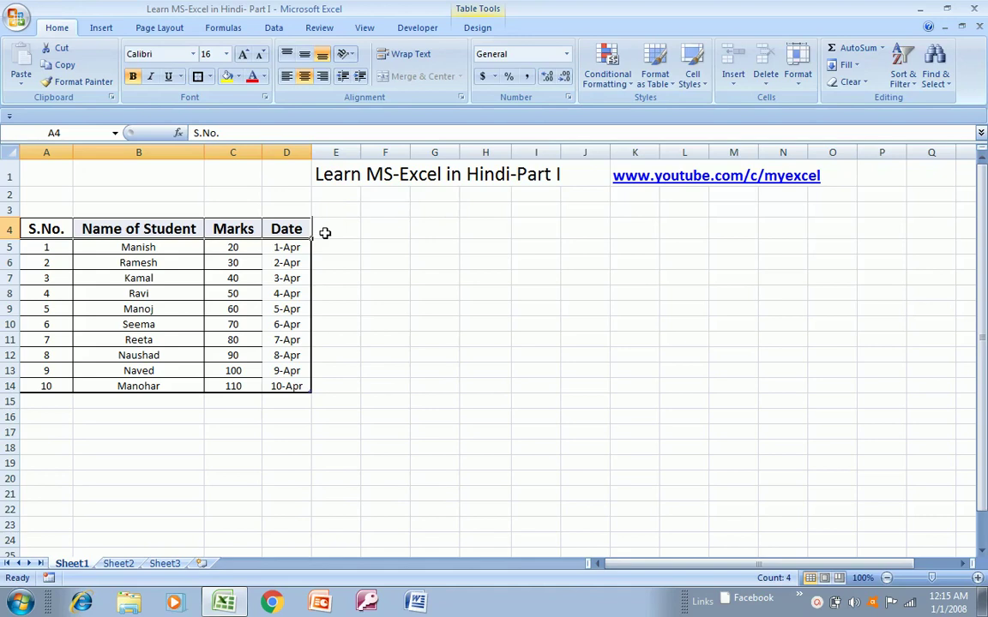
pyautogui.hotkey('ctrl', 'shift', 'Right')
pyautogui.hotkey('ctrl', 'c')
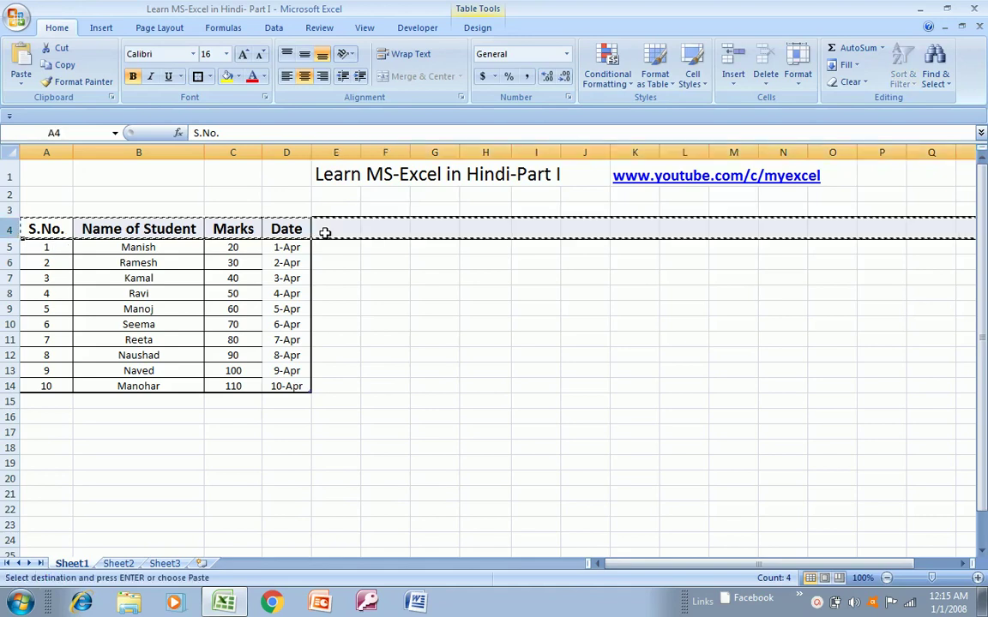
pyautogui.rightClick(380, 232)
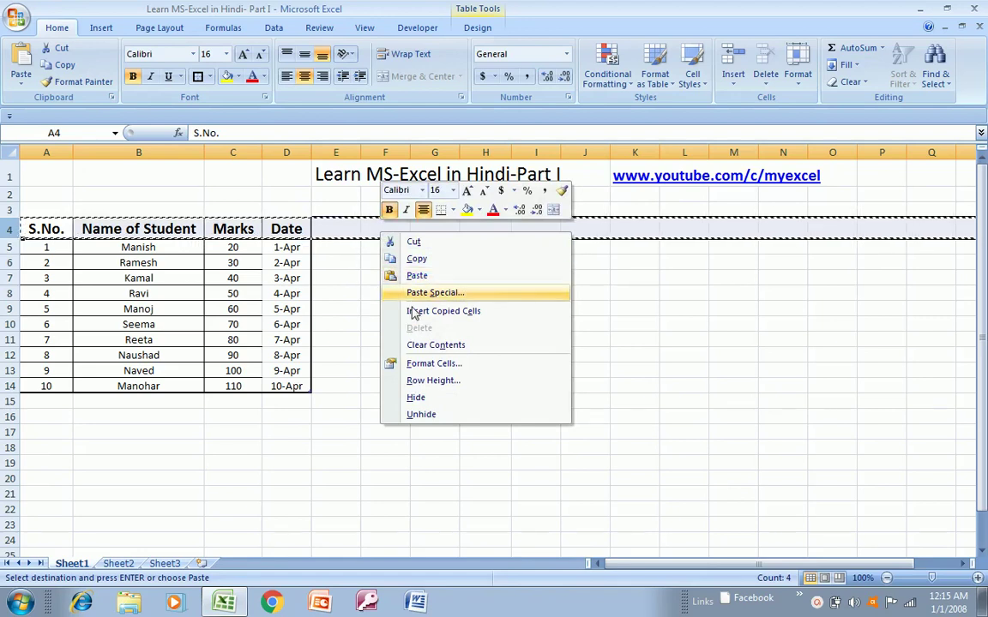
pyautogui.click(418, 243)
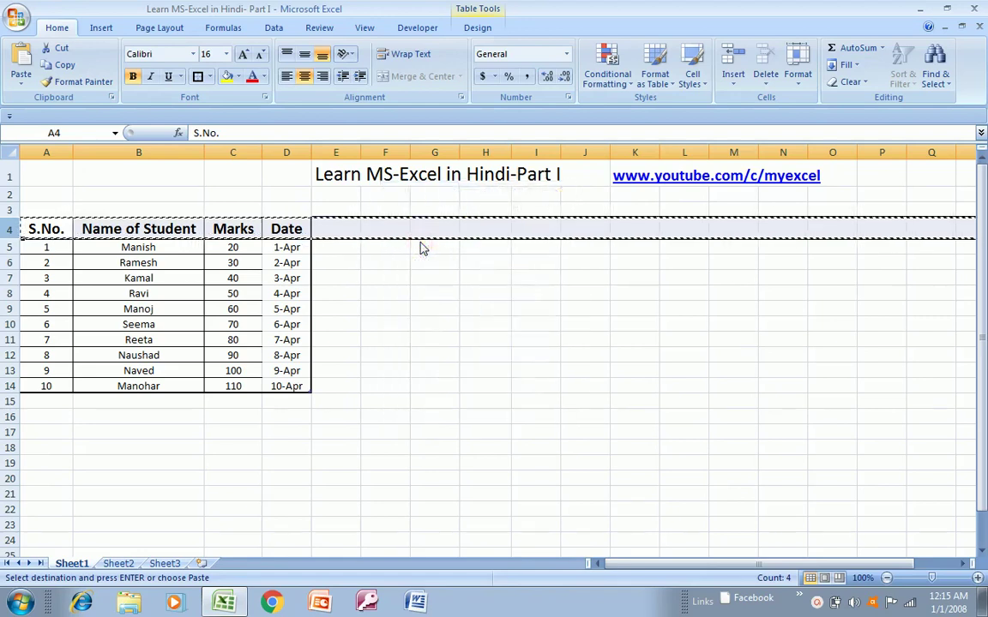
pyautogui.press('Escape')
pyautogui.click(254, 280)
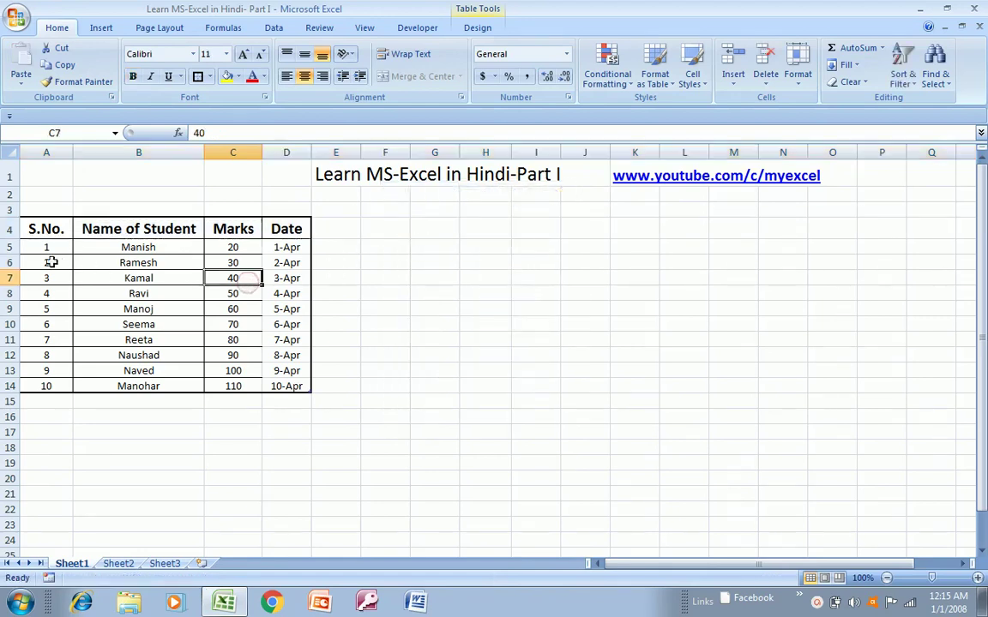
pyautogui.click(7, 262)
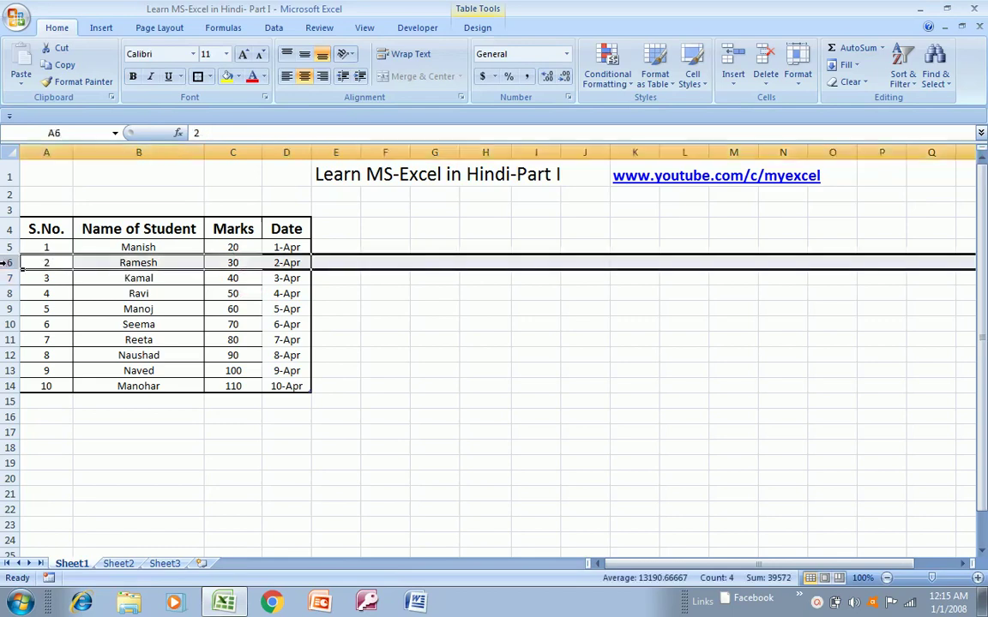
pyautogui.rightClick(139, 265)
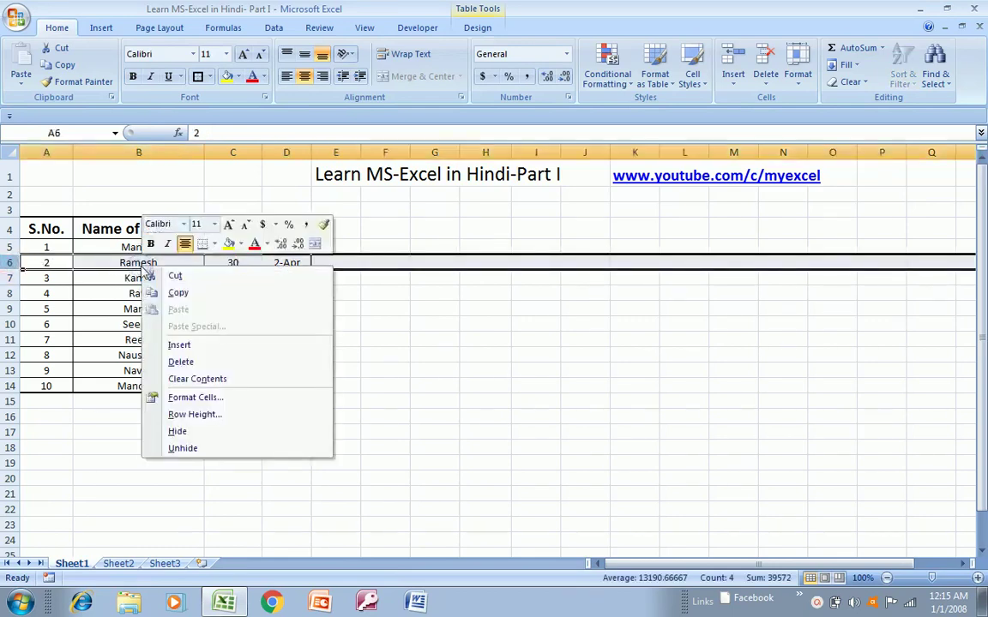
pyautogui.click(176, 363)
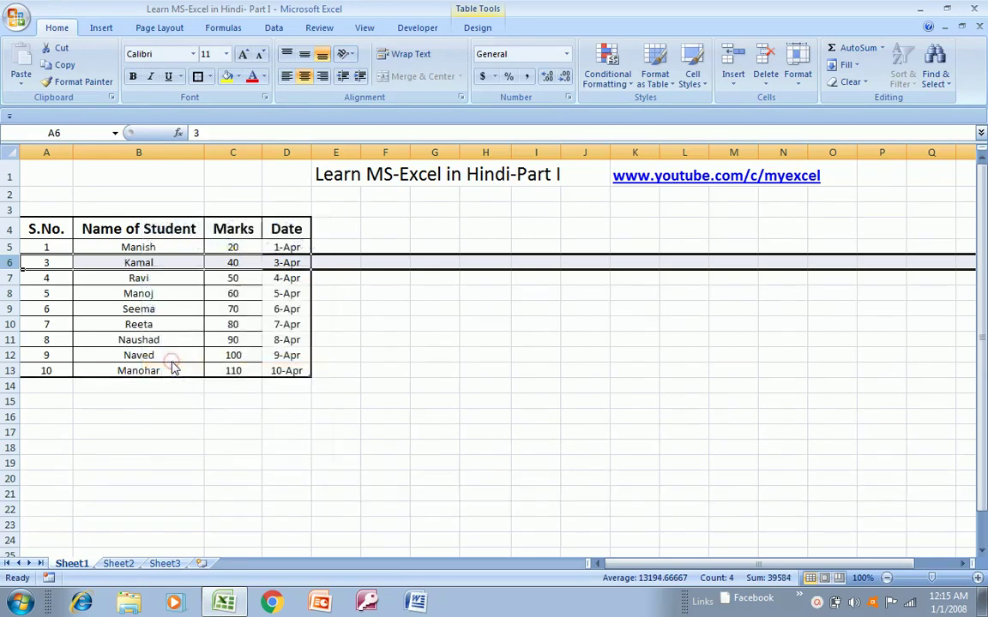
pyautogui.hotkey('ctrl', 'z')
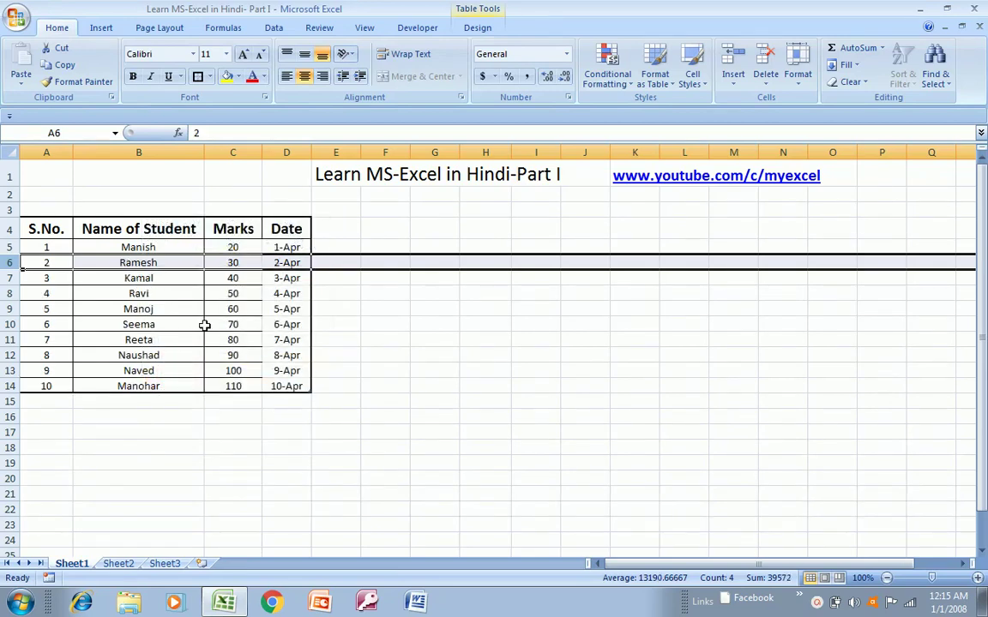
pyautogui.click(9, 277)
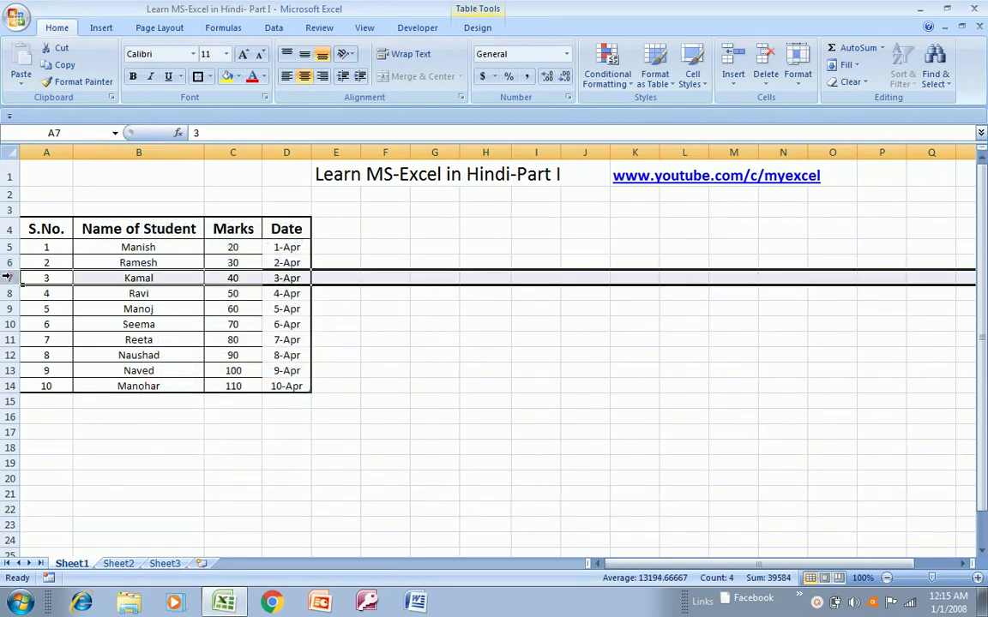
pyautogui.rightClick(244, 281)
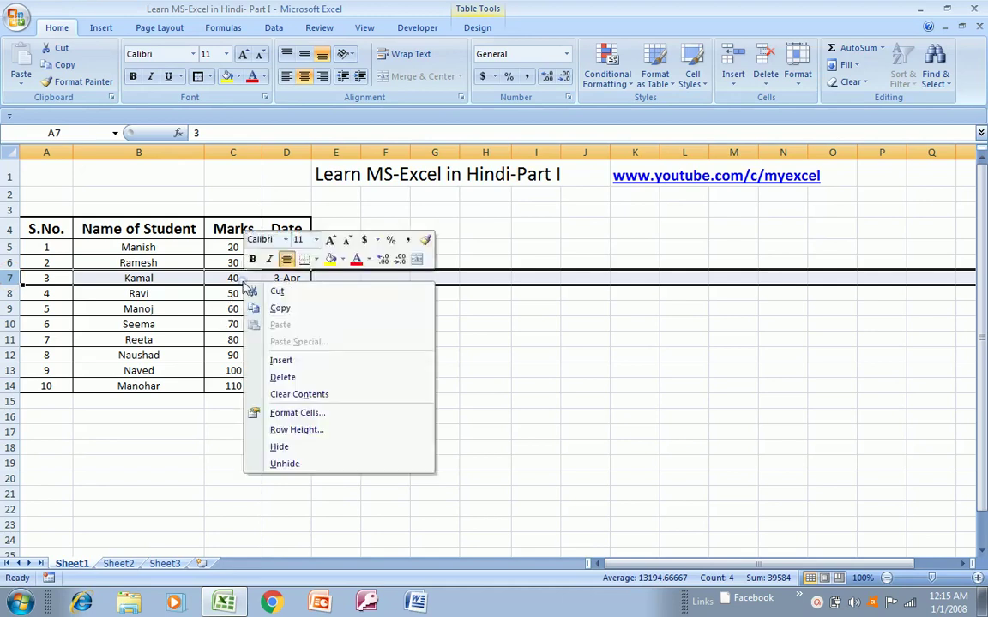
pyautogui.click(281, 360)
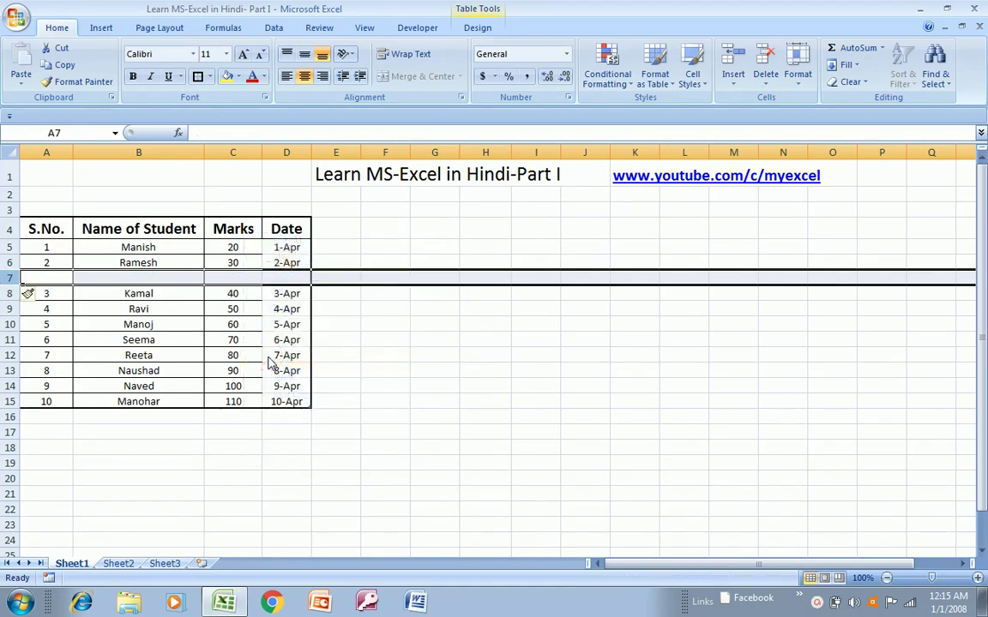
pyautogui.hotkey('ctrl', 'z')
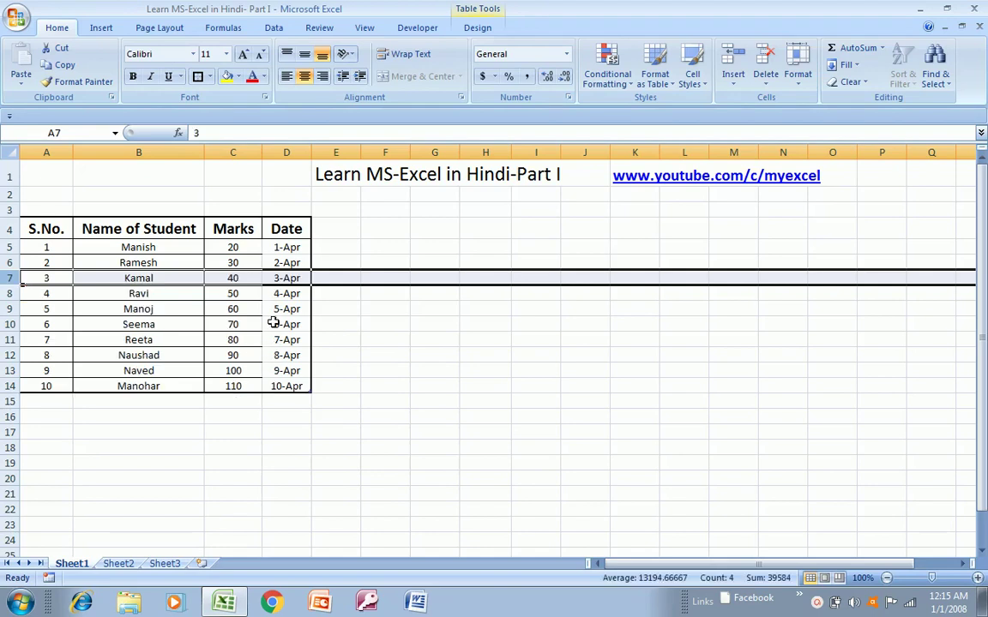
pyautogui.keyDown('shift'); pyautogui.click(274, 322); pyautogui.keyUp('shift')
pyautogui.hotkey('shift', 'space')
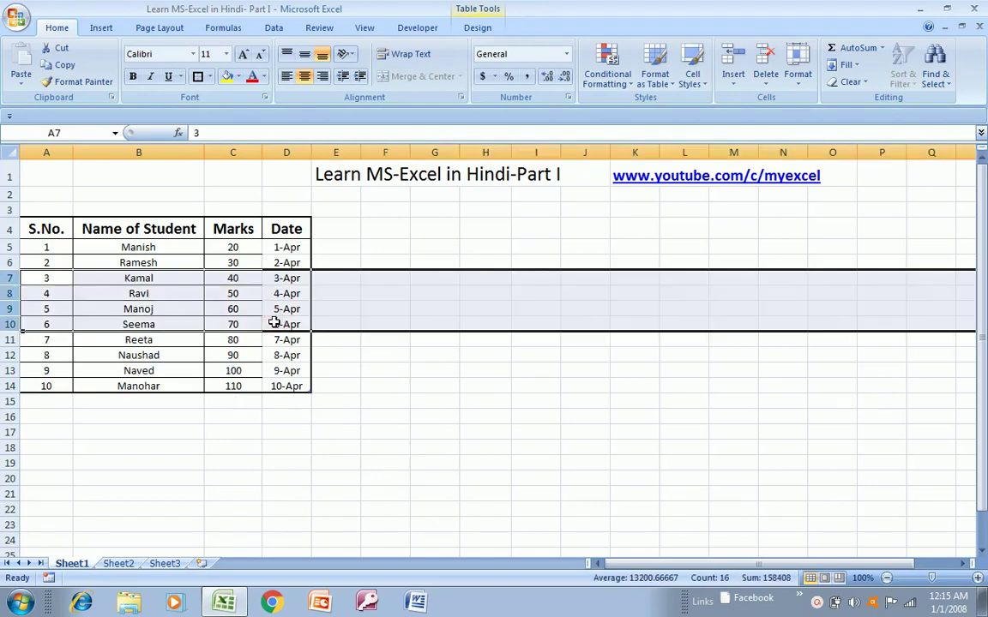
pyautogui.rightClick(172, 307)
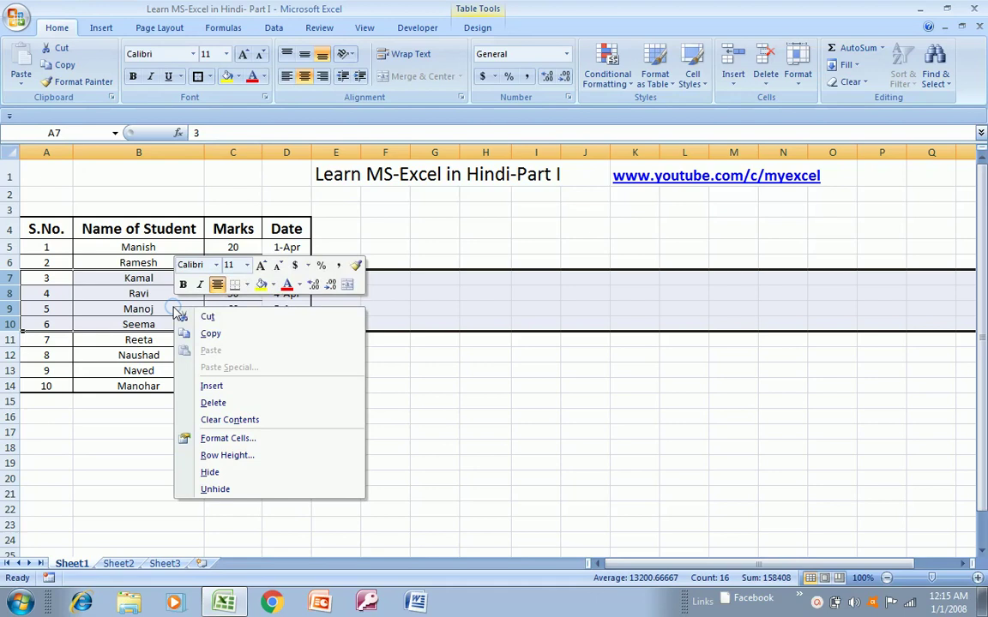
pyautogui.click(206, 386)
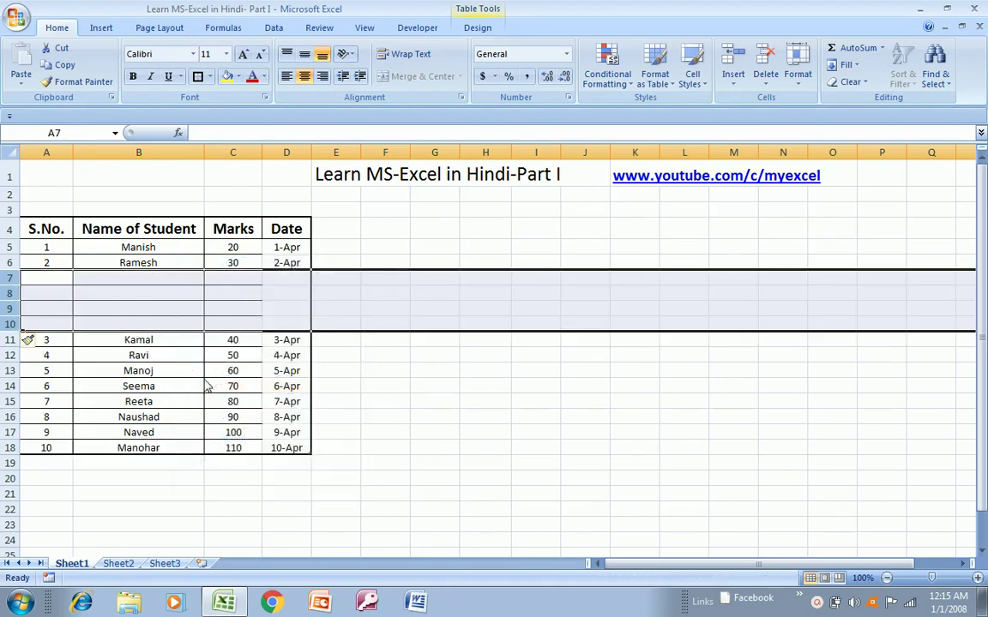
pyautogui.hotkey('ctrl', 'z')
pyautogui.click(150, 337)
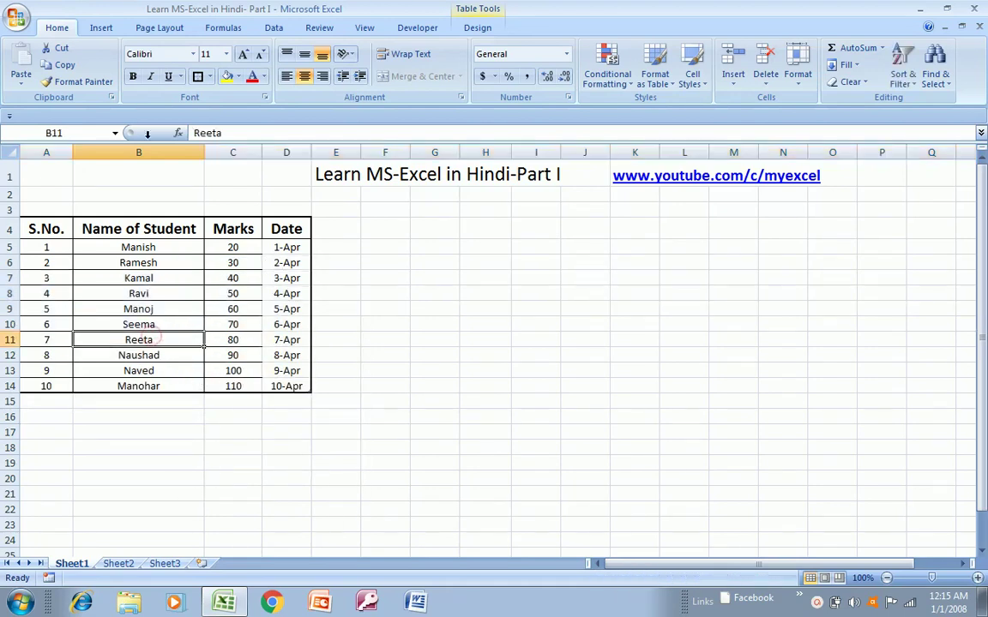
pyautogui.click(142, 151)
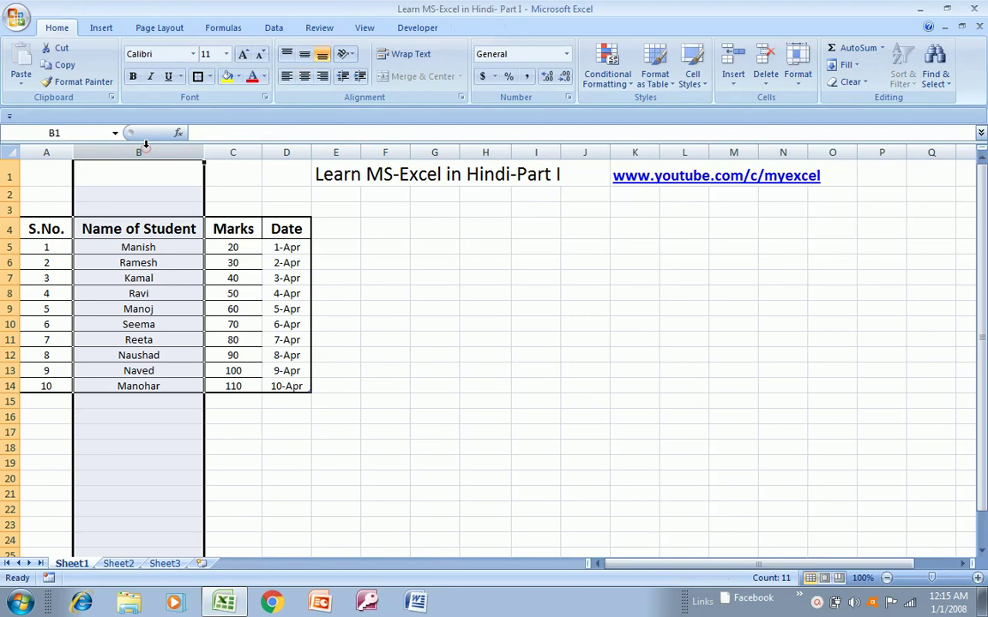
pyautogui.rightClick(146, 387)
pyautogui.click(179, 484)
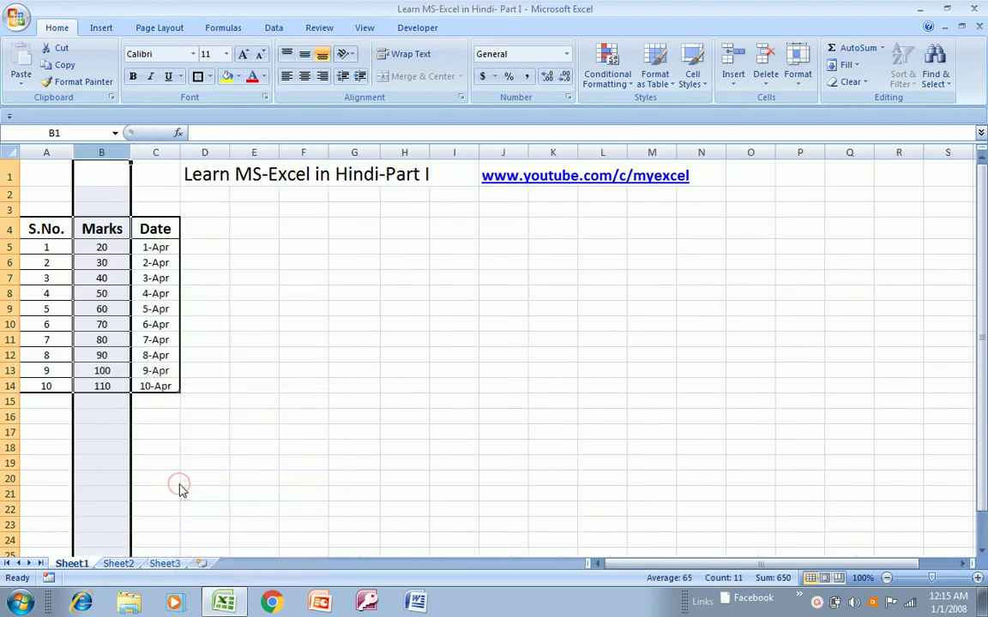
pyautogui.hotkey('ctrl', 'z')
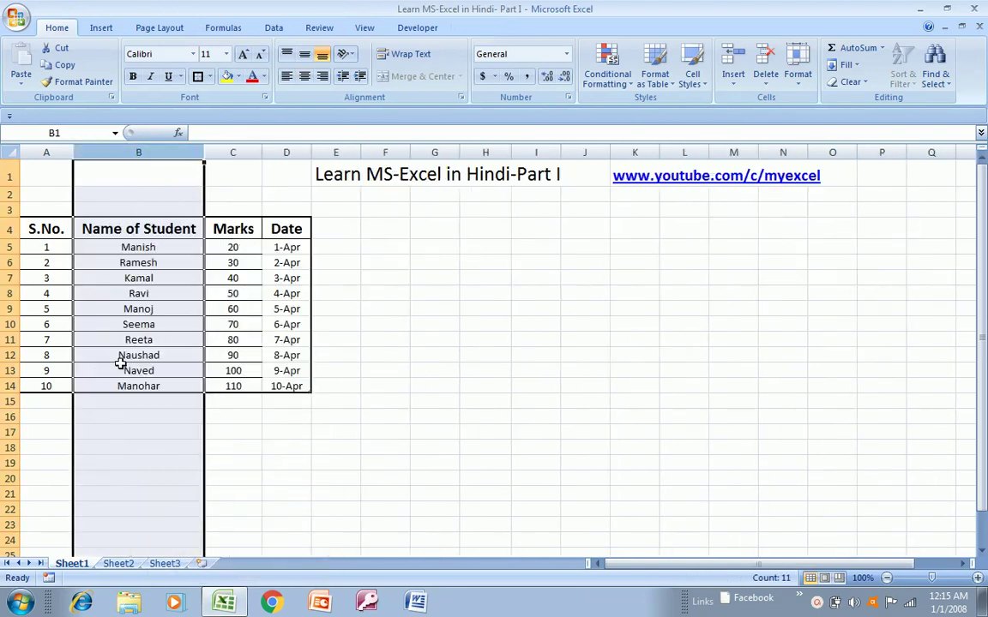
pyautogui.rightClick(139, 288)
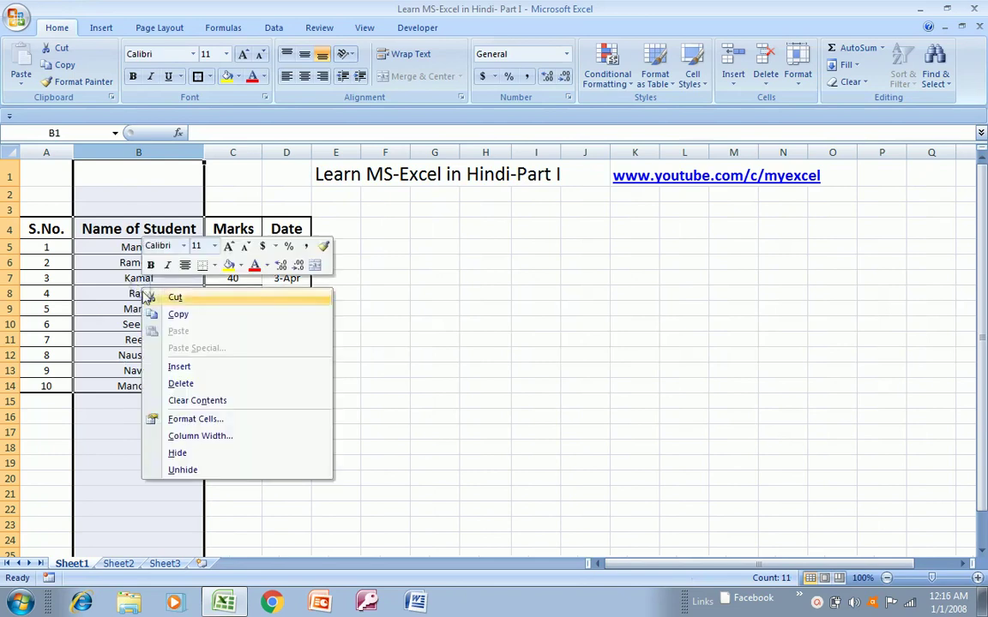
pyautogui.click(178, 367)
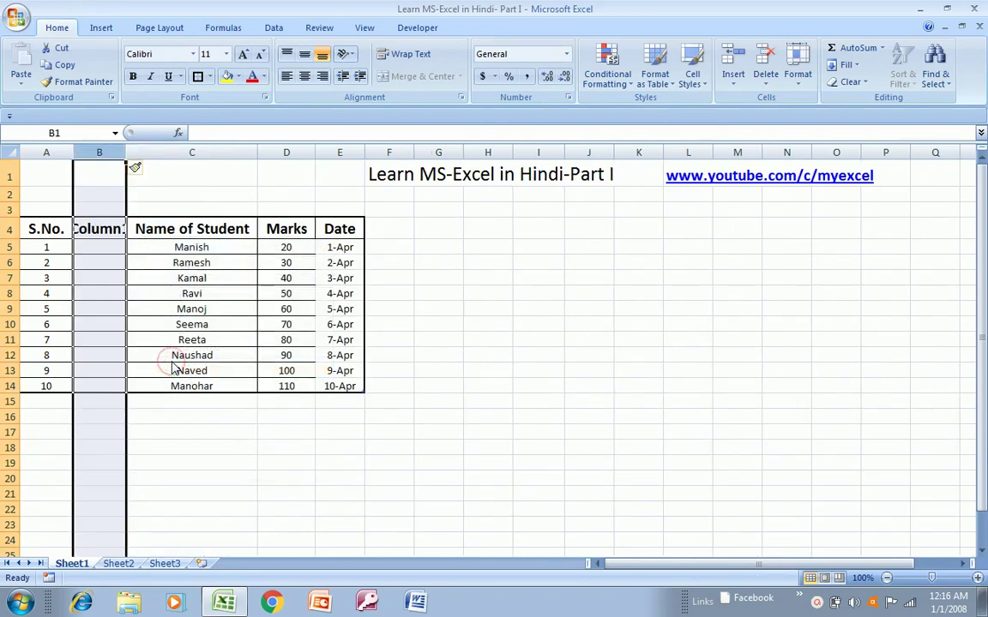
pyautogui.hotkey('ctrl', 'z')
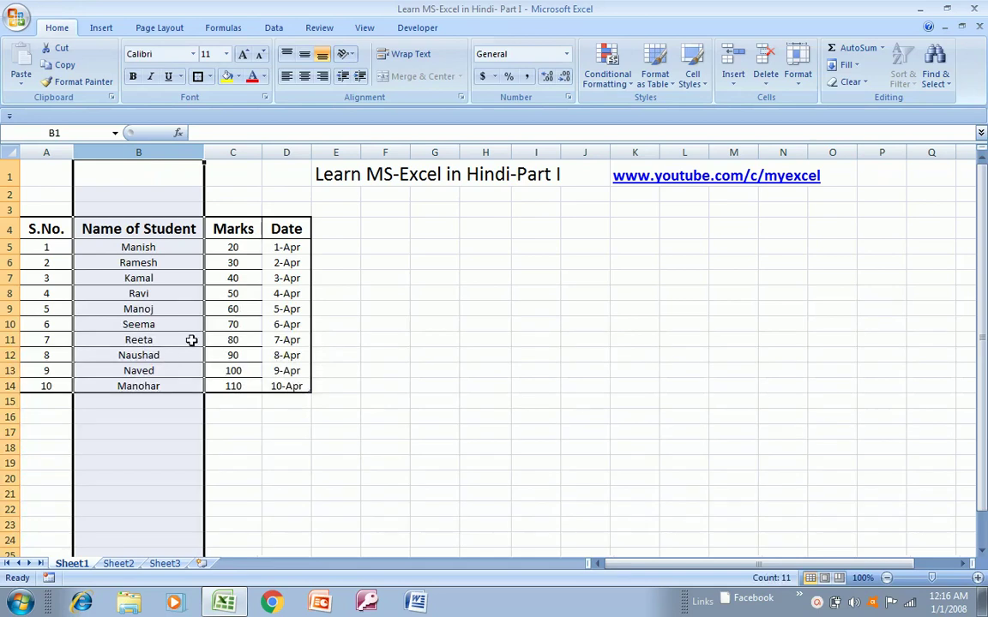
pyautogui.click(289, 230)
pyautogui.press('Left')
pyautogui.press('Left')
pyautogui.press('Left')
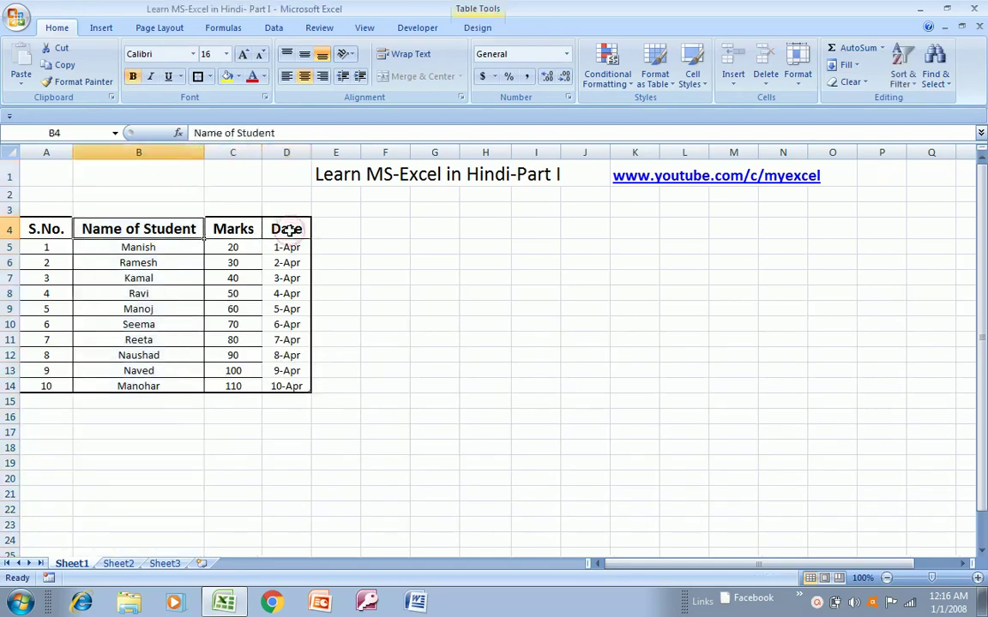
pyautogui.press('Right')
pyautogui.press('Left')
pyautogui.press('Up')
pyautogui.press('Up')
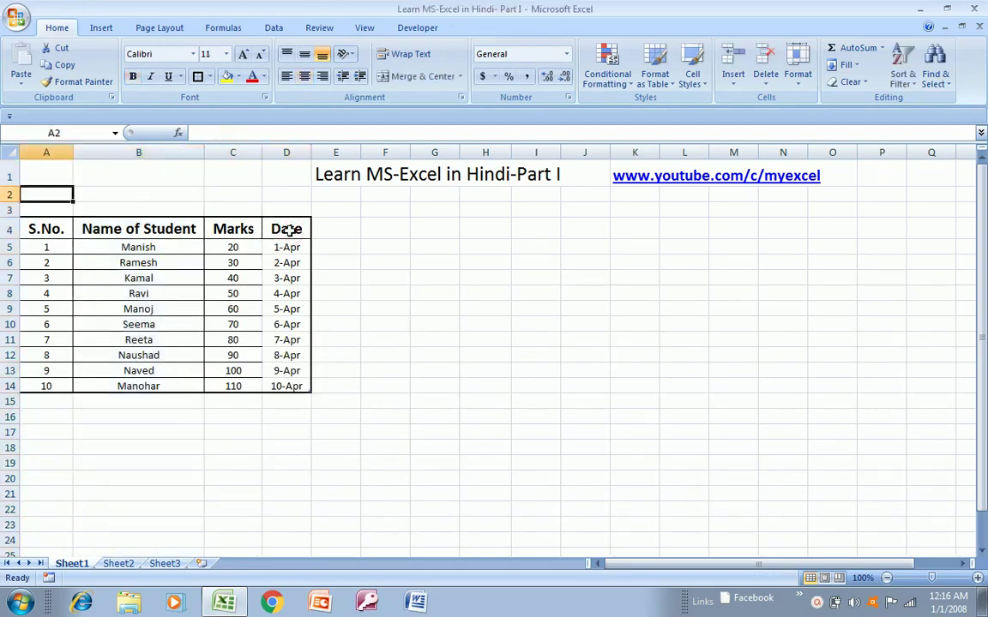
pyautogui.press('Down')
pyautogui.press('Down')
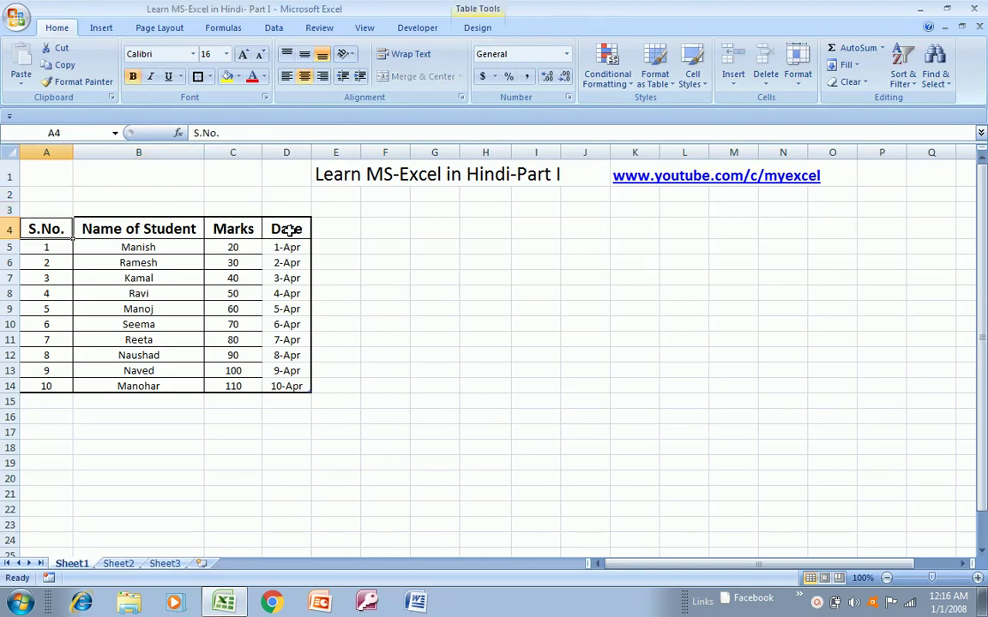
pyautogui.press('Right')
pyautogui.press('Right')
pyautogui.press('Right')
pyautogui.press('Right')
pyautogui.press('Right')
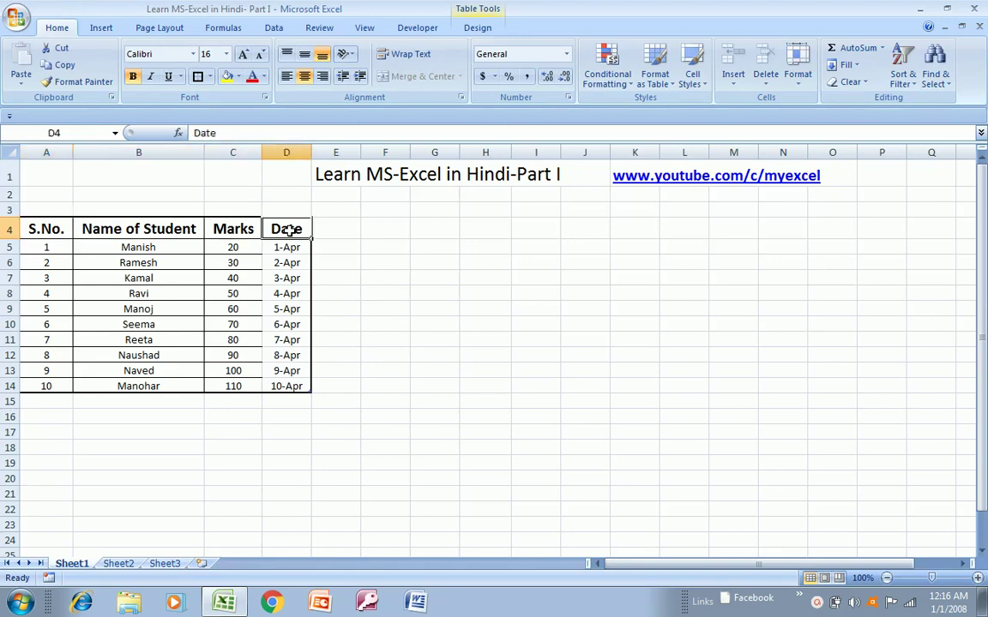
pyautogui.press('Home')
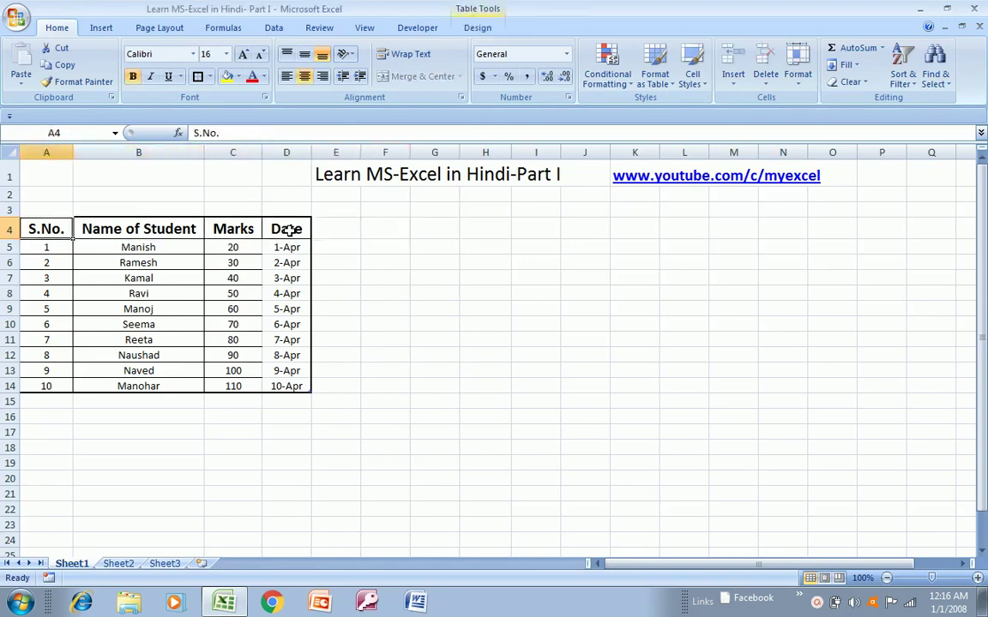
pyautogui.press('Right')
pyautogui.press('Right')
pyautogui.press('Right')
pyautogui.press('Right')
pyautogui.press('Right')
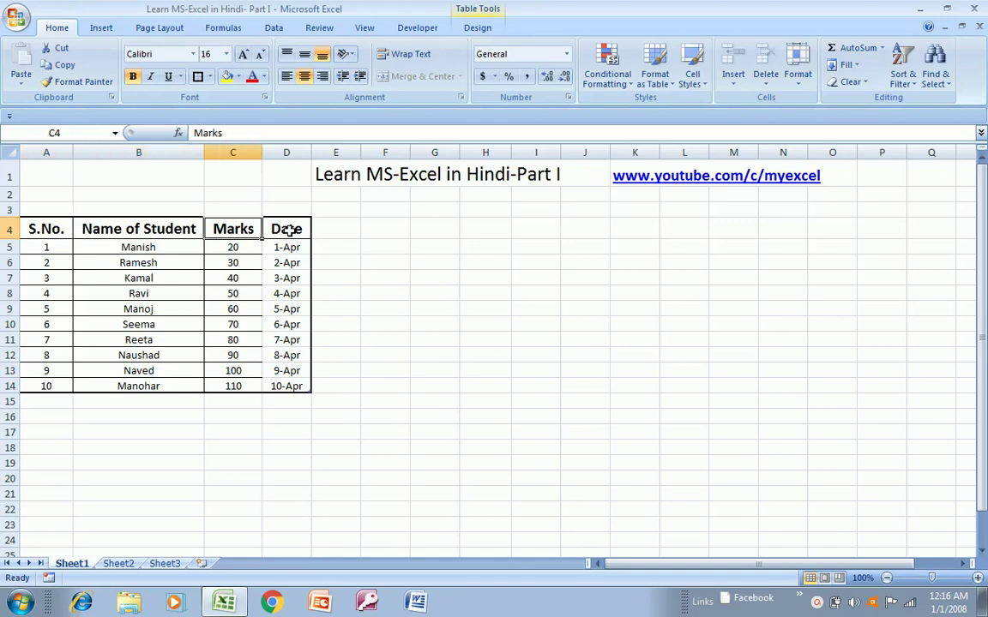
pyautogui.press('Down')
pyautogui.press('Down')
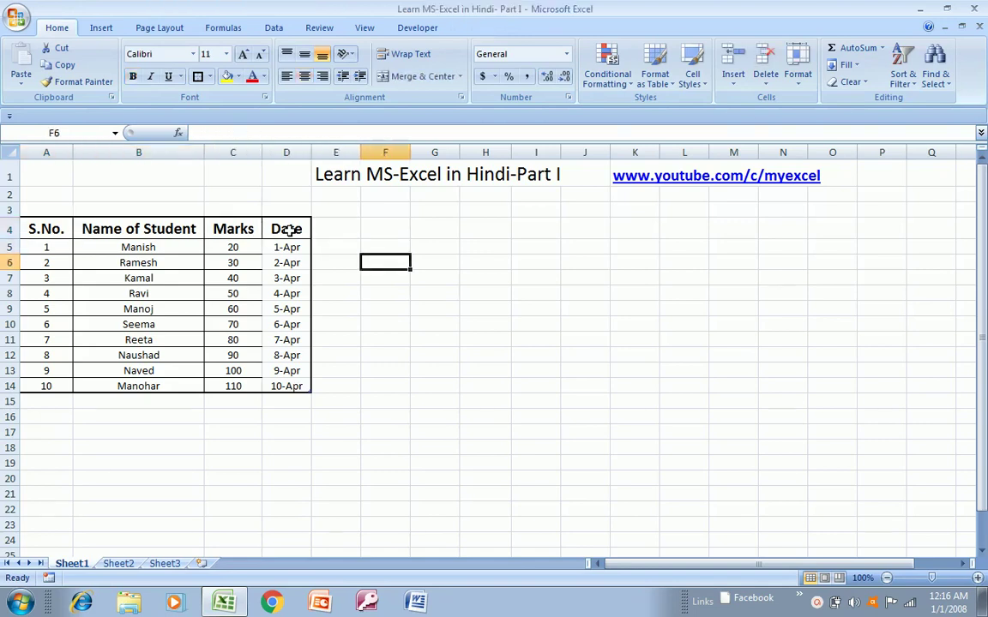
pyautogui.press('Down')
pyautogui.press('Down')
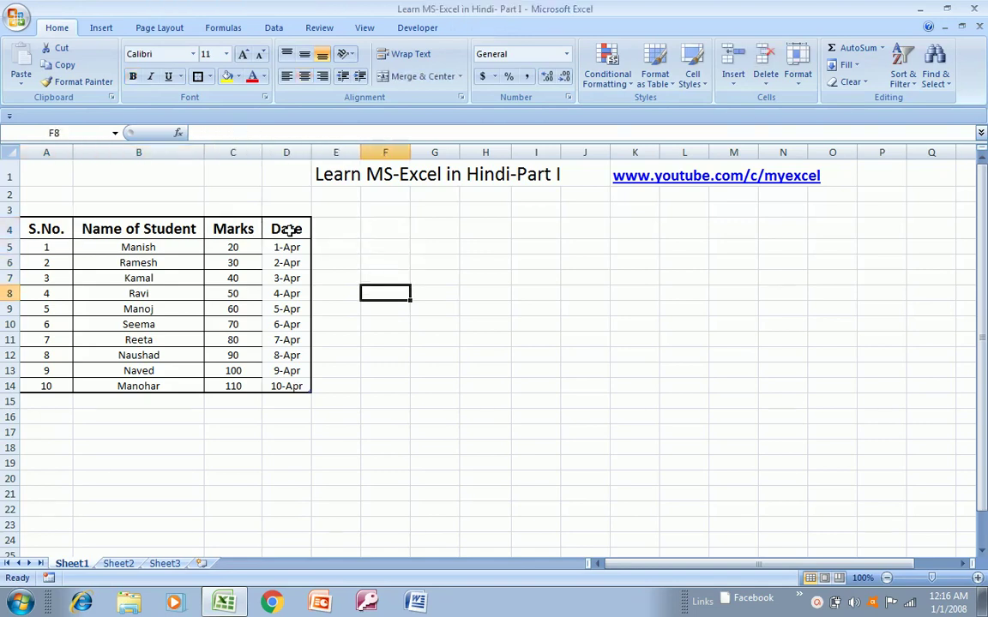
pyautogui.write('999')
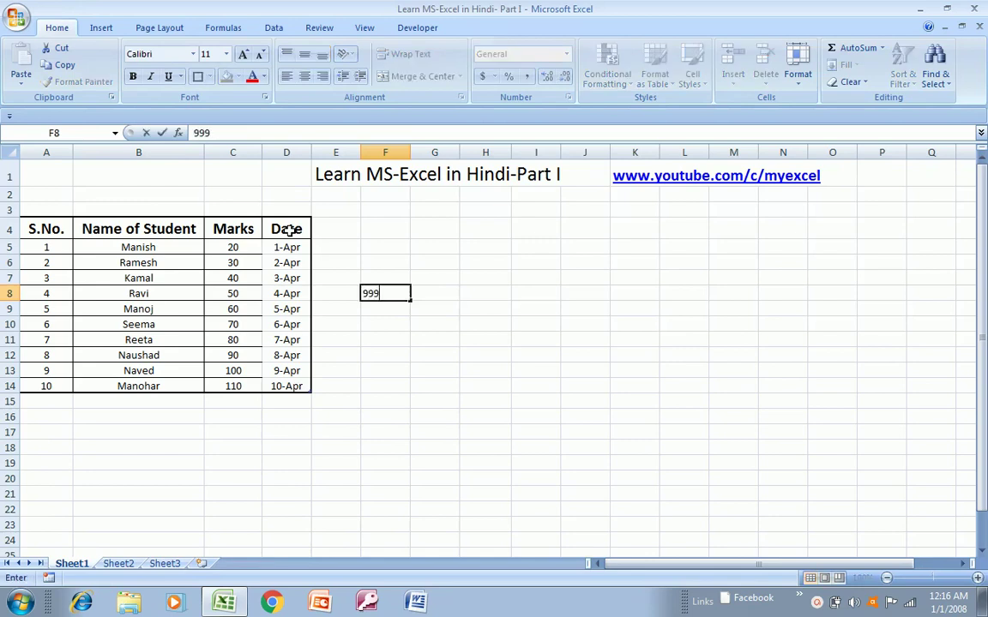
pyautogui.write('6626666268')
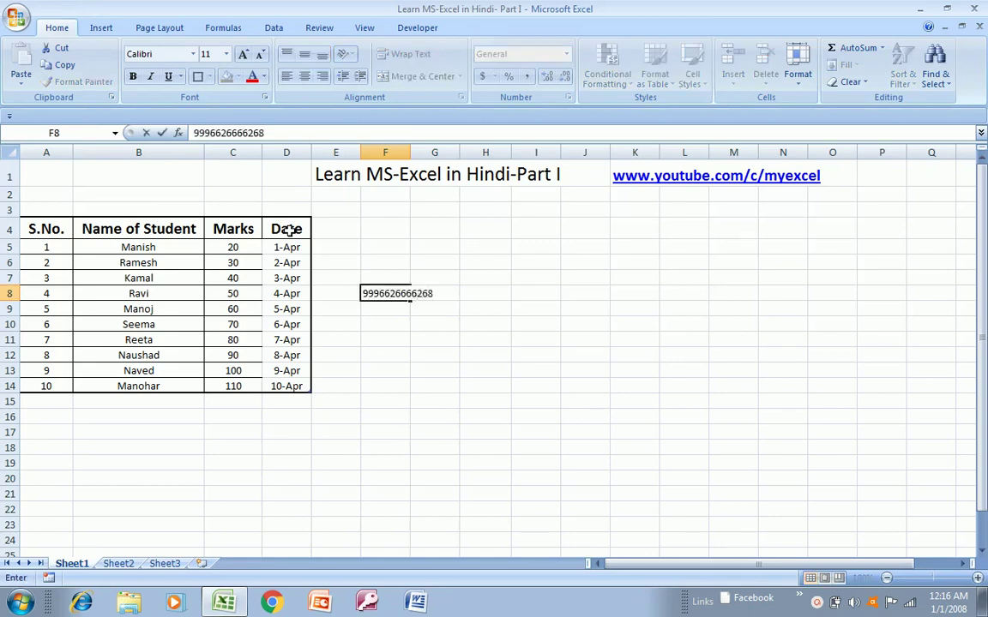
pyautogui.write(',772972927927972')
pyautogui.press('Return')
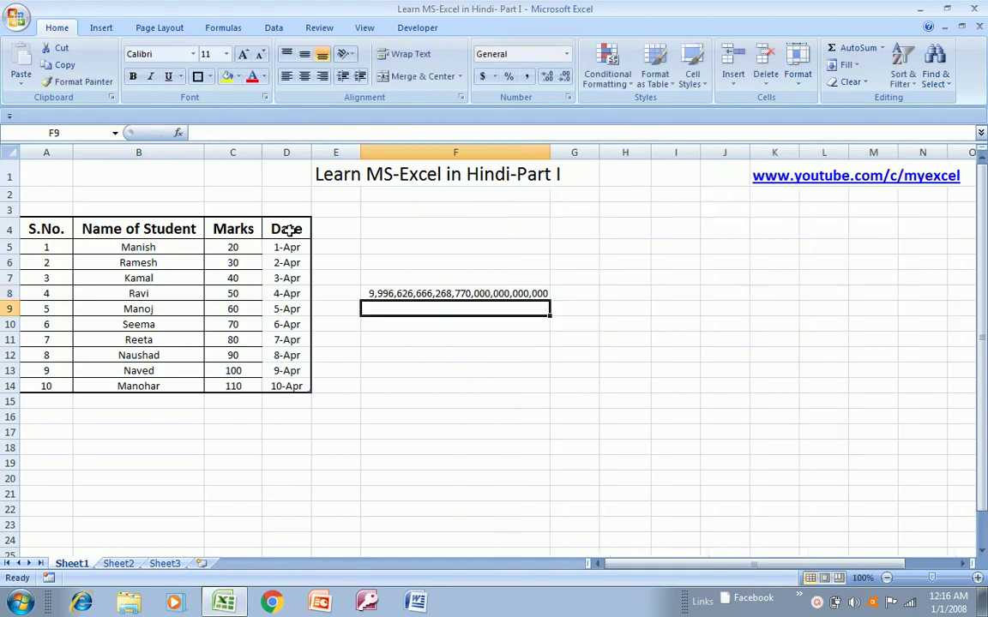
pyautogui.press('Up')
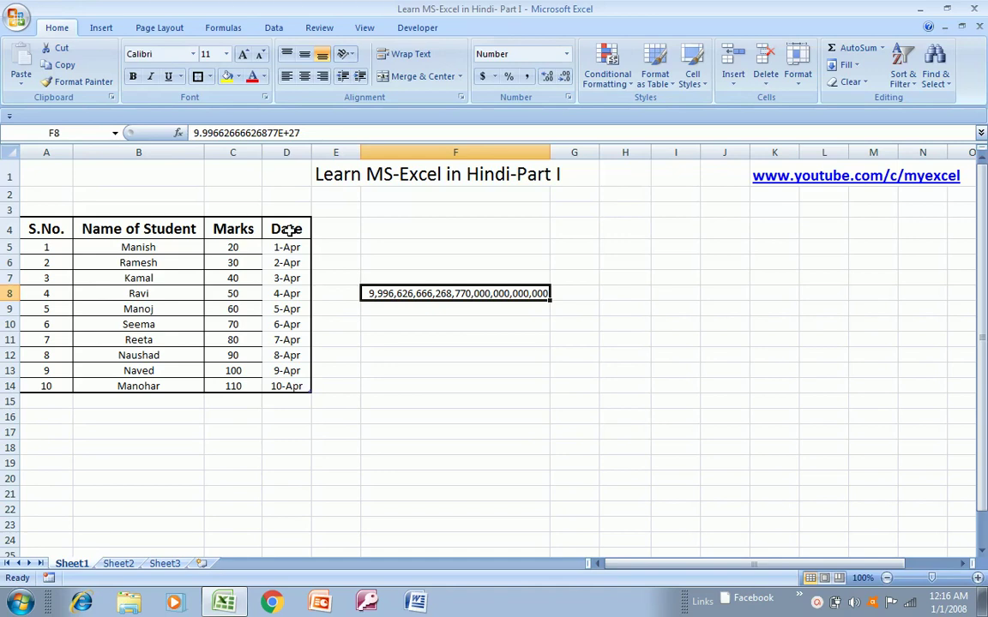
# - Clear the huge number from F8 and move the cursor back along row 4 to G4
pyautogui.press('Delete')
pyautogui.press('Up')
pyautogui.press('Up')
pyautogui.press('Up')
pyautogui.press('Up')
pyautogui.press('Right')
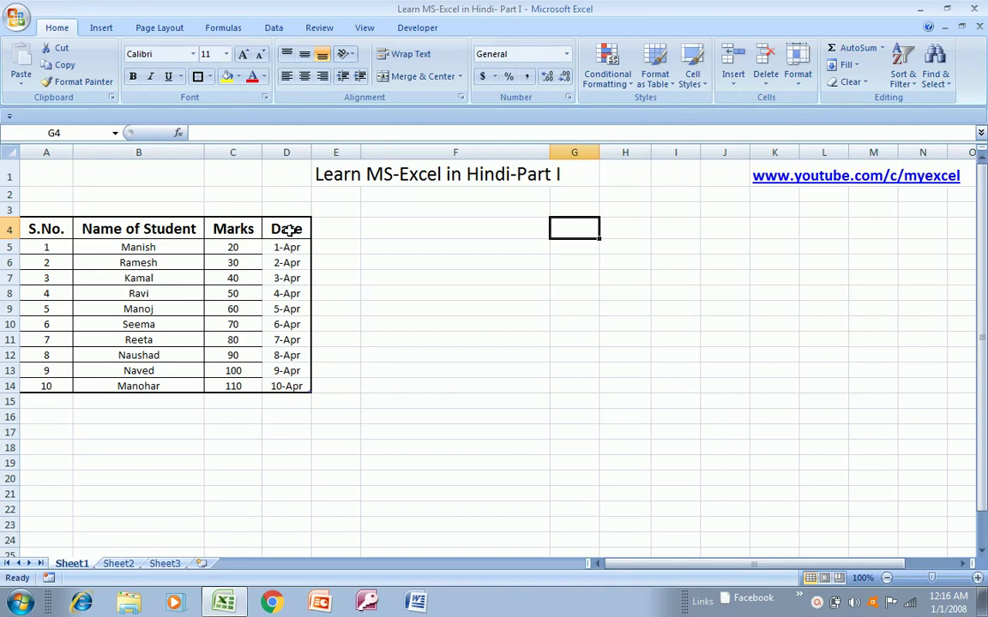
pyautogui.press('Right')
# - Give column G from G4 to the sheet bottom the Text number format via Format Cells
pyautogui.hotkey('ctrl', 'shift', 'Down')
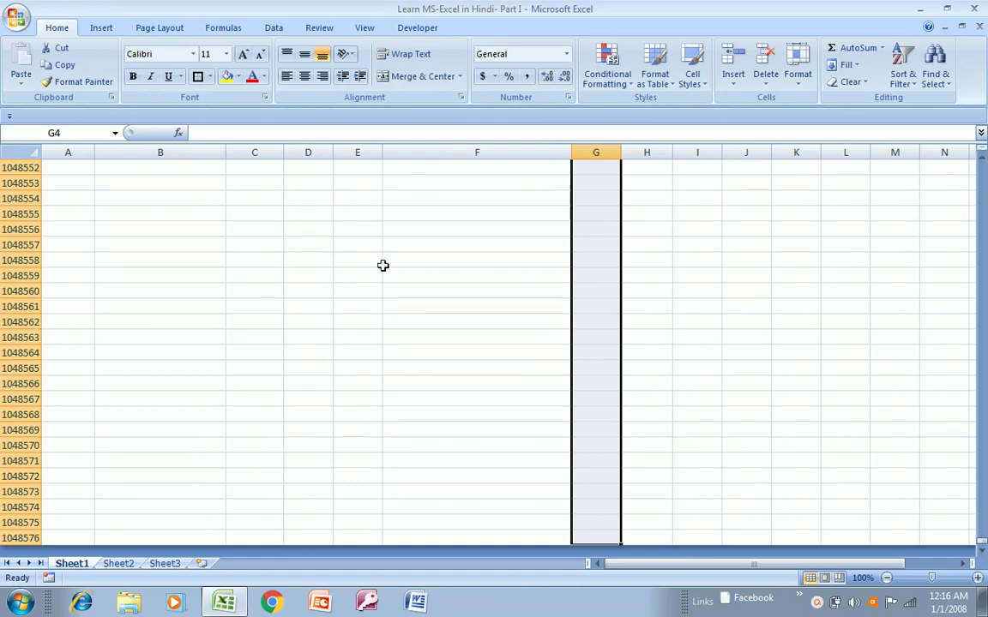
pyautogui.rightClick(587, 319)
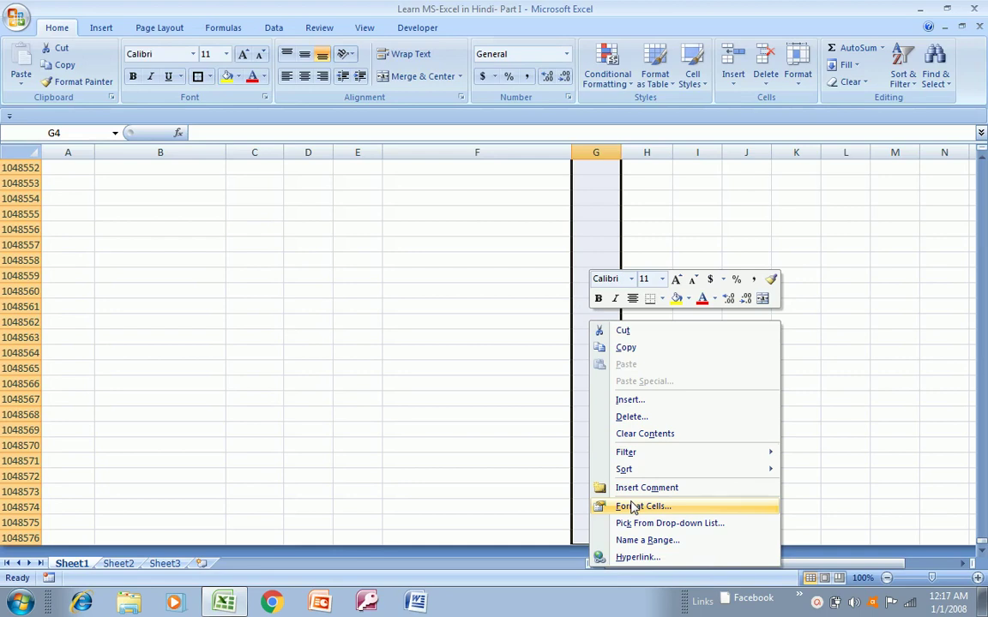
pyautogui.click(632, 506)
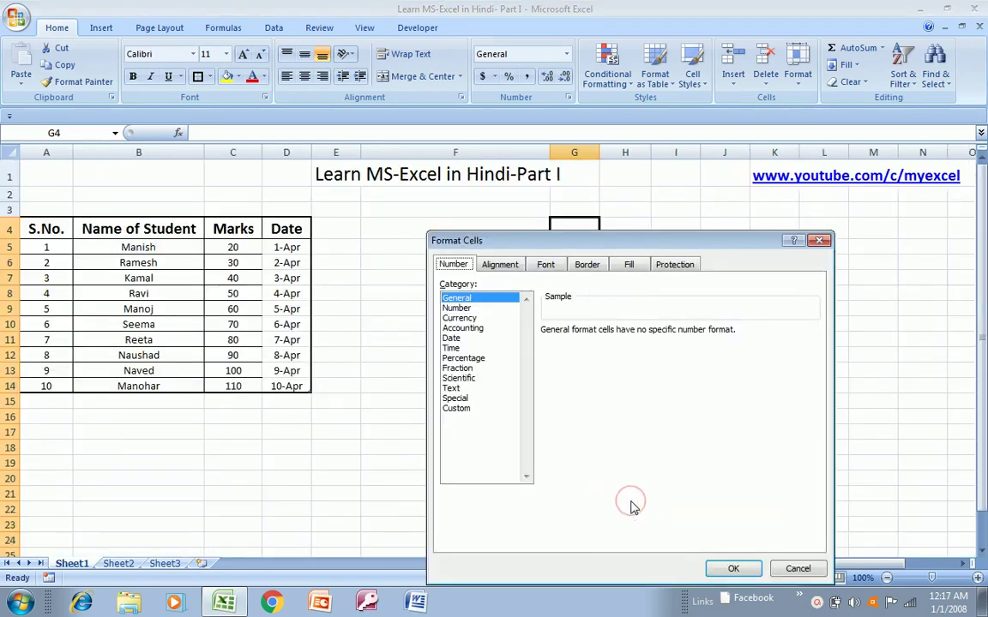
pyautogui.click(451, 389)
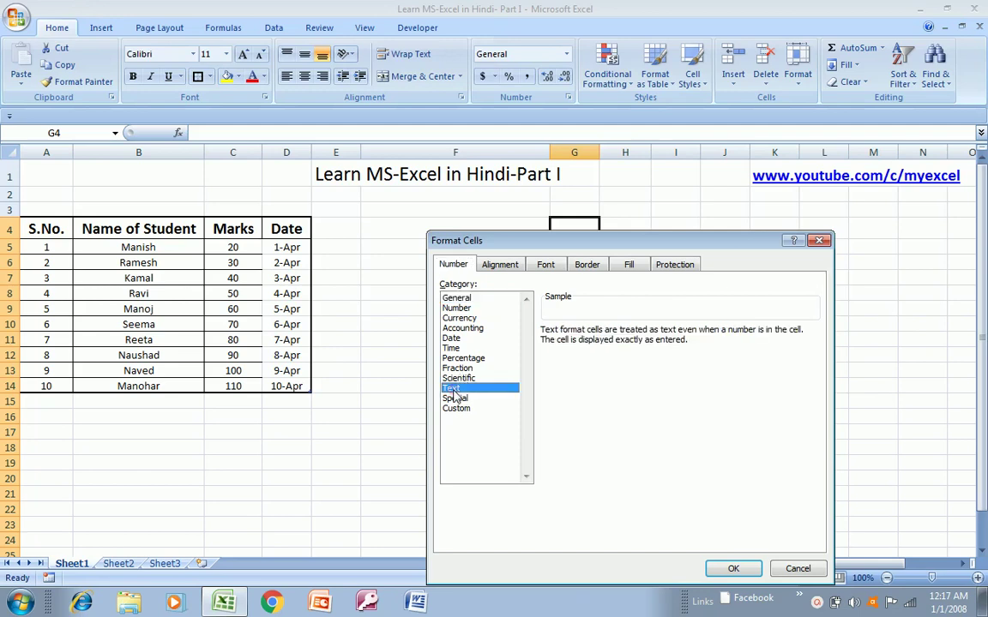
pyautogui.click(722, 570)
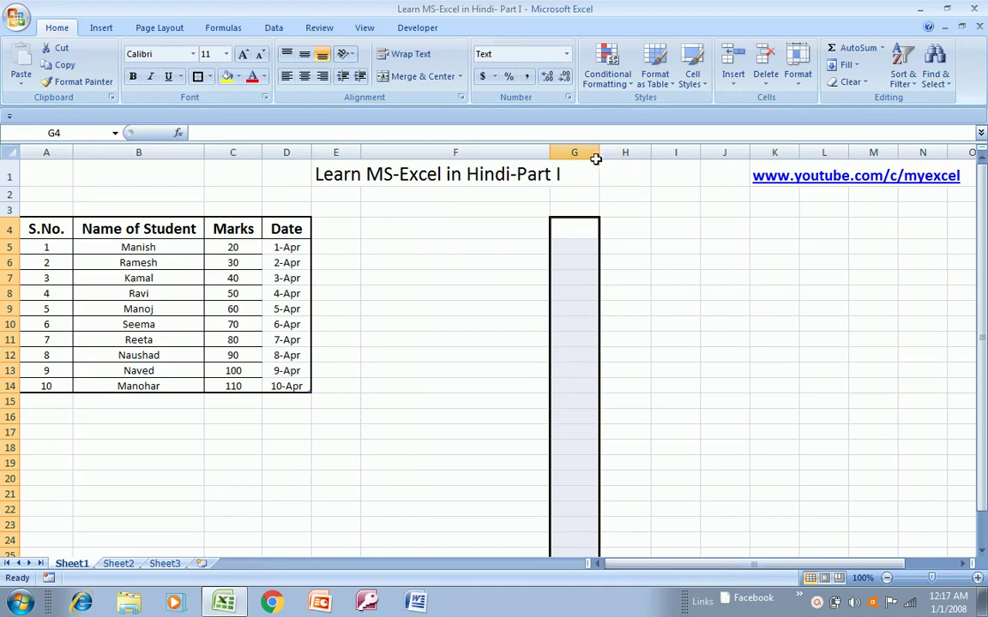
pyautogui.moveTo(596, 159); pyautogui.dragTo(714, 199)
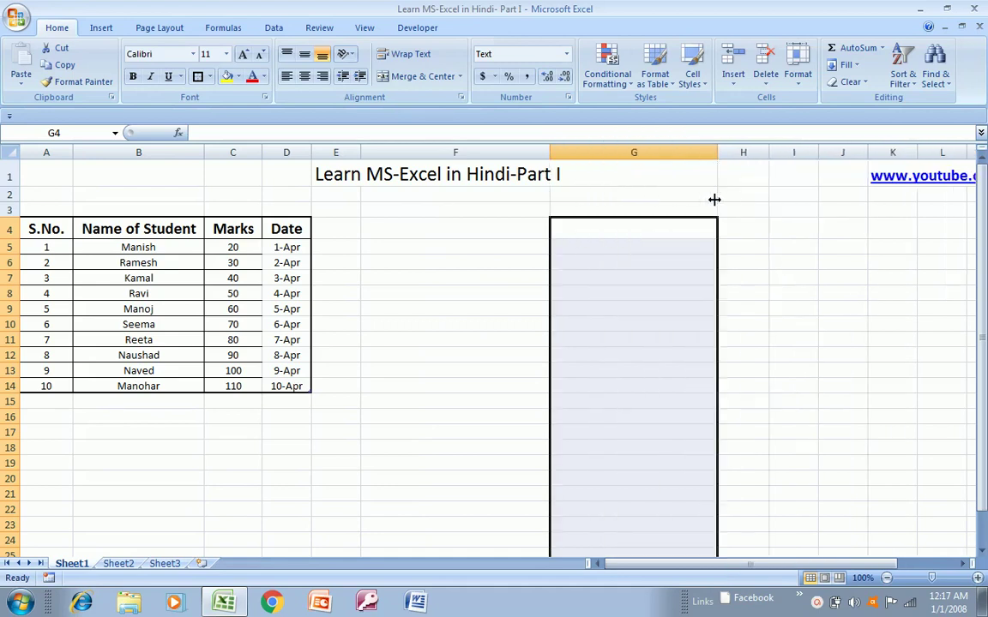
pyautogui.click(615, 221)
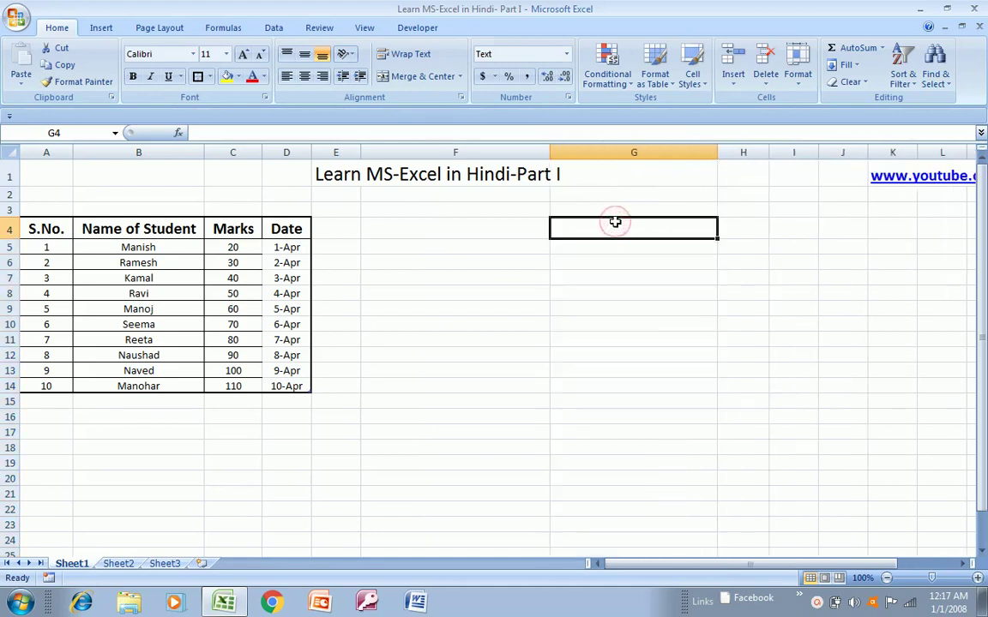
pyautogui.write('72472742749,')
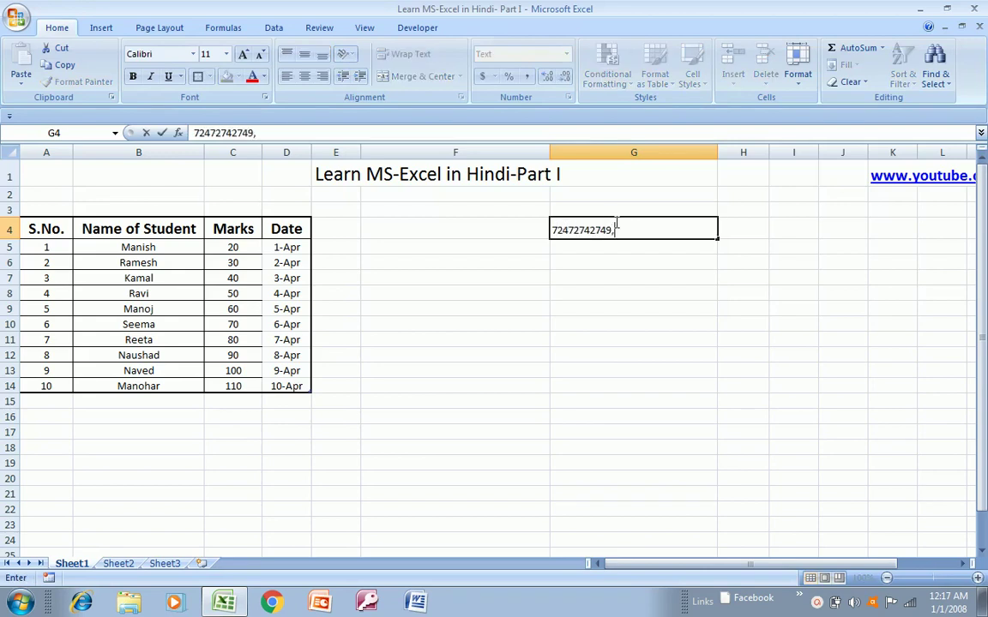
pyautogui.write('427497974,')
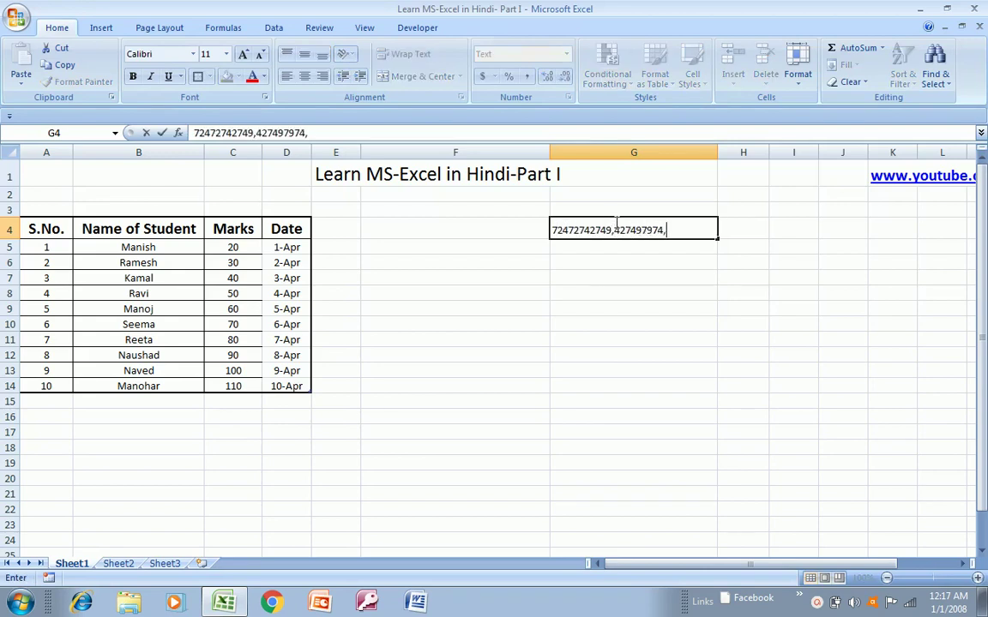
pyautogui.write('974972947297')
pyautogui.press('Return')
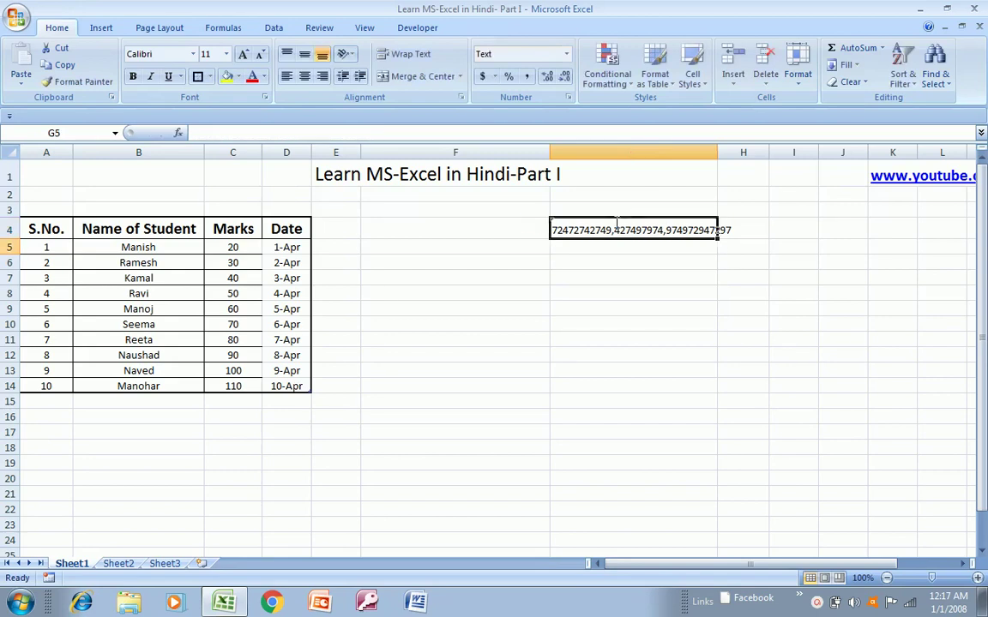
pyautogui.click(616, 222)
pyautogui.press('Return')
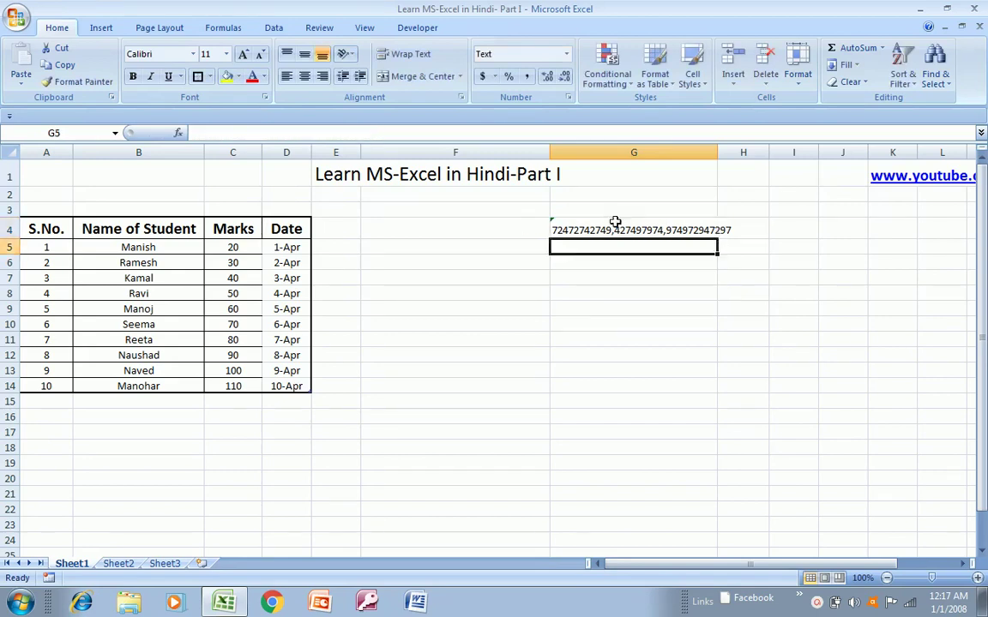
pyautogui.click(615, 222)
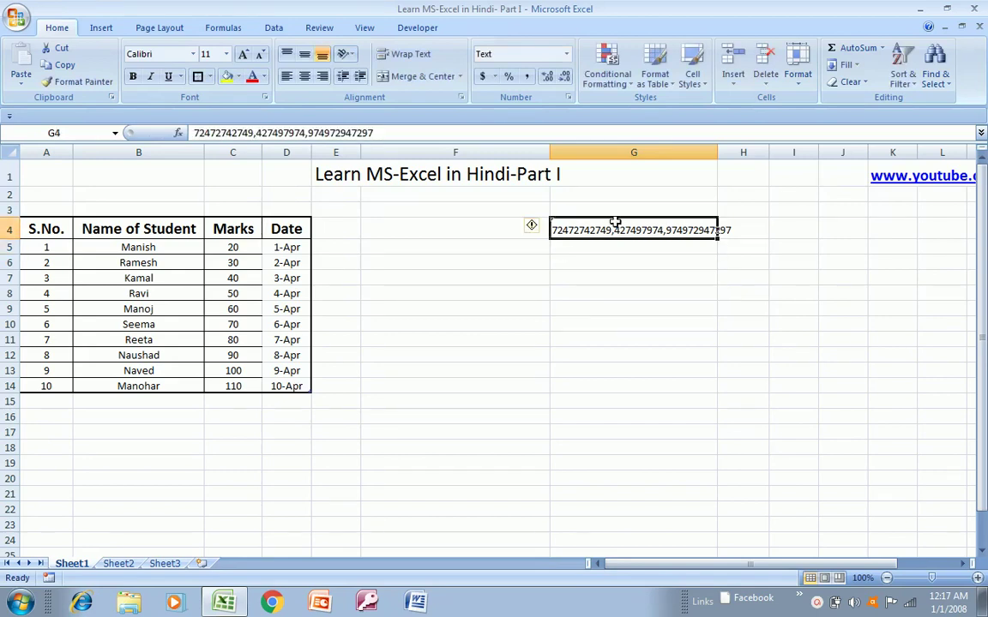
pyautogui.doubleClick(719, 152)
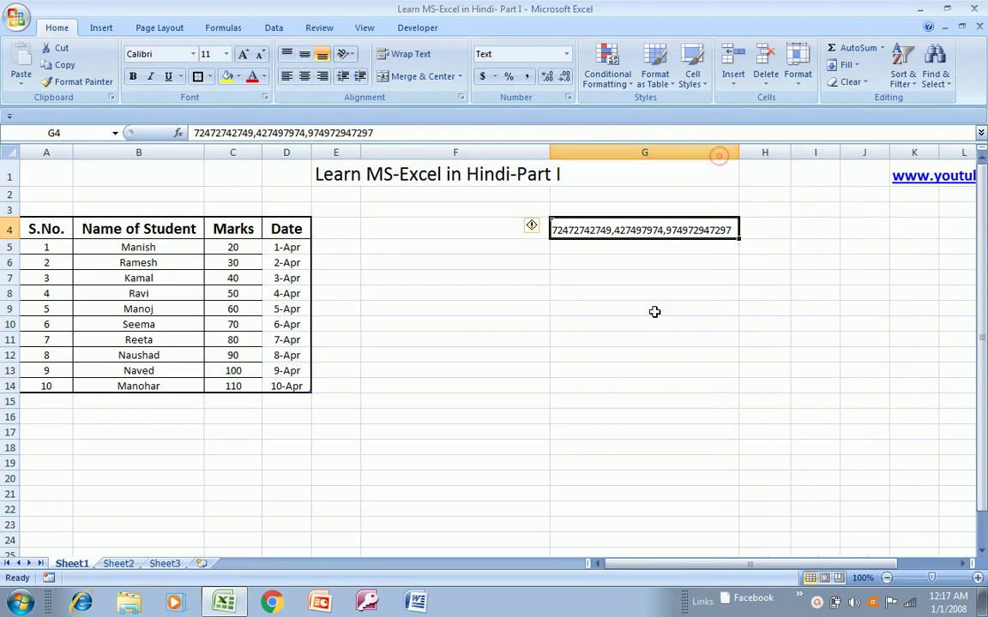
# - Delete the test number from G4 and select the Marks values C5:C14
pyautogui.click(619, 248)
pyautogui.press('Up')
pyautogui.press('Delete')
pyautogui.press('Right')
pyautogui.press('Left')
pyautogui.press('Left')
pyautogui.press('Left')
pyautogui.press('Left')
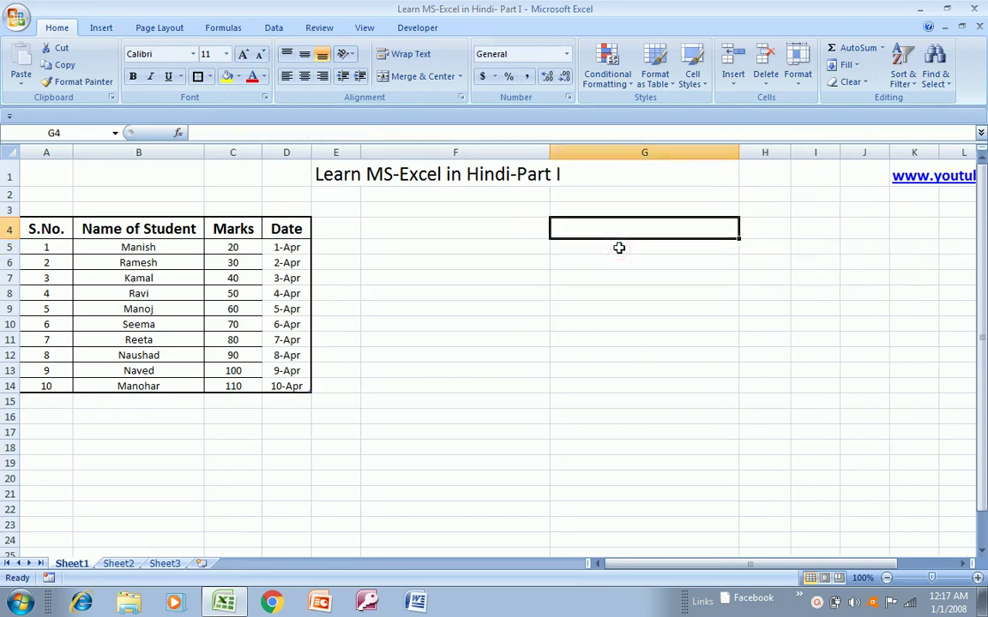
pyautogui.press('Right')
pyautogui.press('Right')
pyautogui.press('Right')
pyautogui.press('Left')
pyautogui.press('Left')
pyautogui.press('Left')
pyautogui.press('Down')
pyautogui.press('Left')
pyautogui.hotkey('ctrl', 'shift', 'Down')
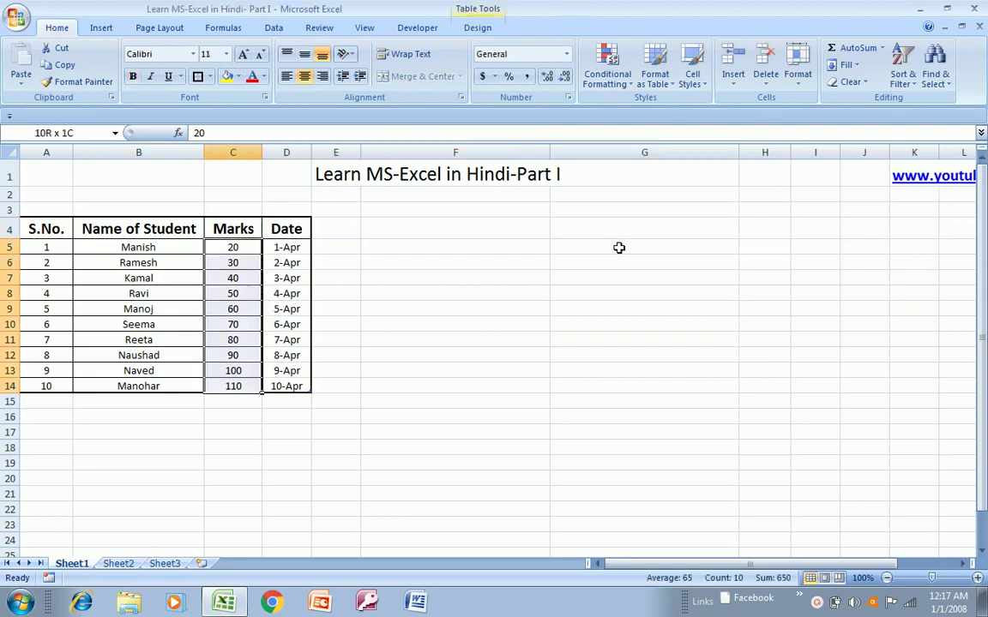
# - Open Format Cells for C5:C14 and view the Alignment, Font, Border, Fill, Protection and Number tabs
pyautogui.rightClick(238, 297)
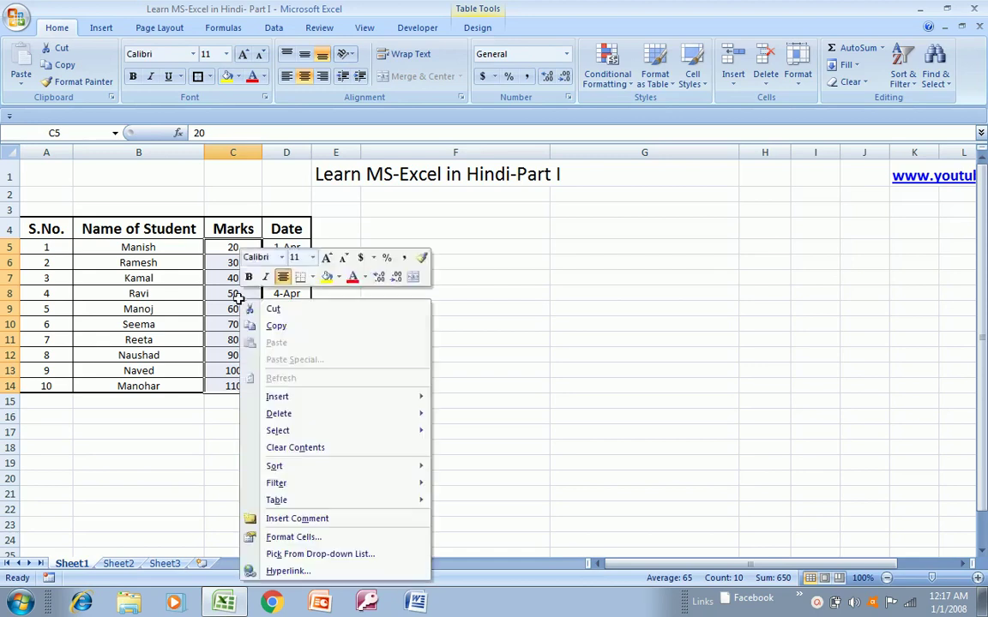
pyautogui.click(287, 536)
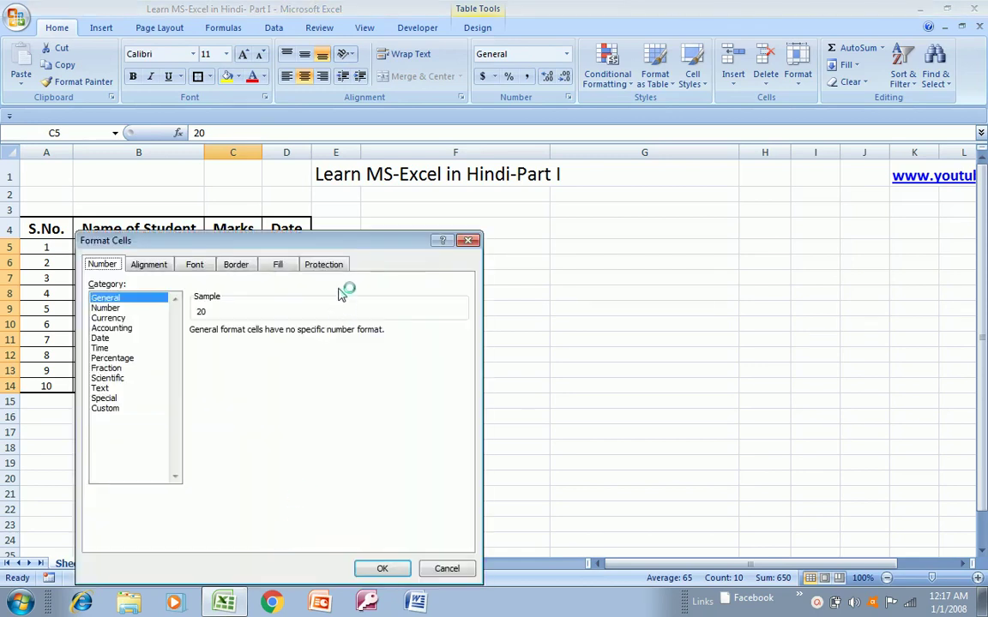
pyautogui.moveTo(354, 249); pyautogui.dragTo(781, 190)
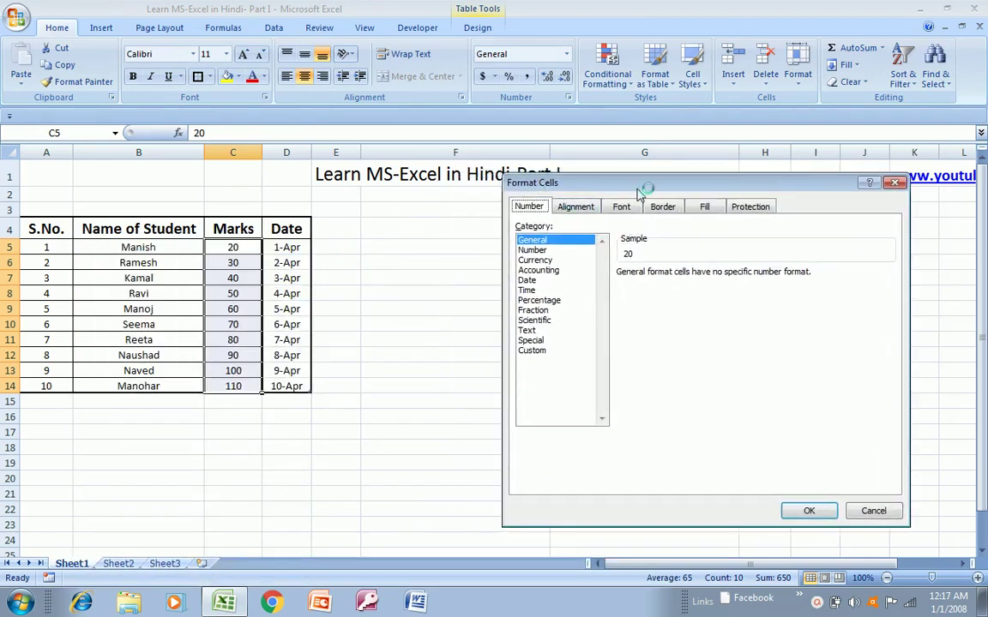
pyautogui.click(577, 208)
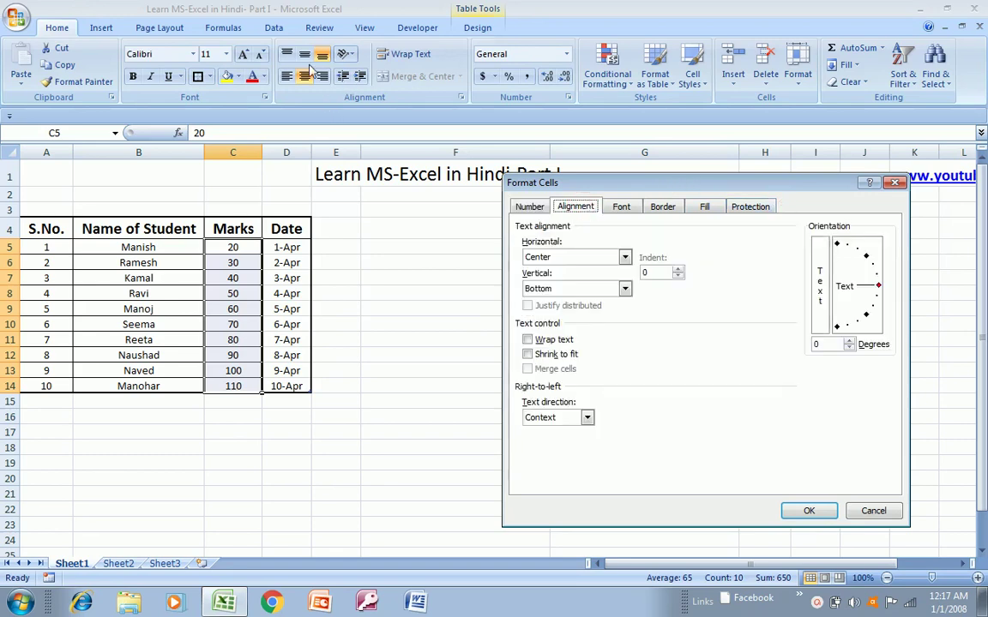
pyautogui.click(621, 208)
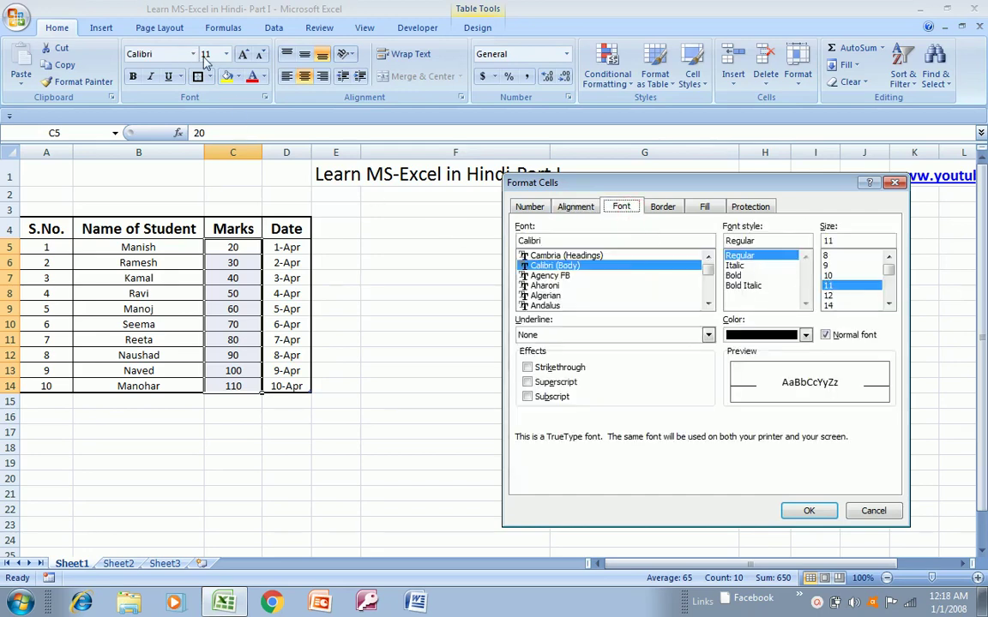
pyautogui.click(668, 212)
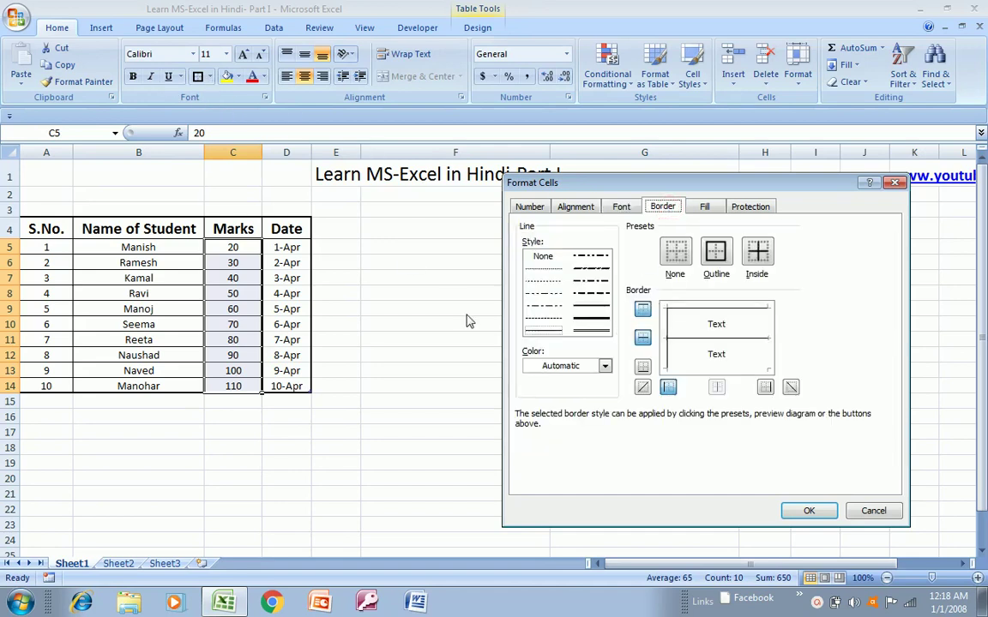
pyautogui.click(704, 207)
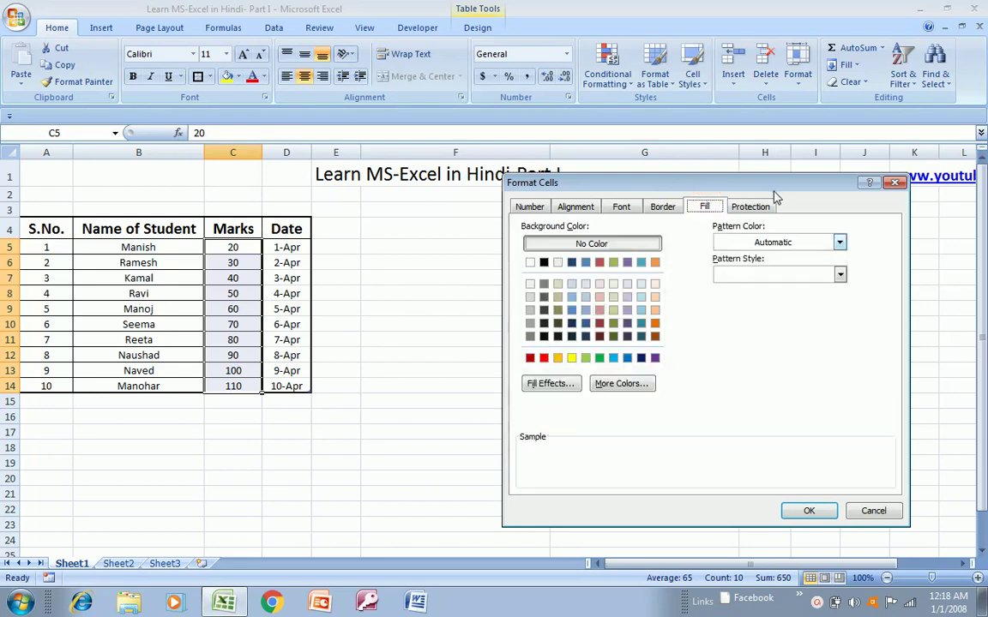
pyautogui.click(759, 212)
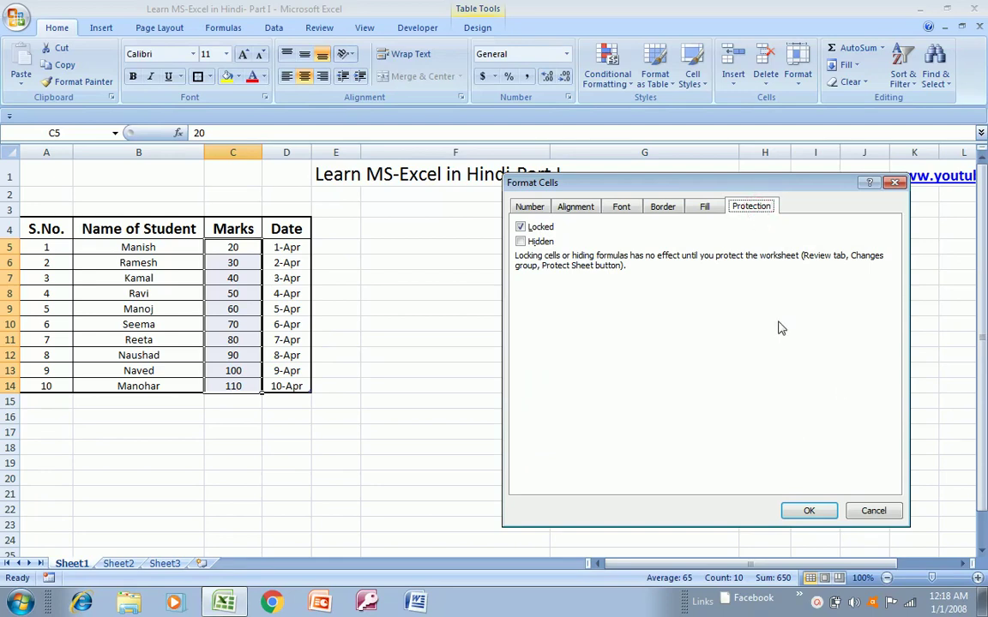
pyautogui.click(530, 213)
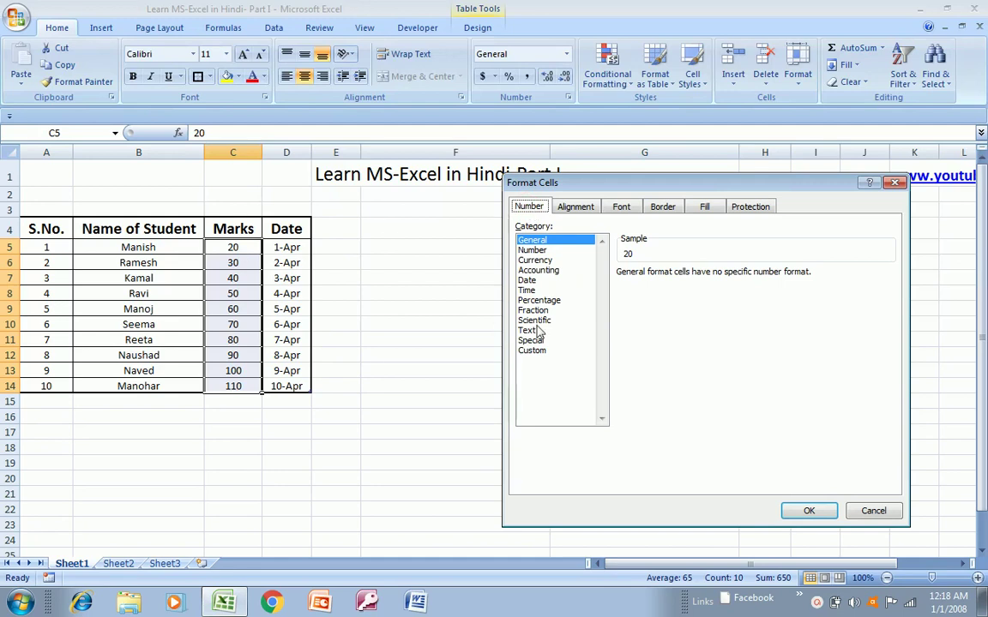
# - Format the Marks as Number with 3 decimal places, showing 20.000 to 110.000
pyautogui.moveTo(720, 184); pyautogui.dragTo(651, 282)
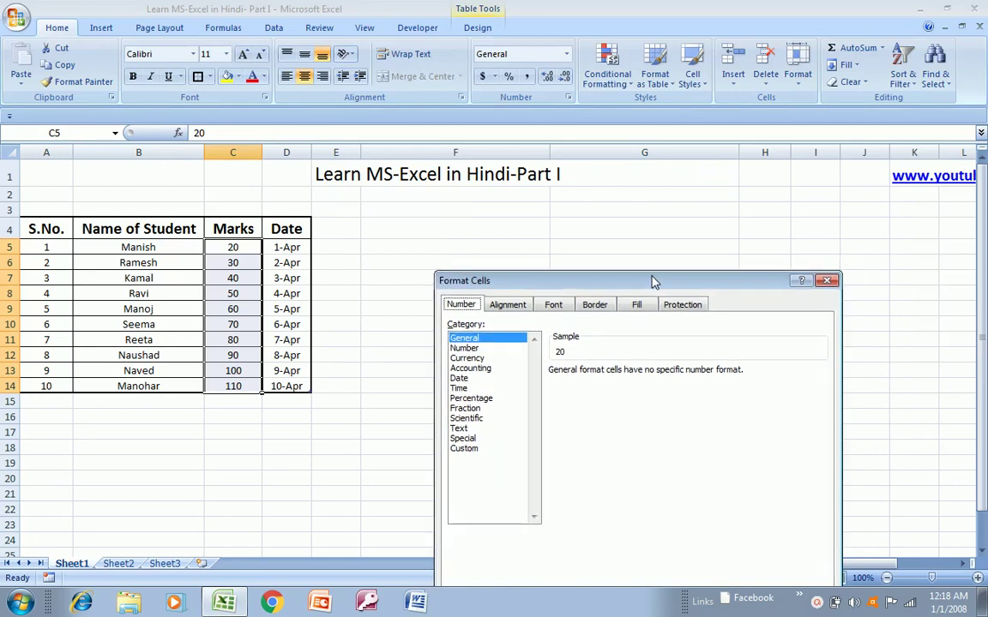
pyautogui.click(474, 350)
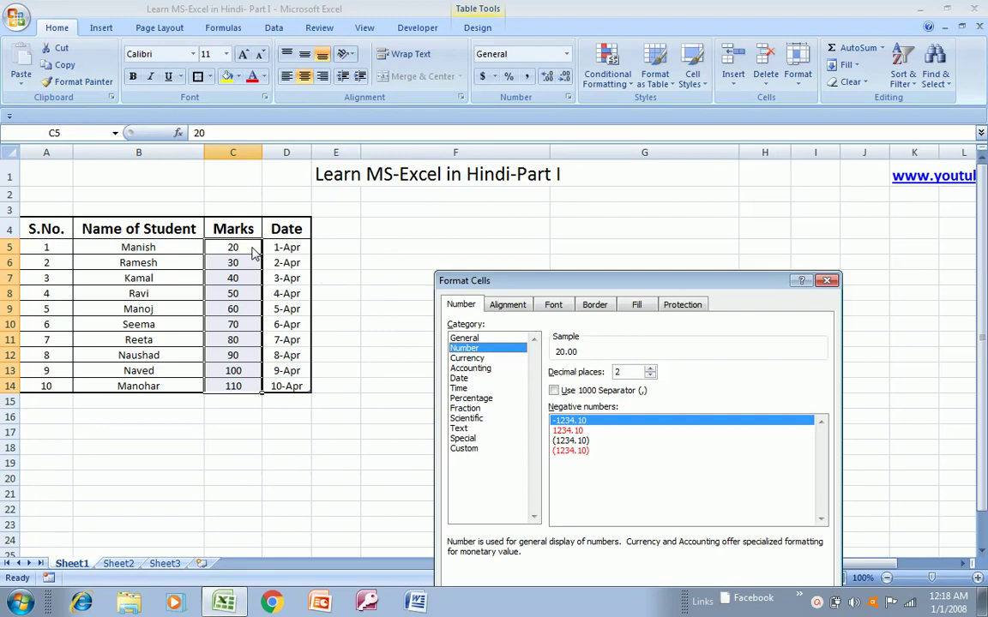
pyautogui.doubleClick(623, 372)
pyautogui.write('3')
pyautogui.moveTo(741, 286); pyautogui.dragTo(765, 203)
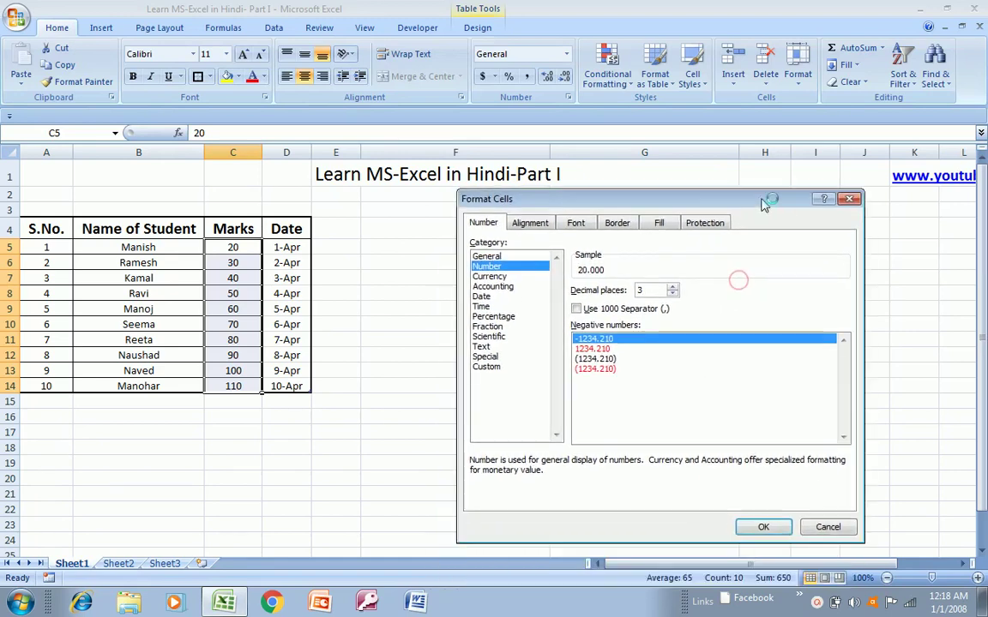
pyautogui.click(758, 527)
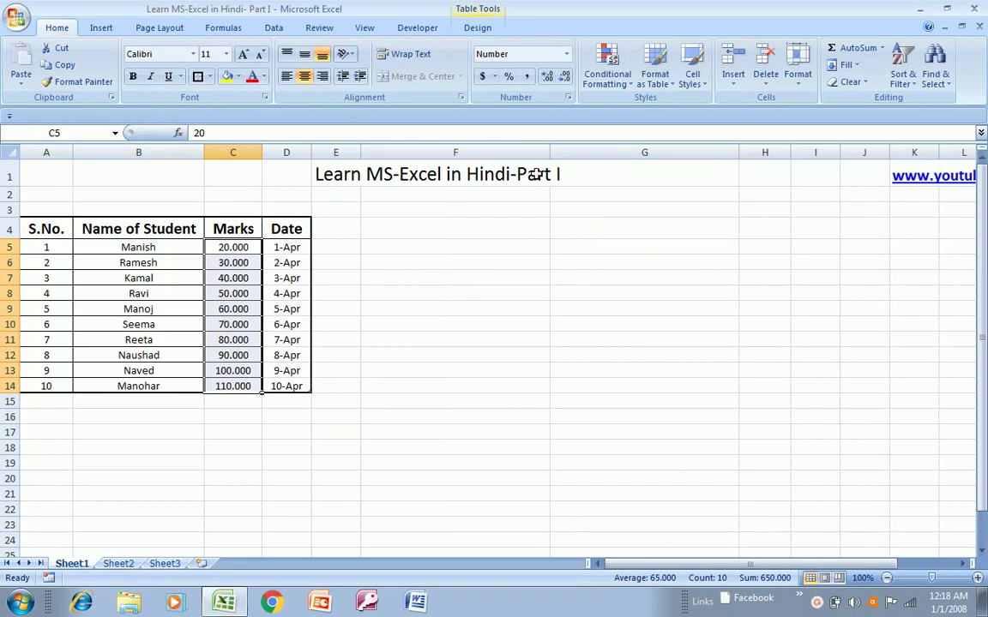
# - Toggle the Marks between zero and three decimal places, ending as whole numbers 20 to 110
pyautogui.click(565, 77)
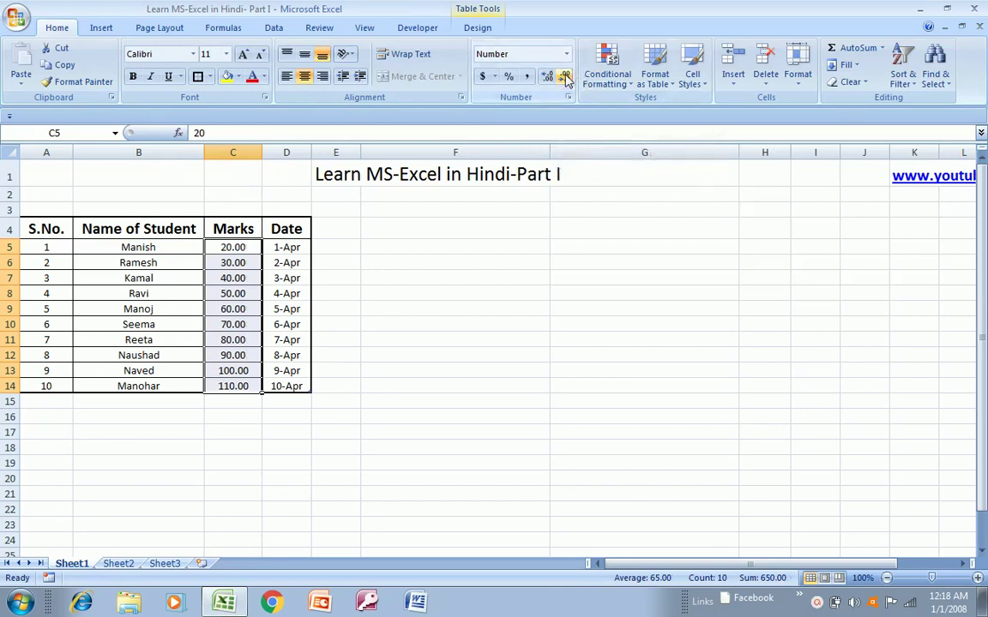
pyautogui.click(565, 77)
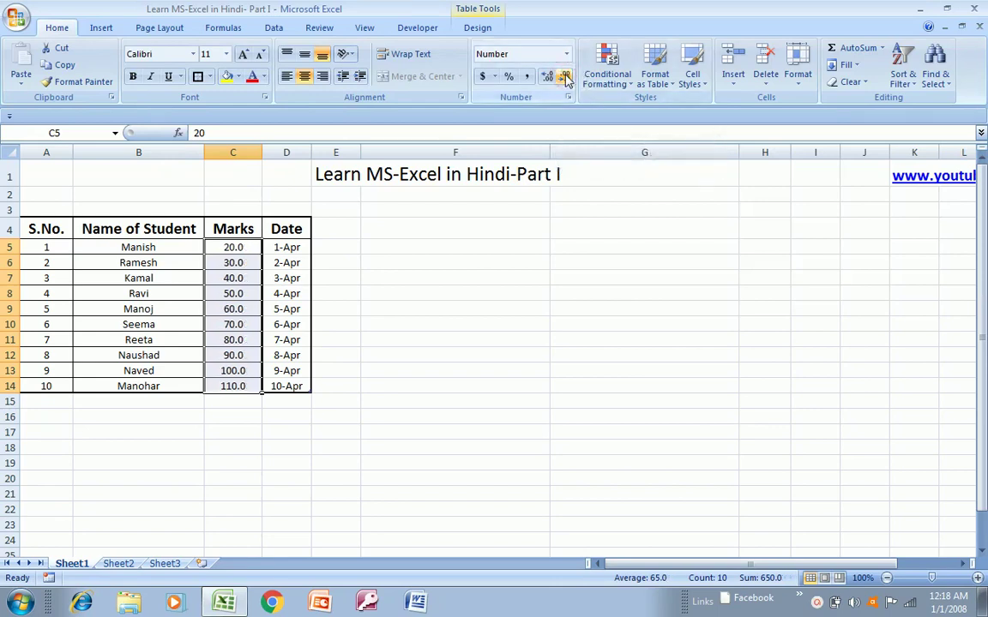
pyautogui.click(565, 77)
pyautogui.click(546, 77)
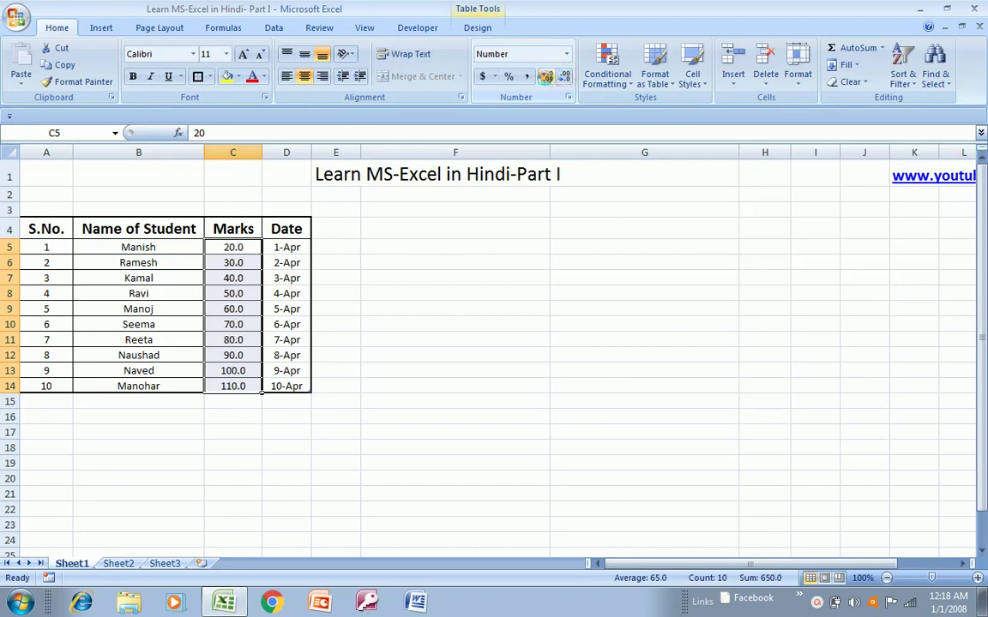
pyautogui.click(546, 77)
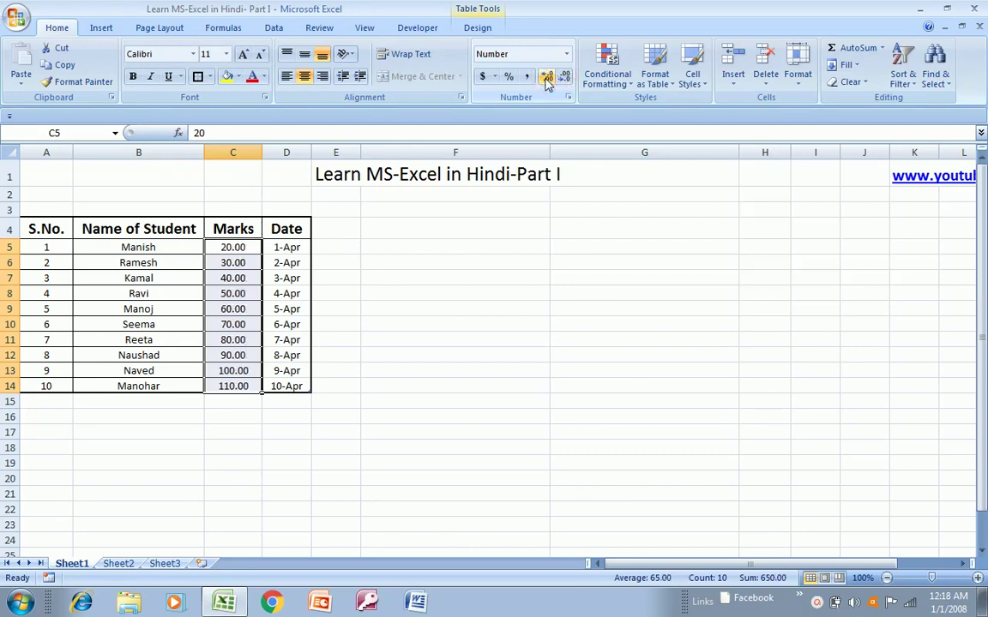
pyautogui.click(546, 78)
pyautogui.click(566, 78)
pyautogui.click(567, 78)
pyautogui.click(569, 78)
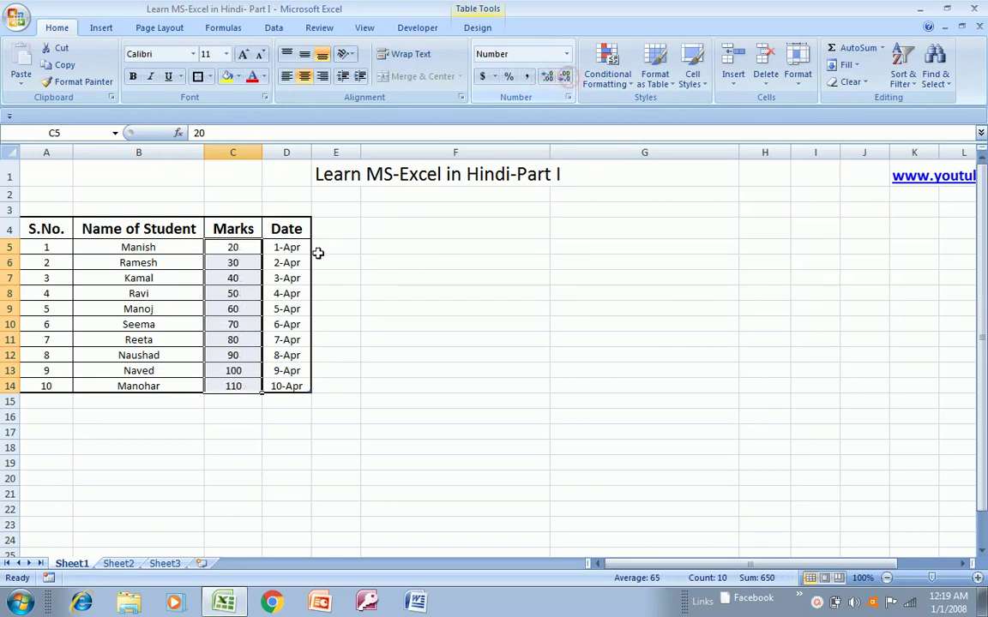
pyautogui.rightClick(225, 302)
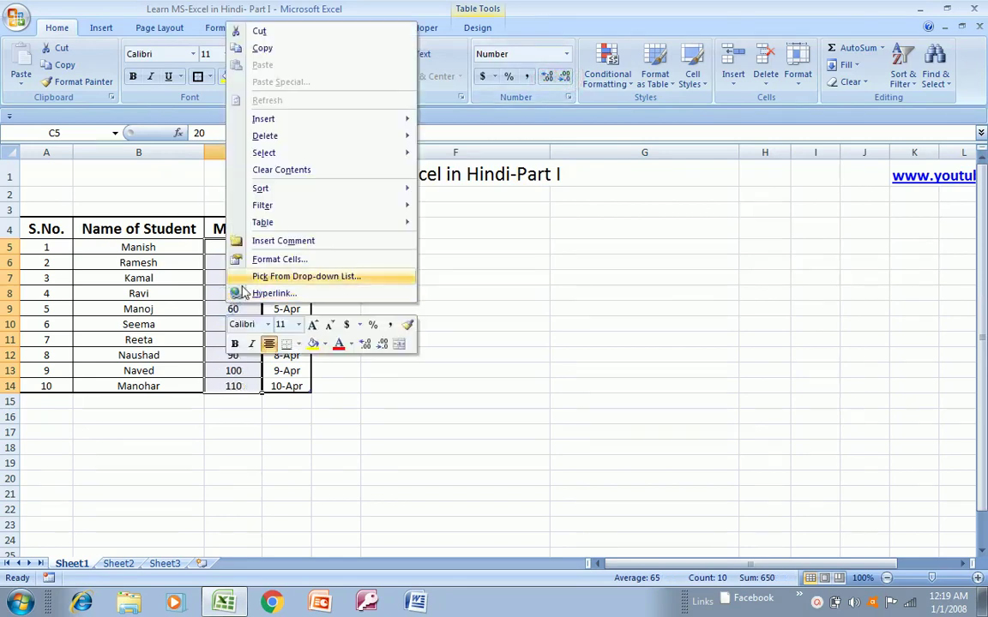
pyautogui.click(240, 260)
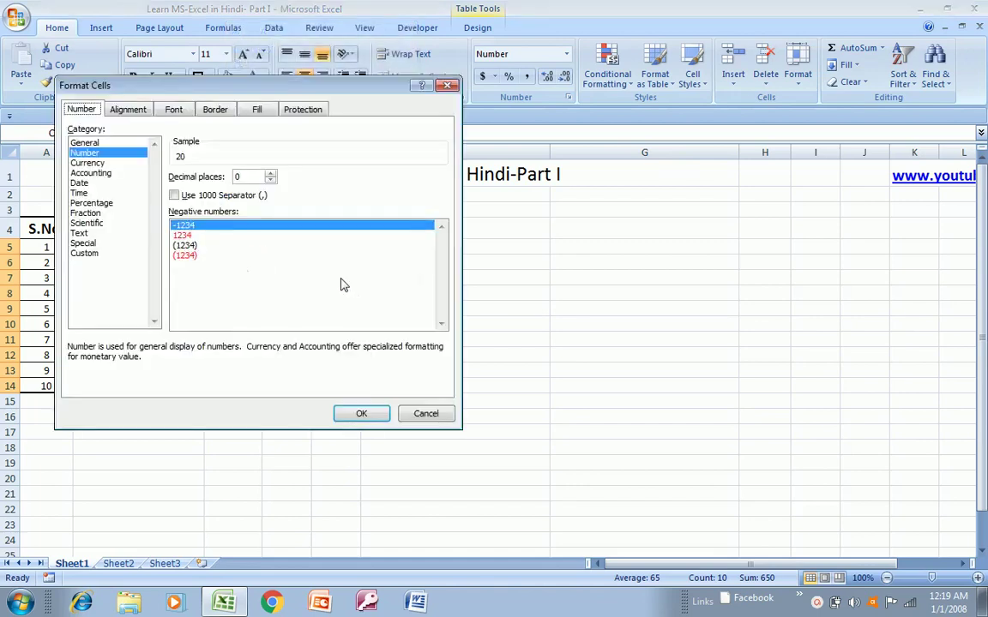
pyautogui.click(87, 163)
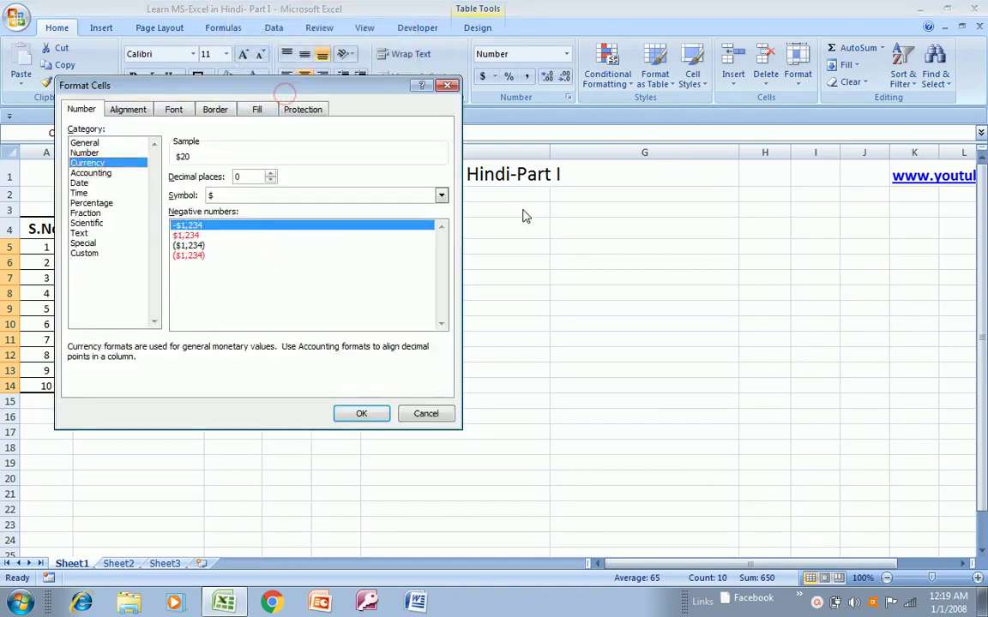
pyautogui.moveTo(368, 90); pyautogui.dragTo(387, 99)
pyautogui.moveTo(532, 184); pyautogui.dragTo(804, 195)
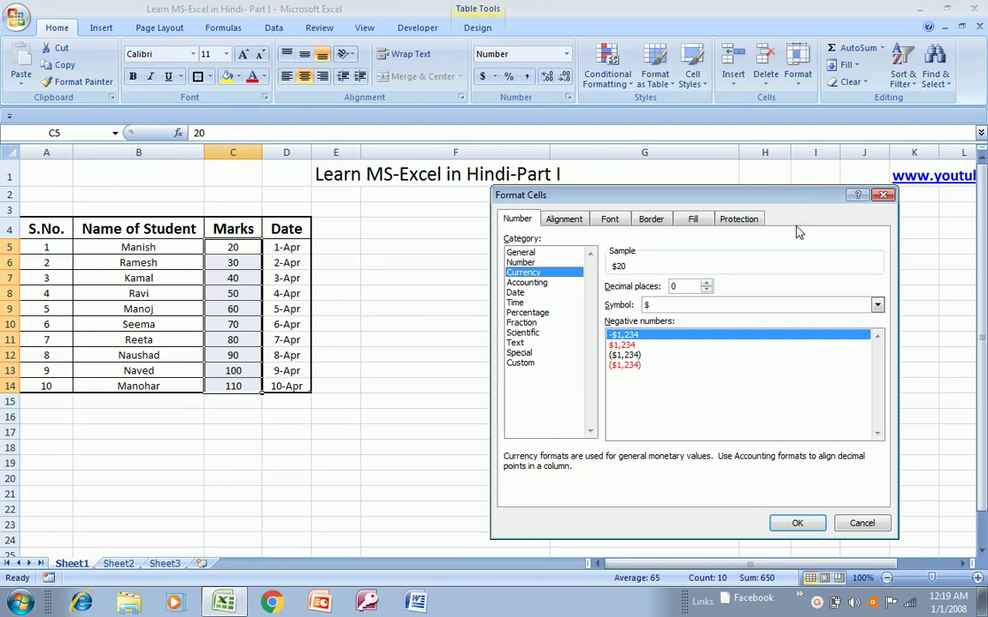
pyautogui.click(877, 305)
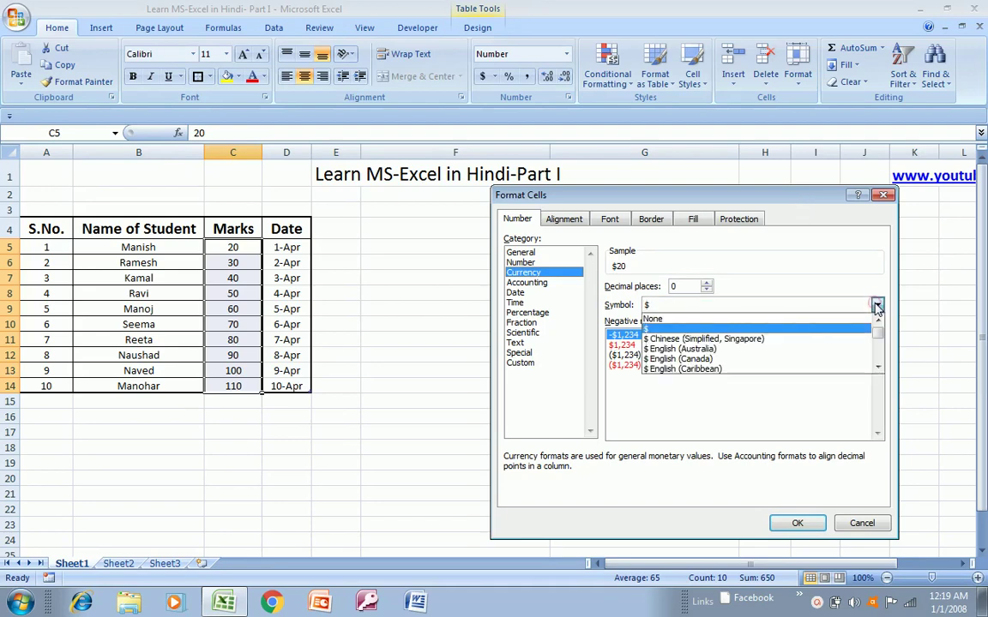
pyautogui.click(671, 330)
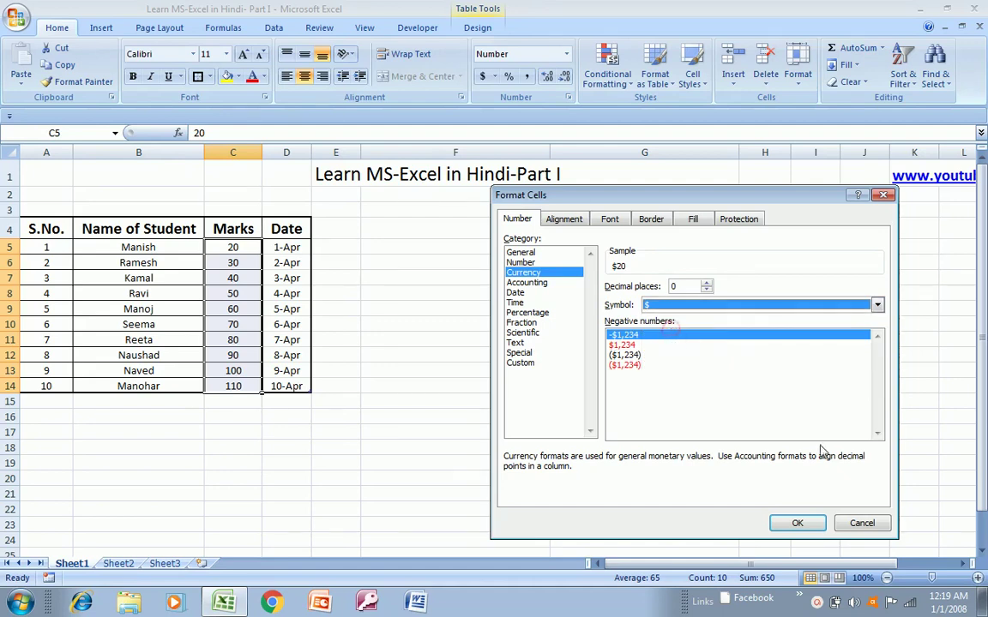
pyautogui.click(807, 525)
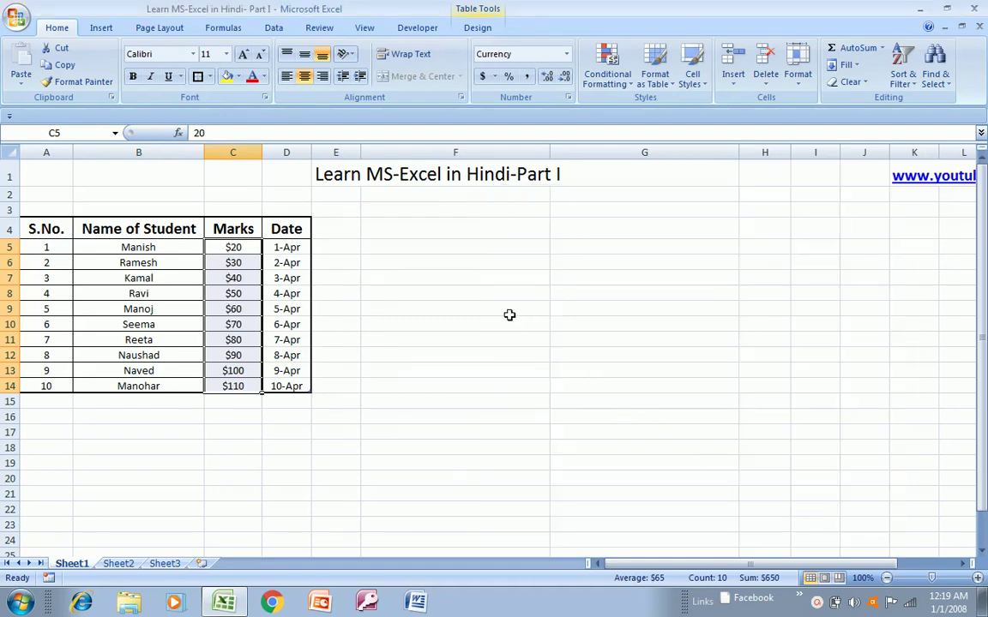
pyautogui.hotkey('ctrl', 'z')
pyautogui.rightClick(248, 304)
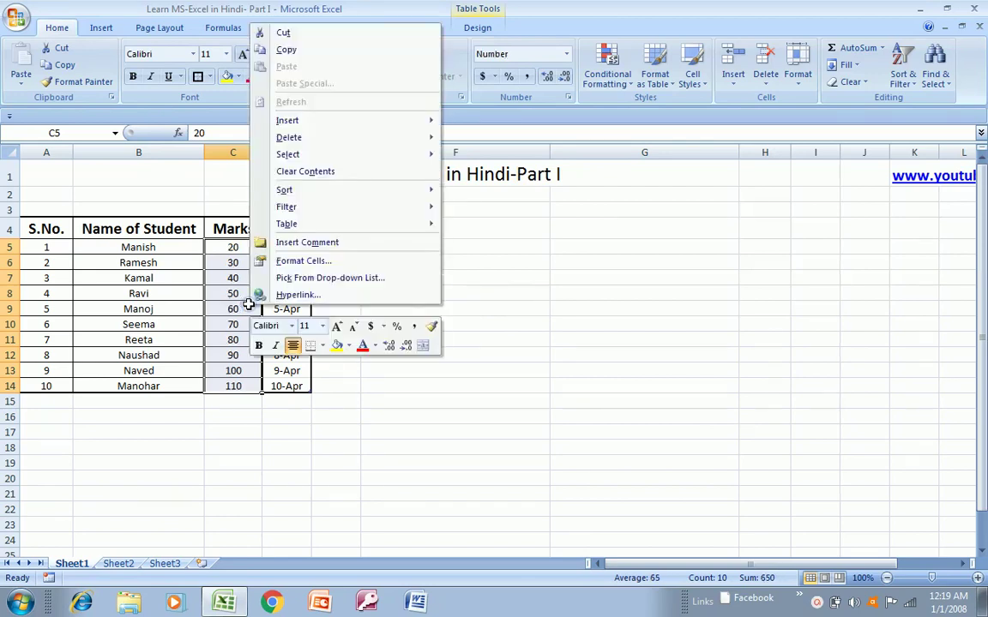
pyautogui.click(296, 261)
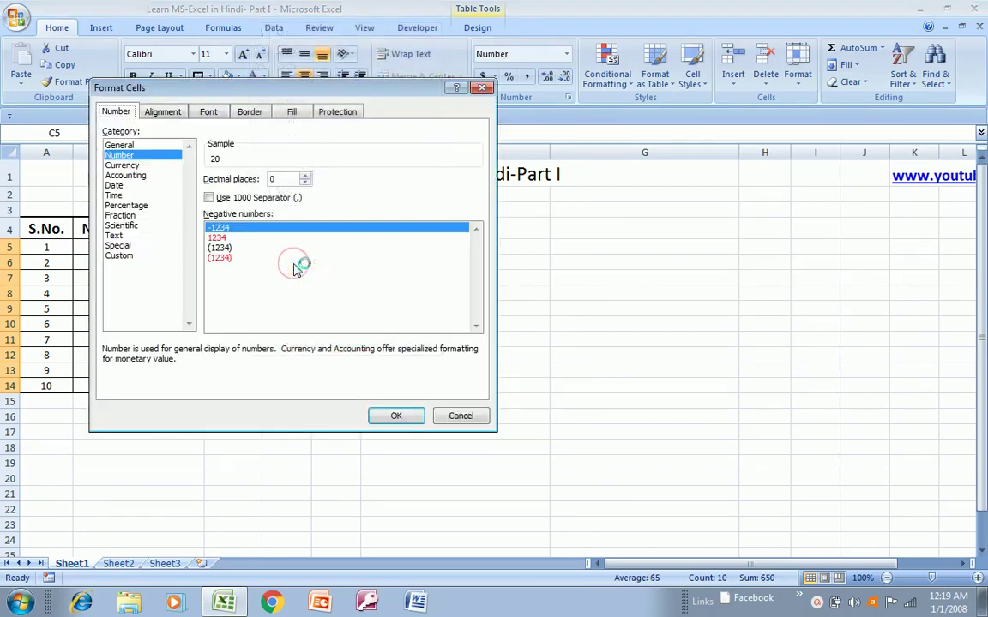
pyautogui.click(129, 176)
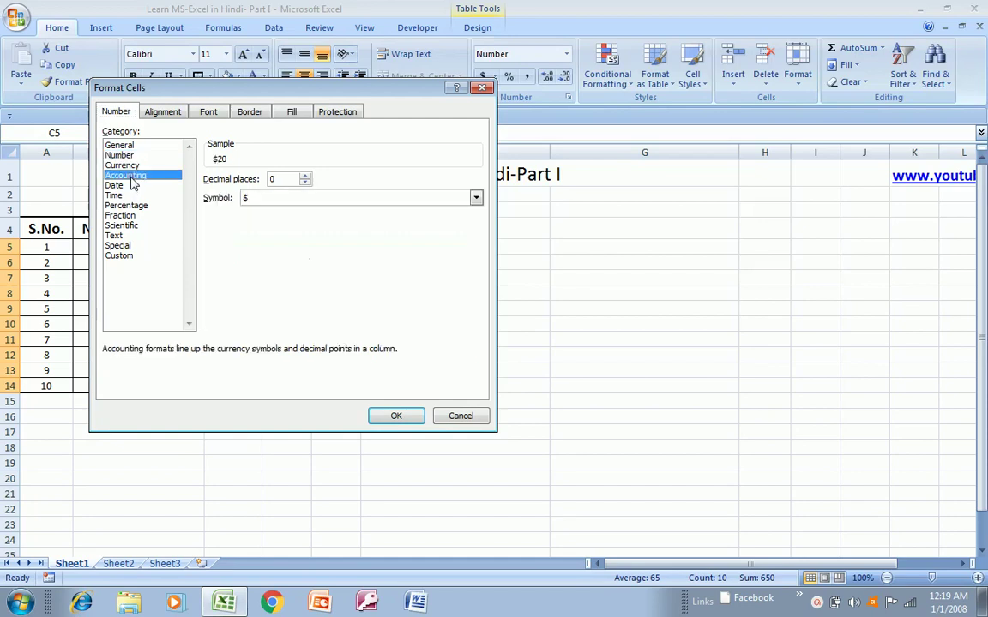
pyautogui.click(475, 198)
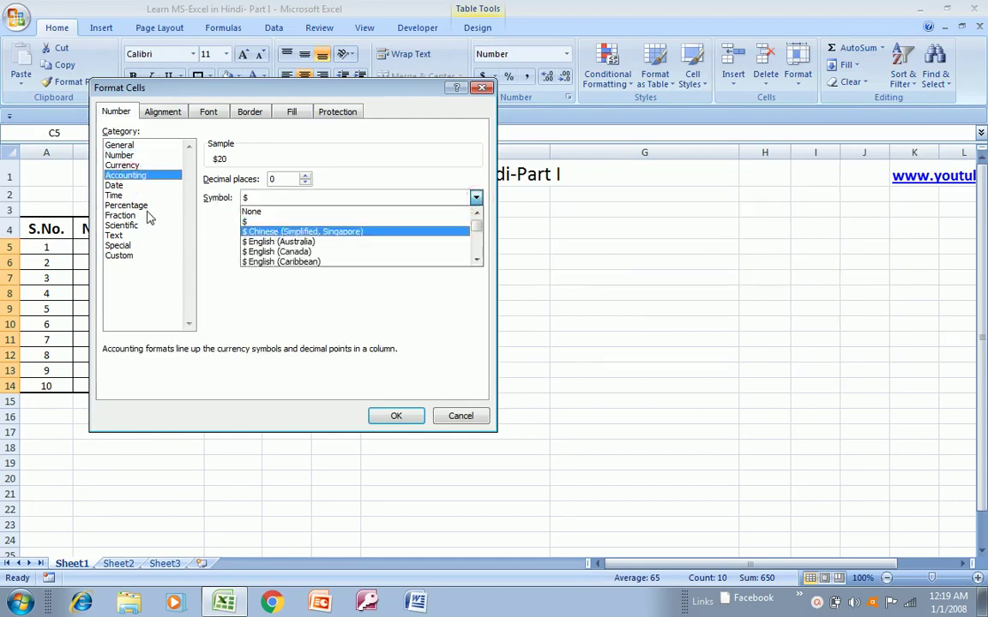
pyautogui.click(124, 188)
pyautogui.click(123, 189)
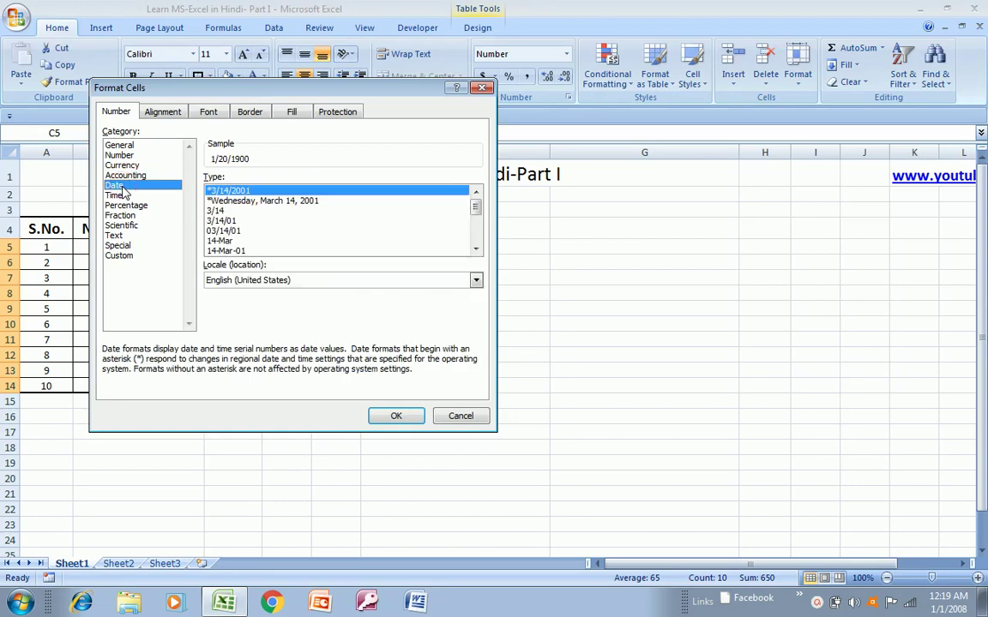
pyautogui.click(118, 196)
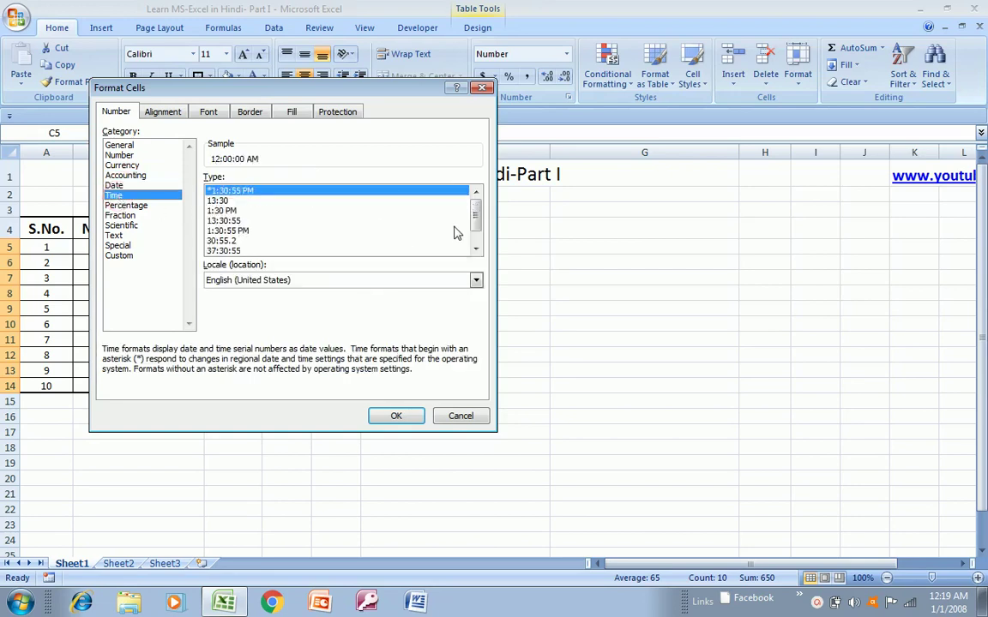
pyautogui.moveTo(475, 224)
pyautogui.mouseDown()
pyautogui.moveTo(475, 247)
pyautogui.moveTo(475, 229)
pyautogui.mouseUp()
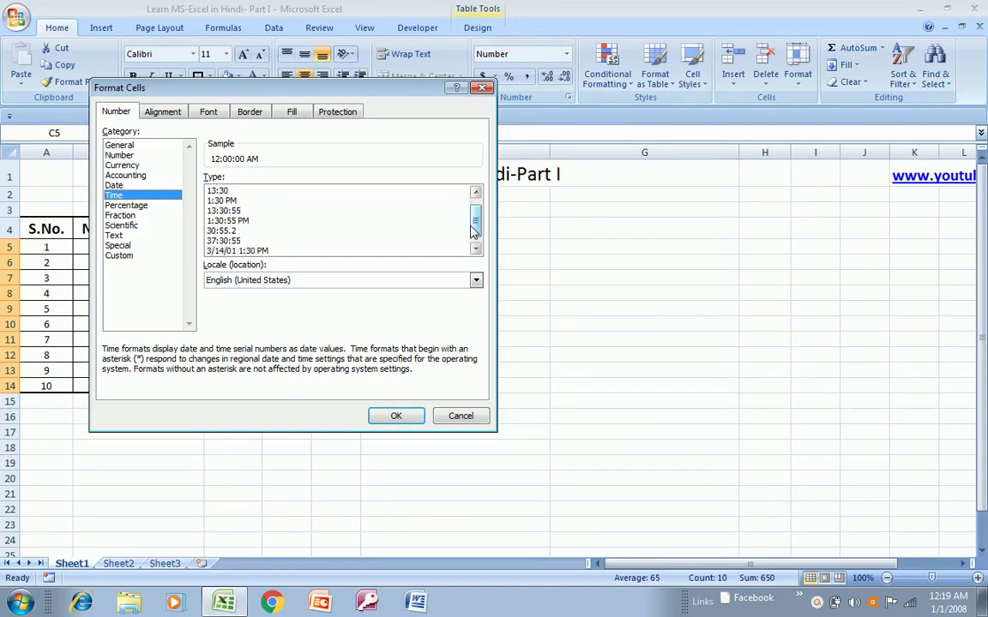
pyautogui.click(476, 282)
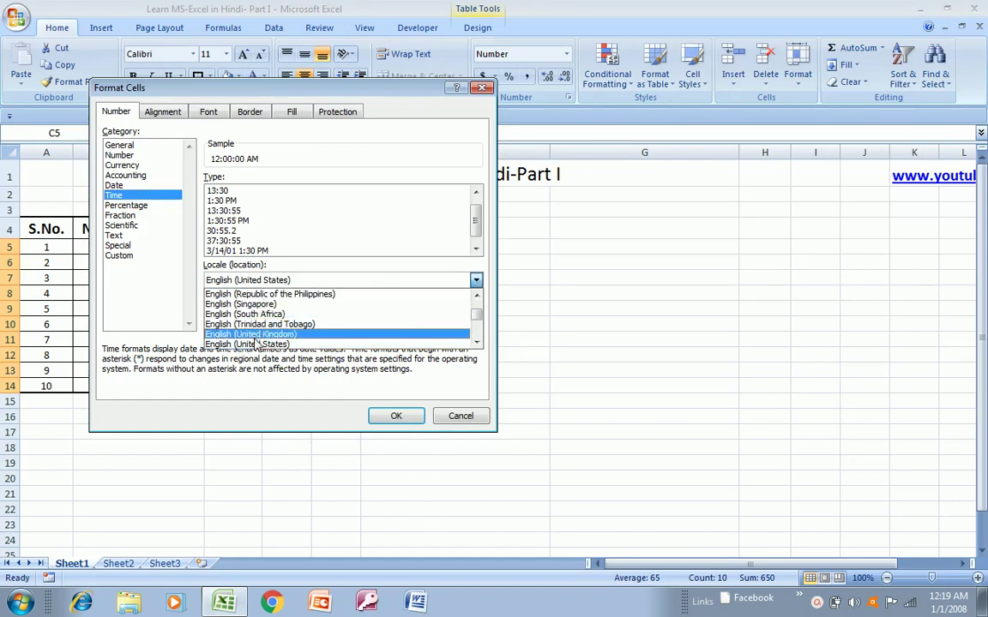
pyautogui.click(120, 206)
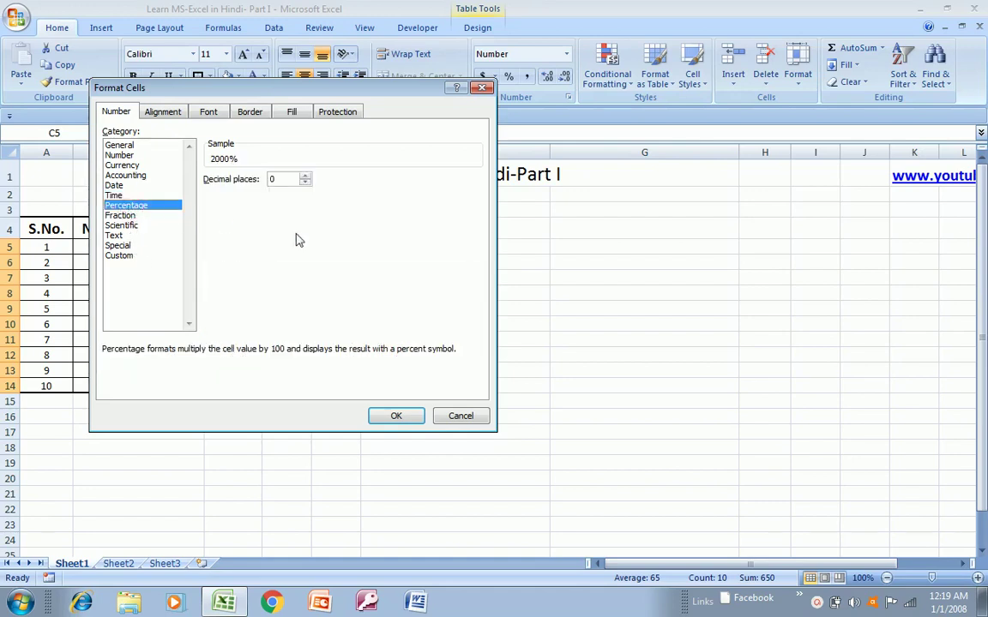
pyautogui.moveTo(352, 91); pyautogui.dragTo(678, 204)
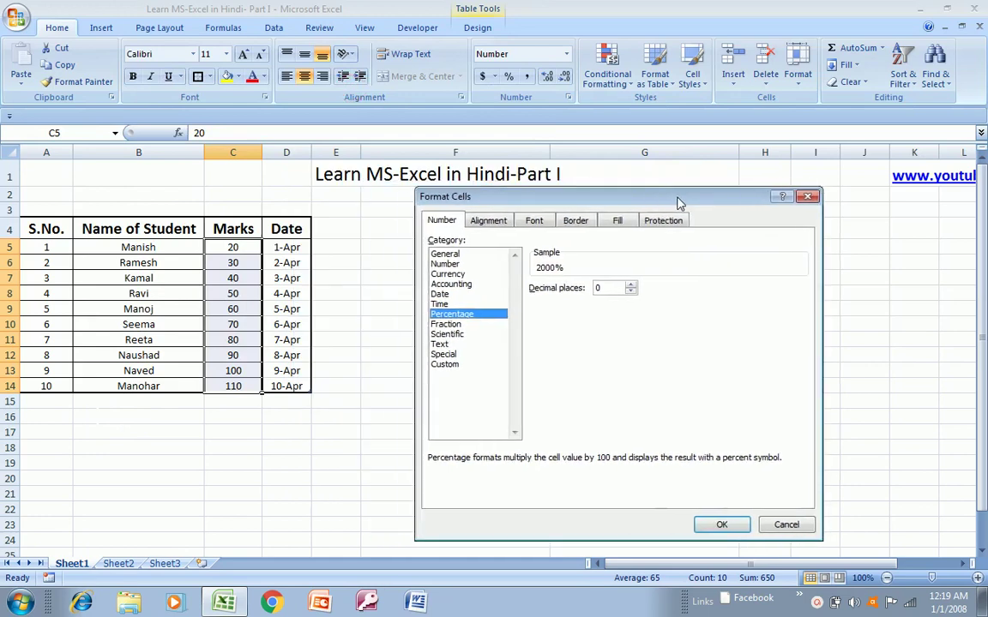
pyautogui.doubleClick(600, 289)
pyautogui.click(722, 525)
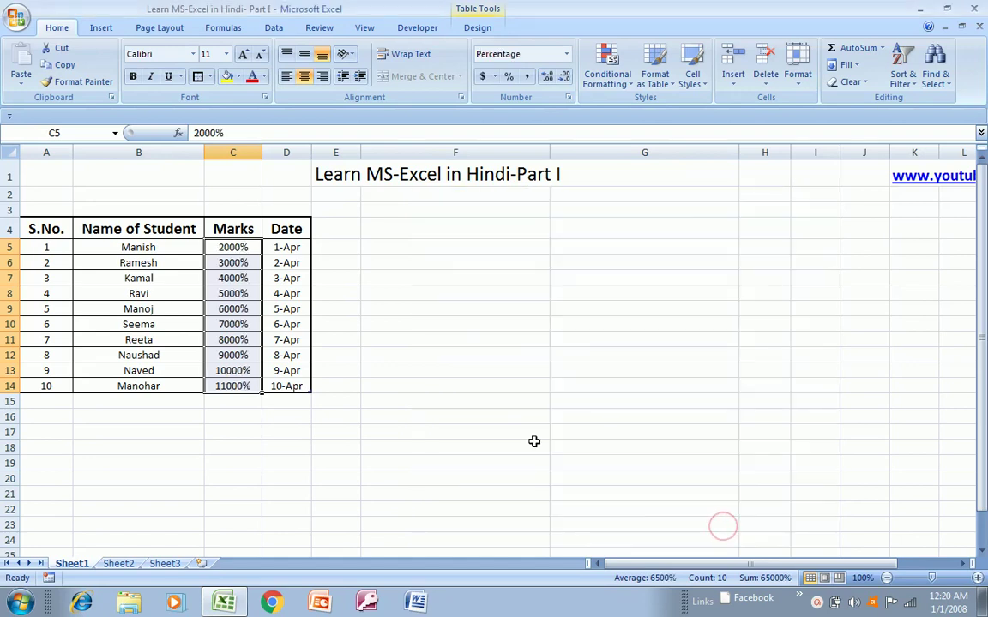
pyautogui.hotkey('ctrl', 'z')
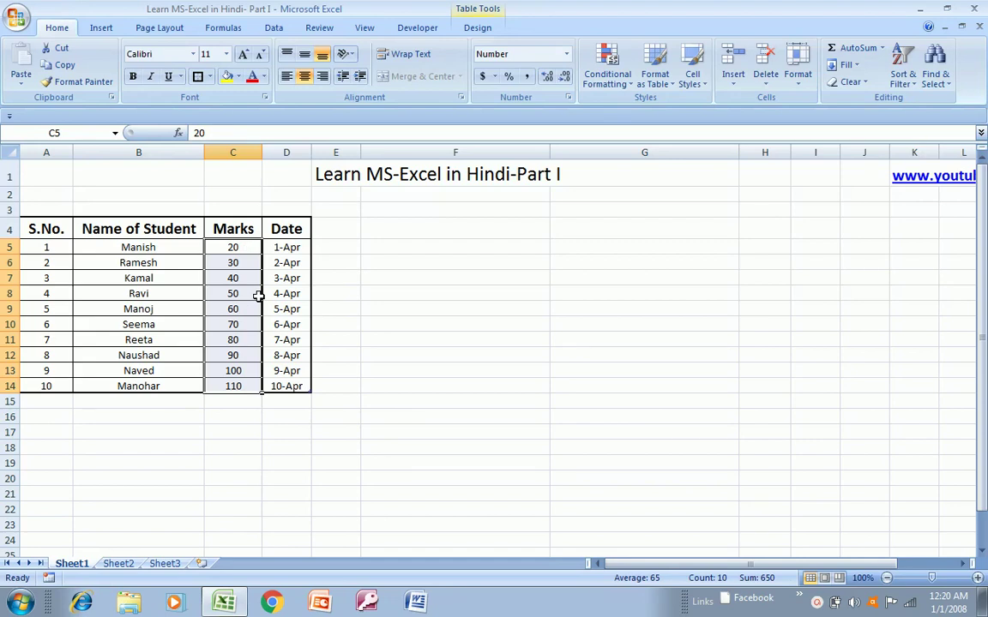
pyautogui.rightClick(258, 295)
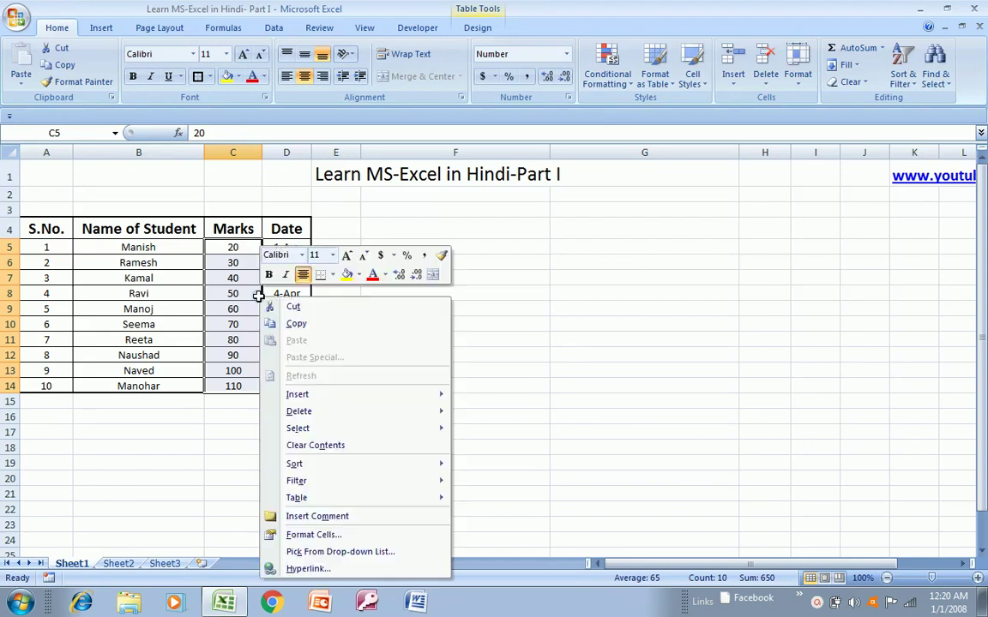
pyautogui.click(293, 534)
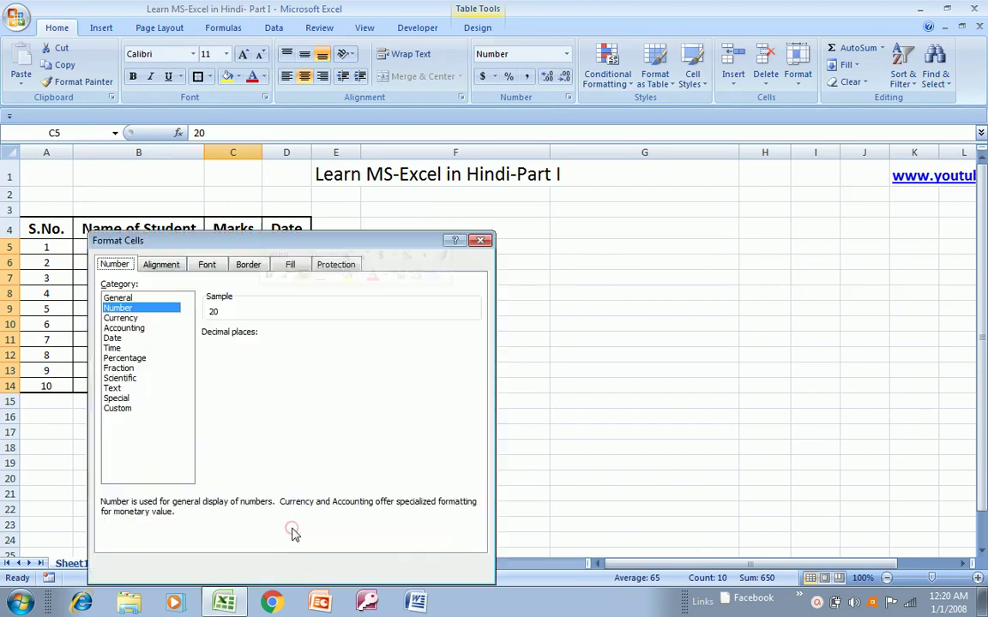
pyautogui.moveTo(370, 241); pyautogui.dragTo(455, 214)
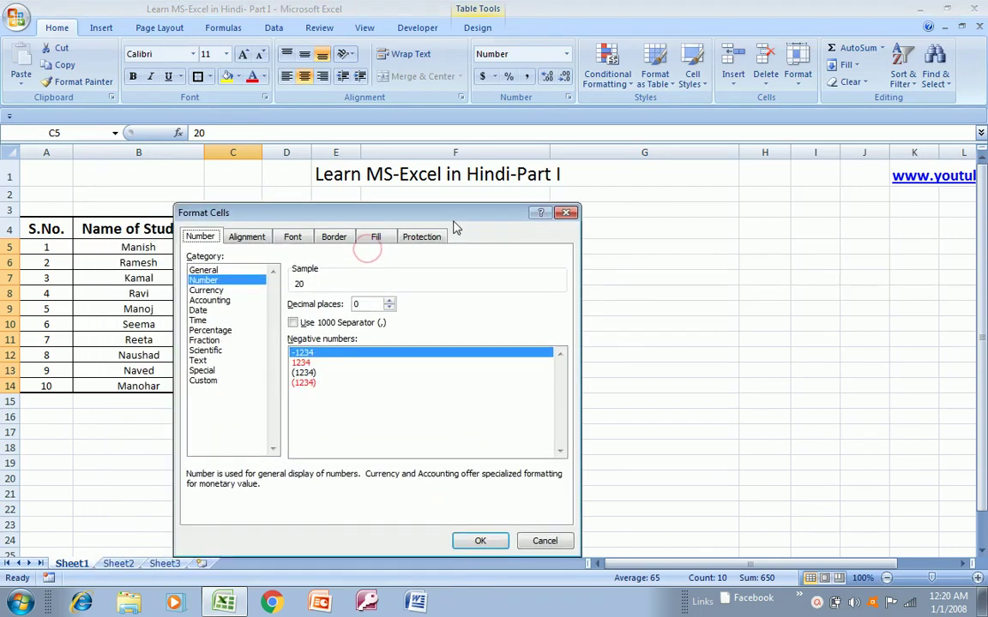
pyautogui.click(205, 340)
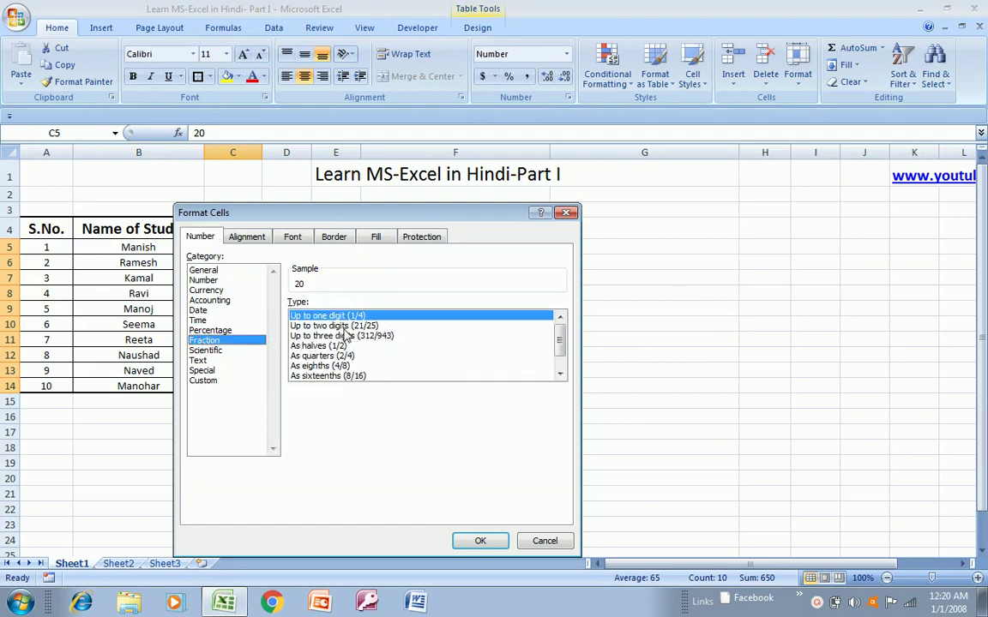
pyautogui.click(213, 351)
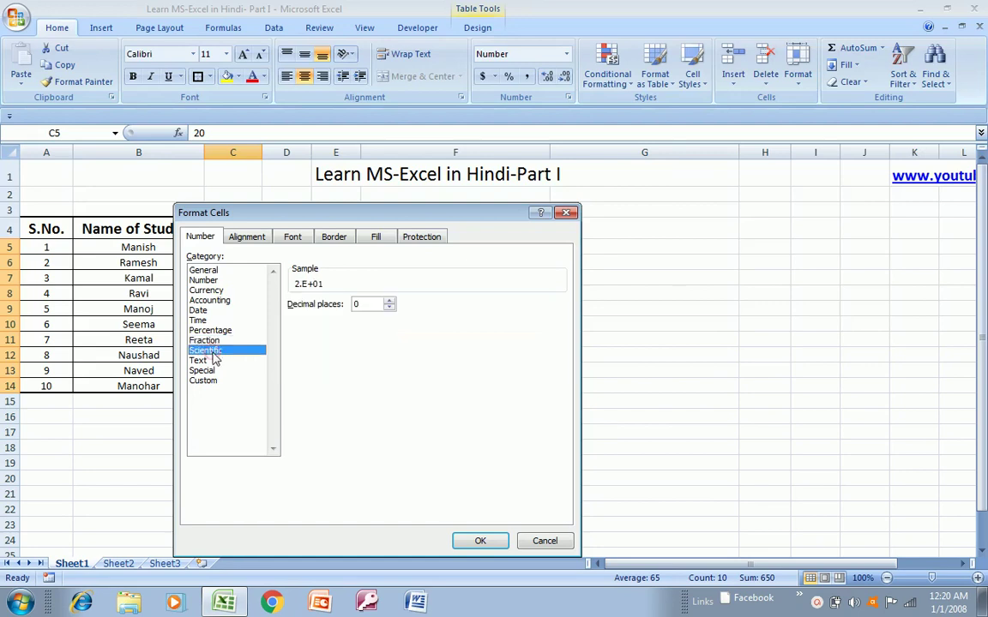
pyautogui.click(203, 369)
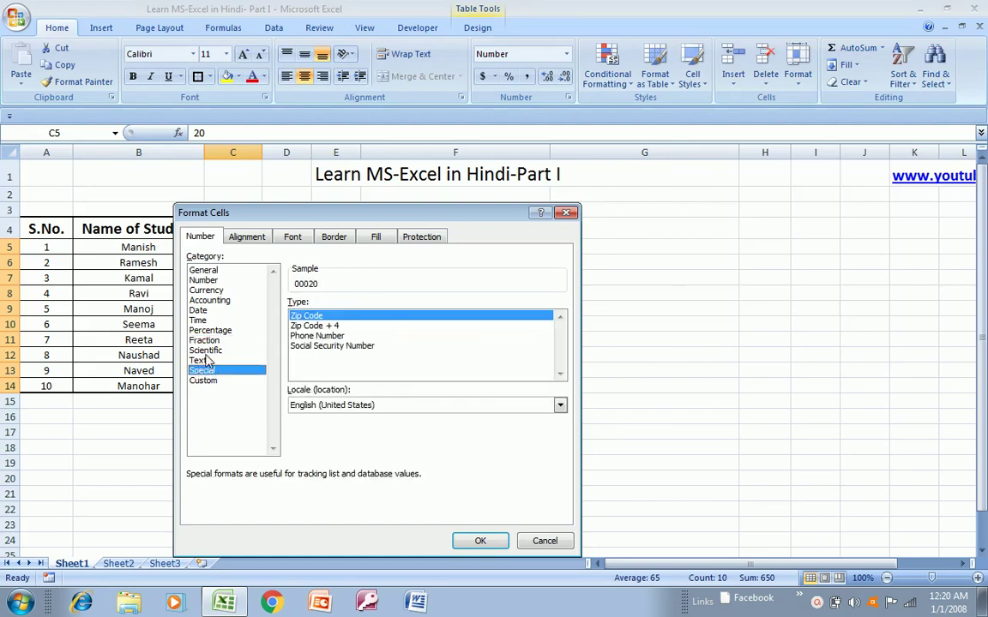
pyautogui.click(205, 353)
pyautogui.click(203, 372)
pyautogui.click(205, 383)
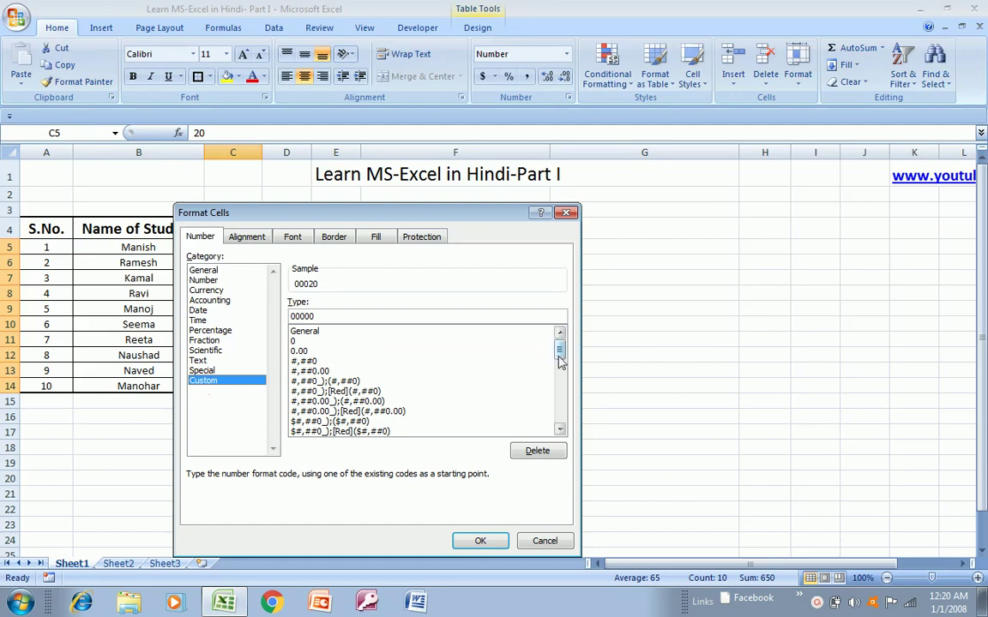
pyautogui.moveTo(559, 357)
pyautogui.mouseDown()
pyautogui.moveTo(557, 421)
pyautogui.moveTo(555, 360)
pyautogui.mouseUp()
pyautogui.click(543, 542)
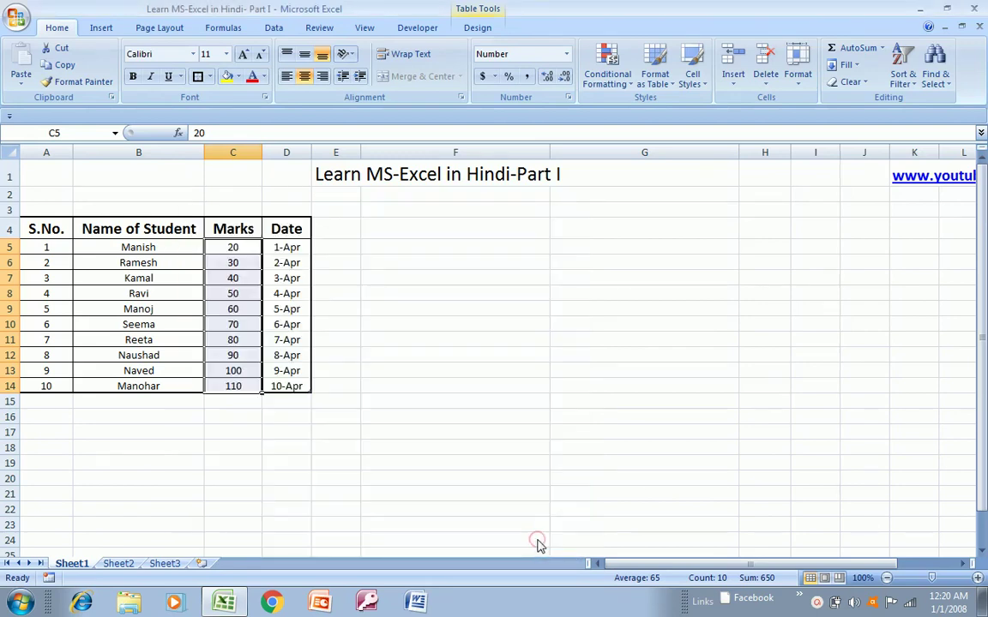
pyautogui.click(340, 229)
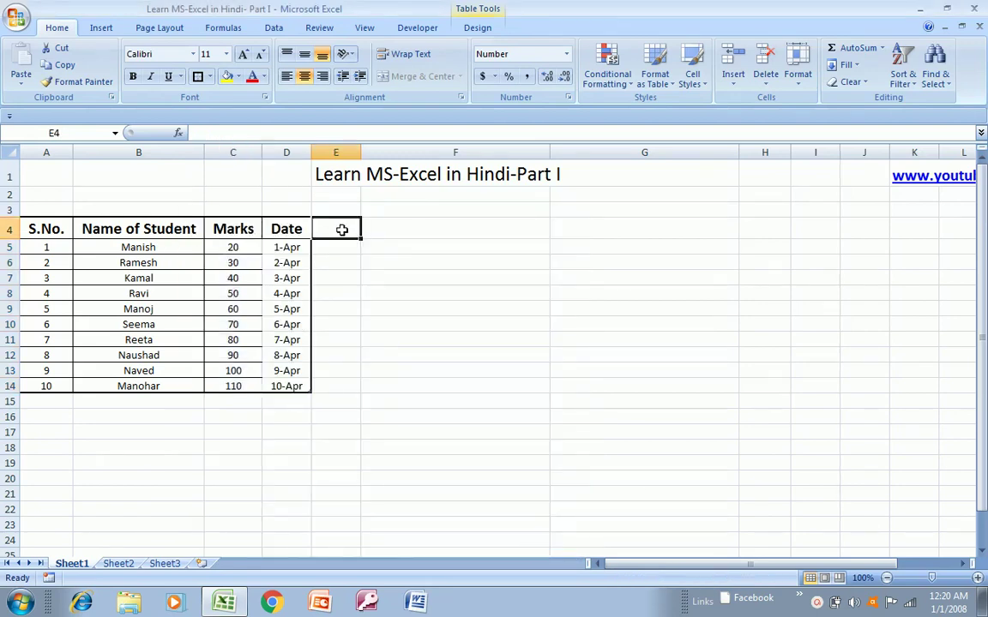
pyautogui.click(243, 231)
pyautogui.press('Down')
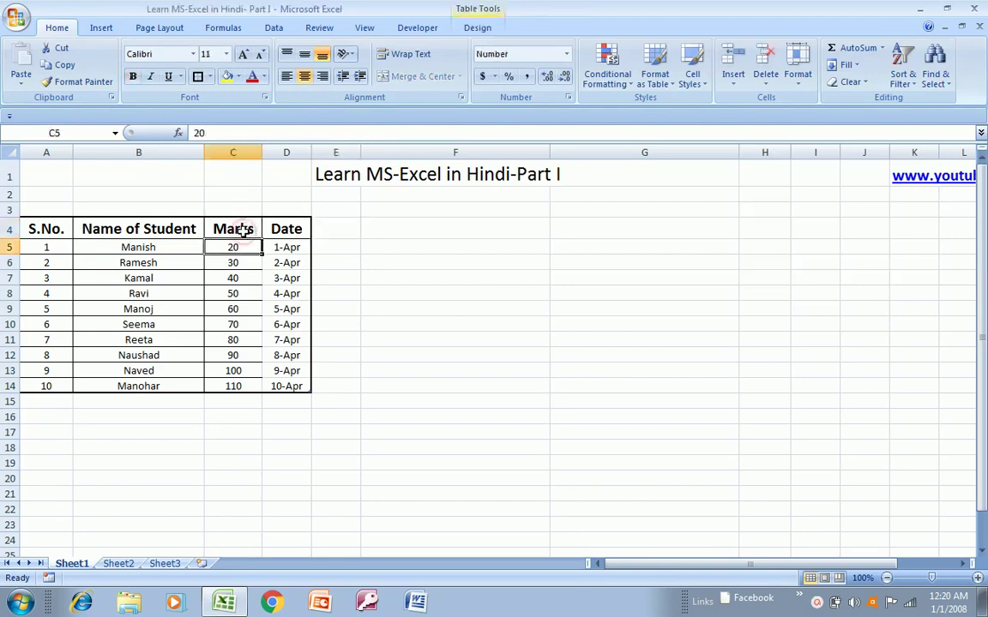
pyautogui.hotkey('ctrl', 'shift', 'Down')
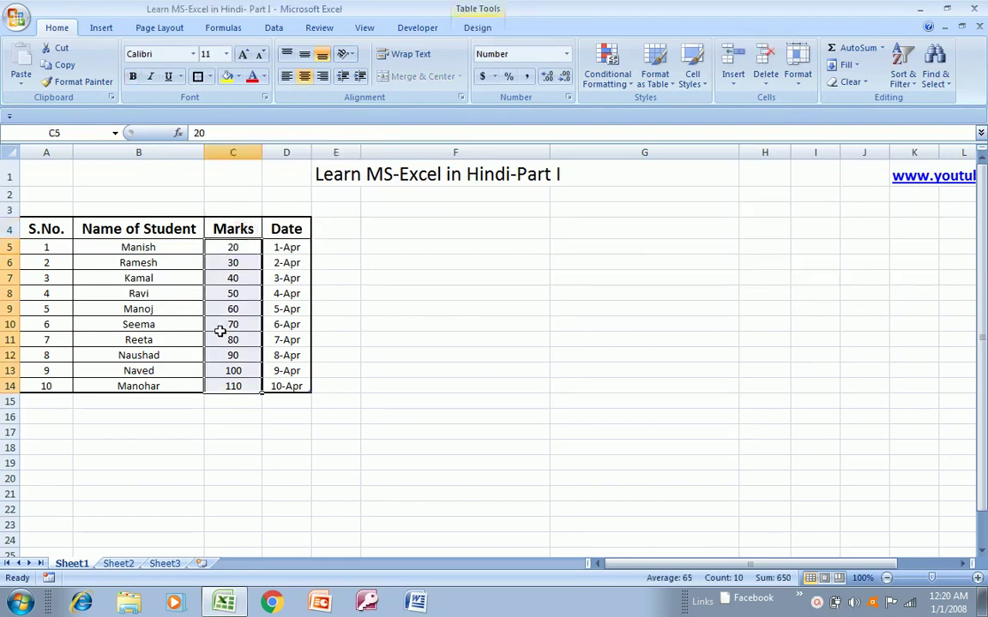
pyautogui.rightClick(221, 332)
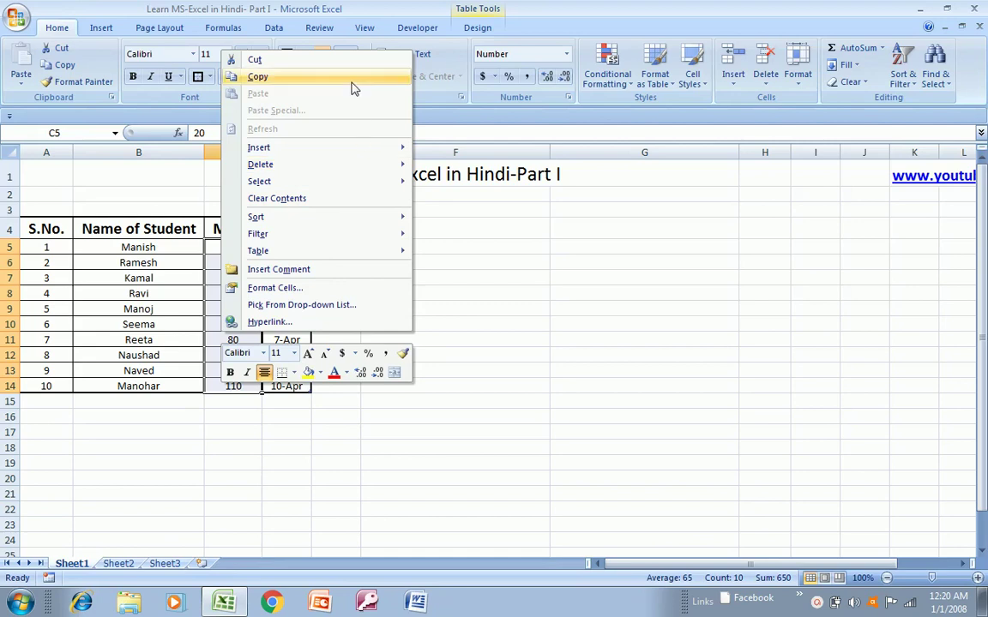
pyautogui.moveTo(311, 165)
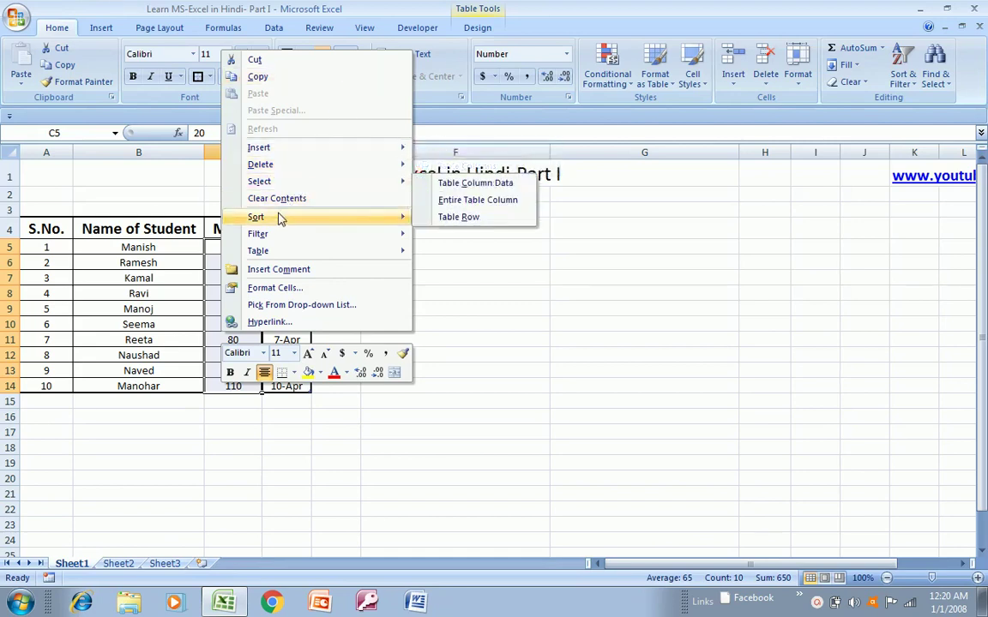
pyautogui.moveTo(278, 221)
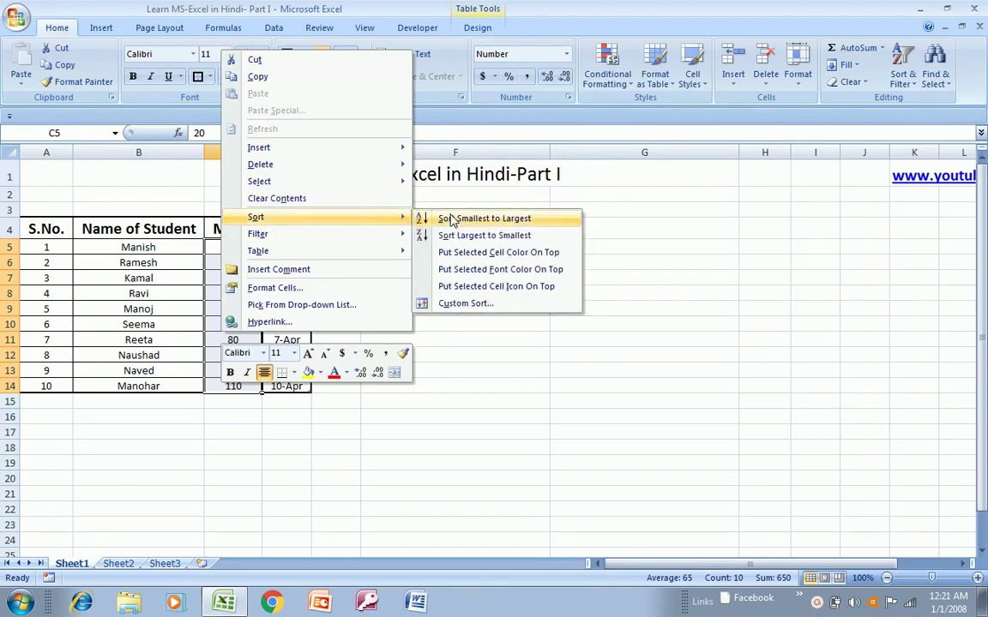
pyautogui.click(451, 220)
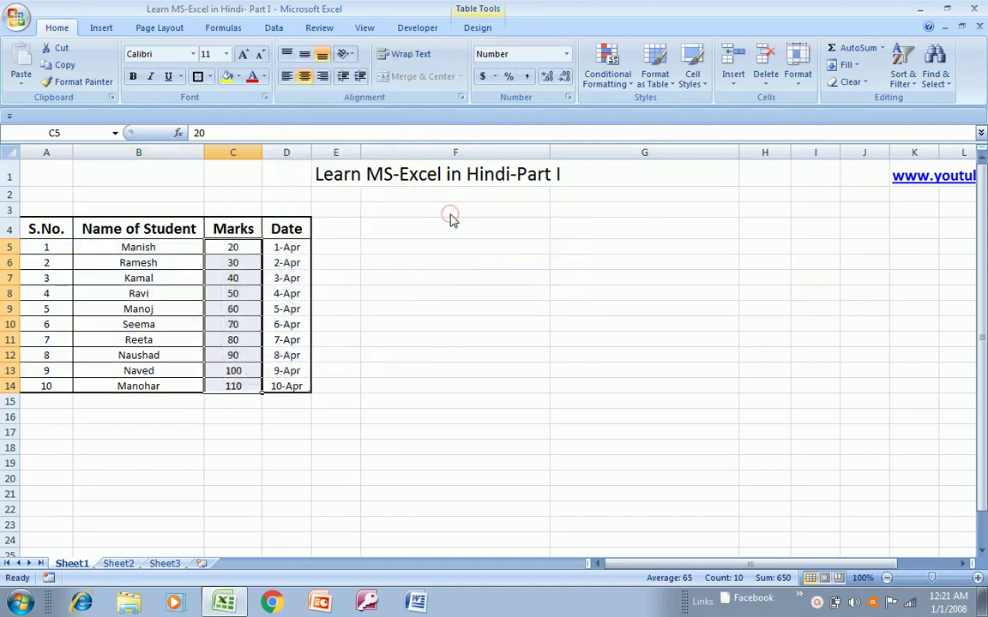
pyautogui.hotkey('ctrl', 'a')
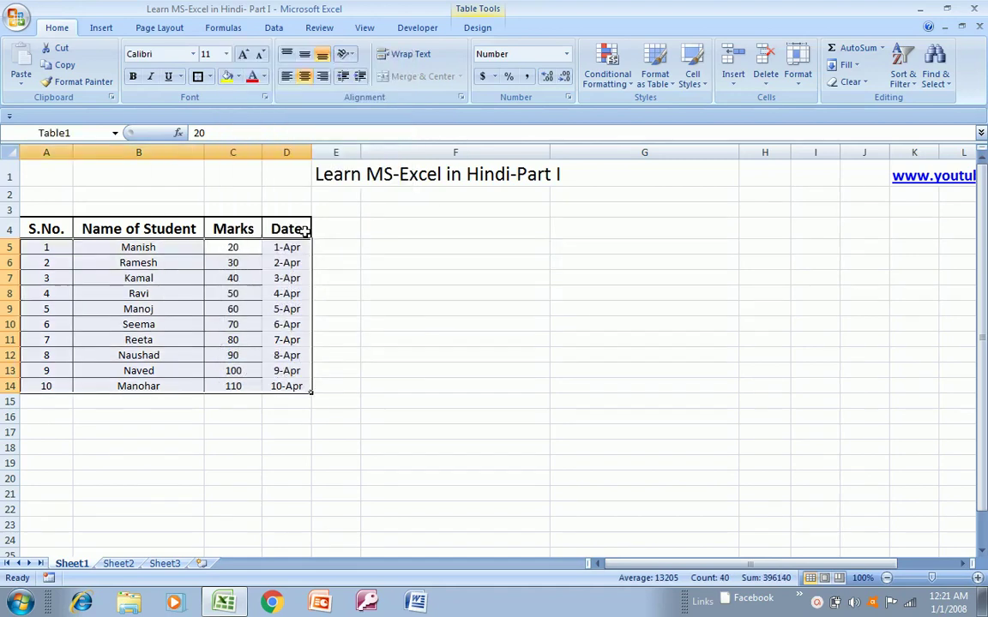
pyautogui.click(230, 246)
pyautogui.rightClick(230, 248)
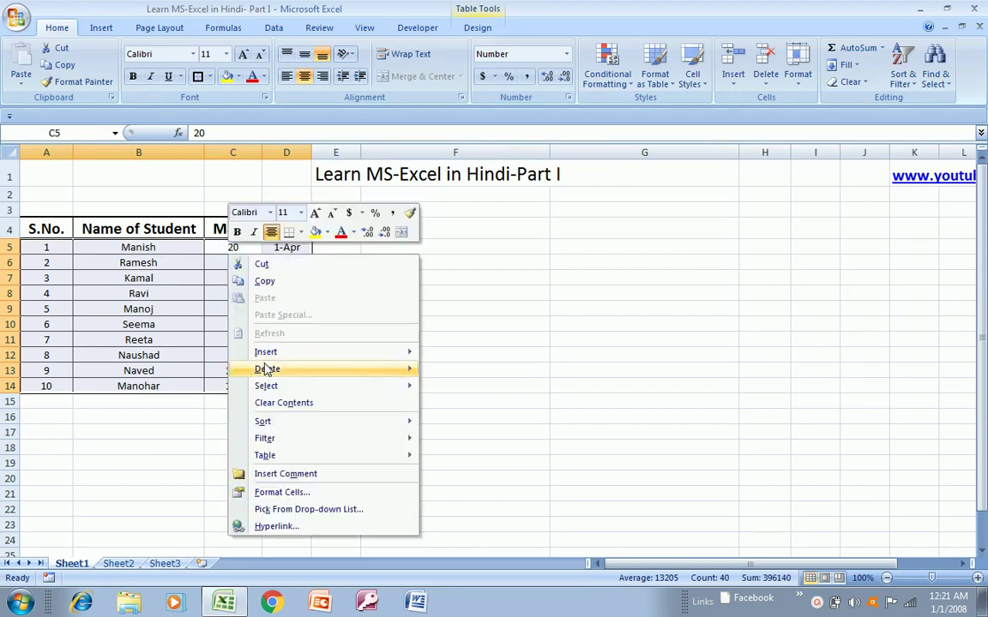
pyautogui.click(269, 474)
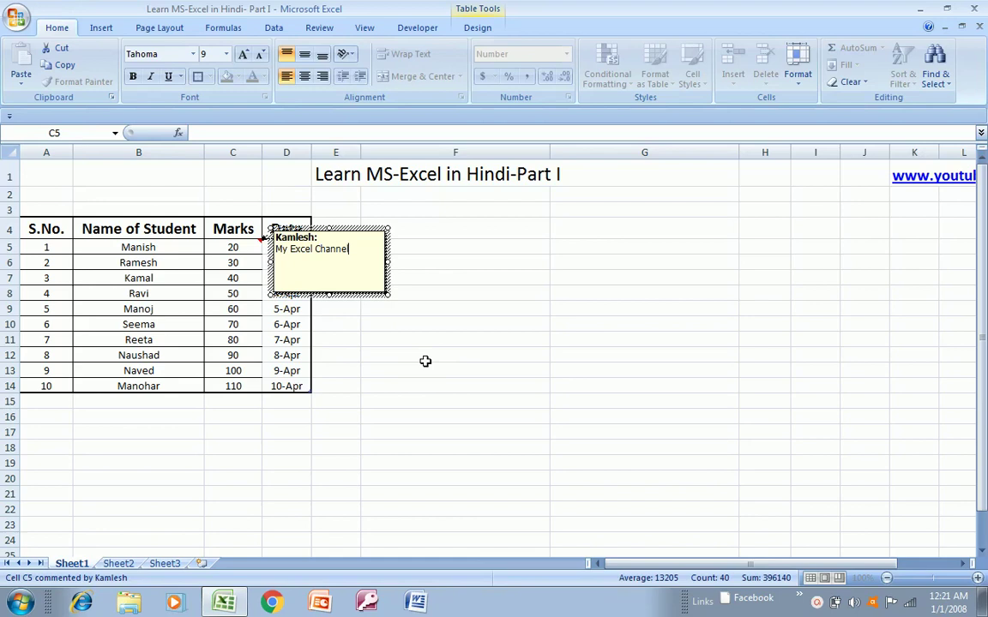
pyautogui.click(500, 232)
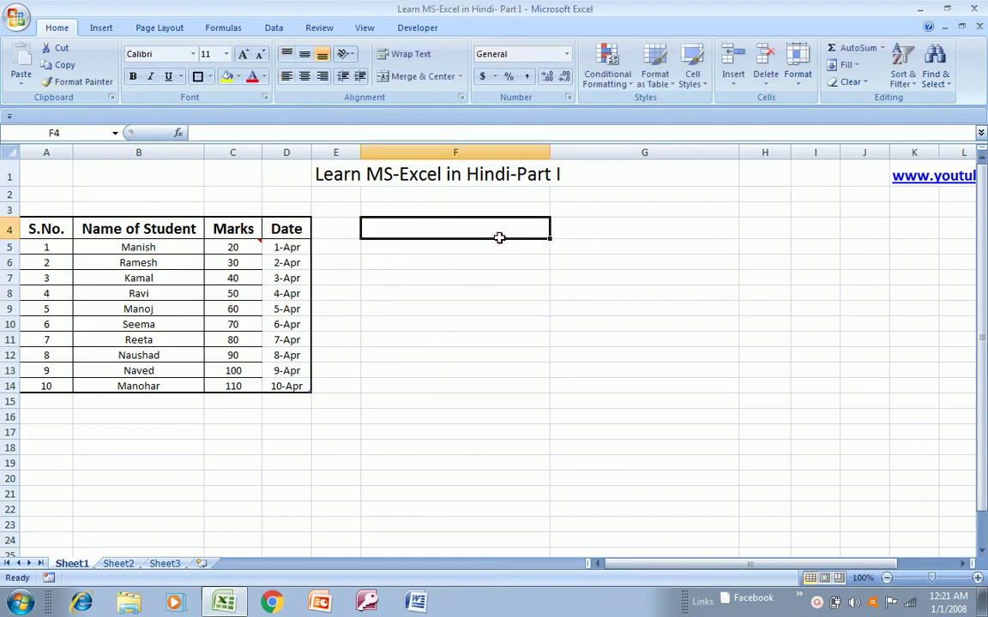
pyautogui.moveTo(256, 252)
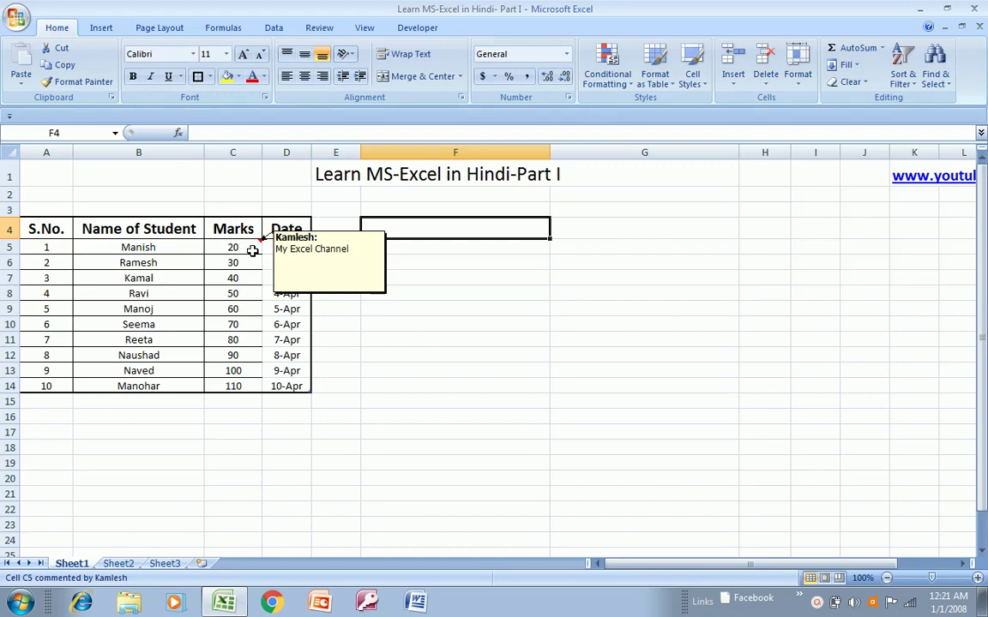
pyautogui.click(252, 251)
pyautogui.rightClick(253, 249)
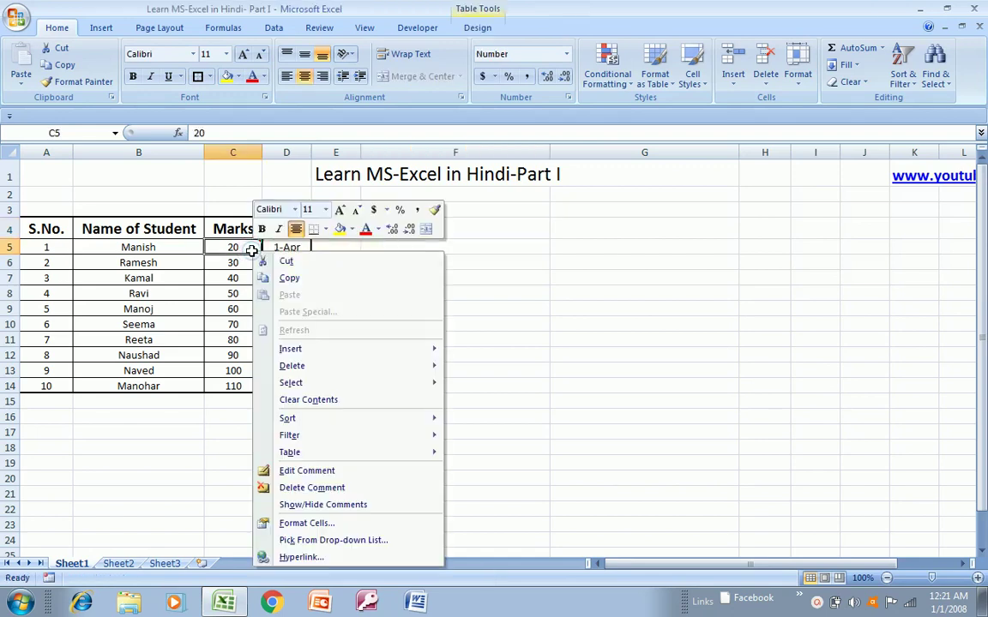
pyautogui.click(301, 470)
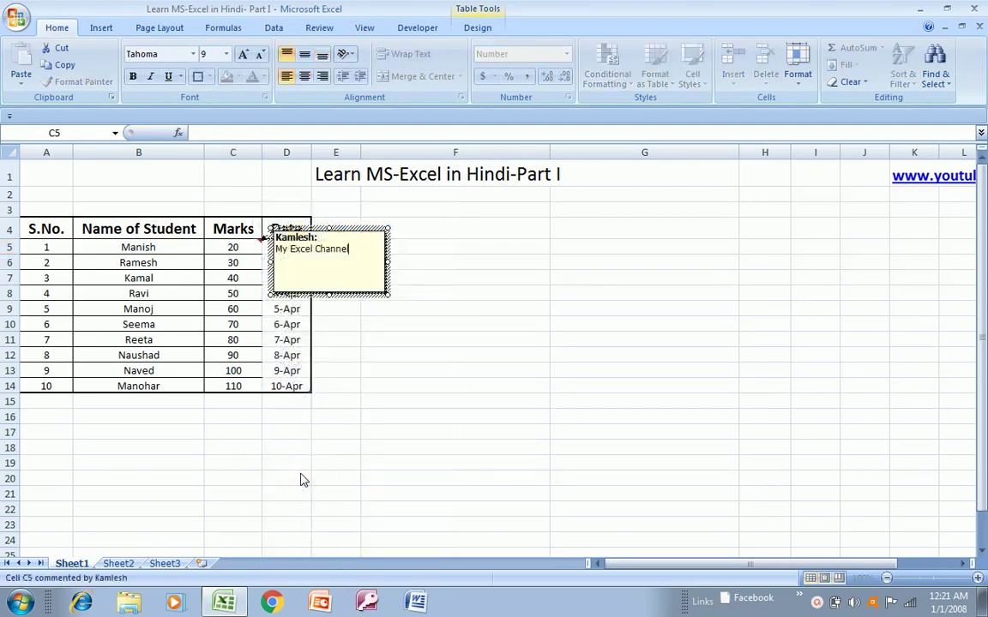
pyautogui.click(415, 251)
pyautogui.rightClick(250, 244)
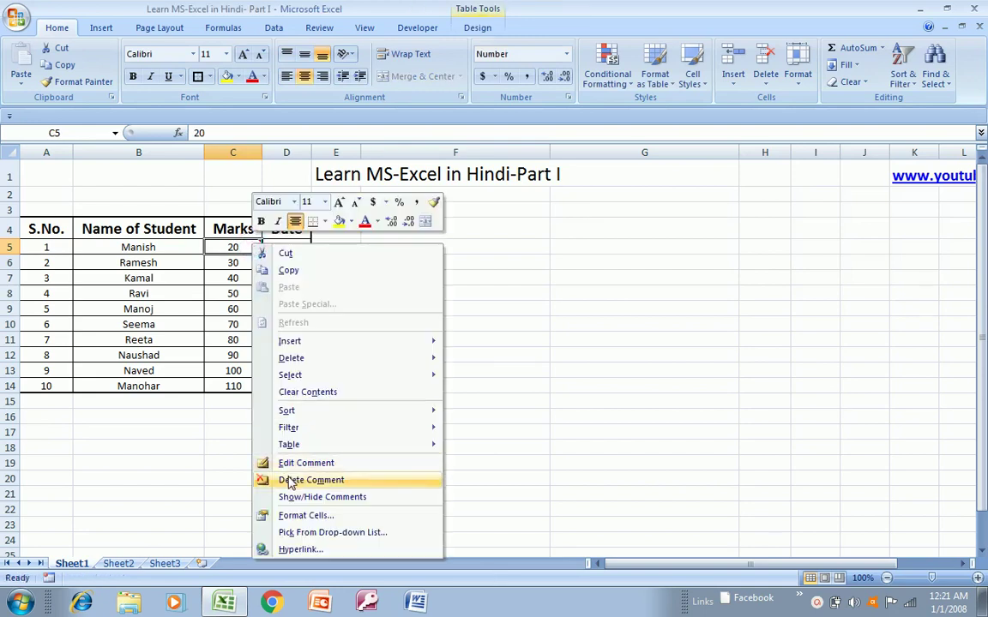
pyautogui.click(290, 482)
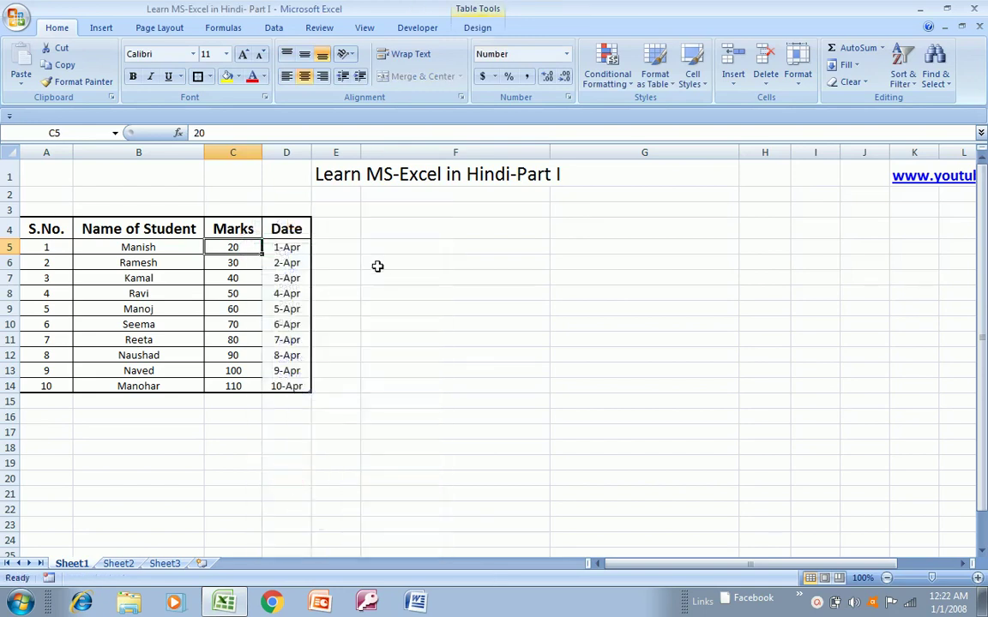
pyautogui.click(367, 258)
pyautogui.click(256, 247)
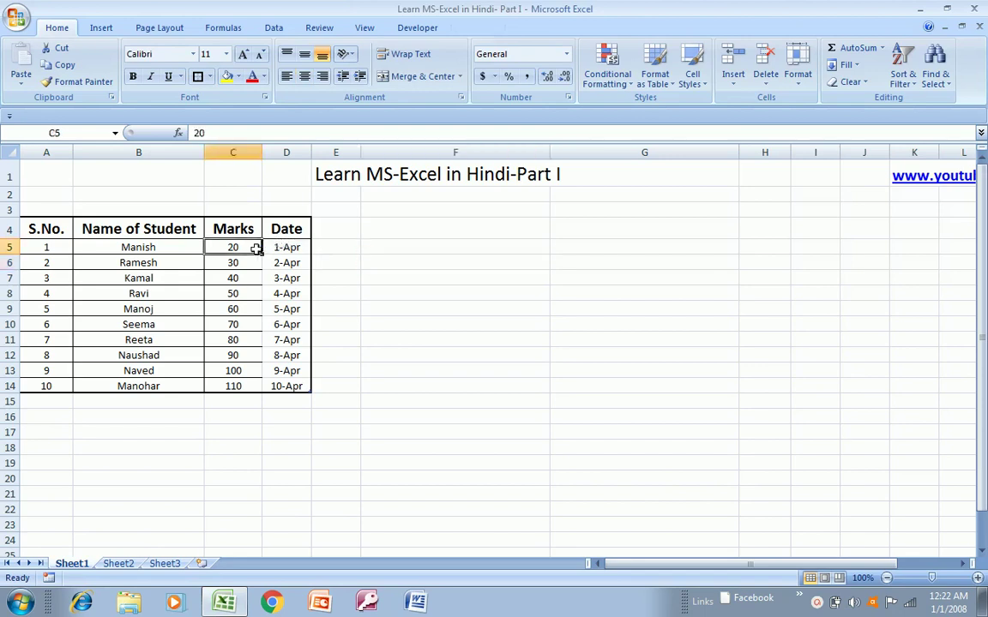
pyautogui.hotkey('ctrl', 'shift', 'Down')
pyautogui.rightClick(220, 313)
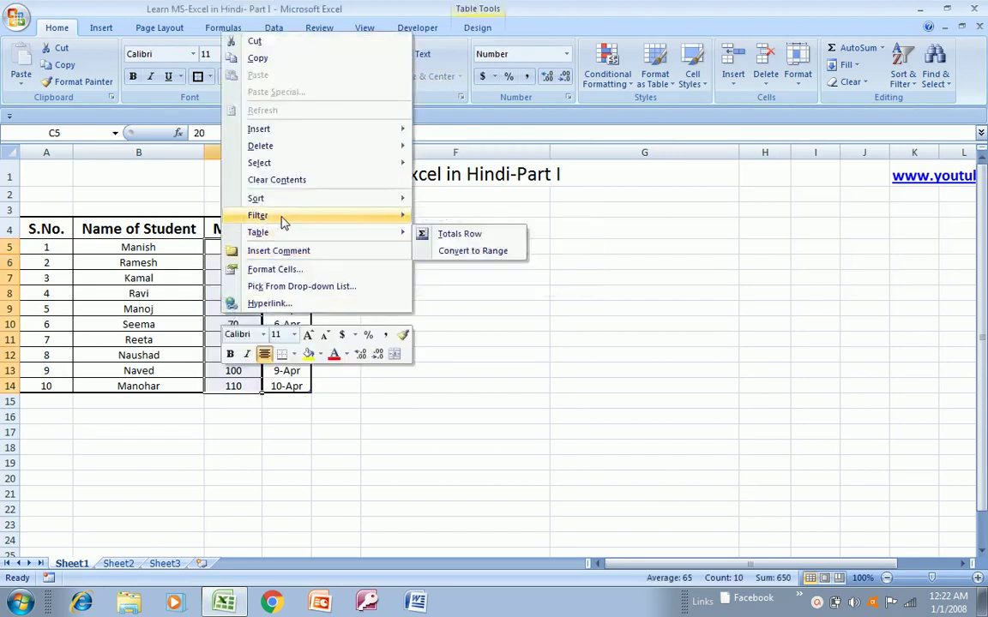
pyautogui.moveTo(287, 221)
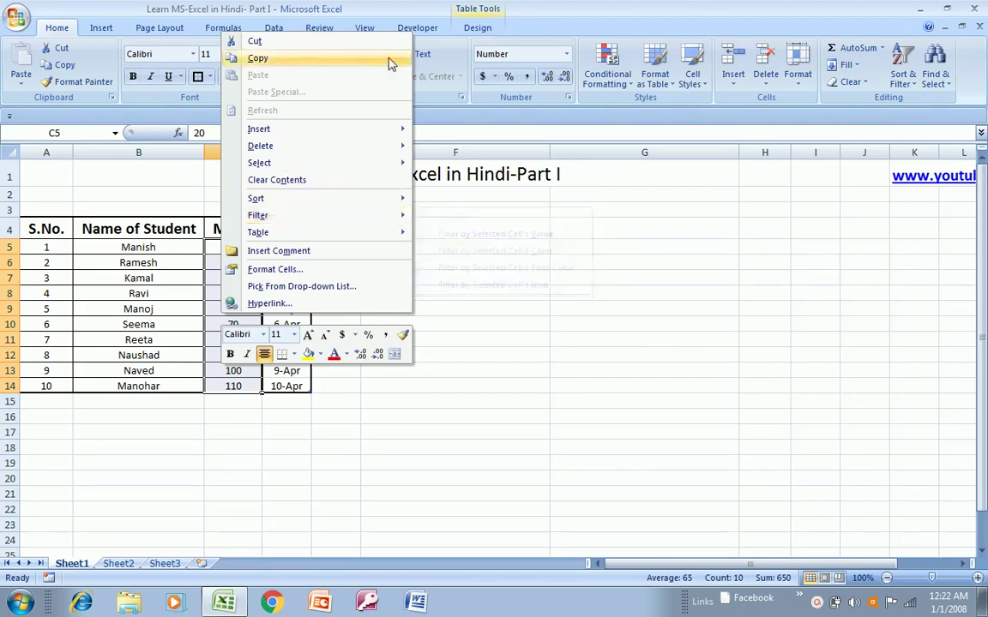
pyautogui.moveTo(308, 239)
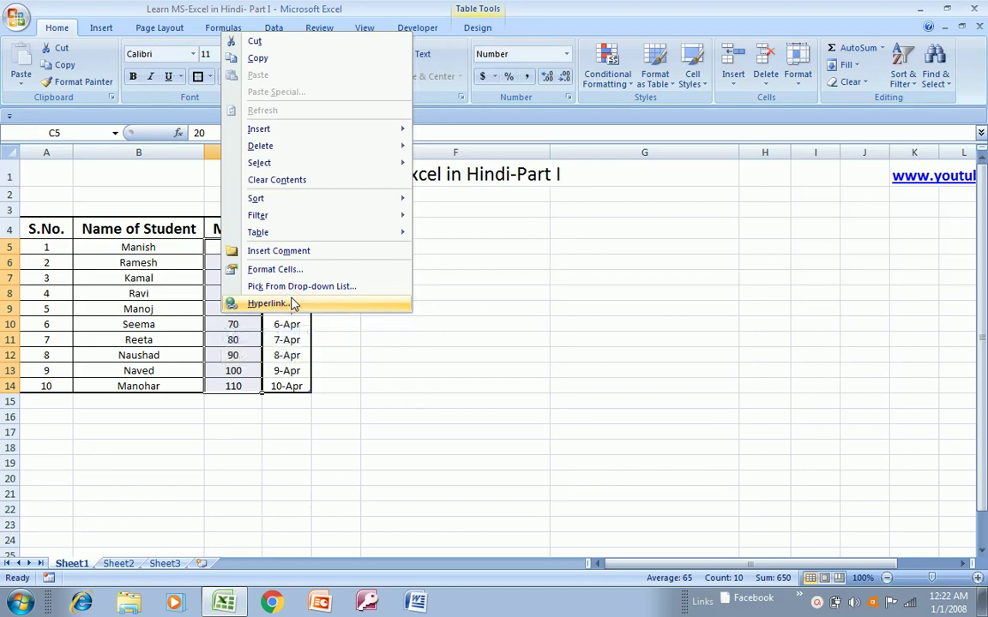
pyautogui.click(291, 304)
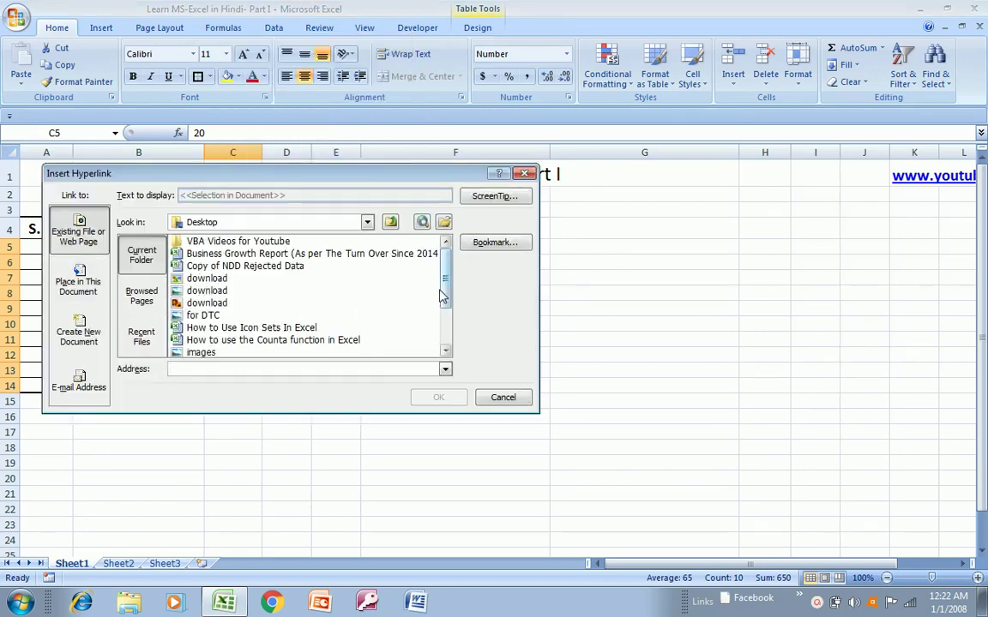
pyautogui.scroll(-2, 442, 291)
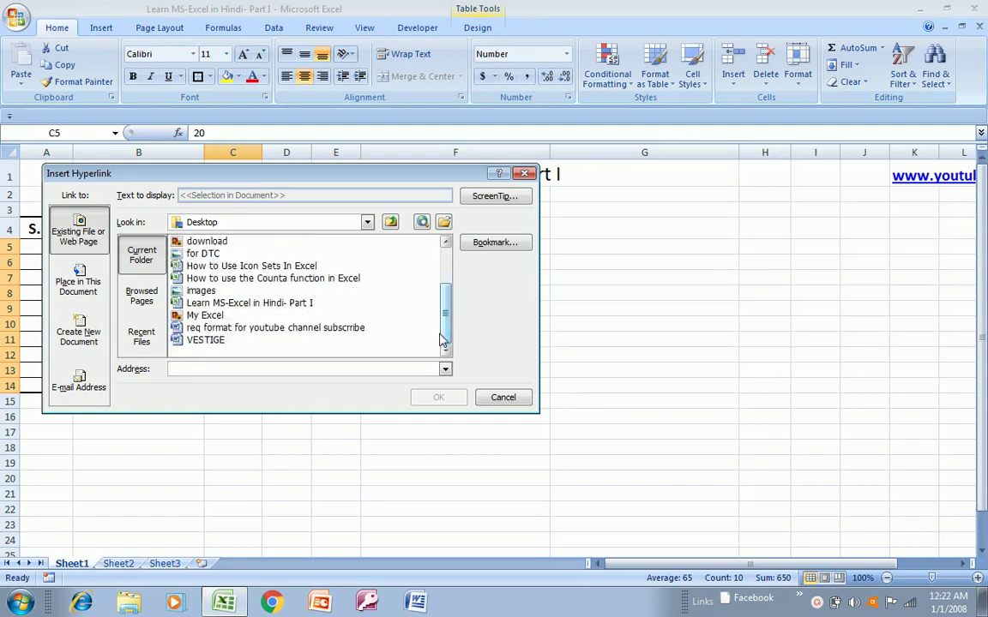
pyautogui.press('Escape')
pyautogui.click(575, 311)
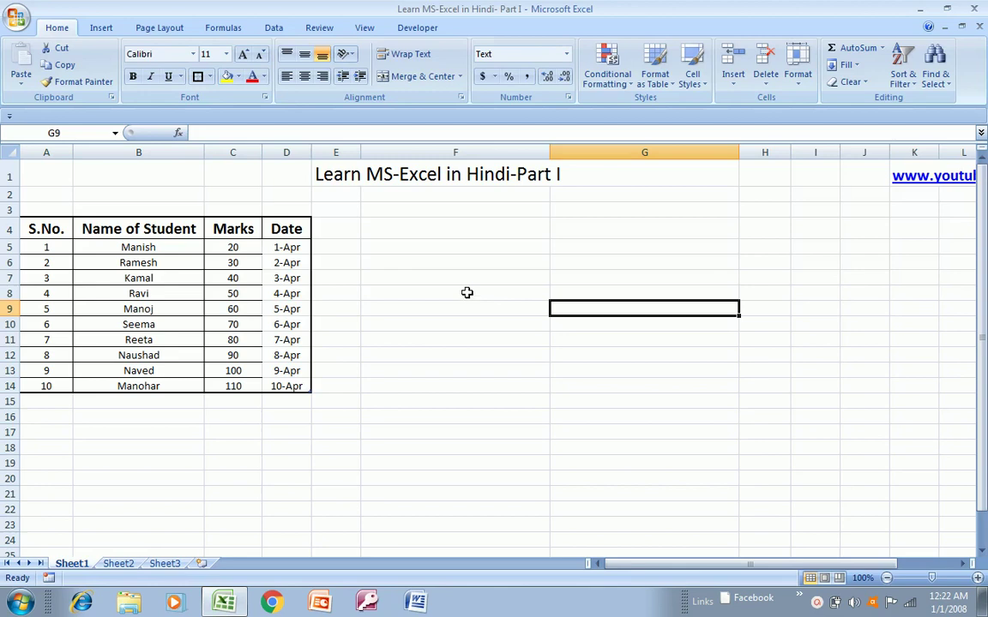
# - Enter an e-mail address in F13 so it becomes a mailto hyperlink
pyautogui.click(446, 369)
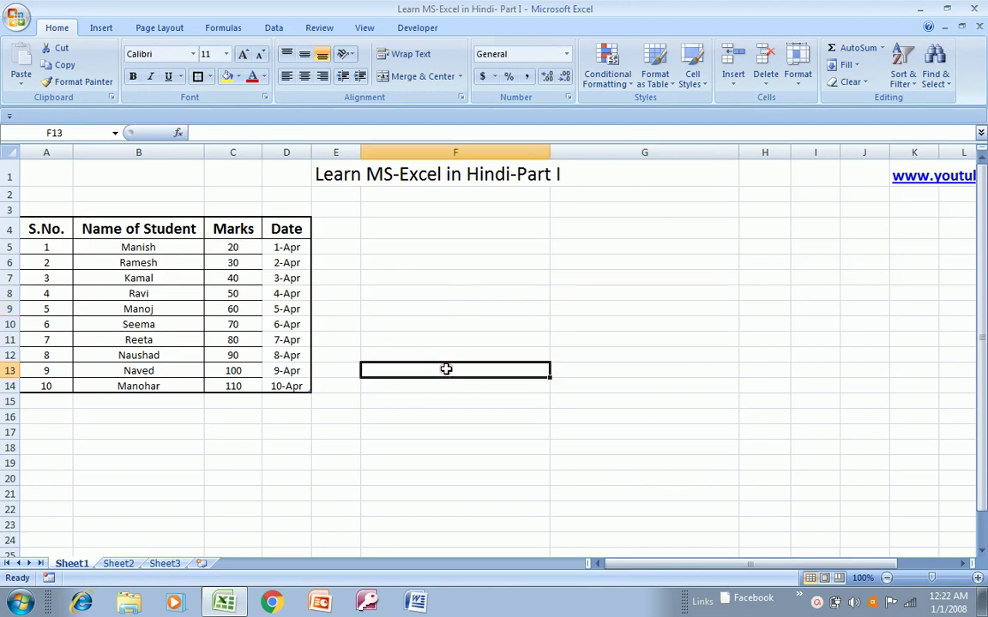
pyautogui.write('plhg')
pyautogui.press('BackSpace')
pyautogui.press('BackSpace')
pyautogui.press('BackSpace')
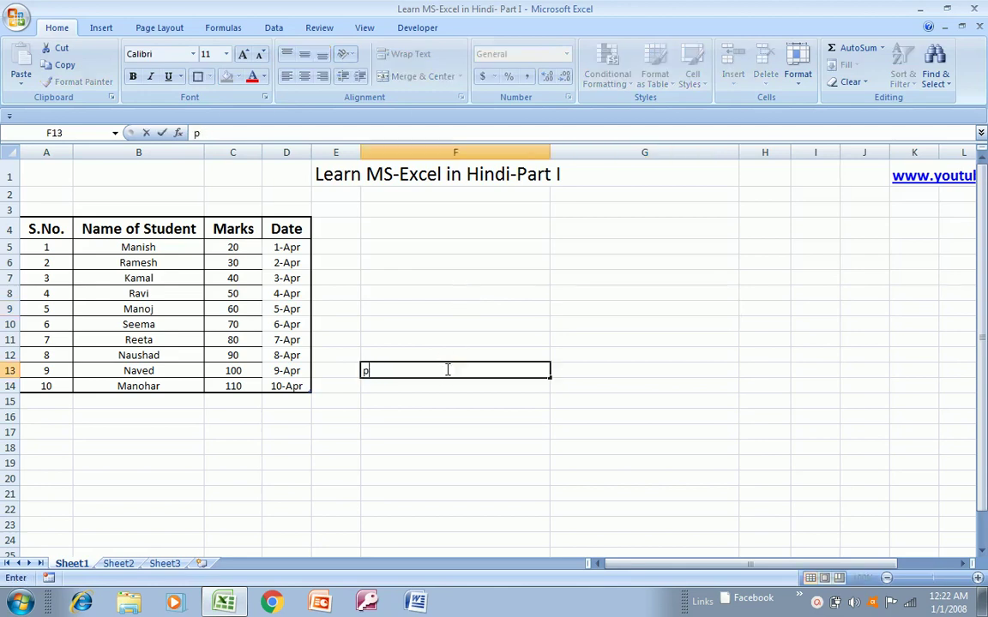
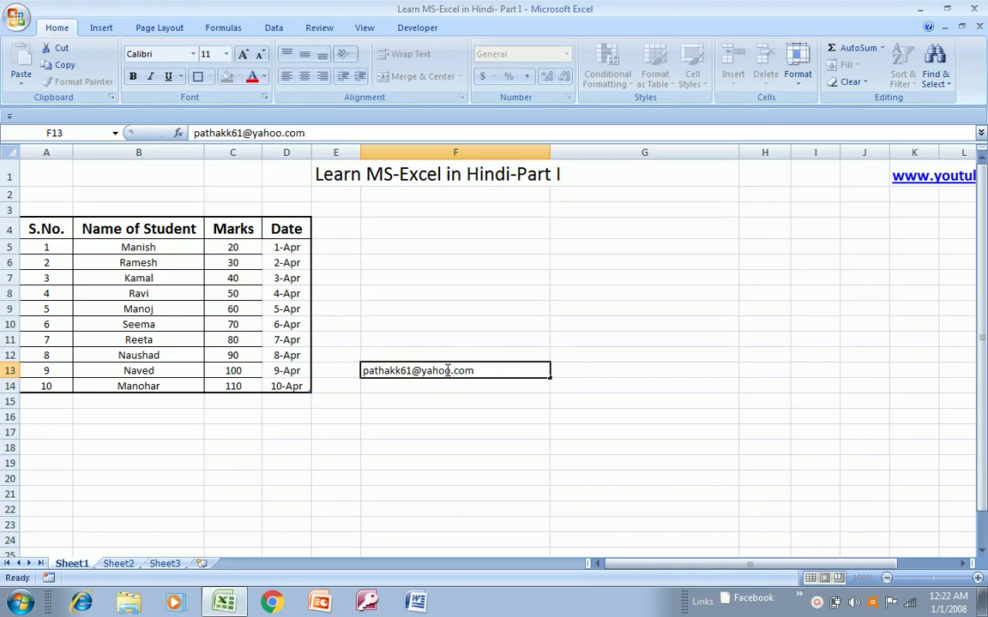
pyautogui.press('Return')
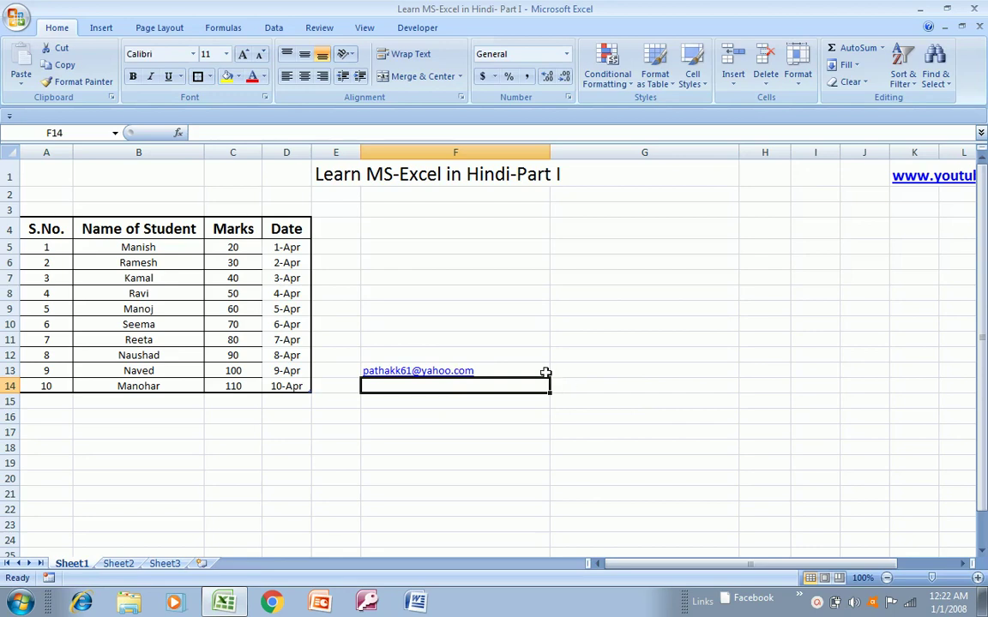
# - Follow the e-mail link in F13 to launch Outlook
pyautogui.click(589, 370)
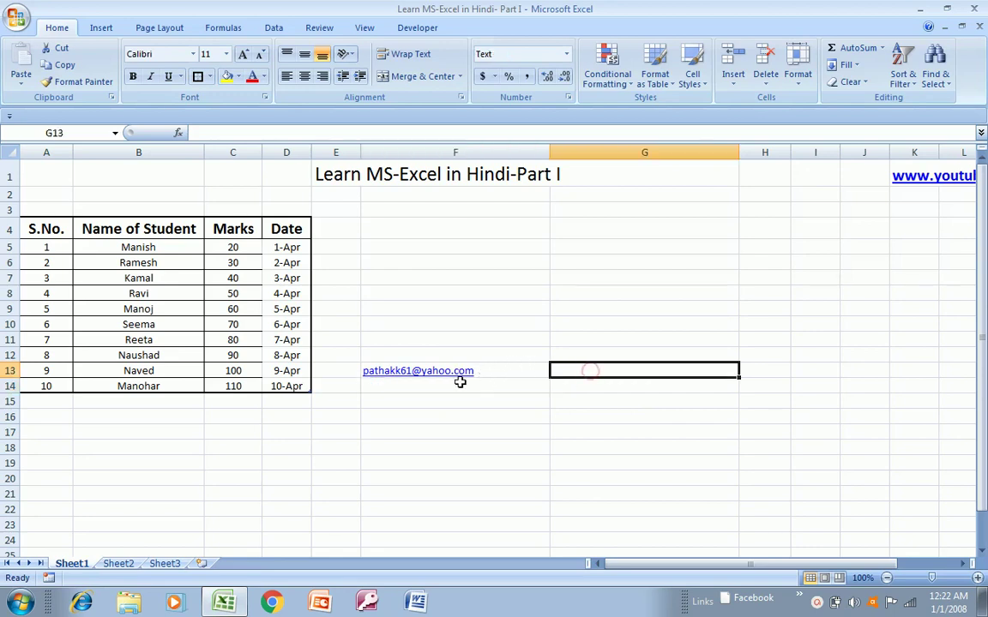
pyautogui.click(429, 380)
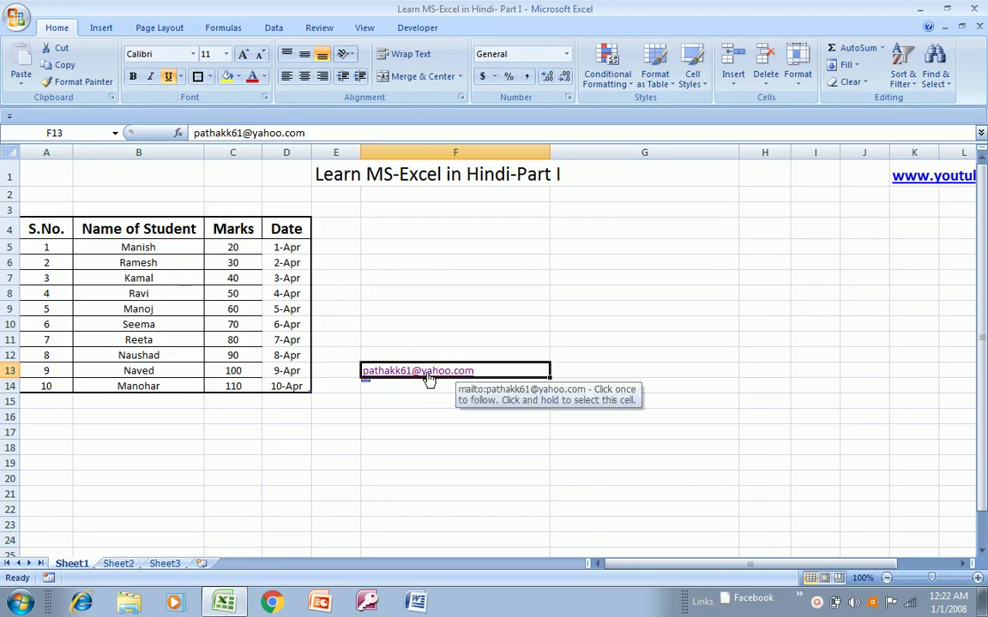
pyautogui.click(428, 380)
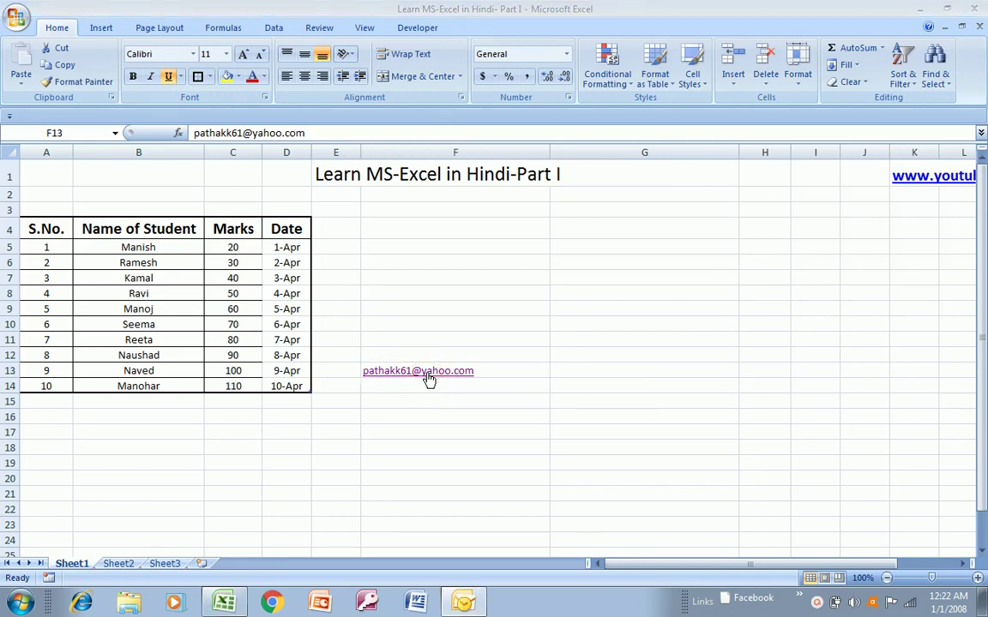
# - Cancel Outlook 2007's account setup wizard and confirm leaving the startup without an account
pyautogui.moveTo(466, 605)
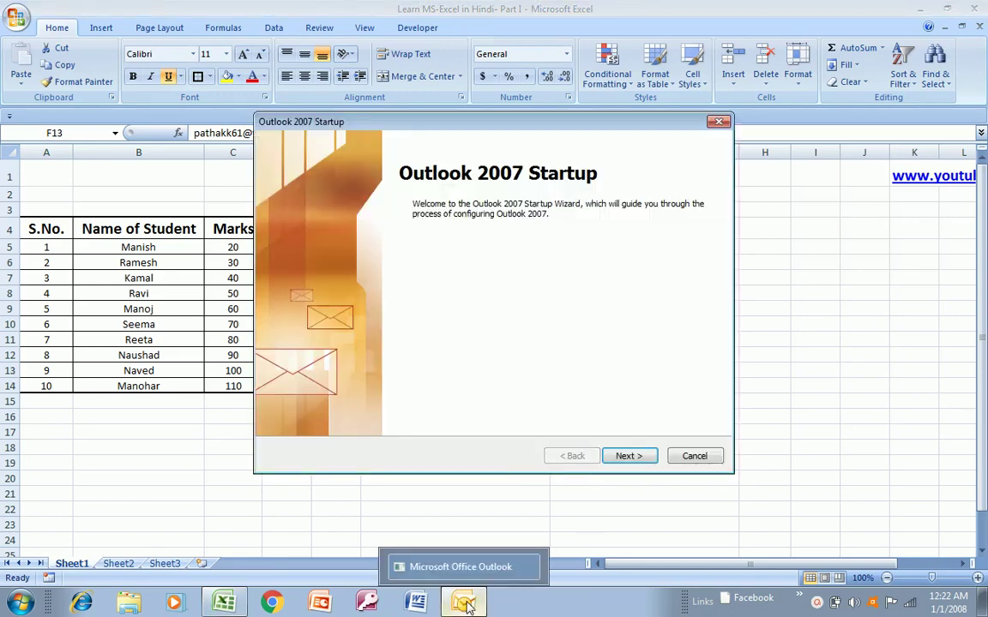
pyautogui.click(636, 460)
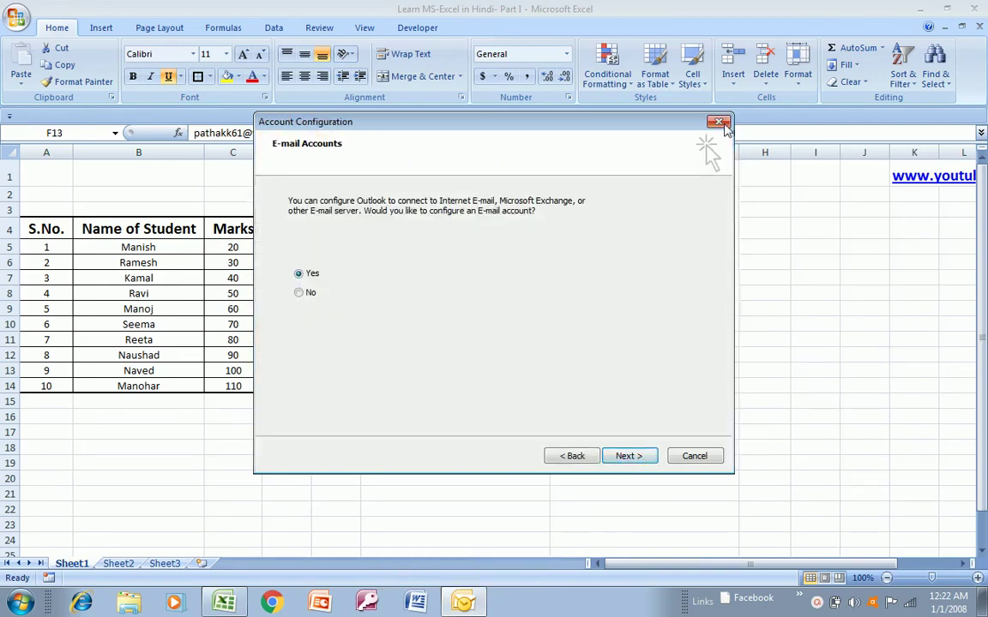
pyautogui.click(720, 122)
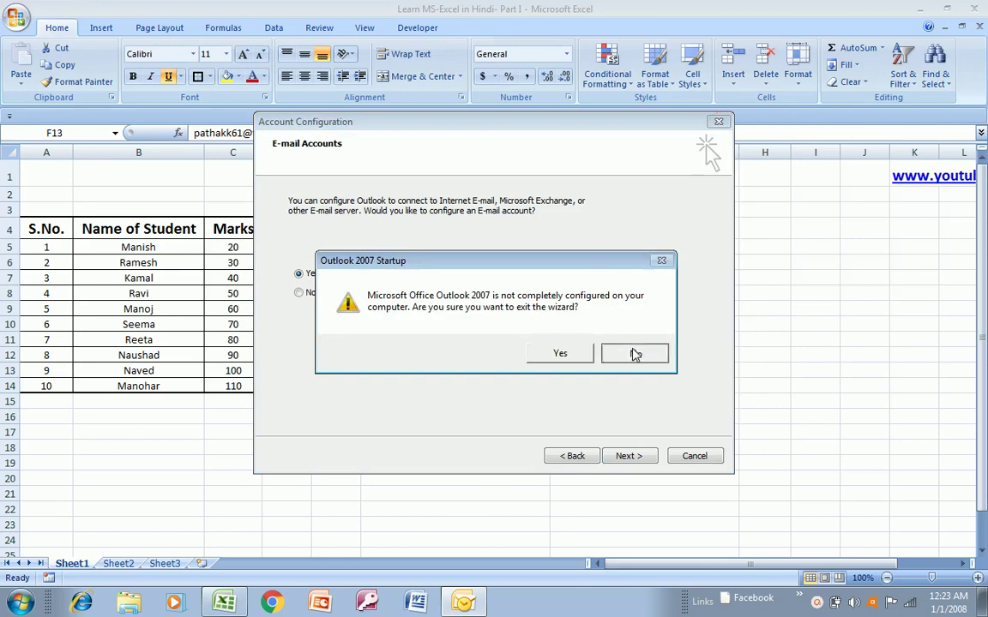
pyautogui.click(635, 354)
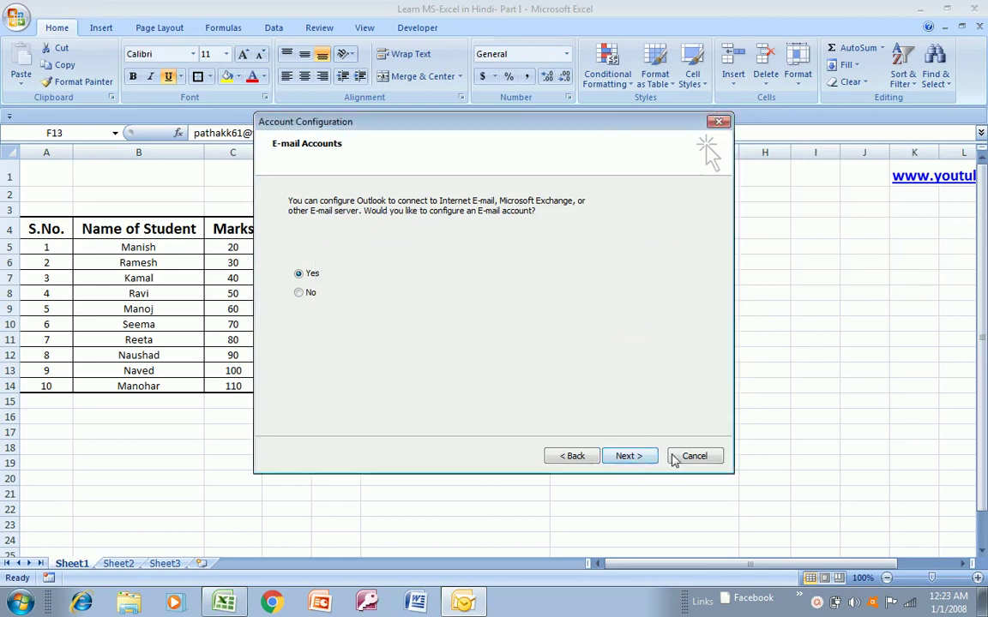
pyautogui.click(692, 457)
pyautogui.click(563, 350)
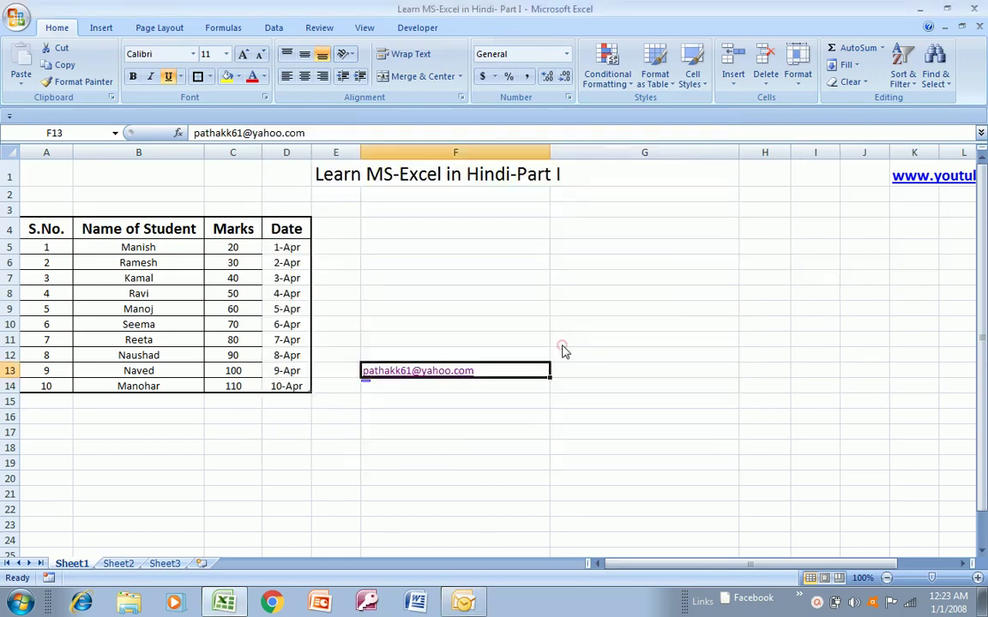
# - Remove the hyperlink from F13 and then delete the e-mail address from the cell
pyautogui.click(454, 417)
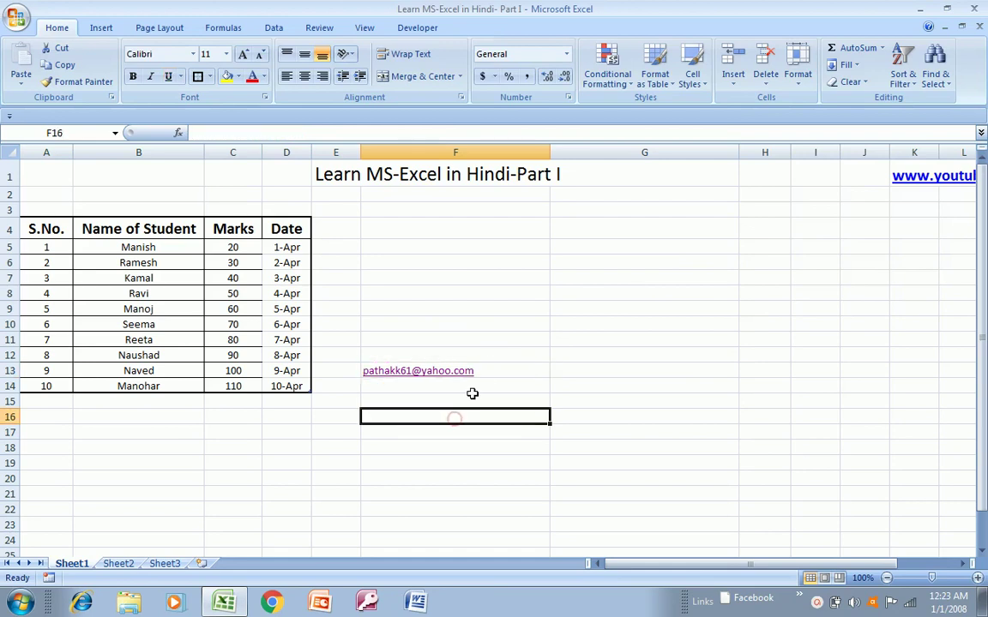
pyautogui.click(496, 373)
pyautogui.hotkey('ctrl', 'c')
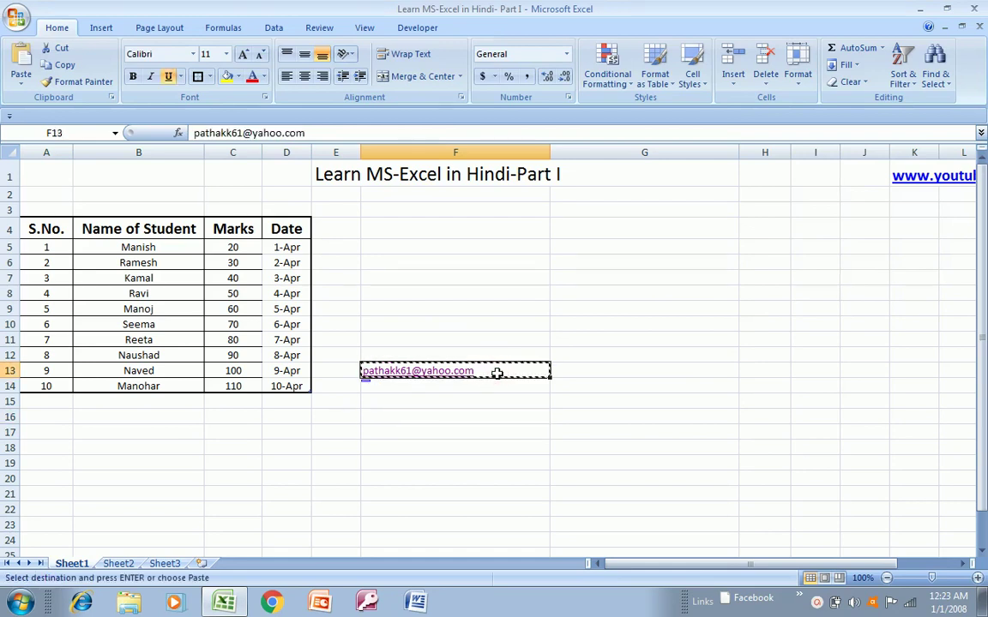
pyautogui.rightClick(497, 373)
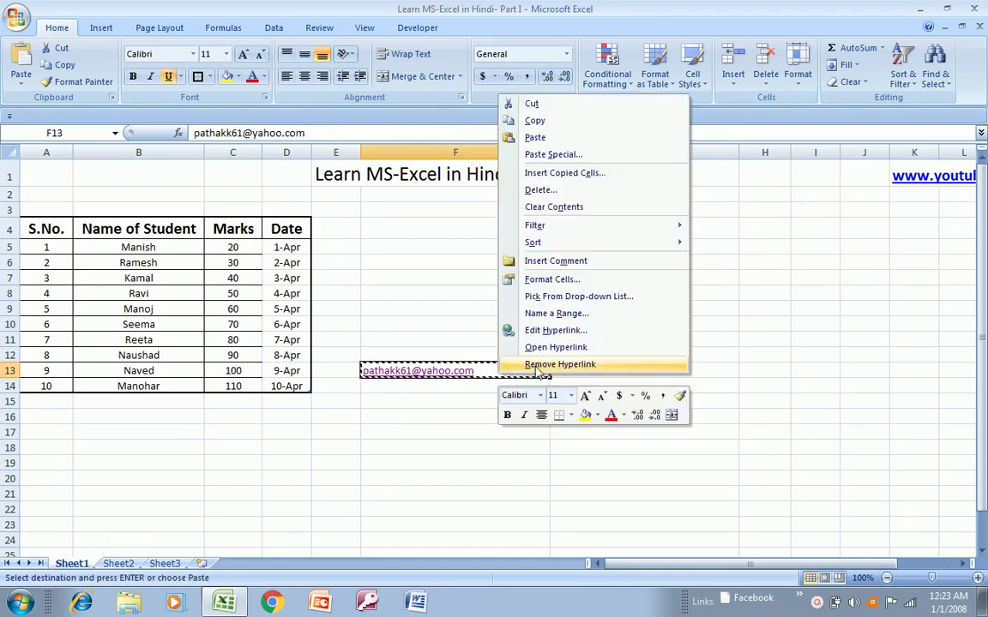
pyautogui.click(538, 365)
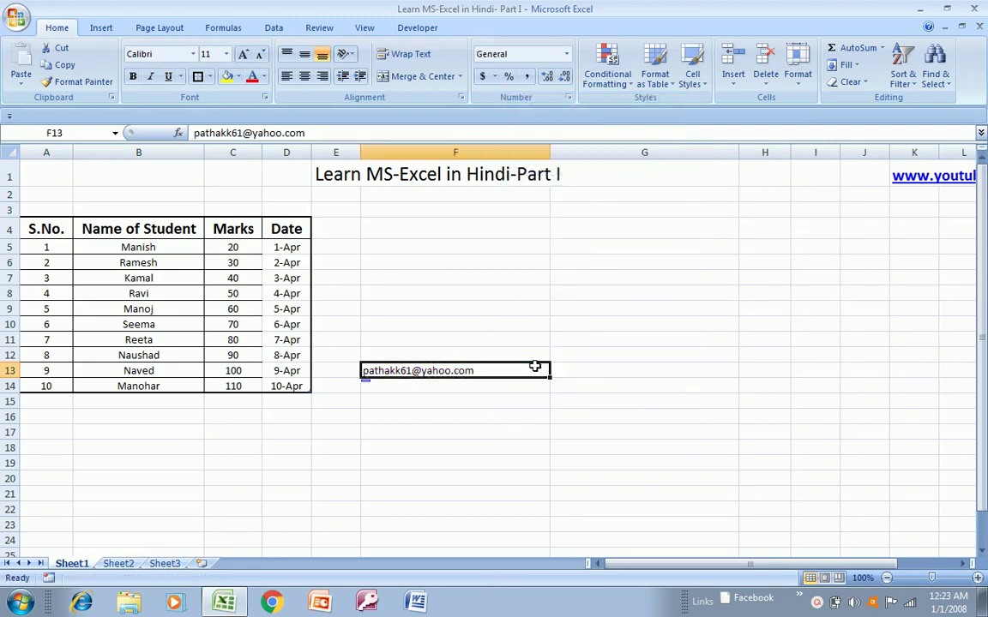
pyautogui.press('Delete')
# - Move to the S.No. header cell and extend the selection across the header row
pyautogui.click(206, 217)
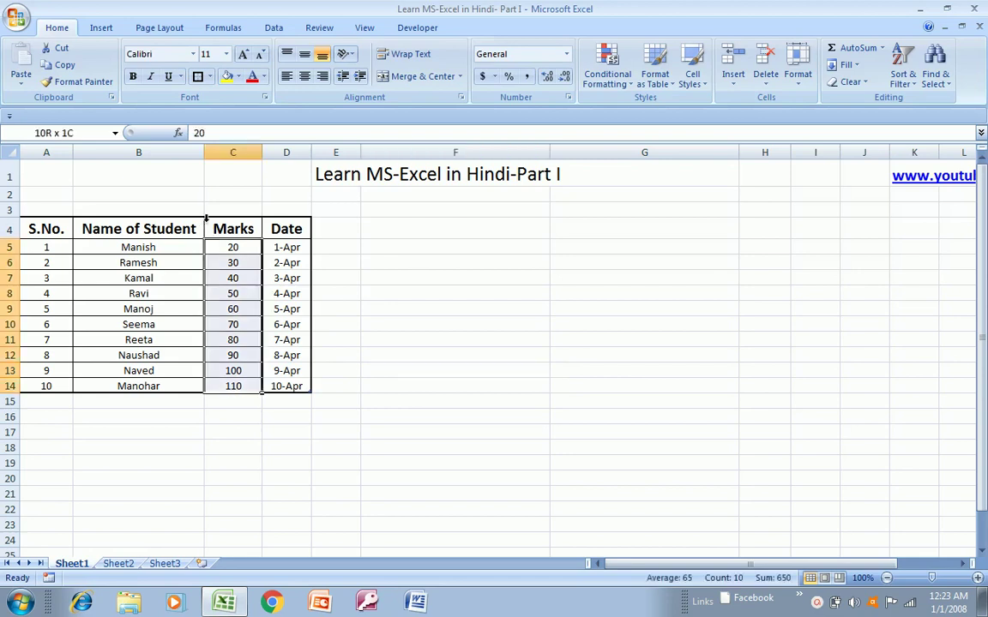
pyautogui.press('Left')
pyautogui.press('Left')
pyautogui.press('Up')
pyautogui.hotkey('shift', 'Right')
pyautogui.hotkey('shift', 'Right')
pyautogui.hotkey('shift', 'Right')
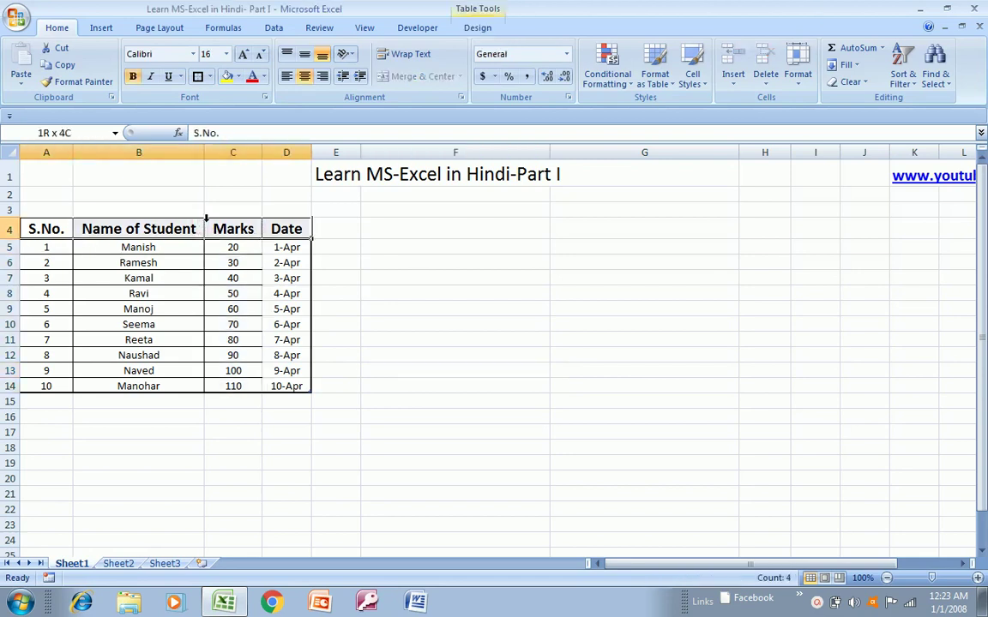
# - Turn on header filters and sort the student rows by Name of Student A to Z
pyautogui.click(275, 28)
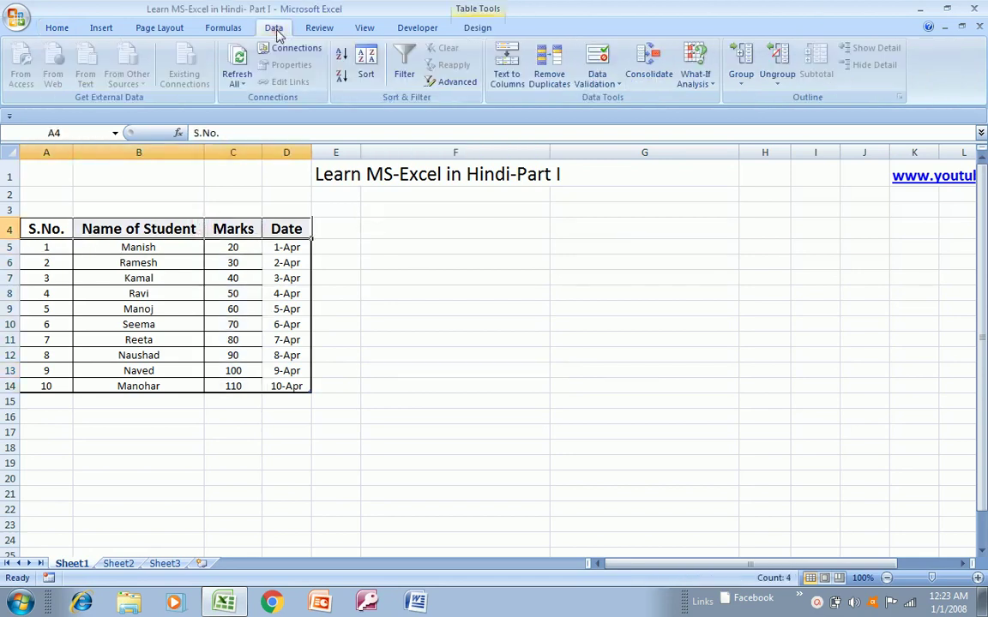
pyautogui.click(406, 77)
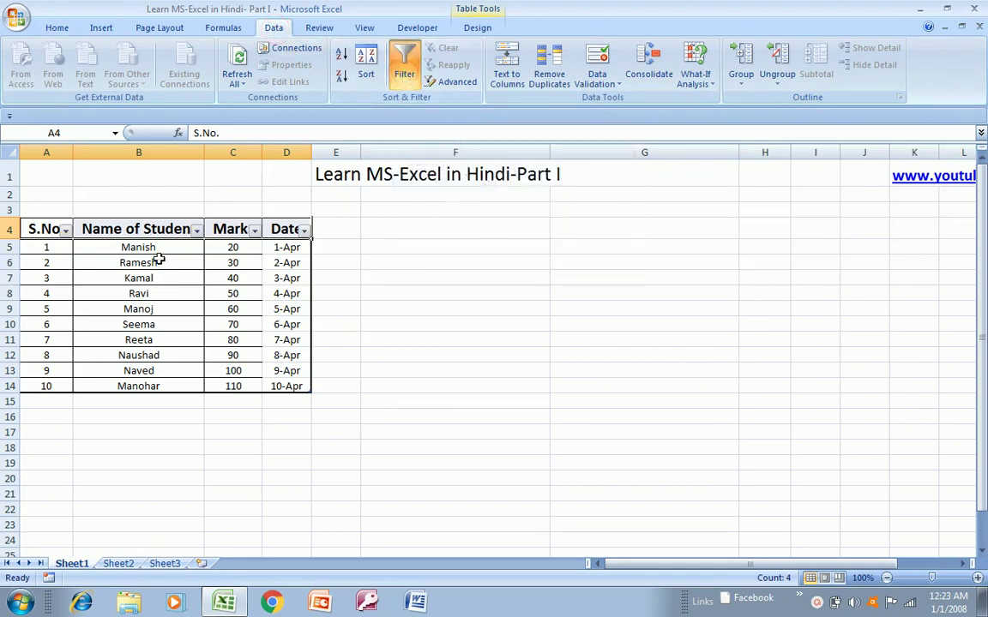
pyautogui.click(197, 231)
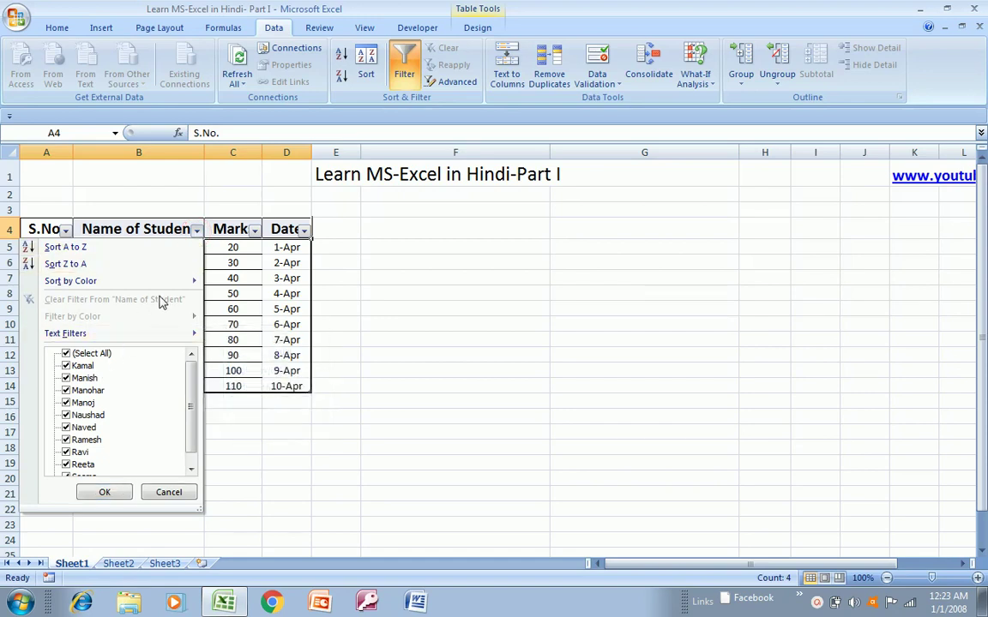
pyautogui.moveTo(193, 422)
pyautogui.mouseDown()
pyautogui.moveTo(190, 469)
pyautogui.moveTo(188, 412)
pyautogui.mouseUp()
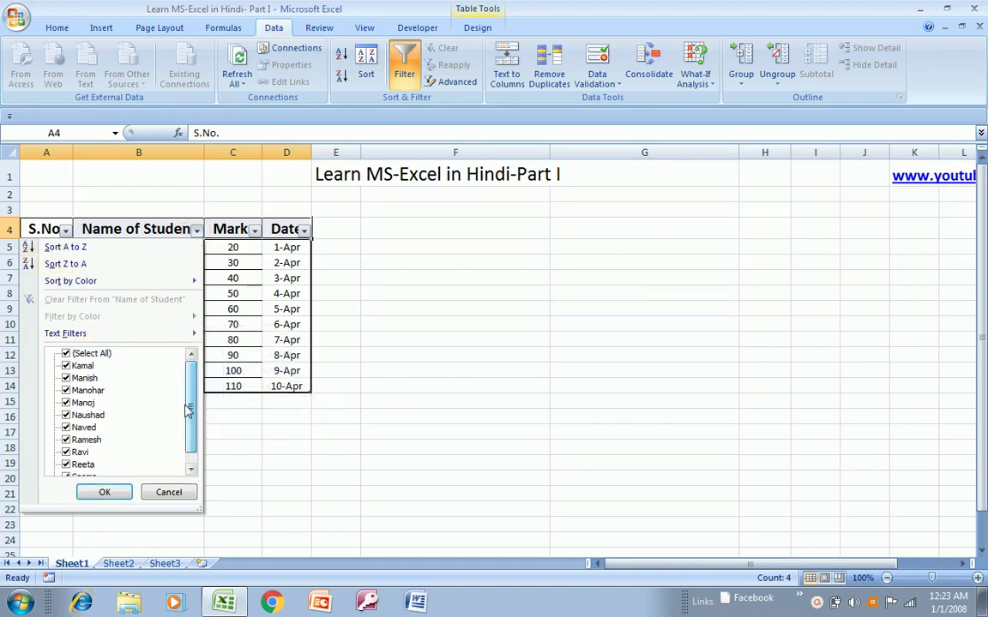
pyautogui.click(134, 250)
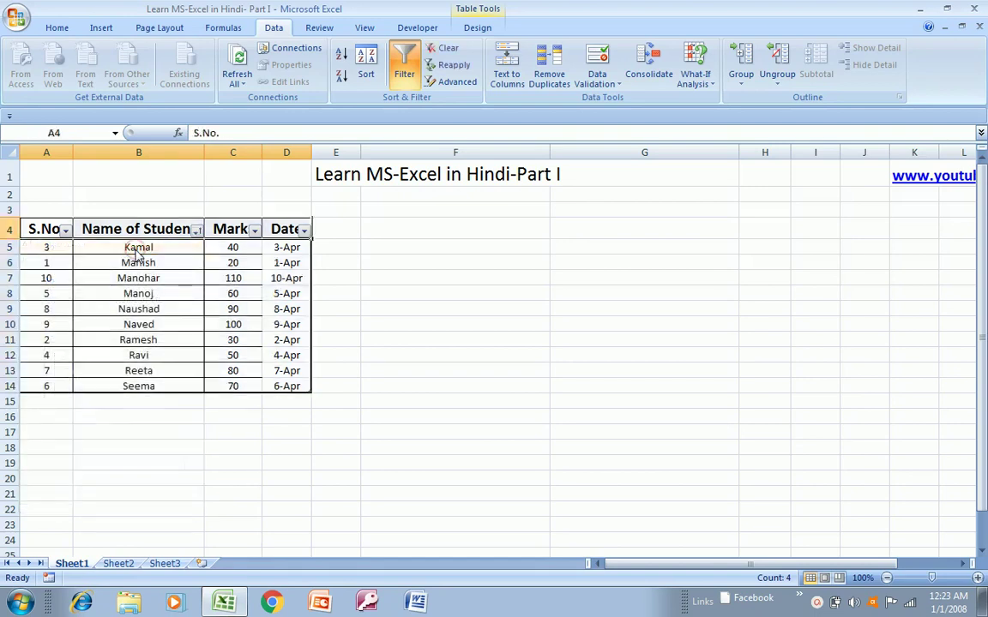
# - Re-sort the names Z to A, then turn the header filter off with Ctrl+Shift+L
pyautogui.click(197, 230)
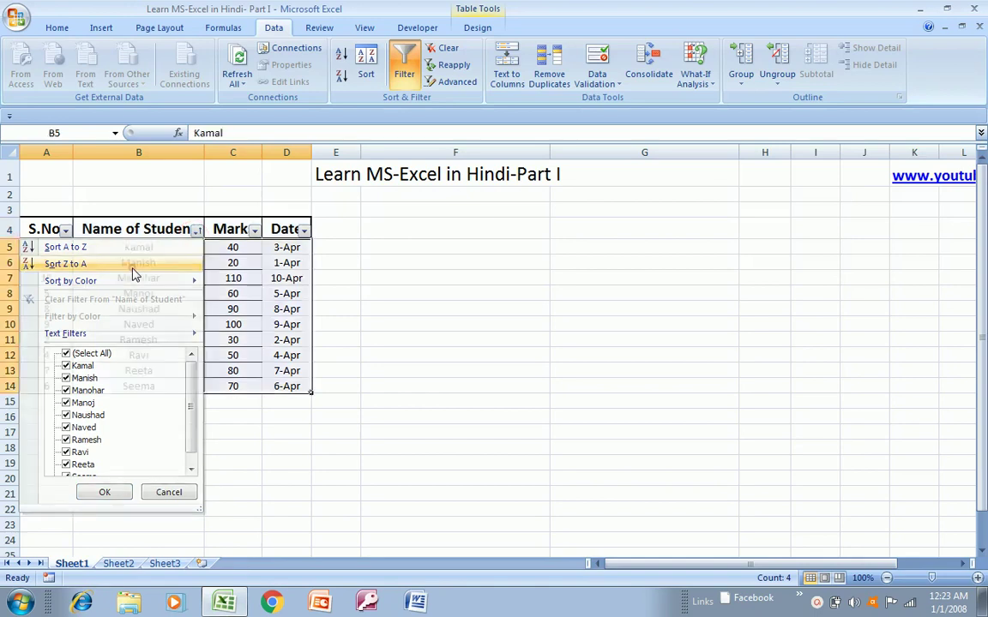
pyautogui.click(133, 266)
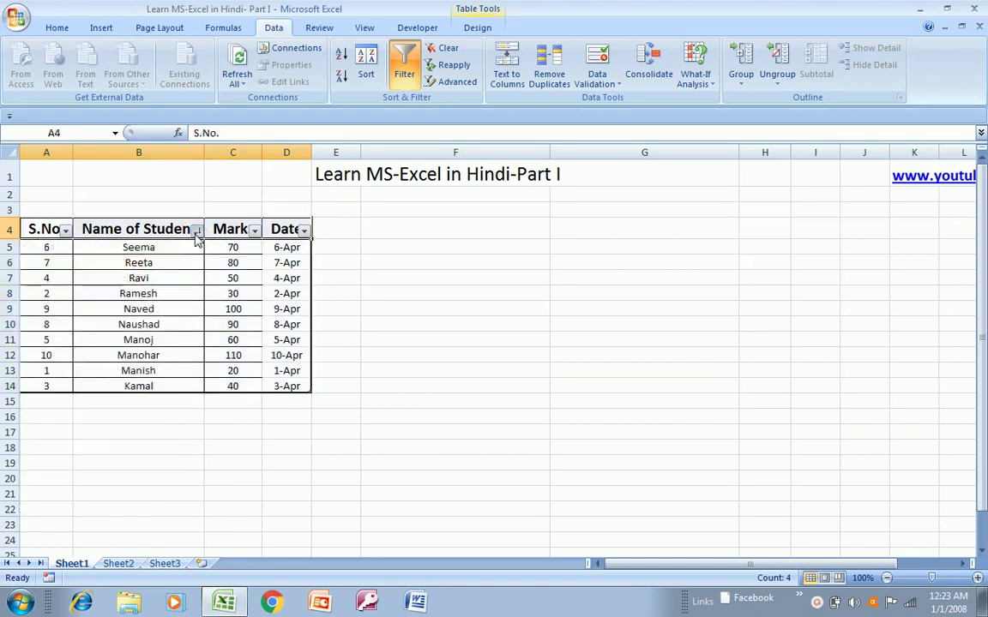
pyautogui.click(196, 232)
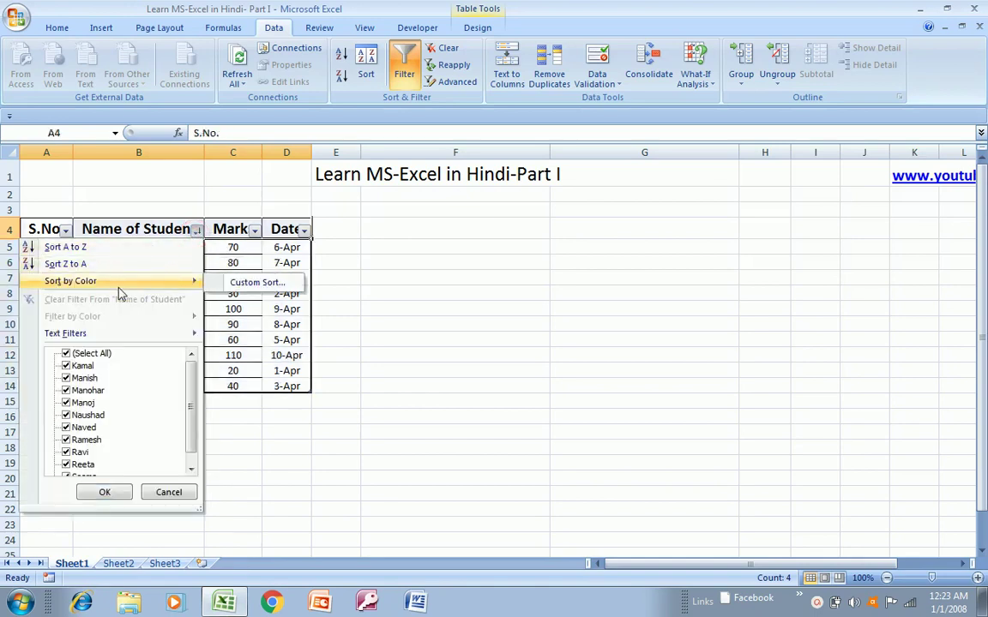
pyautogui.press('Escape')
pyautogui.press('Escape')
pyautogui.press('Down')
pyautogui.press('Up')
pyautogui.hotkey('ctrl', 'shift', 'l')
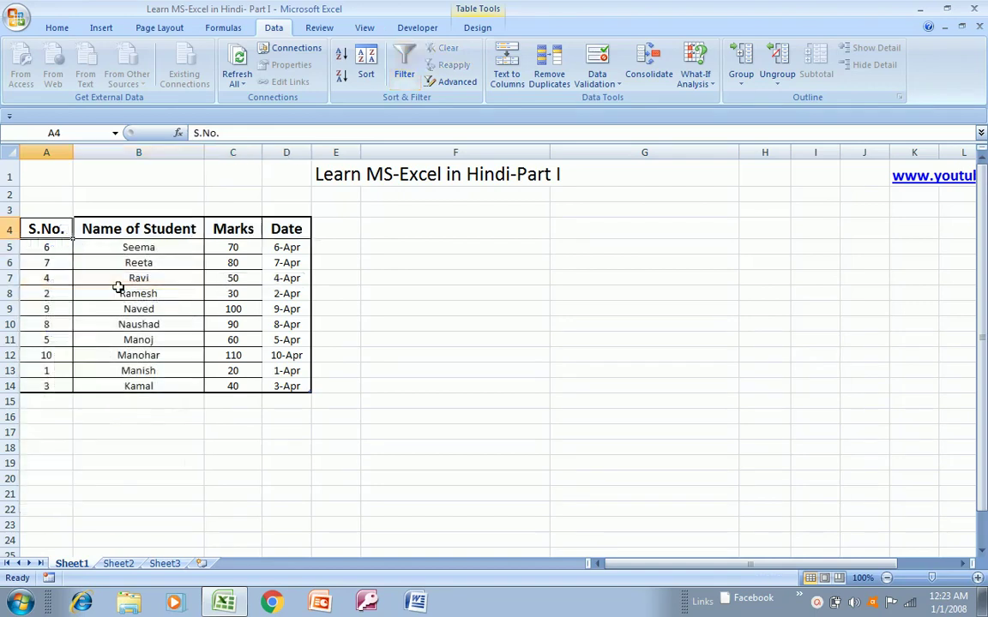
# - Fill the Ravi and Ramesh rows (A7:D8) with yellow
pyautogui.press('Down')
pyautogui.press('Down')
pyautogui.press('Down')
pyautogui.hotkey('shift', 'Down')
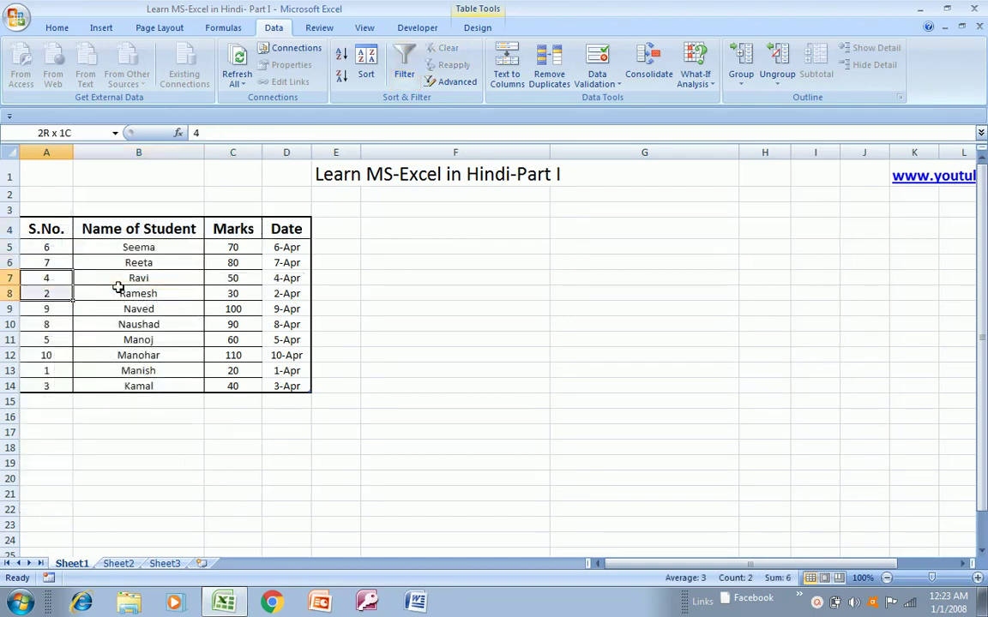
pyautogui.hotkey('shift', 'Right')
pyautogui.hotkey('shift', 'Right')
pyautogui.hotkey('shift', 'Right')
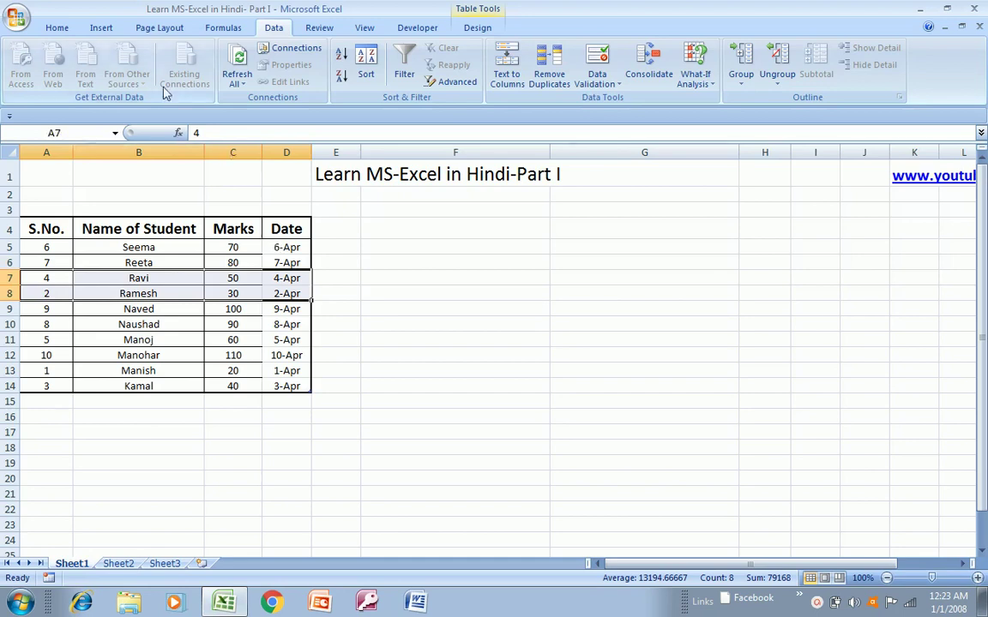
pyautogui.click(59, 28)
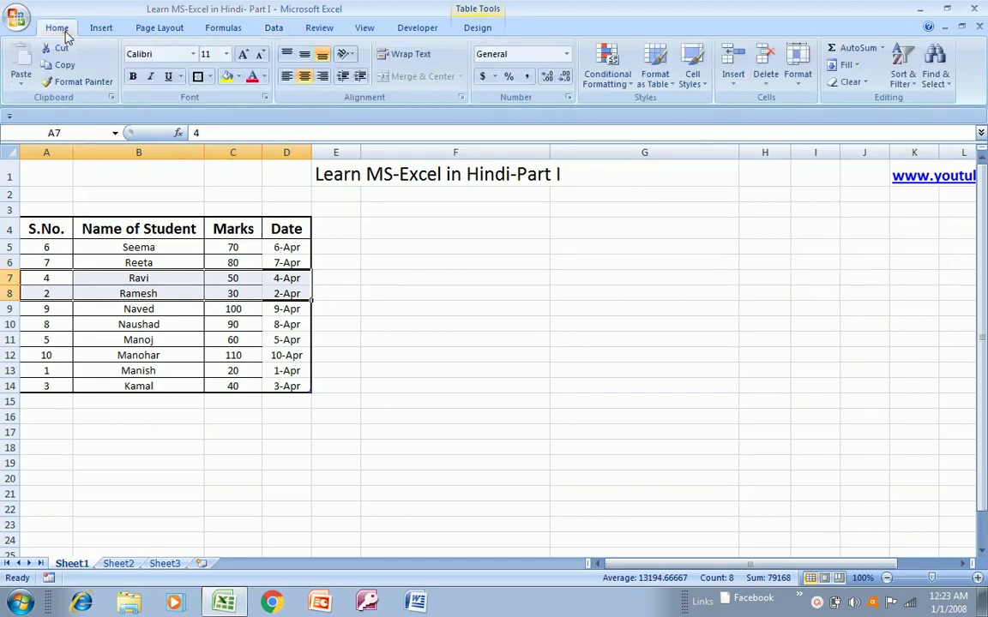
pyautogui.click(227, 79)
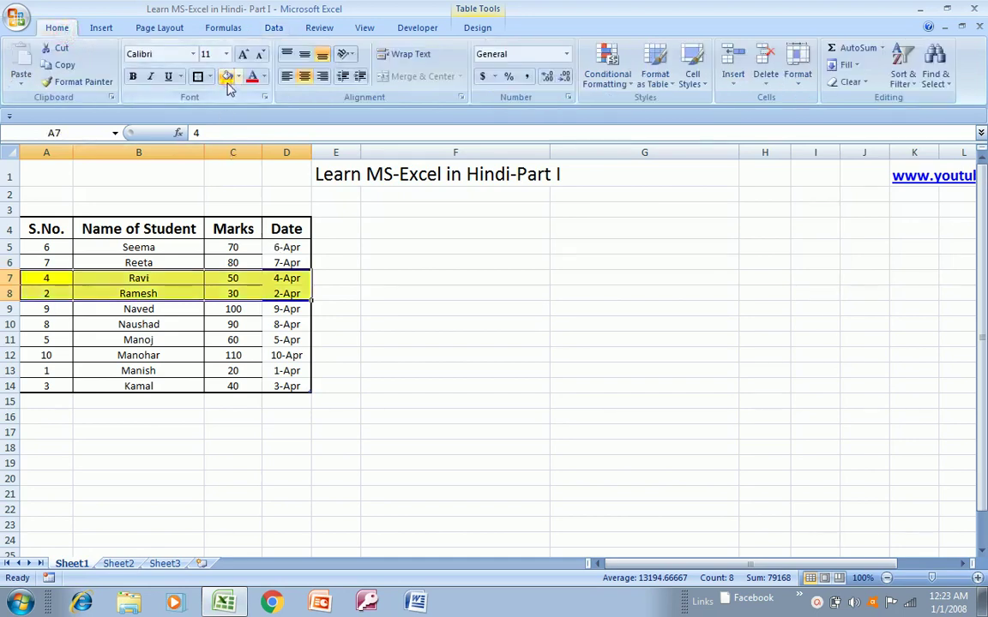
# - Turn filters back on and sort Name of Student by yellow cell colour, bringing those rows first
pyautogui.click(142, 231)
pyautogui.hotkey('ctrl', 'shift', 'l')
pyautogui.press('Right')
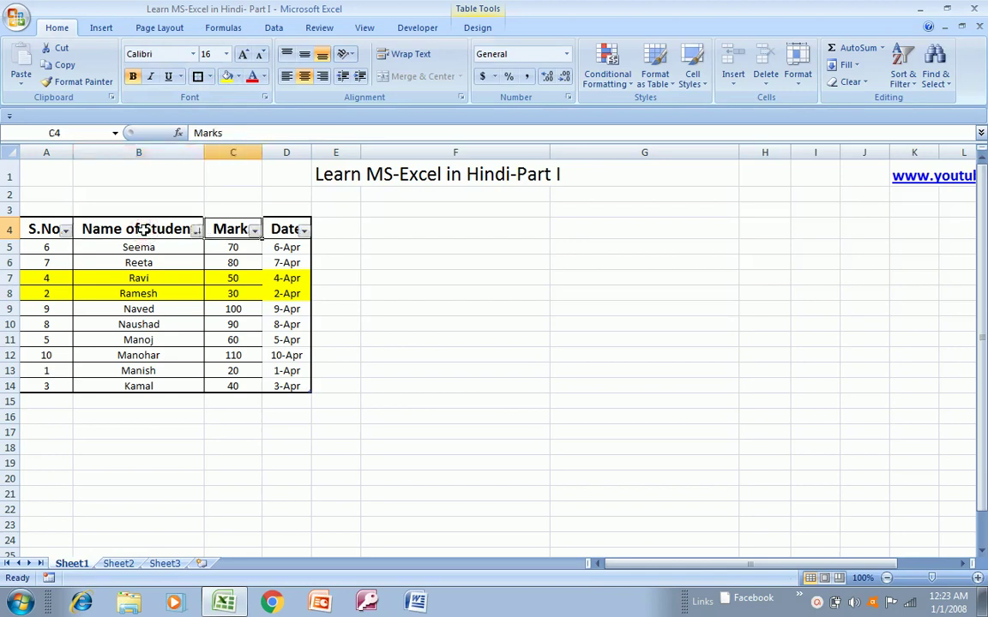
pyautogui.press('Left')
pyautogui.hotkey('alt', 'Down')
pyautogui.press('Down')
pyautogui.press('Down')
pyautogui.press('Down')
pyautogui.press('Right')
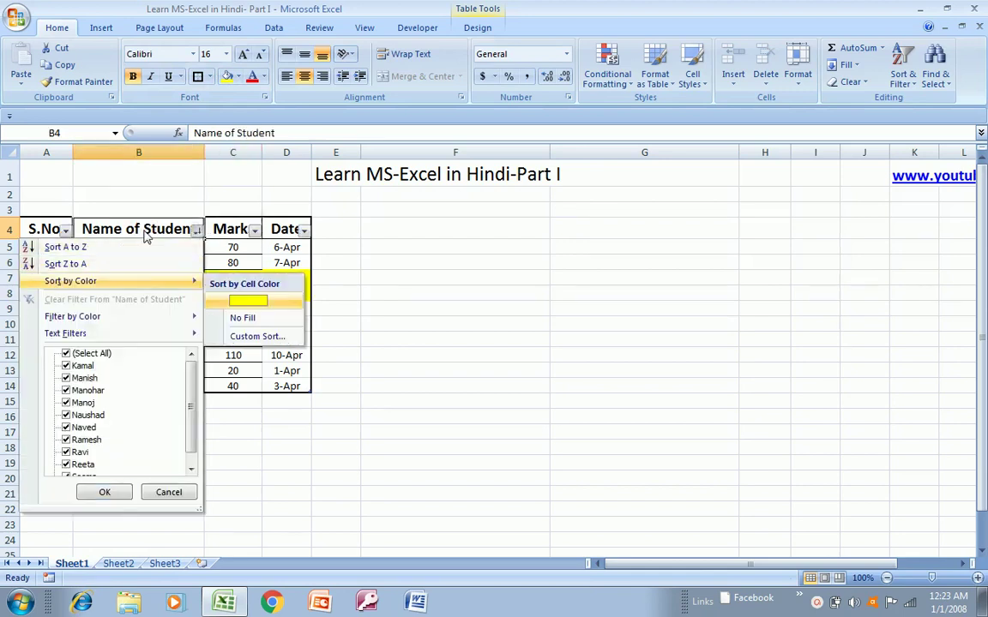
pyautogui.press('Return')
pyautogui.press('Down')
pyautogui.press('Left')
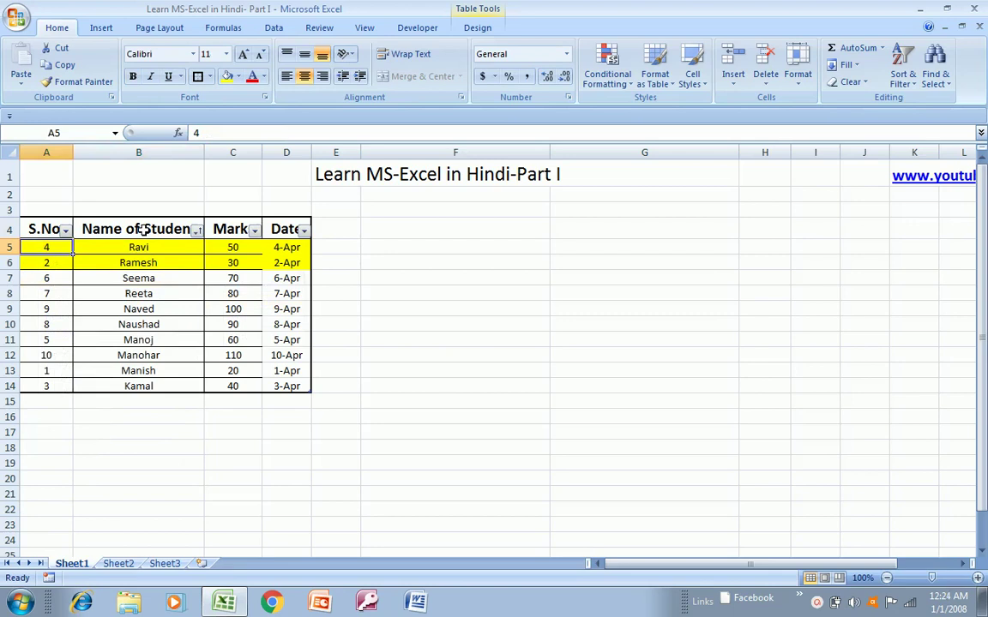
pyautogui.click(142, 230)
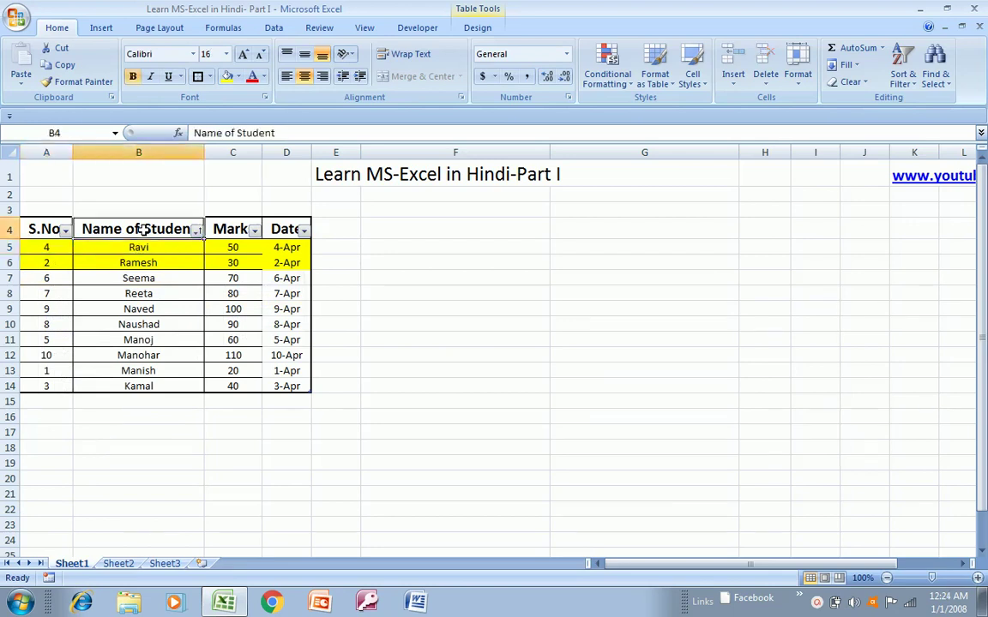
# - Undo the sort by cell colour, with filters toggled off and on around it
pyautogui.hotkey('ctrl', 'shift', 'l')
pyautogui.press('Down')
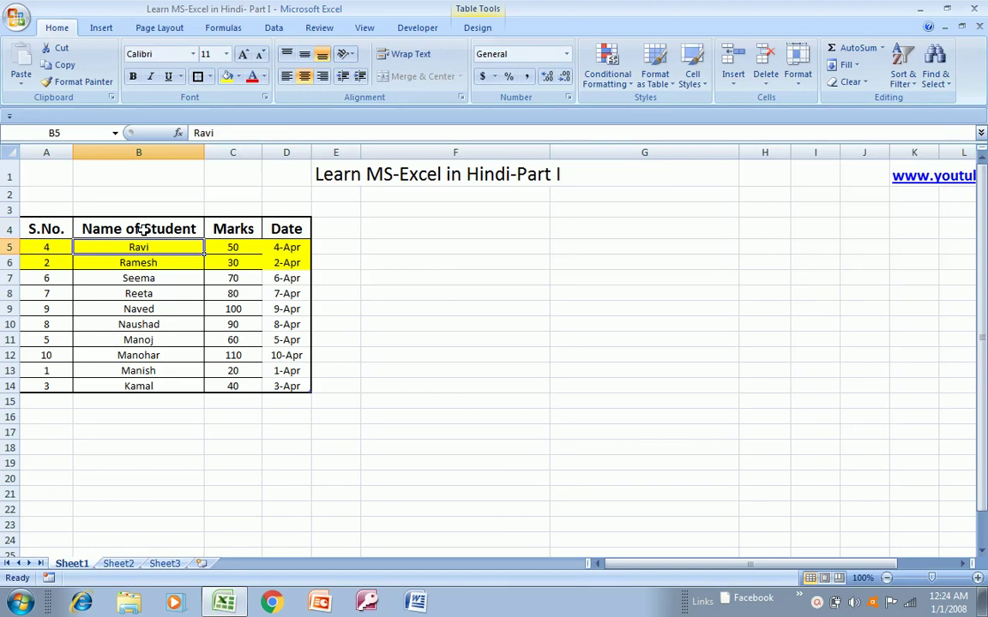
pyautogui.click(142, 230)
pyautogui.hotkey('ctrl', 'shift', 'l')
pyautogui.hotkey('ctrl', 'z')
pyautogui.press('Down')
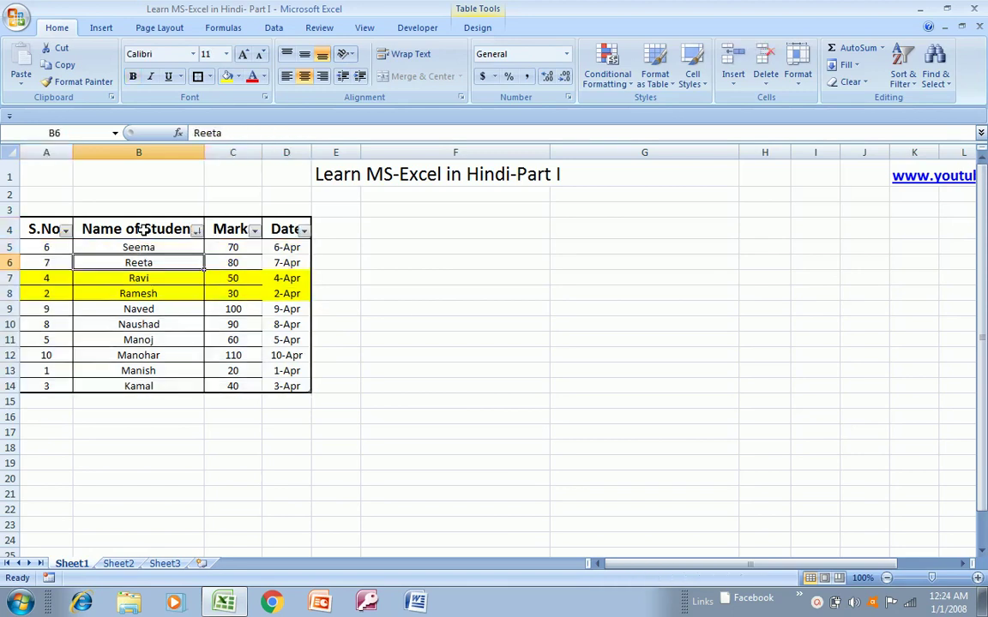
pyautogui.press('Up')
pyautogui.press('Up')
pyautogui.hotkey('ctrl', 'shift', 'l')
# - Return to the Name of Student header and turn AutoFilter back on
pyautogui.press('Down')
pyautogui.press('Up')
pyautogui.press('Left')
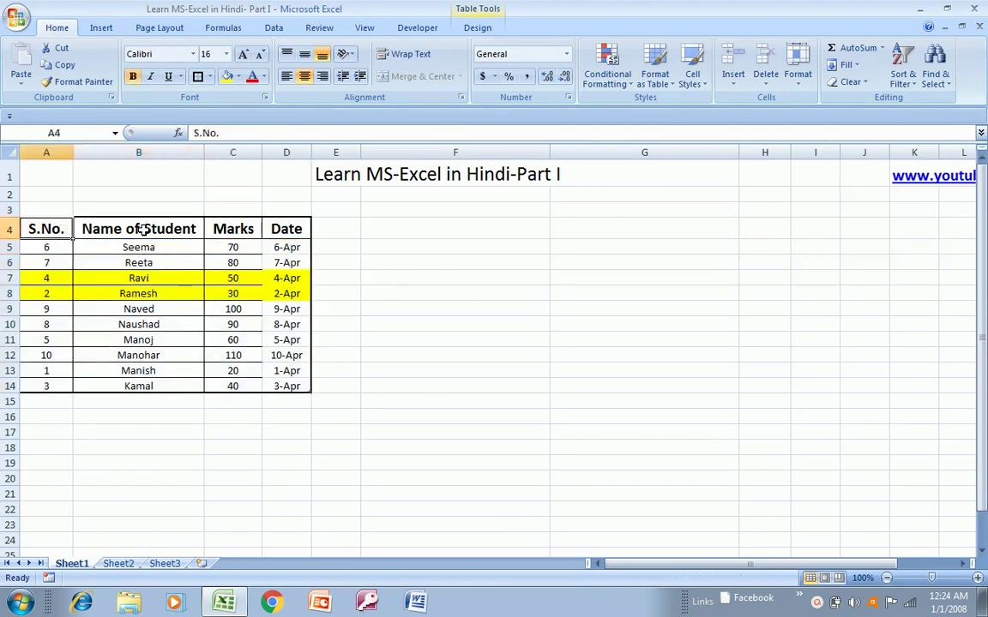
pyautogui.press('Right')
pyautogui.press('Left')
pyautogui.hotkey('shift', 'Right')
pyautogui.hotkey('shift', 'Right')
pyautogui.hotkey('shift', 'Left')
pyautogui.press('Right')
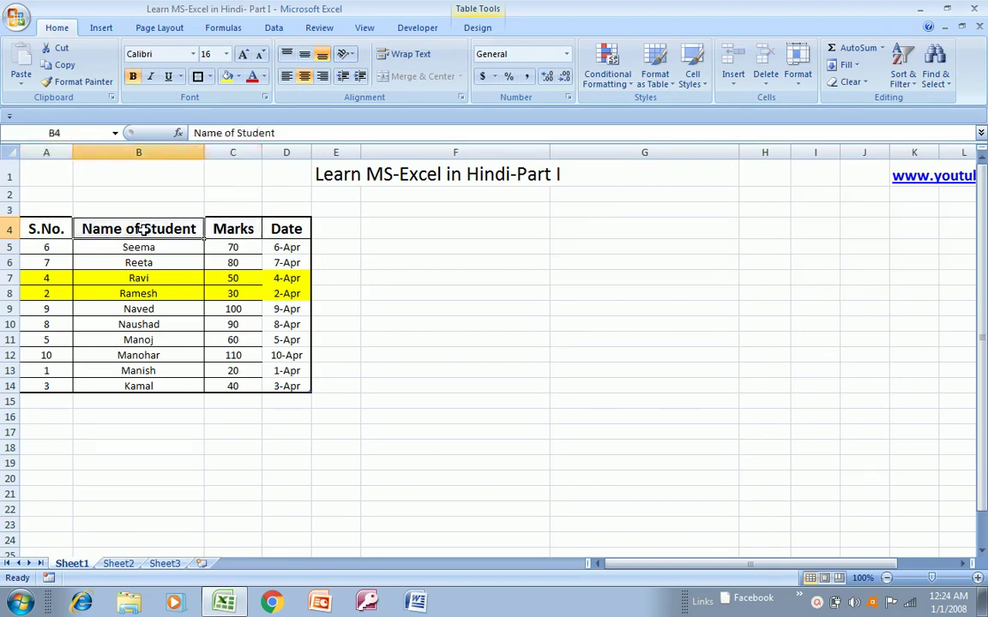
pyautogui.hotkey('ctrl', 'shift', 'l')
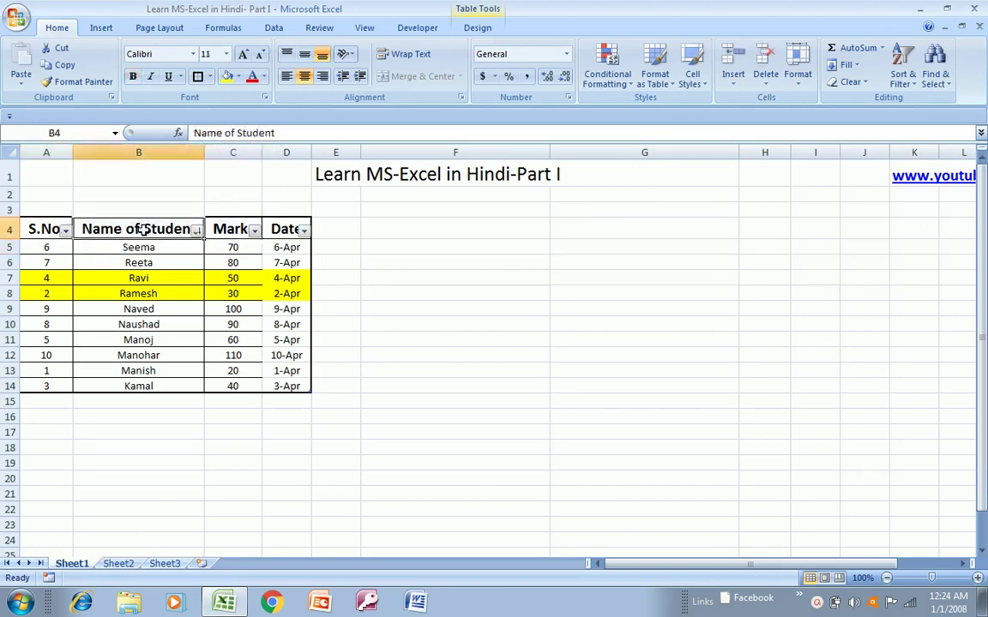
# - Apply a Begins With 'Na' text filter on names, leaving only Naved and Naushad
pyautogui.hotkey('alt', 'Down')
pyautogui.press('Down')
pyautogui.press('Down')
pyautogui.press('Down')
pyautogui.press('Right')
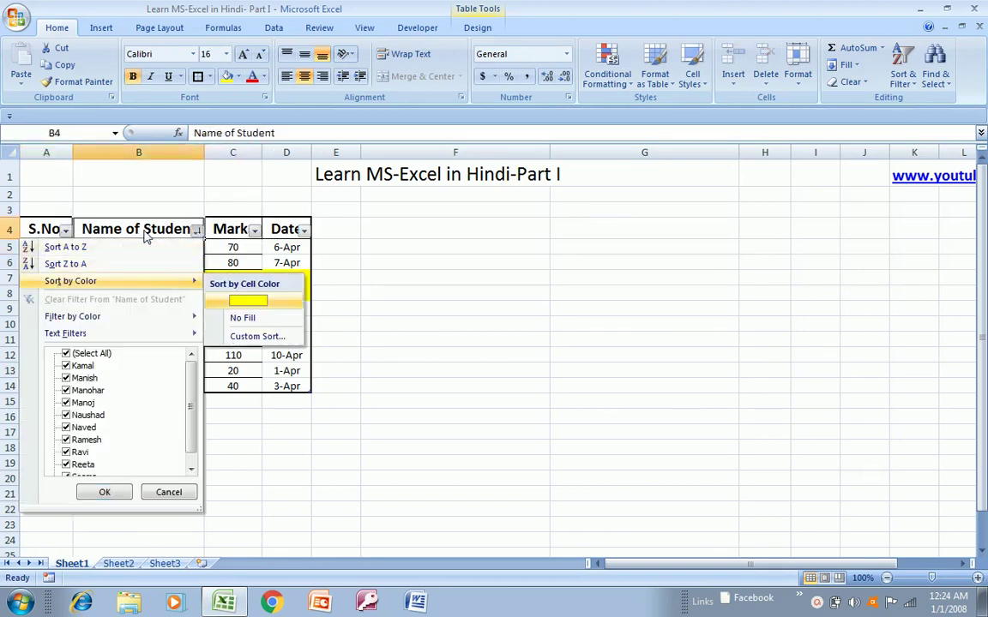
pyautogui.press('Down')
pyautogui.press('Down')
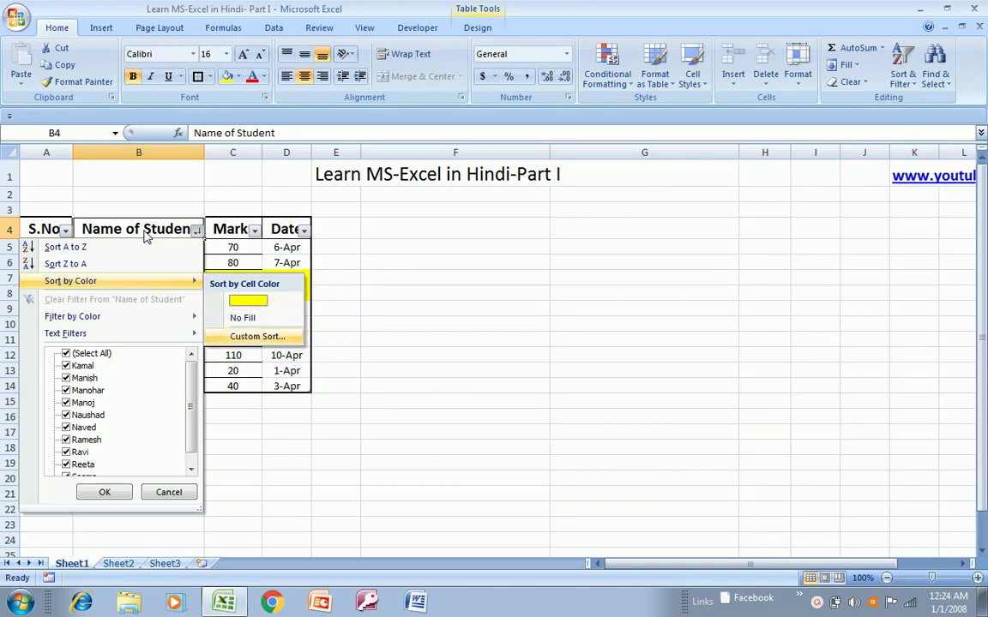
pyautogui.press('Down')
pyautogui.press('Left')
pyautogui.press('Down')
pyautogui.press('Down')
pyautogui.press('Down')
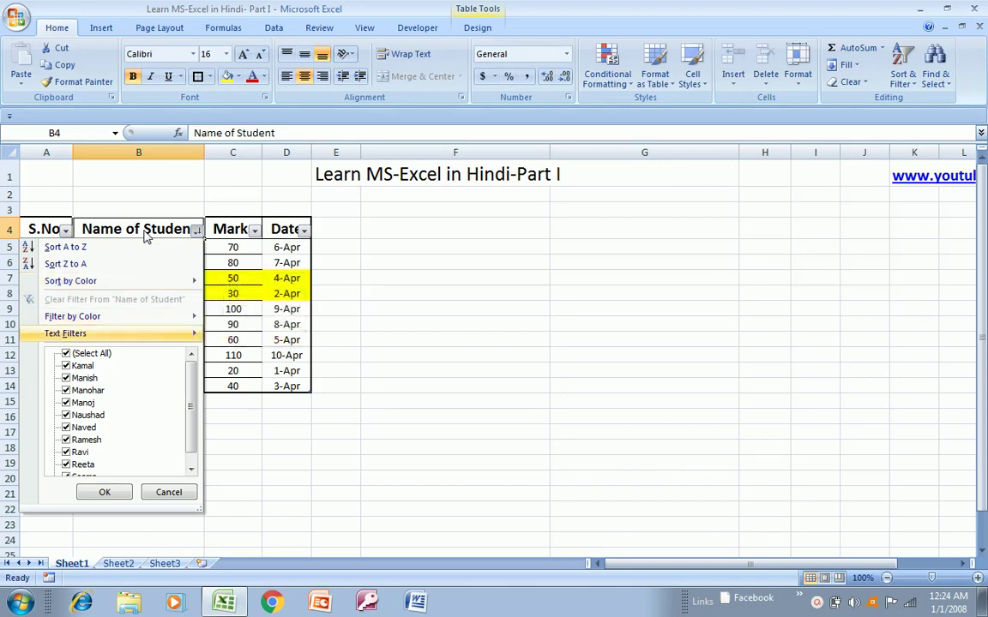
pyautogui.press('Right')
pyautogui.press('Down')
pyautogui.press('Down')
pyautogui.press('Down')
pyautogui.press('Up')
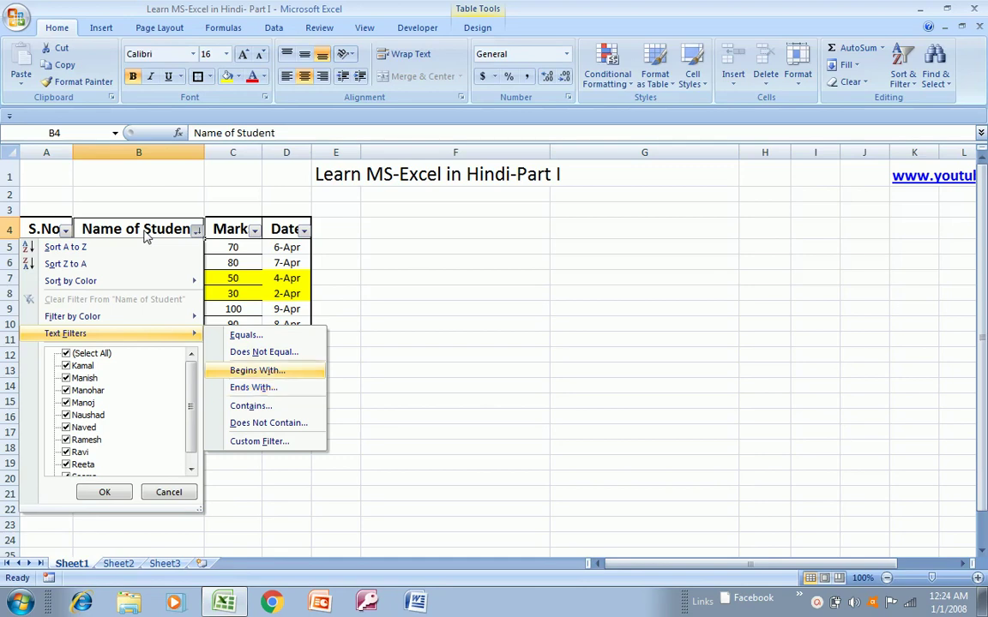
pyautogui.press('Return')
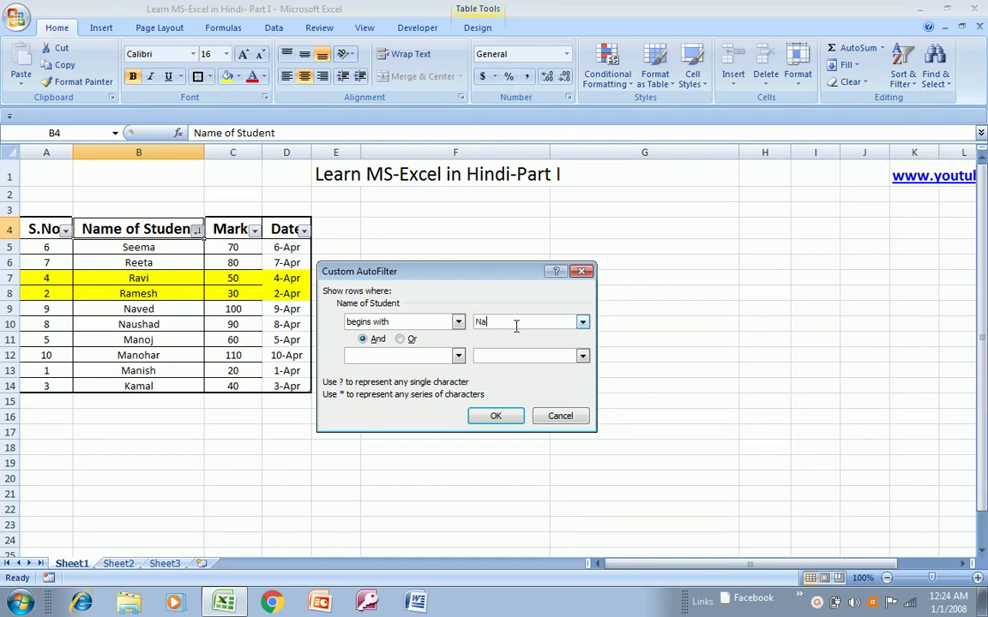
pyautogui.click(500, 415)
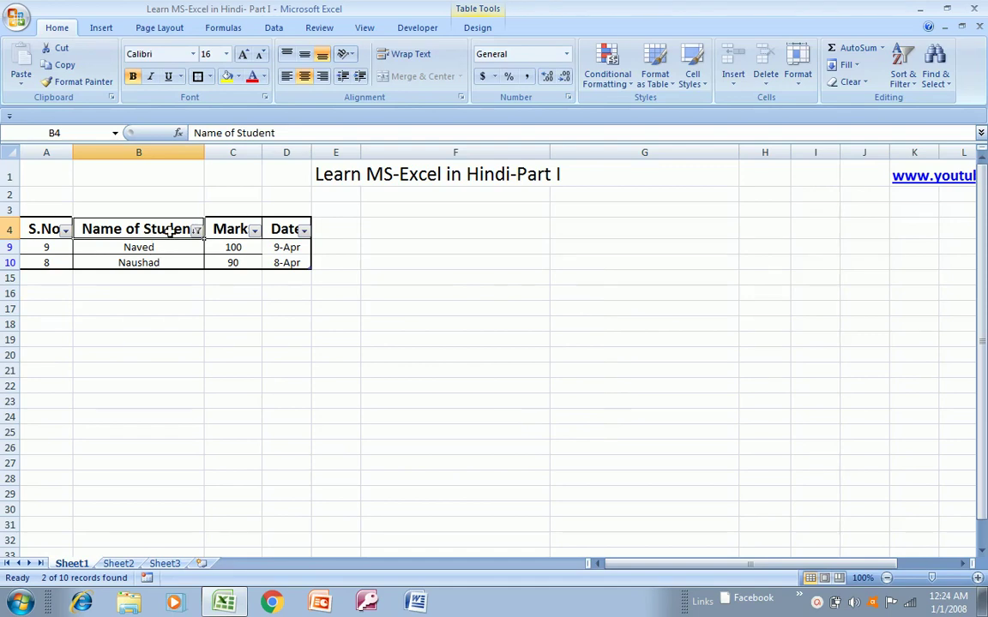
# - Clear the Na filter to show all students and reopen the name filter menu
pyautogui.hotkey('ctrl', 'shift', 'l')
pyautogui.hotkey('ctrl', 'shift', 'l')
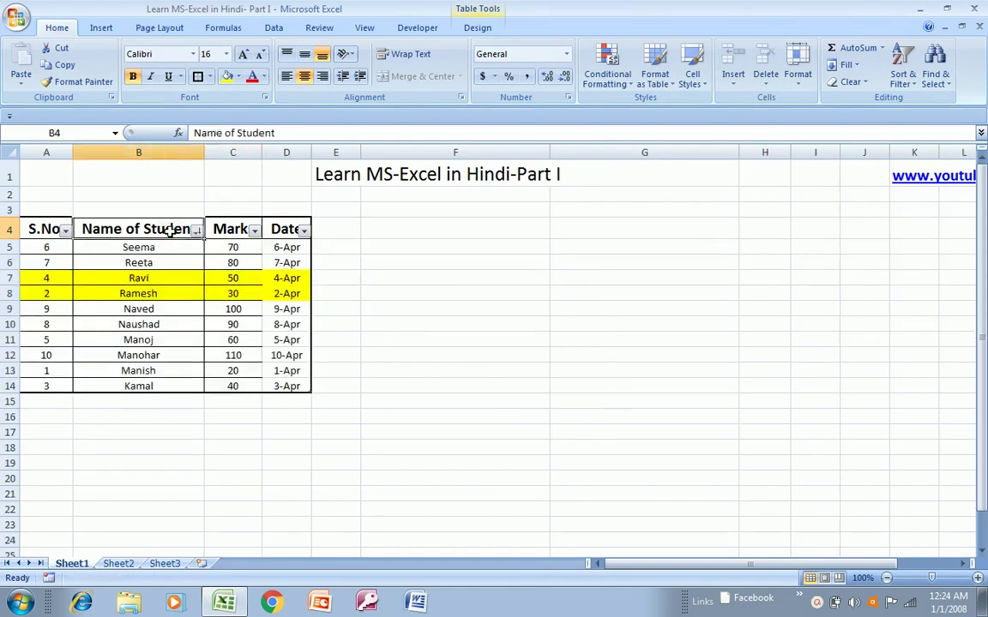
pyautogui.hotkey('alt', 'Down')
pyautogui.press('Down')
pyautogui.press('Down')
pyautogui.press('Down')
pyautogui.press('Down')
# - Browse the Name of Student text filter conditions, then close that menu
pyautogui.press('Right')
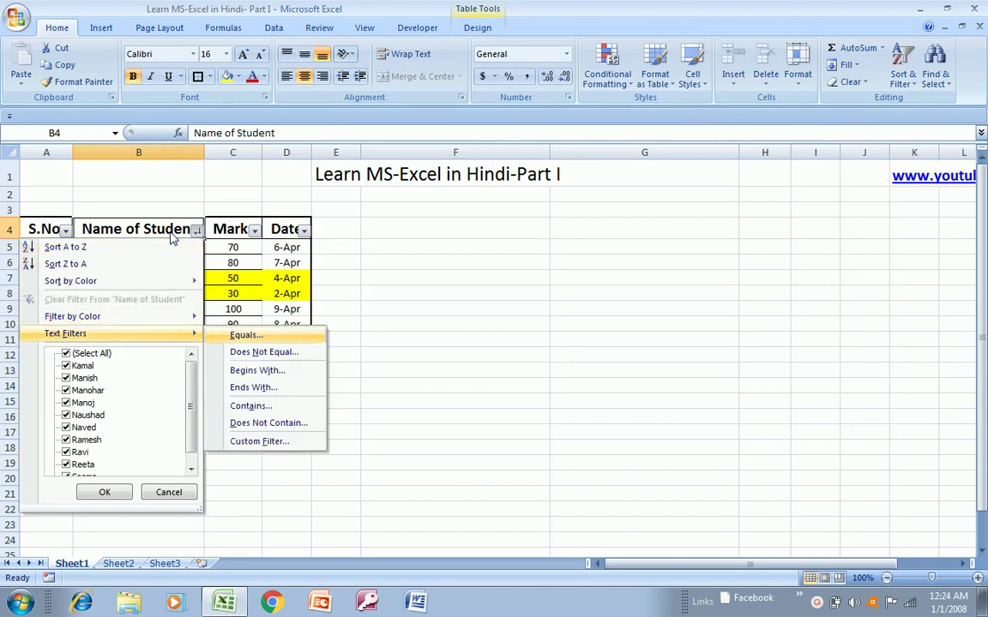
pyautogui.press('Down')
pyautogui.press('Down')
pyautogui.press('Down')
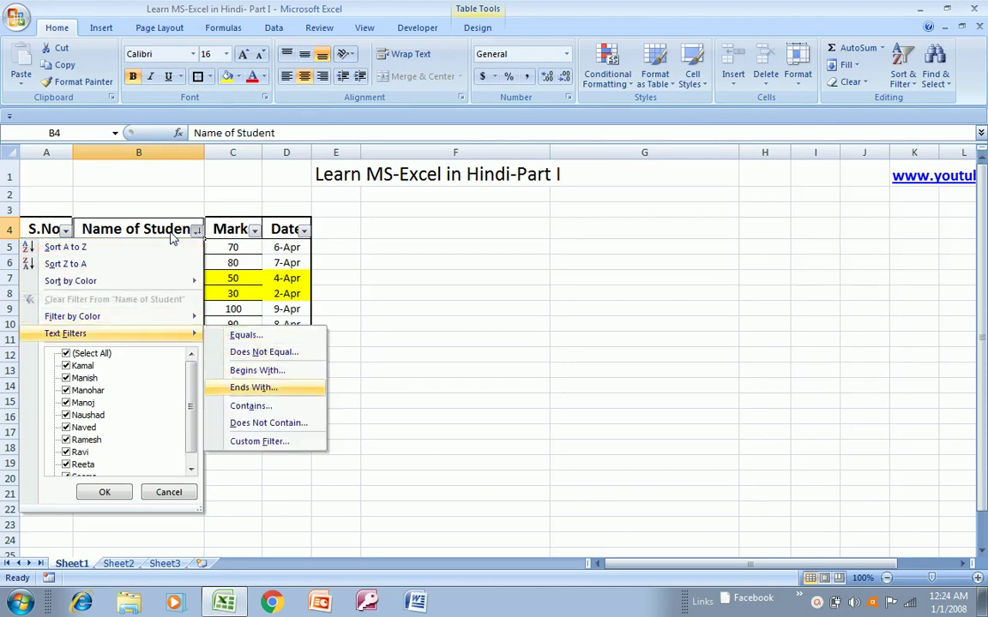
pyautogui.press('Down')
pyautogui.press('Down')
pyautogui.press('Down')
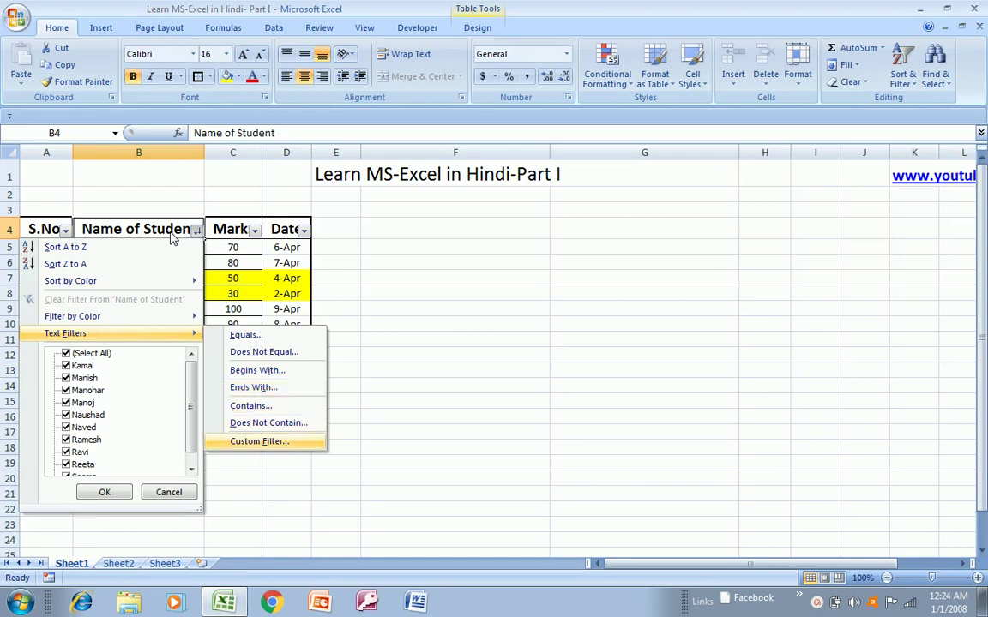
pyautogui.press('Up')
pyautogui.press('Up')
pyautogui.press('Up')
pyautogui.press('Up')
pyautogui.press('Up')
pyautogui.press('Up')
pyautogui.press('Escape')
pyautogui.press('Escape')
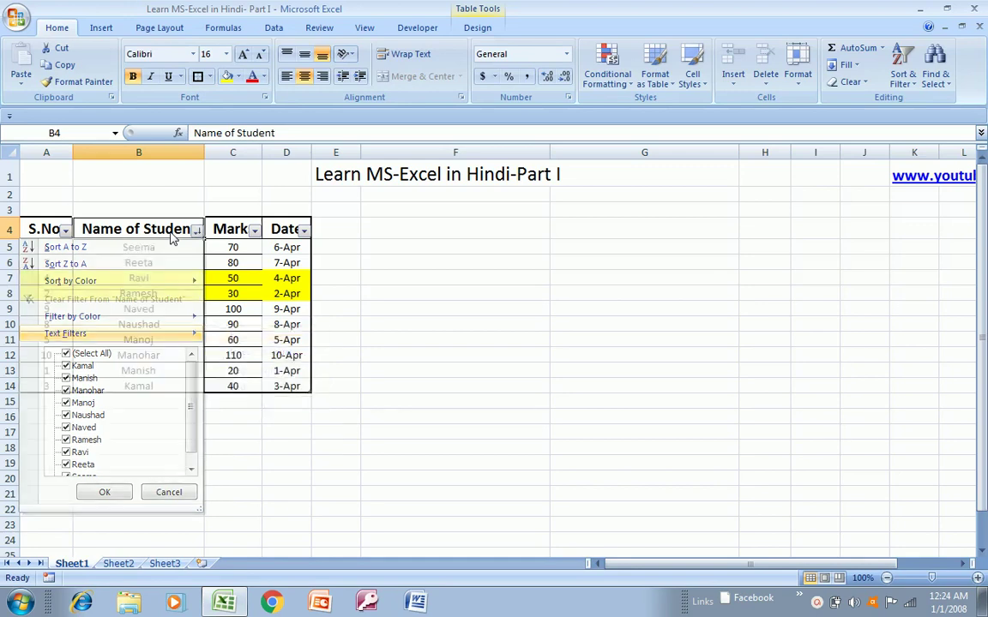
pyautogui.press('Right')
# - Review the Marks column's sort choices and number filters
pyautogui.hotkey('alt', 'Down')
pyautogui.press('Down')
pyautogui.press('Down')
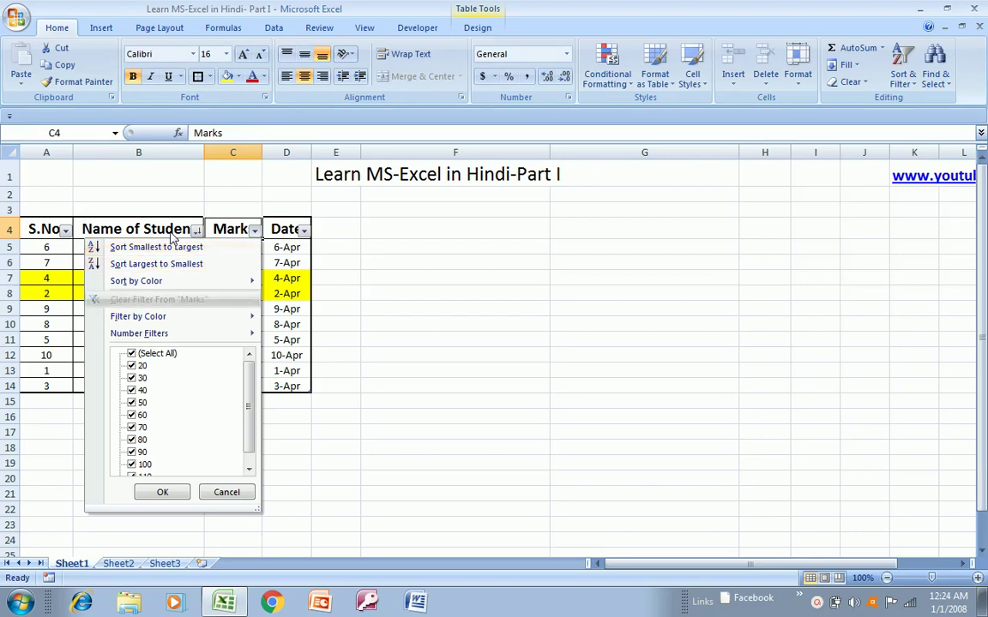
pyautogui.press('Up')
pyautogui.press('Up')
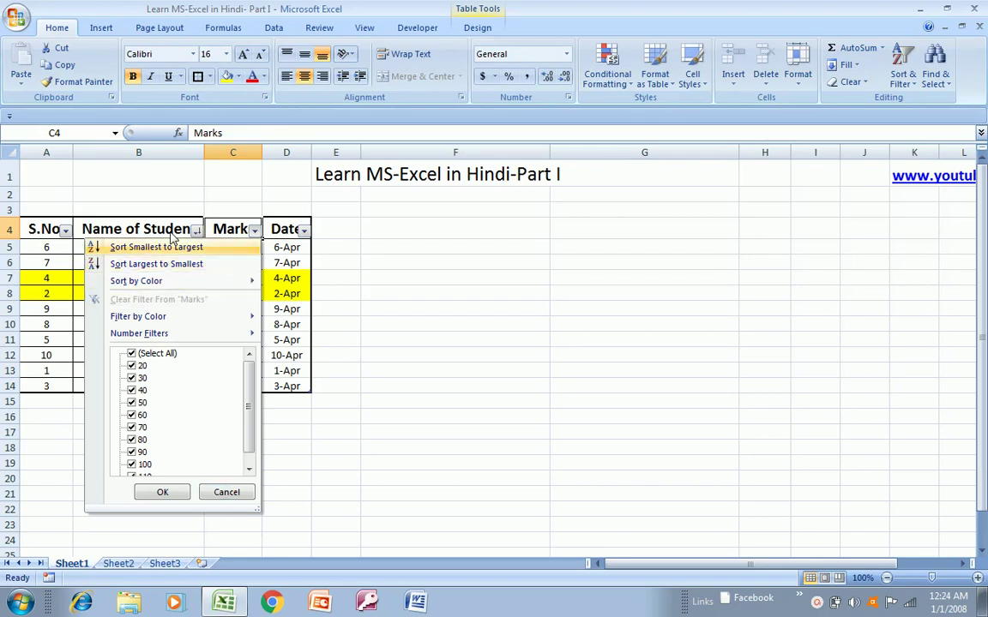
pyautogui.press('Down')
pyautogui.press('Down')
pyautogui.press('Down')
pyautogui.press('Down')
pyautogui.press('Down')
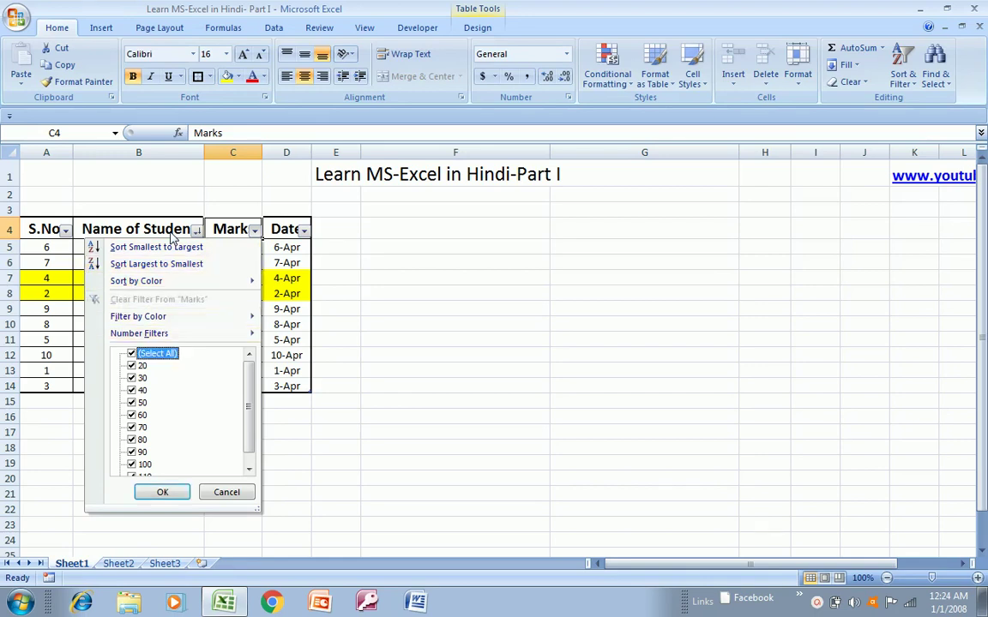
pyautogui.press('Up')
pyautogui.press('Up')
pyautogui.press('Escape')
pyautogui.press('Right')
# - Review the Date column's date filter conditions and close the menu
pyautogui.hotkey('alt', 'Down')
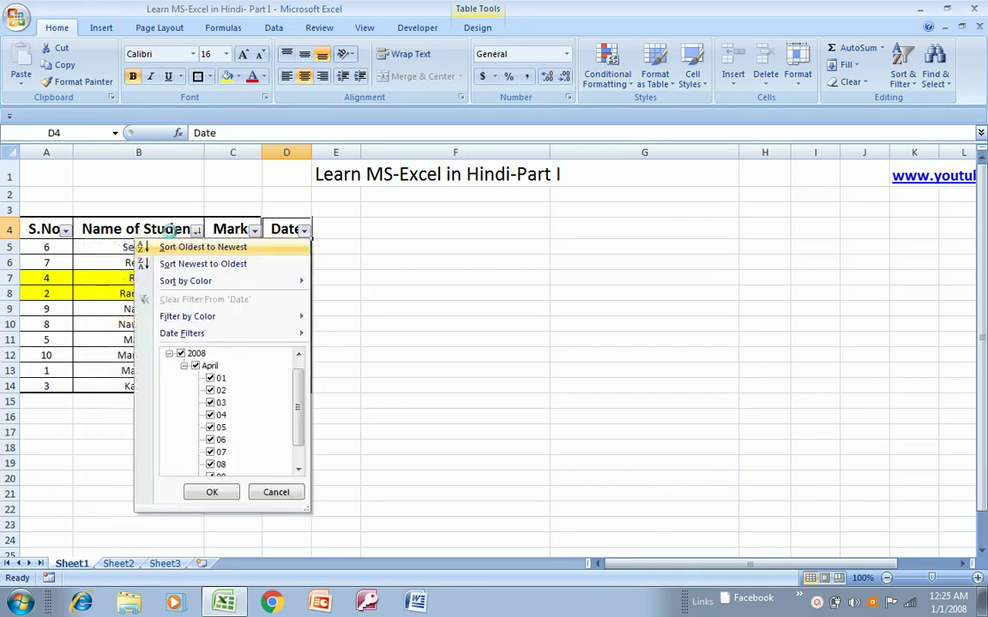
pyautogui.press('Down')
pyautogui.press('Down')
pyautogui.press('Down')
pyautogui.press('Down')
pyautogui.press('Down')
pyautogui.press('Up')
pyautogui.press('Right')
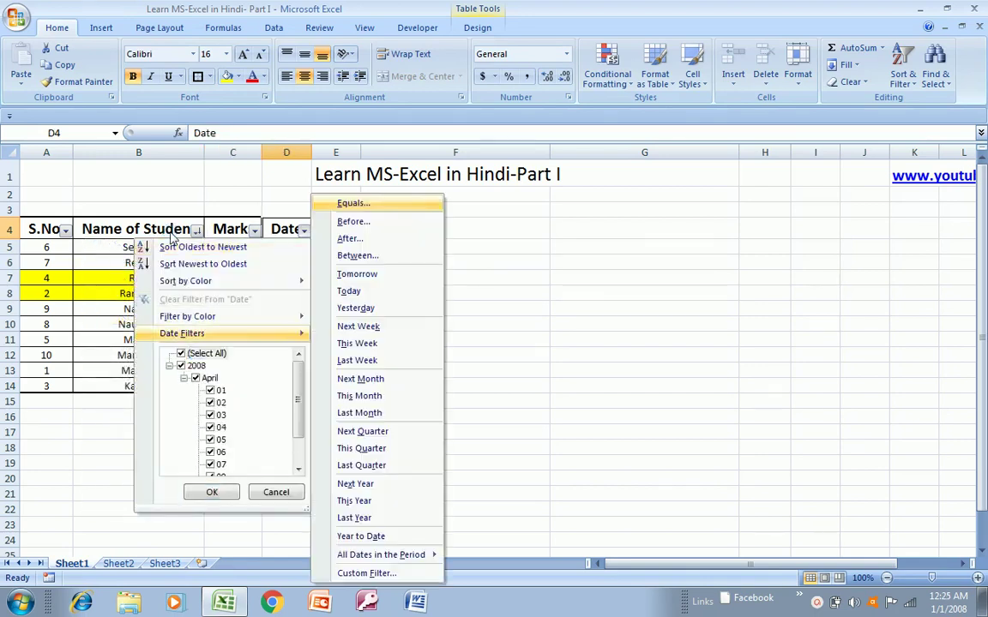
pyautogui.press('Escape')
pyautogui.press('Escape')
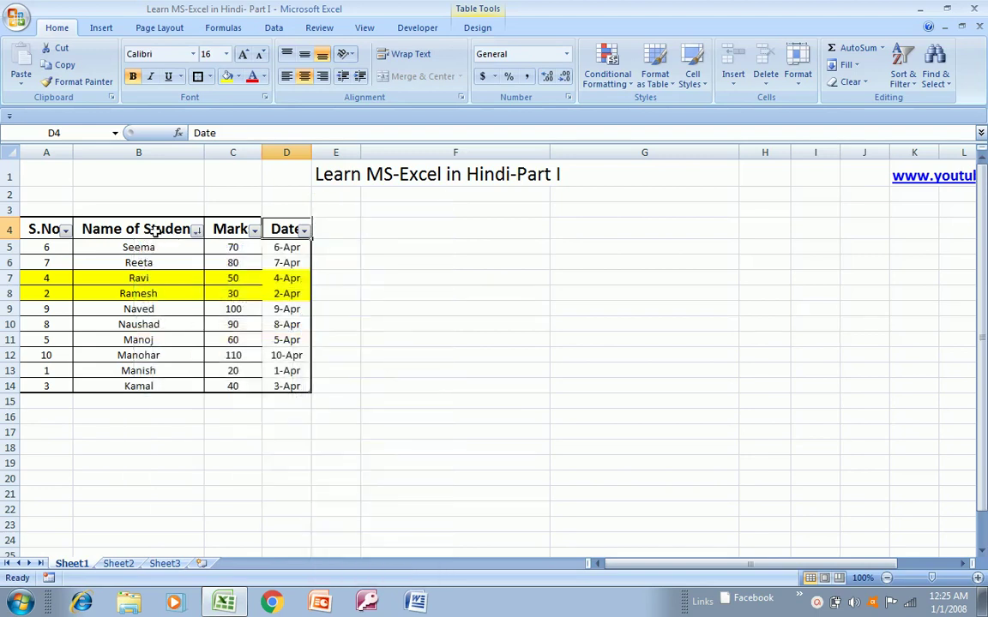
# - Remove AutoFilter from the header row with Ctrl+Shift+L
pyautogui.hotkey('ctrl', 'shift', 'l')
pyautogui.press('Down')
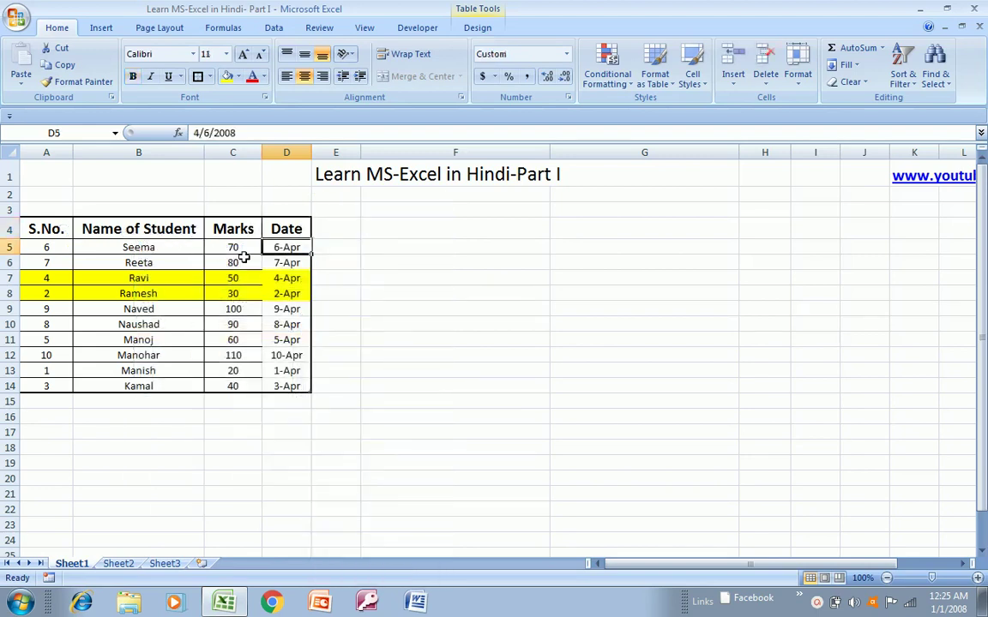
pyautogui.press('Up')
pyautogui.press('Left')
pyautogui.press('Left')
pyautogui.press('Left')
pyautogui.press('Right')
pyautogui.press('Right')
pyautogui.press('Right')
pyautogui.press('Right')
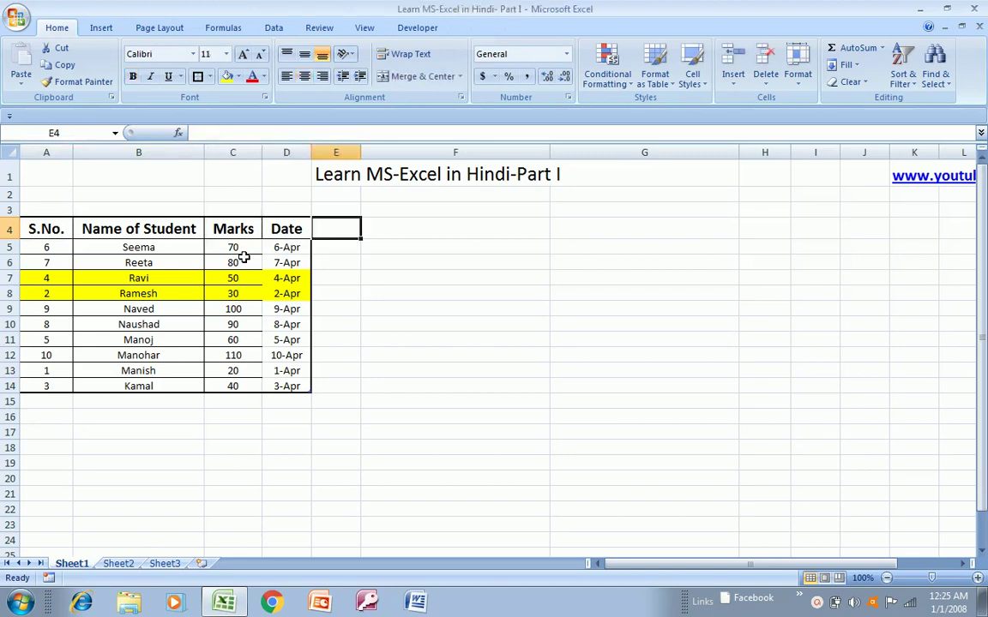
# - Copy the Name of Student heading from B4 into G5, then select G6:G20 beneath it
pyautogui.press('Left')
pyautogui.press('Left')
pyautogui.press('Left')
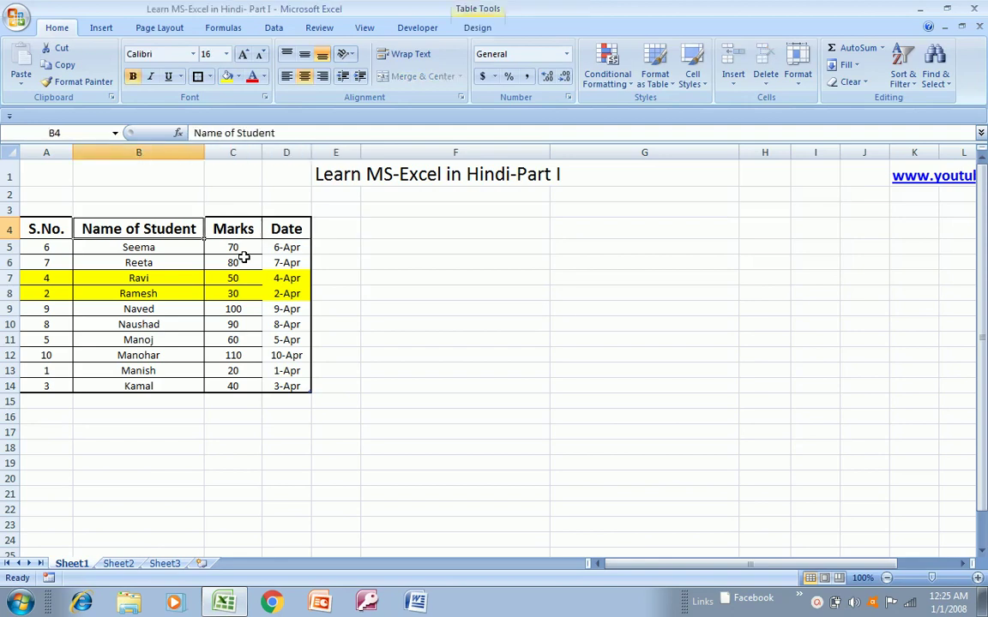
pyautogui.hotkey('ctrl', 'c')
pyautogui.press('Right')
pyautogui.press('Right')
pyautogui.press('Right')
pyautogui.press('Right')
pyautogui.press('Right')
pyautogui.press('Down')
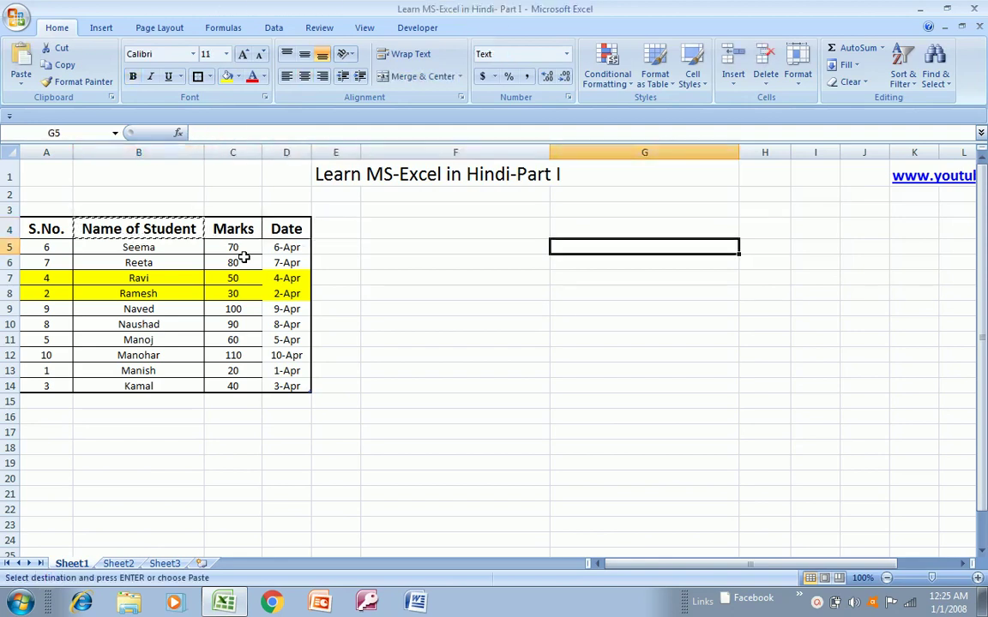
pyautogui.hotkey('ctrl', 'v')
pyautogui.press('Down')
pyautogui.press('Left')
pyautogui.press('Left')
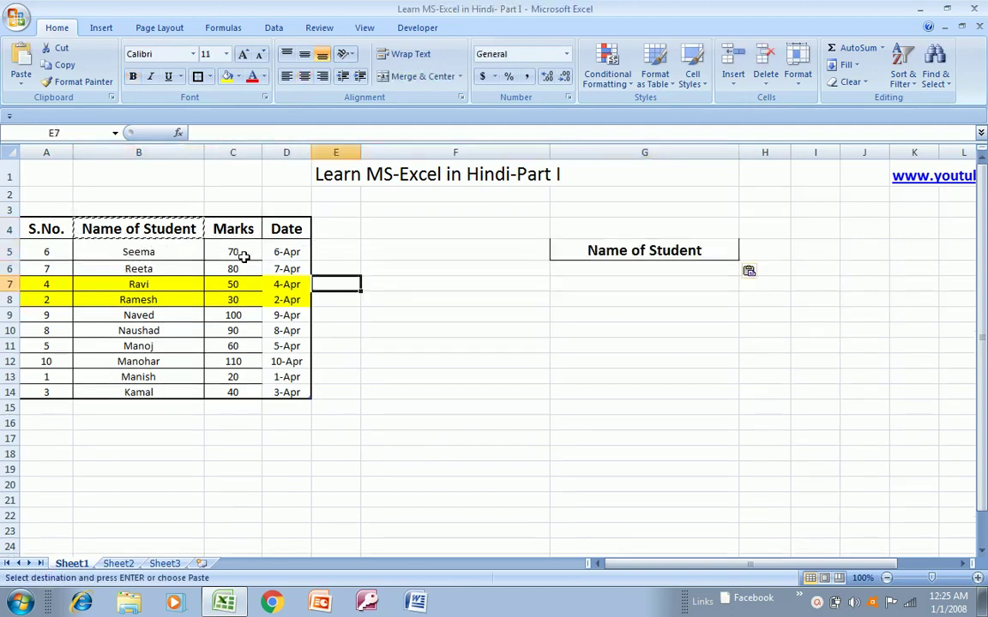
pyautogui.press('Up')
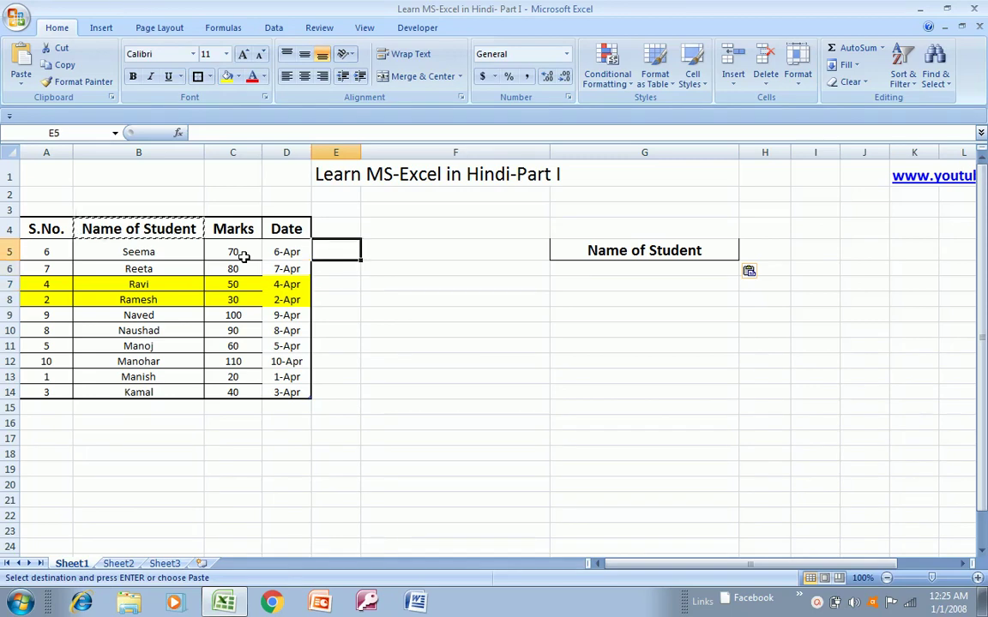
pyautogui.press('Escape')
pyautogui.press('Right')
pyautogui.press('Right')
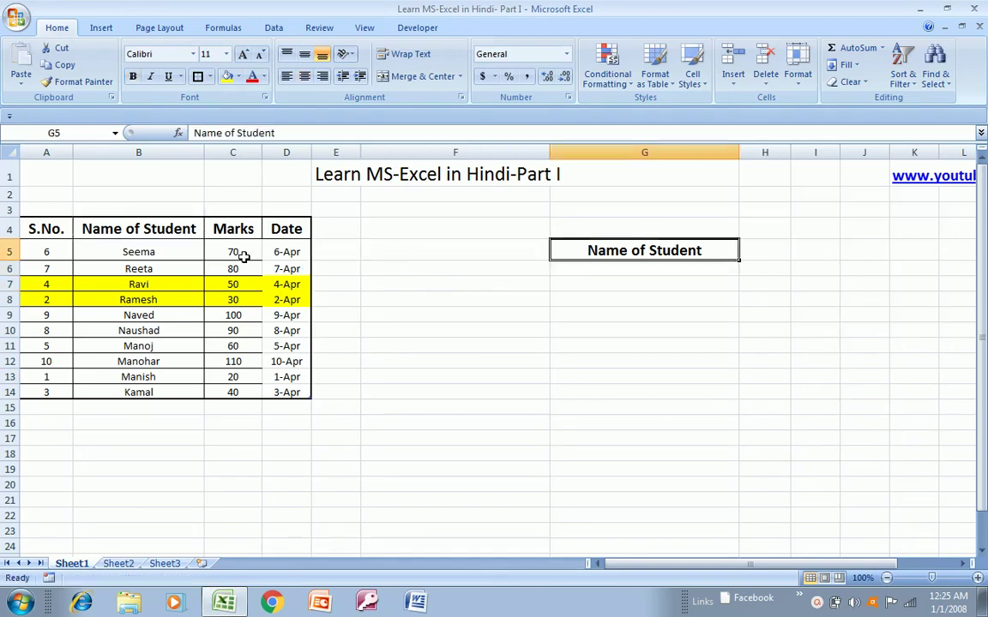
pyautogui.press('Down')
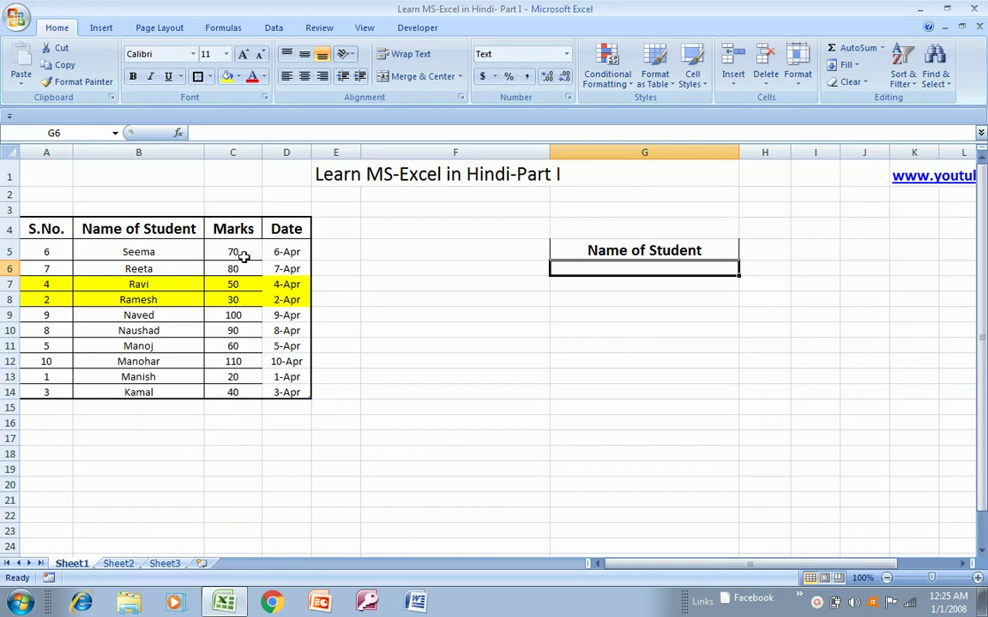
pyautogui.hotkey('shift', 'Down')
pyautogui.hotkey('shift', 'Down')
pyautogui.hotkey('shift', 'Down')
pyautogui.hotkey('shift', 'Down')
pyautogui.hotkey('shift', 'Down')
pyautogui.hotkey('shift', 'Down')
pyautogui.hotkey('shift', 'Down')
pyautogui.hotkey('shift', 'Down')
pyautogui.hotkey('shift', 'Down')
pyautogui.hotkey('shift', 'Down')
pyautogui.hotkey('shift', 'Down')
pyautogui.hotkey('shift', 'Down')
pyautogui.hotkey('shift', 'Down')
pyautogui.hotkey('shift', 'Down')
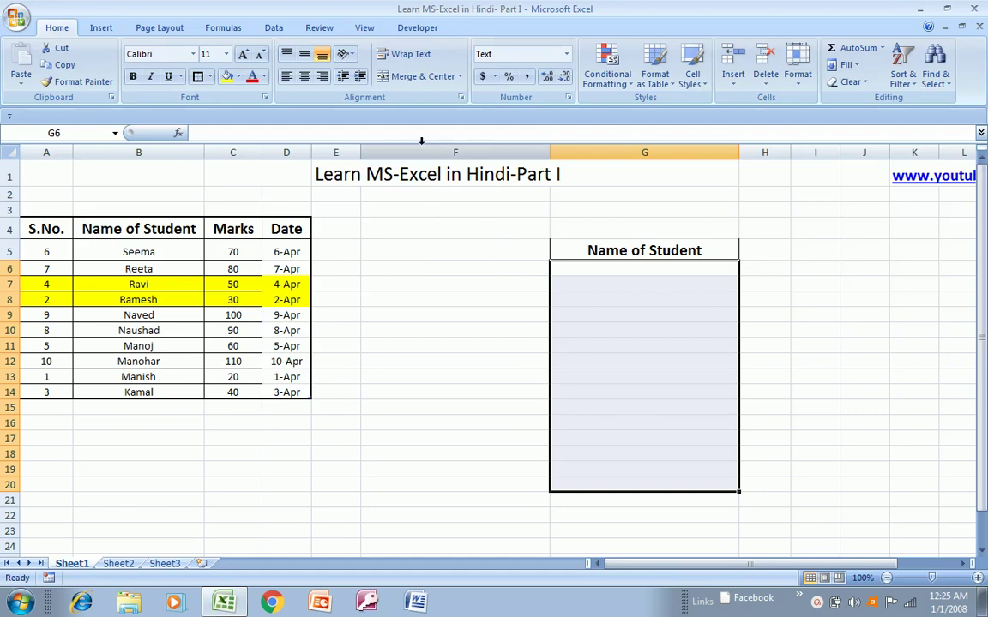
# - Open Data Validation for G6:G20 and set Allow to List
pyautogui.click(273, 28)
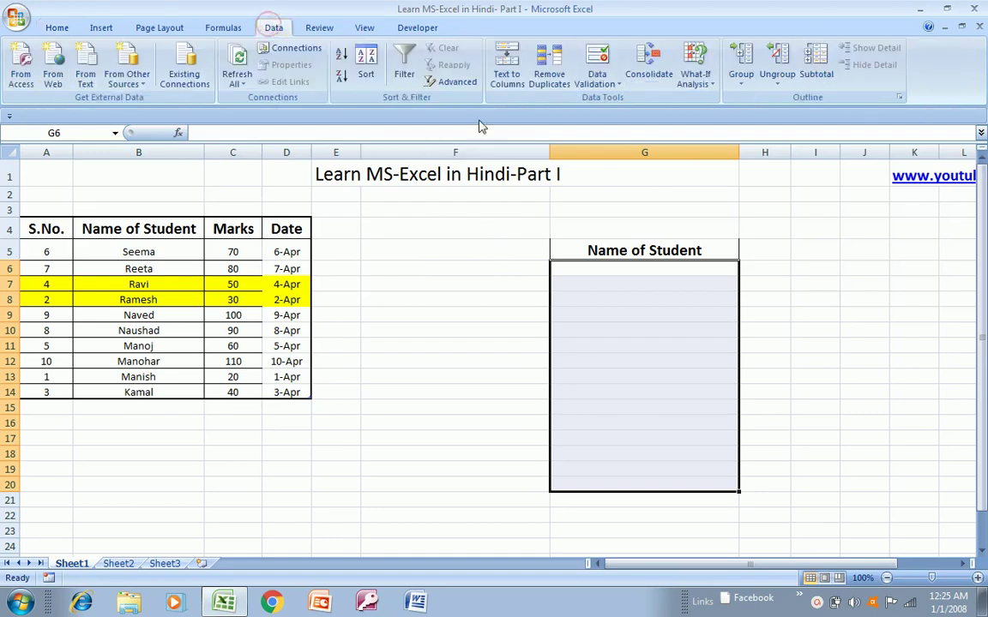
pyautogui.click(606, 86)
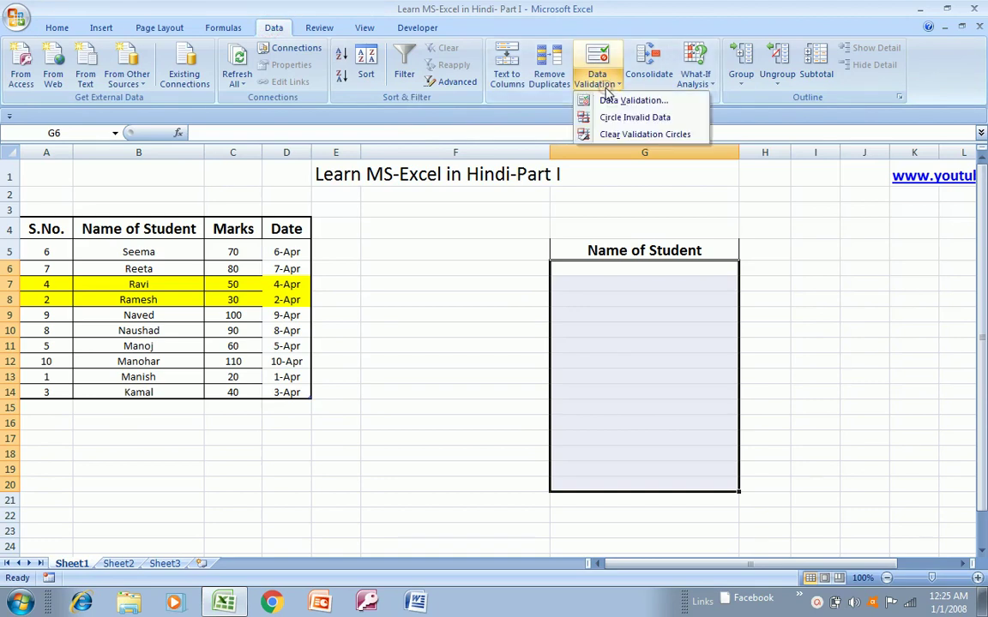
pyautogui.click(611, 102)
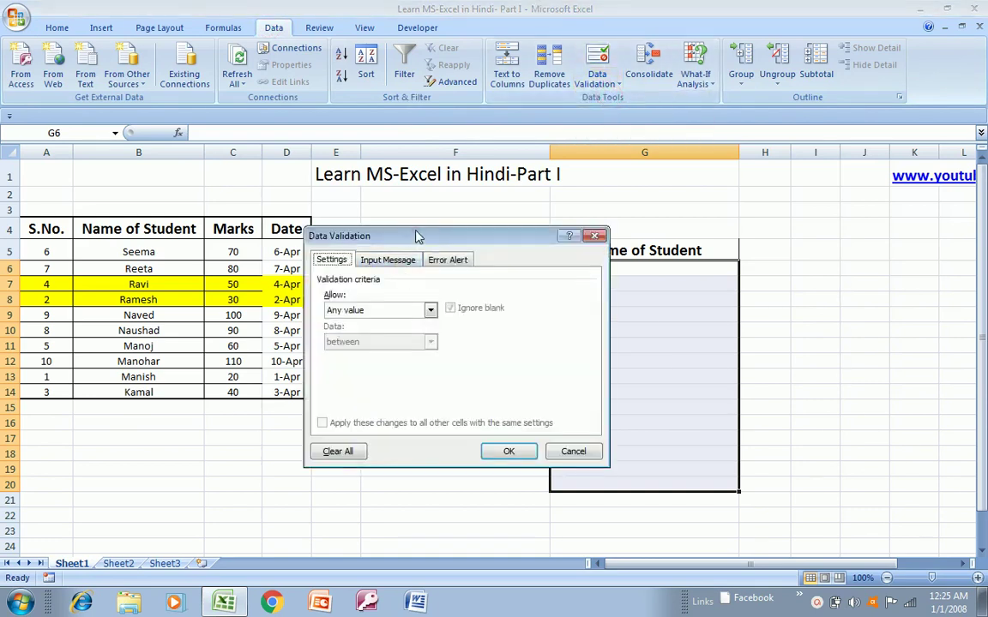
pyautogui.moveTo(418, 235); pyautogui.dragTo(299, 253)
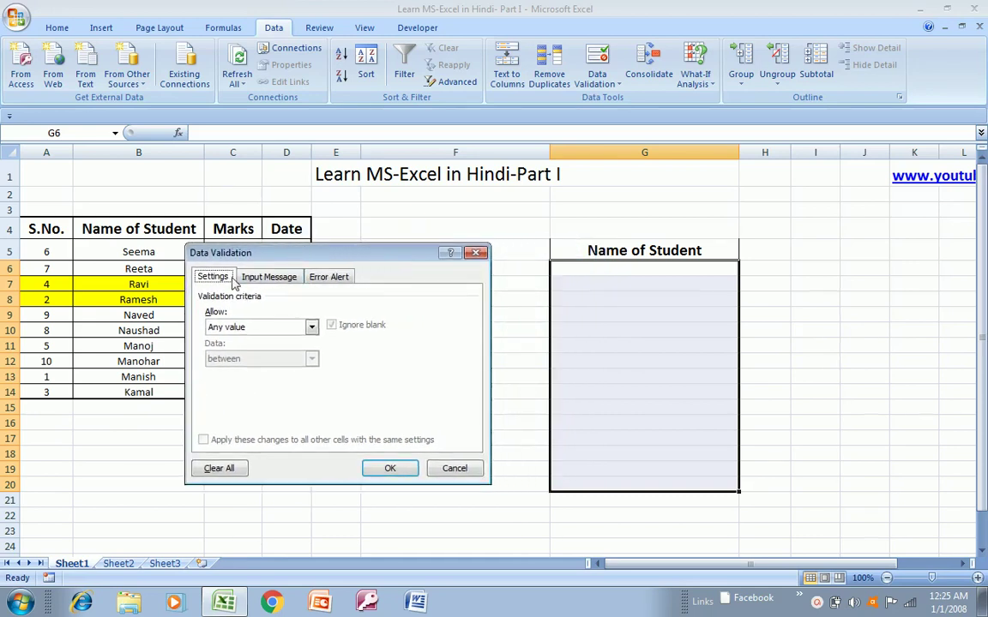
pyautogui.click(257, 277)
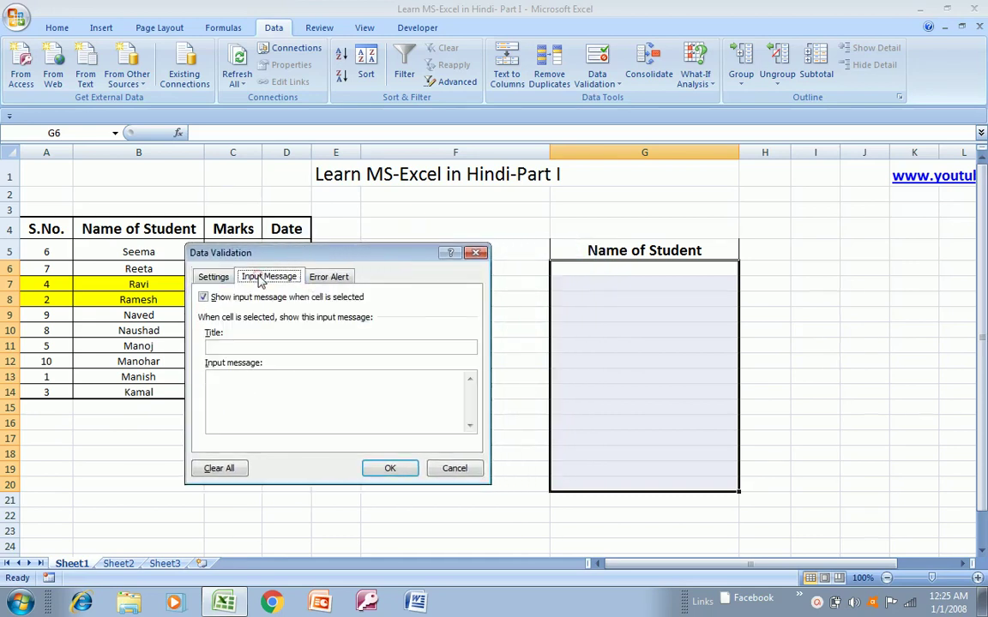
pyautogui.click(330, 277)
pyautogui.click(213, 277)
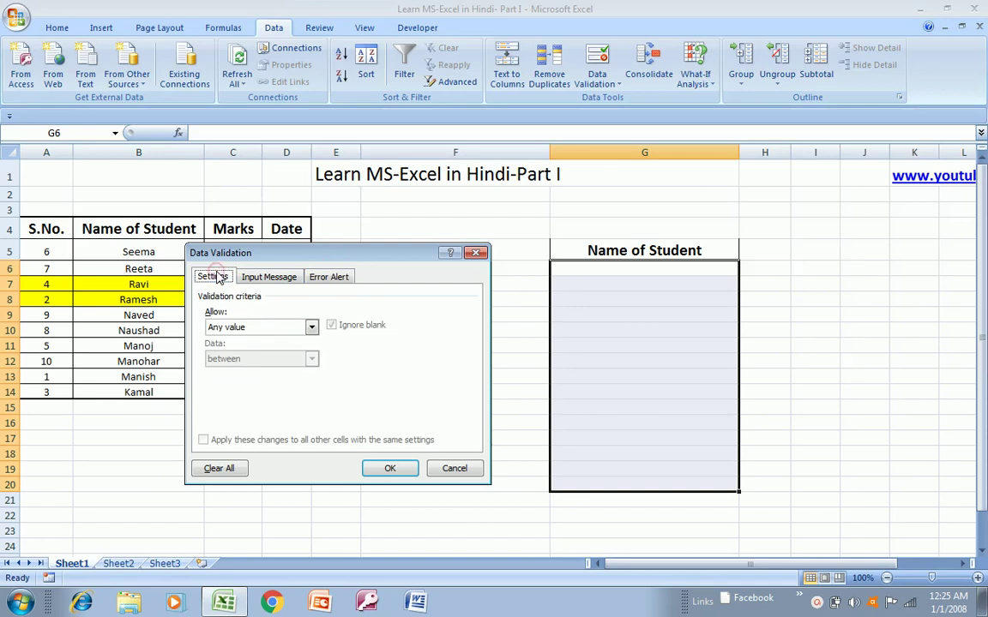
pyautogui.click(311, 326)
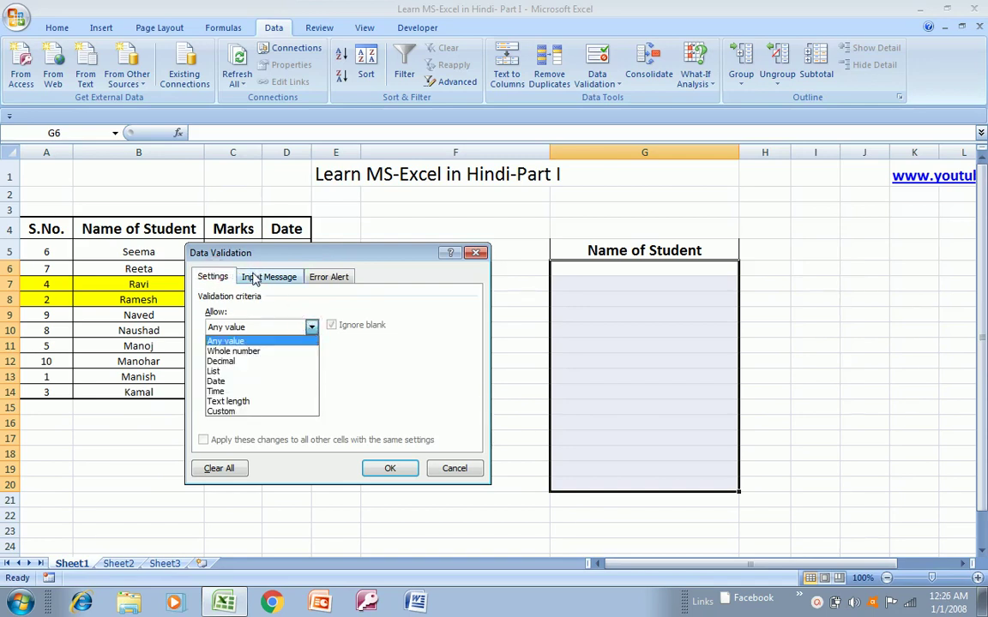
pyautogui.click(213, 371)
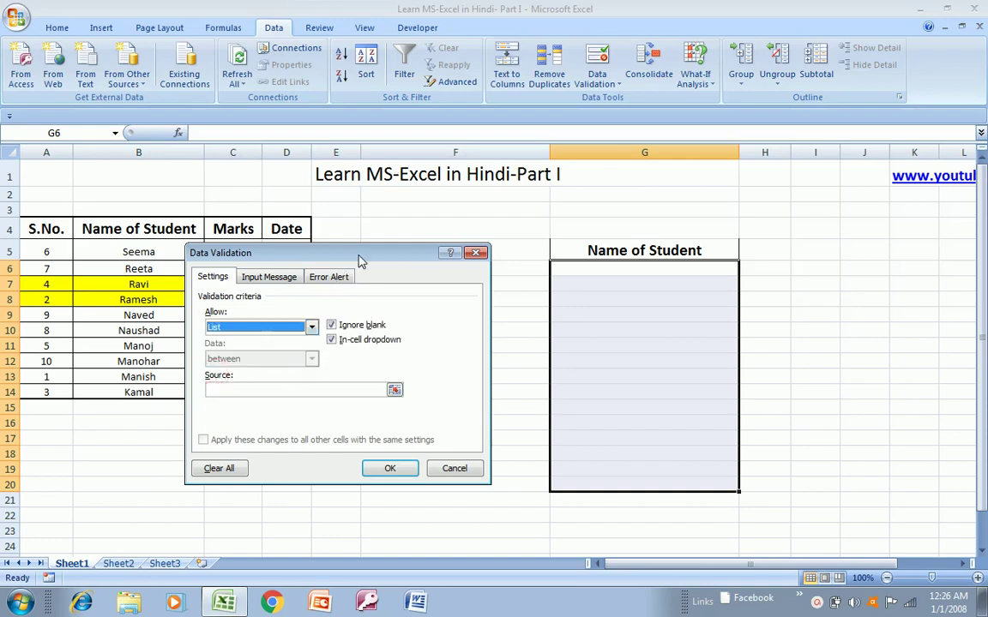
# - Set the list source to the student names in B5:B14 and confirm
pyautogui.moveTo(361, 261); pyautogui.dragTo(558, 240)
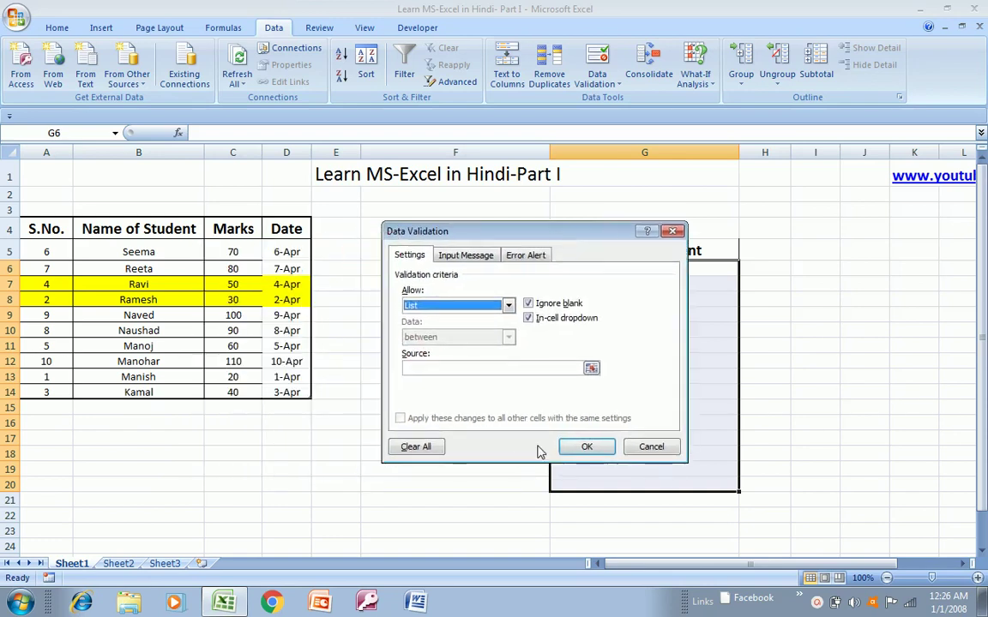
pyautogui.click(590, 368)
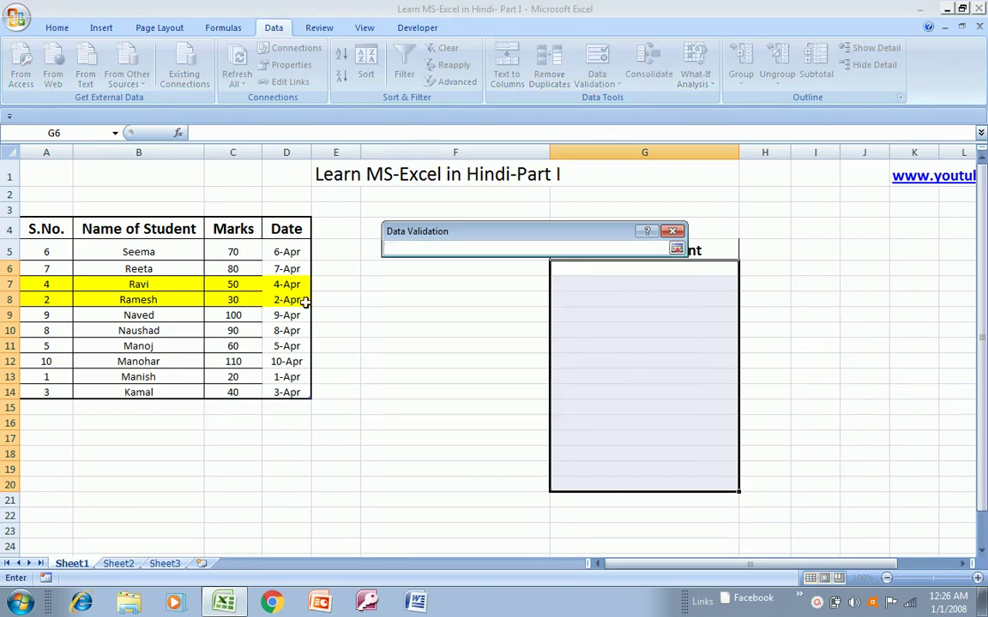
pyautogui.click(159, 249)
pyautogui.moveTo(159, 250); pyautogui.dragTo(138, 392)
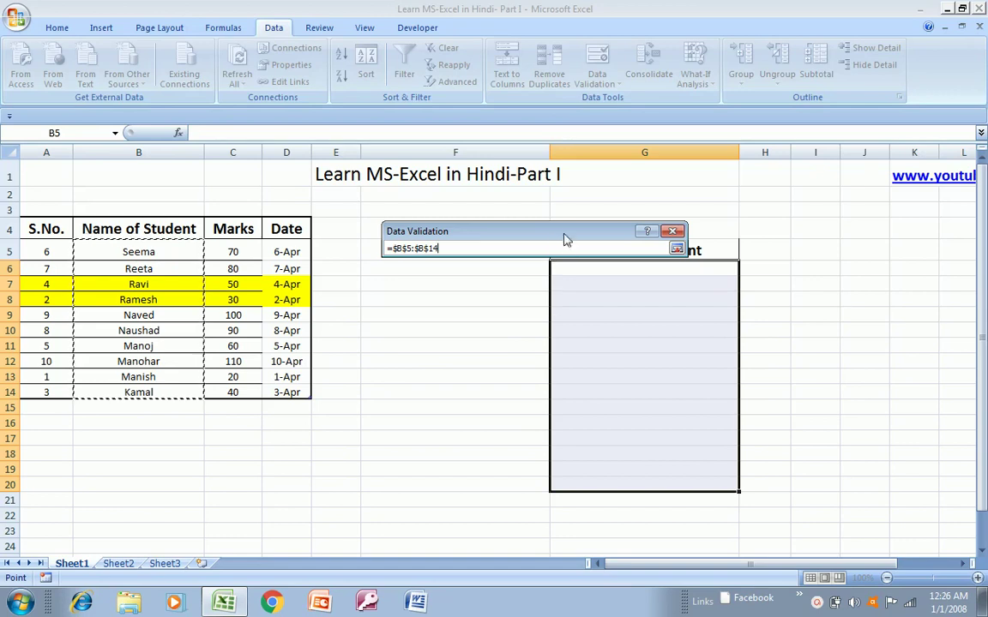
pyautogui.moveTo(566, 234); pyautogui.dragTo(532, 204)
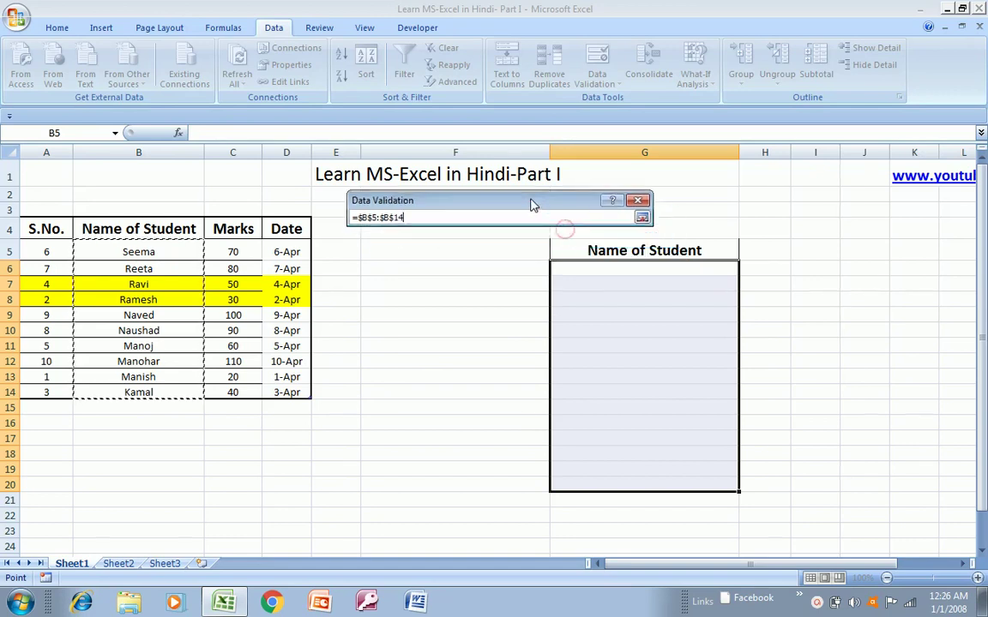
pyautogui.click(643, 218)
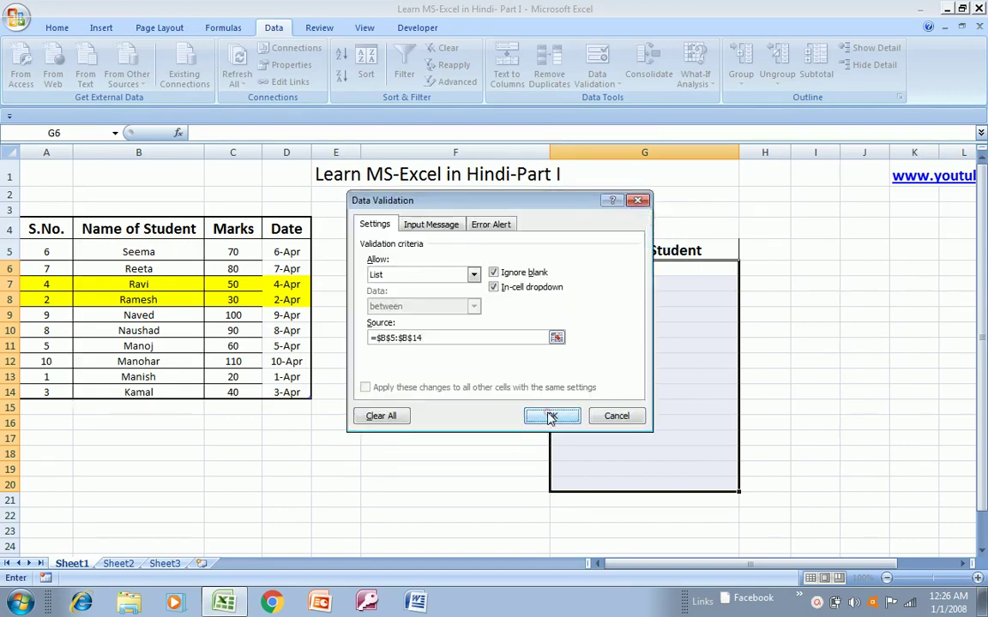
pyautogui.click(552, 415)
pyautogui.click(630, 269)
pyautogui.press('Up')
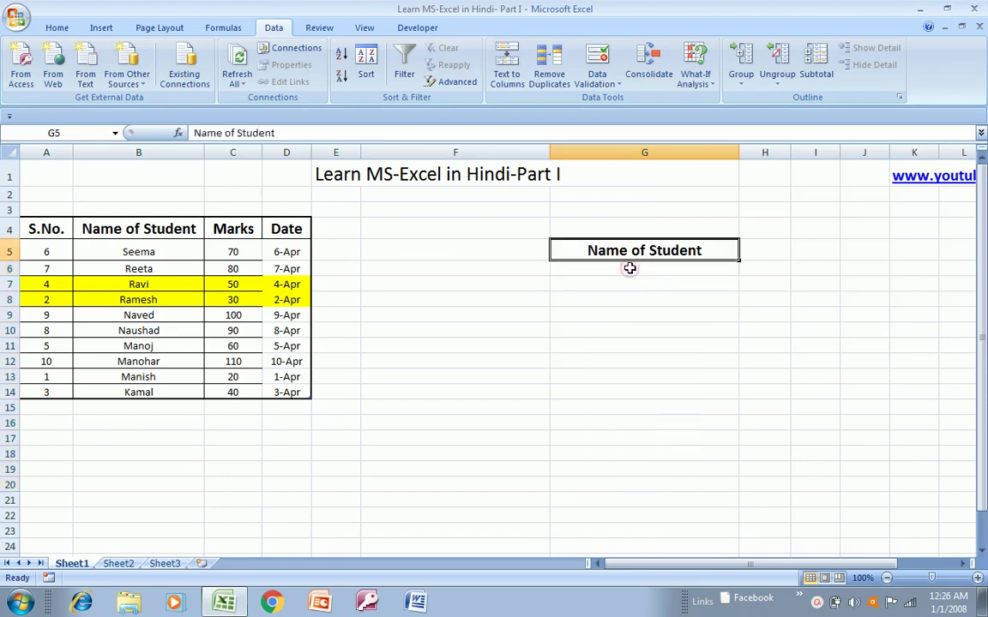
# - Check the validated cells in column G and return to G6
pyautogui.press('Down')
pyautogui.press('Right')
pyautogui.press('Left')
pyautogui.press('Down')
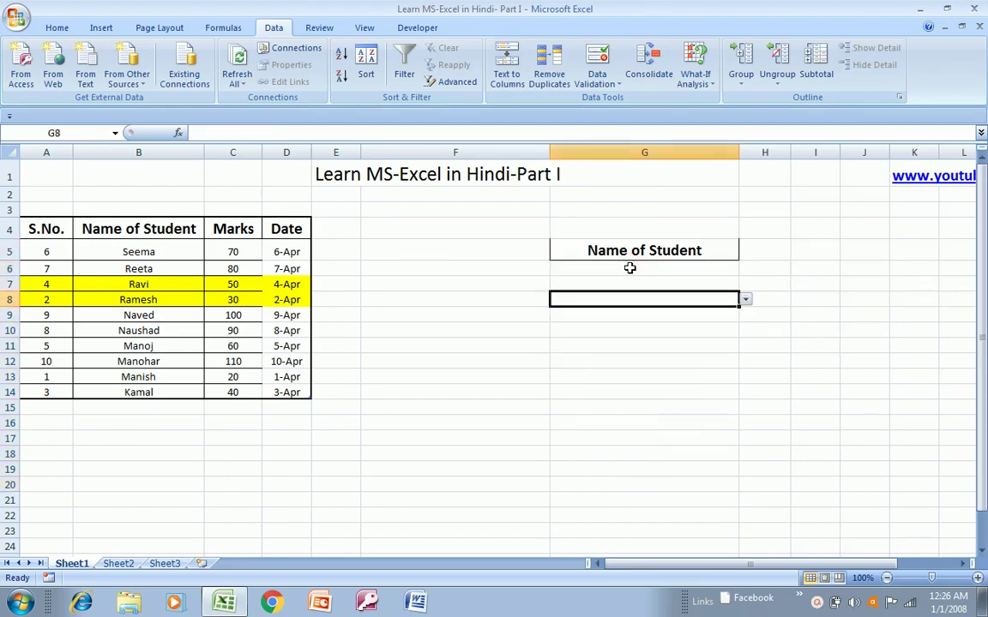
pyautogui.press('Up')
pyautogui.press('Down')
pyautogui.press('Up')
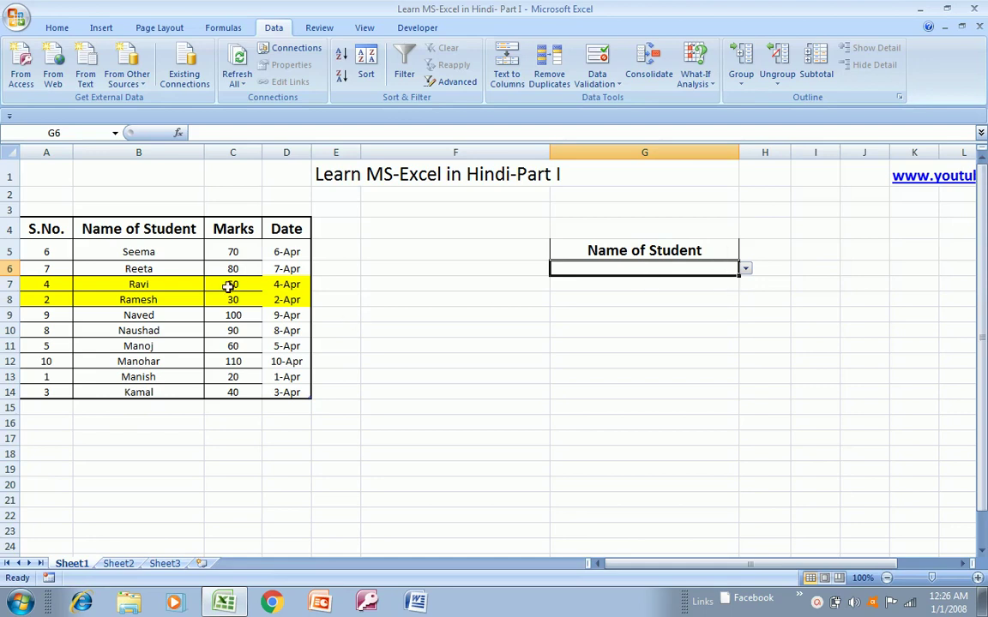
pyautogui.click(149, 252)
pyautogui.hotkey('ctrl', 'shift', 'Down')
pyautogui.press('Right')
pyautogui.press('Right')
pyautogui.press('Right')
pyautogui.press('Right')
pyautogui.press('Right')
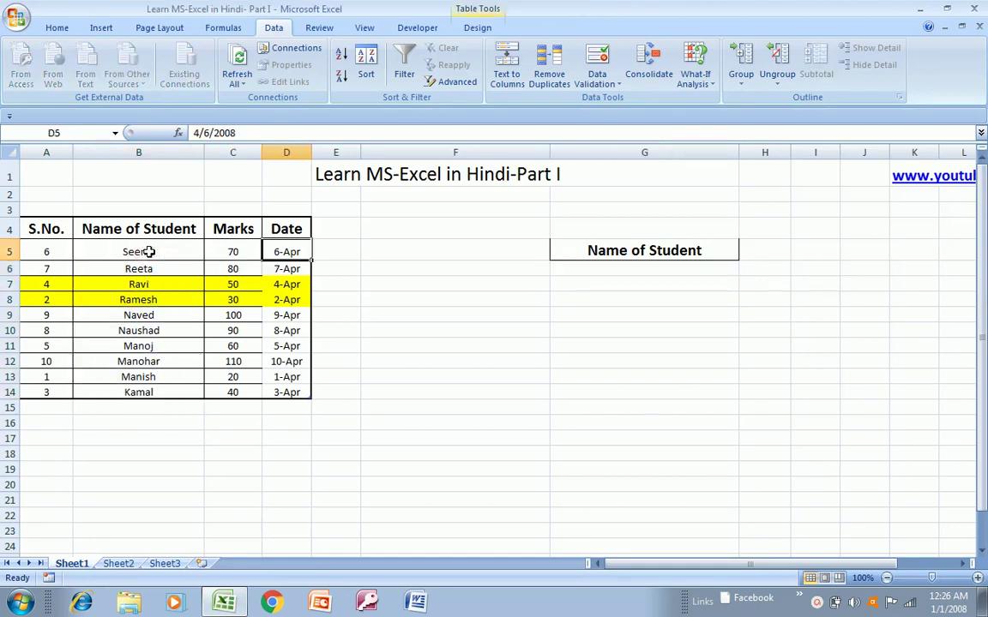
pyautogui.press('Down')
pyautogui.press('Down')
pyautogui.press('Down')
pyautogui.press('Down')
pyautogui.press('Down')
pyautogui.press('Down')
pyautogui.press('Down')
pyautogui.press('Down')
pyautogui.press('Down')
pyautogui.press('Down')
pyautogui.press('Down')
pyautogui.press('Down')
pyautogui.press('Down')
pyautogui.press('Down')
pyautogui.press('Down')
pyautogui.press('Down')
pyautogui.press('Down')
pyautogui.press('Down')
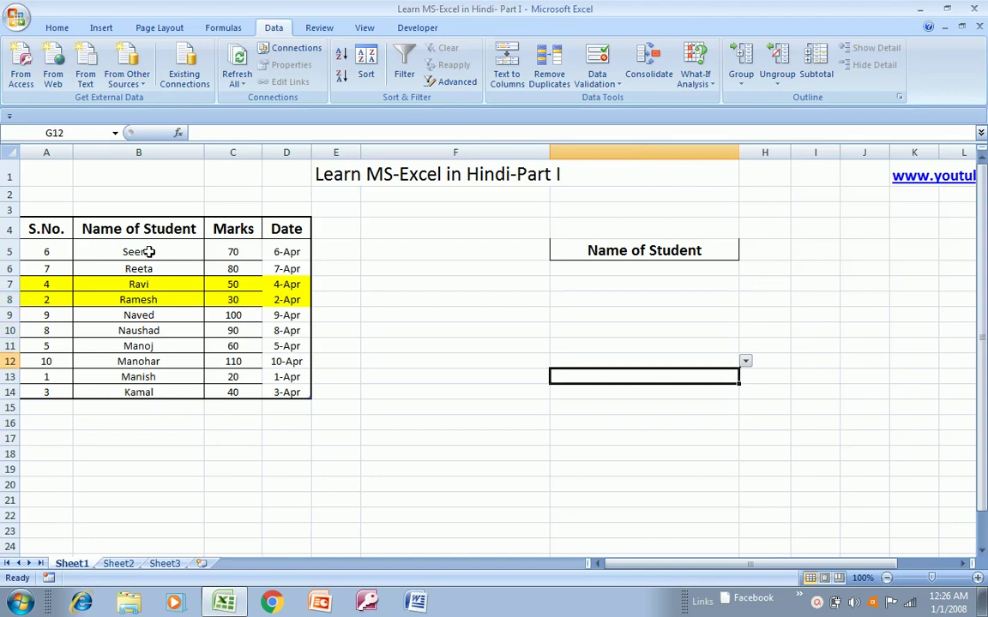
pyautogui.press('Up')
pyautogui.press('Up')
pyautogui.press('Up')
pyautogui.press('Up')
pyautogui.press('Up')
pyautogui.press('Up')
pyautogui.press('Up')
pyautogui.press('Up')
pyautogui.press('Up')
pyautogui.press('Up')
pyautogui.press('Up')
pyautogui.press('Up')
pyautogui.press('Up')
pyautogui.press('Up')
pyautogui.press('Up')
pyautogui.press('Up')
pyautogui.press('Up')
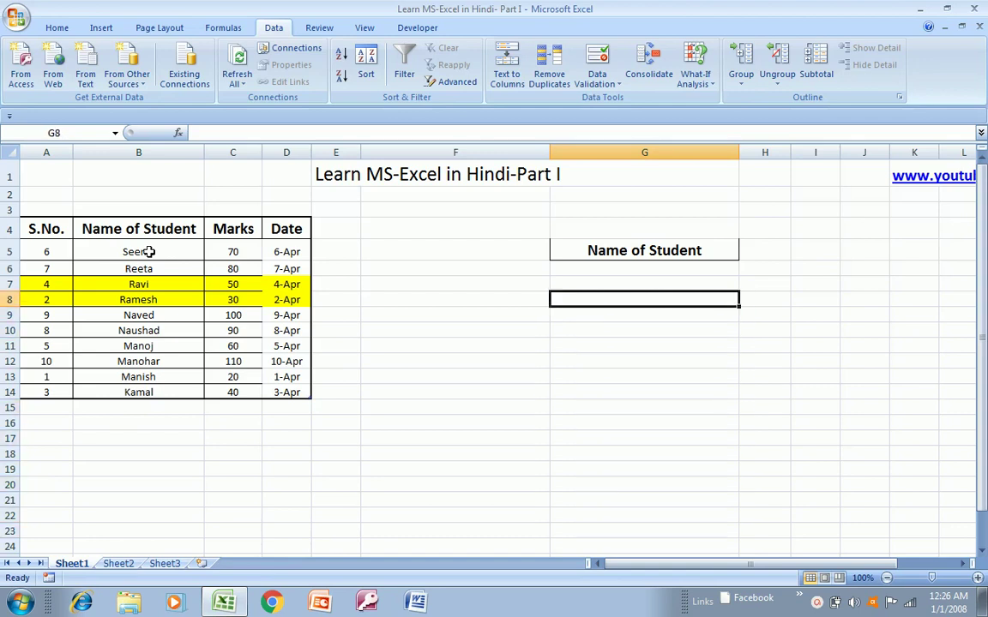
pyautogui.hotkey('shift', 'Down')
pyautogui.hotkey('shift', 'Down')
pyautogui.hotkey('shift', 'Down')
pyautogui.hotkey('shift', 'Down')
pyautogui.press('Down')
pyautogui.press('Down')
pyautogui.press('Down')
pyautogui.press('Down')
pyautogui.press('Down')
pyautogui.press('Down')
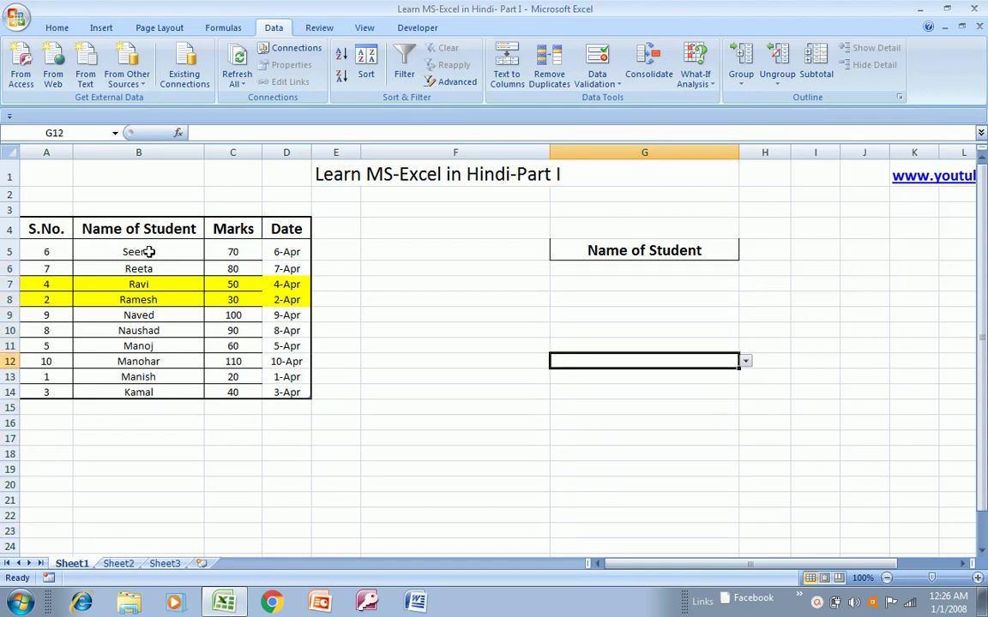
pyautogui.press('Up')
pyautogui.press('Up')
pyautogui.press('Up')
pyautogui.press('Up')
pyautogui.press('Up')
pyautogui.press('Up')
pyautogui.press('Up')
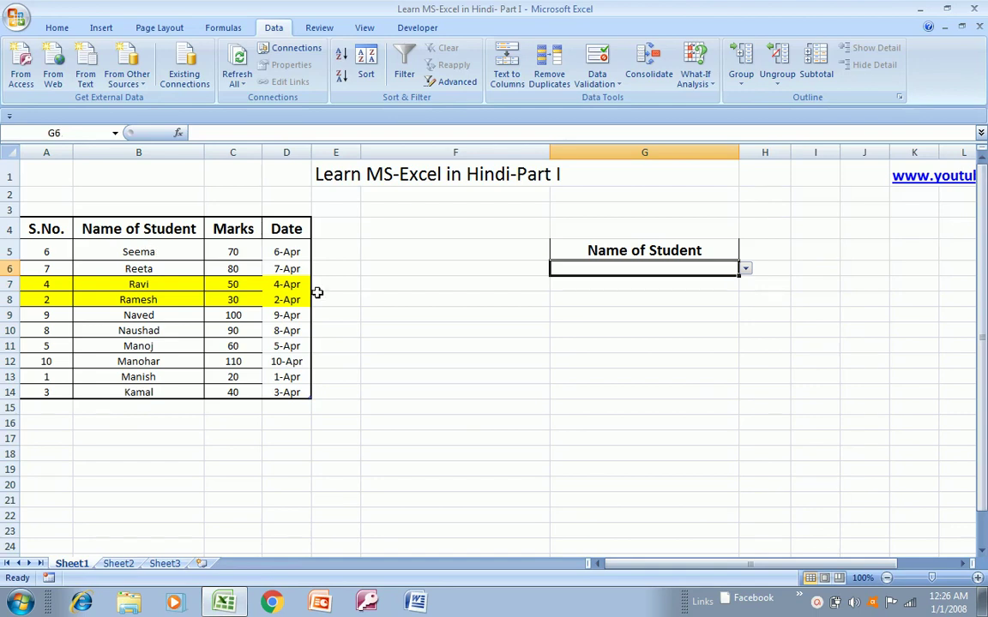
# - Pick Reeta in G6 and Naved in G7 from the dropdown lists
pyautogui.click(745, 271)
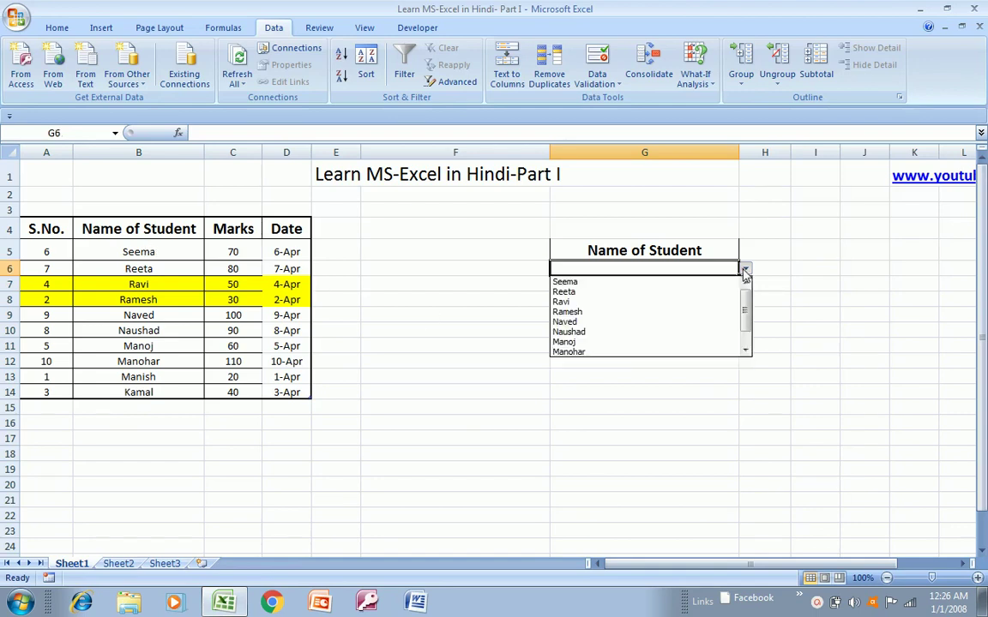
pyautogui.click(598, 294)
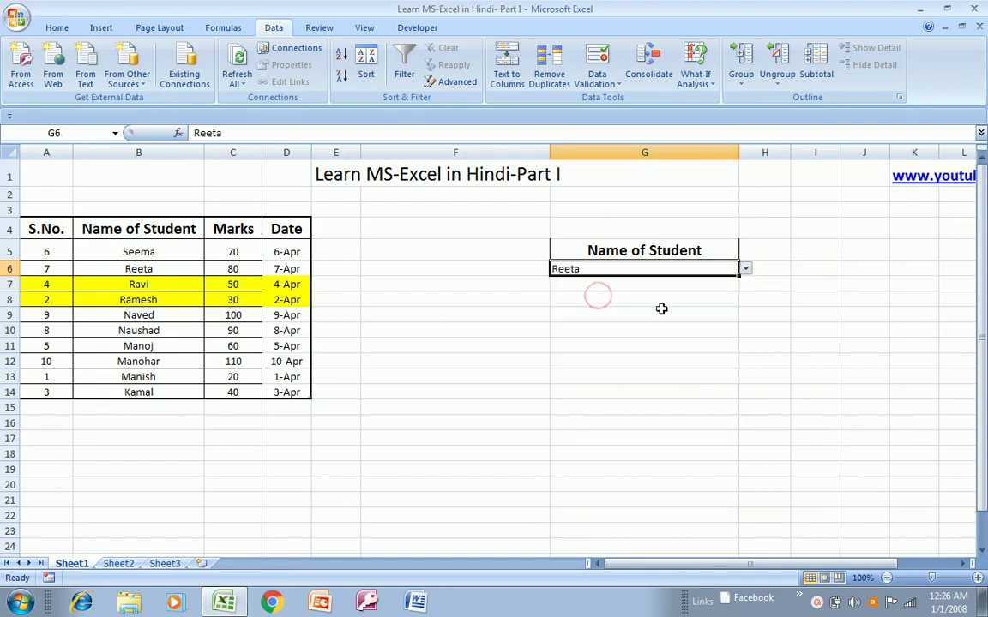
pyautogui.click(697, 296)
pyautogui.click(705, 284)
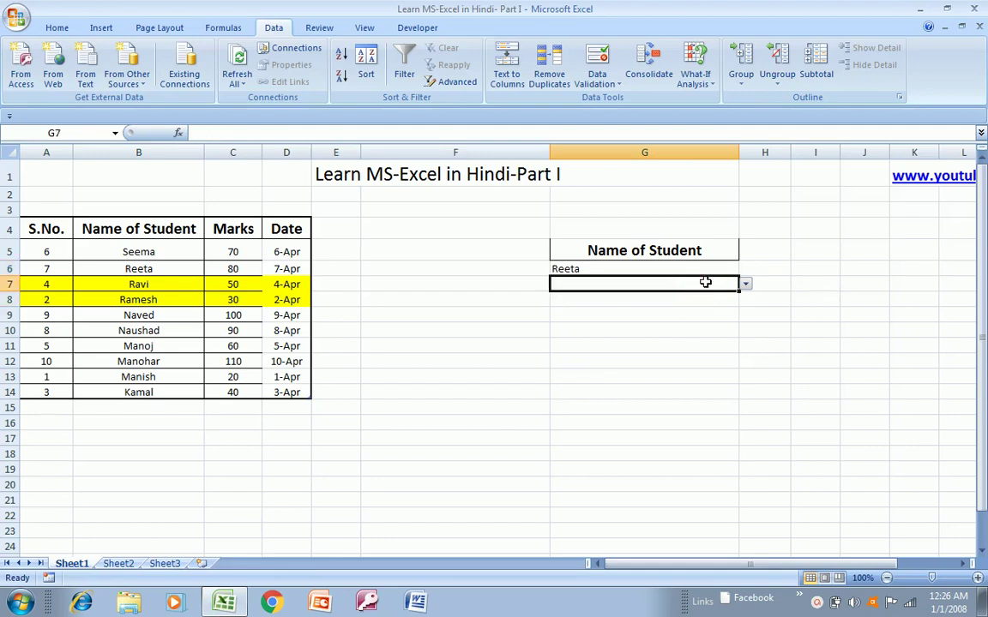
pyautogui.click(745, 284)
pyautogui.click(631, 340)
pyautogui.click(607, 305)
# - Enter Reeta, Reeta and Naved in G8:G10 using AutoComplete
pyautogui.write('R')
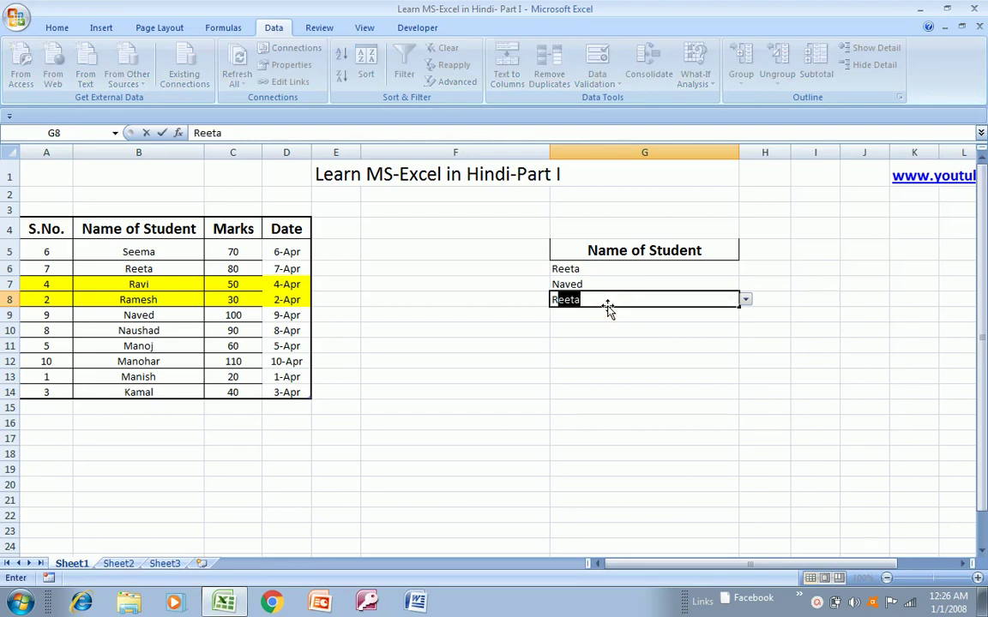
pyautogui.press('Return')
pyautogui.write('reeta')
pyautogui.press('Return')
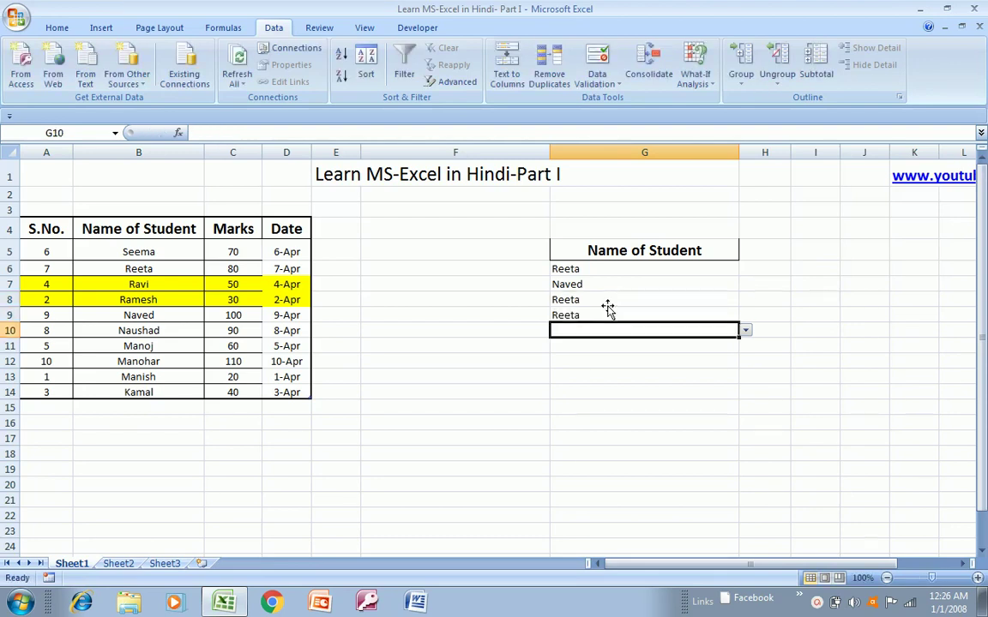
pyautogui.write('naved')
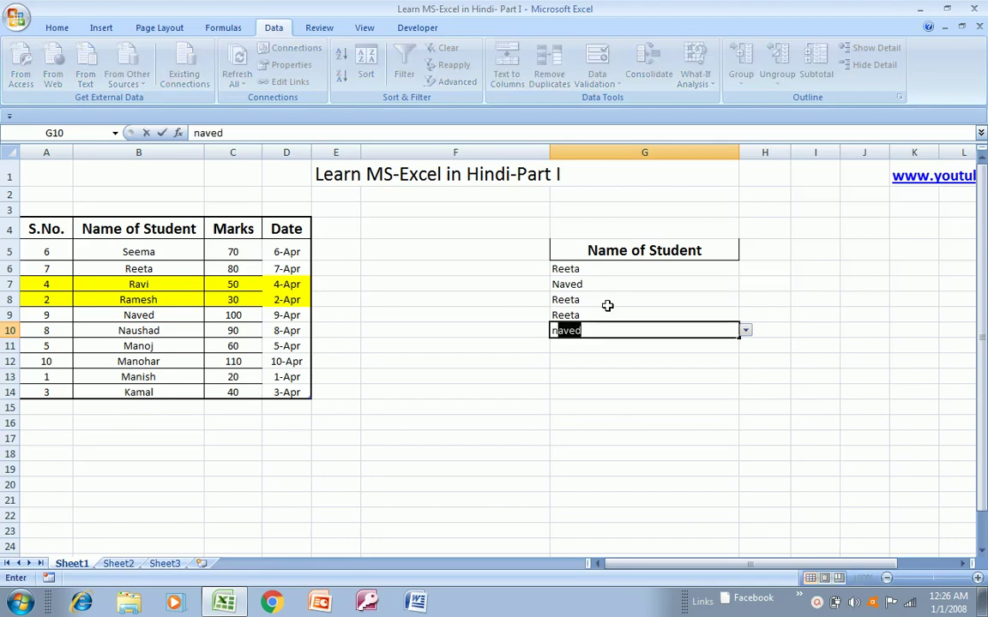
pyautogui.press('Return')
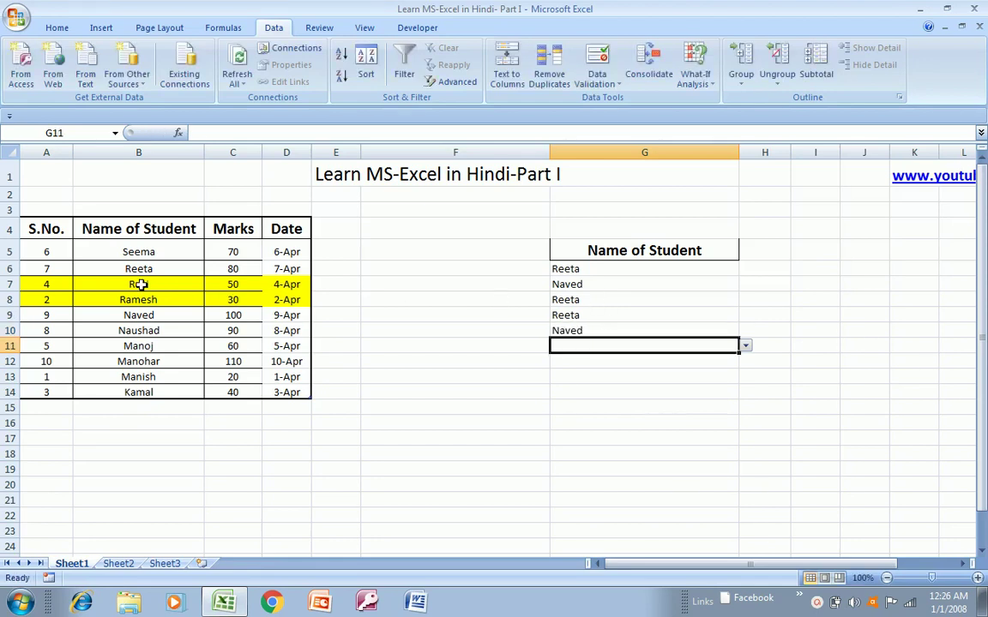
pyautogui.click(139, 284)
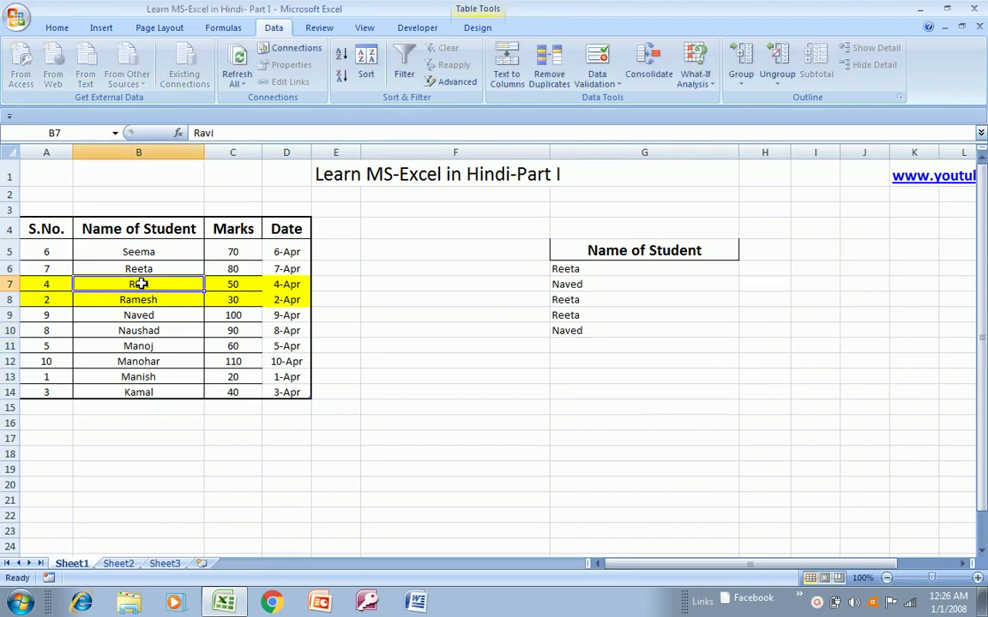
pyautogui.click(644, 258)
pyautogui.click(647, 266)
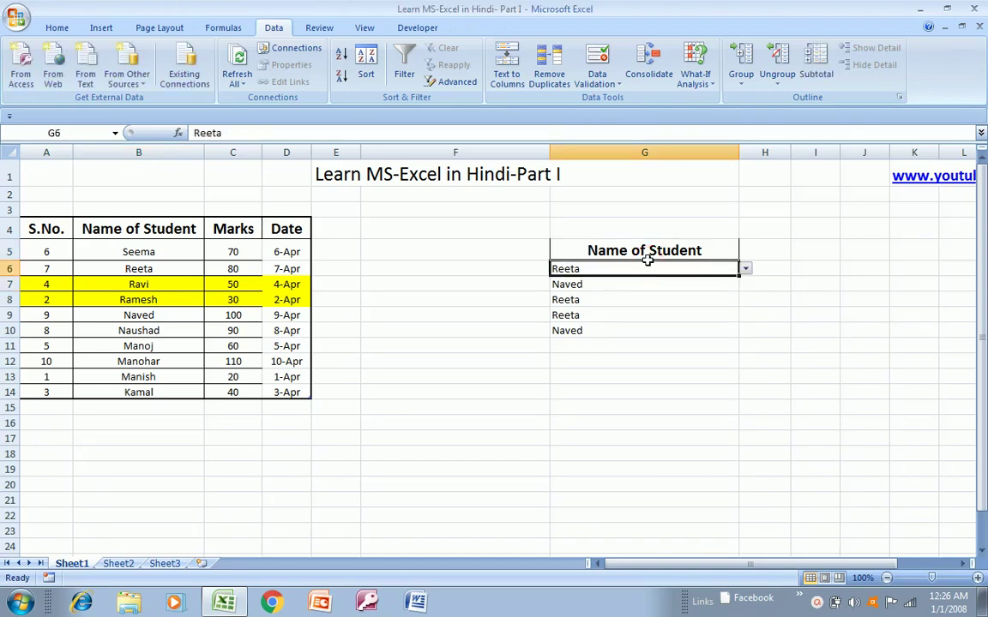
# - Clear the five chosen student names from G6:G10
pyautogui.press('Left')
pyautogui.press('Left')
pyautogui.press('Left')
pyautogui.press('Left')
pyautogui.press('Up')
pyautogui.press('Left')
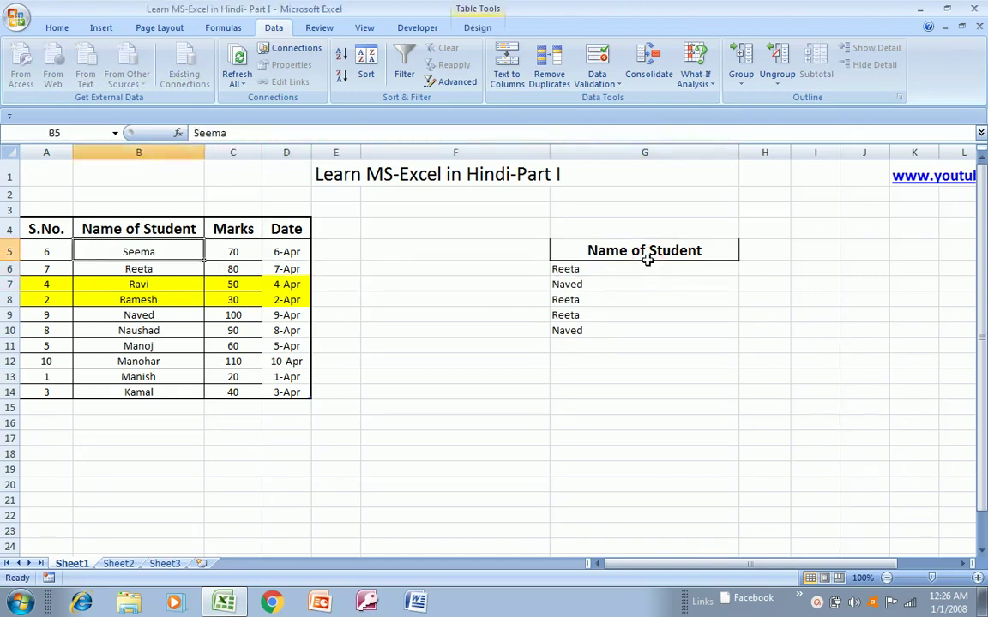
pyautogui.press('Right')
pyautogui.press('Right')
pyautogui.click(647, 259)
pyautogui.click(649, 267)
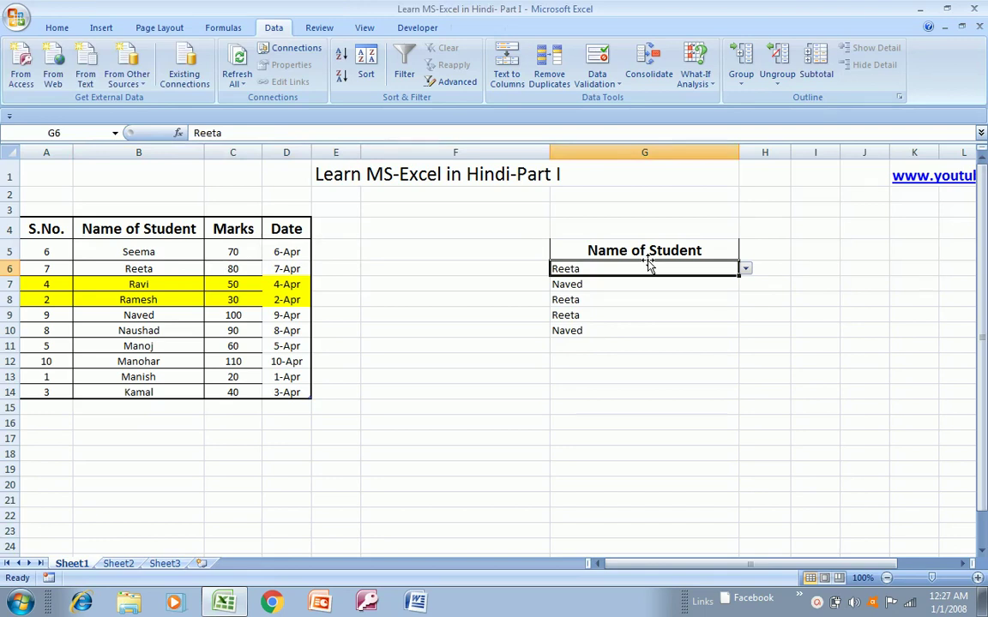
pyautogui.hotkey('shift', 'Down')
pyautogui.hotkey('shift', 'Down')
pyautogui.hotkey('shift', 'Down')
pyautogui.hotkey('shift', 'Down')
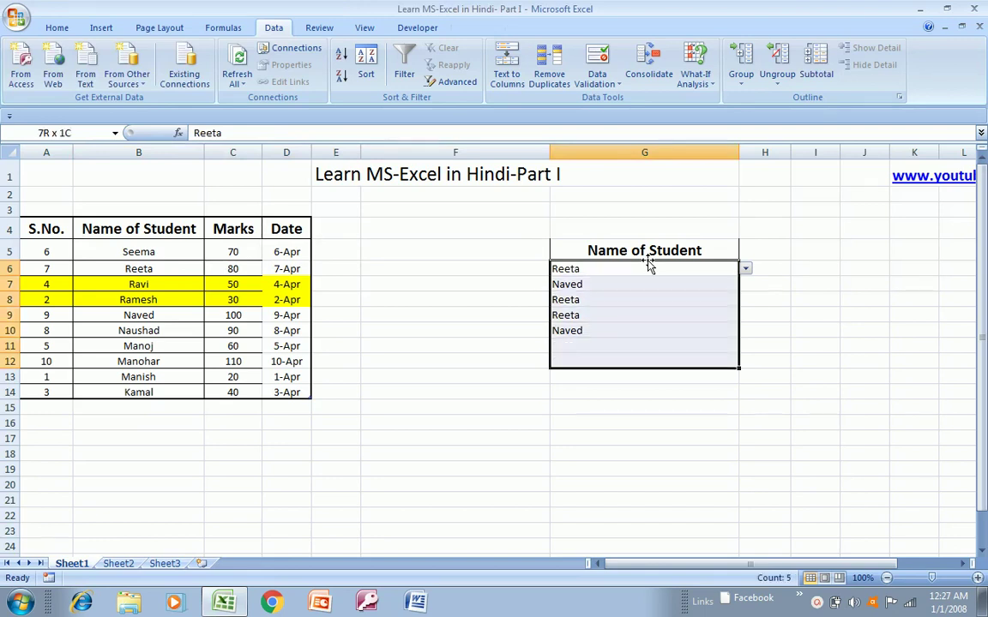
pyautogui.click(649, 266)
pyautogui.hotkey('shift', 'Down')
pyautogui.hotkey('shift', 'Down')
pyautogui.hotkey('shift', 'Down')
pyautogui.hotkey('shift', 'Down')
pyautogui.press('Down')
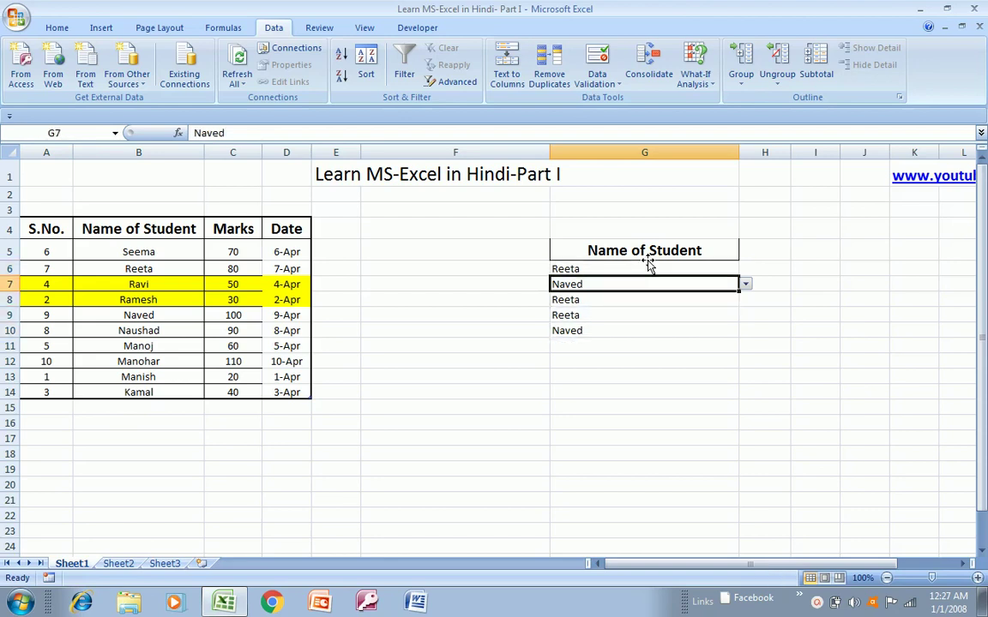
pyautogui.press('Up')
pyautogui.hotkey('shift', 'Down')
pyautogui.hotkey('shift', 'Down')
pyautogui.hotkey('shift', 'Down')
pyautogui.hotkey('shift', 'Down')
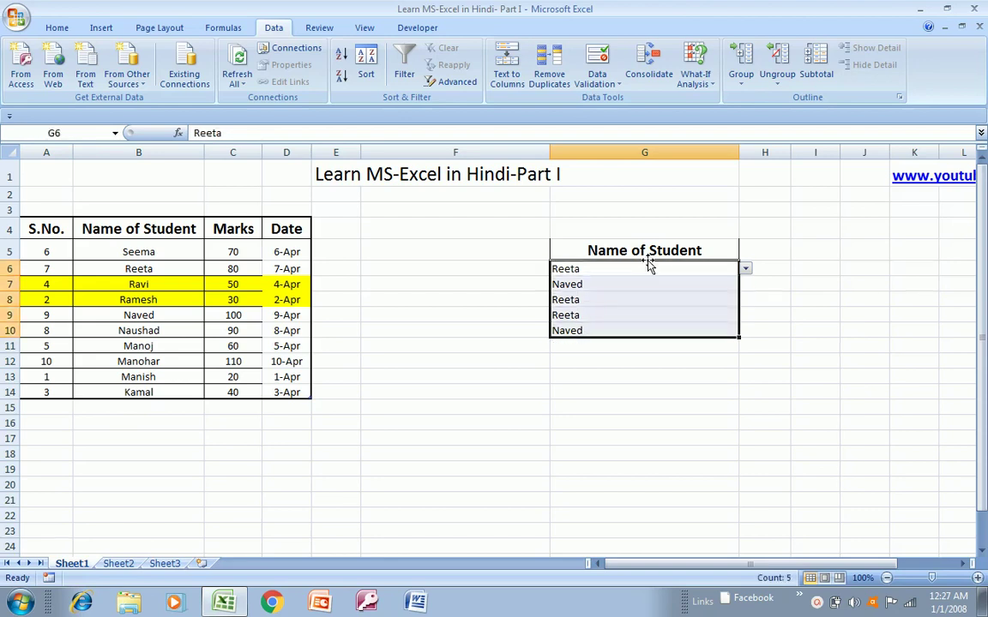
pyautogui.press('Delete')
# - Enter a number not in the student list in G6 and dismiss the invalid-value error
pyautogui.press('Down')
pyautogui.press('Up')
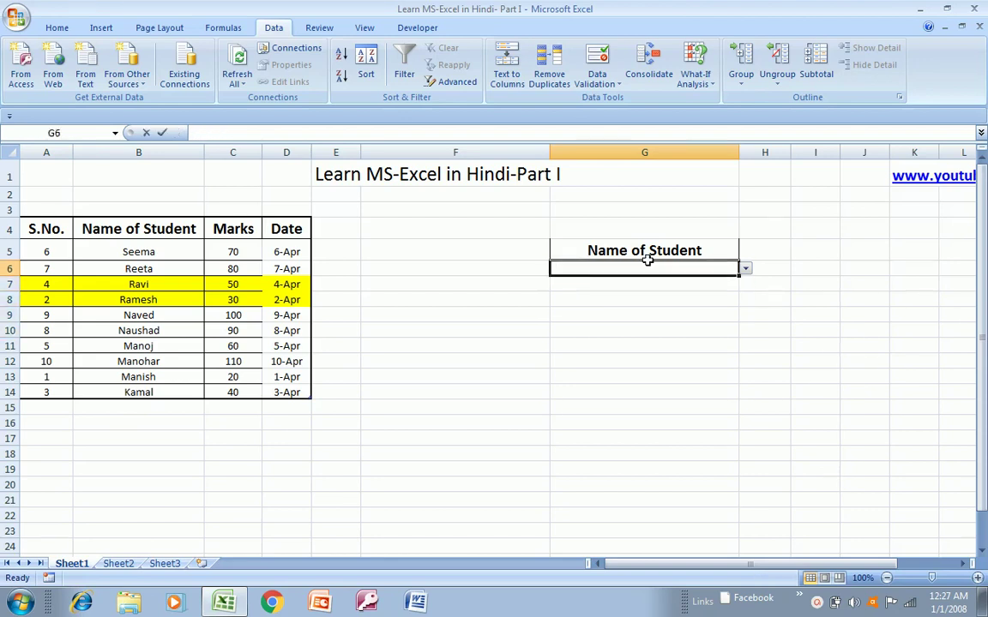
pyautogui.write('774294727429492')
pyautogui.press('Return')
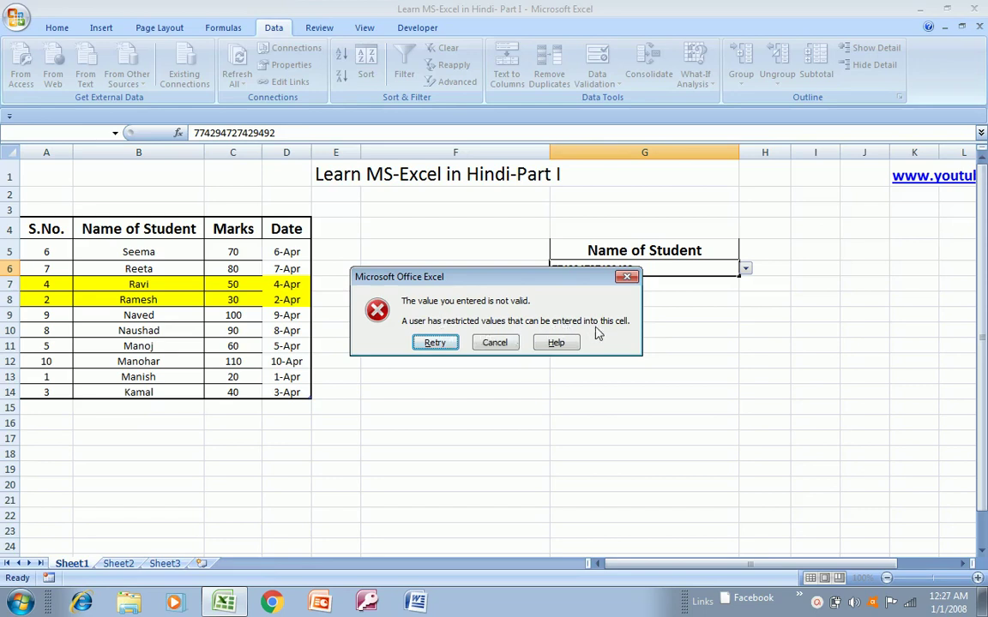
pyautogui.click(628, 281)
# - Select the original names B5:B14, then return to cell G6
pyautogui.click(159, 247)
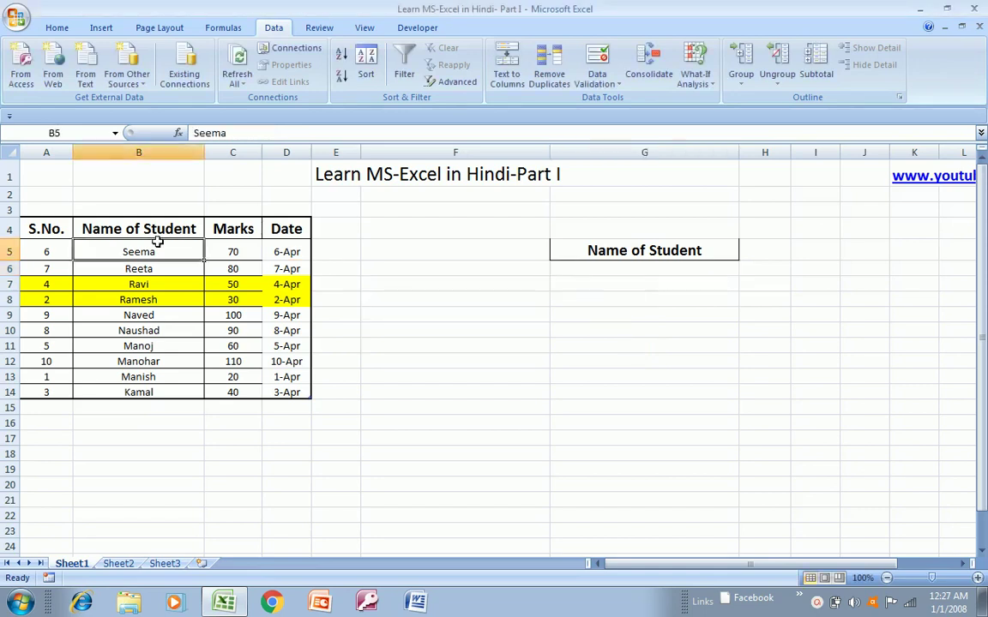
pyautogui.press('Right')
pyautogui.press('Left')
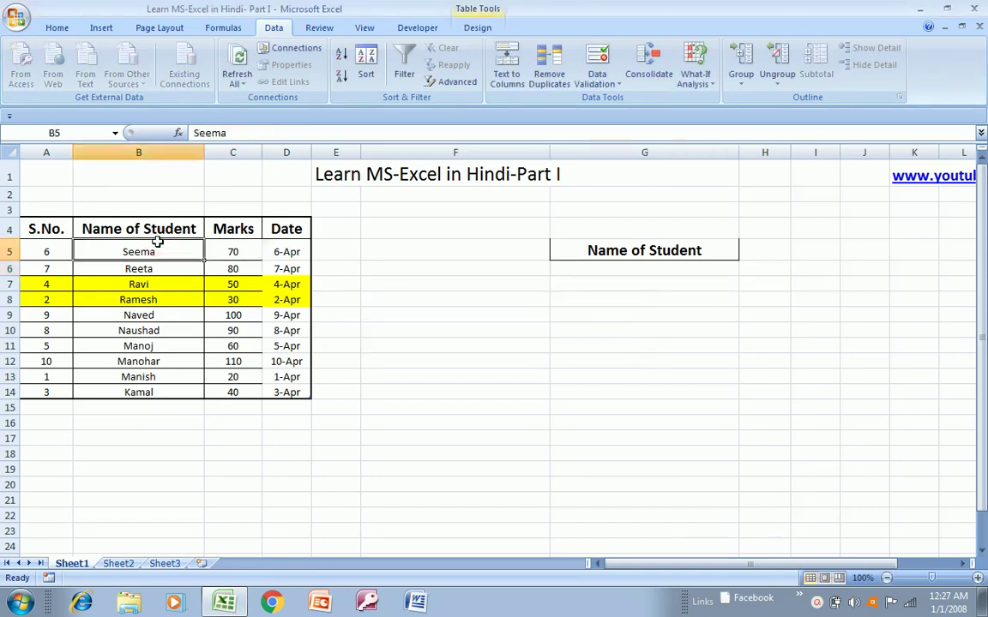
pyautogui.hotkey('ctrl', 'shift', 'Down')
pyautogui.press('Right')
pyautogui.press('Right')
pyautogui.press('Right')
pyautogui.press('Right')
pyautogui.press('Right')
pyautogui.press('Down')
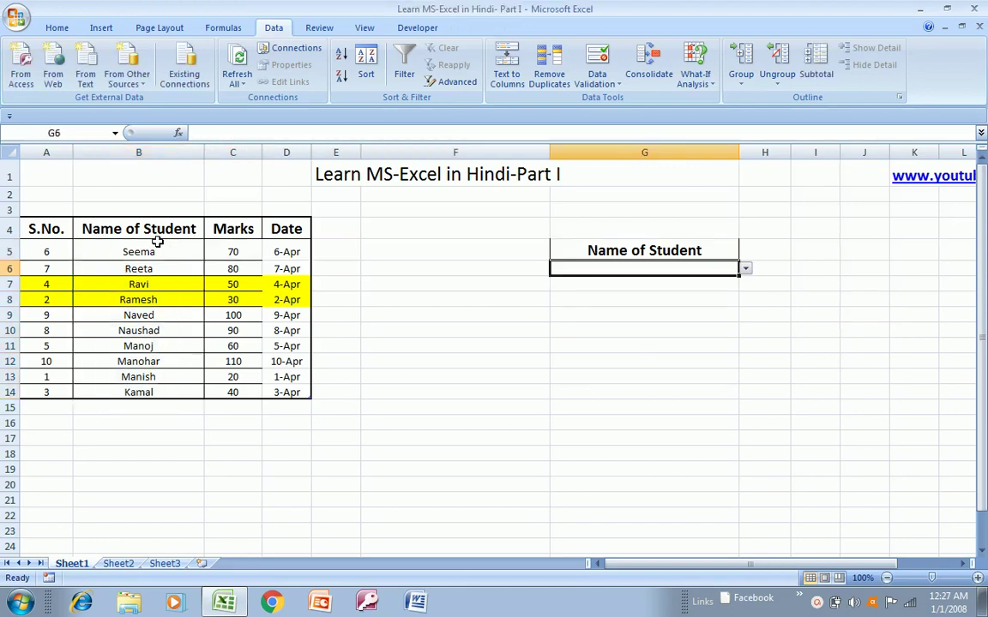
pyautogui.press('Up')
pyautogui.press('Down')
# - Clear All data validation from G6:G19 to remove the name dropdown list
pyautogui.hotkey('shift', 'Down')
pyautogui.hotkey('shift', 'Down')
pyautogui.hotkey('shift', 'Down')
pyautogui.hotkey('shift', 'Down')
pyautogui.hotkey('shift', 'Down')
pyautogui.hotkey('shift', 'Down')
pyautogui.hotkey('shift', 'Down')
pyautogui.hotkey('shift', 'Down')
pyautogui.hotkey('shift', 'Down')
pyautogui.hotkey('shift', 'Down')
pyautogui.hotkey('shift', 'Down')
pyautogui.hotkey('shift', 'Down')
pyautogui.hotkey('shift', 'Down')
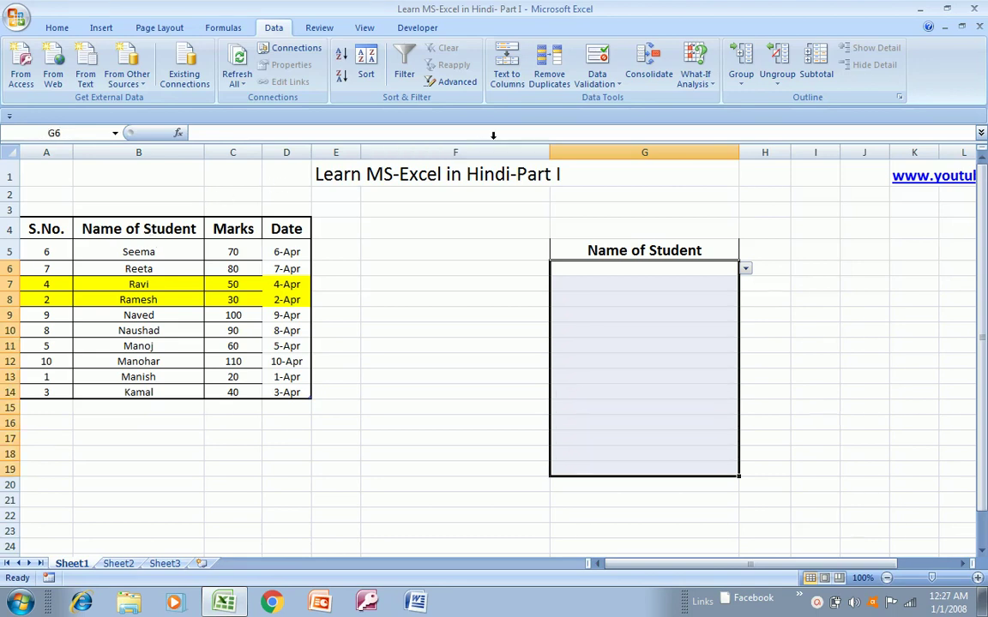
pyautogui.click(597, 79)
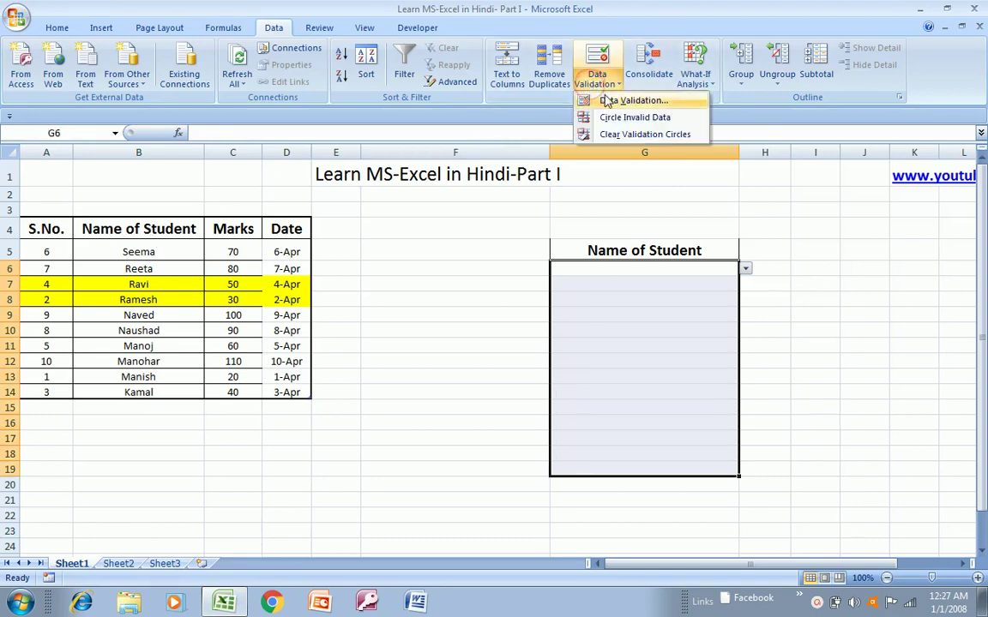
pyautogui.click(607, 101)
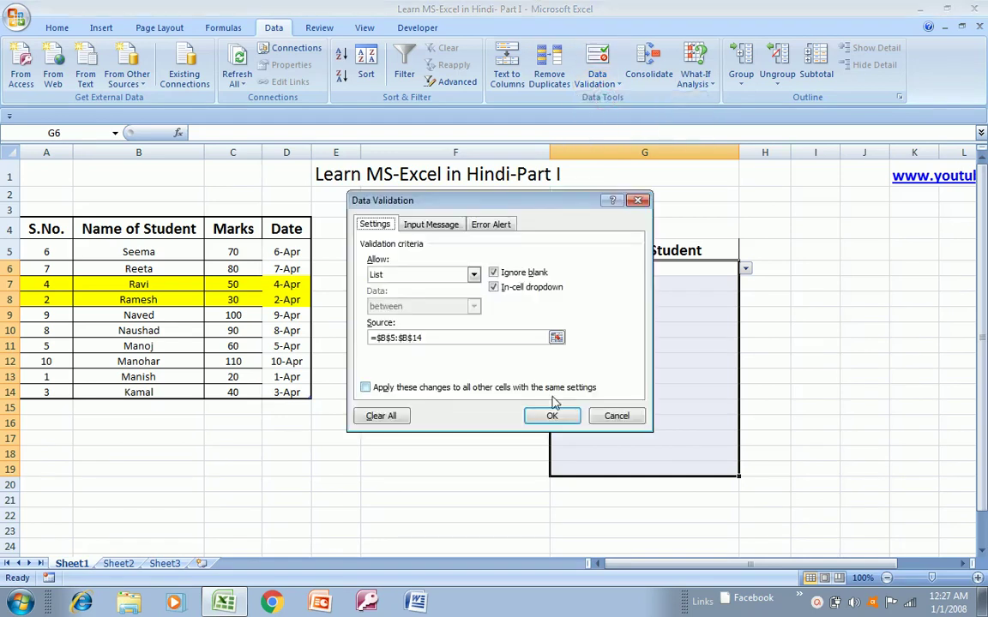
pyautogui.click(388, 417)
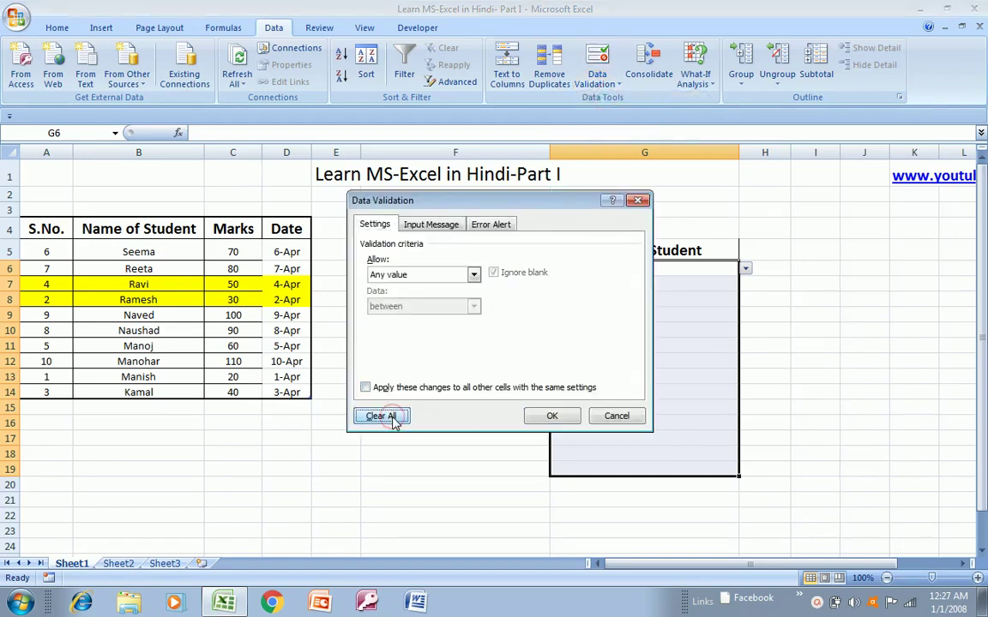
pyautogui.click(552, 417)
# - Delete the Name of Student heading from G5
pyautogui.click(661, 250)
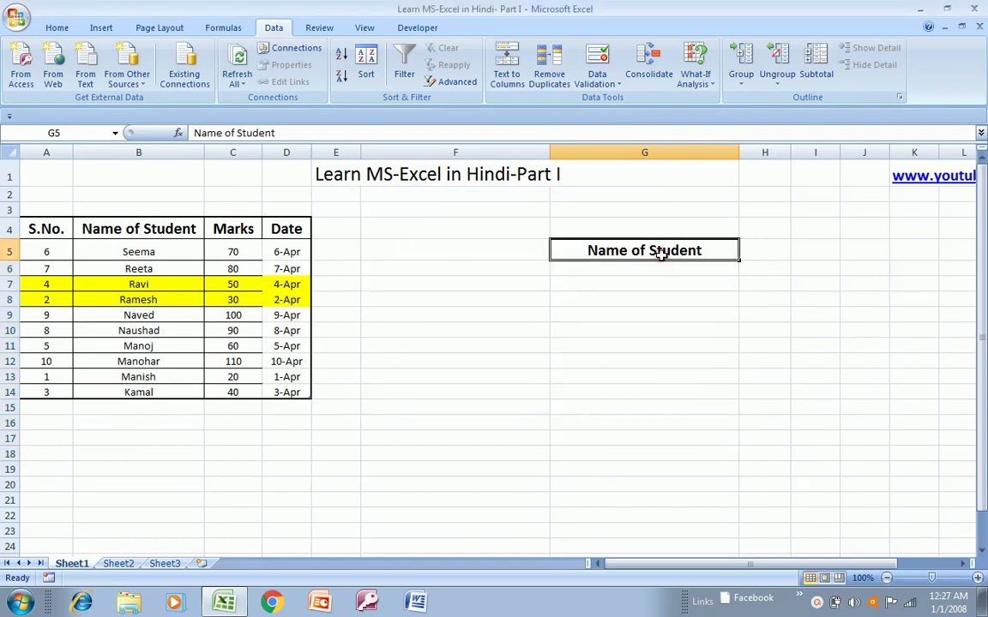
pyautogui.press('Left')
pyautogui.press('Left')
pyautogui.press('Left')
pyautogui.press('Left')
pyautogui.press('Right')
pyautogui.press('Right')
pyautogui.click(661, 254)
pyautogui.press('Delete')
# - Select the student table from the S.No. header A4 down to row 14
pyautogui.press('Left')
pyautogui.press('Left')
pyautogui.press('Up')
pyautogui.press('Left')
pyautogui.press('Left')
pyautogui.press('Left')
pyautogui.press('Left')
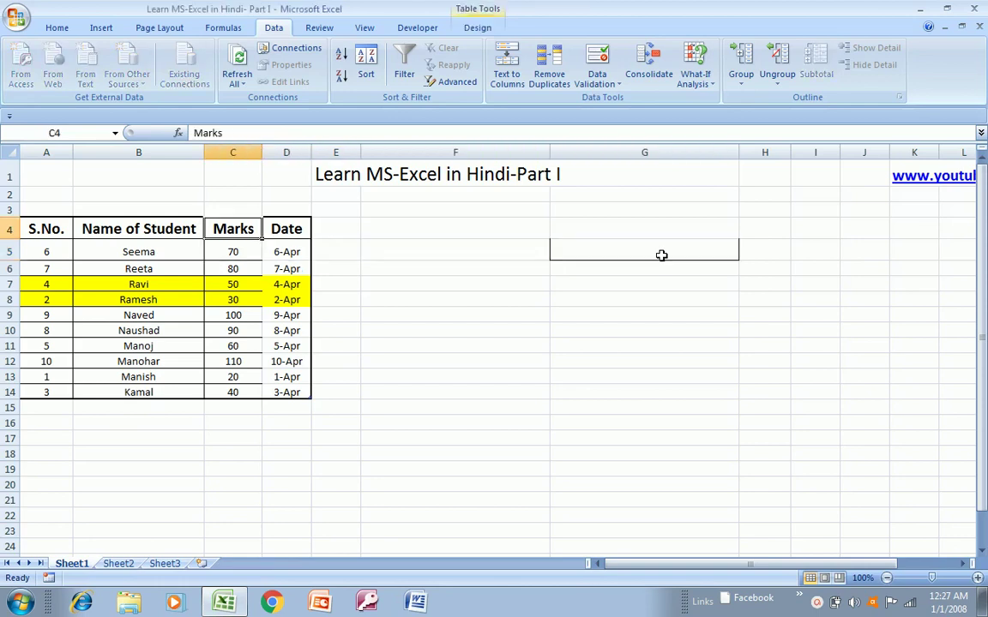
pyautogui.hotkey('shift', 'Right')
pyautogui.hotkey('shift', 'Right')
pyautogui.hotkey('shift', 'Right')
pyautogui.hotkey('ctrl', 'shift', 'Down')
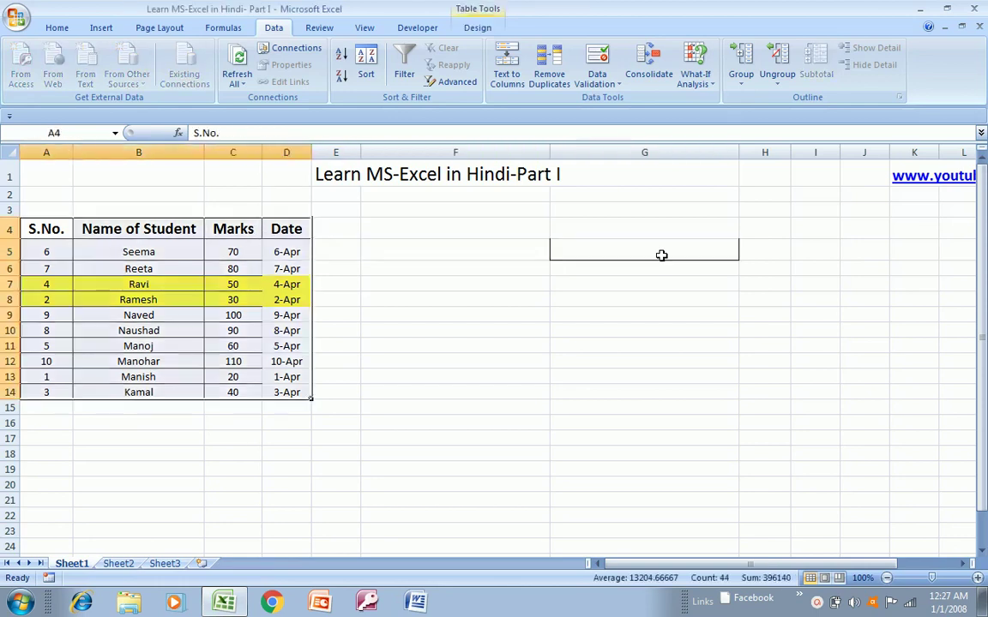
# - Apply No Fill to A4:D14, removing the yellow from the Ravi and Ramesh rows
pyautogui.click(55, 29)
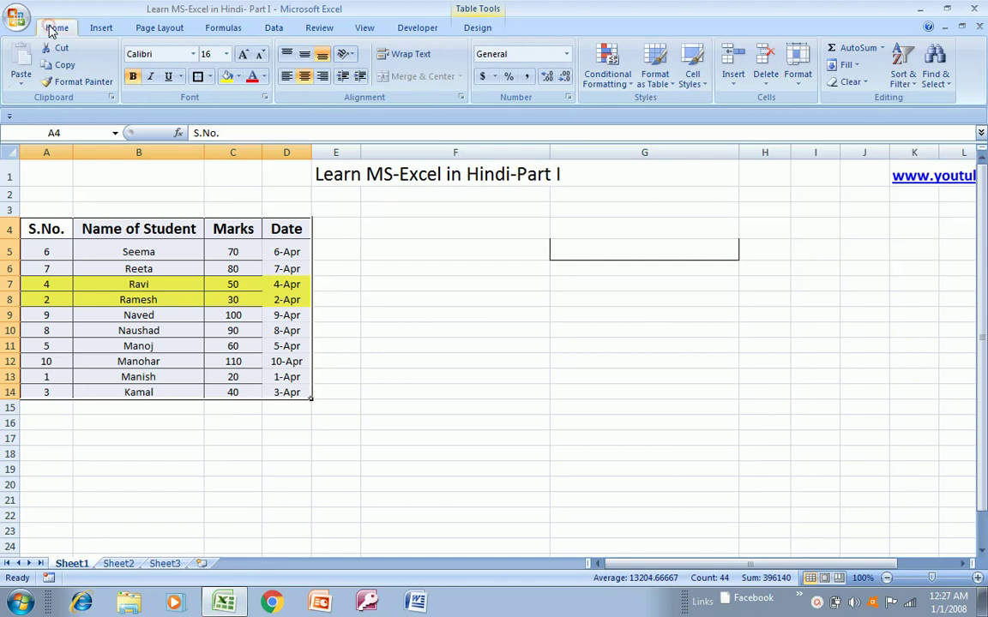
pyautogui.click(239, 76)
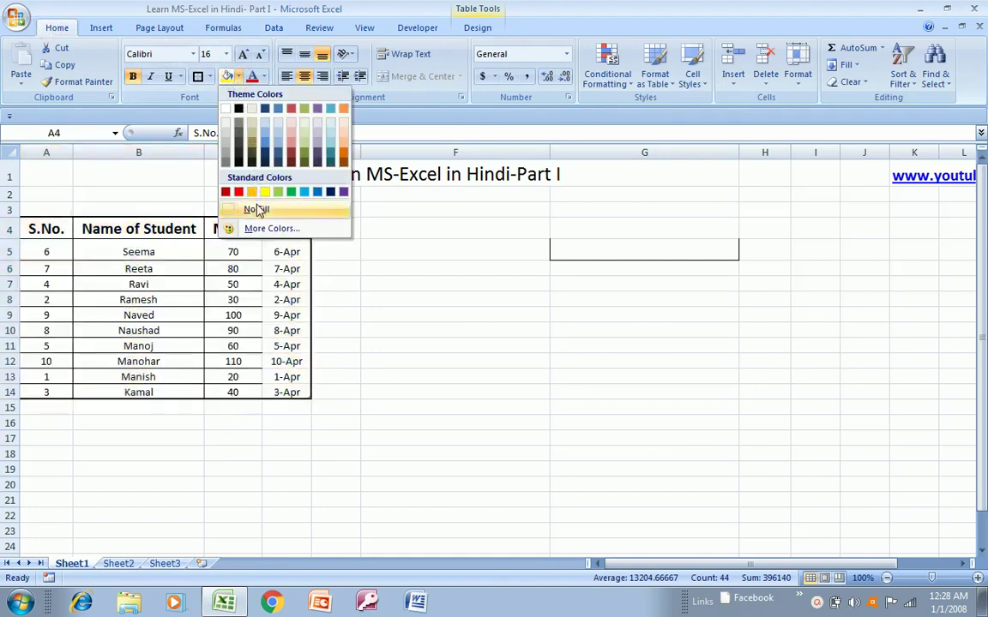
pyautogui.click(257, 210)
pyautogui.click(353, 229)
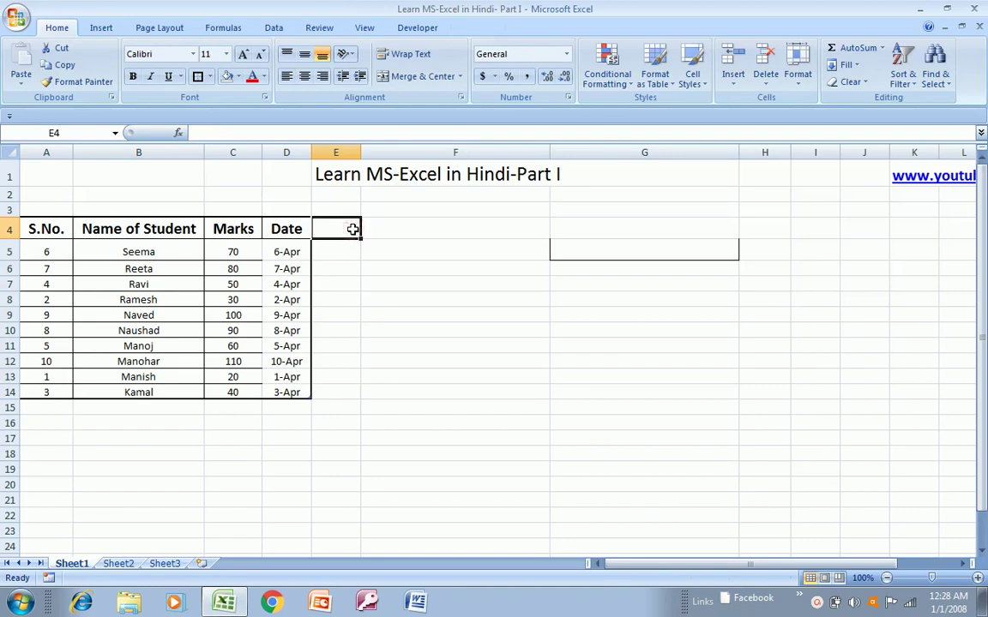
pyautogui.press('Right')
pyautogui.press('Left')
pyautogui.press('Left')
pyautogui.press('Left')
pyautogui.press('Left')
pyautogui.press('Right')
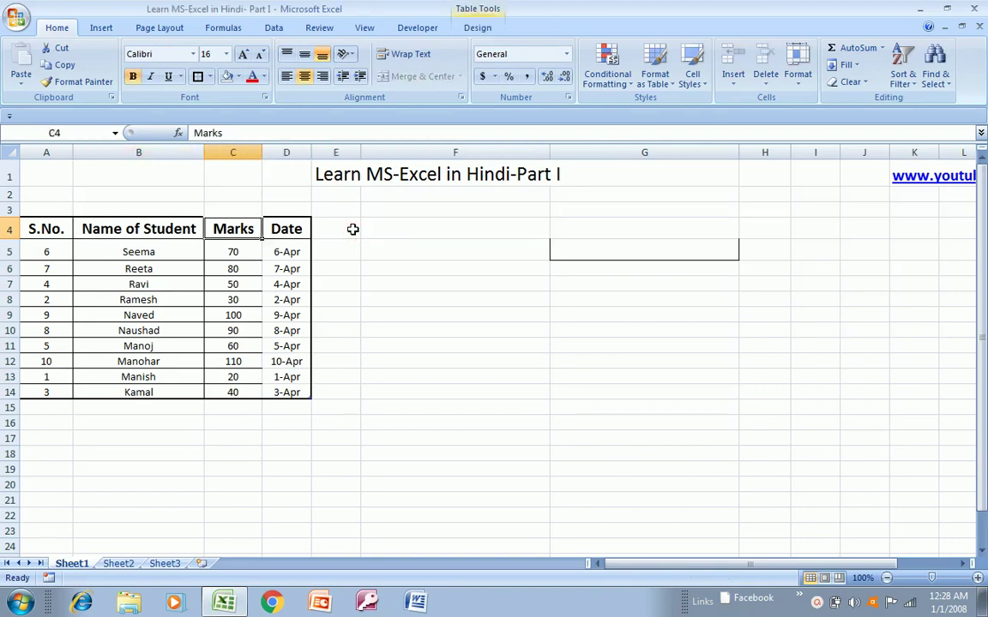
pyautogui.press('Left')
pyautogui.press('Right')
# - Insert a blank column before Marks in column C
pyautogui.click(232, 153)
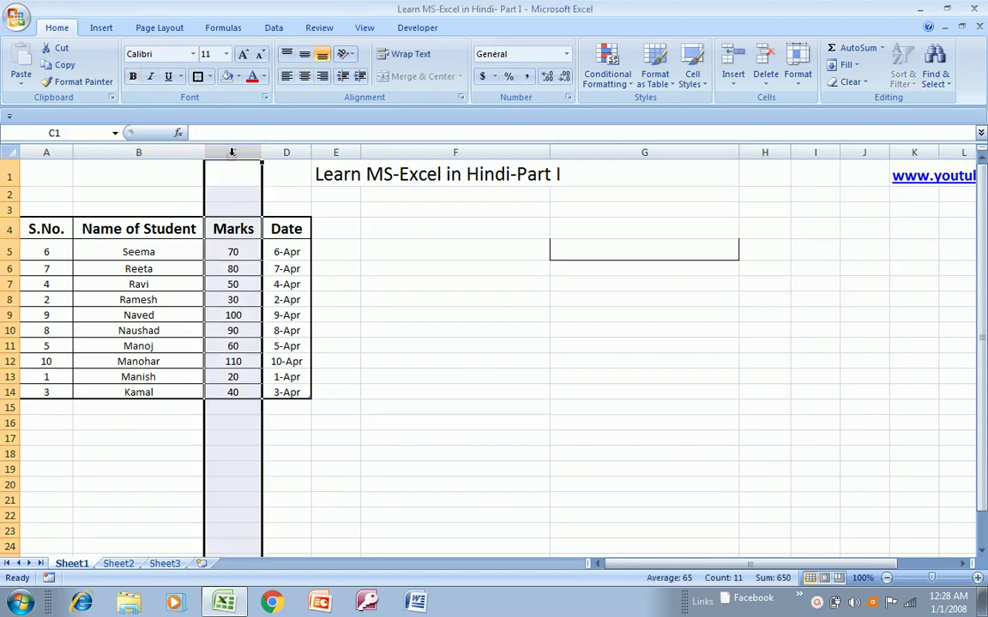
pyautogui.rightClick(243, 430)
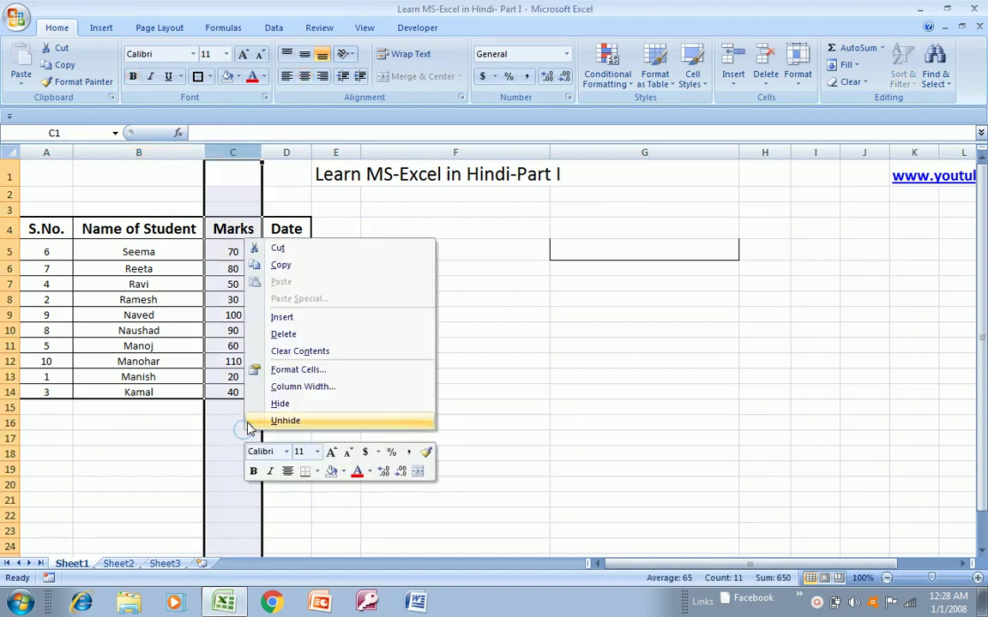
pyautogui.click(290, 320)
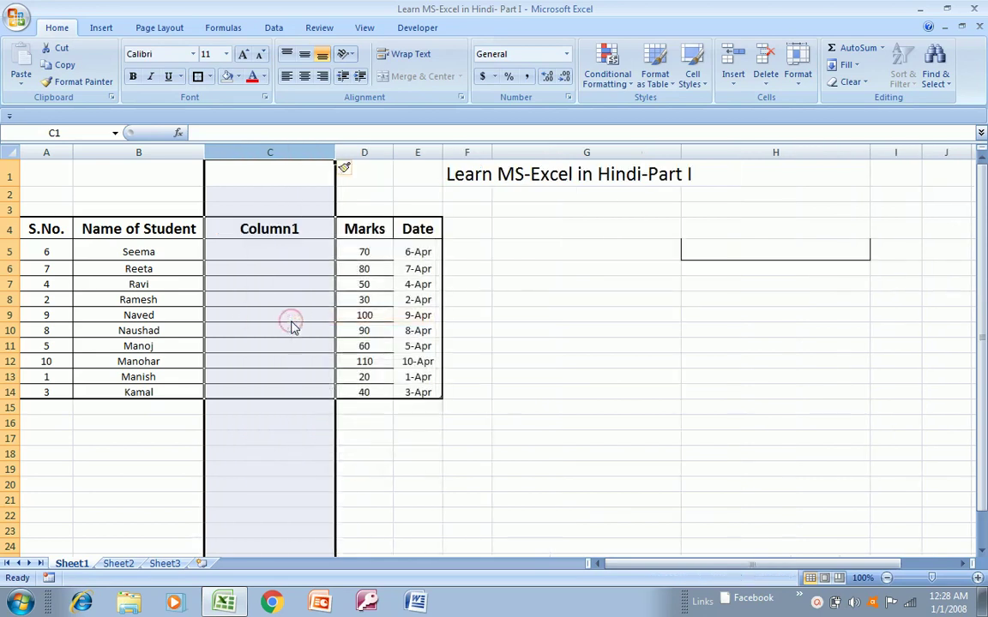
# - Enter =EXACT(B5,B6) in C5, filling Column1 with FALSE results
pyautogui.click(264, 251)
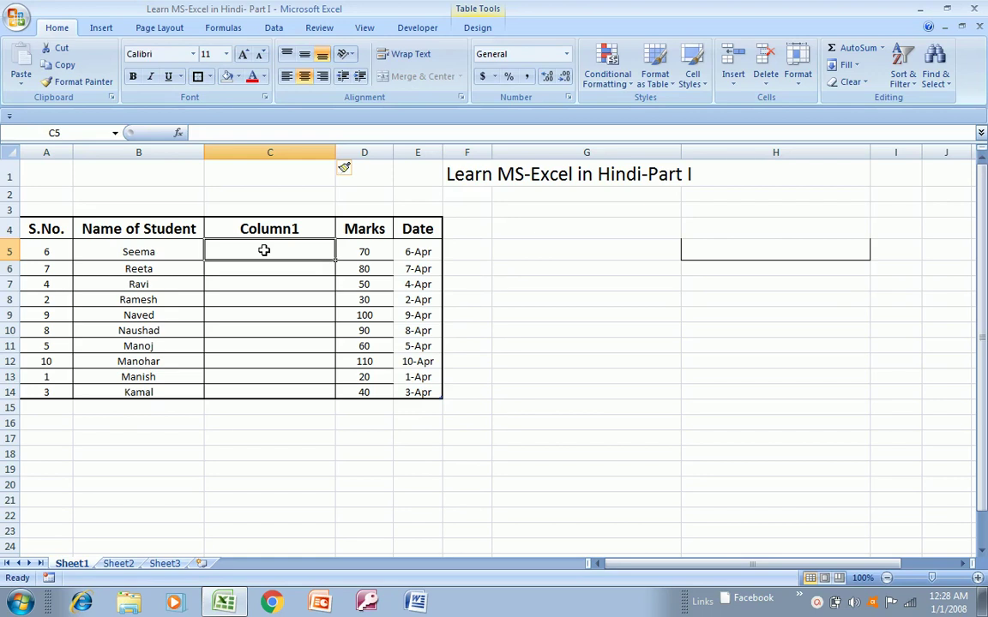
pyautogui.write('=exc')
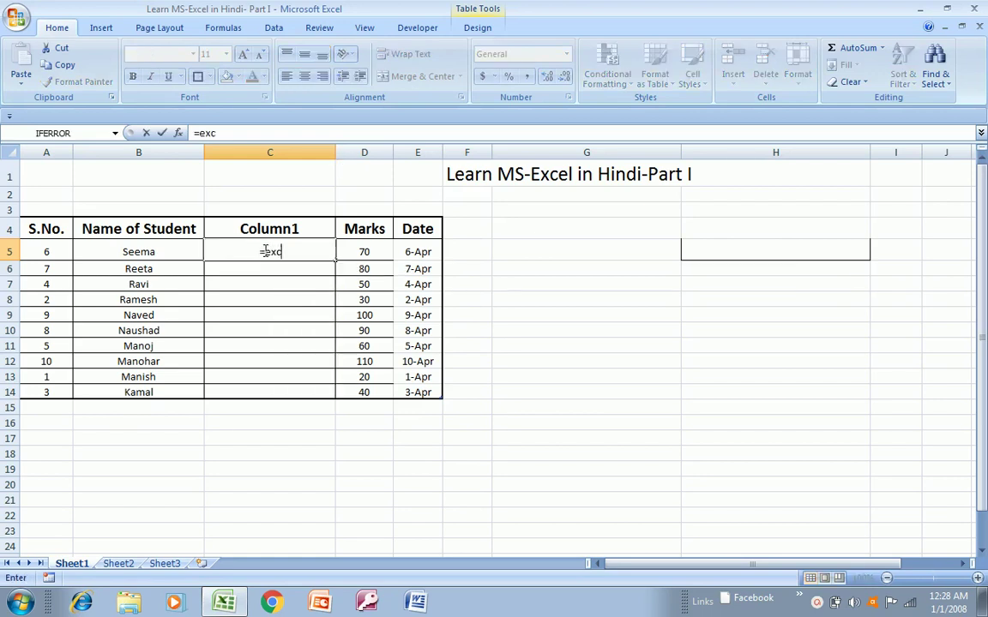
pyautogui.press('BackSpace')
pyautogui.press('Tab')
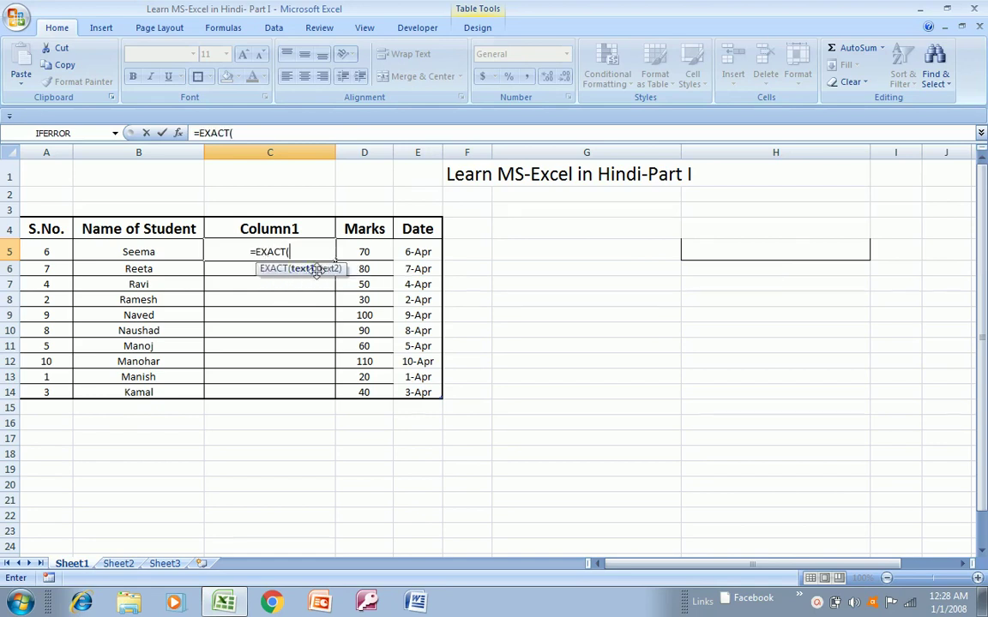
pyautogui.click(143, 252)
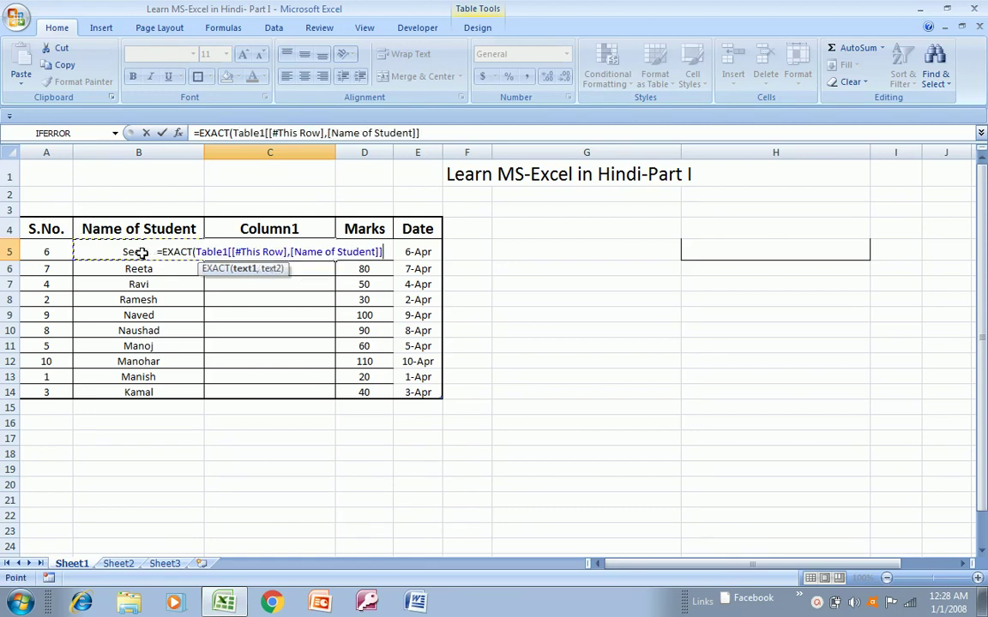
pyautogui.write(',')
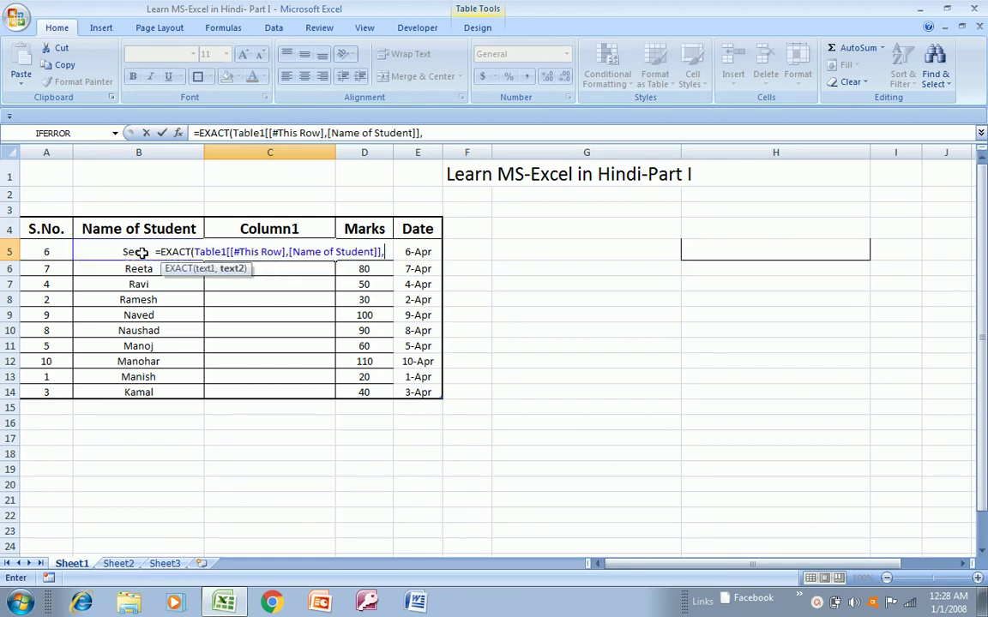
pyautogui.click(129, 268)
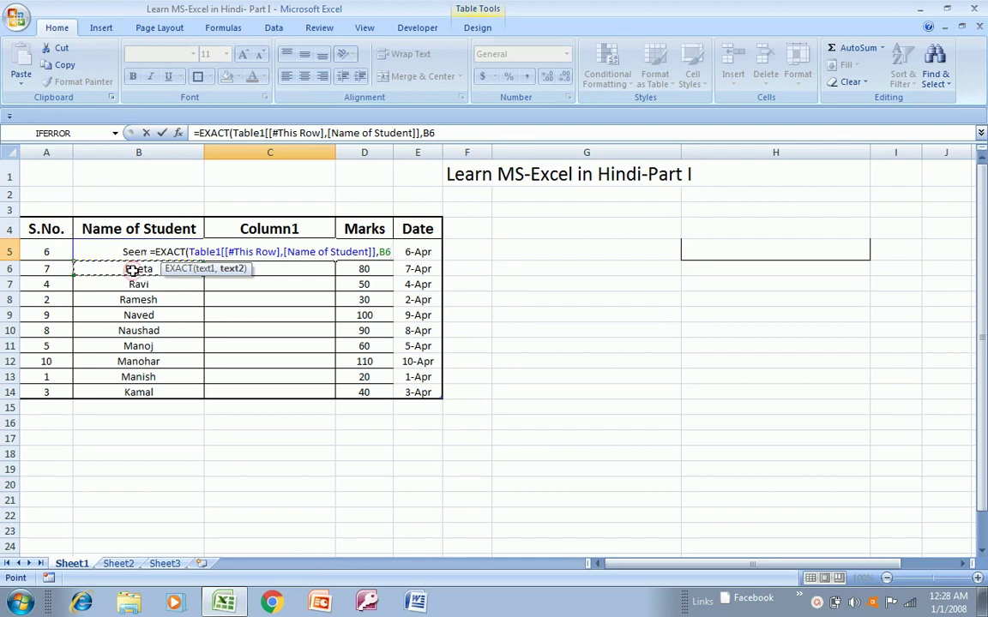
pyautogui.press('Return')
pyautogui.press('Up')
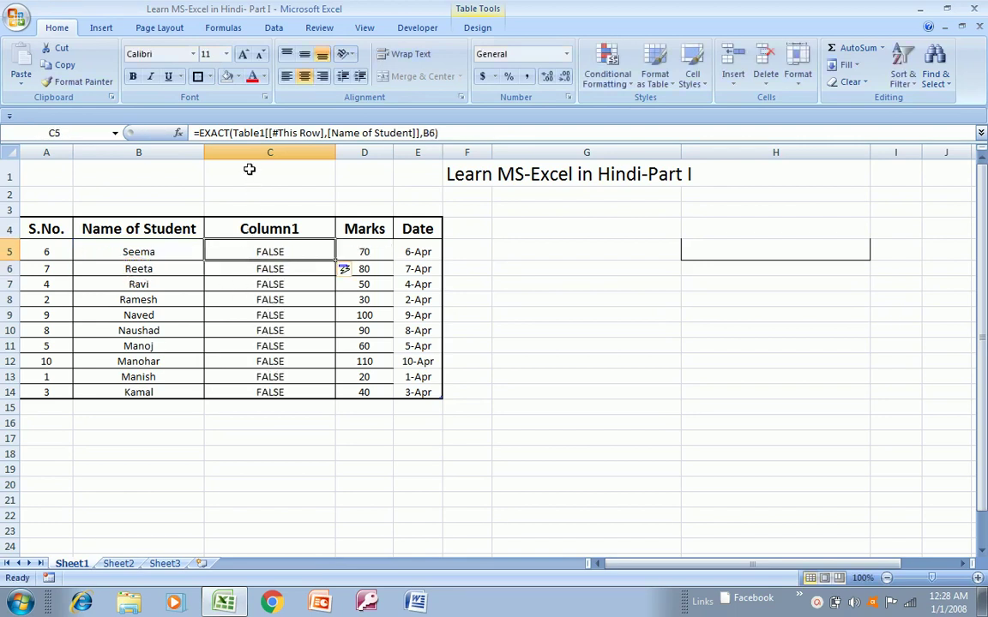
pyautogui.click(257, 152)
# - Delete Column1, re-insert and delete a blank column C, leaving Marks in column C
pyautogui.rightClick(246, 453)
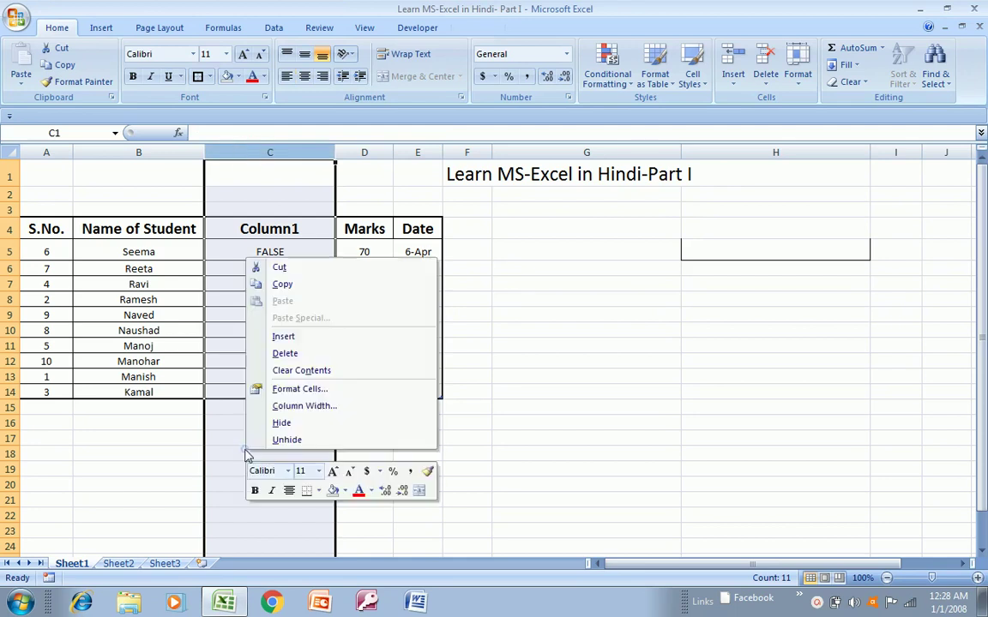
pyautogui.click(306, 354)
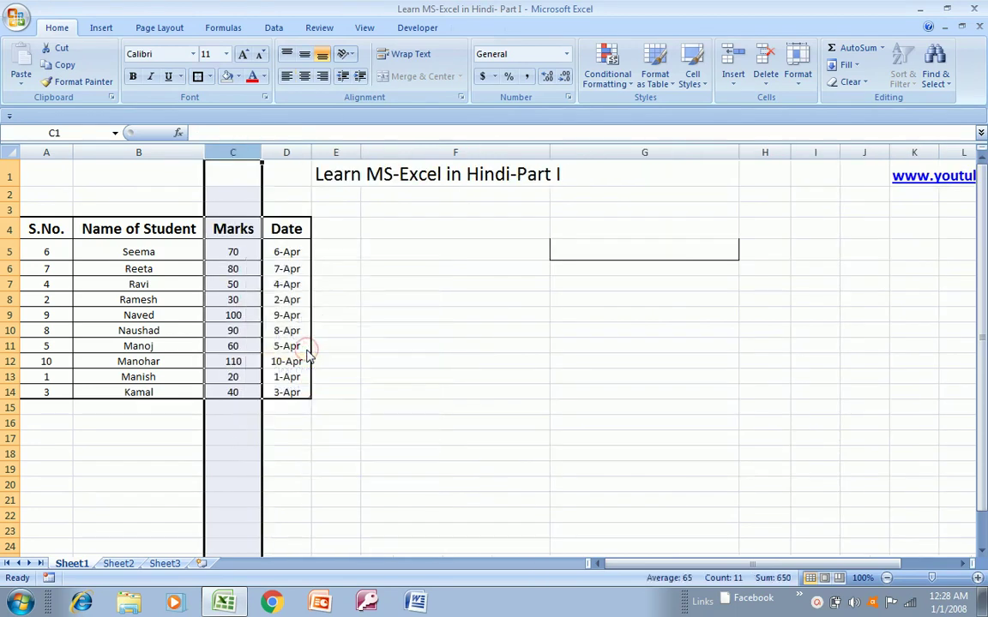
pyautogui.rightClick(233, 351)
pyautogui.click(265, 433)
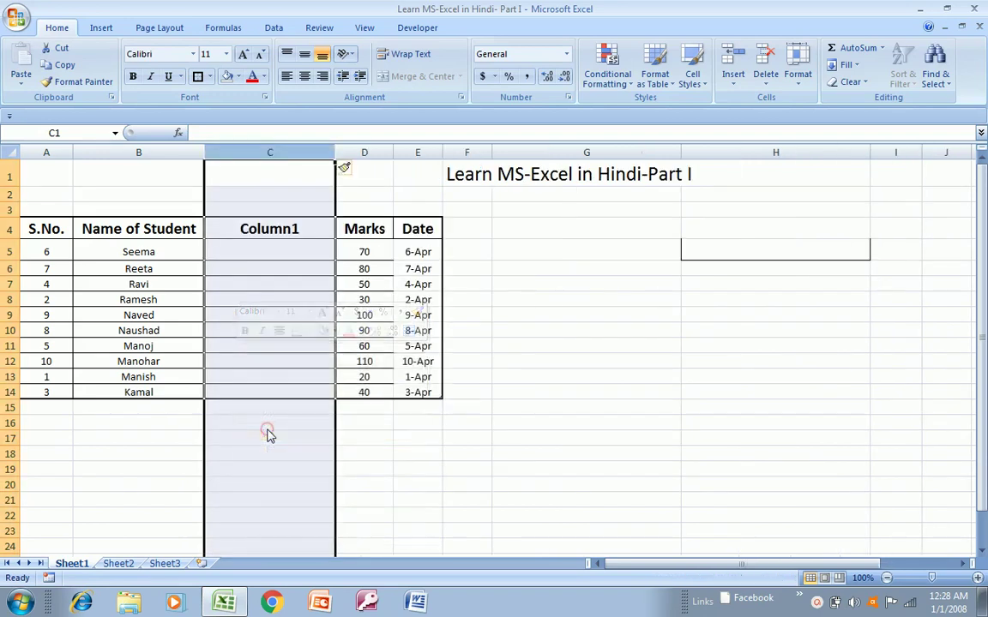
pyautogui.click(281, 249)
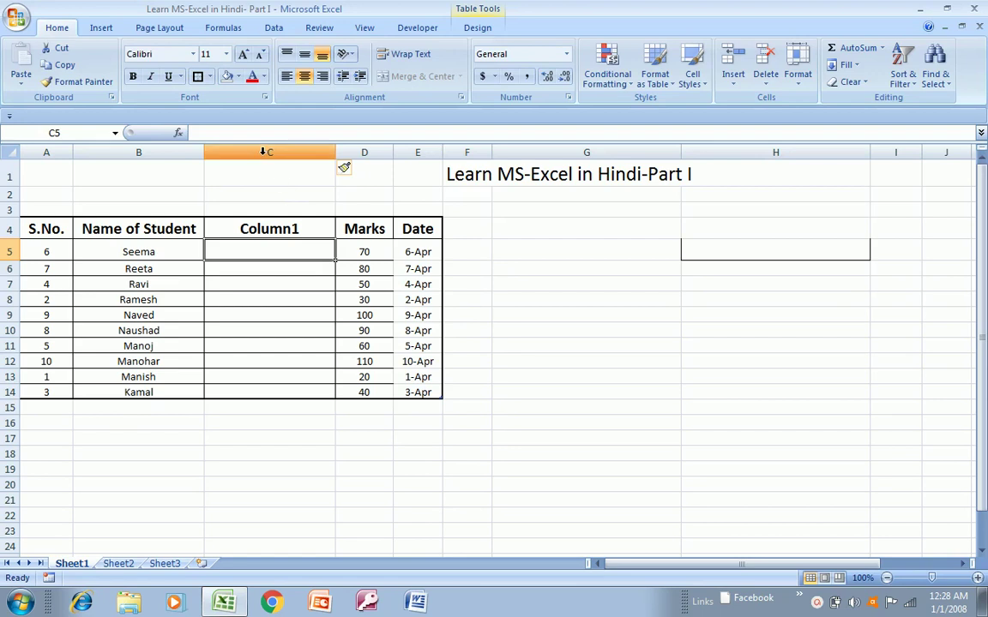
pyautogui.click(266, 152)
pyautogui.rightClick(255, 414)
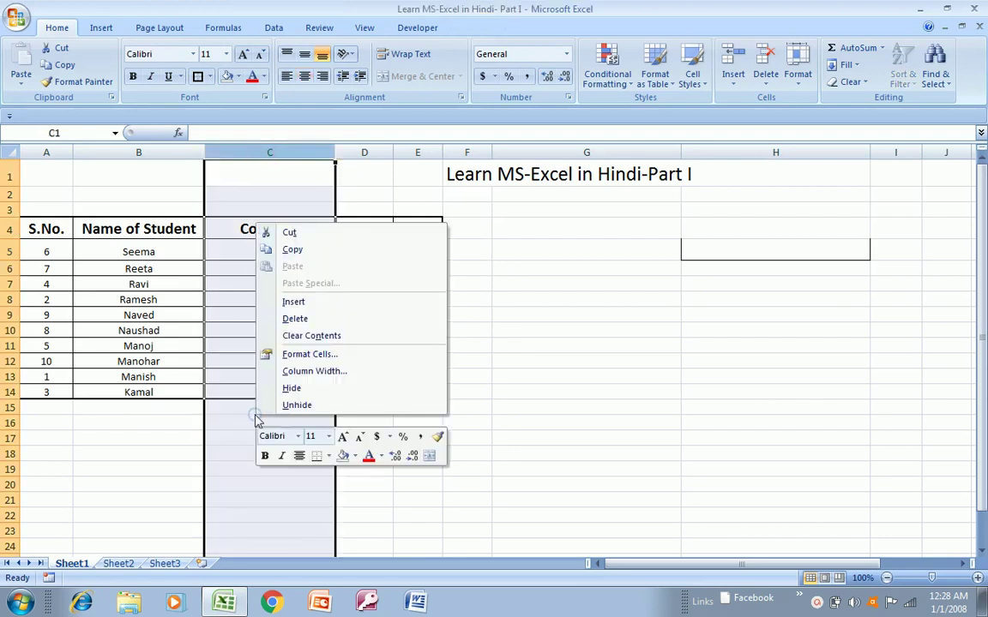
pyautogui.click(316, 322)
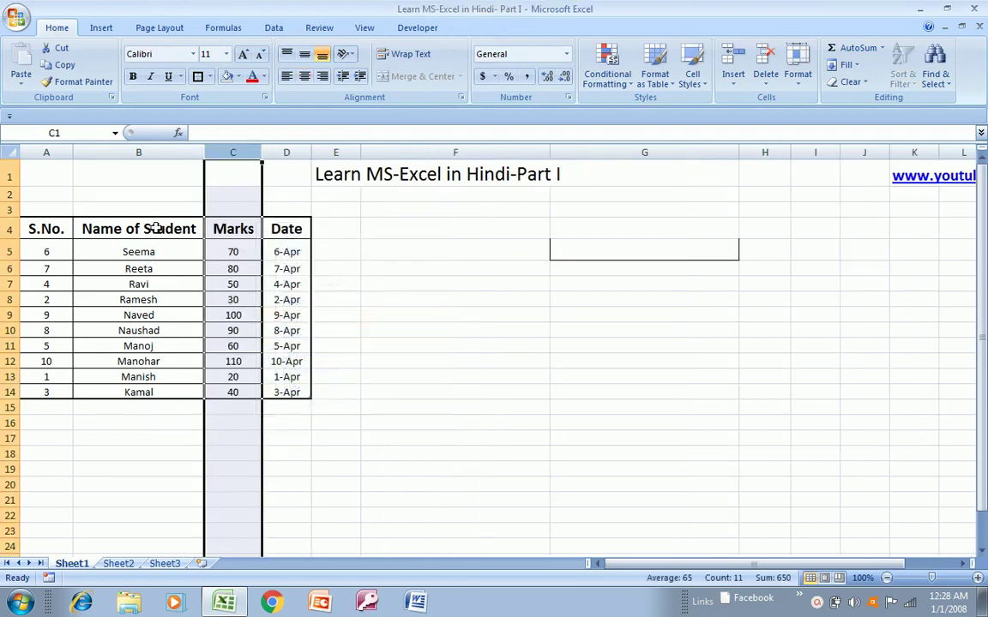
pyautogui.click(134, 151)
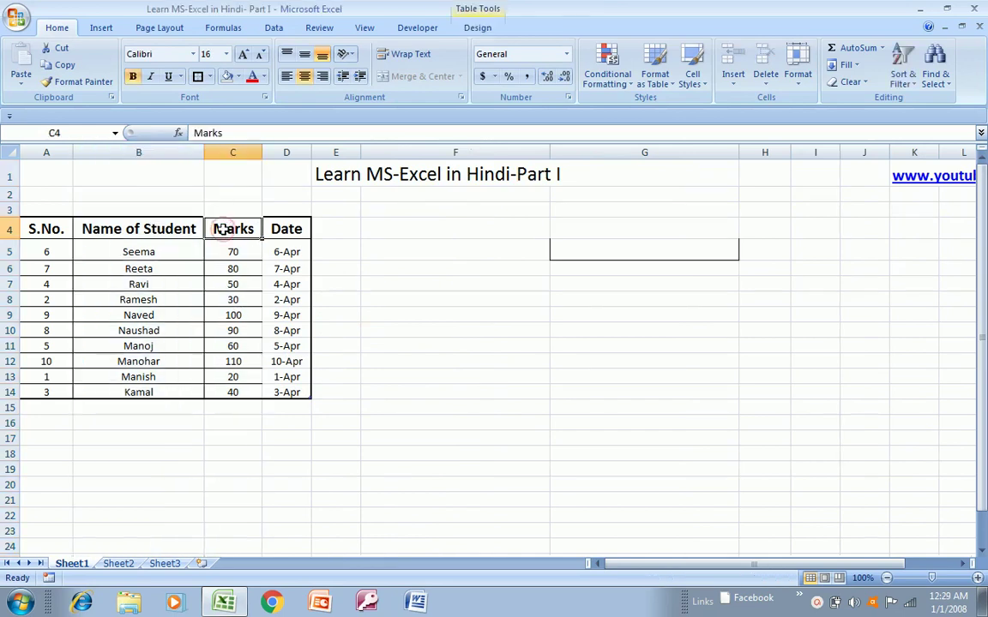
# - Enter the heading Exact in cell E4 beside Date
pyautogui.press('Right')
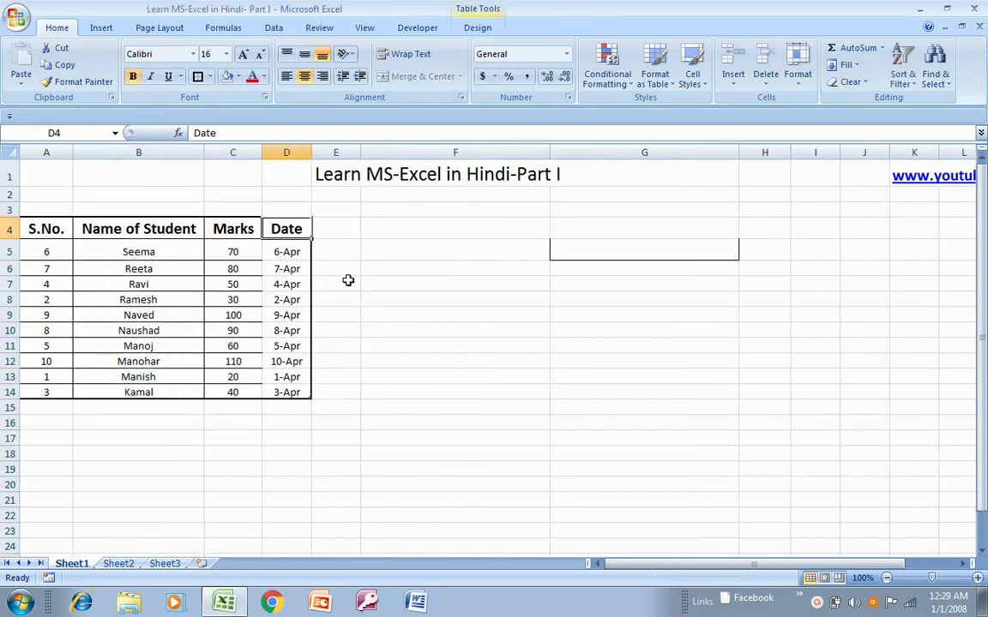
pyautogui.click(351, 230)
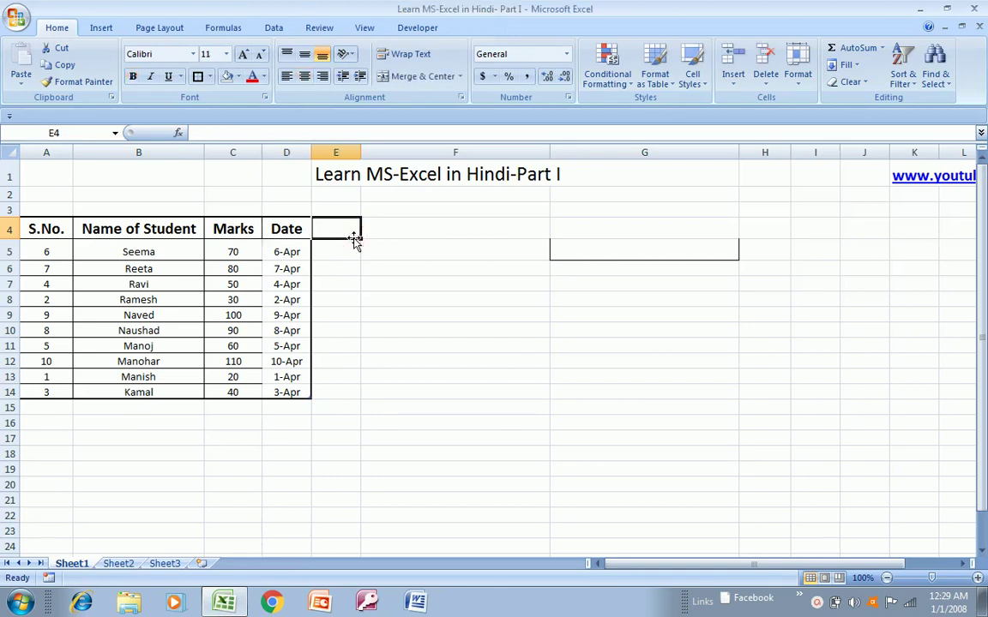
pyautogui.write('Exact')
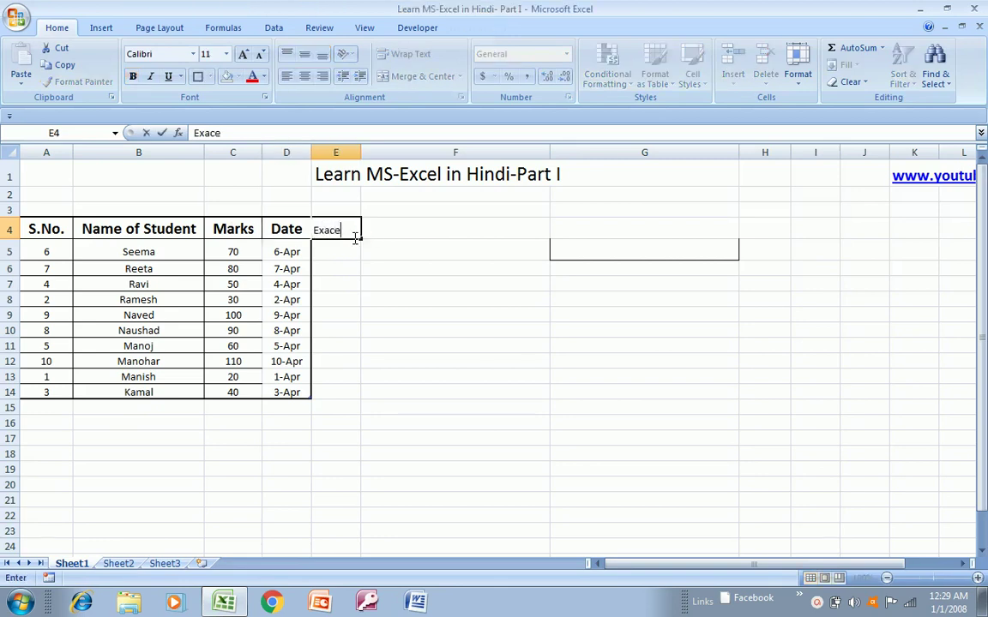
pyautogui.press('Return')
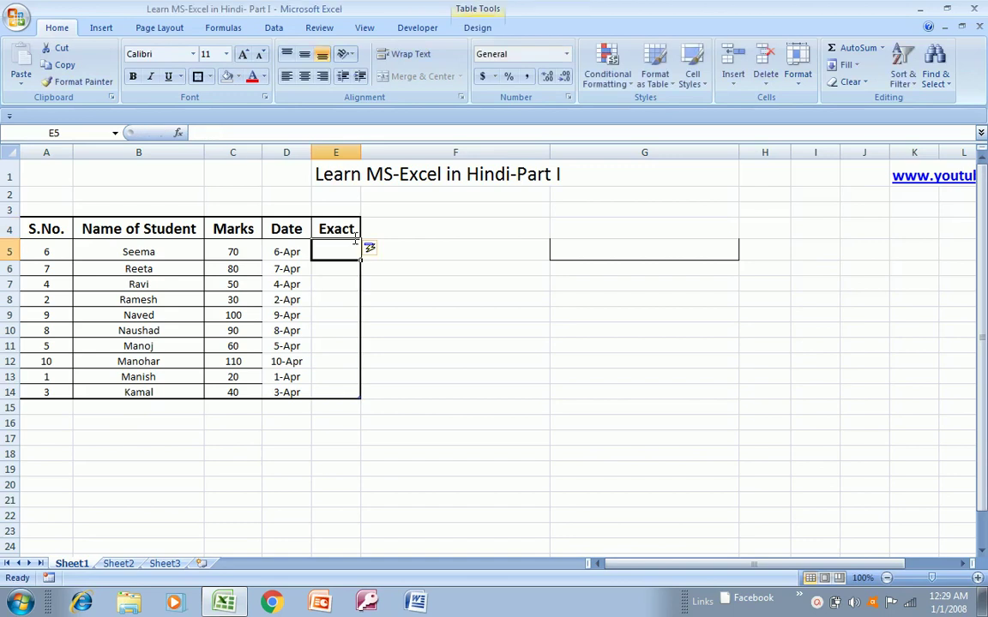
# - Start an EXACT formula comparing student names in E5, then cancel it
pyautogui.write('=ex')
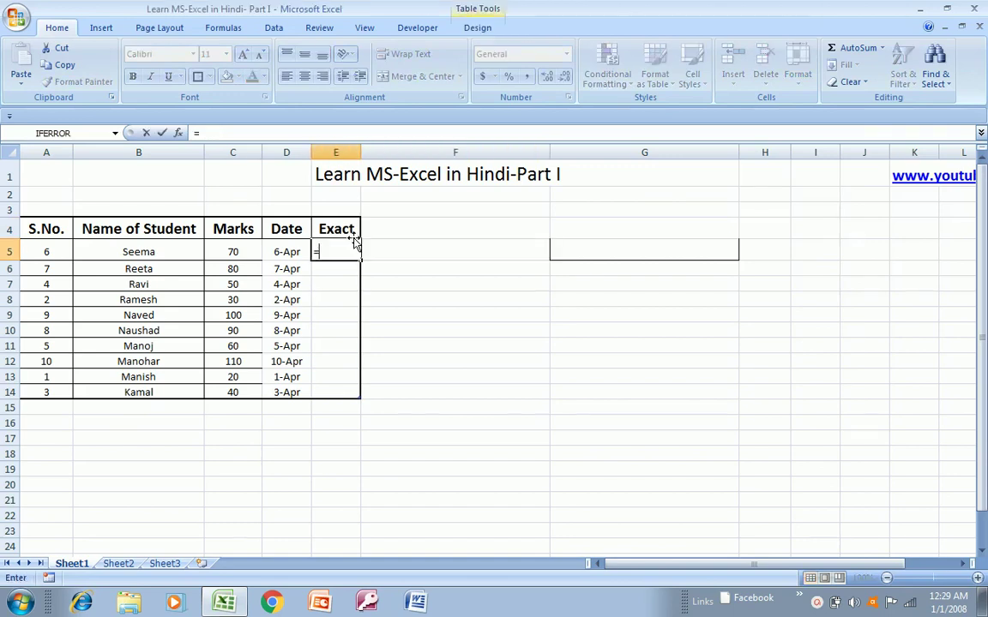
pyautogui.press('Tab')
pyautogui.press('Left')
pyautogui.press('Left')
pyautogui.press('Left')
pyautogui.press('Left')
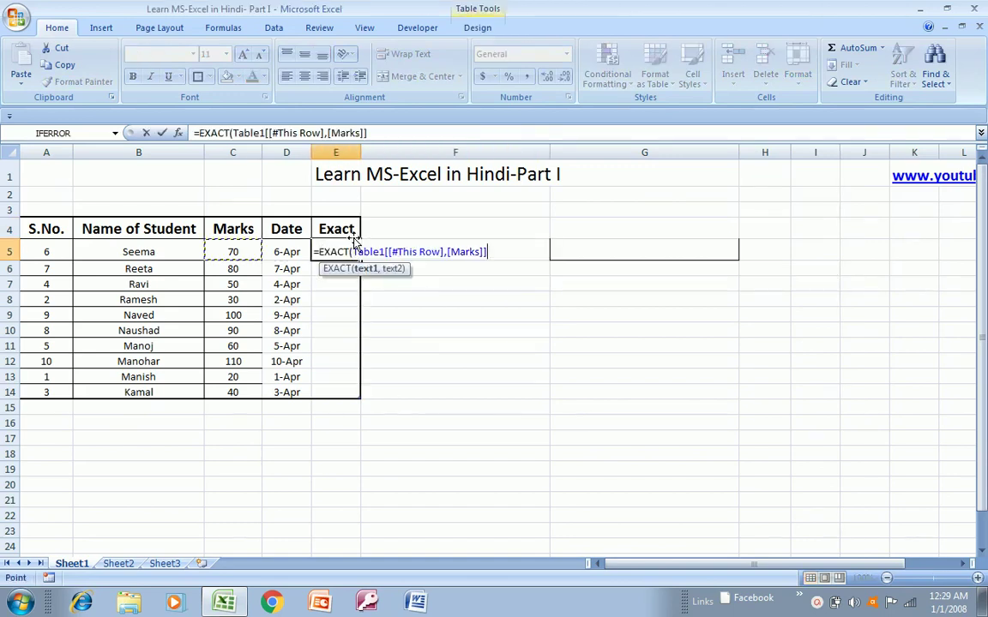
pyautogui.press('Right')
pyautogui.write(',')
pyautogui.press('Down')
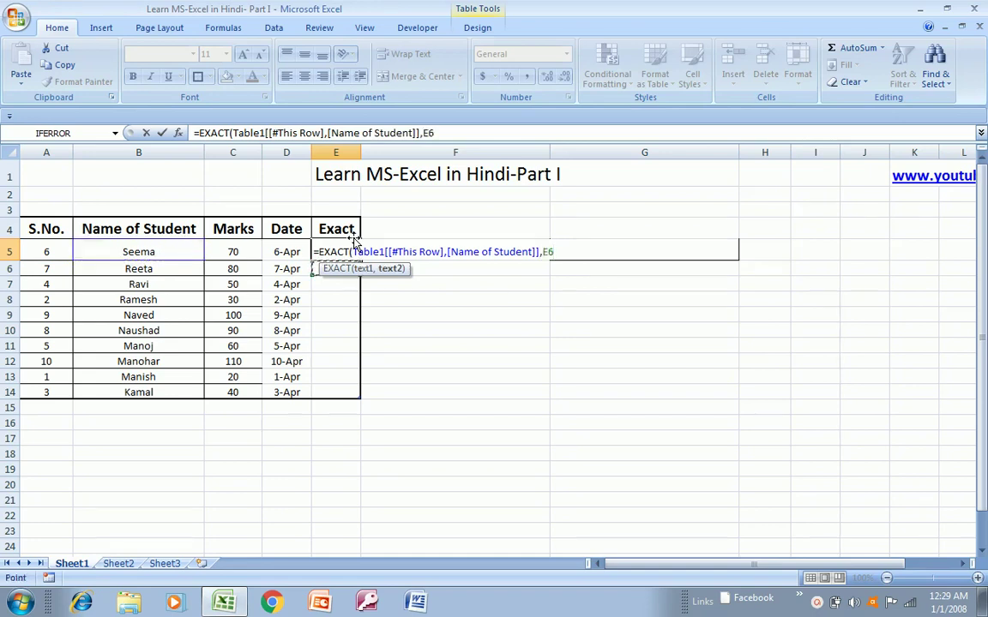
pyautogui.press('Escape')
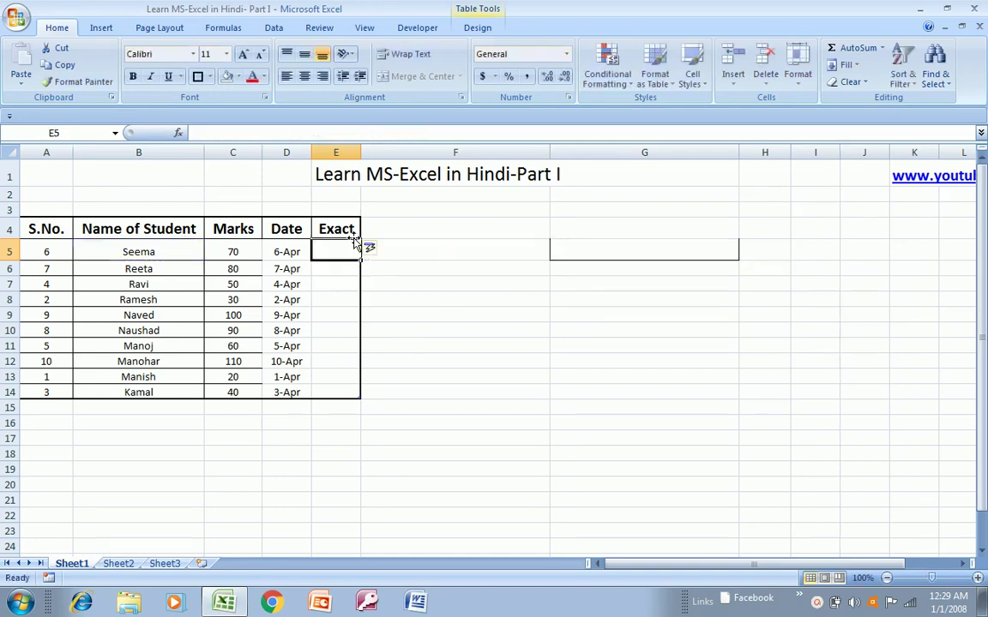
# - Choose Undo Table AutoExpansion so the Exact column sits outside the table
pyautogui.click(380, 249)
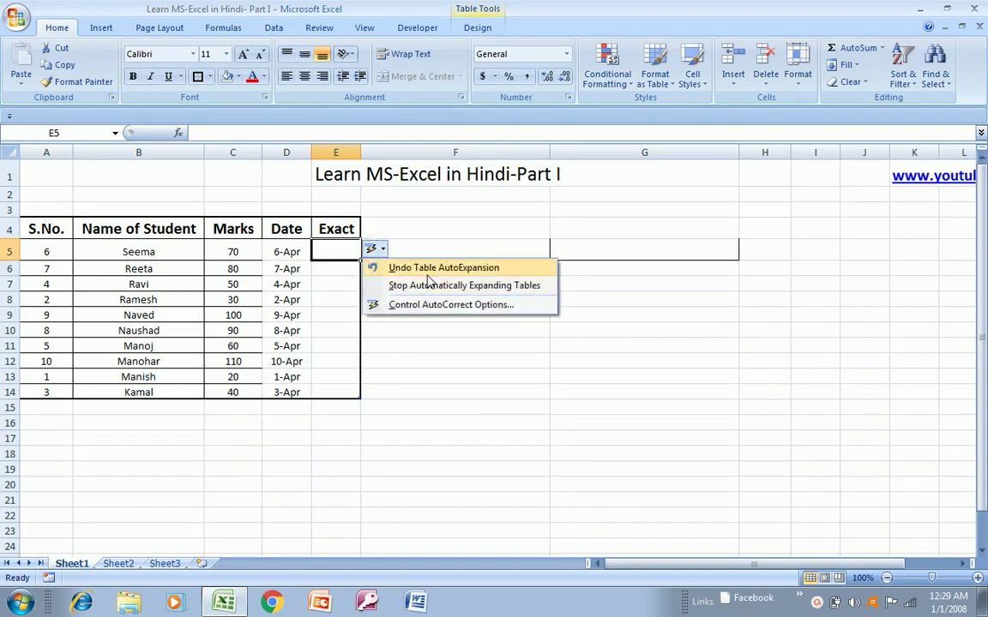
pyautogui.click(454, 268)
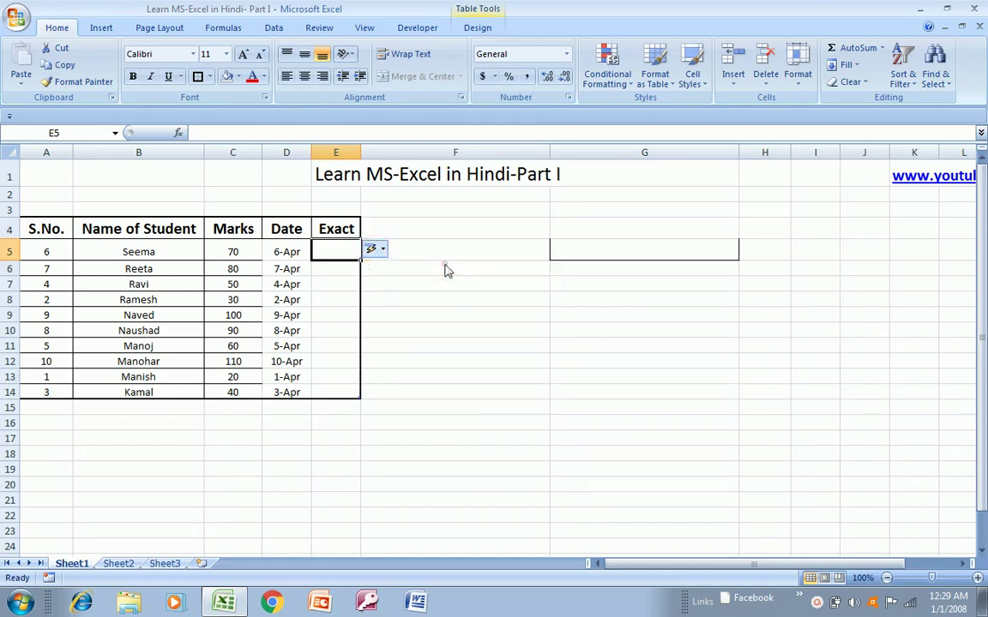
pyautogui.click(326, 250)
# - Enter =EXACT(B5,B6) in E5 to compare this row's name with the next row's
pyautogui.write('=exa')
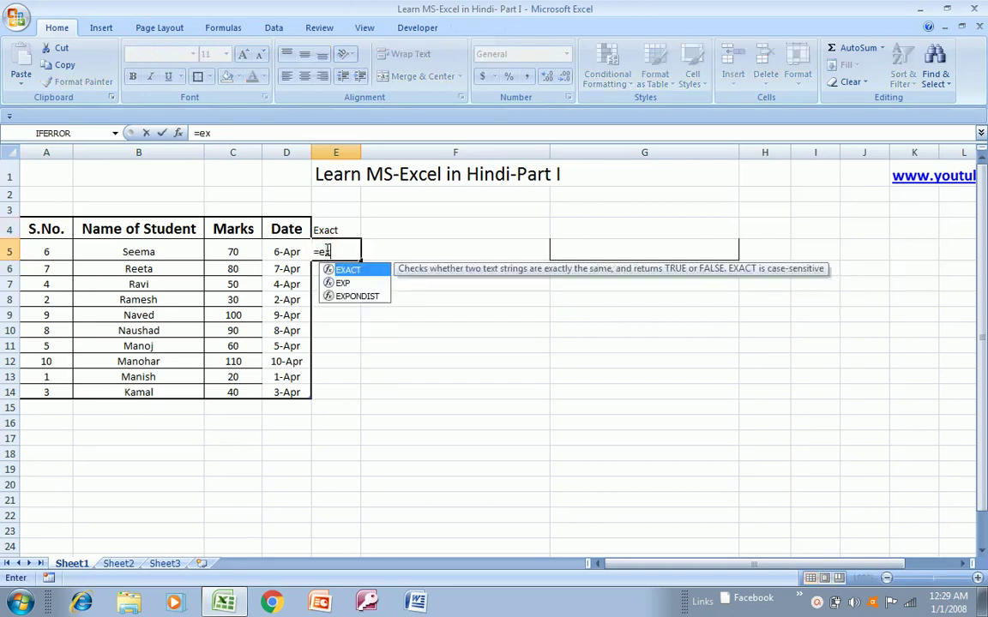
pyautogui.press('Tab')
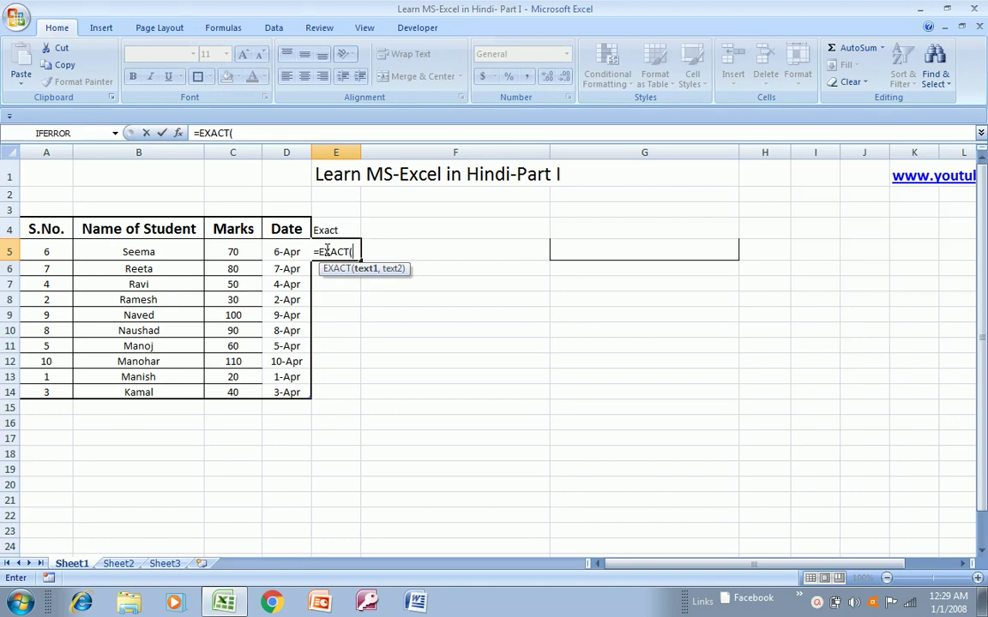
pyautogui.press('Left')
pyautogui.press('Left')
pyautogui.press('Left')
pyautogui.press('Left')
pyautogui.press('Right')
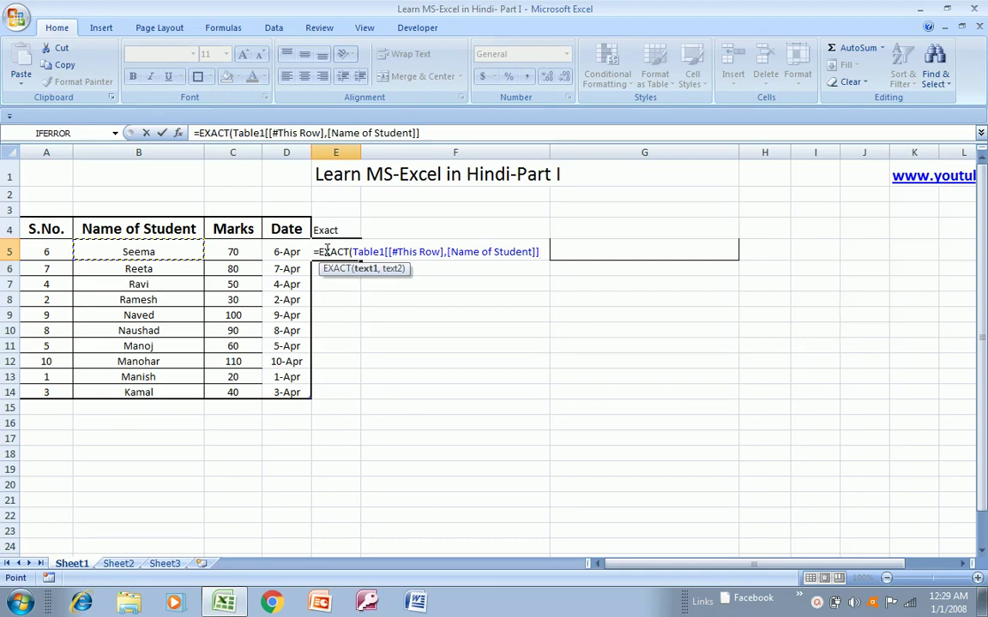
pyautogui.write(',')
pyautogui.press('Down')
pyautogui.press('Left')
pyautogui.press('Left')
pyautogui.press('Left')
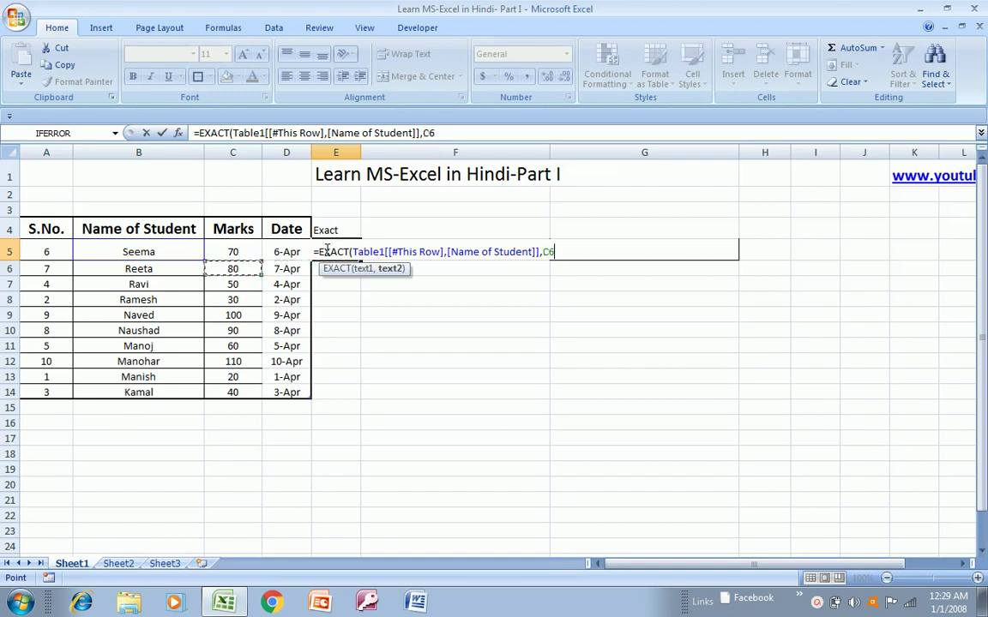
pyautogui.press('Return')
# - Copy the EXACT formula from E5 down through E5:E14
pyautogui.click(327, 249)
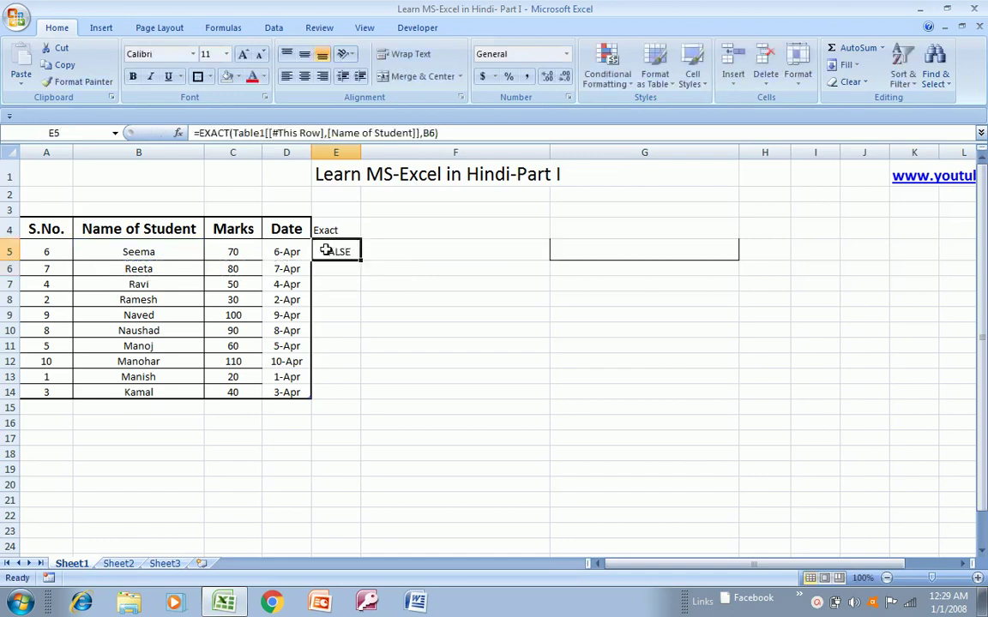
pyautogui.hotkey('ctrl', 'c')
pyautogui.press('Left')
pyautogui.hotkey('ctrl', 'Down')
pyautogui.press('Right')
pyautogui.hotkey('ctrl', 'shift', 'Up')
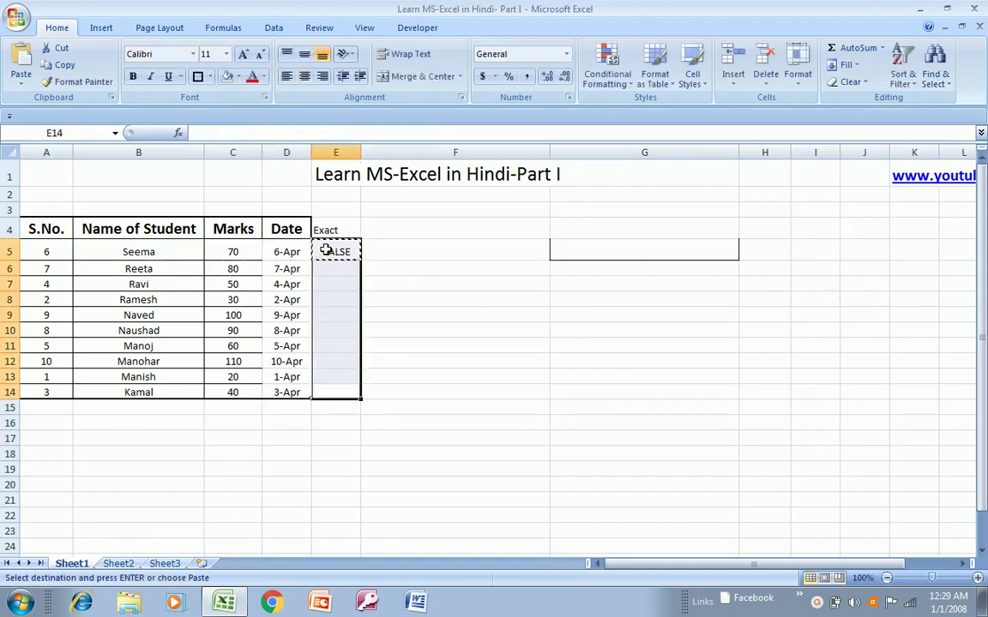
pyautogui.hotkey('ctrl', 'v')
pyautogui.press('Escape')
pyautogui.press('Up')
pyautogui.press('Up')
pyautogui.press('Up')
pyautogui.press('Up')
pyautogui.press('Up')
pyautogui.press('Up')
pyautogui.press('Up')
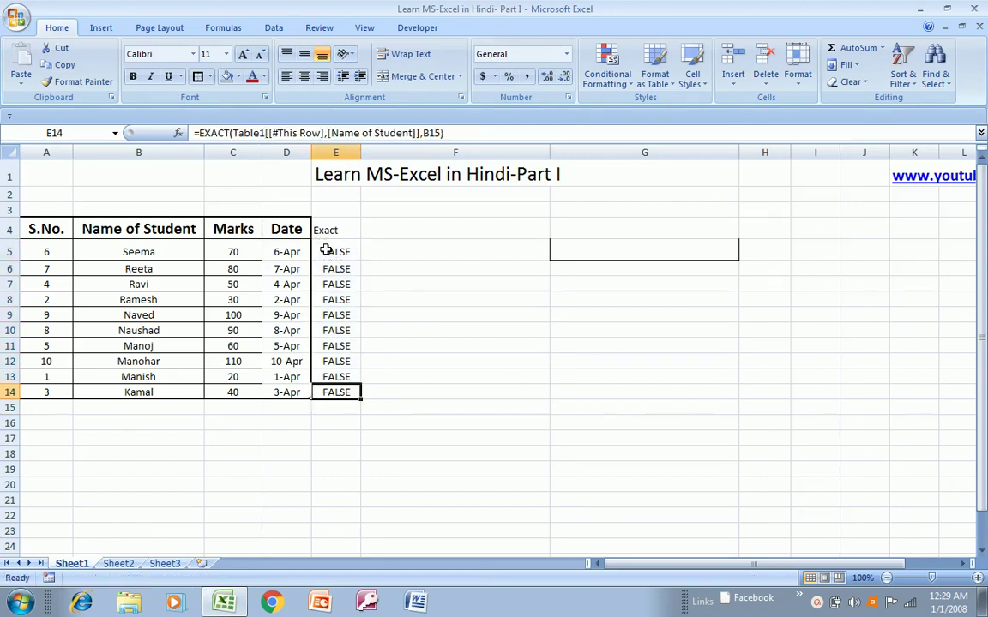
pyautogui.press('Up')
pyautogui.press('Up')
pyautogui.press('Down')
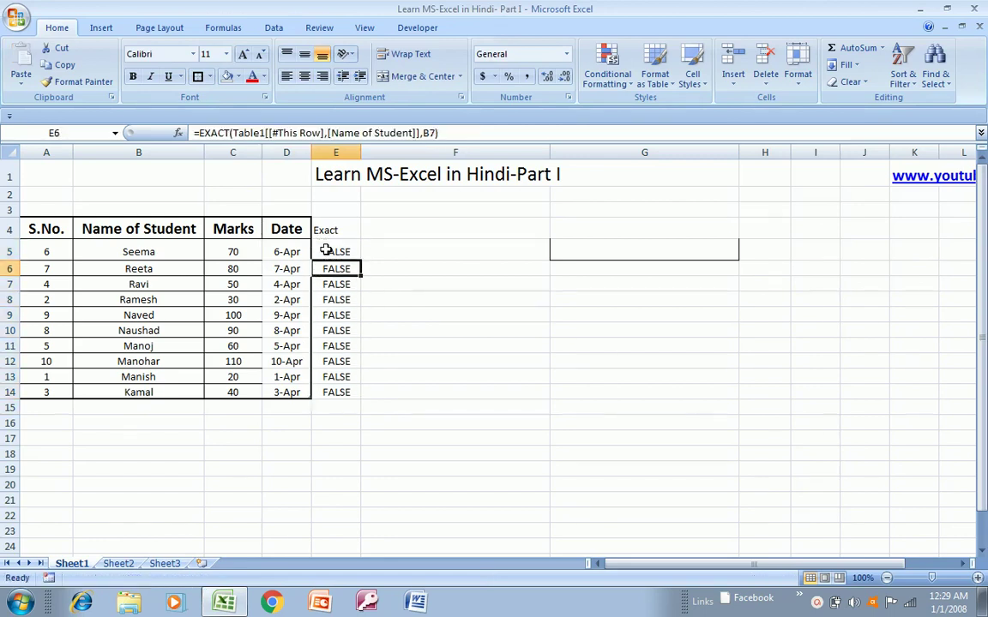
# - Copy the name Seema into B6, B7 and B9, replacing Reeta, Ravi and Naved
pyautogui.press('Left')
pyautogui.press('Left')
pyautogui.press('Left')
pyautogui.press('Up')
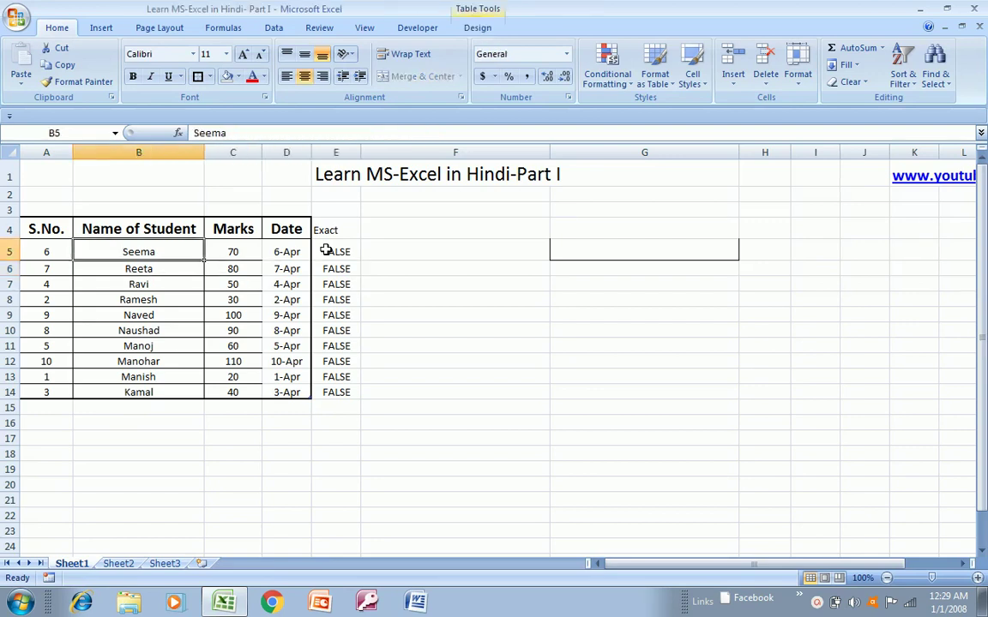
pyautogui.hotkey('ctrl', 'c')
pyautogui.press('Down')
pyautogui.hotkey('ctrl', 'v')
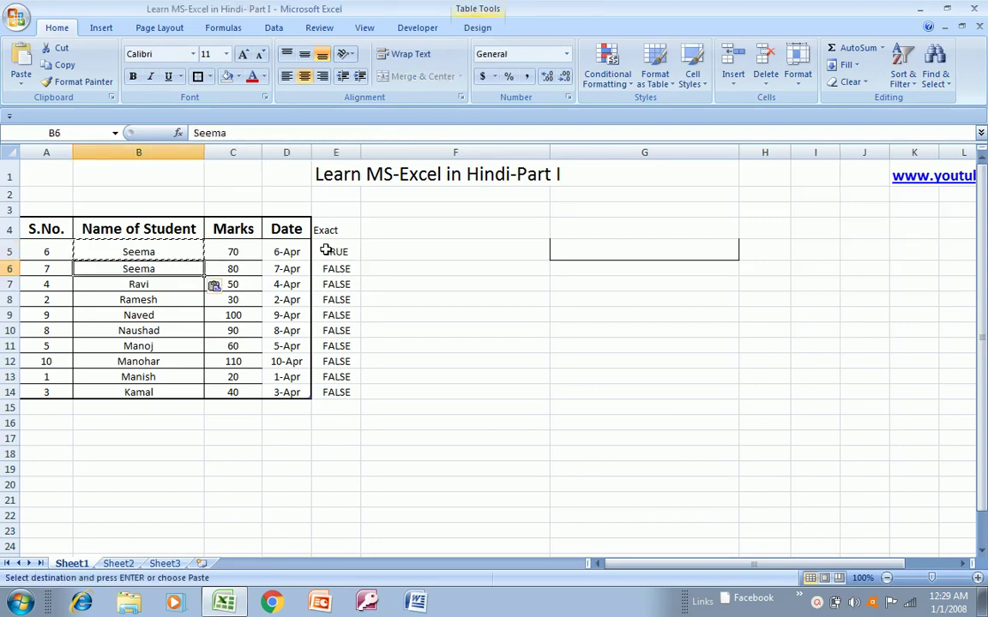
pyautogui.press('Escape')
pyautogui.hotkey('ctrl', 'c')
pyautogui.press('Down')
pyautogui.hotkey('ctrl', 'v')
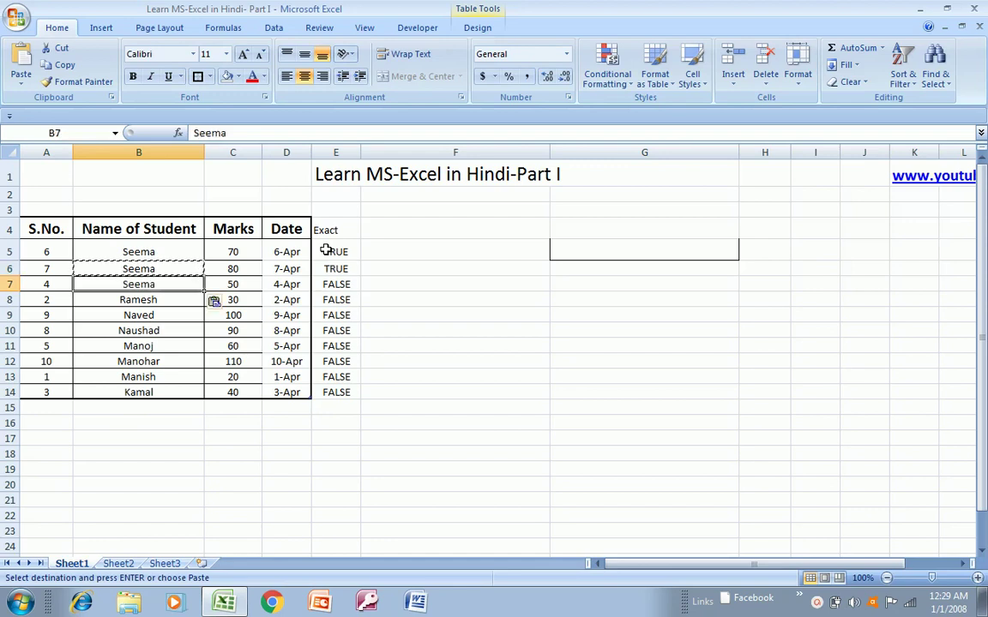
pyautogui.press('Escape')
pyautogui.press('Down')
pyautogui.press('Up')
pyautogui.hotkey('ctrl', 'c')
pyautogui.press('Down')
pyautogui.press('Down')
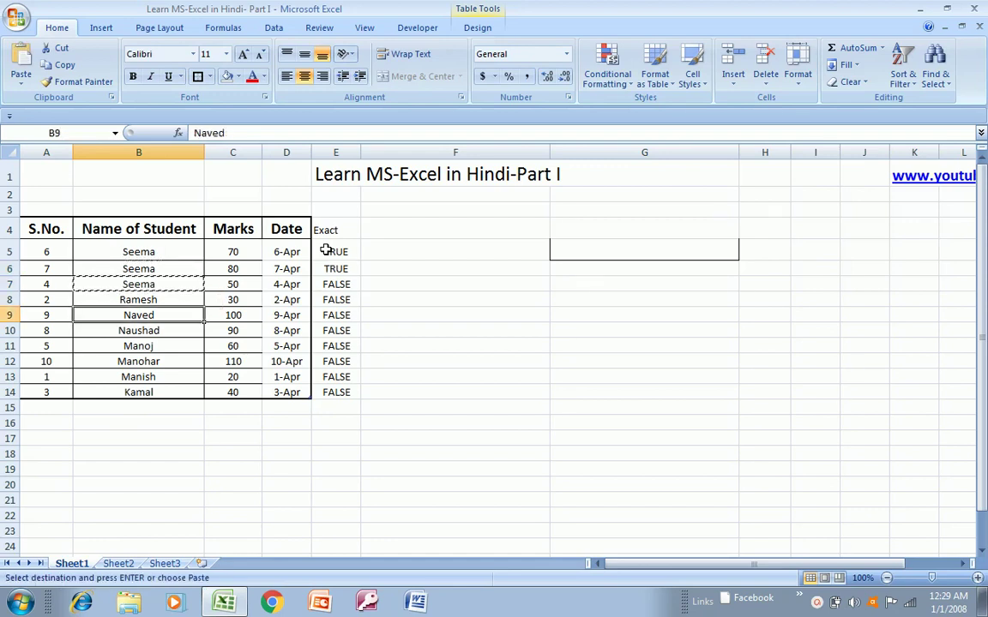
pyautogui.hotkey('ctrl', 'v')
pyautogui.press('Escape')
# - Copy Naushad from B10 into B11, replacing Manoj
pyautogui.press('Right')
pyautogui.press('Right')
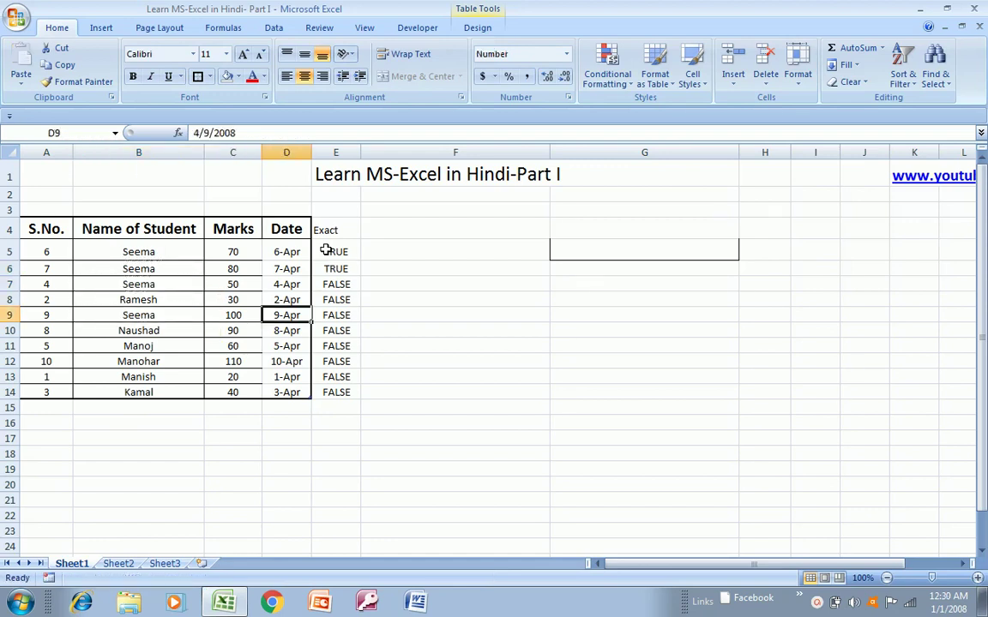
pyautogui.press('Right')
pyautogui.press('Left')
pyautogui.press('Left')
pyautogui.press('Left')
pyautogui.press('Right')
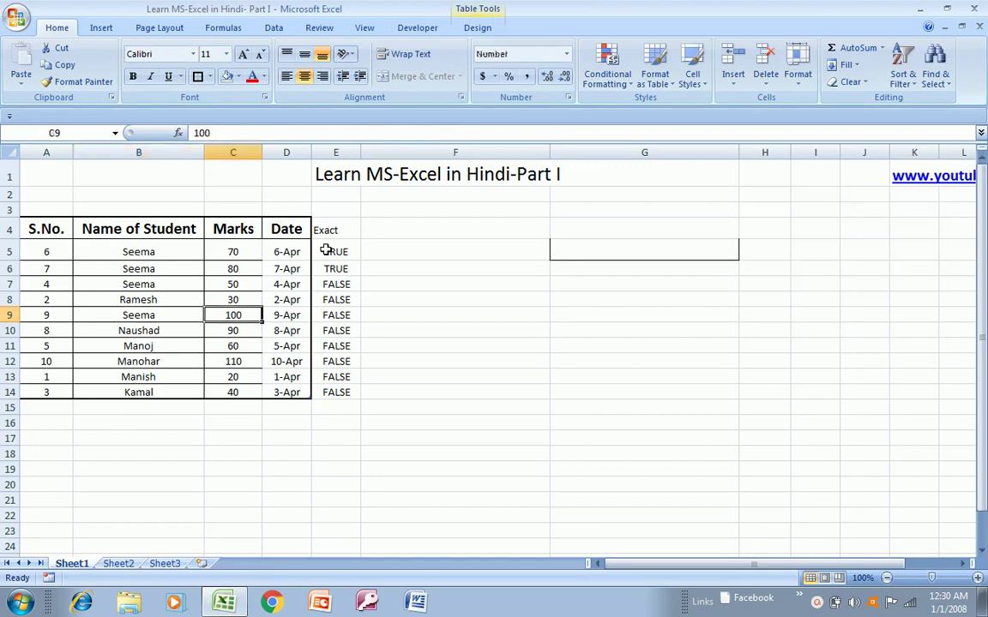
pyautogui.press('Right')
pyautogui.press('Right')
pyautogui.press('Up')
pyautogui.press('Up')
pyautogui.press('Up')
pyautogui.press('Left')
pyautogui.press('Left')
pyautogui.press('Left')
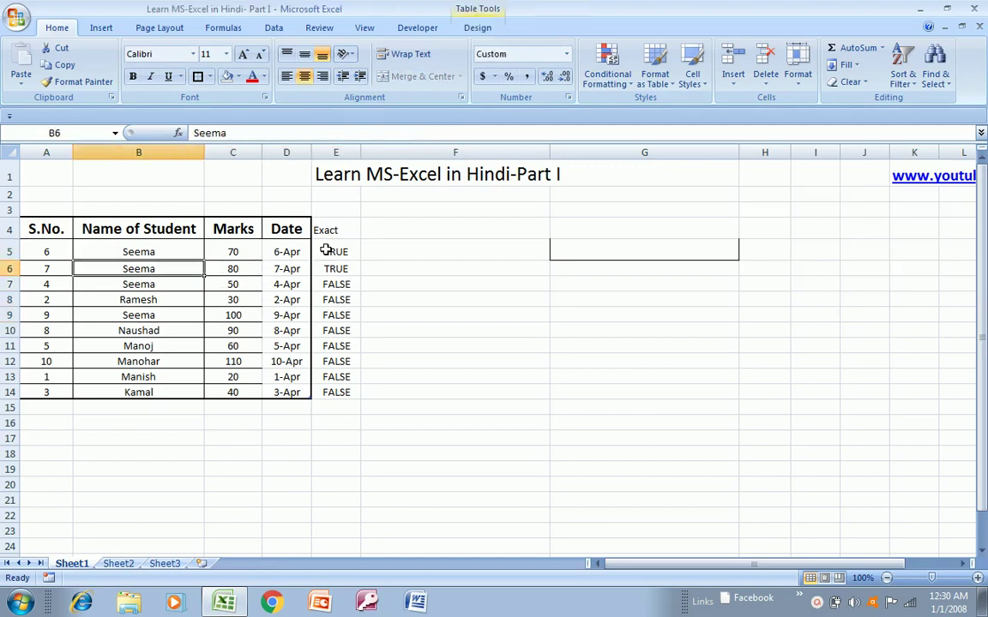
pyautogui.press('Down')
pyautogui.press('Down')
pyautogui.press('Down')
pyautogui.press('Down')
pyautogui.hotkey('ctrl', 'c')
pyautogui.hotkey('shift', 'Down')
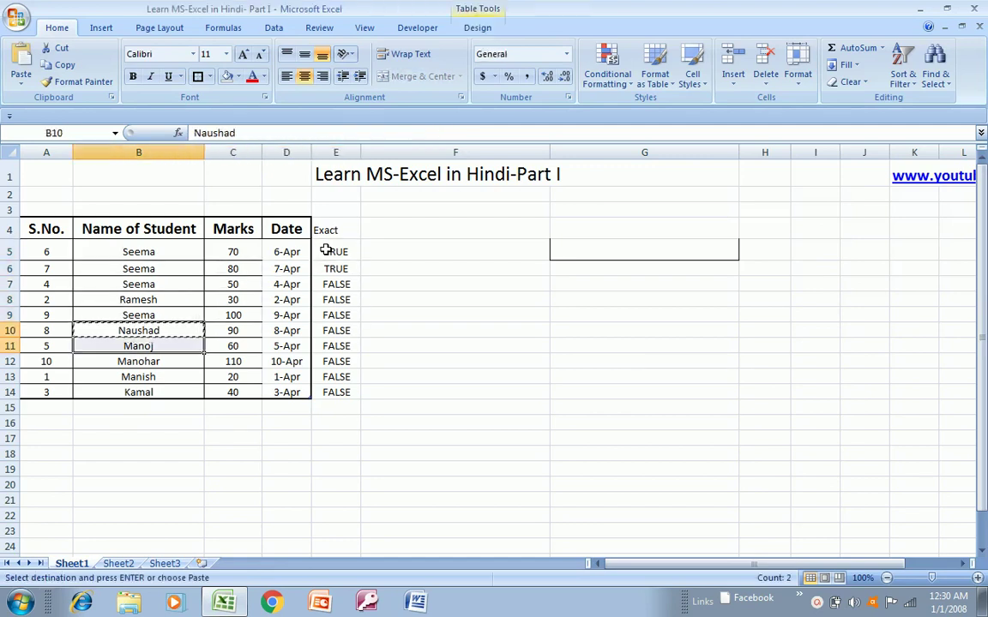
pyautogui.hotkey('ctrl', 'v')
pyautogui.press('Escape')
# - Review the Exact results down column E against the names, ending on the E4 heading
pyautogui.press('Right')
pyautogui.press('Right')
pyautogui.press('Right')
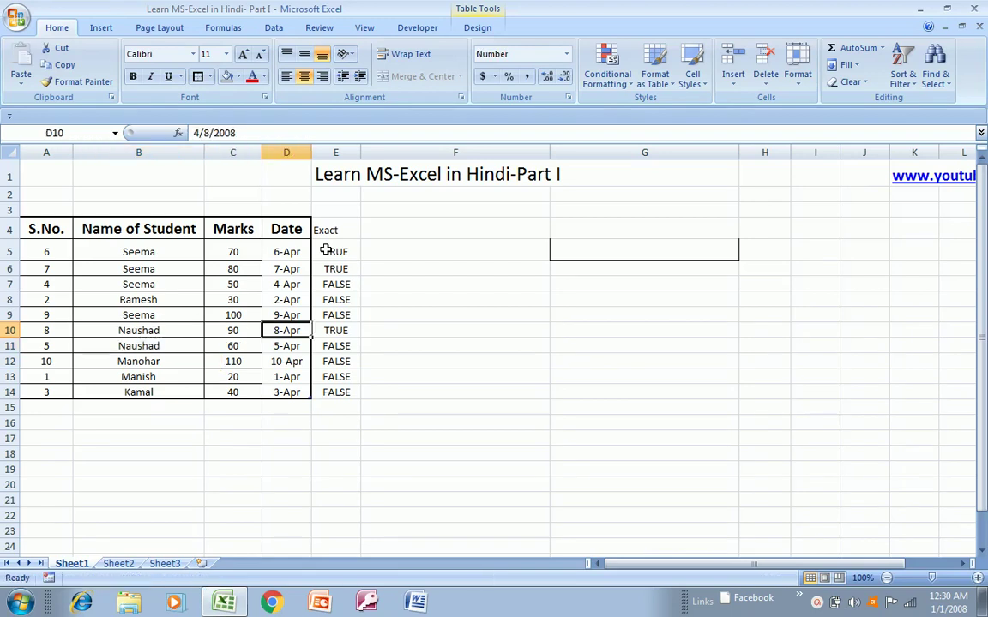
pyautogui.press('Up')
pyautogui.press('Up')
pyautogui.press('Up')
pyautogui.press('Up')
pyautogui.press('Up')
pyautogui.press('Up')
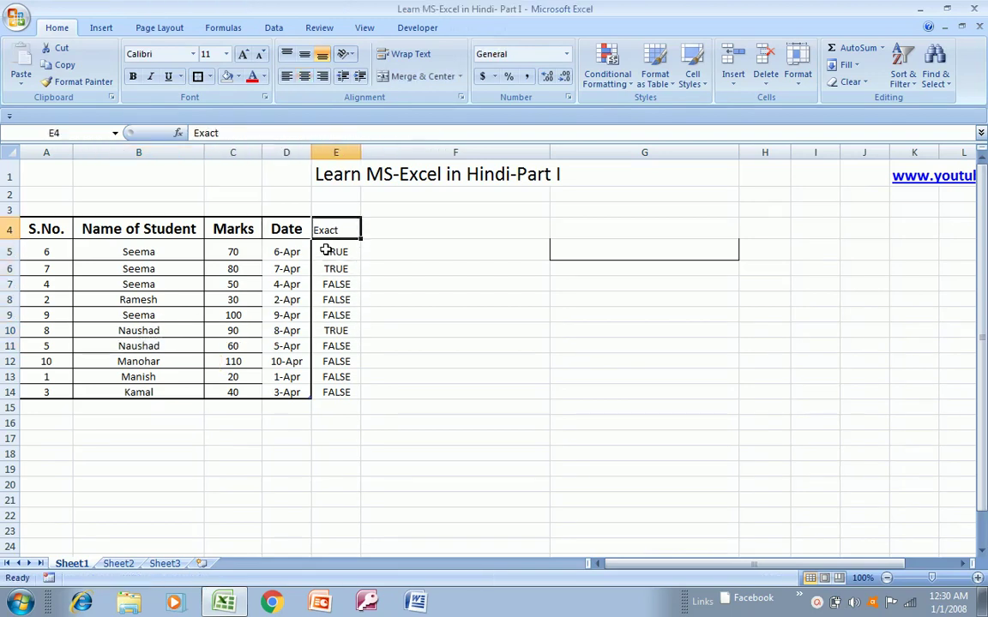
pyautogui.press('Down')
pyautogui.press('Left')
pyautogui.press('Left')
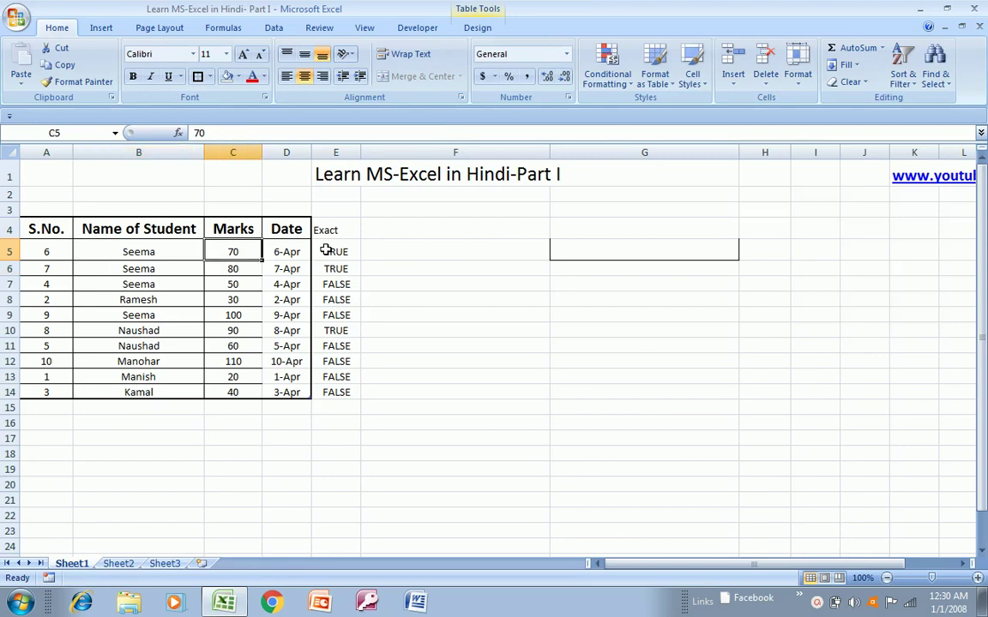
pyautogui.press('Right')
pyautogui.press('Right')
pyautogui.press('Down')
pyautogui.press('Down')
pyautogui.press('Down')
pyautogui.press('Down')
pyautogui.press('Down')
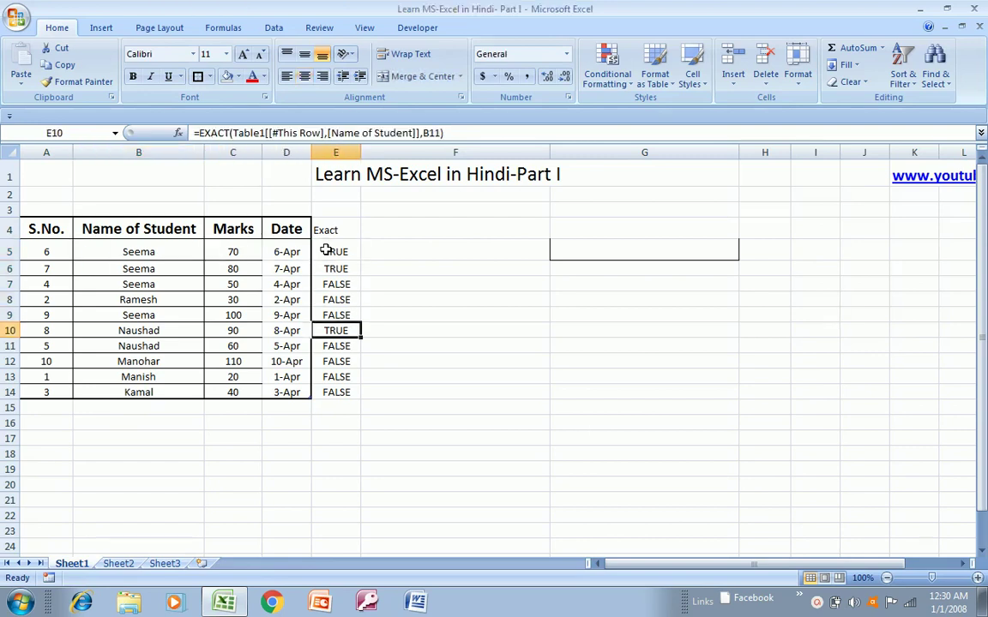
pyautogui.press('Left')
pyautogui.press('Left')
pyautogui.press('Left')
pyautogui.press('Right')
pyautogui.press('Right')
pyautogui.press('Right')
pyautogui.press('Down')
pyautogui.press('Down')
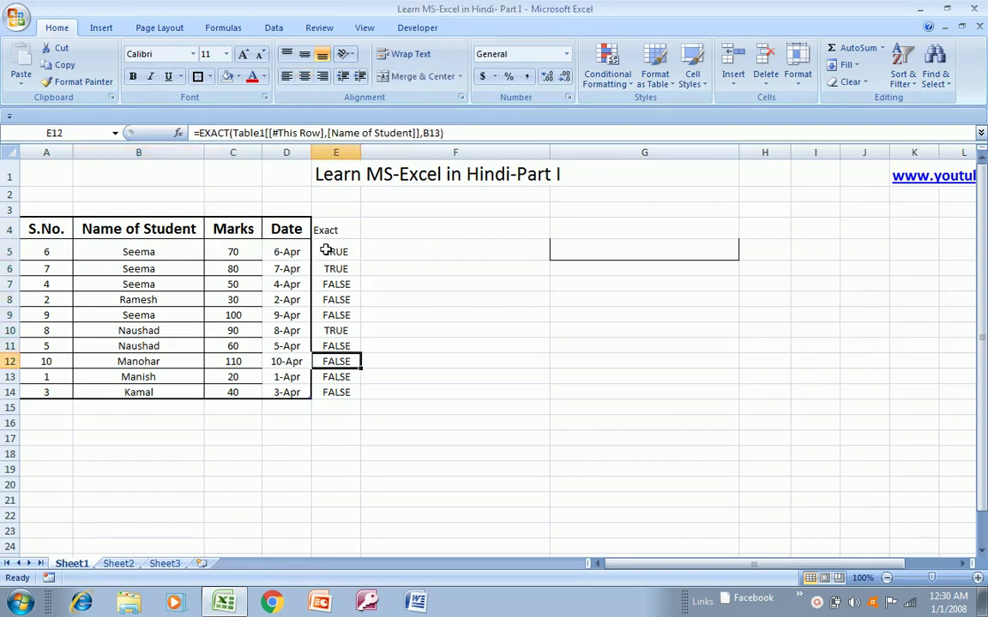
pyautogui.press('Down')
pyautogui.press('Left')
pyautogui.press('Left')
pyautogui.press('Left')
pyautogui.press('Right')
pyautogui.press('Right')
pyautogui.press('Up')
pyautogui.press('Up')
pyautogui.press('Up')
pyautogui.press('Up')
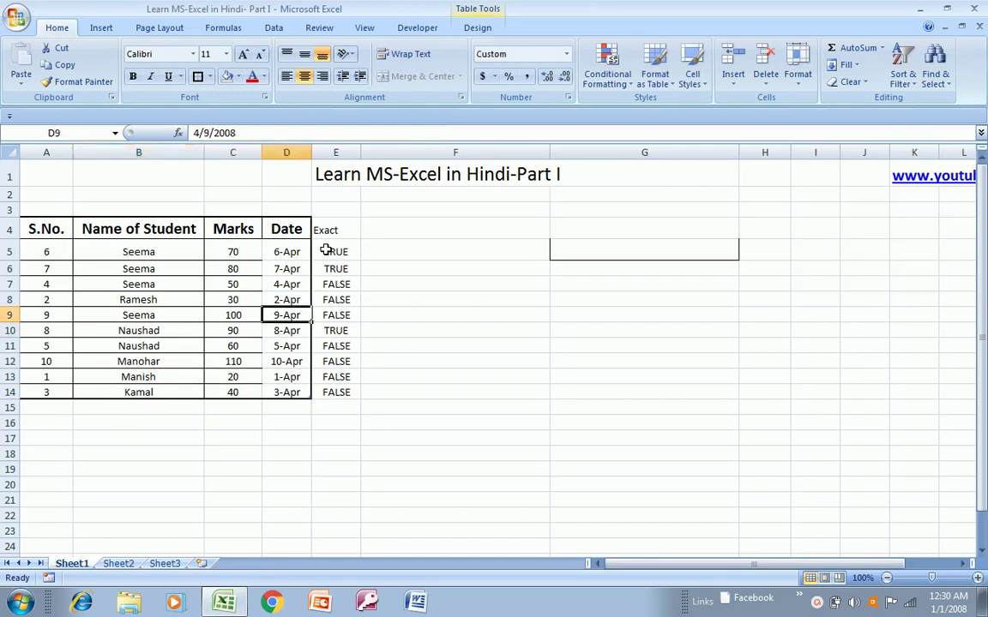
pyautogui.press('Up')
pyautogui.press('Up')
pyautogui.press('Up')
pyautogui.press('Up')
pyautogui.press('Up')
pyautogui.press('Right')
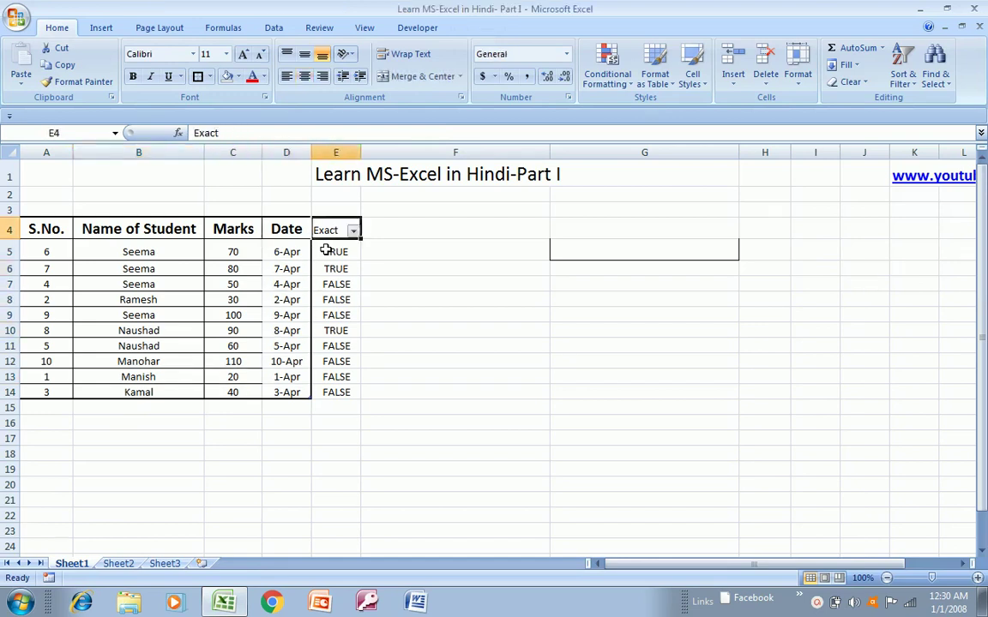
# - Filter the Exact column to show only TRUE rows
pyautogui.hotkey('alt', 'Down')
pyautogui.press('Down')
pyautogui.press('Down')
pyautogui.press('Down')
pyautogui.press('Down')
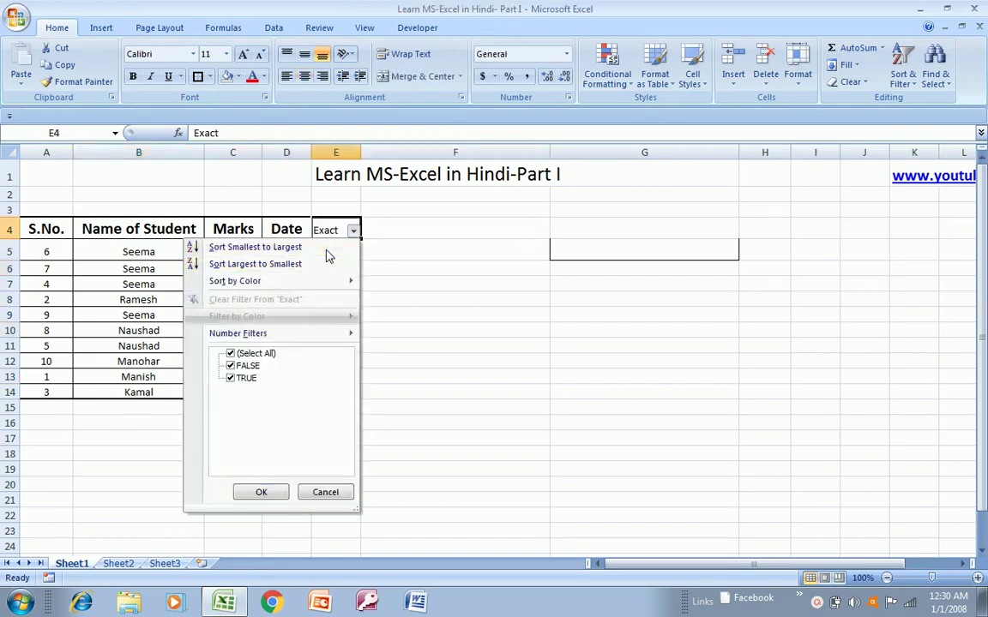
pyautogui.press('Down')
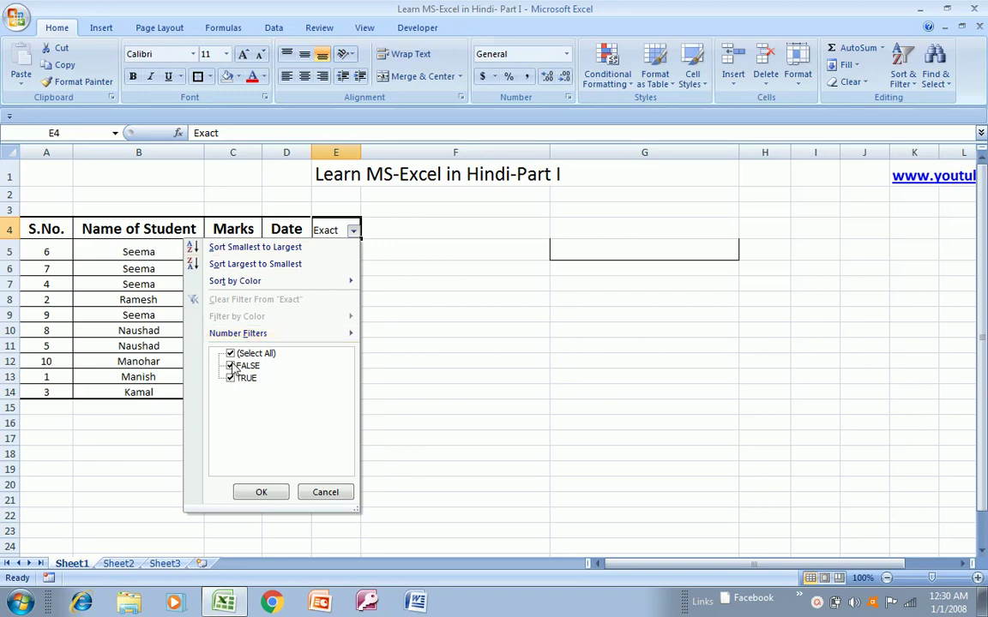
pyautogui.click(230, 354)
pyautogui.click(229, 378)
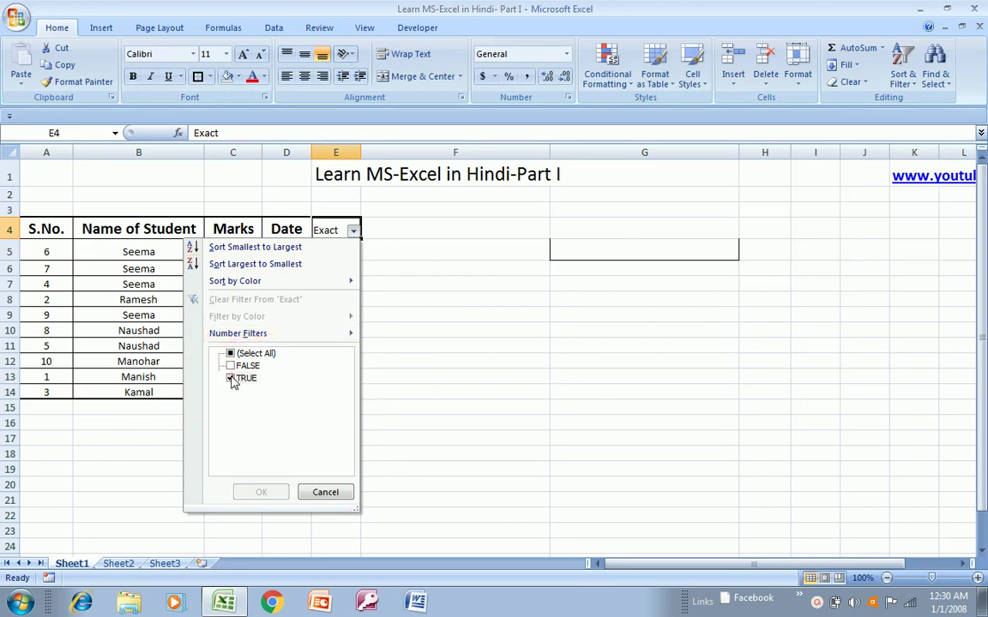
pyautogui.click(247, 493)
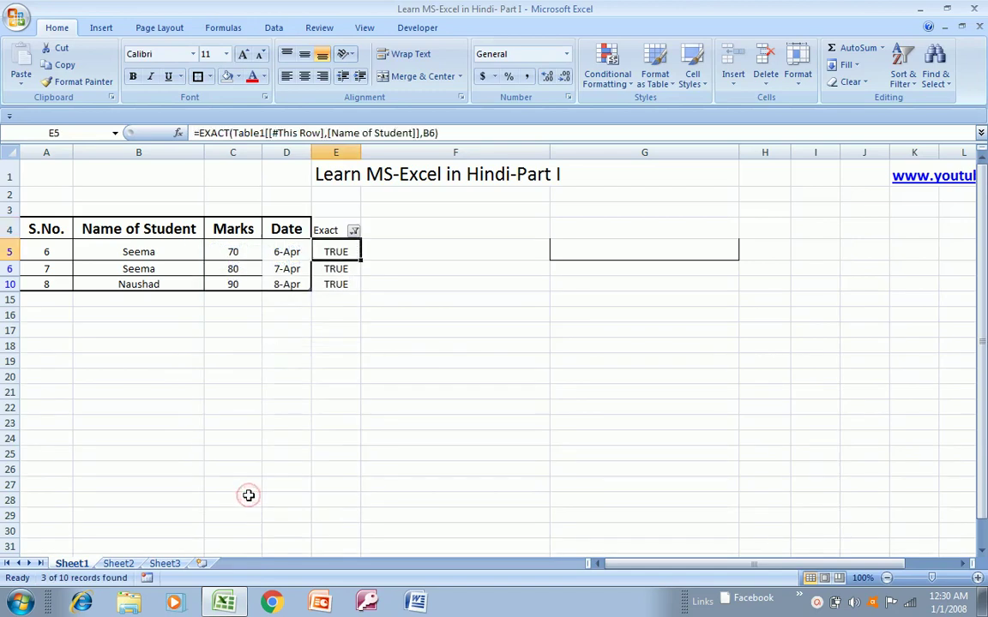
# - Set the filtered rows to No Fill
pyautogui.hotkey('shift', 'Down')
pyautogui.hotkey('shift', 'Down')
pyautogui.hotkey('shift', 'Right')
pyautogui.hotkey('shift', 'Right')
pyautogui.hotkey('shift', 'Right')
pyautogui.hotkey('shift', 'Right')
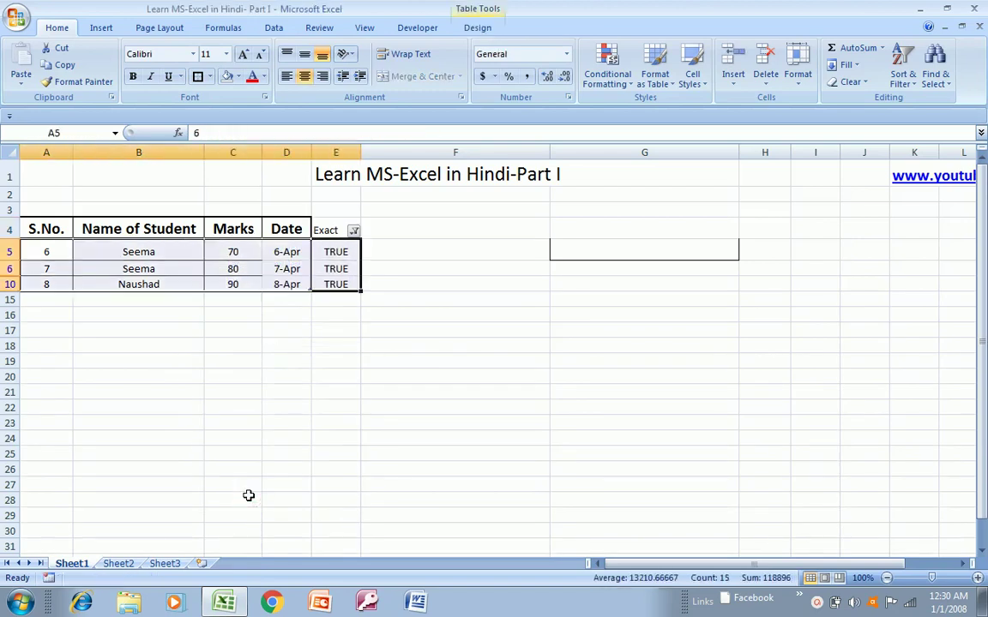
pyautogui.click(242, 78)
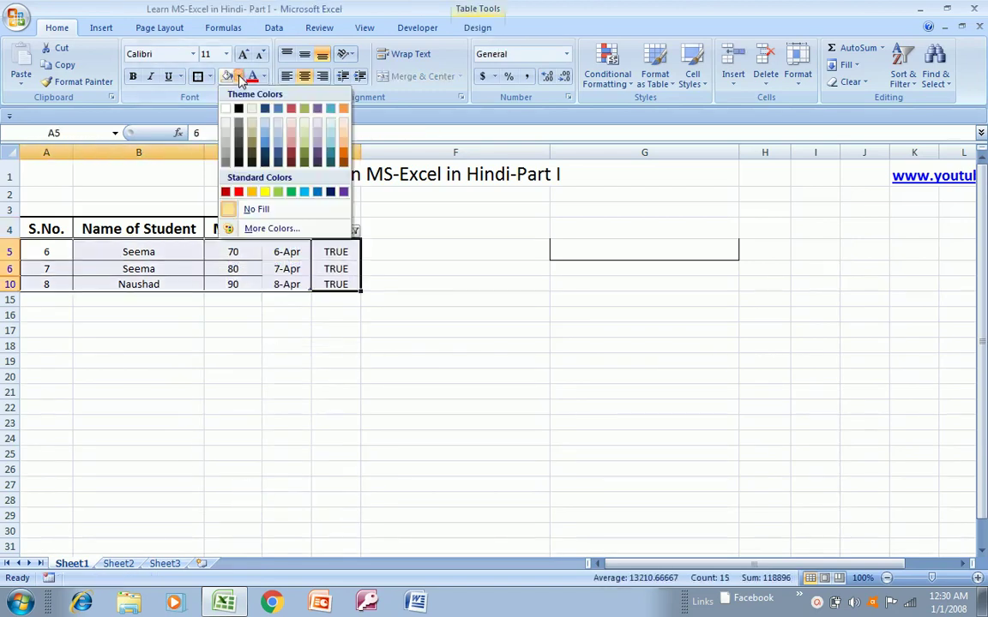
pyautogui.click(256, 209)
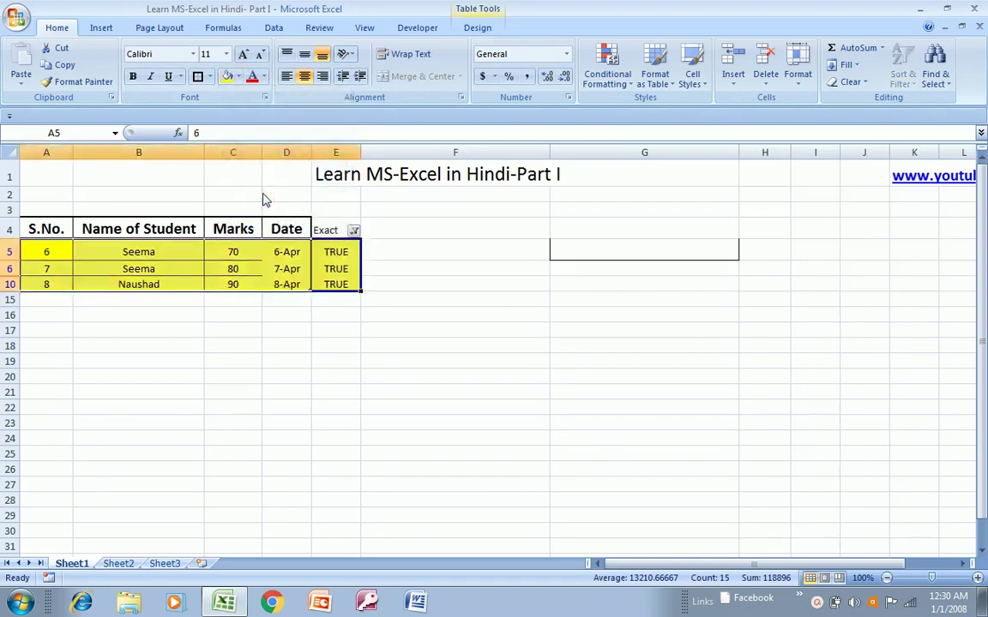
# - Select all in the Exact AutoFilter to show every student row again
pyautogui.click(284, 225)
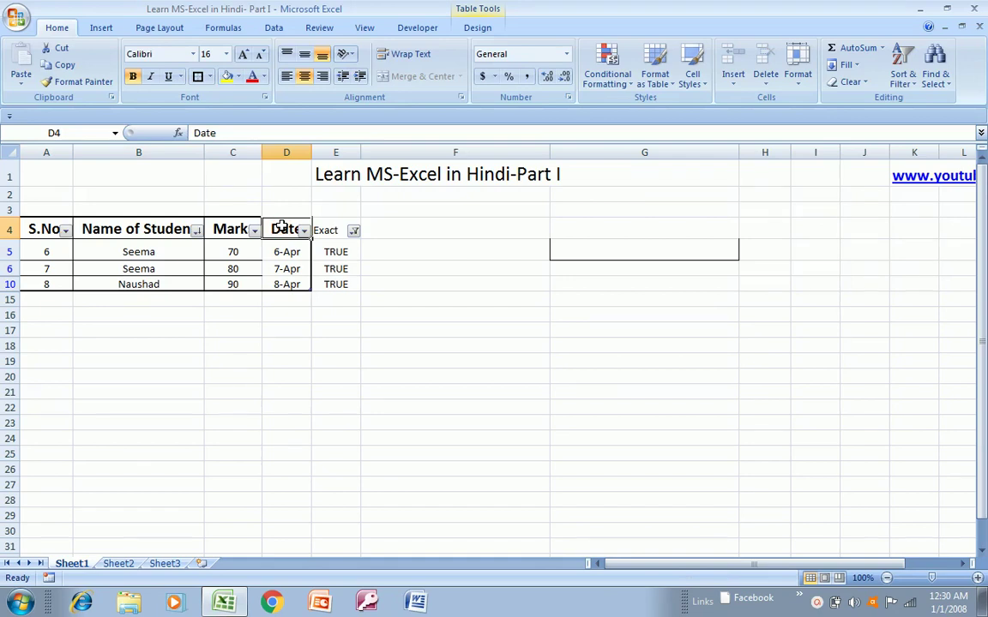
pyautogui.press('Right')
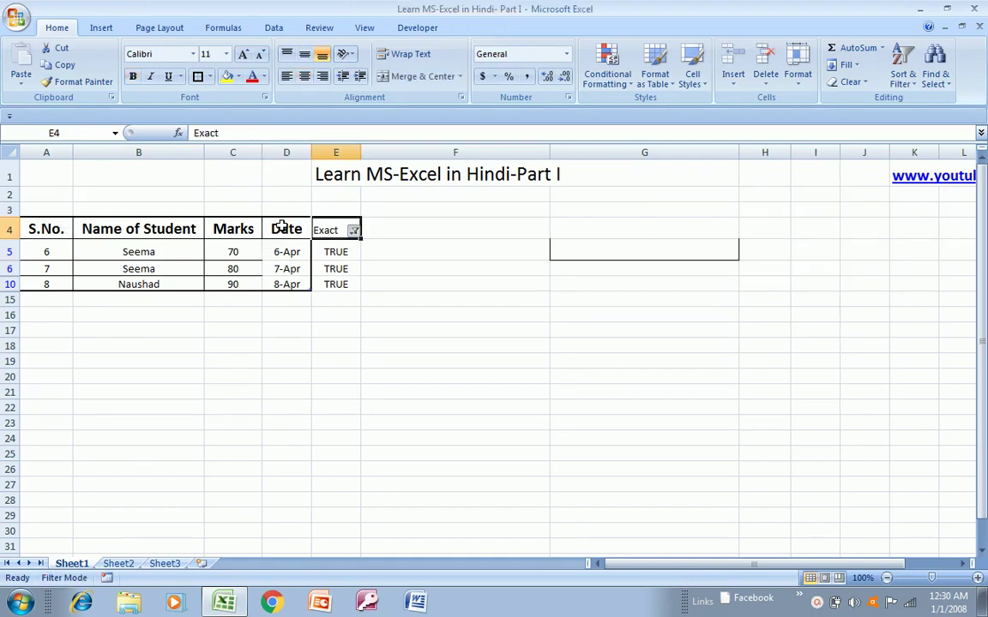
pyautogui.hotkey('alt', 'Down')
pyautogui.press('Down')
pyautogui.press('Down')
pyautogui.press('Down')
pyautogui.press('Down')
pyautogui.press('Down')
pyautogui.press('Down')
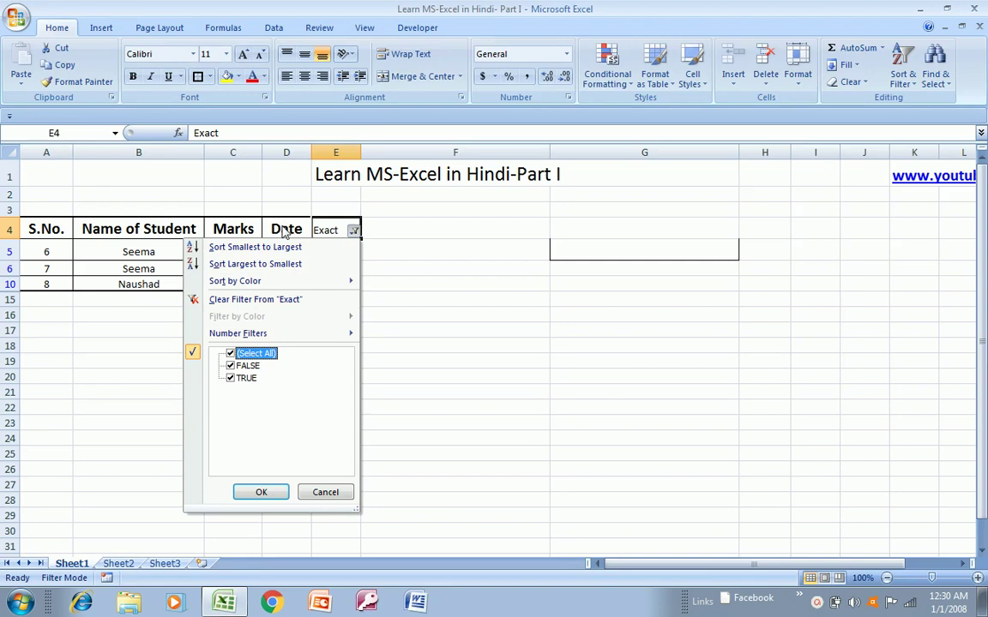
pyautogui.press('Return')
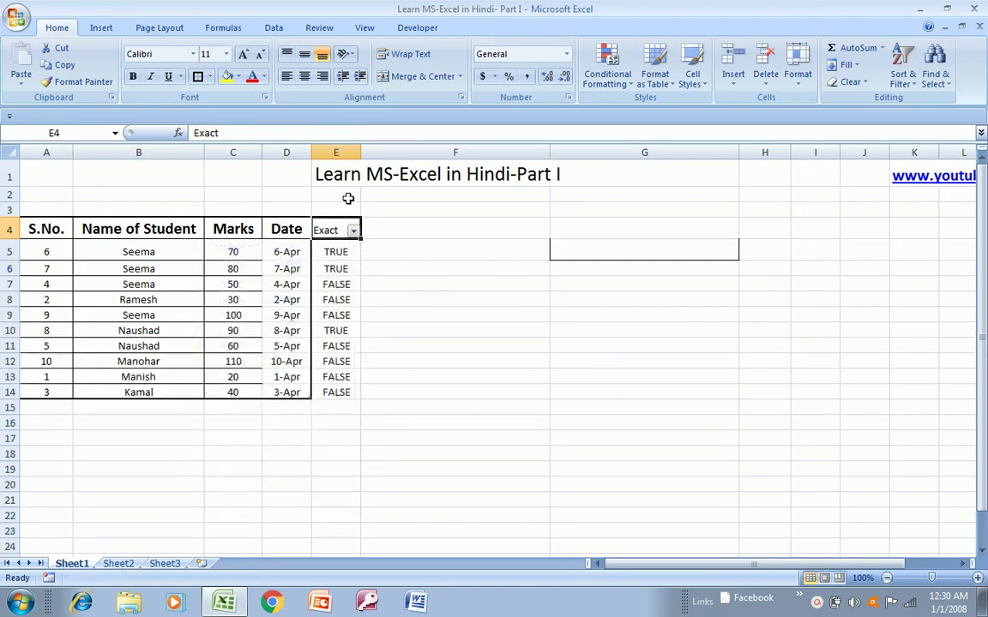
# - Delete column E, the Exact column
pyautogui.click(314, 152)
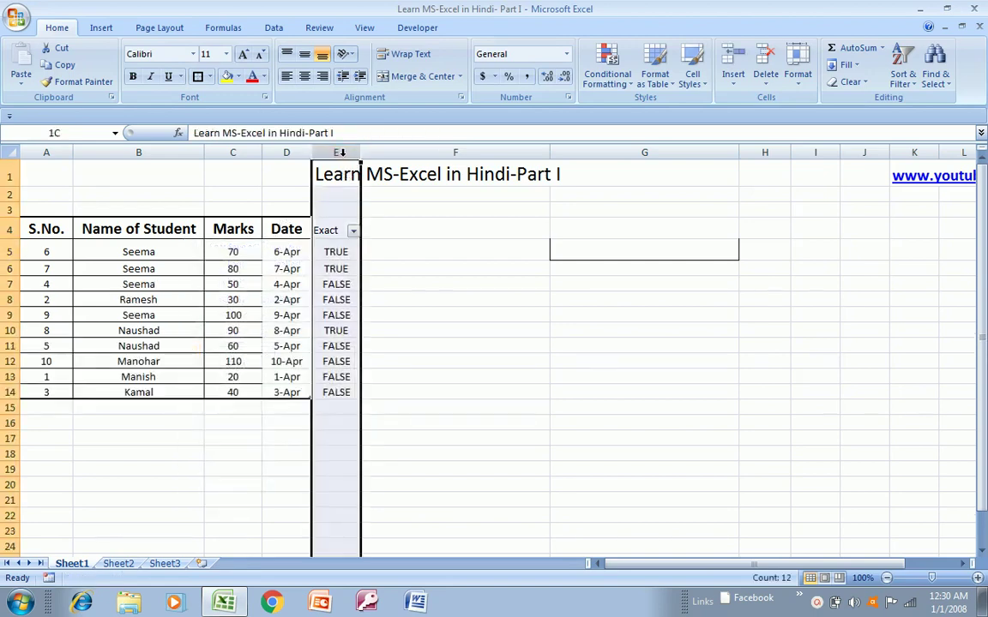
pyautogui.rightClick(322, 445)
pyautogui.click(363, 352)
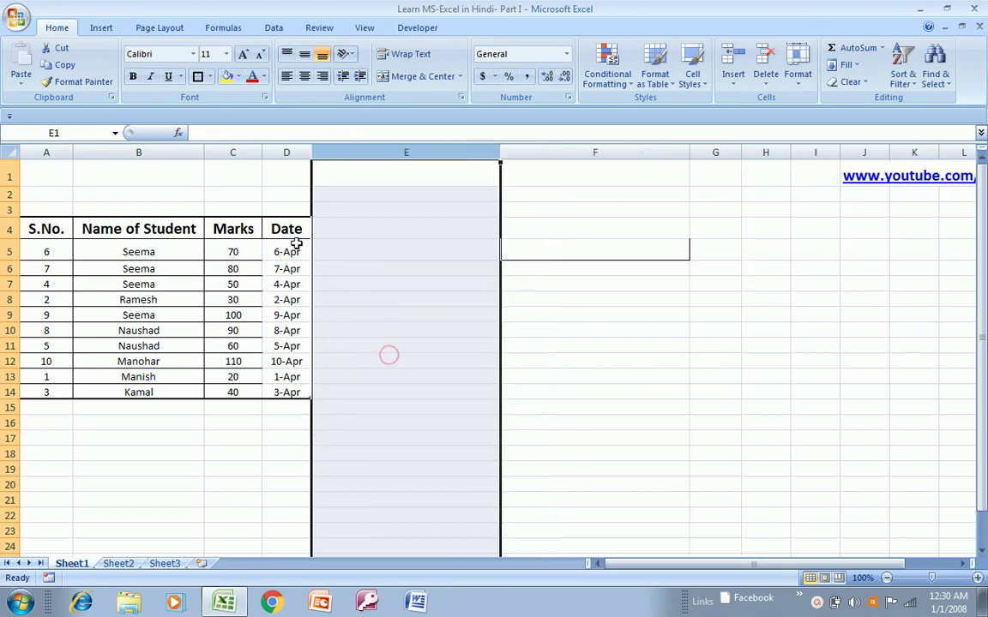
# - Select the Name of Student range B4:B14
pyautogui.click(286, 228)
pyautogui.press('Left')
pyautogui.press('Left')
pyautogui.press('Left')
pyautogui.press('Right')
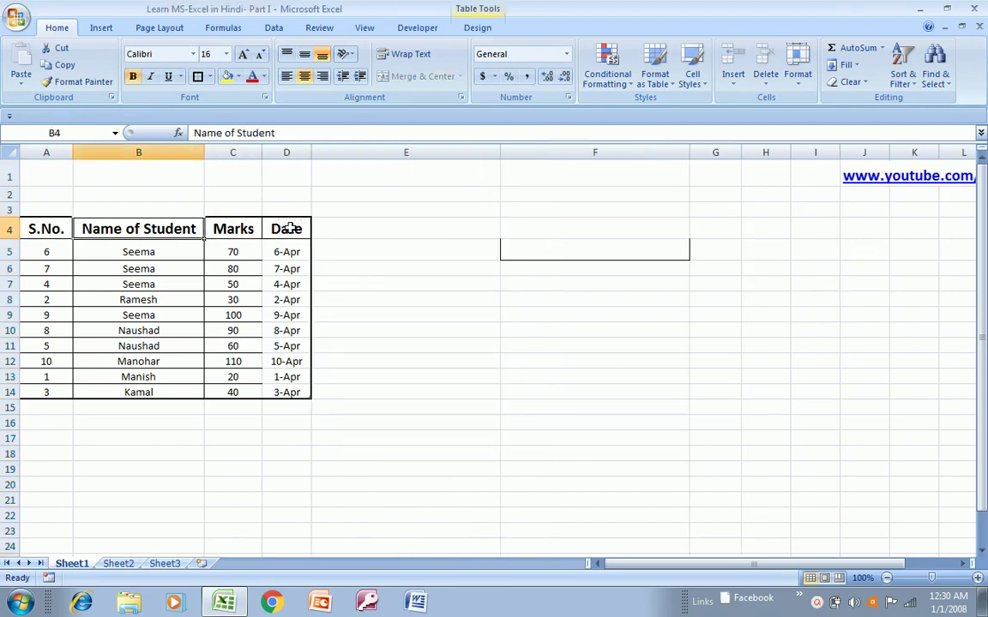
pyautogui.hotkey('ctrl', 'shift', 'Down')
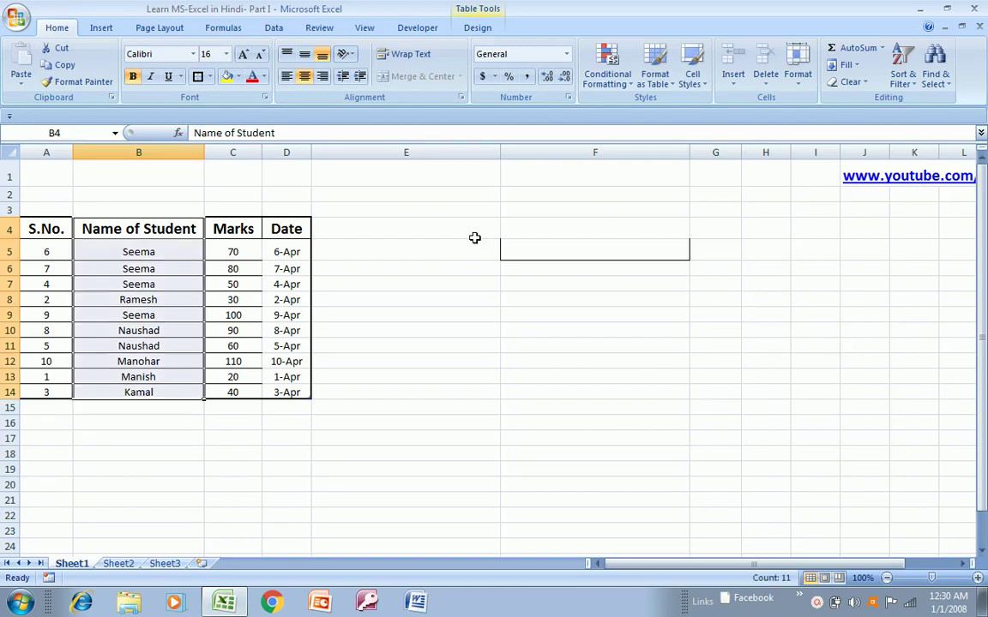
pyautogui.click(632, 80)
pyautogui.click(631, 80)
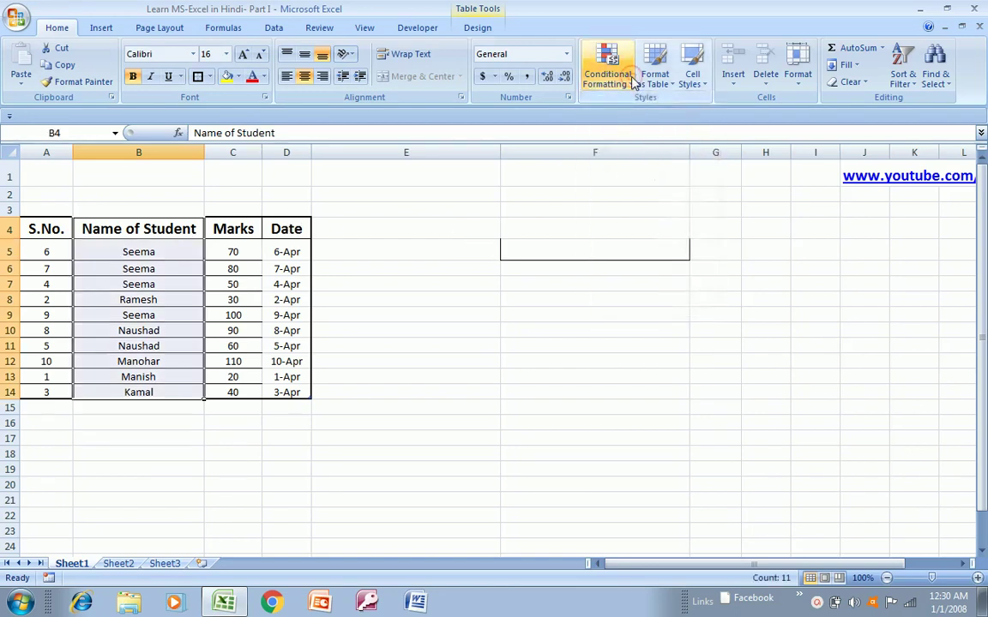
pyautogui.click(631, 80)
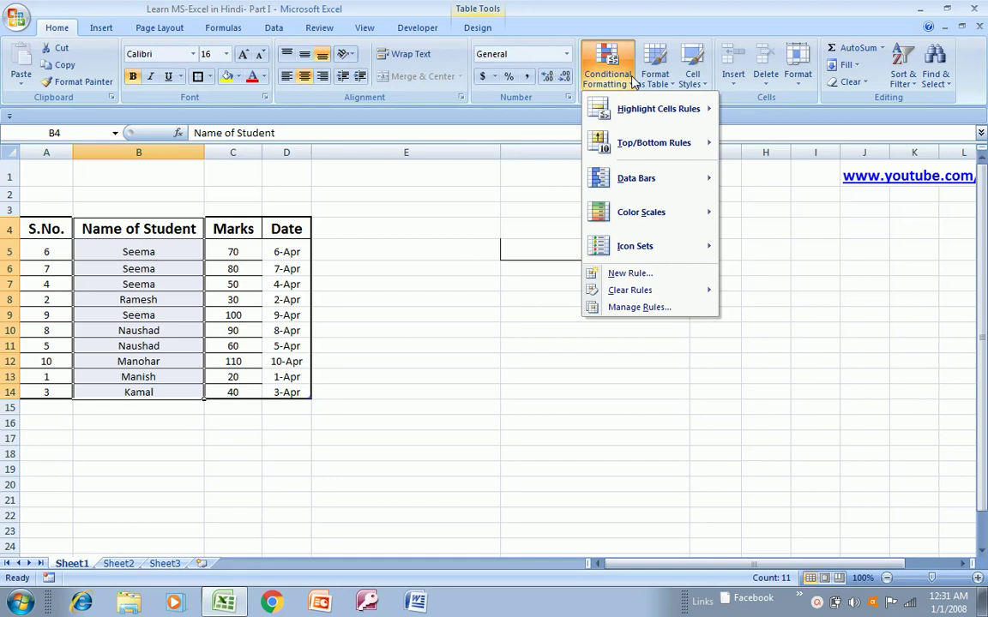
pyautogui.moveTo(641, 112)
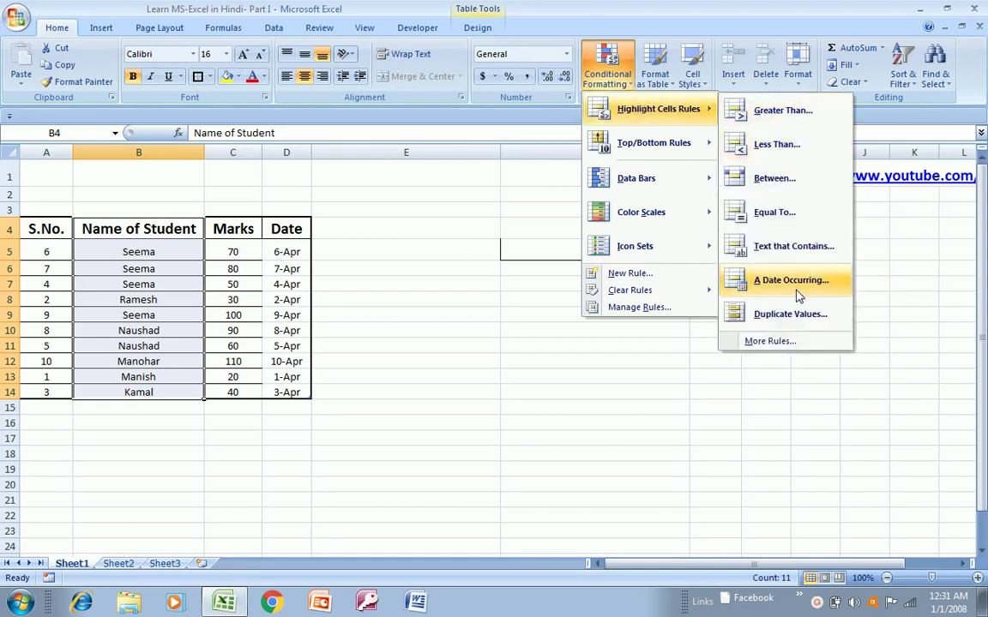
pyautogui.click(789, 315)
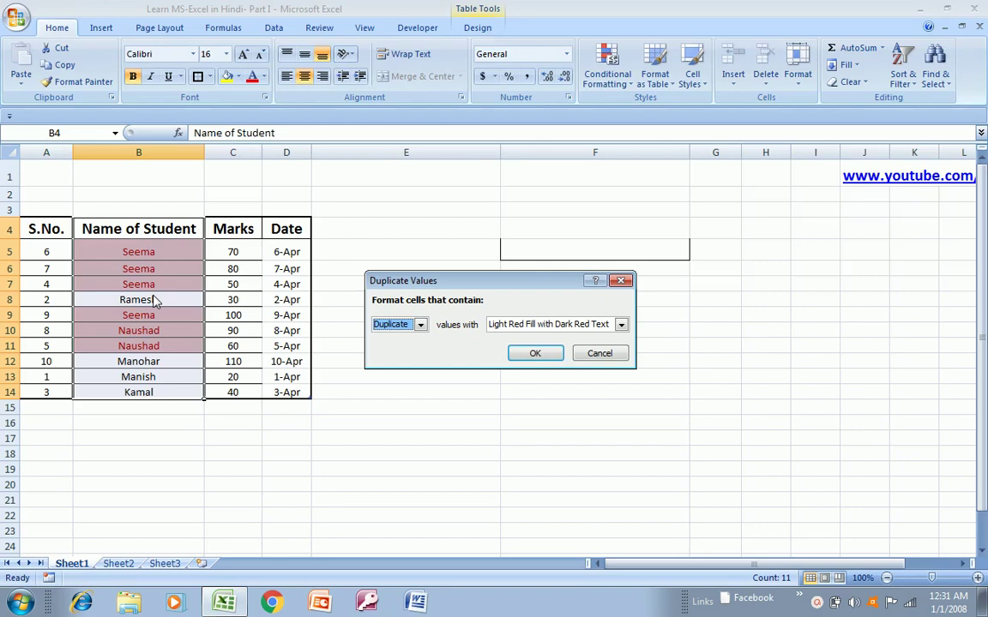
pyautogui.click(621, 325)
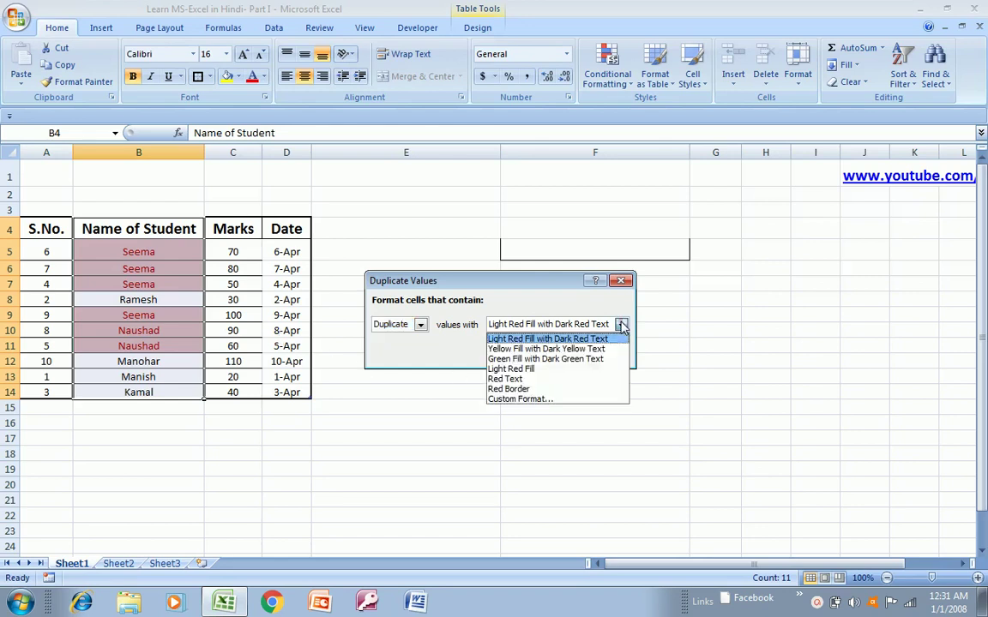
pyautogui.click(512, 368)
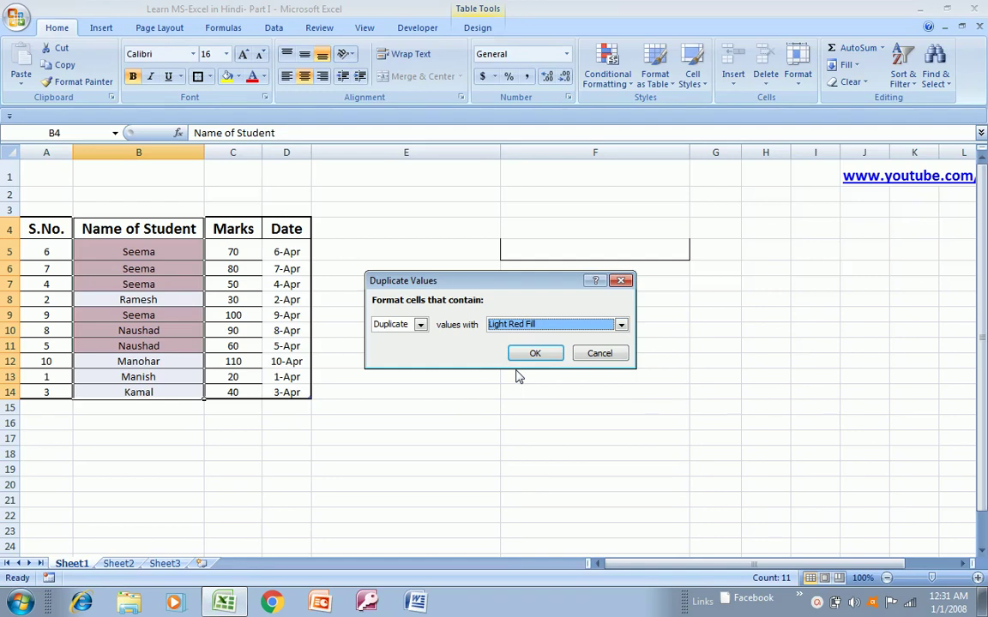
pyautogui.press('Escape')
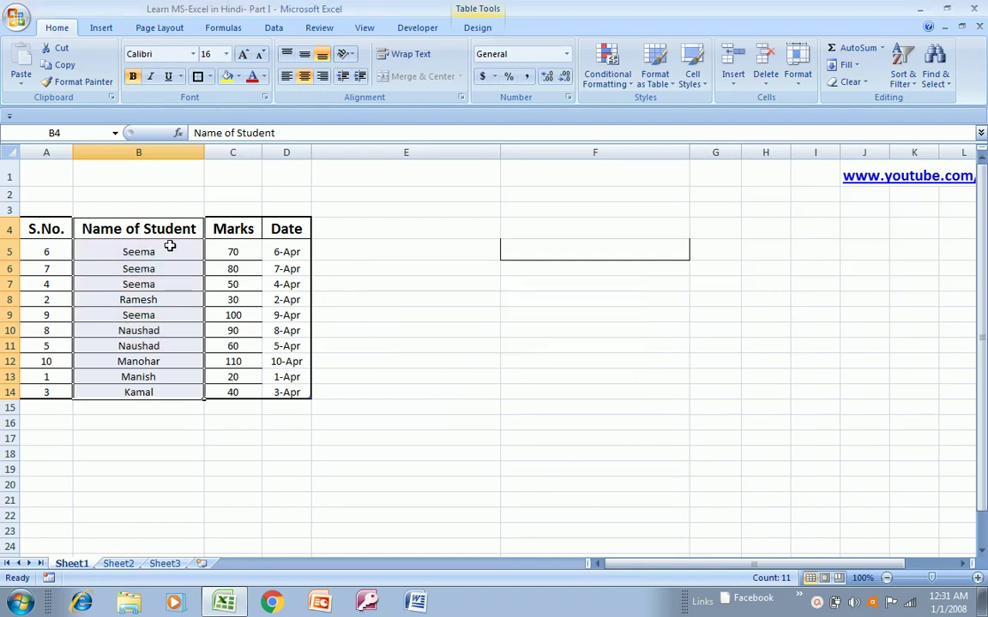
pyautogui.click(159, 228)
pyautogui.press('Left')
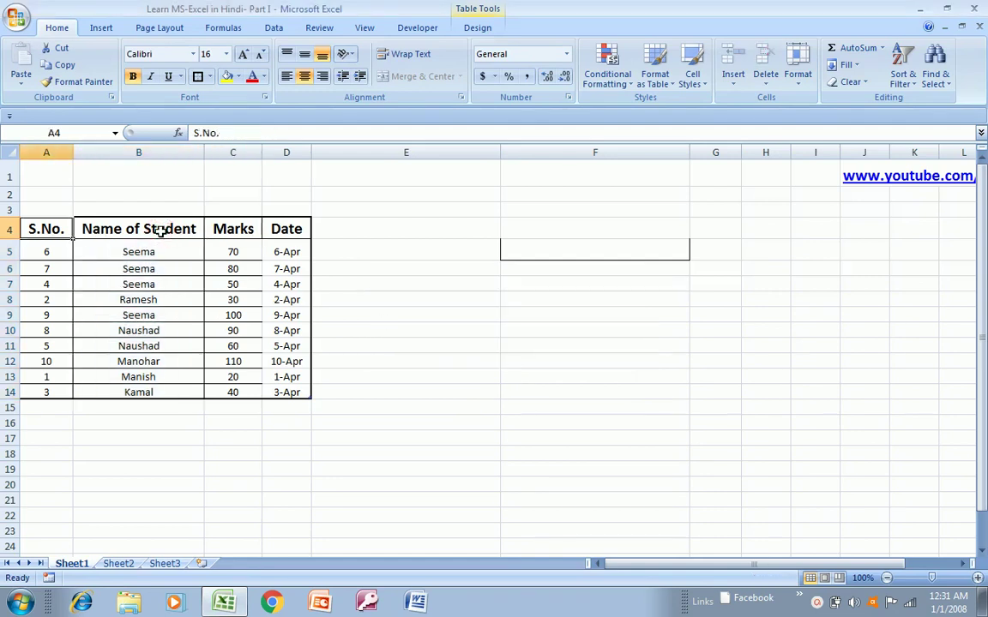
# - Select the Marks column range C4:C14
pyautogui.hotkey('shift', 'Right')
pyautogui.hotkey('shift', 'Right')
pyautogui.hotkey('shift', 'Right')
pyautogui.hotkey('ctrl', 'shift', 'Down')
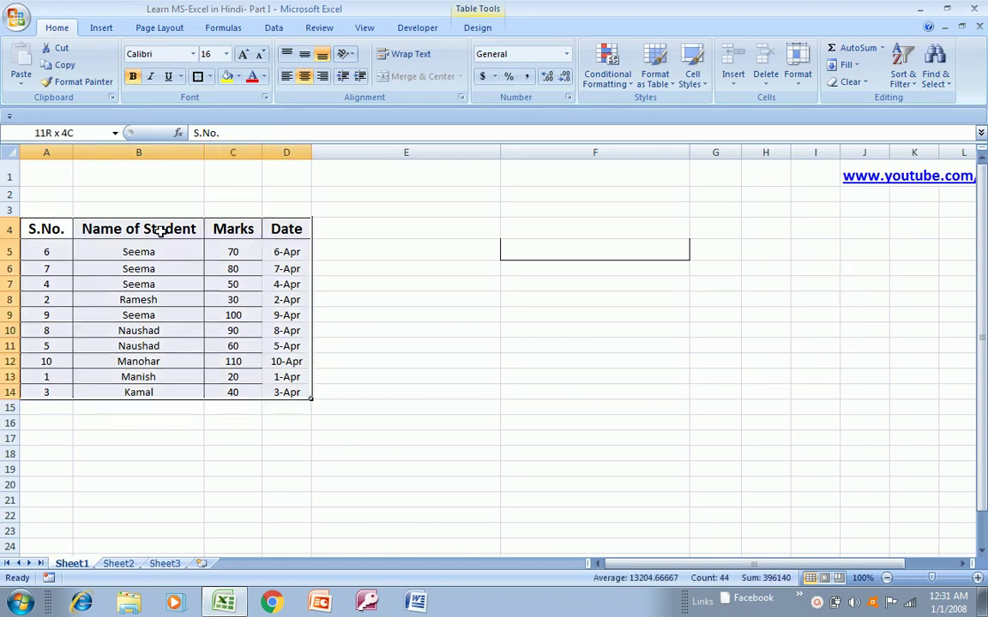
pyautogui.press('Up')
pyautogui.press('Down')
pyautogui.press('Right')
pyautogui.press('Right')
pyautogui.press('Left')
pyautogui.press('Left')
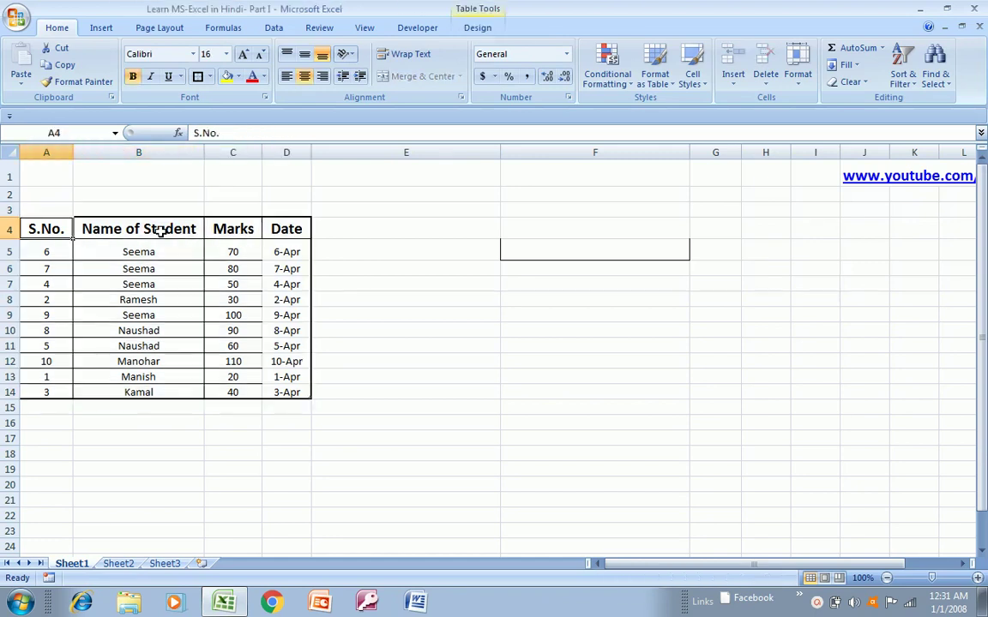
pyautogui.press('Right')
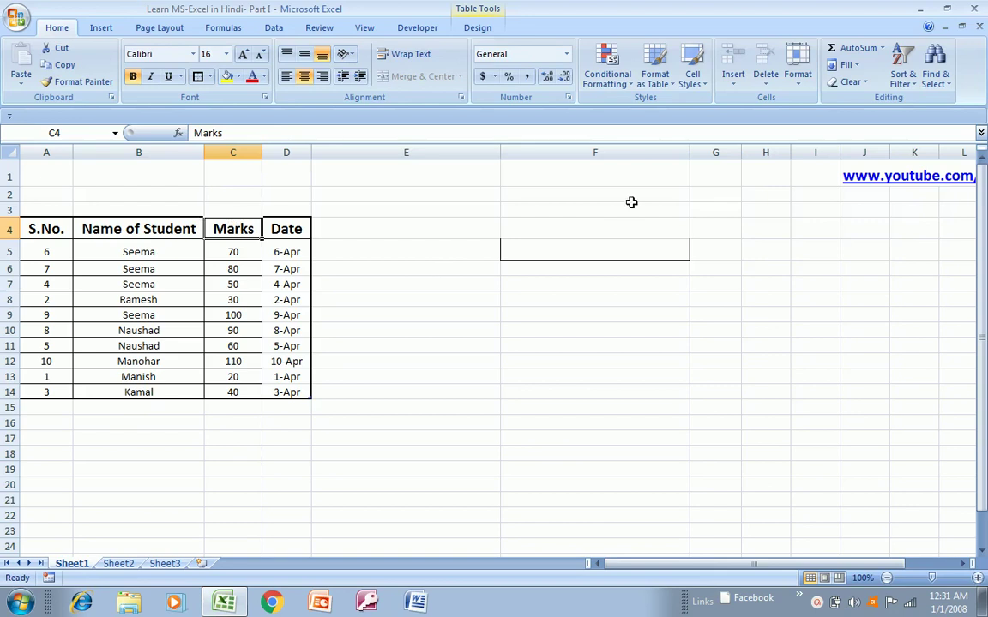
pyautogui.hotkey('ctrl', 'shift', 'Down')
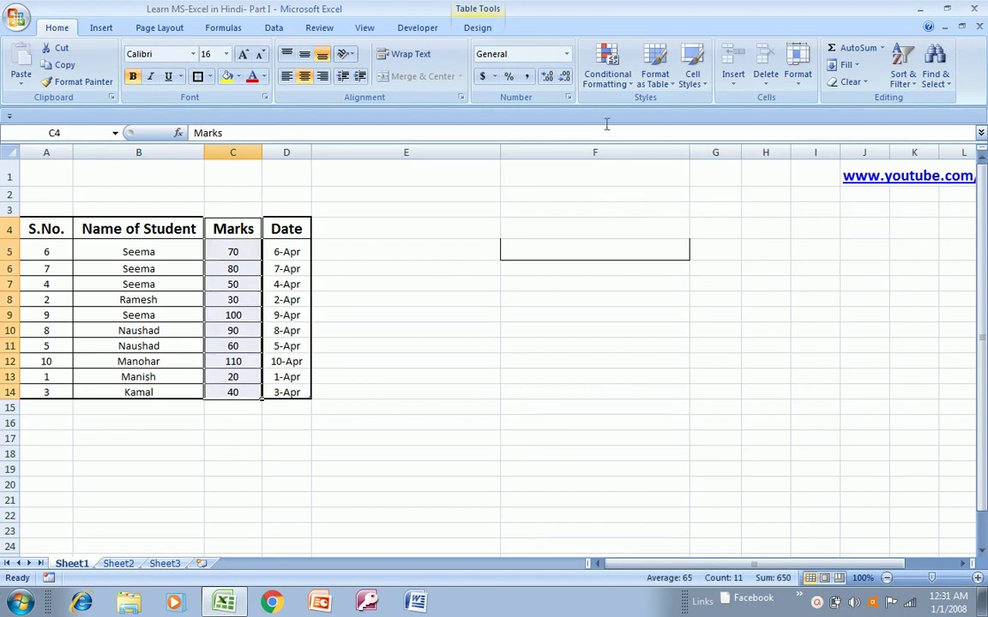
# - Start a Highlight Cells Greater Than rule on Marks with value 50
pyautogui.click(627, 89)
pyautogui.moveTo(629, 111)
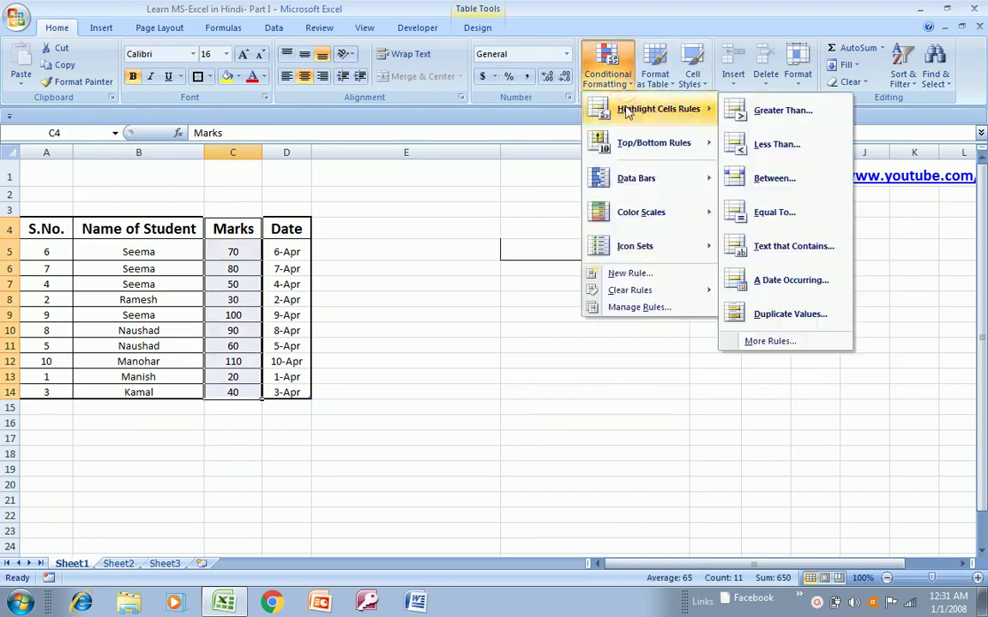
pyautogui.click(768, 111)
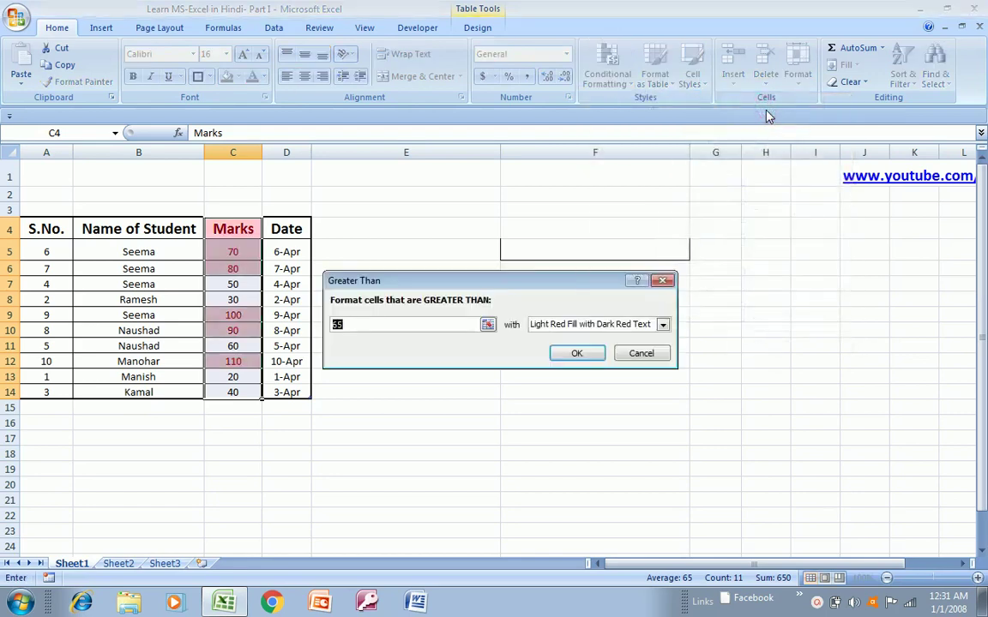
pyautogui.write('50')
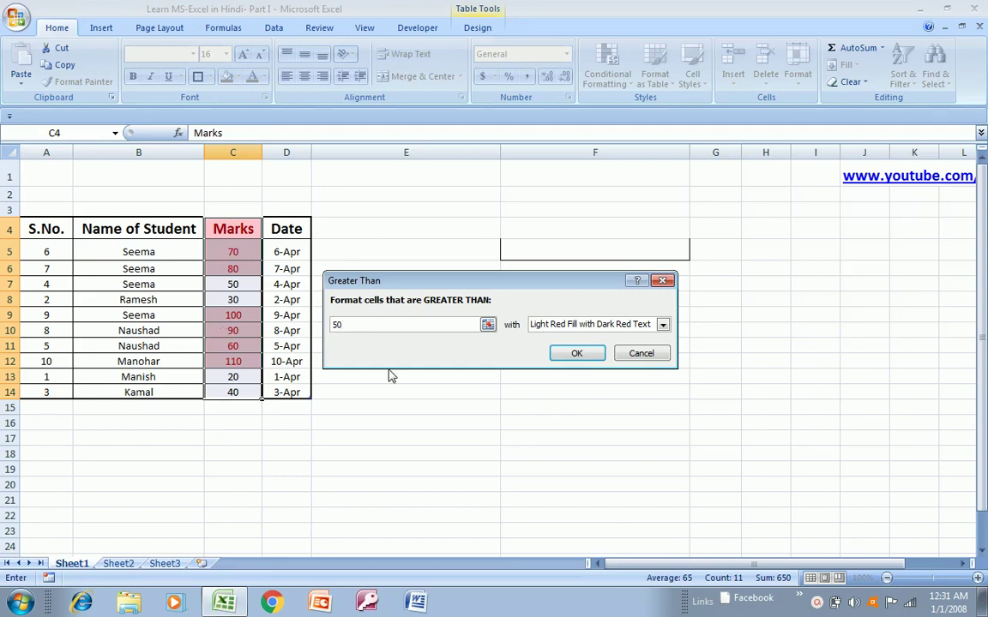
# - Cancel the Greater Than 50 highlighting rule so the Marks column stays unformatted
pyautogui.press('Escape')
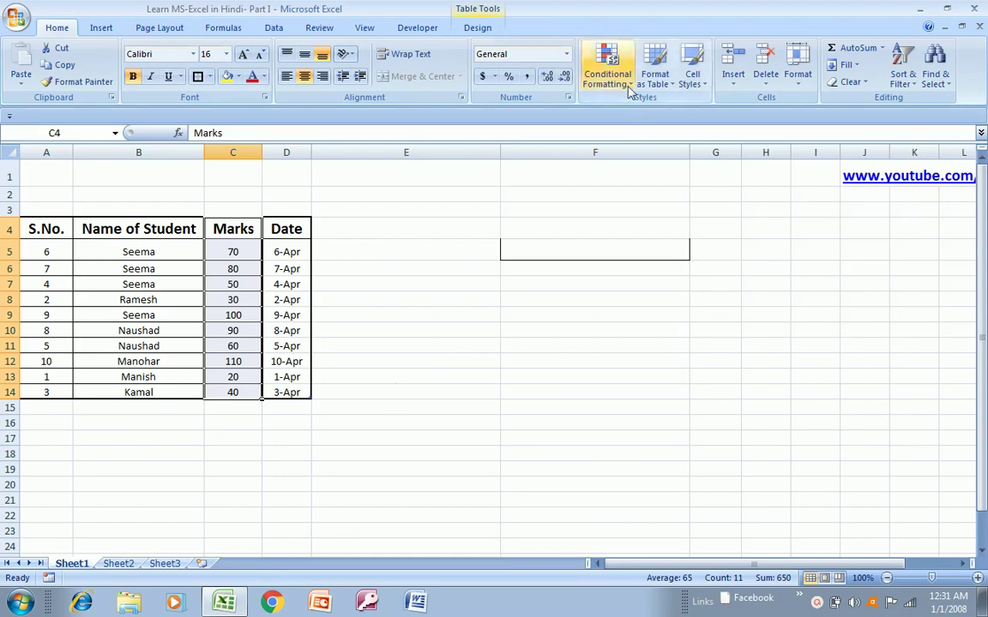
pyautogui.click(629, 89)
pyautogui.moveTo(647, 108)
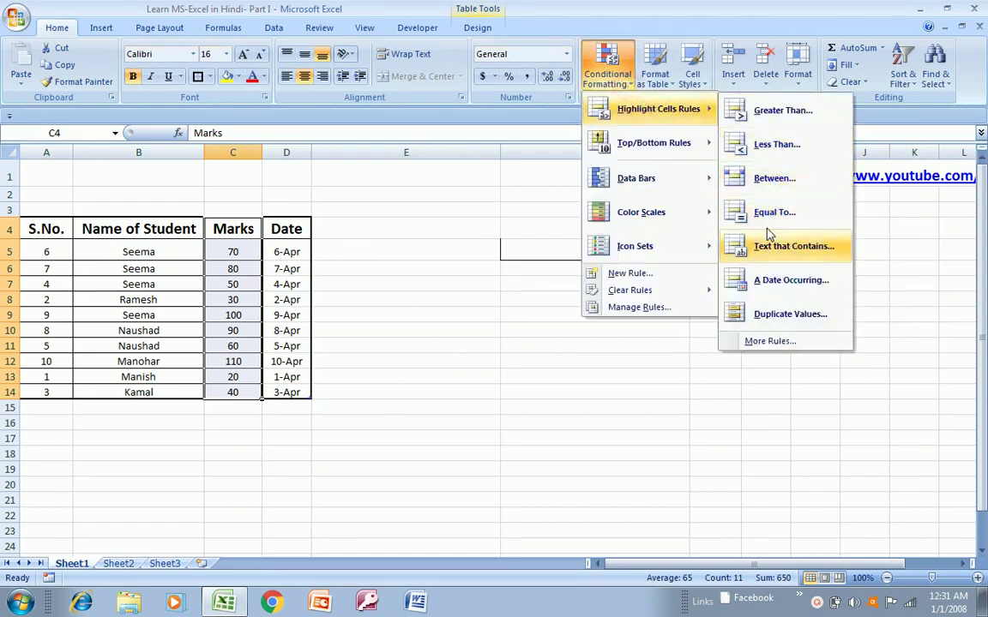
pyautogui.moveTo(662, 148)
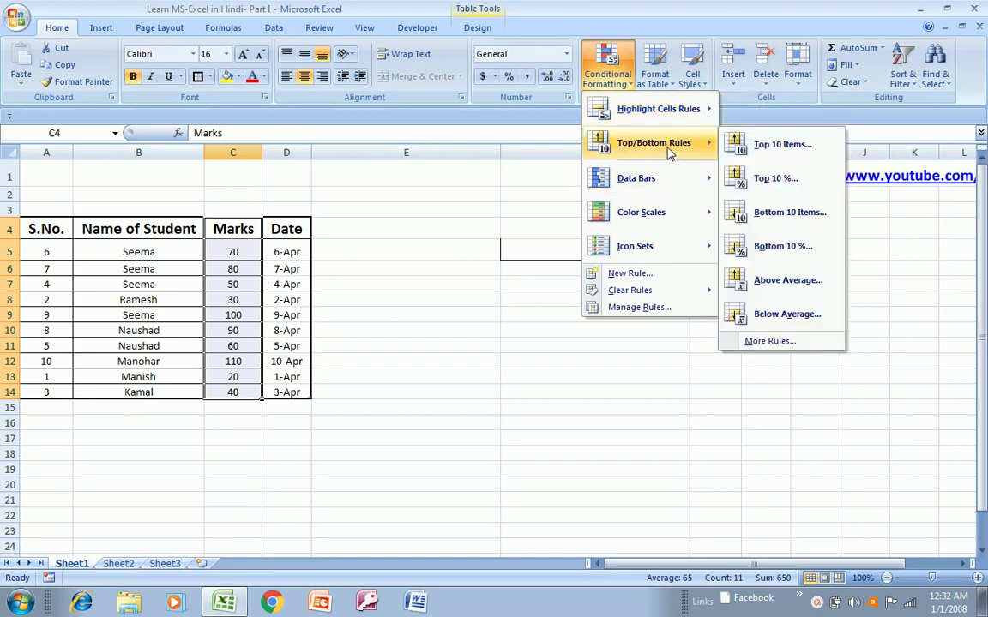
pyautogui.click(798, 146)
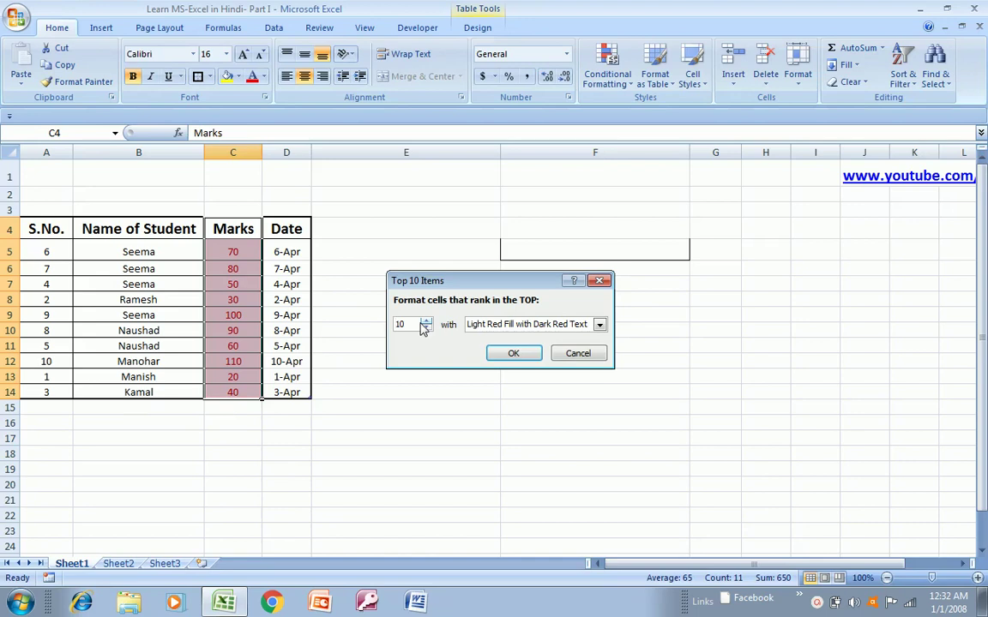
pyautogui.write('5')
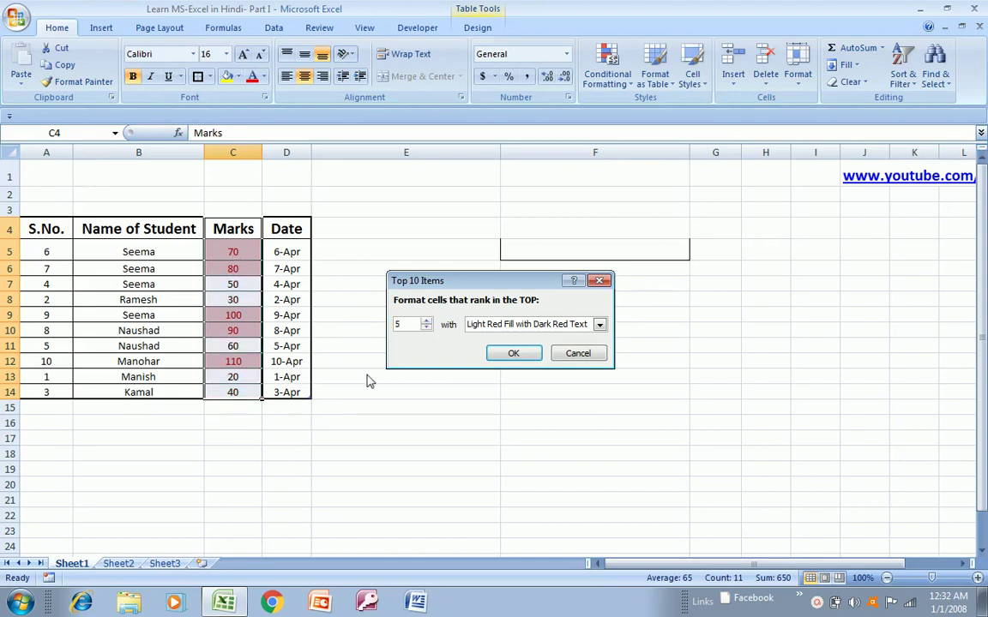
pyautogui.write('2')
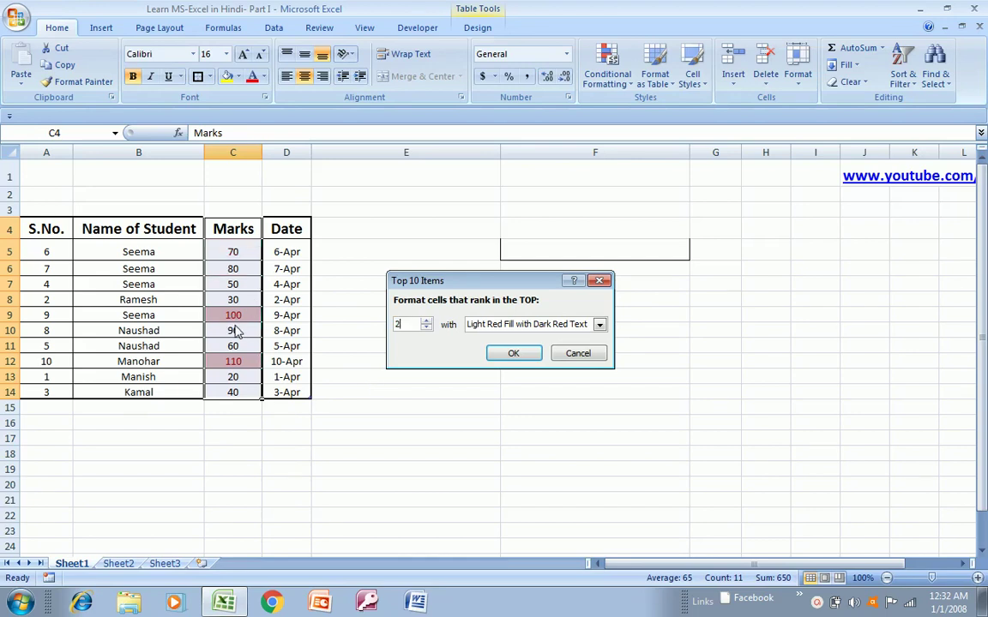
pyautogui.press('Escape')
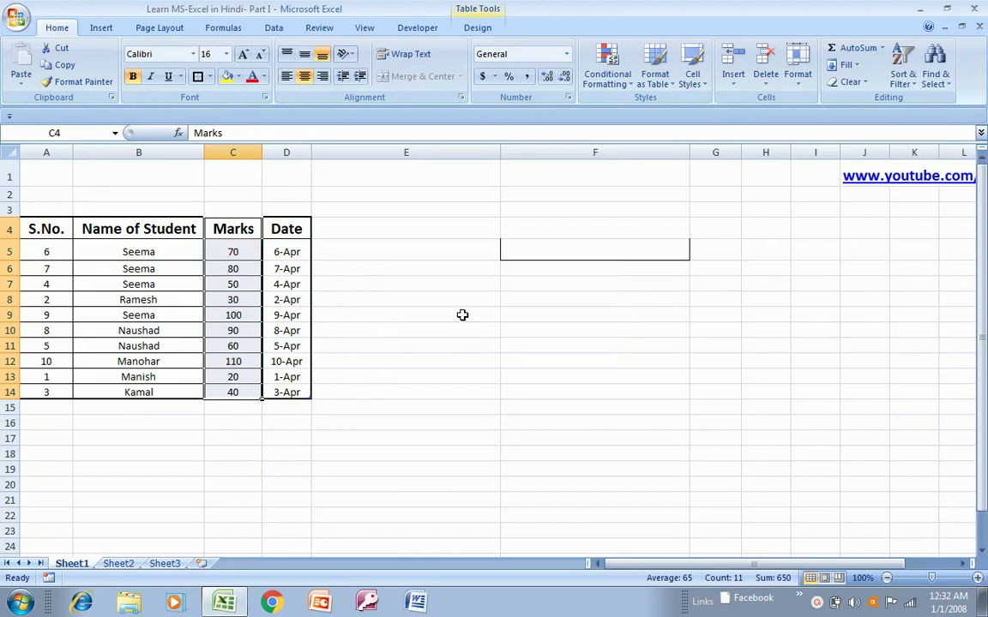
pyautogui.click(616, 78)
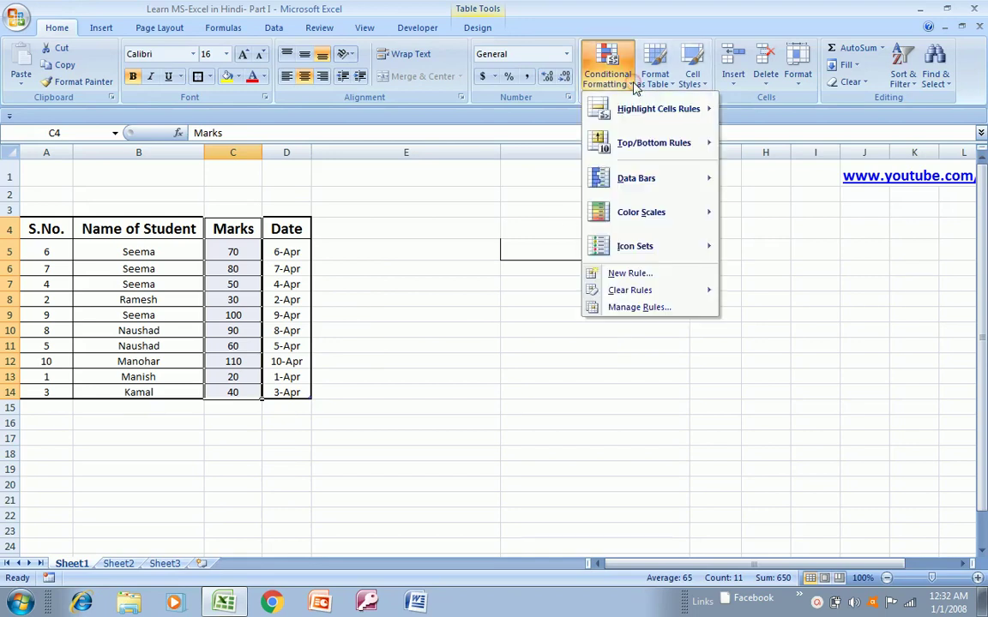
pyautogui.moveTo(647, 144)
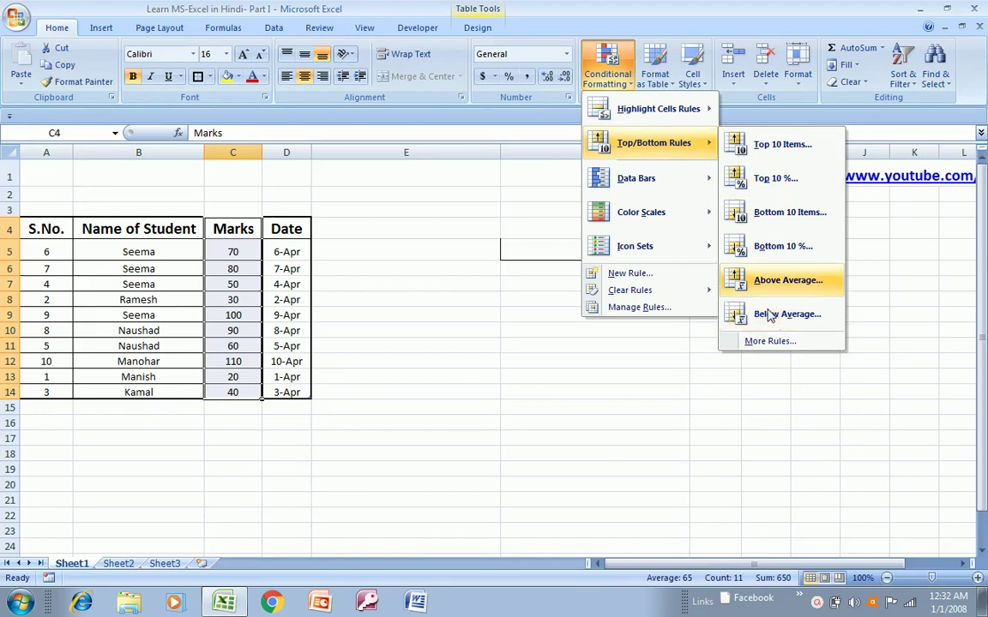
pyautogui.moveTo(662, 187)
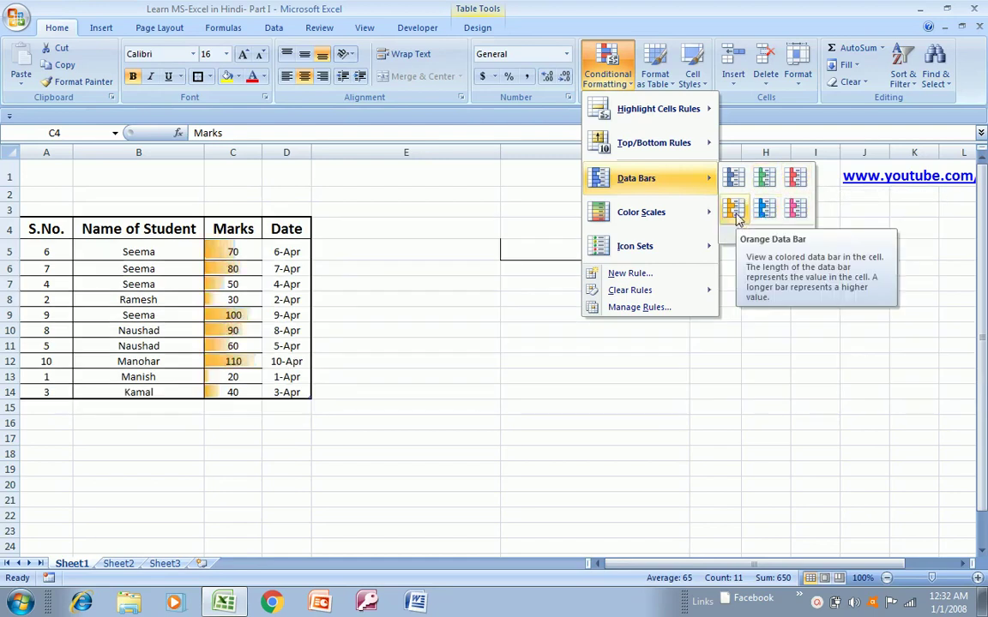
pyautogui.moveTo(701, 212)
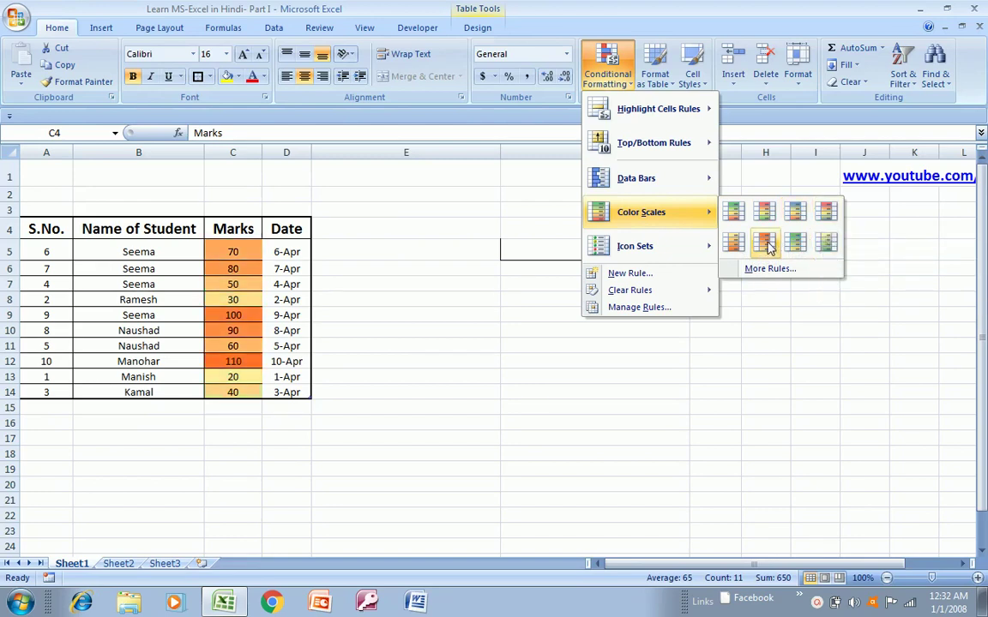
pyautogui.moveTo(688, 250)
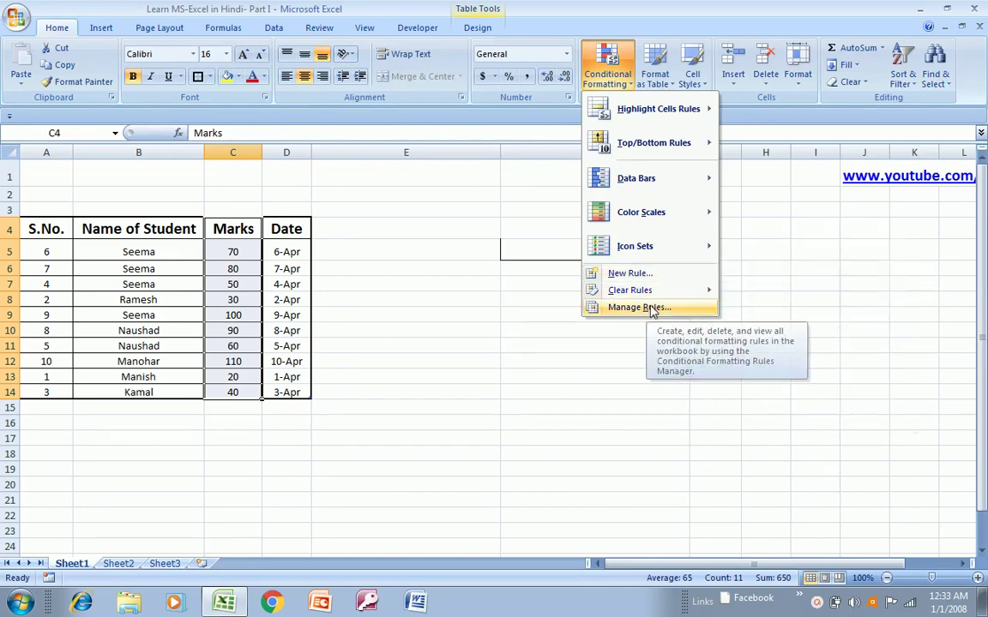
pyautogui.moveTo(680, 298)
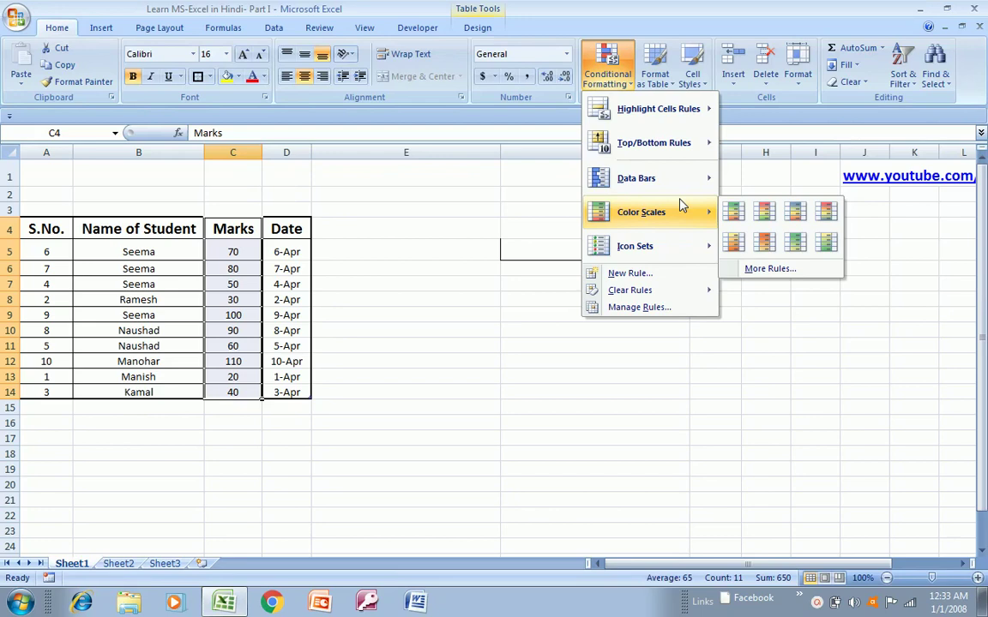
pyautogui.press('Escape')
pyautogui.press('Escape')
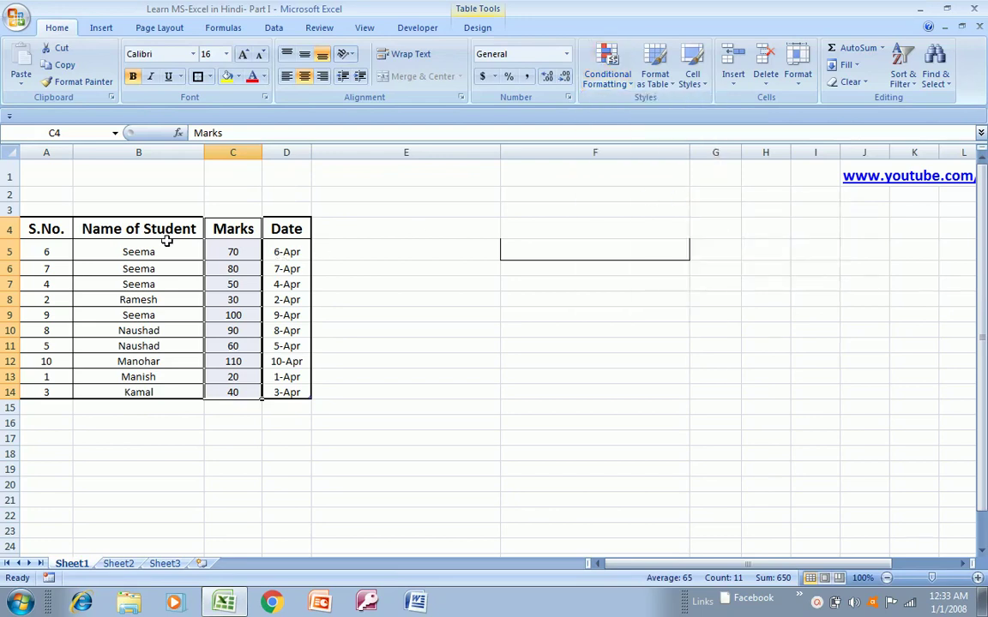
# - Enter the title 'Learn MS-Excel in Hindi-Part-I' in cell E1
pyautogui.click(146, 227)
pyautogui.press('Right')
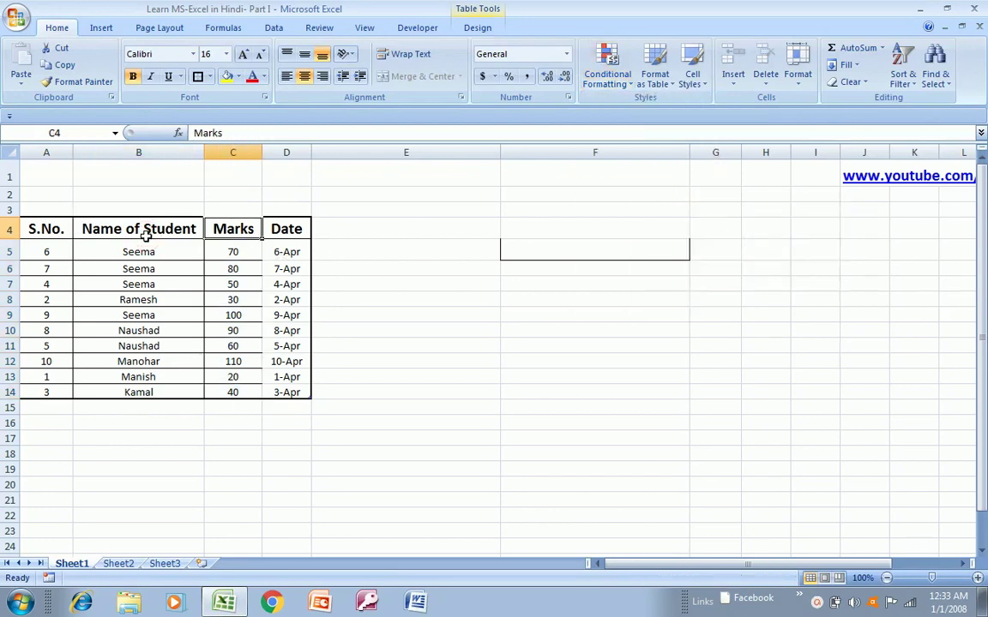
pyautogui.press('Left')
pyautogui.press('Left')
pyautogui.press('Right')
pyautogui.press('Right')
pyautogui.press('Left')
pyautogui.press('Left')
pyautogui.press('Right')
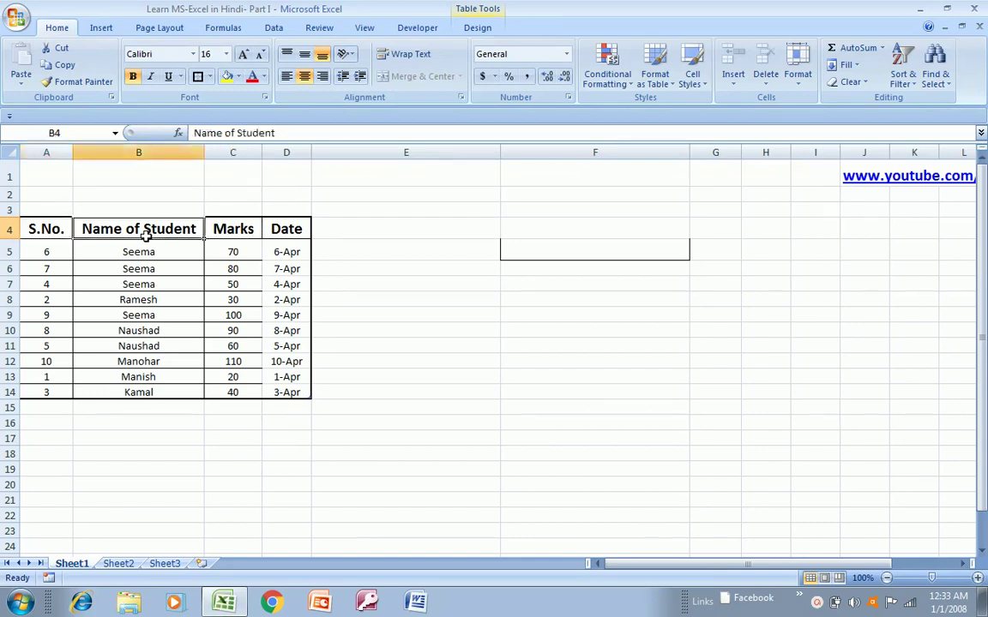
pyautogui.press('Left')
pyautogui.press('Up')
pyautogui.press('Up')
pyautogui.press('Up')
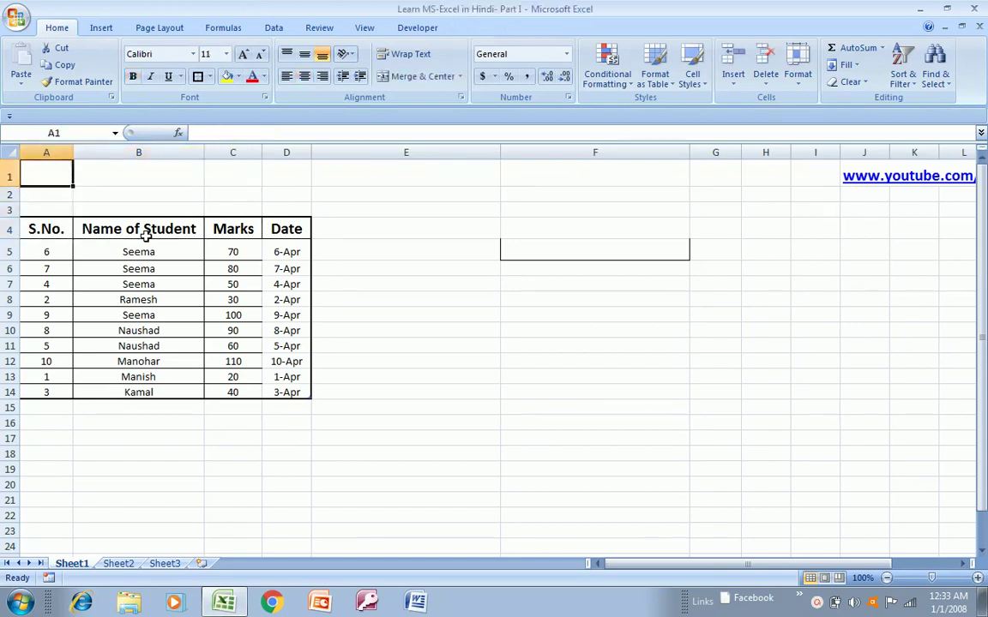
pyautogui.press('Right')
pyautogui.press('Right')
pyautogui.press('Right')
pyautogui.press('Right')
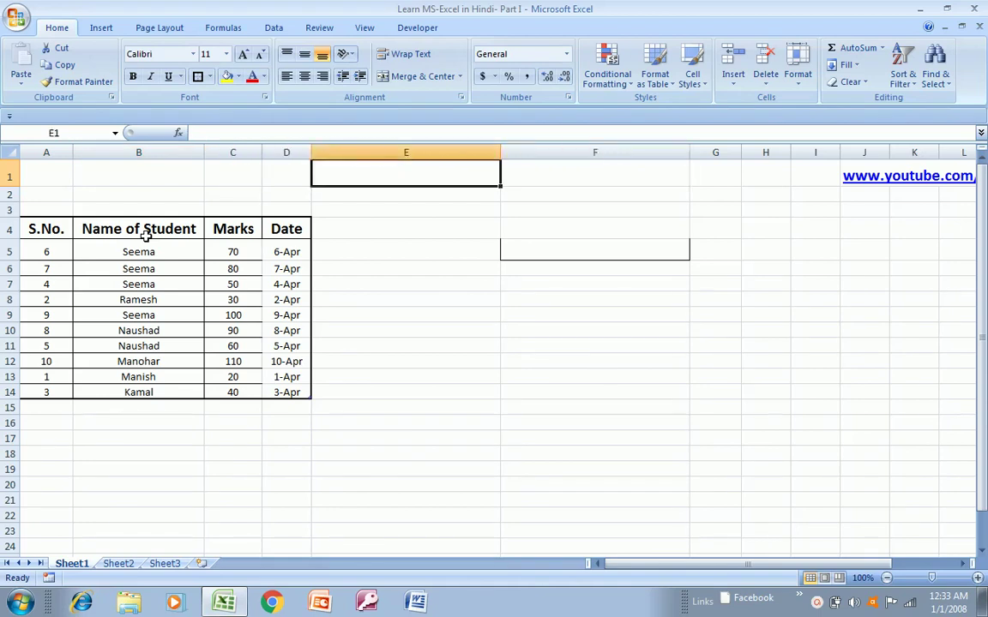
pyautogui.write('Learn ')
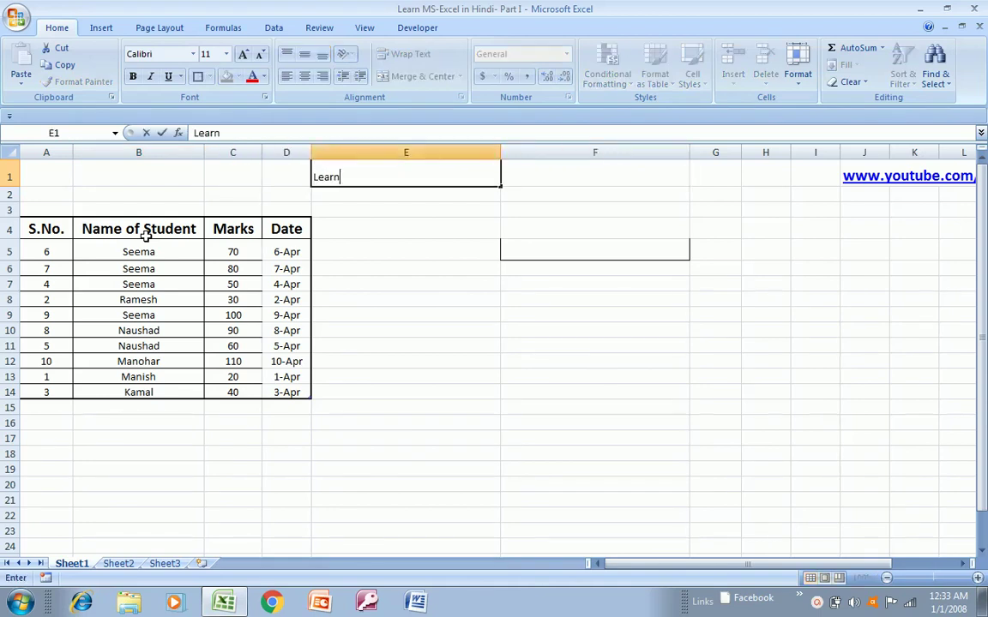
pyautogui.write('MS-Excel in ')
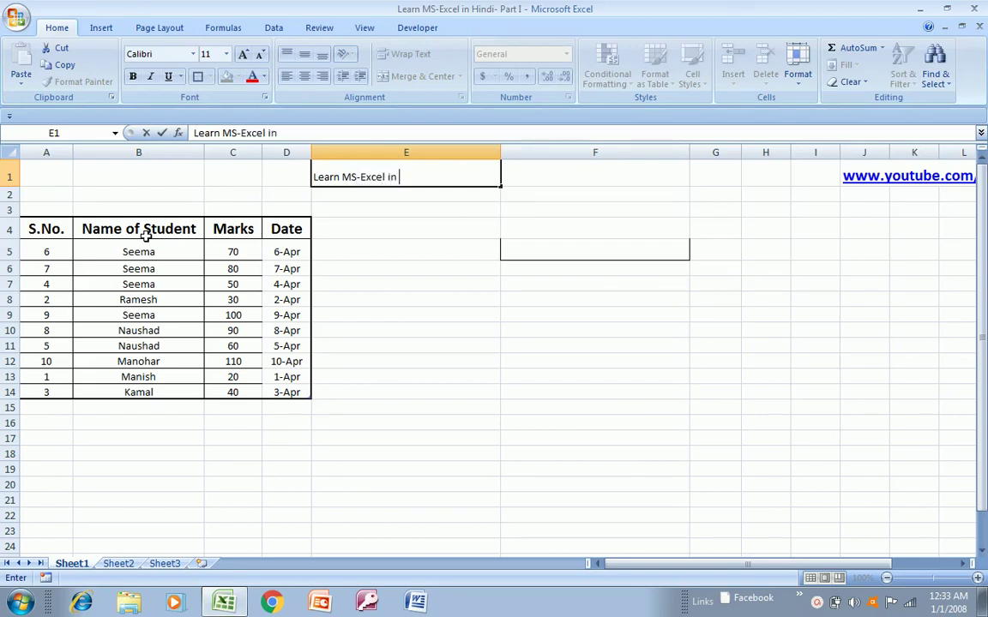
pyautogui.write('Hindi-Part-')
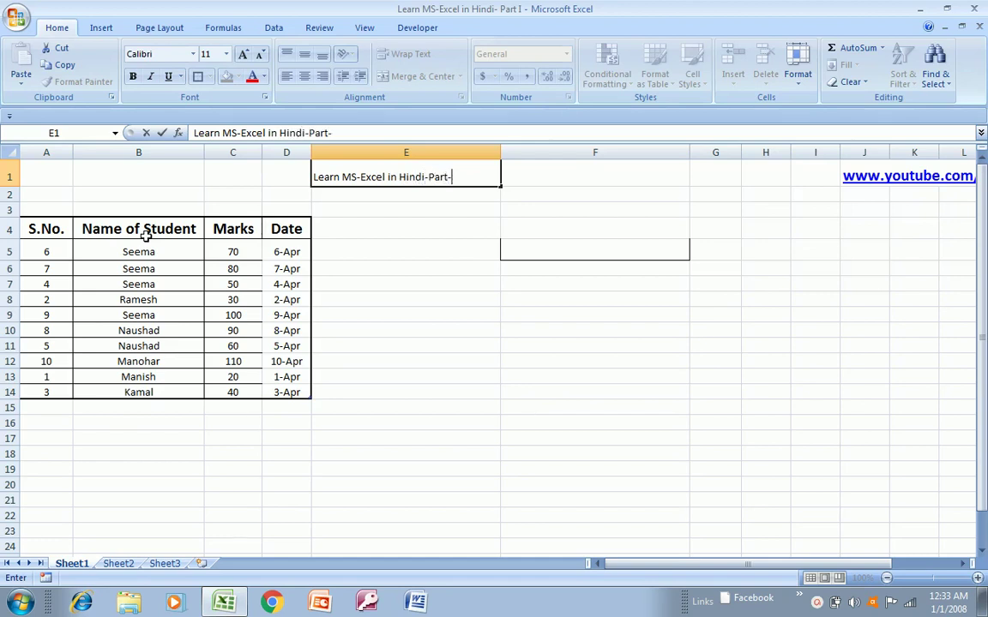
pyautogui.write('I')
pyautogui.press('Return')
# - Copy the E1 title and head toward the paste destination
pyautogui.press('Up')
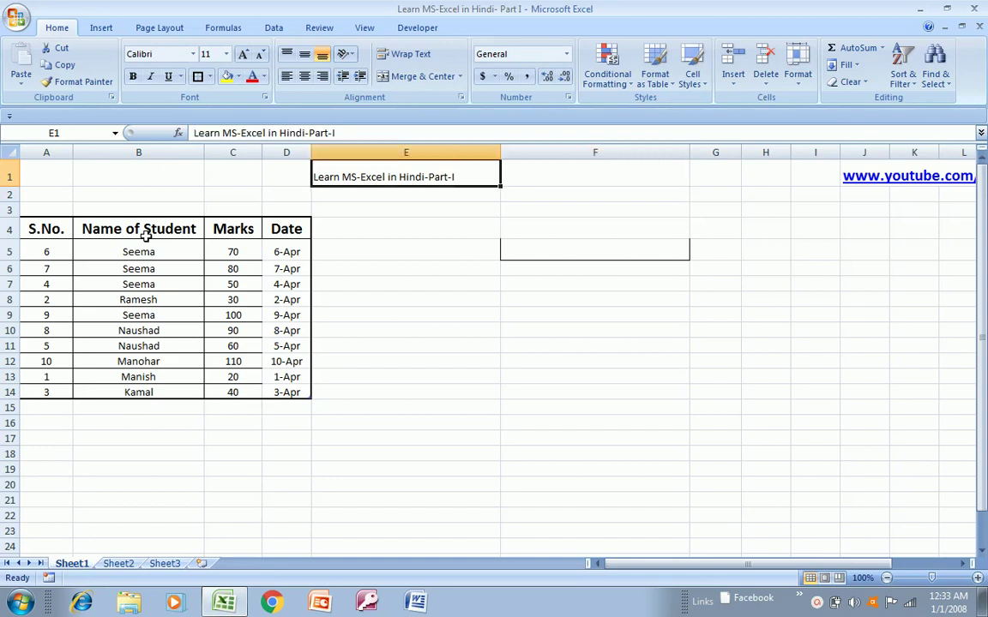
pyautogui.hotkey('ctrl', 'c')
pyautogui.press('Down')
pyautogui.press('Left')
pyautogui.press('Left')
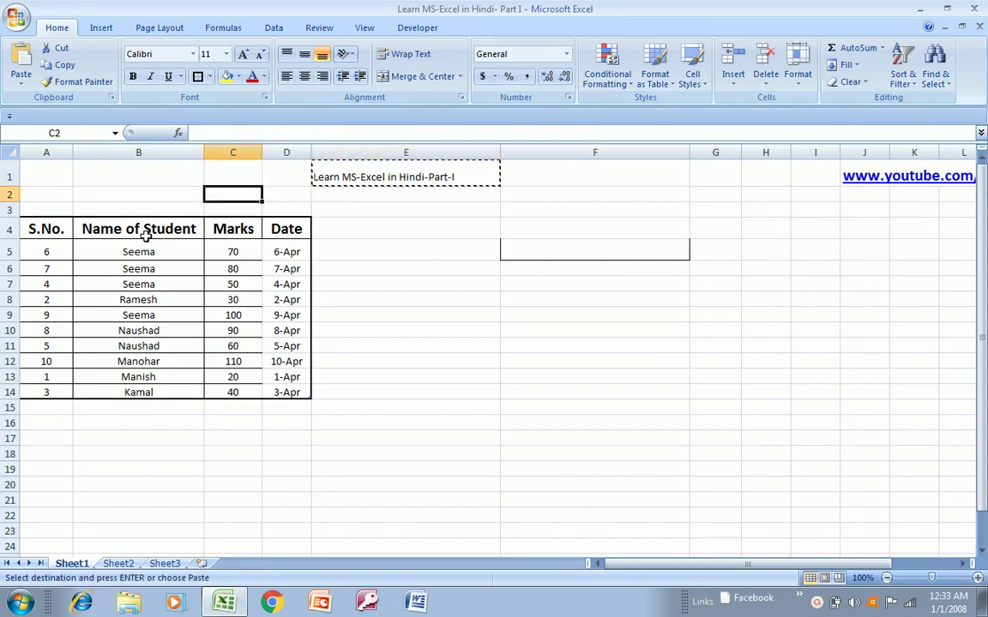
# - Paste the copied title into cell G5
pyautogui.press('Right')
pyautogui.press('Right')
pyautogui.press('Right')
pyautogui.press('Right')
pyautogui.press('Right')
pyautogui.press('Down')
pyautogui.press('Down')
pyautogui.press('Down')
pyautogui.press('Left')
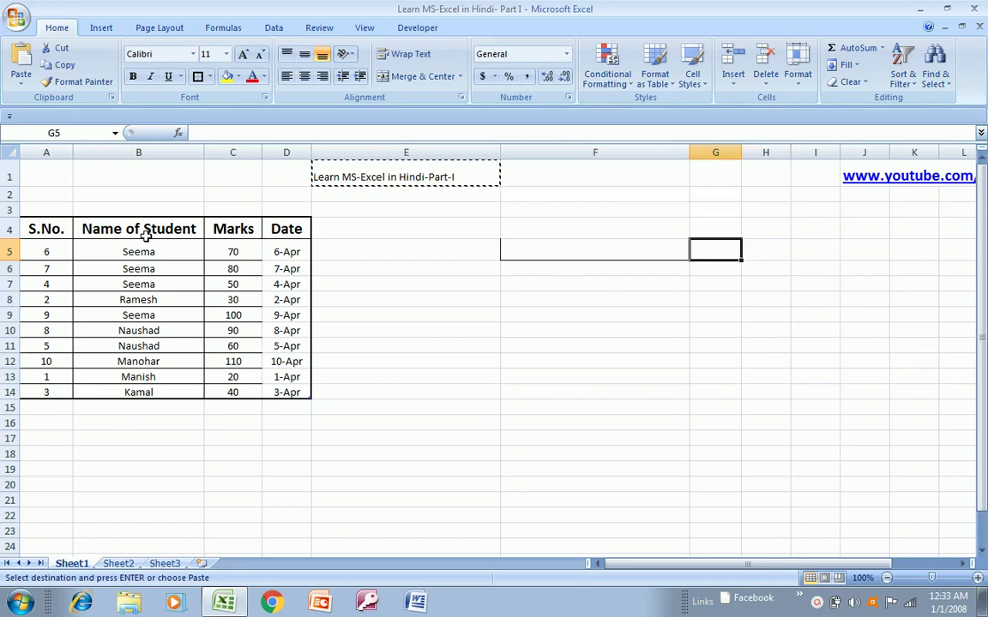
pyautogui.hotkey('ctrl', 'v')
pyautogui.press('Escape')
# - Make the E1 title bold at font size 18
pyautogui.press('Up')
pyautogui.press('Up')
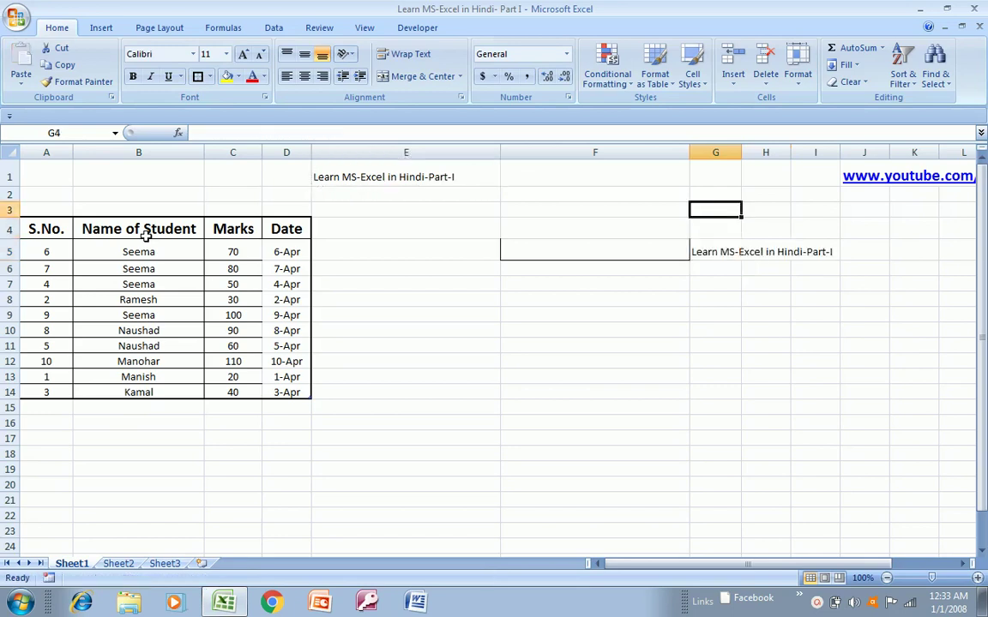
pyautogui.press('Left')
pyautogui.press('Up')
pyautogui.press('Up')
pyautogui.press('Left')
pyautogui.press('Left')
pyautogui.press('Right')
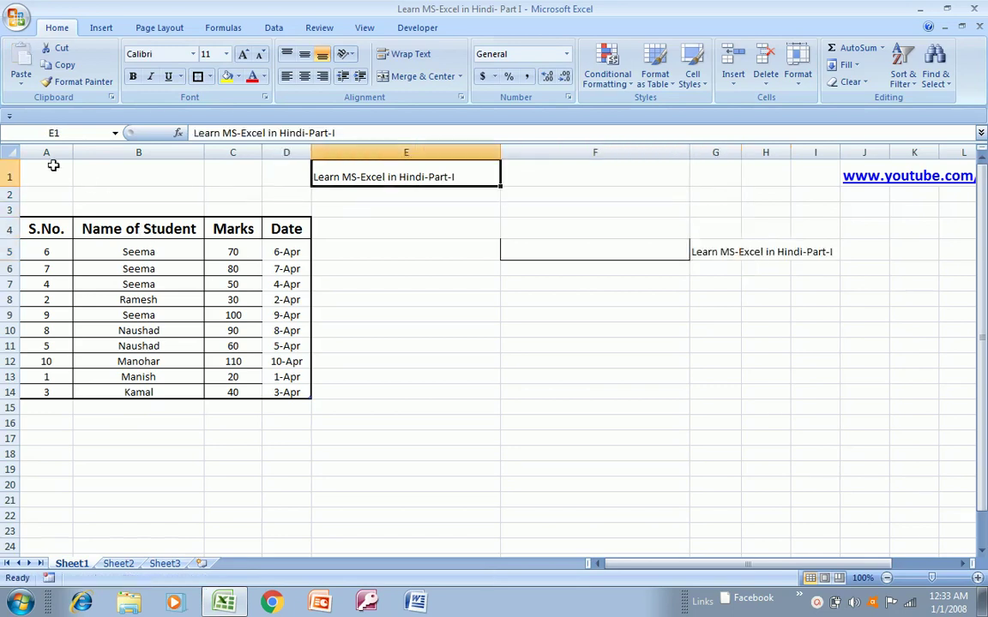
pyautogui.click(132, 76)
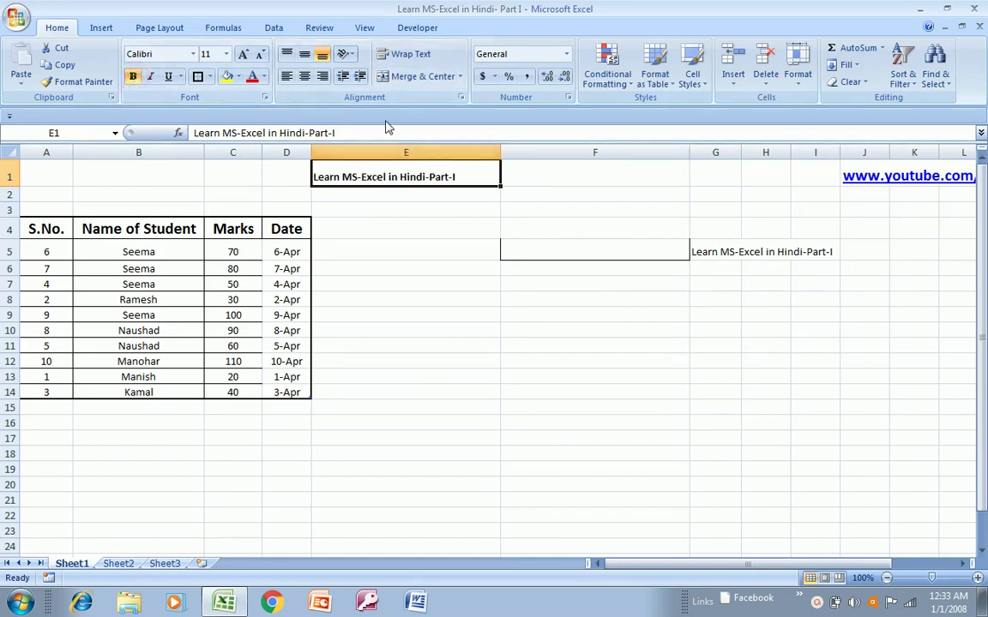
pyautogui.click(226, 54)
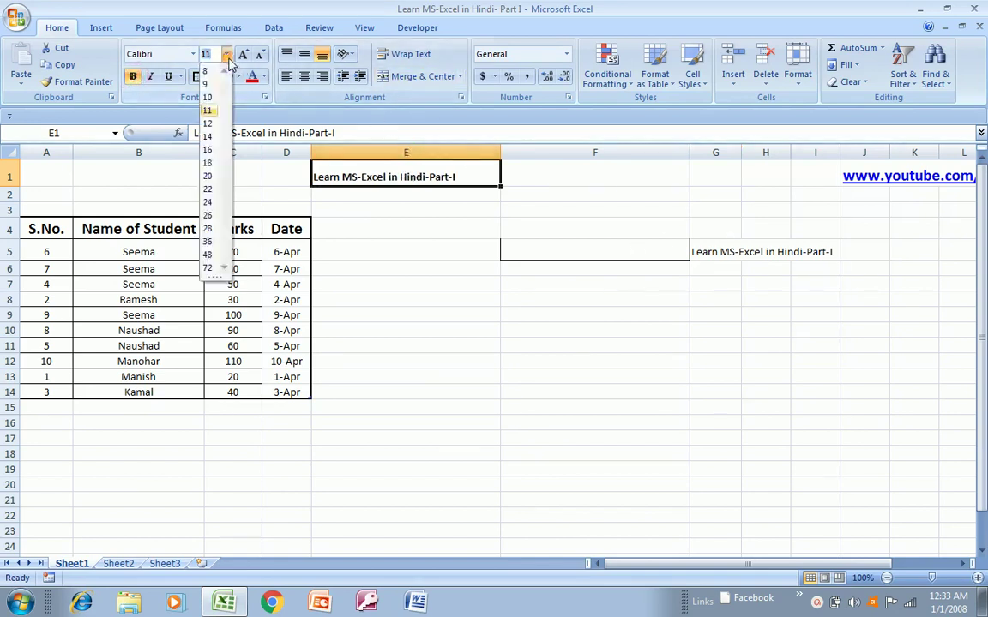
pyautogui.click(207, 163)
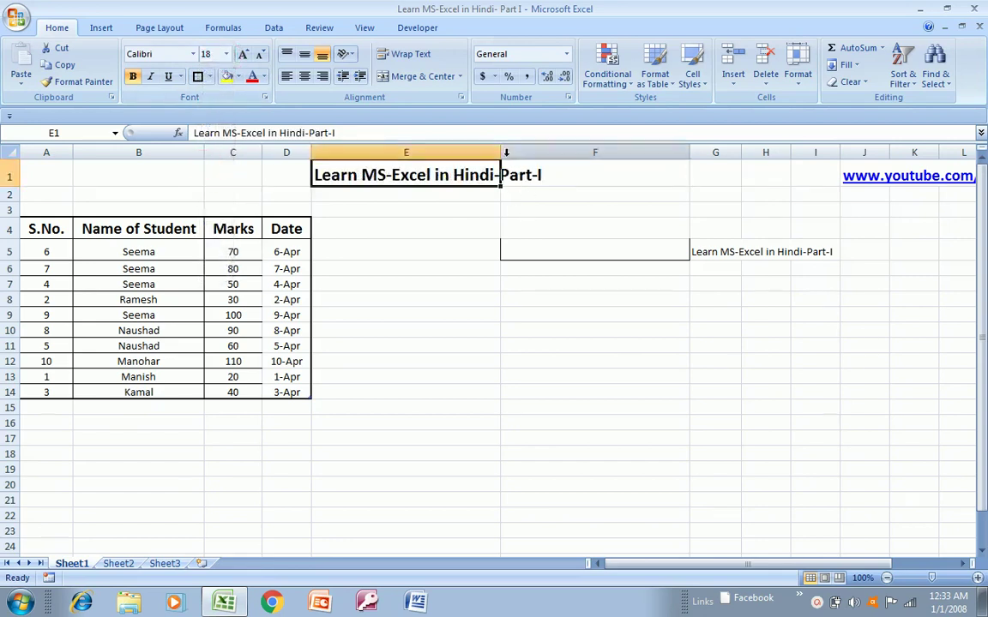
pyautogui.click(724, 255)
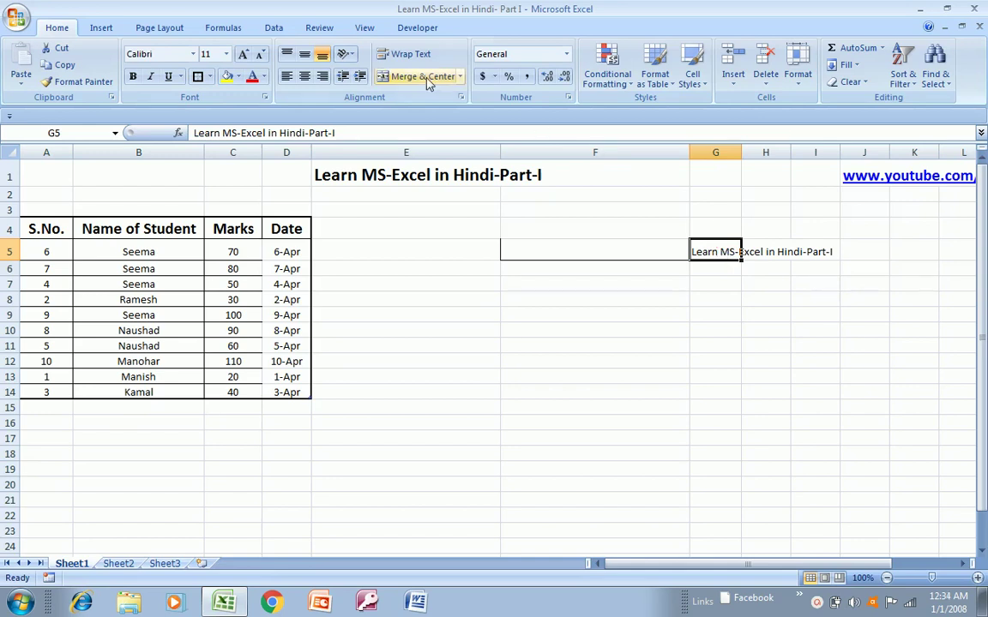
# - Wrap and centre the G5 title, widening column G so it fits on two lines
pyautogui.click(404, 54)
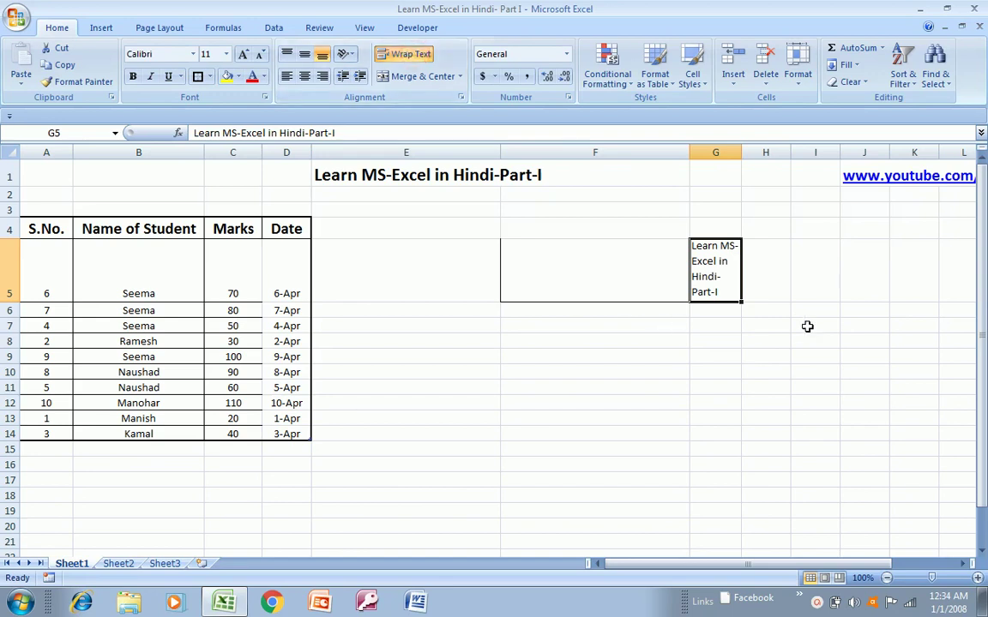
pyautogui.moveTo(739, 144); pyautogui.dragTo(801, 158)
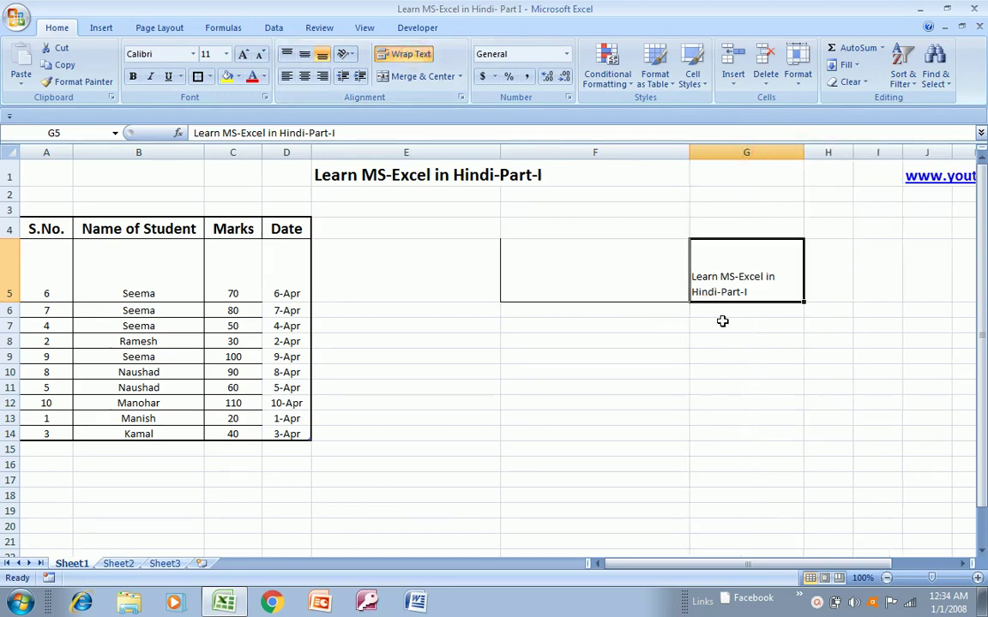
pyautogui.click(303, 76)
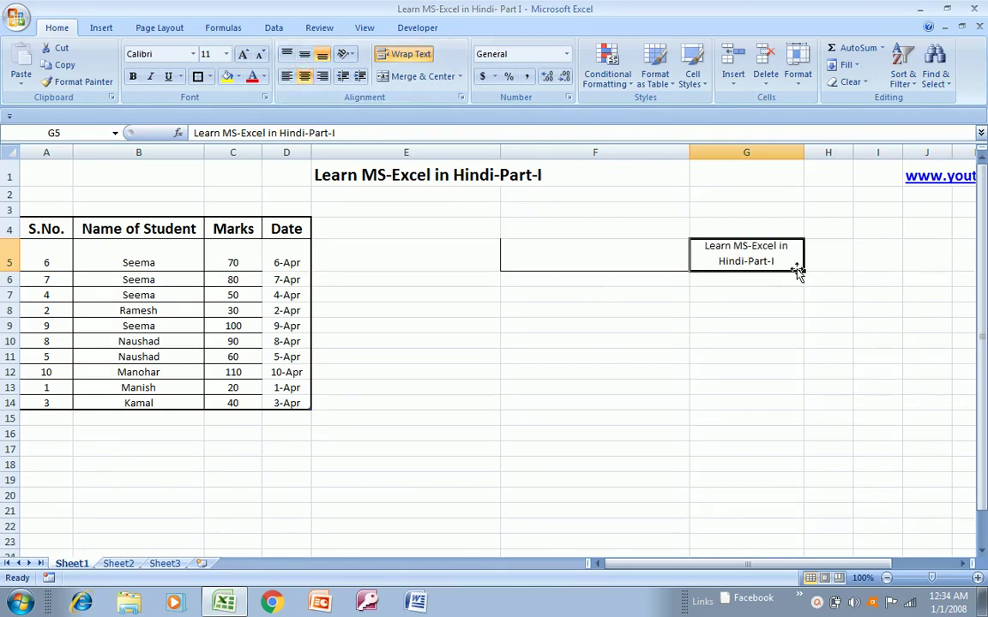
pyautogui.hotkey('ctrl', 'b')
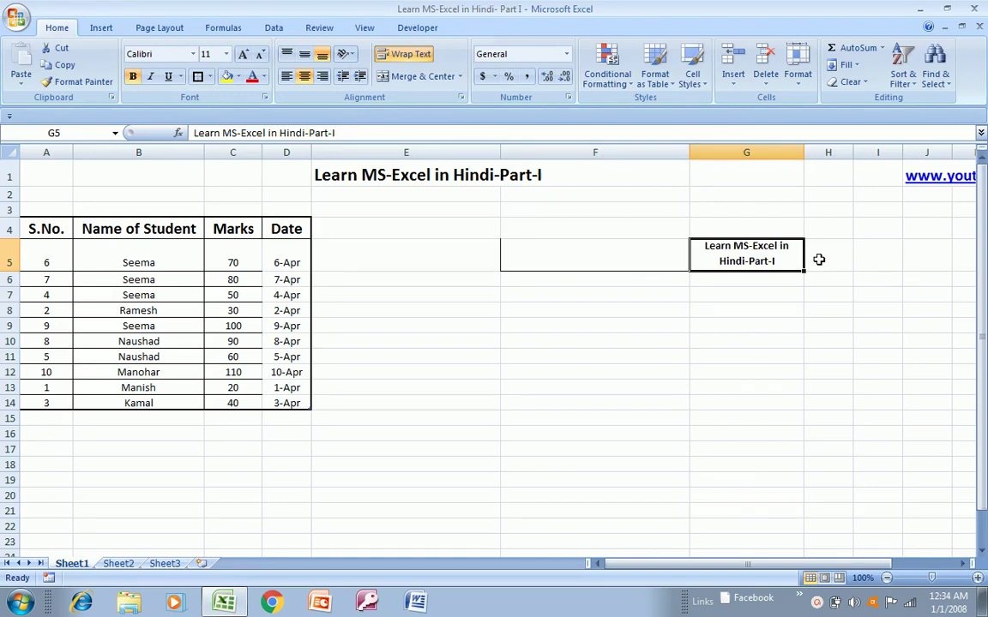
pyautogui.hotkey('ctrl', 'b')
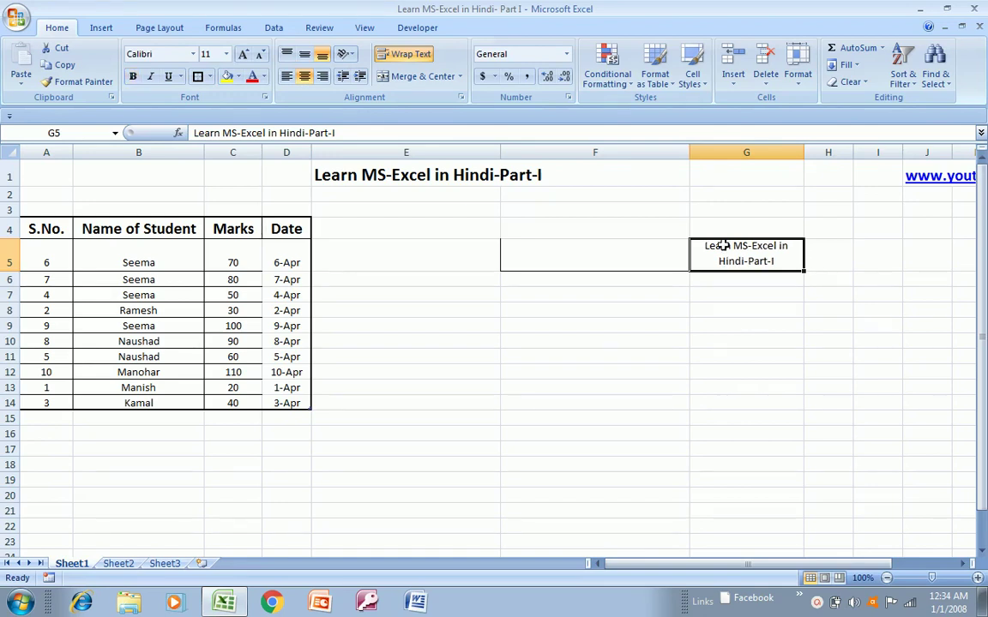
# - Undo the practice title in G5 and return the selection to row 1
pyautogui.click(654, 246)
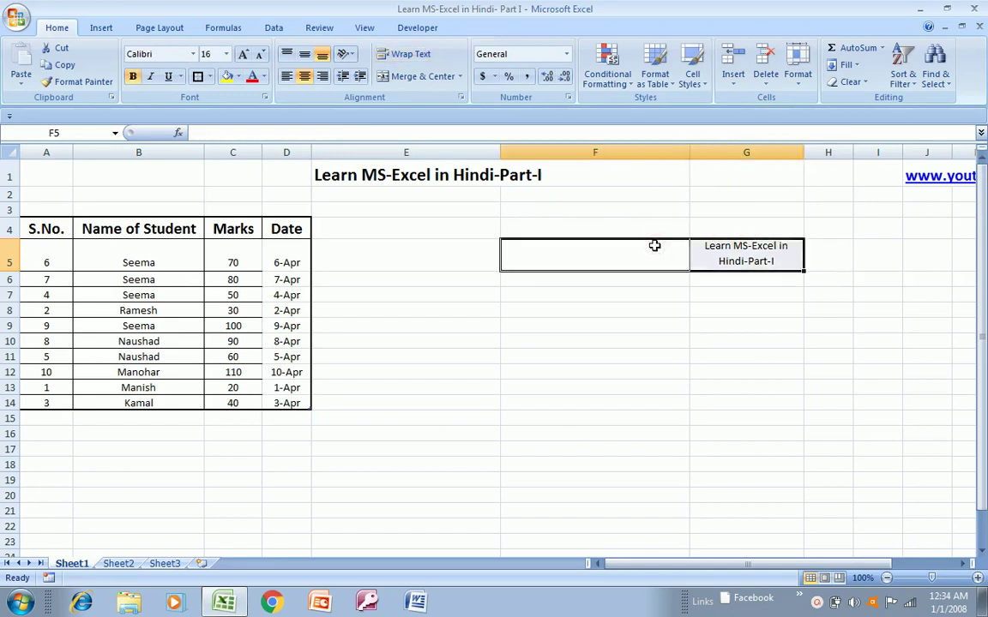
pyautogui.hotkey('ctrl', 'z')
pyautogui.click(463, 170)
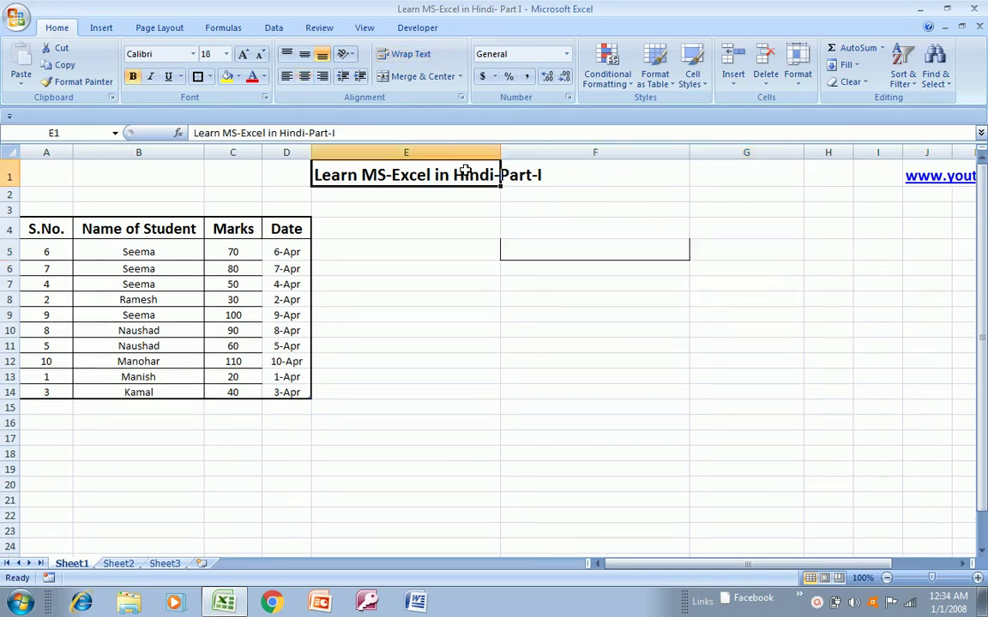
pyautogui.hotkey('shift', 'Right')
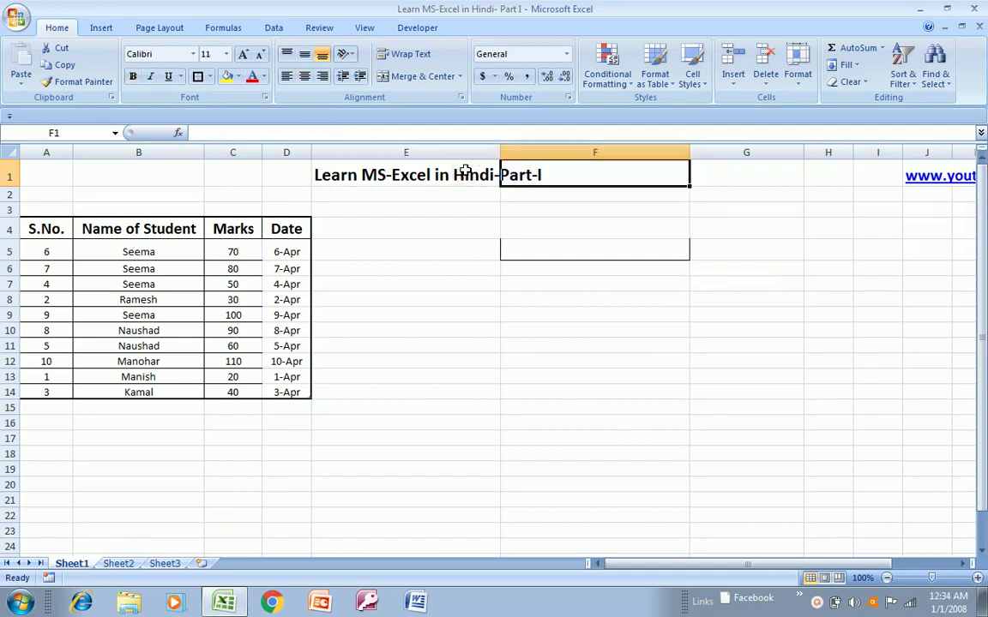
pyautogui.hotkey('shift', 'Left')
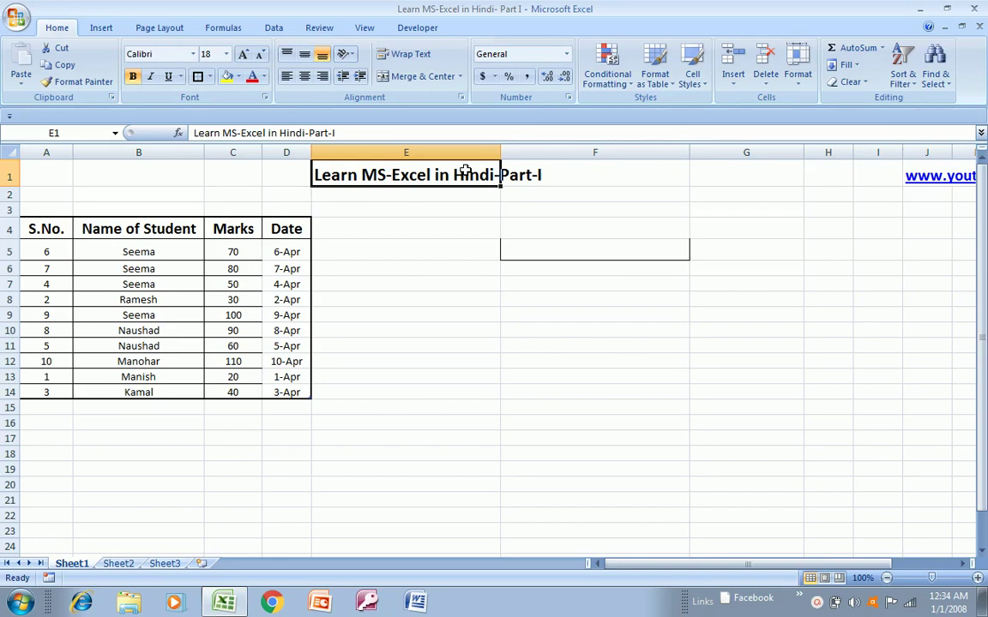
pyautogui.press('Right')
pyautogui.press('Left')
pyautogui.press('Left')
pyautogui.press('Left')
pyautogui.press('Left')
pyautogui.press('Left')
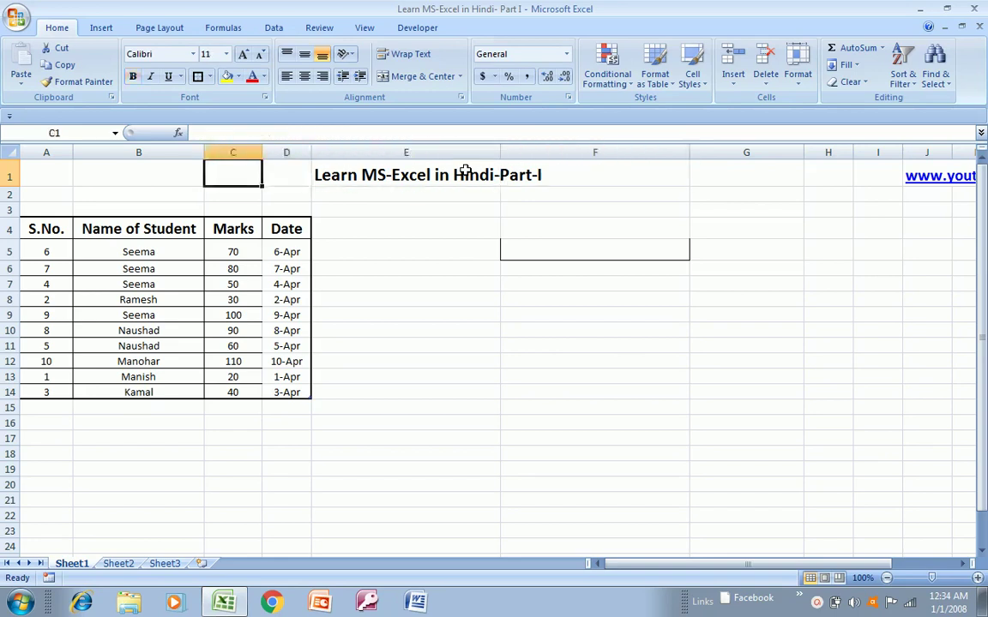
# - Merge and centre the title across A1:G1 and fill it light olive green
pyautogui.hotkey('shift', 'Right')
pyautogui.hotkey('shift', 'Right')
pyautogui.hotkey('shift', 'Right')
pyautogui.hotkey('shift', 'Right')
pyautogui.hotkey('shift', 'Right')
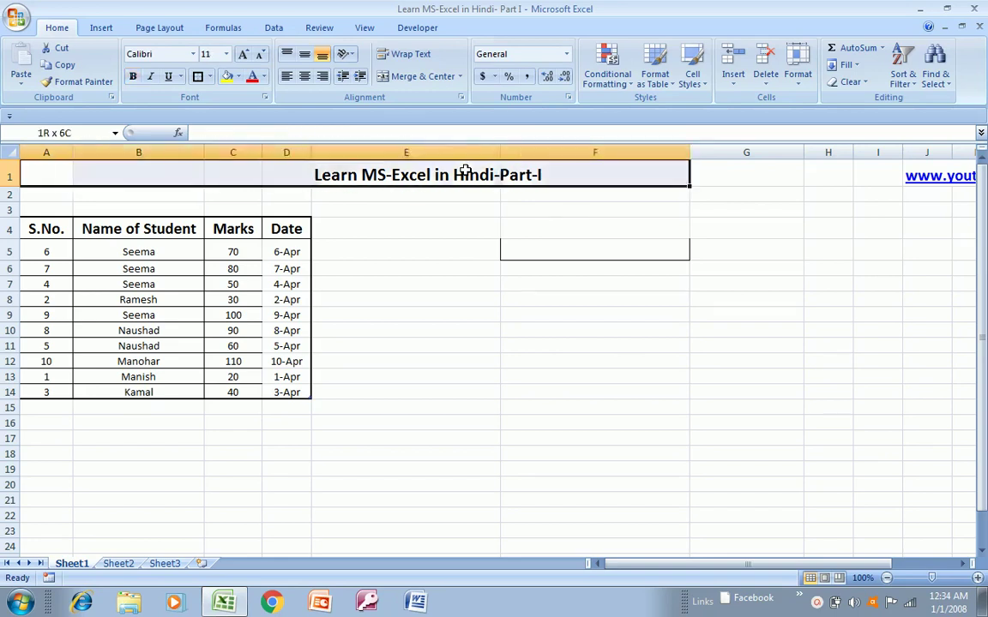
pyautogui.hotkey('shift', 'Right')
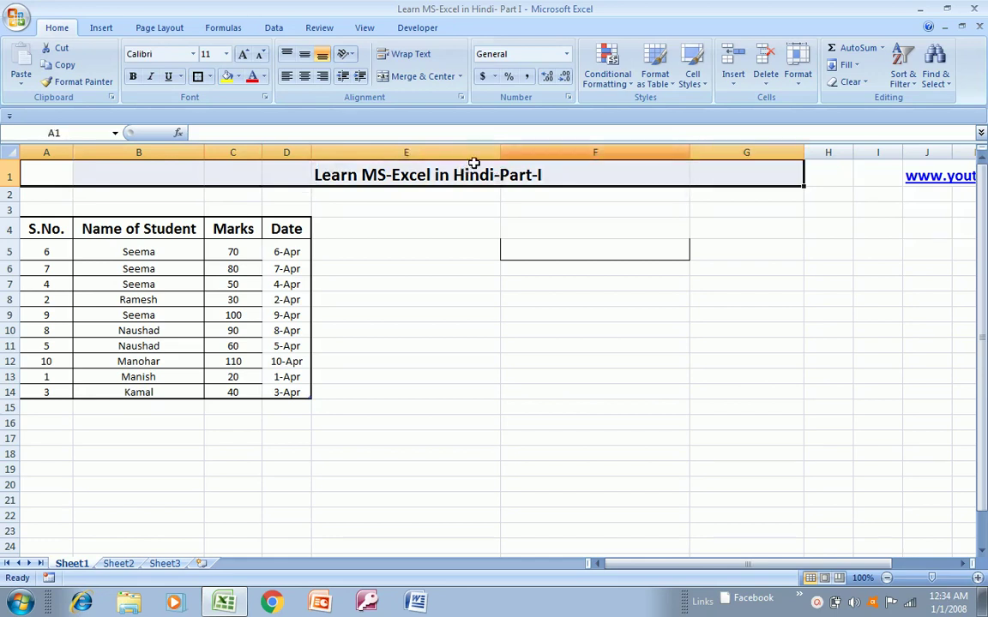
pyautogui.click(421, 77)
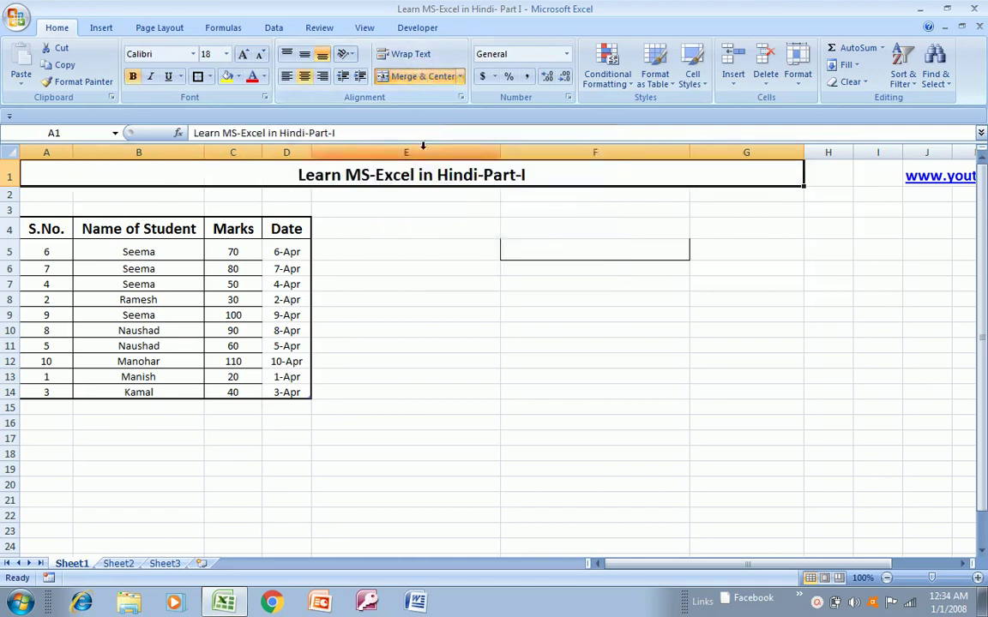
pyautogui.click(239, 77)
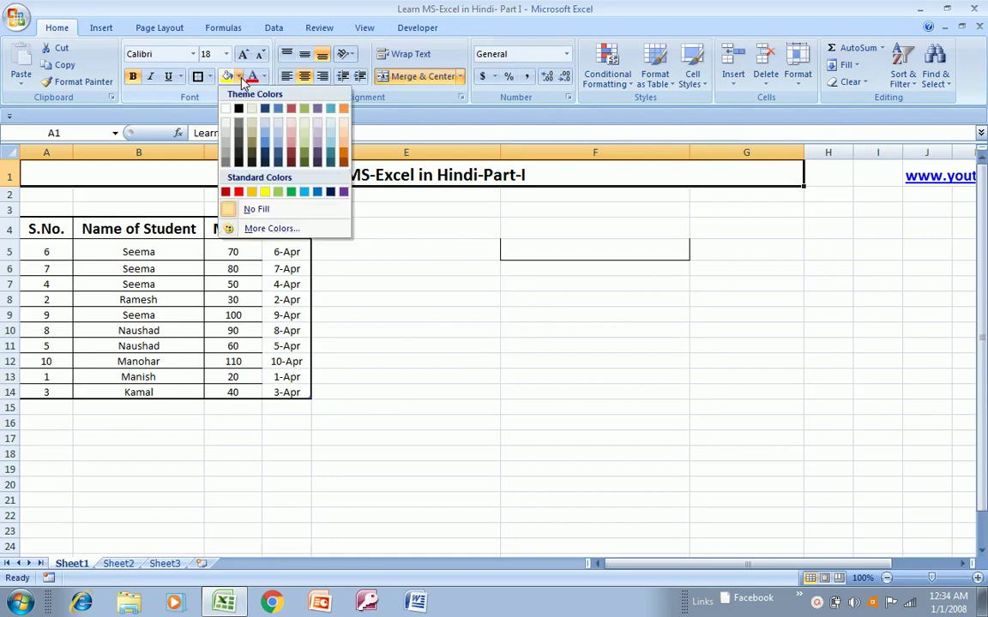
pyautogui.click(304, 134)
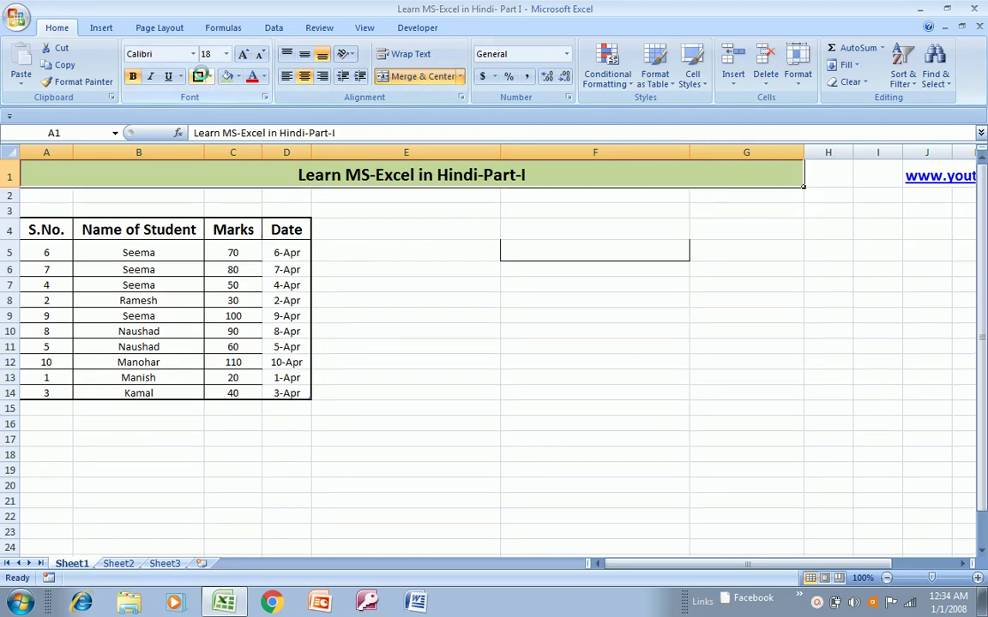
pyautogui.click(472, 268)
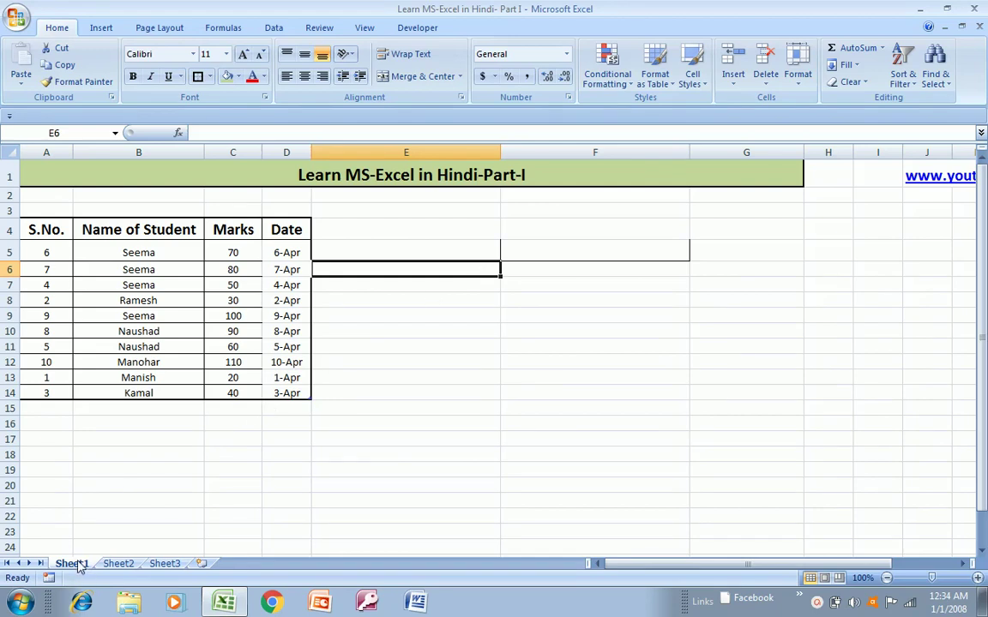
# - Change the first worksheet tab's name from Sheet1 to 'Learn MS-Excel'
pyautogui.rightClick(77, 564)
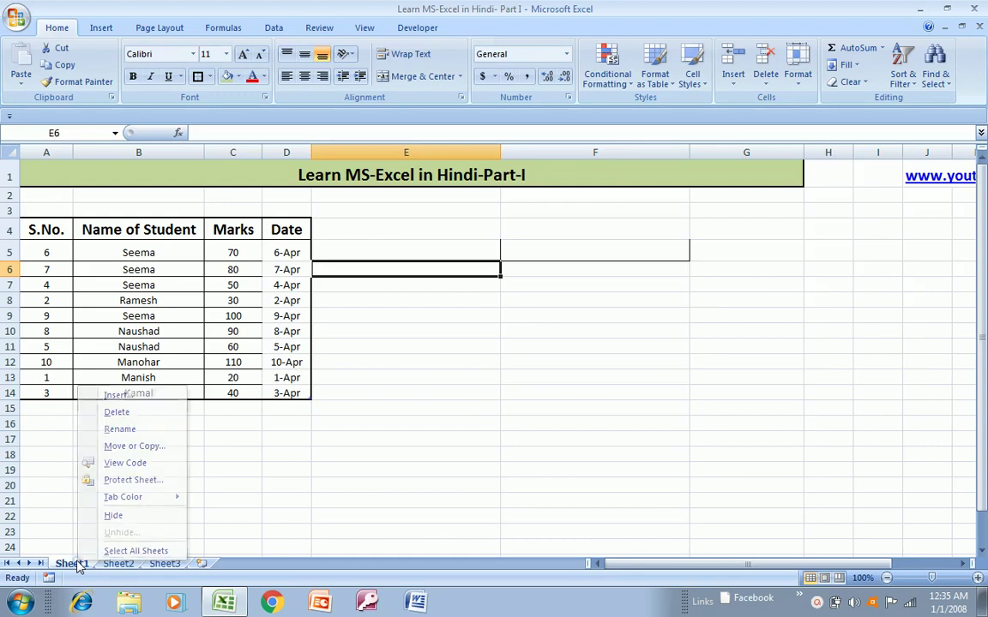
pyautogui.click(72, 563)
pyautogui.rightClick(72, 562)
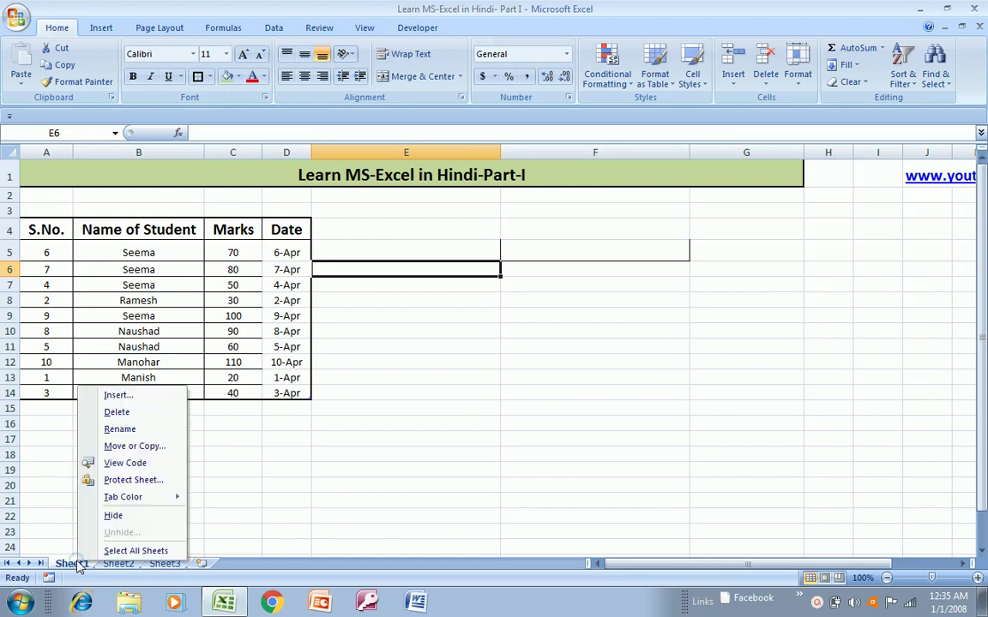
pyautogui.click(124, 429)
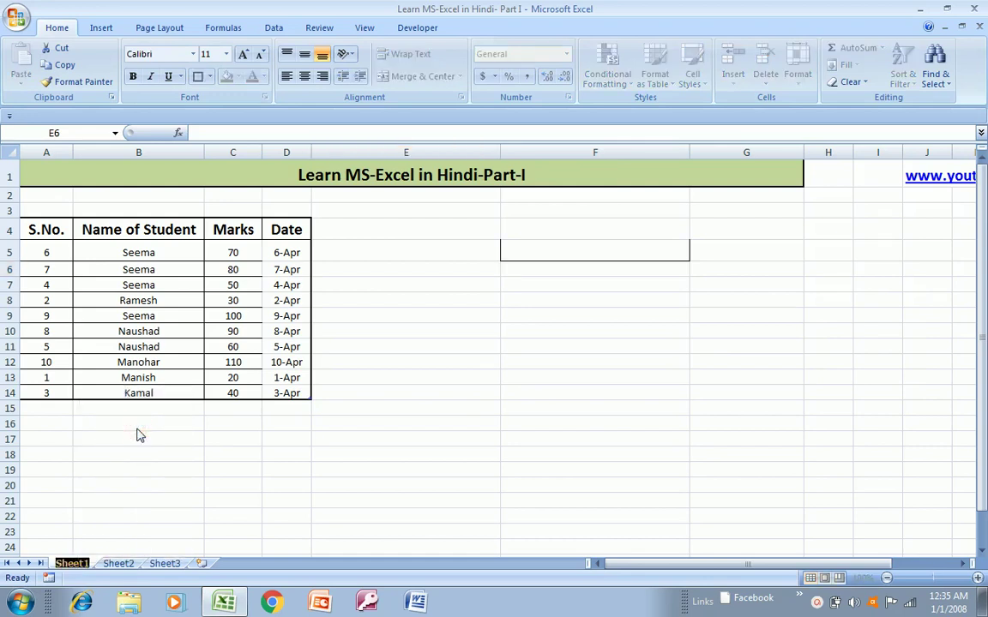
pyautogui.write('Learn')
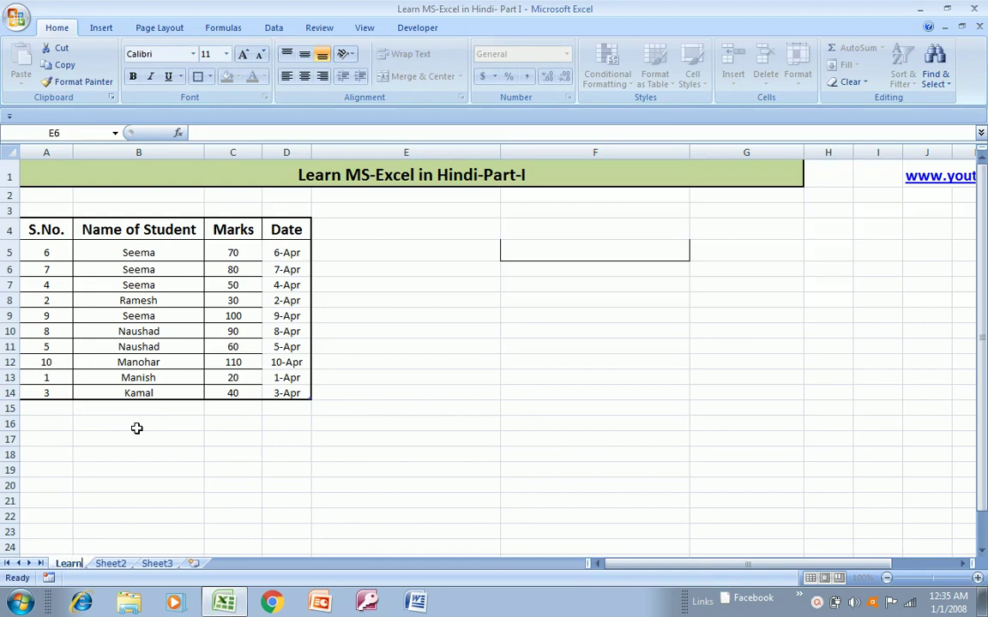
pyautogui.write(' MS-')
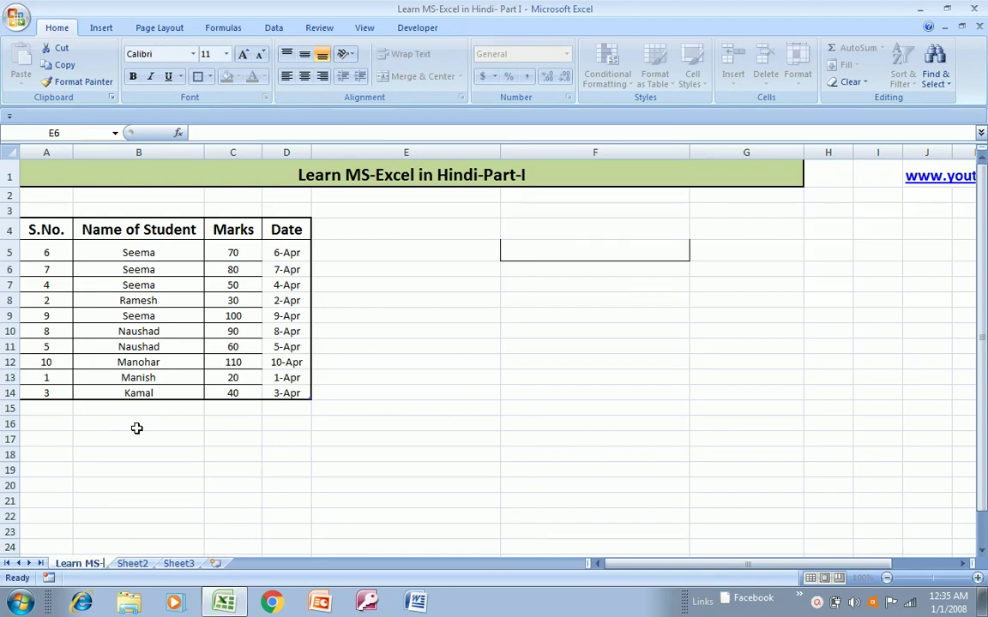
pyautogui.write('Exce')
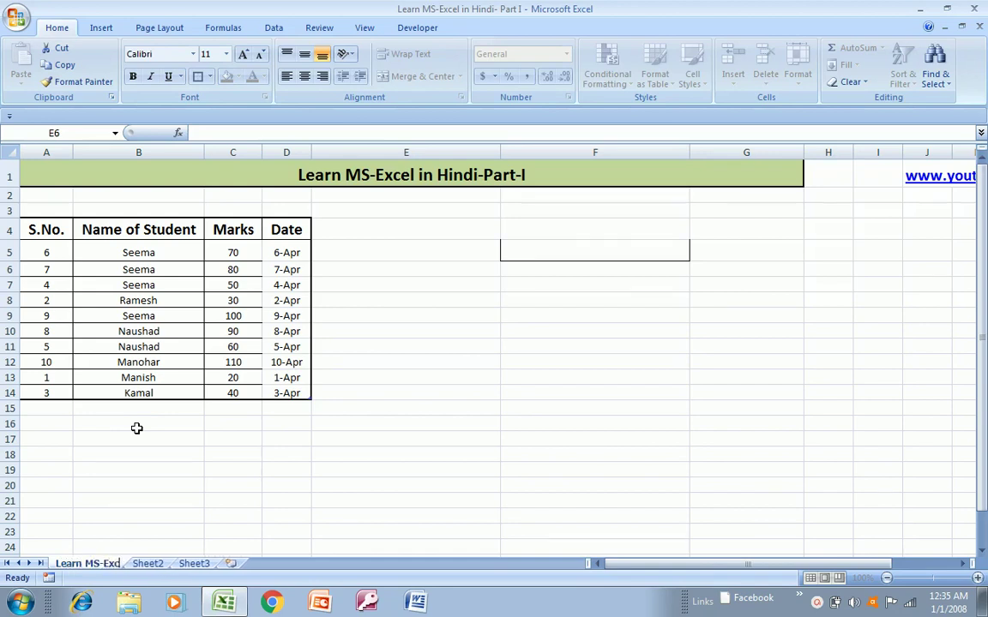
pyautogui.write('l')
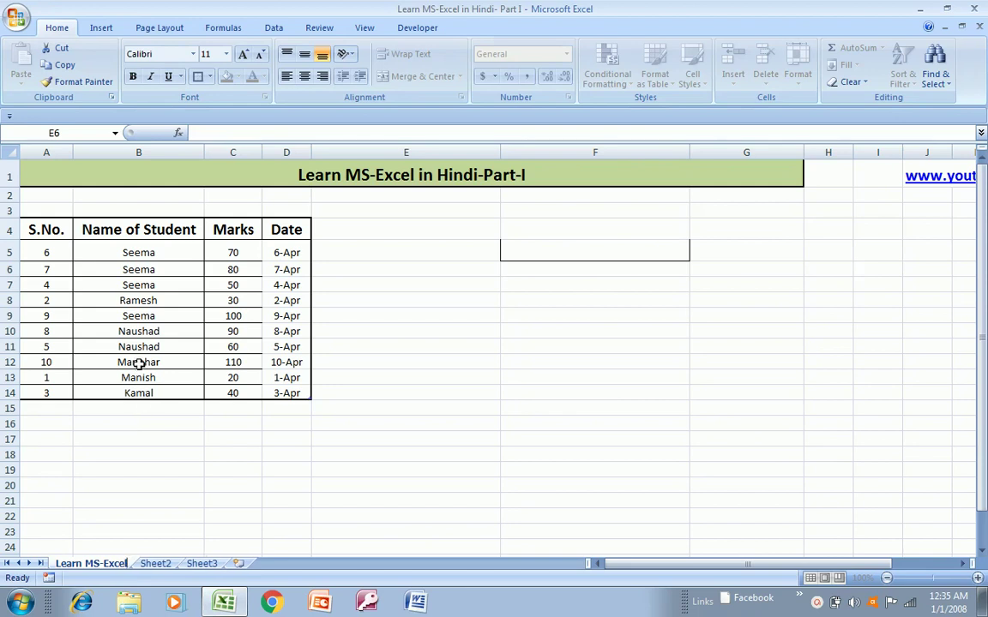
pyautogui.press('Return')
pyautogui.click(137, 473)
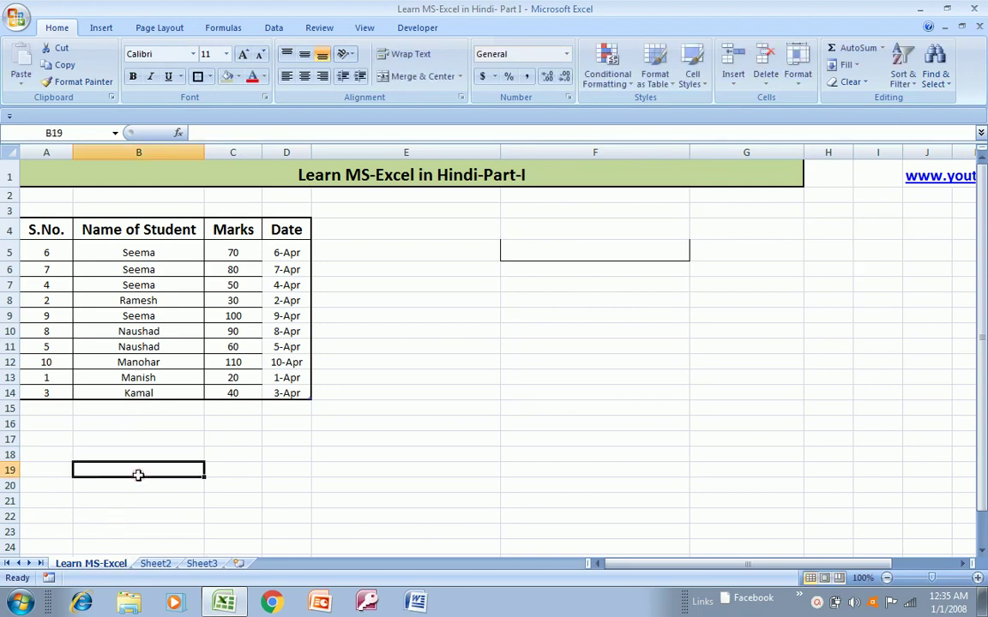
pyautogui.rightClick(101, 563)
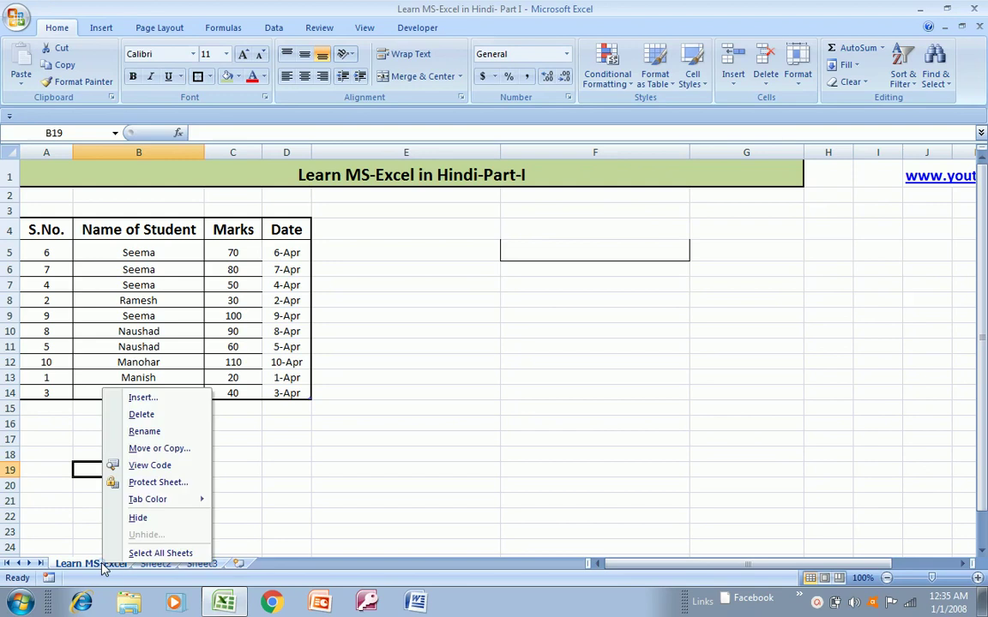
pyautogui.click(146, 431)
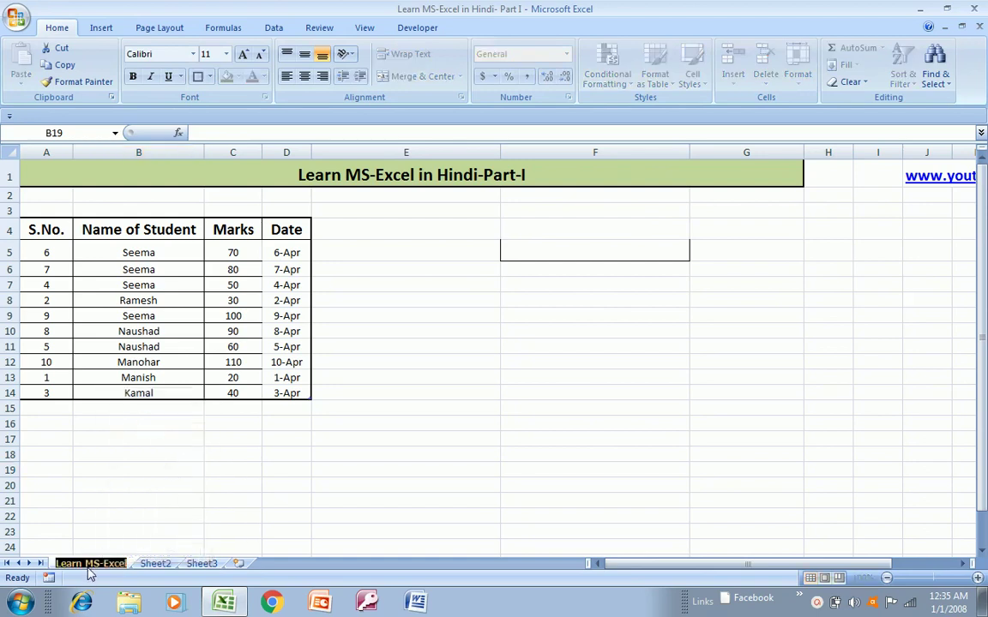
pyautogui.press('Return')
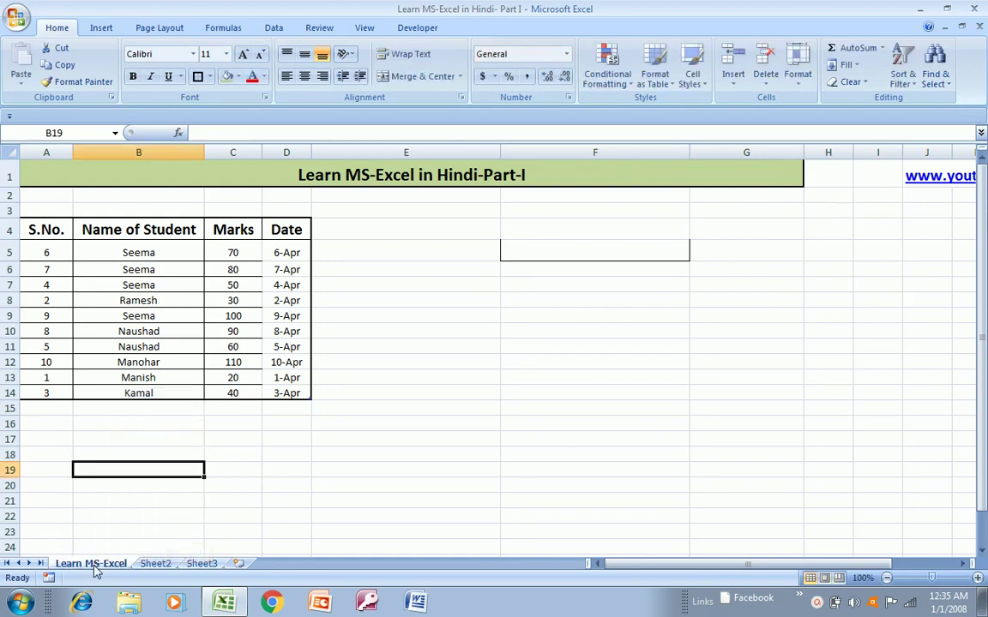
pyautogui.rightClick(95, 568)
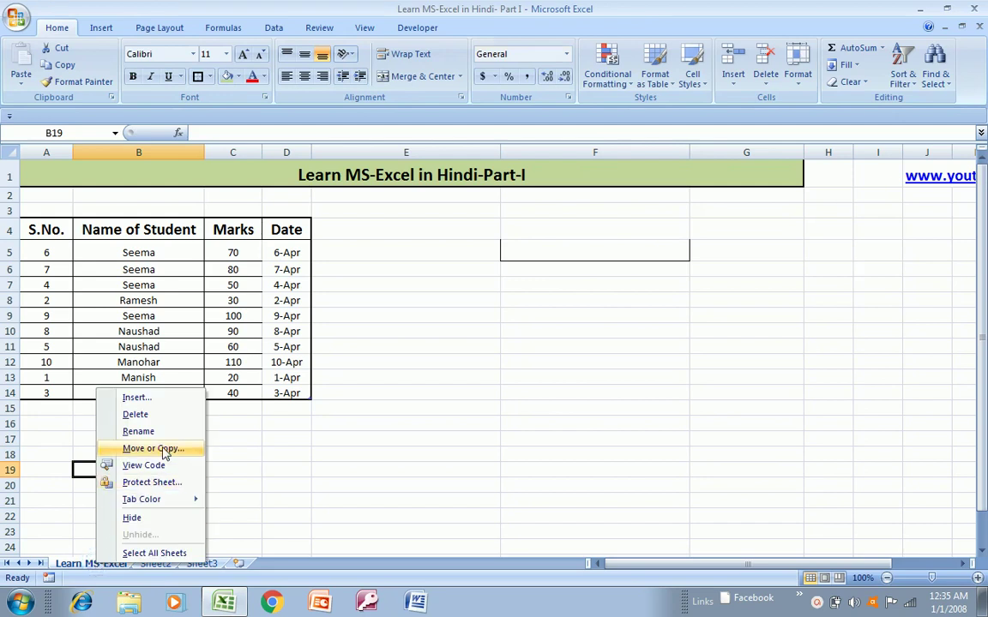
pyautogui.click(155, 484)
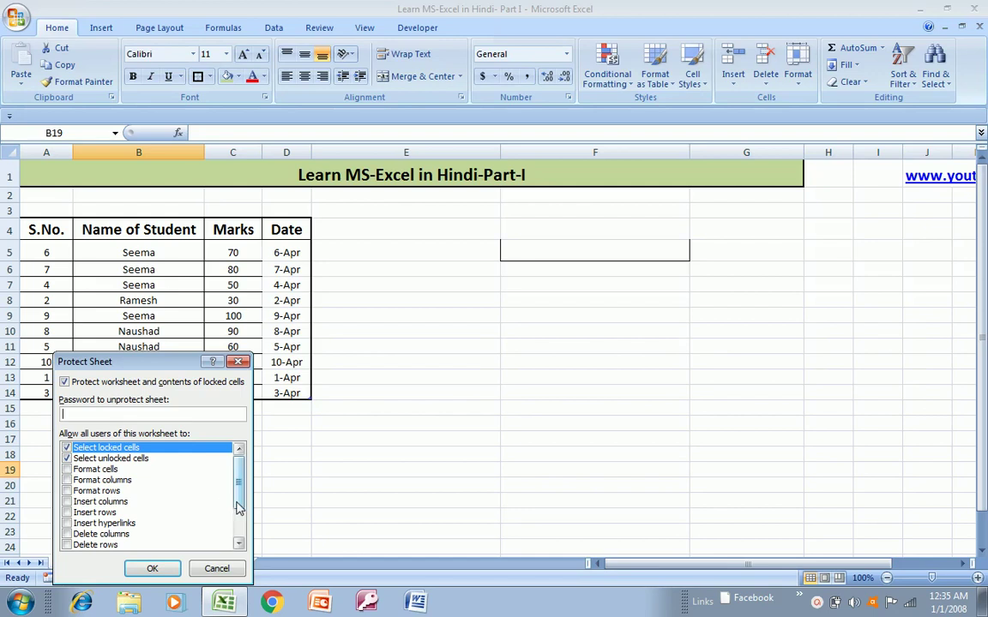
pyautogui.scroll(-2, 238, 507)
pyautogui.scroll(2, 236, 497)
pyautogui.press('Escape')
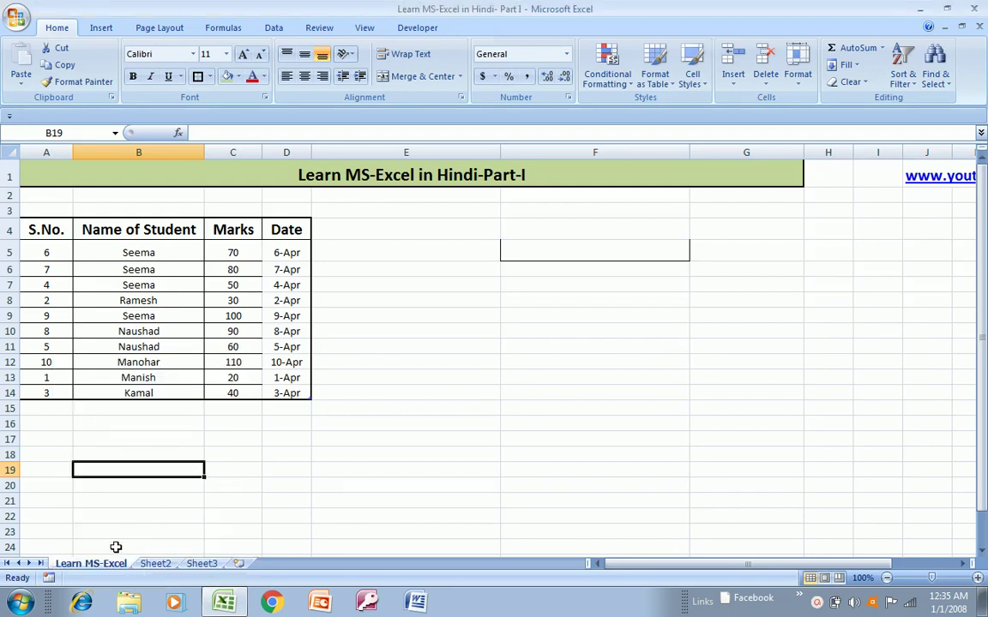
# - Look at the sheet's tab colour choices, then dismiss them without picking one
pyautogui.rightClick(112, 572)
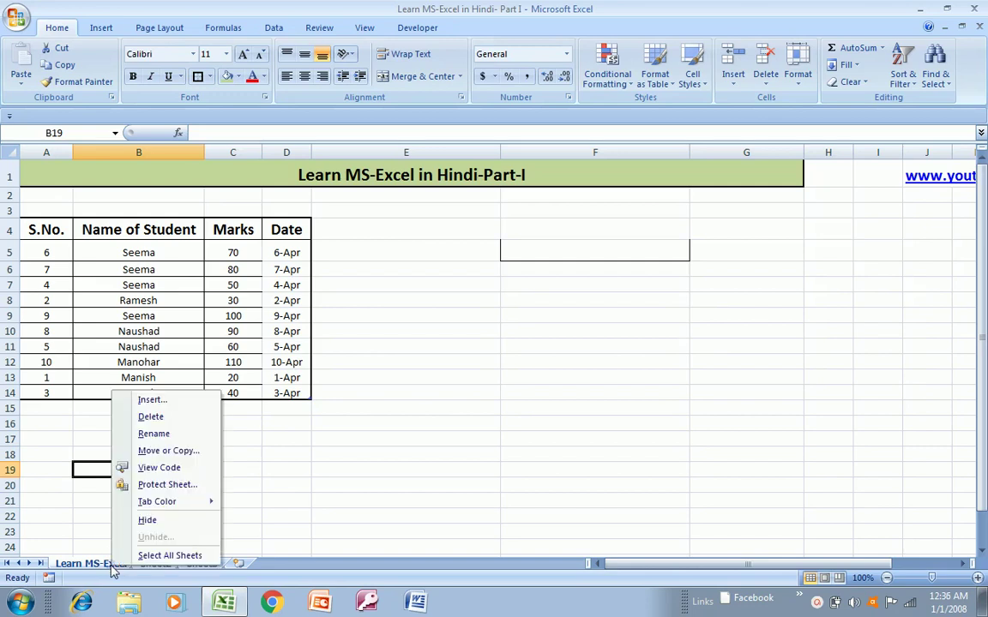
pyautogui.moveTo(177, 499)
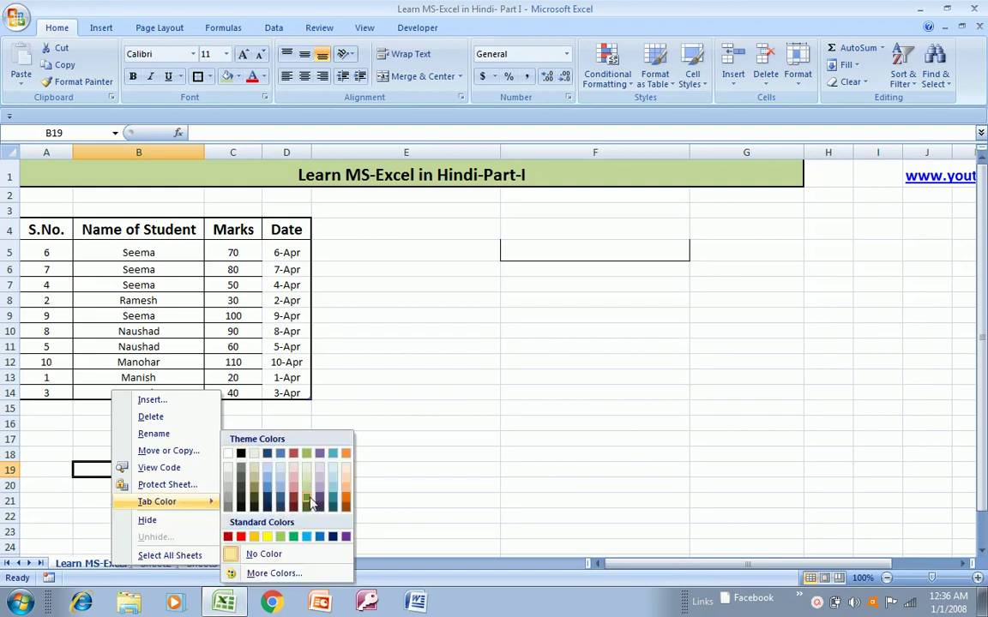
pyautogui.click(310, 502)
pyautogui.click(219, 488)
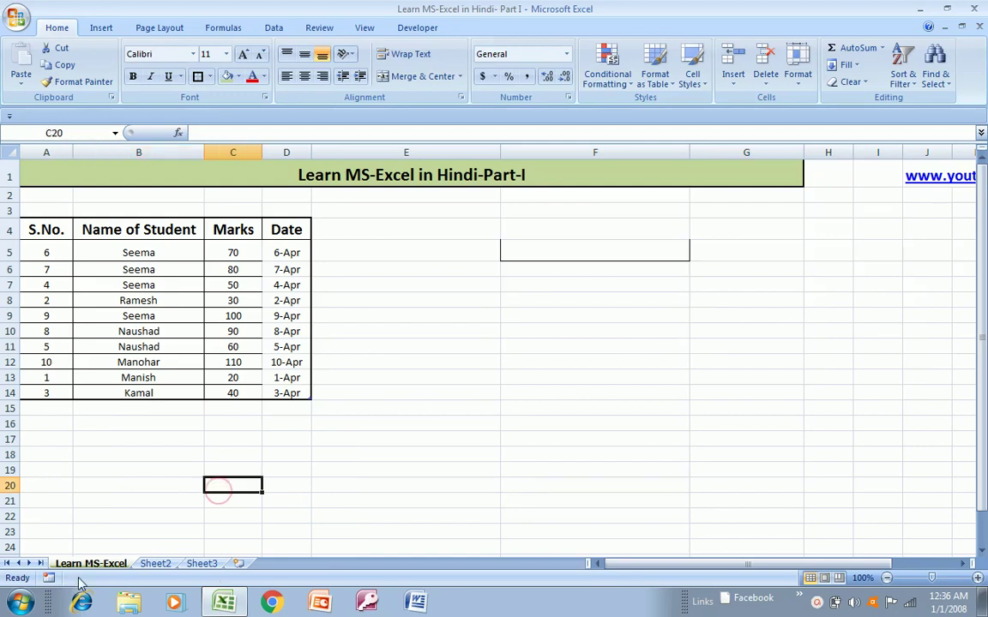
# - Hide the Learn MS-Excel worksheet, then restore it through Unhide
pyautogui.rightClick(103, 563)
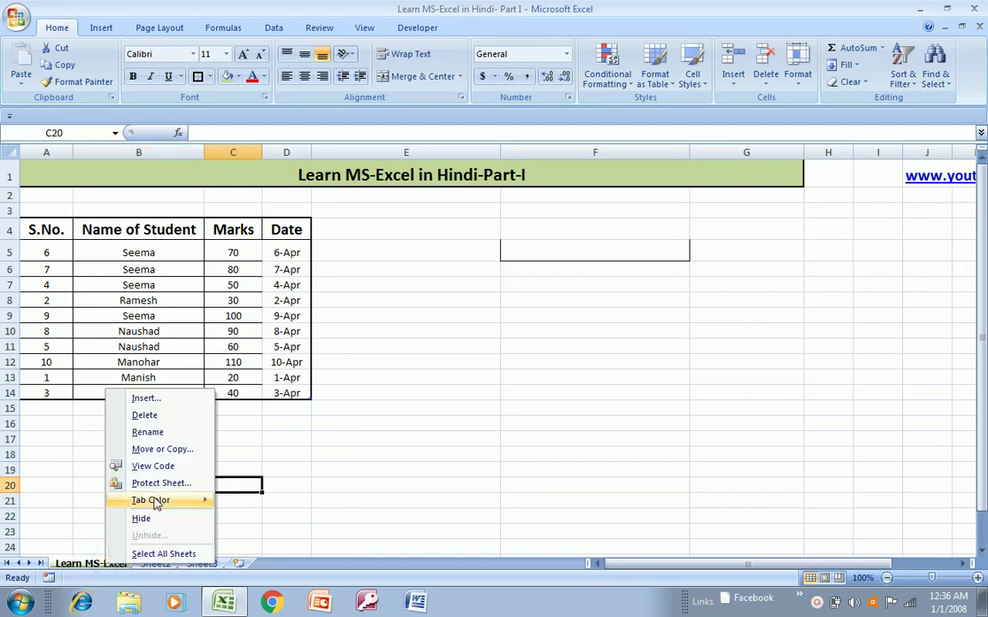
pyautogui.click(142, 519)
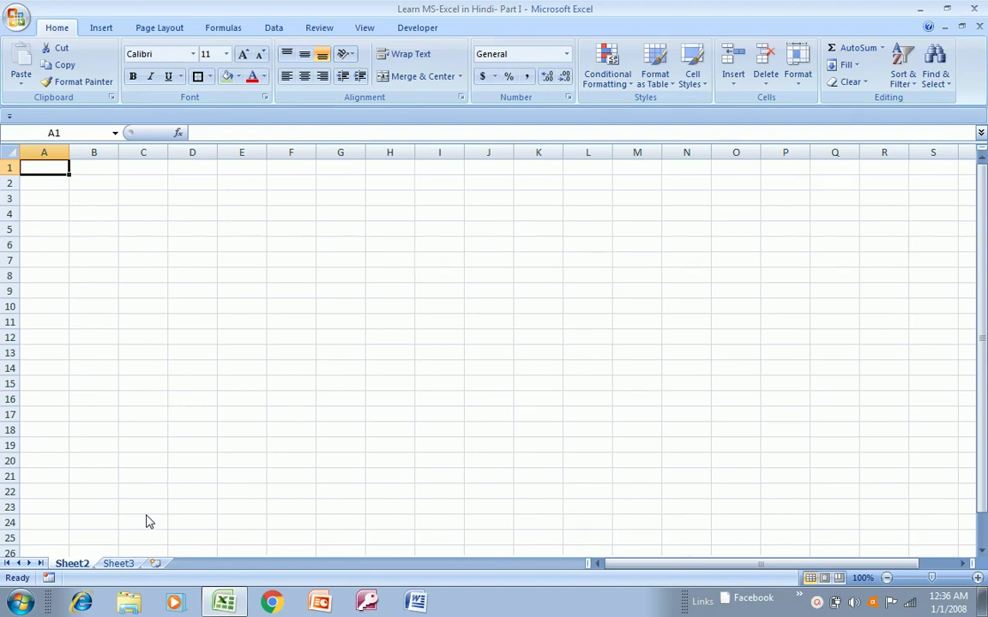
pyautogui.rightClick(75, 567)
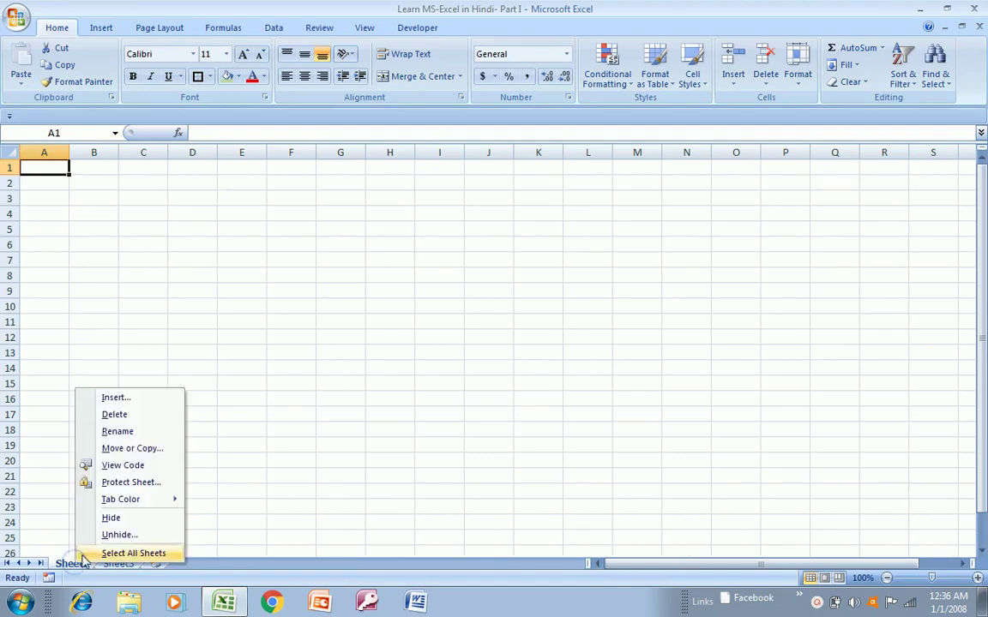
pyautogui.click(123, 536)
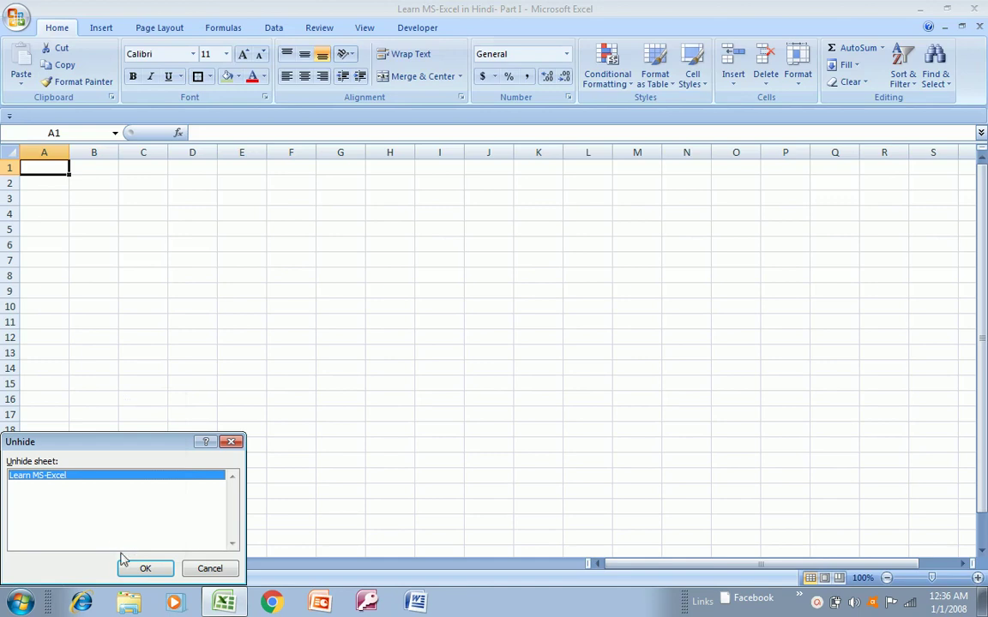
pyautogui.click(140, 568)
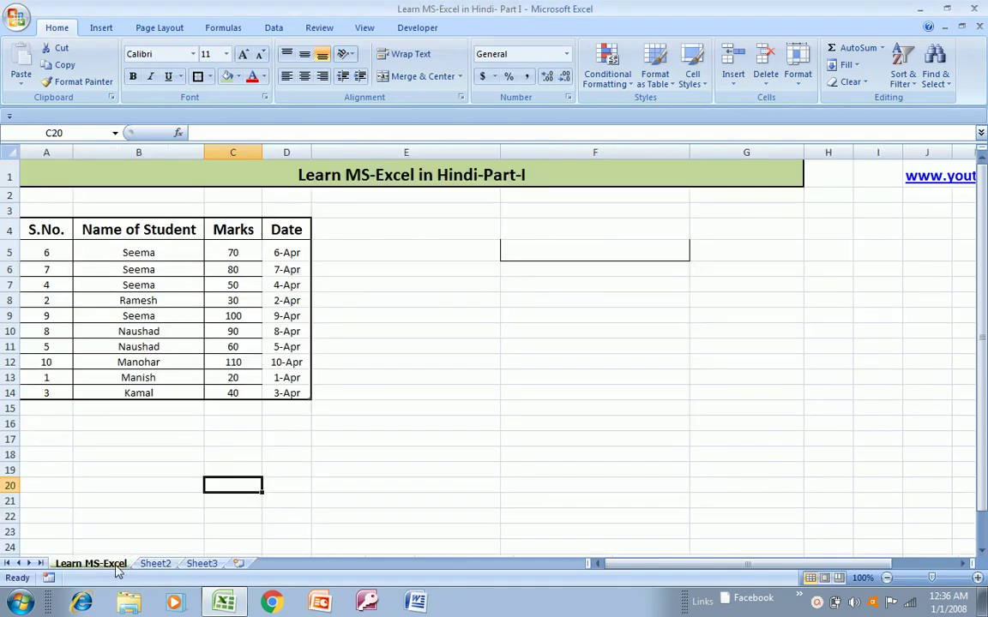
pyautogui.rightClick(111, 571)
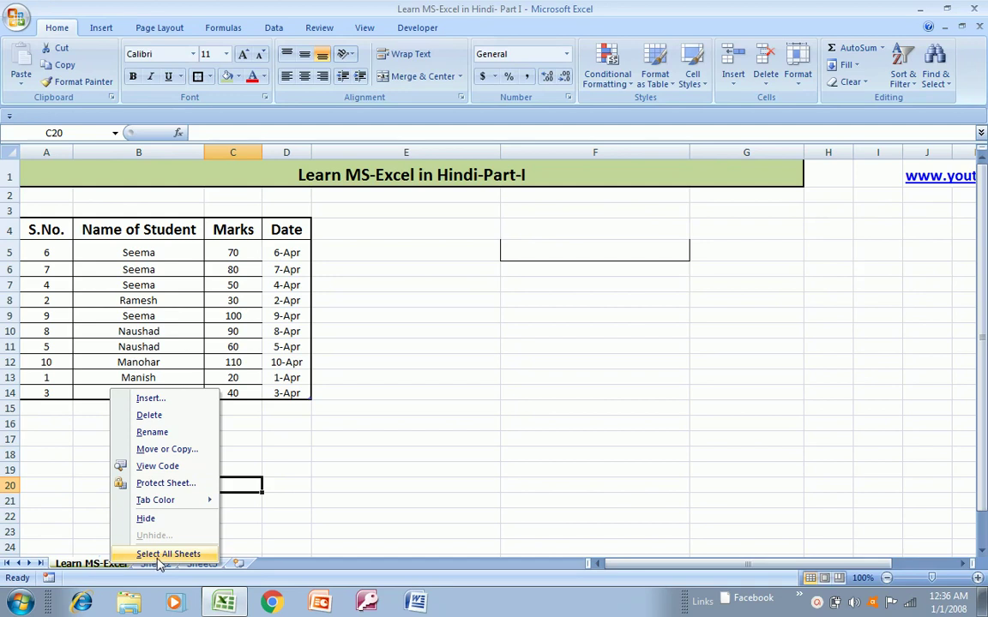
pyautogui.click(268, 535)
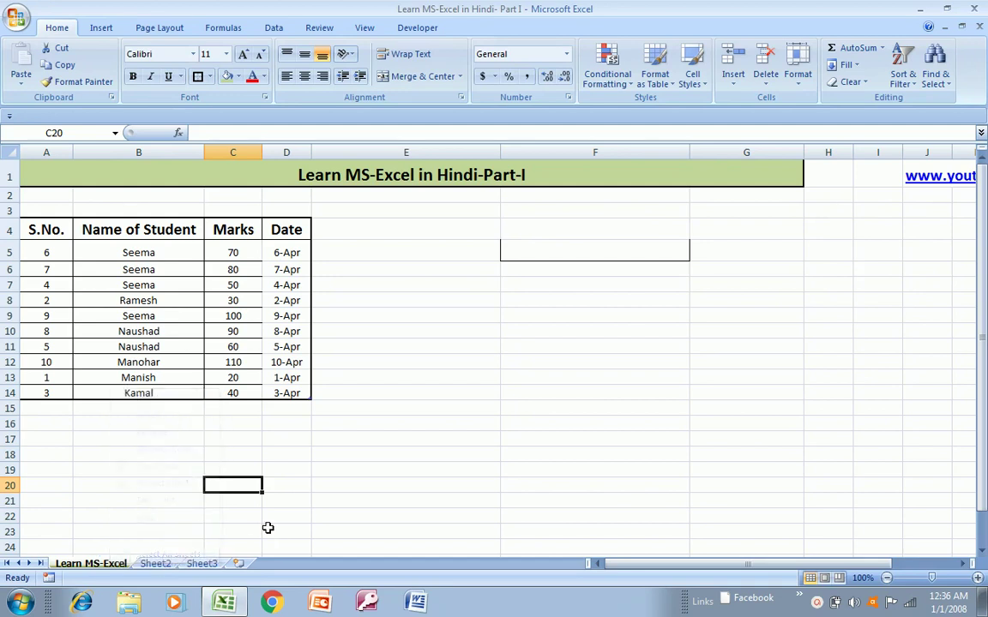
pyautogui.click(142, 252)
pyautogui.press('Up')
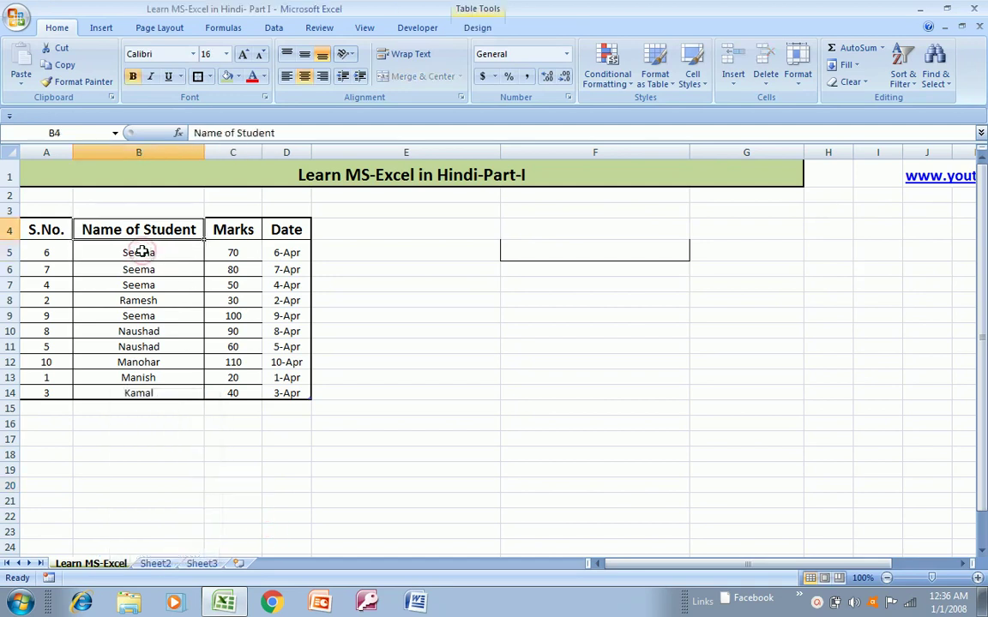
pyautogui.press('Left')
pyautogui.press('Right')
pyautogui.press('Right')
pyautogui.press('Right')
pyautogui.press('Right')
pyautogui.press('Right')
pyautogui.press('Left')
pyautogui.press('Left')
pyautogui.press('Left')
pyautogui.press('Left')
pyautogui.press('Left')
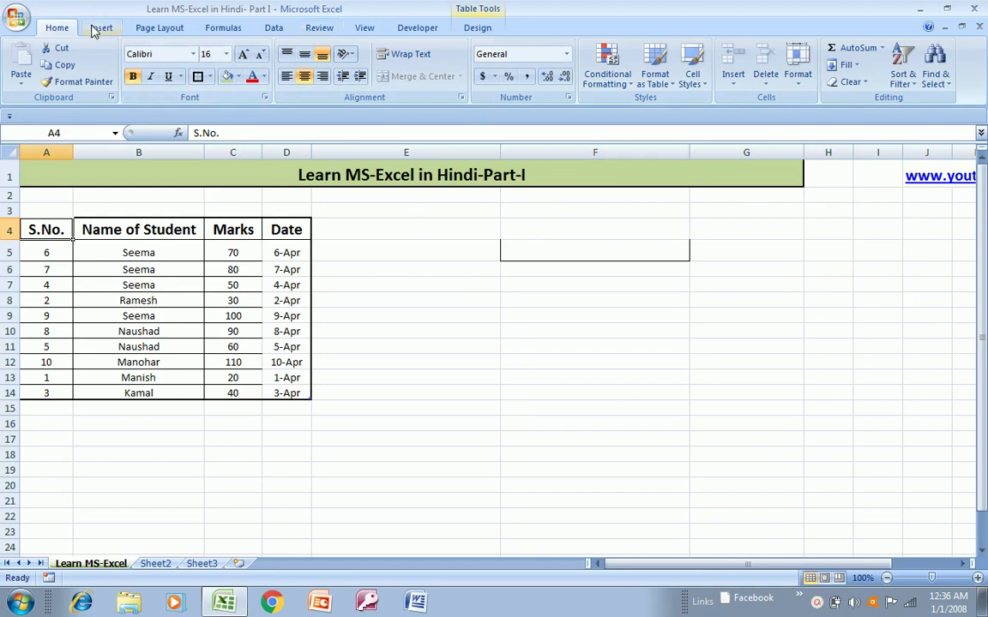
pyautogui.click(87, 304)
pyautogui.press('Up')
pyautogui.press('Up')
pyautogui.press('Up')
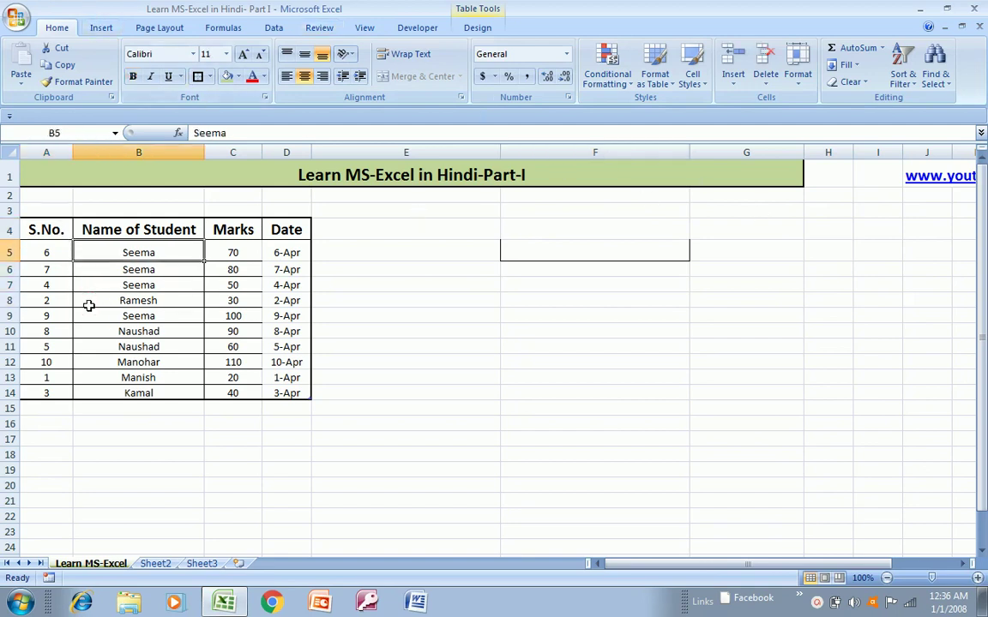
pyautogui.press('Up')
pyautogui.press('Left')
pyautogui.press('Right')
pyautogui.press('Right')
pyautogui.press('Right')
pyautogui.press('Right')
pyautogui.press('Right')
pyautogui.press('Right')
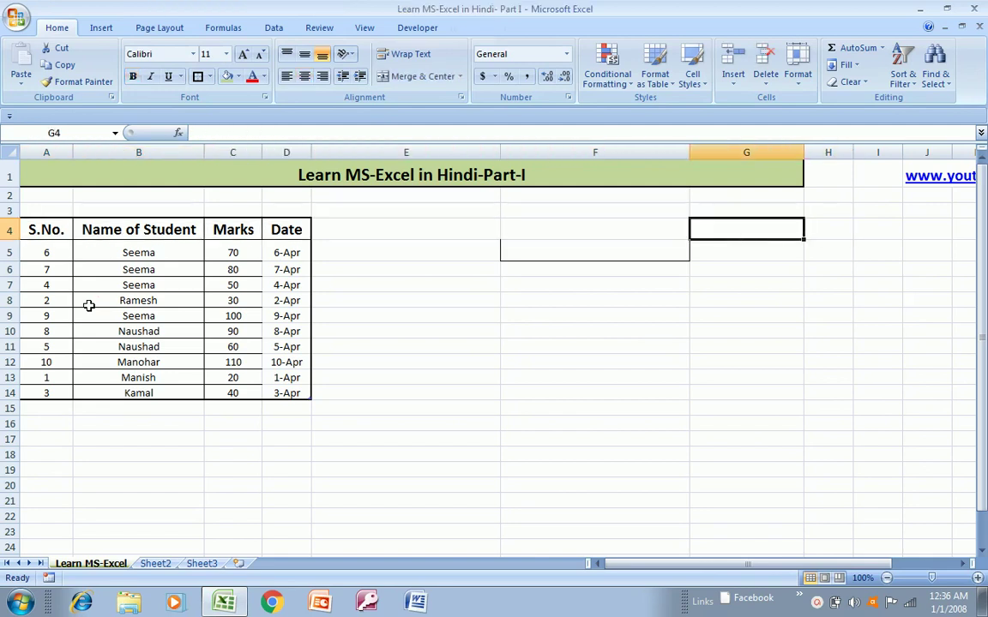
pyautogui.press('Left')
pyautogui.press('Left')
pyautogui.press('Left')
pyautogui.press('Left')
pyautogui.press('Left')
pyautogui.press('Up')
pyautogui.press('Up')
pyautogui.press('Left')
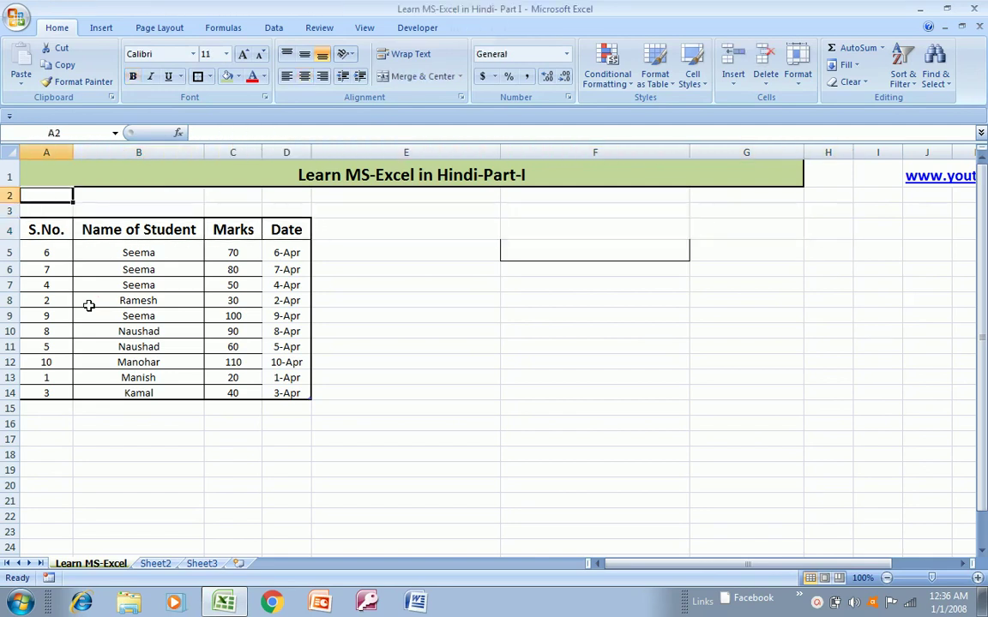
pyautogui.hotkey('shift', 'Right')
pyautogui.hotkey('shift', 'Right')
pyautogui.hotkey('shift', 'Right')
pyautogui.hotkey('shift', 'Right')
pyautogui.hotkey('shift', 'Right')
pyautogui.hotkey('shift', 'Right')
pyautogui.hotkey('shift', 'Right')
pyautogui.press('Left')
pyautogui.hotkey('shift', 'Right')
pyautogui.hotkey('shift', 'Left')
pyautogui.hotkey('shift', 'Right')
pyautogui.hotkey('shift', 'Right')
pyautogui.hotkey('shift', 'Right')
pyautogui.hotkey('shift', 'Right')
pyautogui.hotkey('shift', 'Right')
pyautogui.hotkey('shift', 'Right')
pyautogui.hotkey('shift', 'Right')
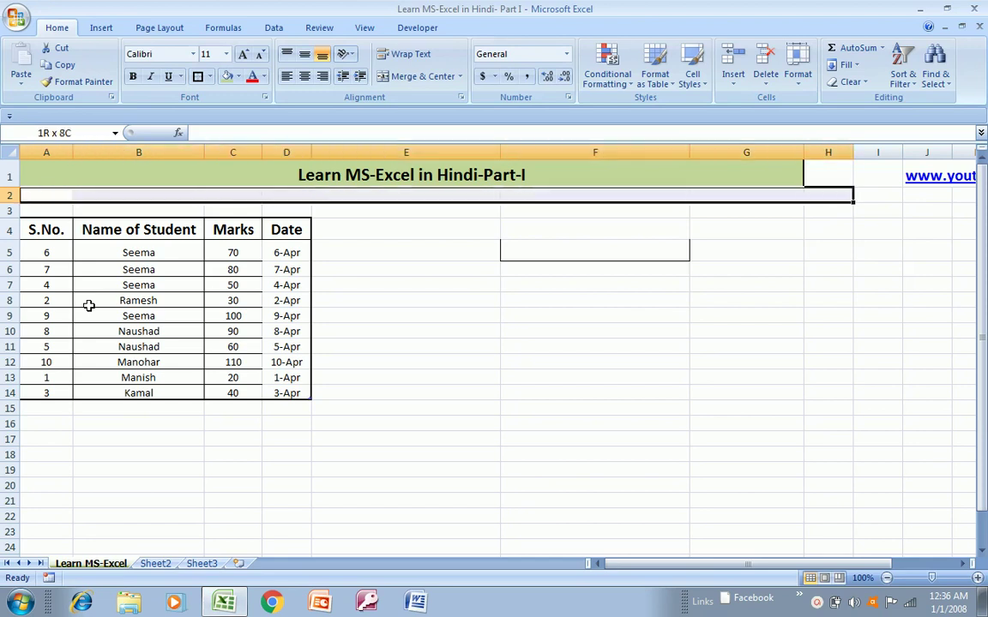
pyautogui.press('Left')
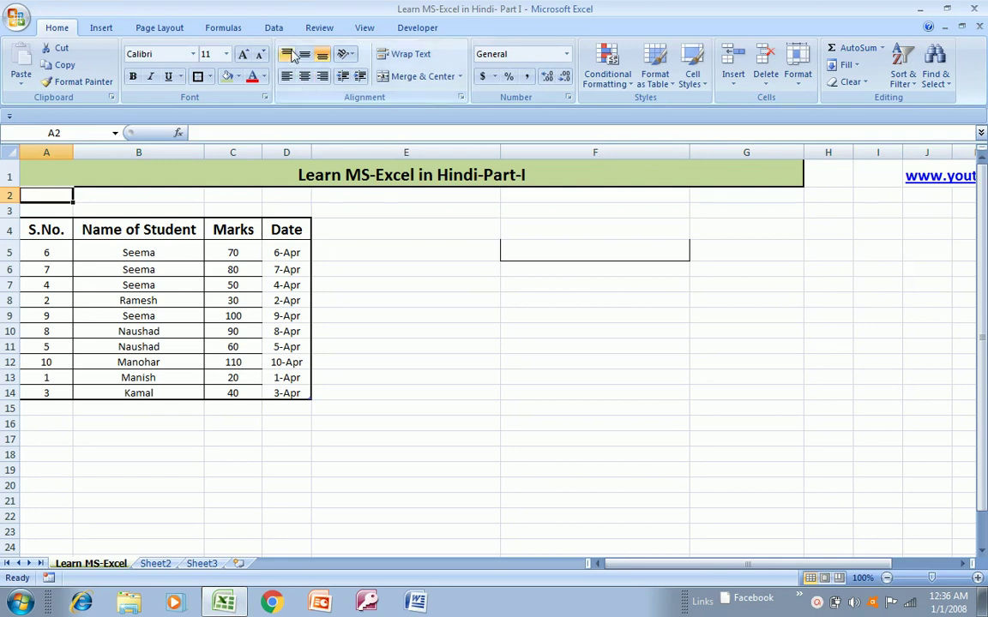
pyautogui.click(275, 30)
pyautogui.click(367, 28)
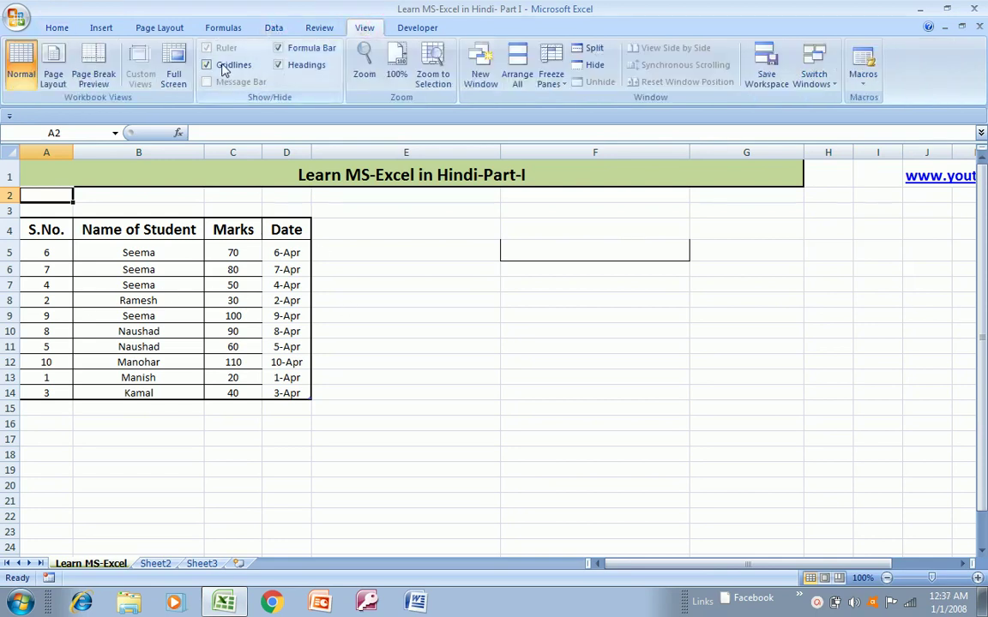
pyautogui.click(208, 66)
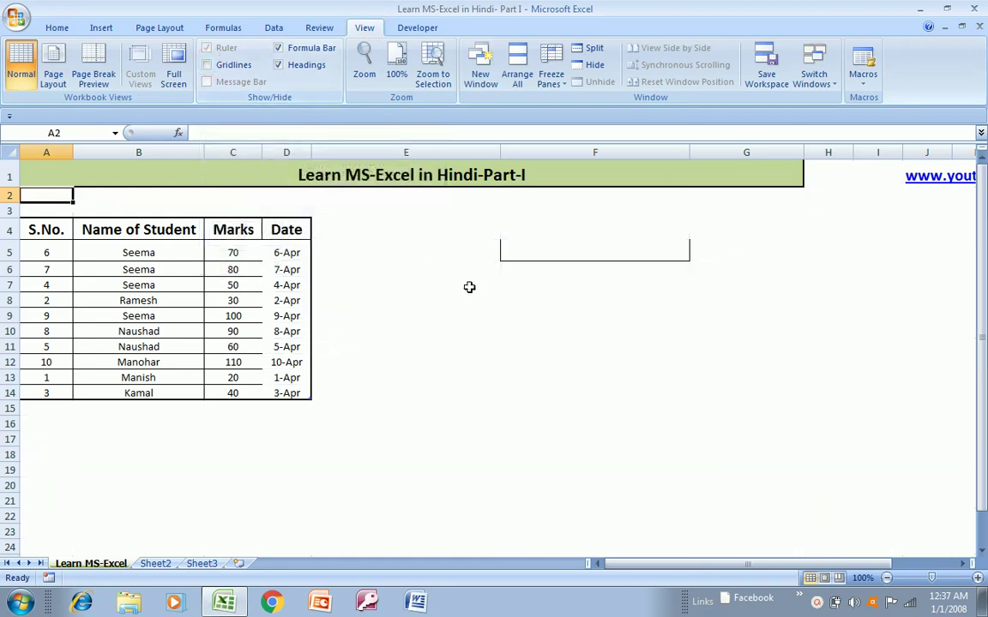
pyautogui.click(500, 237)
pyautogui.press('Right')
pyautogui.press('Right')
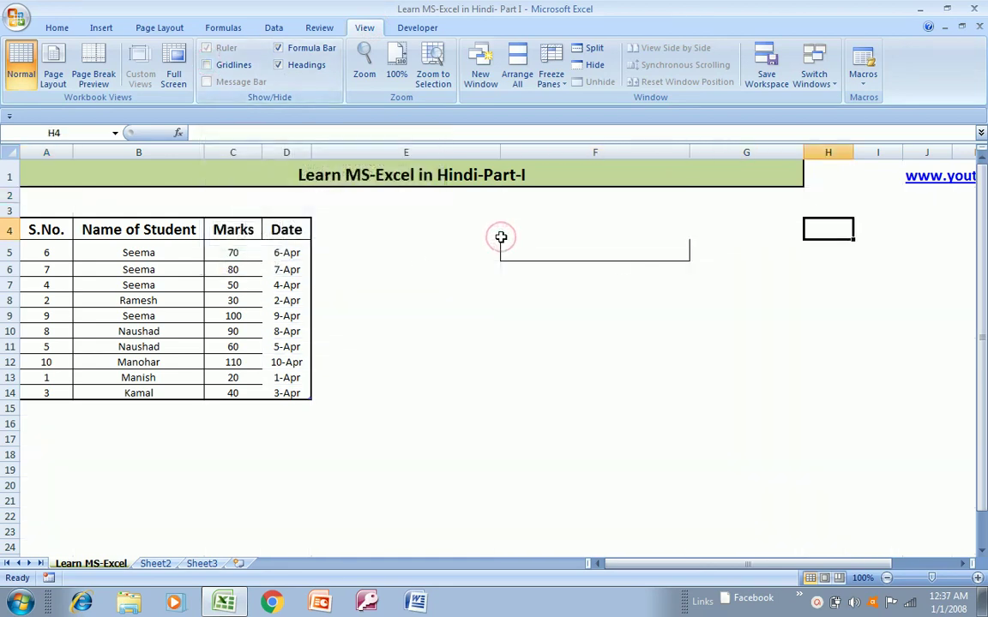
pyautogui.press('Left')
pyautogui.press('Left')
pyautogui.press('Left')
pyautogui.press('Right')
pyautogui.press('Right')
pyautogui.press('Right')
pyautogui.press('Right')
pyautogui.press('Right')
pyautogui.press('Right')
pyautogui.press('Right')
pyautogui.press('Right')
pyautogui.press('Right')
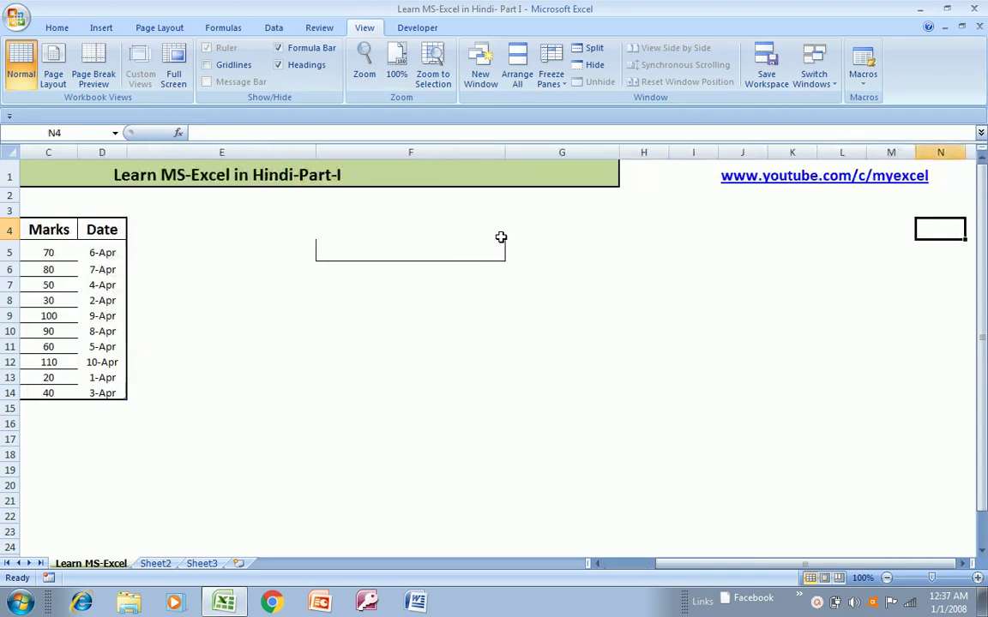
pyautogui.press('Left')
pyautogui.press('Left')
pyautogui.hotkey('ctrl', 'Left')
pyautogui.hotkey('ctrl', 'Left')
pyautogui.press('Right')
pyautogui.press('Right')
pyautogui.press('Right')
pyautogui.press('Right')
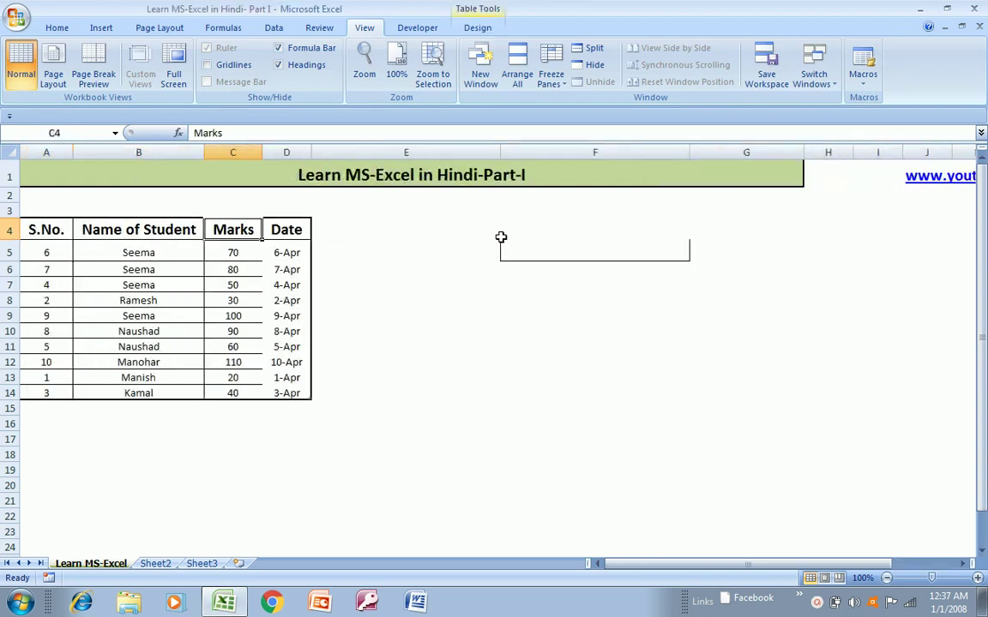
pyautogui.press('Left')
pyautogui.press('Left')
pyautogui.press('Right')
pyautogui.press('Right')
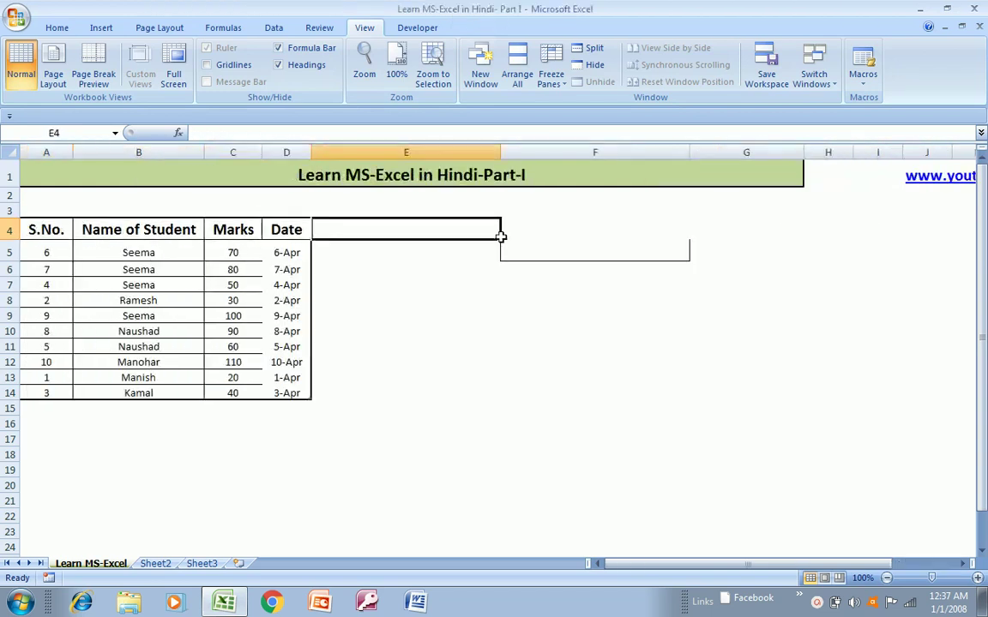
pyautogui.press('Left')
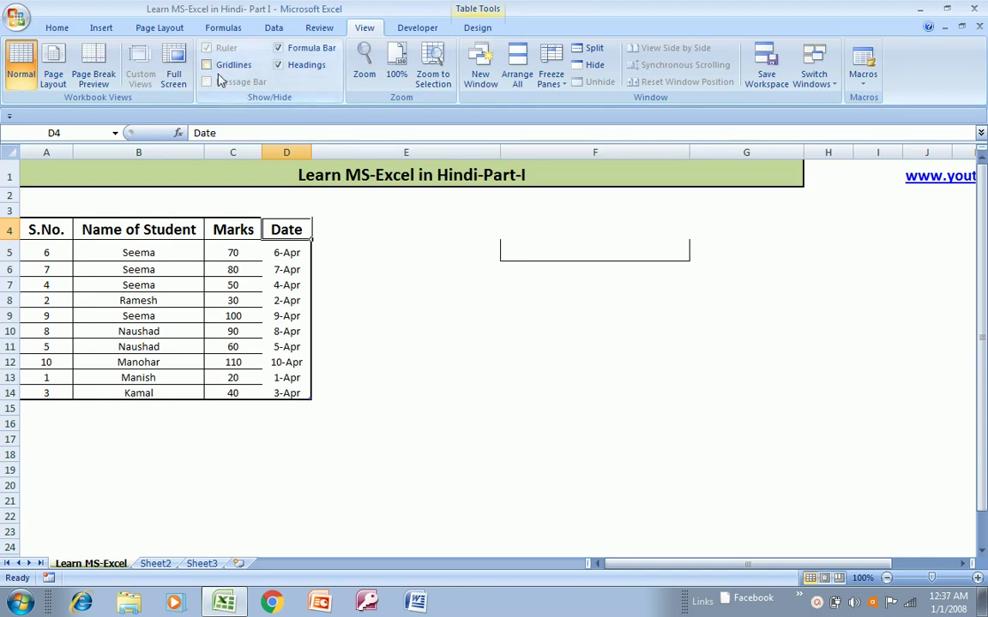
pyautogui.click(206, 65)
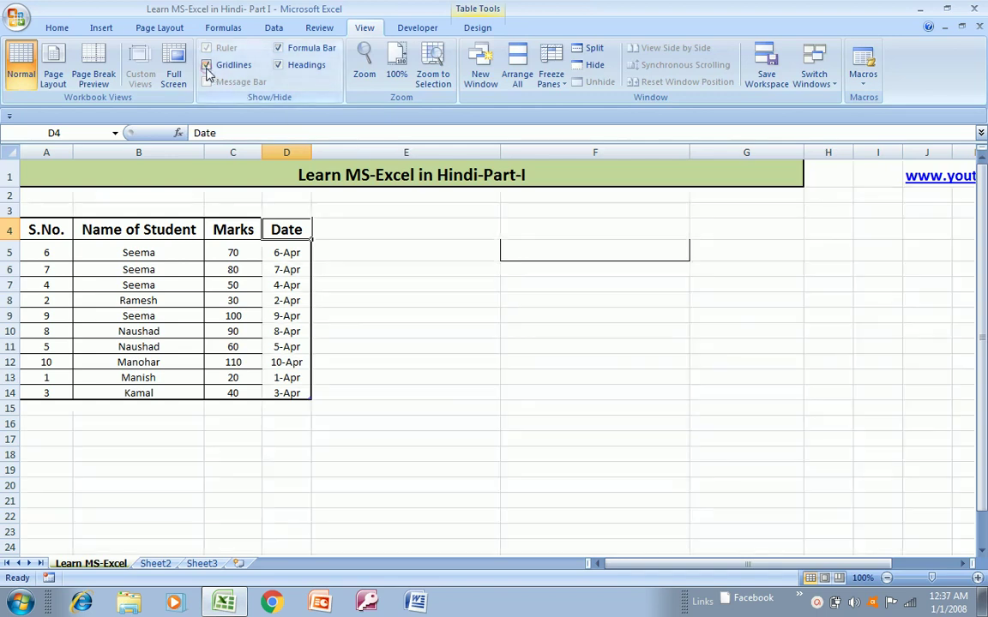
pyautogui.click(400, 233)
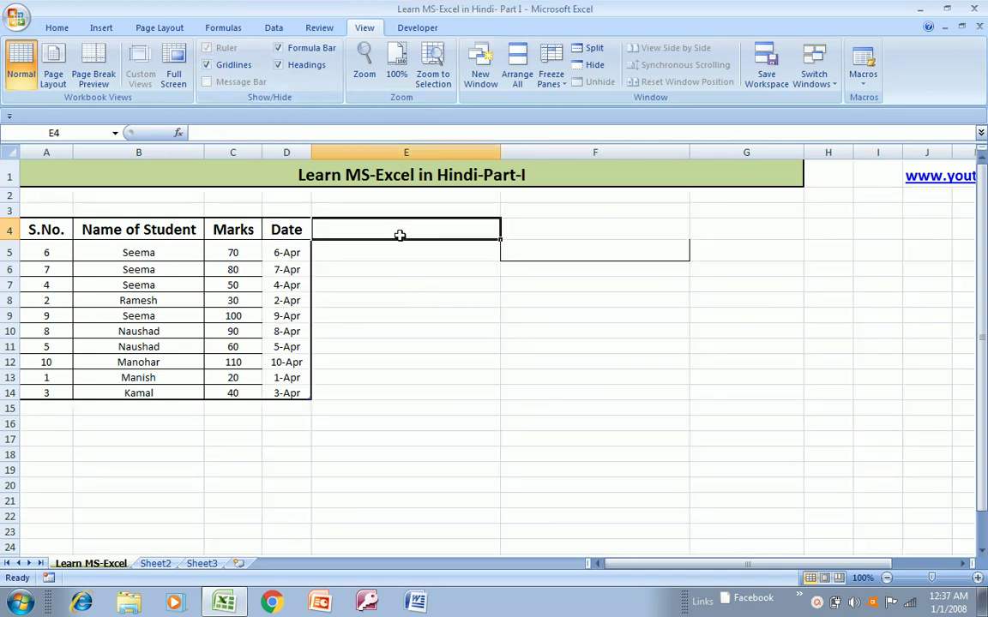
pyautogui.click(53, 28)
pyautogui.click(461, 275)
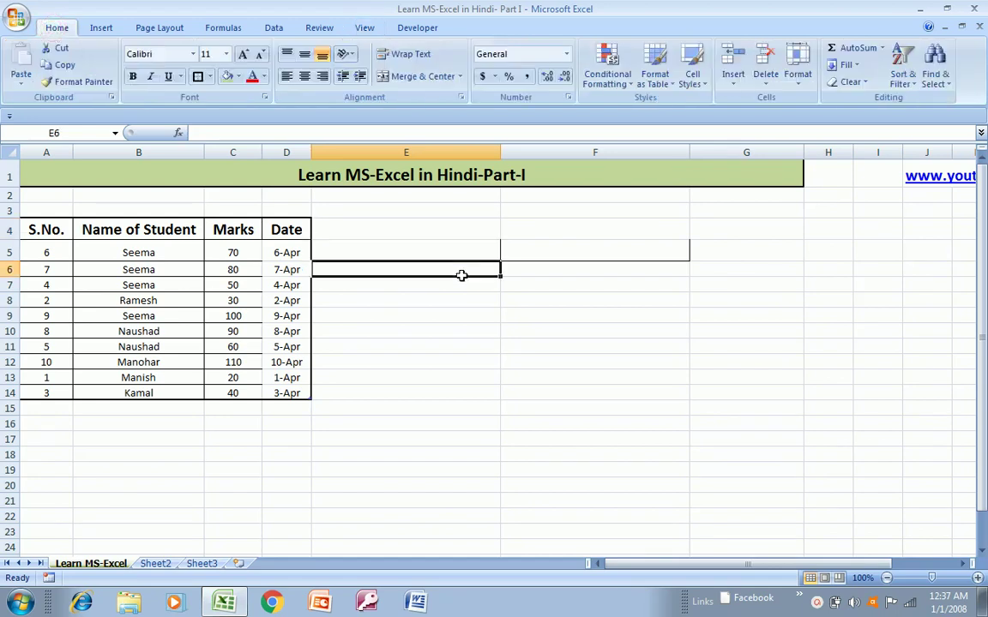
pyautogui.press('Up')
pyautogui.press('Up')
pyautogui.press('Left')
pyautogui.press('Left')
pyautogui.press('Left')
pyautogui.press('Left')
pyautogui.press('Right')
pyautogui.press('Right')
pyautogui.press('Right')
pyautogui.press('Right')
pyautogui.press('Right')
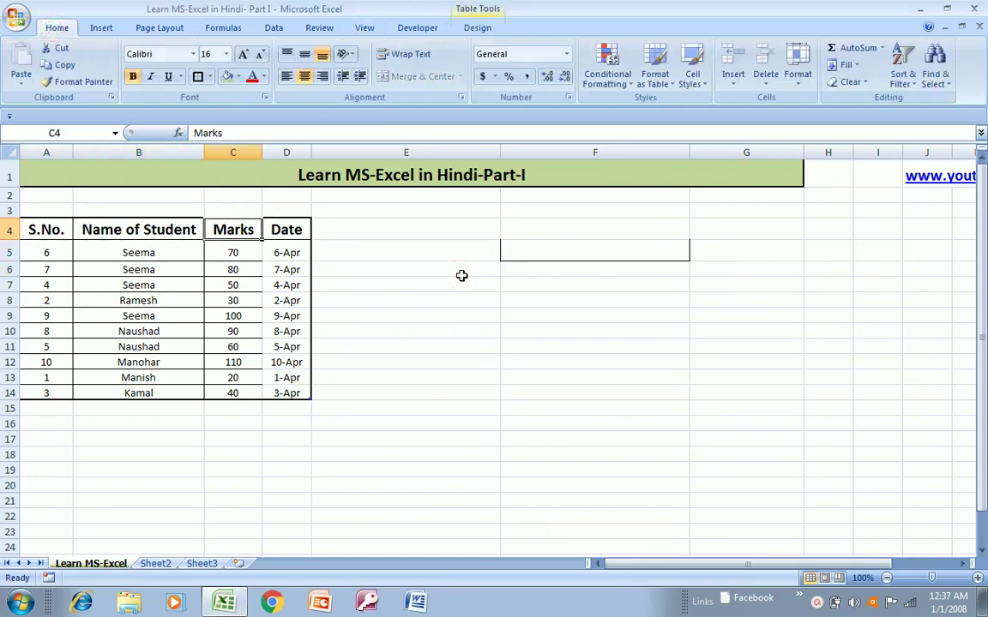
pyautogui.press('Left')
pyautogui.press('Left')
pyautogui.press('Left')
pyautogui.press('Left')
pyautogui.press('Left')
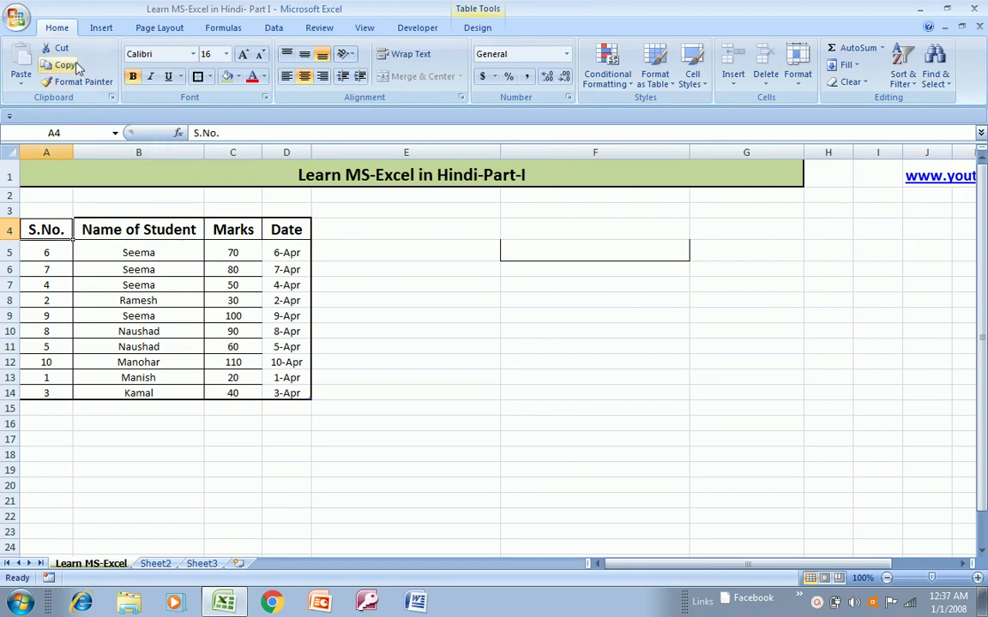
# - Bring up the Open workbook dialog from the Office menu, then cancel it
pyautogui.click(18, 17)
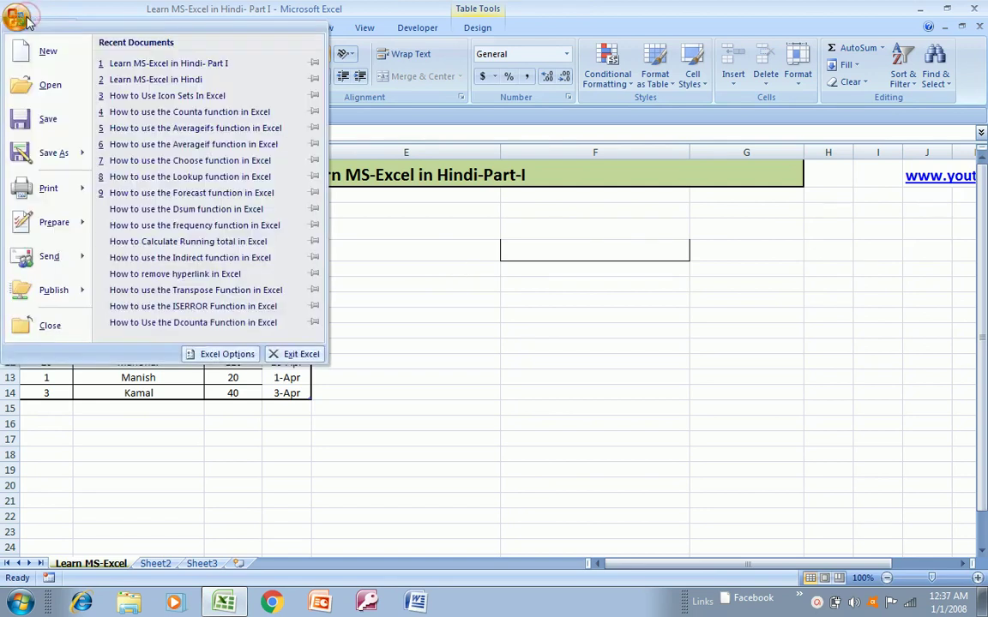
pyautogui.click(43, 90)
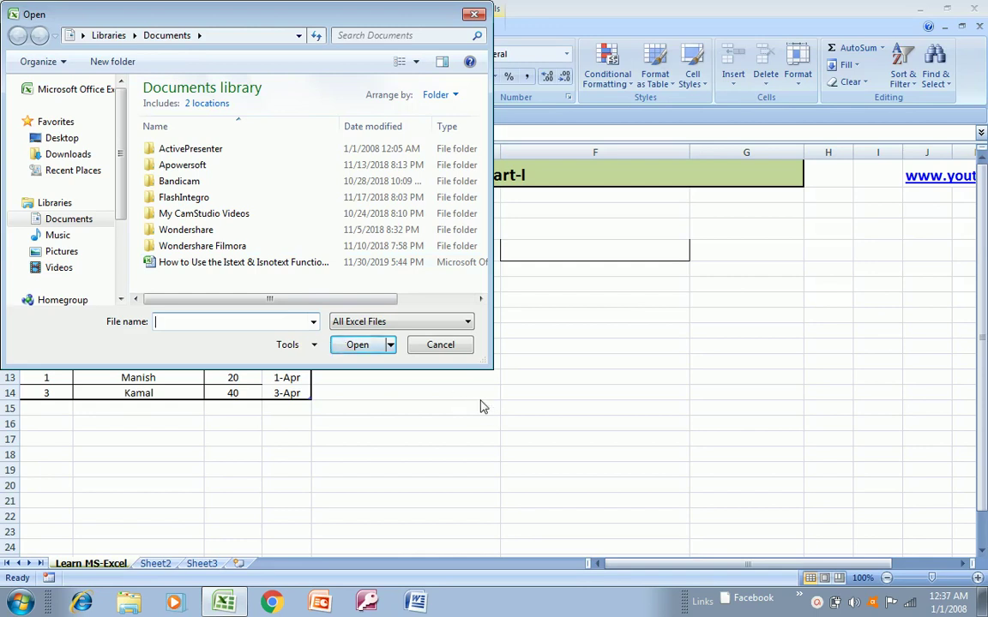
pyautogui.click(440, 347)
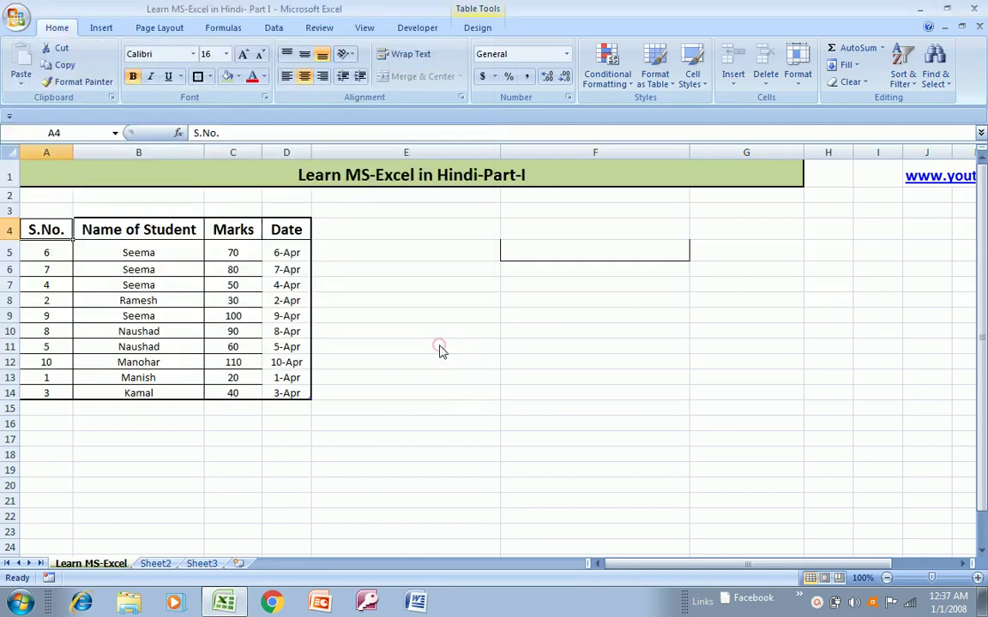
# - Show the Office menu's Print submenu with Print, Quick Print and Print Preview
pyautogui.click(16, 17)
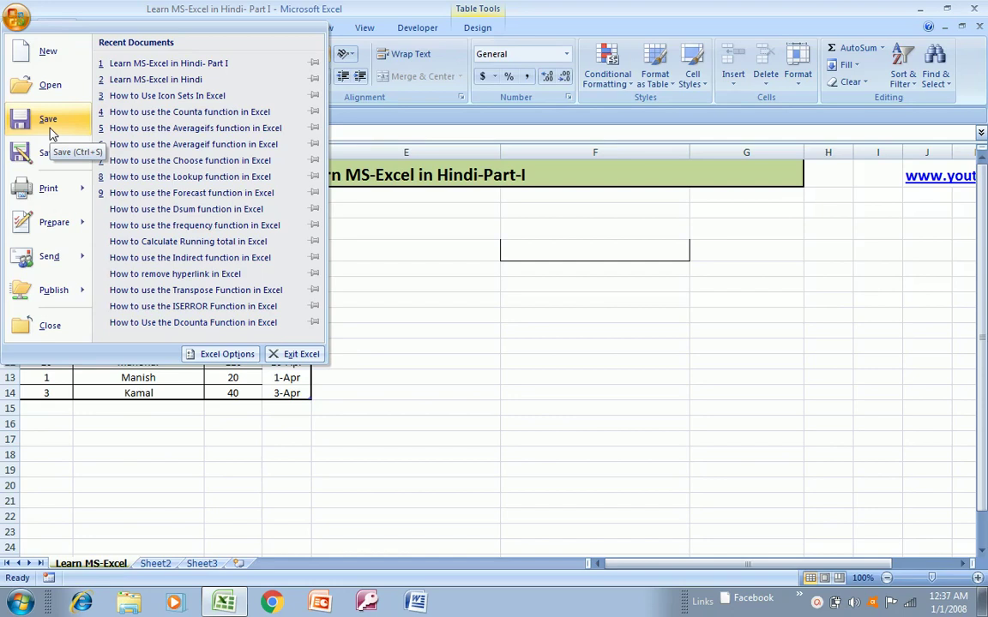
pyautogui.moveTo(51, 153)
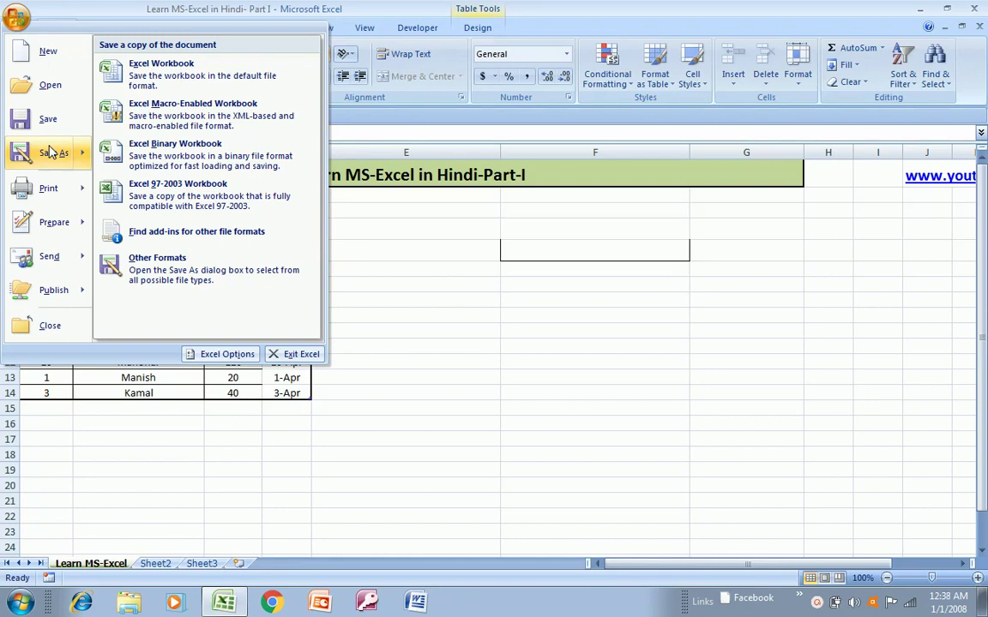
pyautogui.moveTo(55, 196)
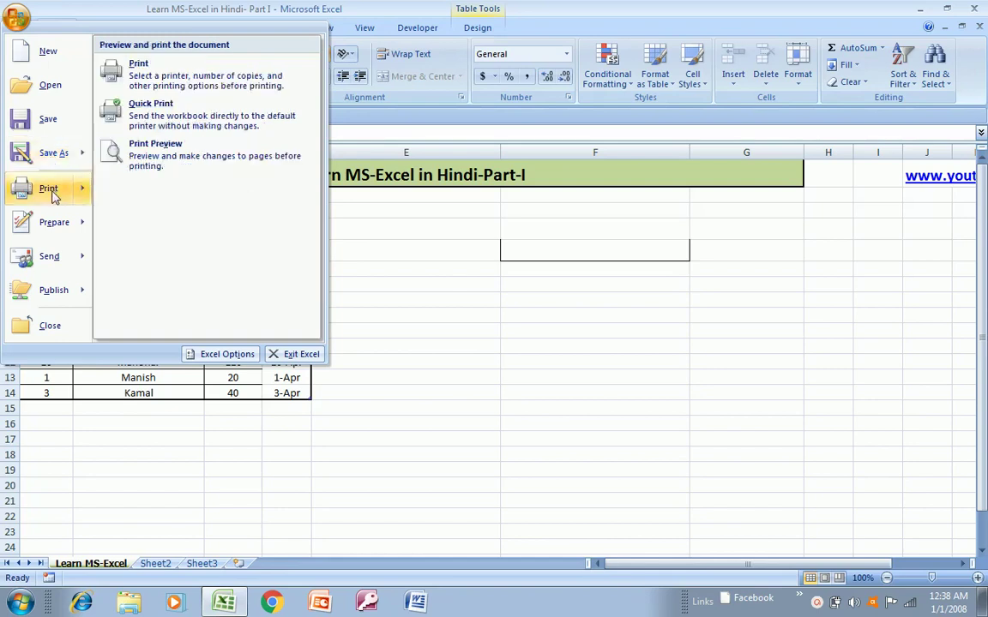
# - Preview the marks sheet as page 1 of 3, then close Print Preview
pyautogui.click(169, 149)
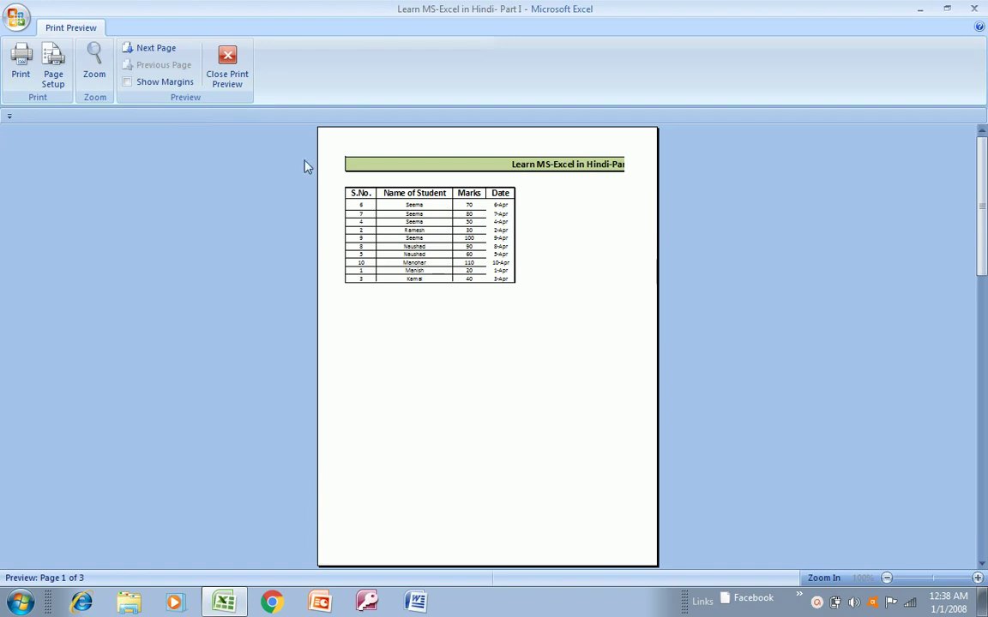
pyautogui.click(223, 77)
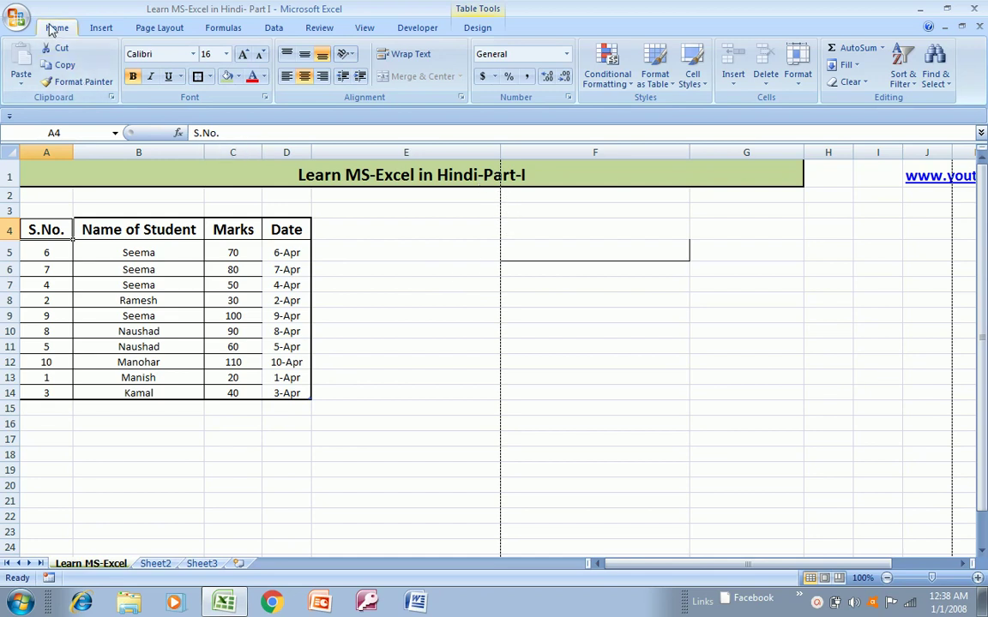
# - Close the 'Learn MS-Excel in Hindi- Part I' workbook, declining to save changes
pyautogui.click(19, 19)
pyautogui.moveTo(37, 202)
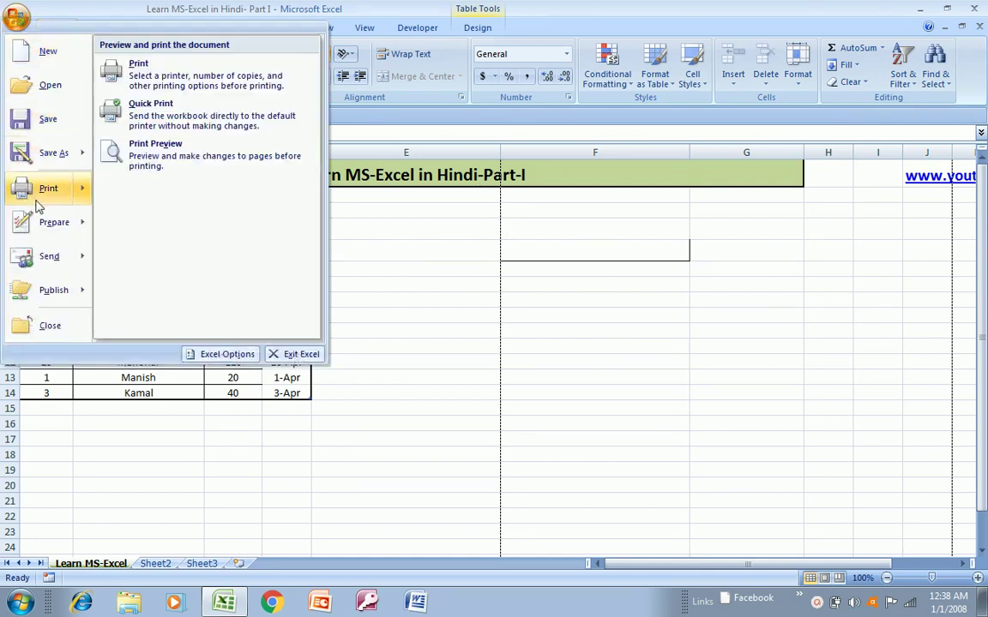
pyautogui.moveTo(44, 223)
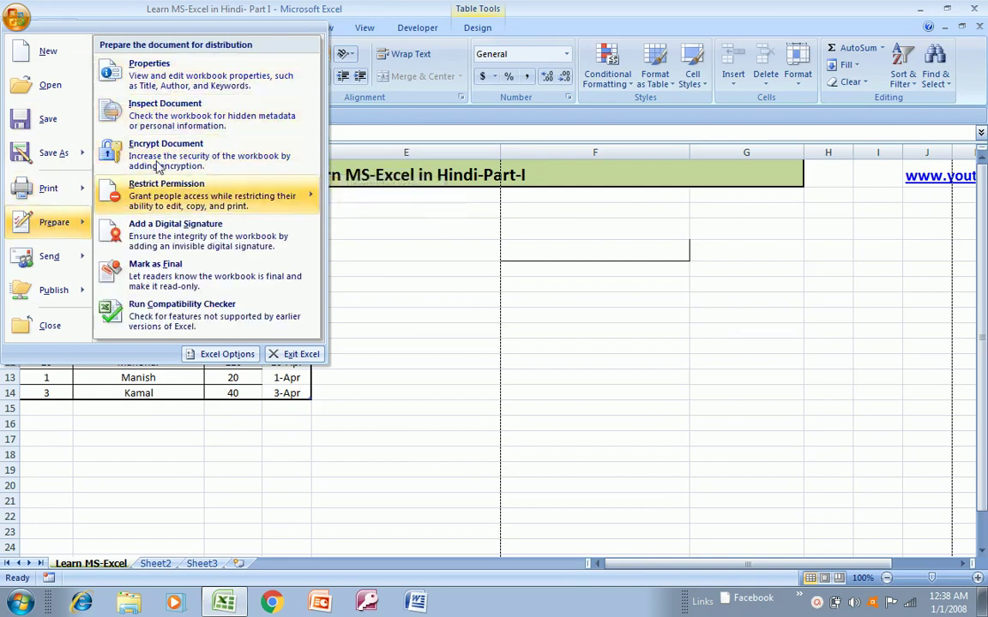
pyautogui.moveTo(73, 260)
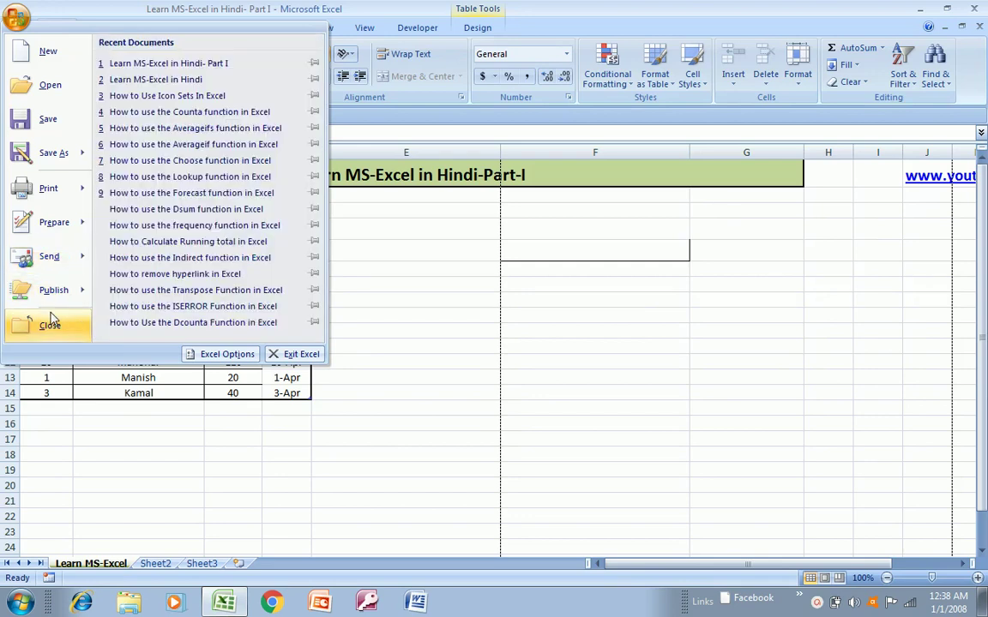
pyautogui.moveTo(62, 300)
pyautogui.click(50, 325)
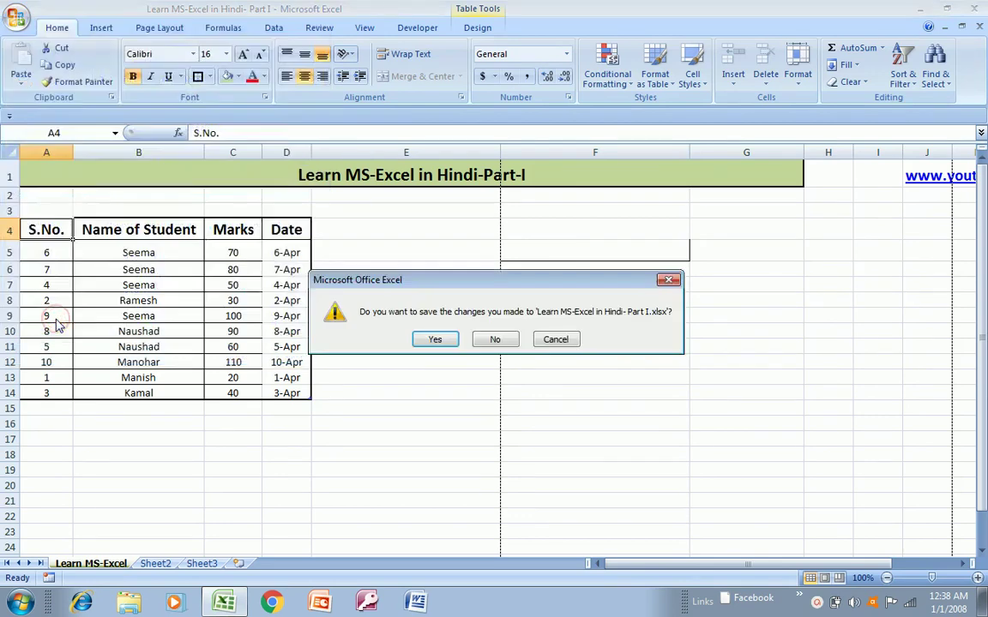
pyautogui.click(494, 339)
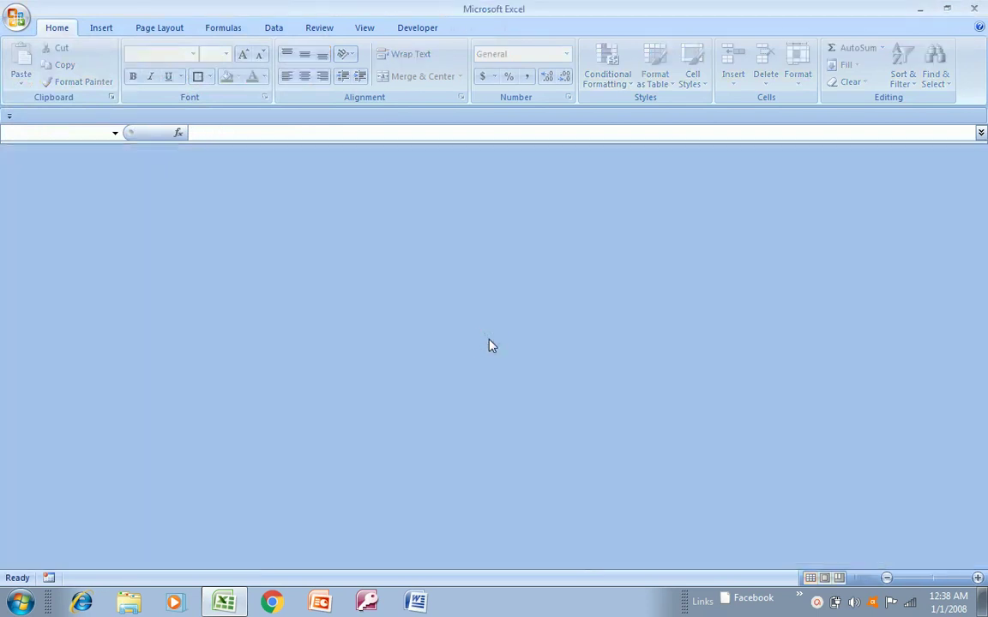
# - Reopen 'Learn MS-Excel in Hindi- Part I' from Recent Documents and move to cell C5
pyautogui.click(14, 19)
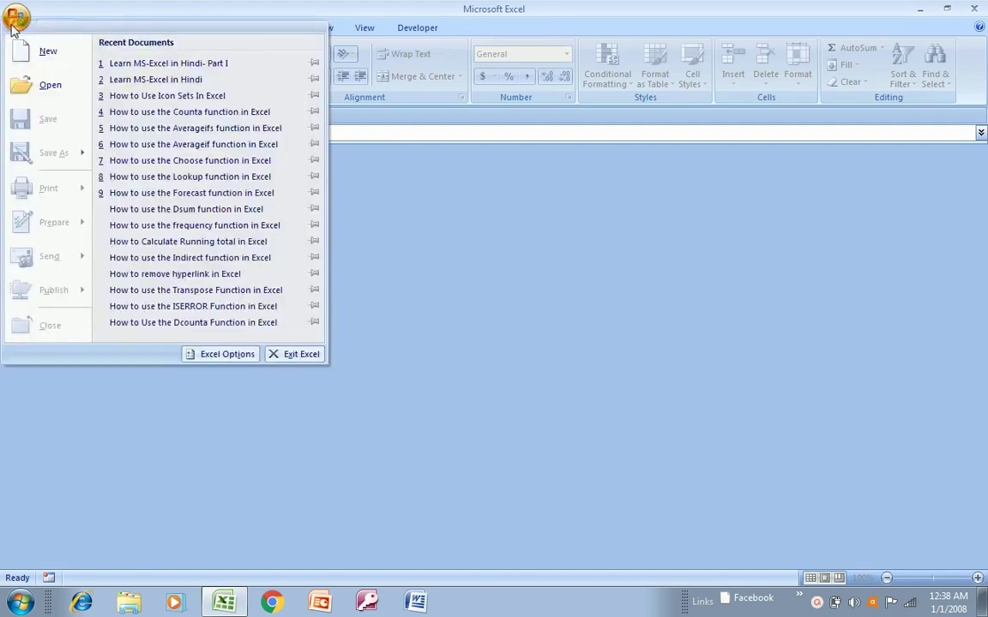
pyautogui.click(131, 64)
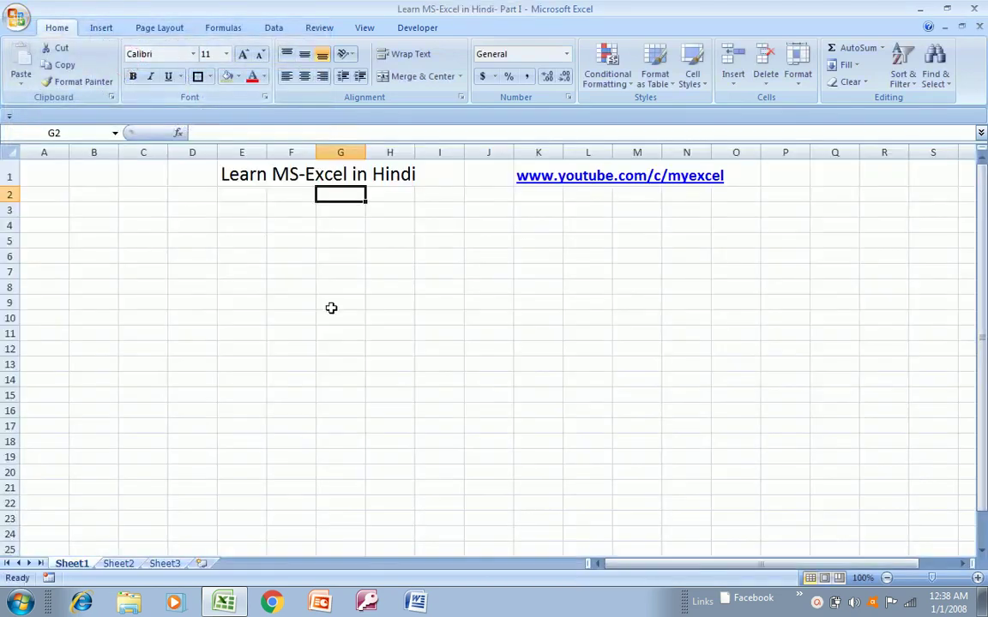
pyautogui.click(214, 241)
pyautogui.press('Up')
pyautogui.press('Up')
pyautogui.press('Up')
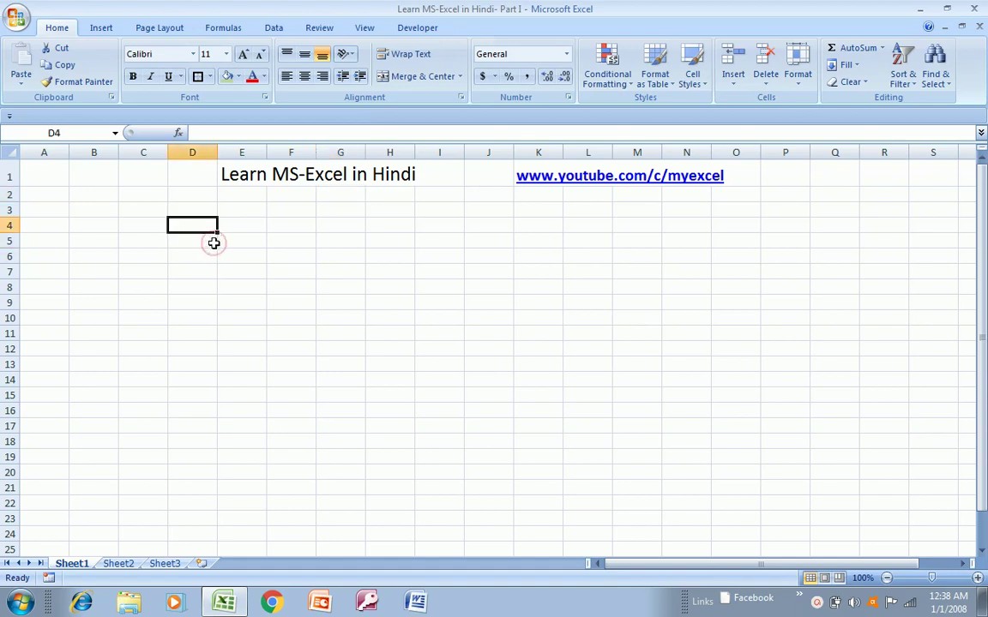
pyautogui.press('Left')
pyautogui.press('Left')
pyautogui.press('Left')
pyautogui.press('Right')
pyautogui.press('Right')
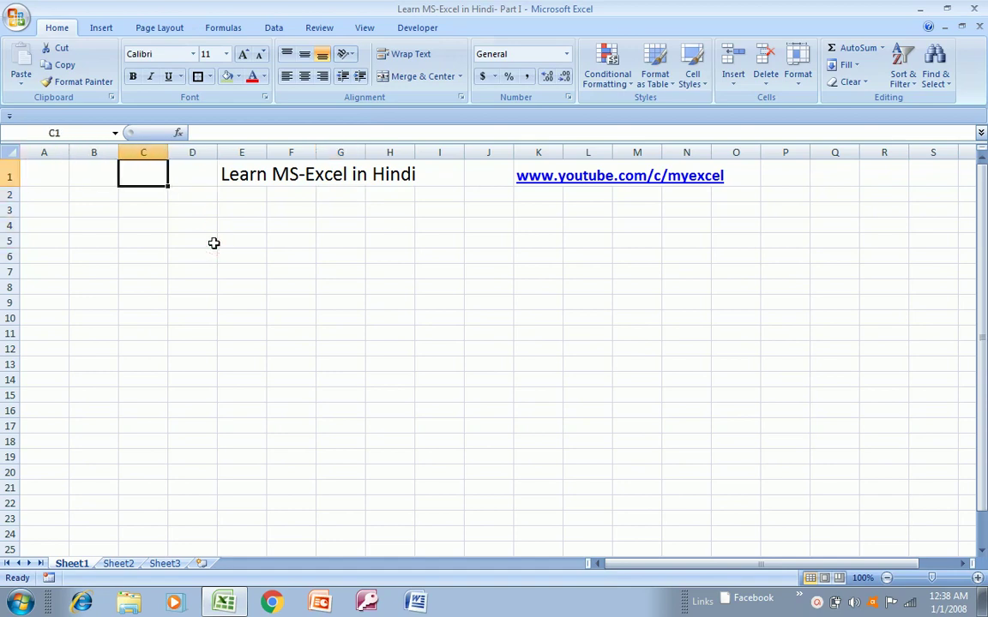
pyautogui.press('Down')
pyautogui.press('Left')
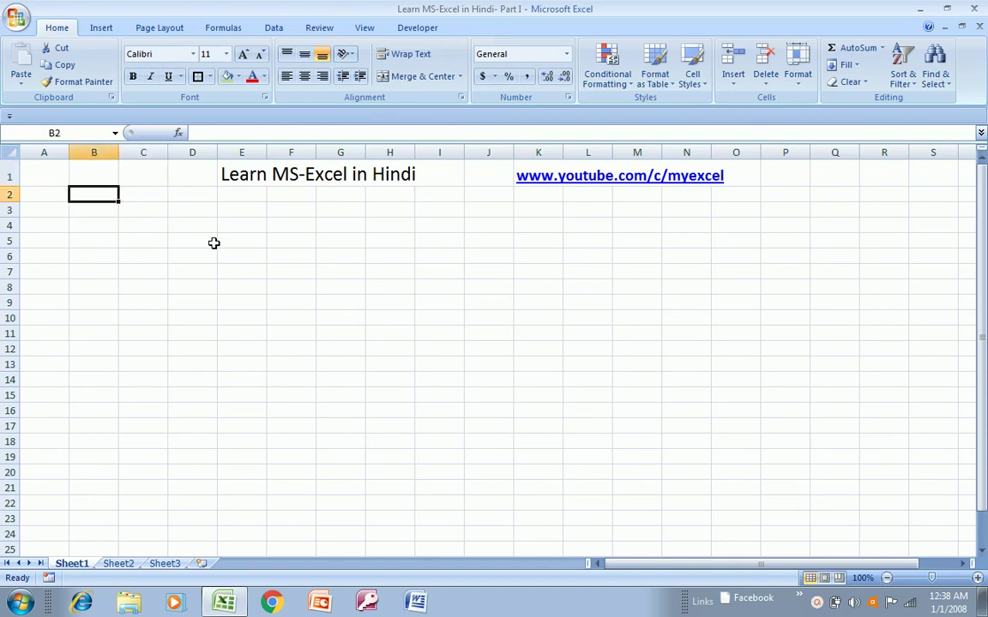
pyautogui.press('Right')
pyautogui.press('Left')
pyautogui.press('Left')
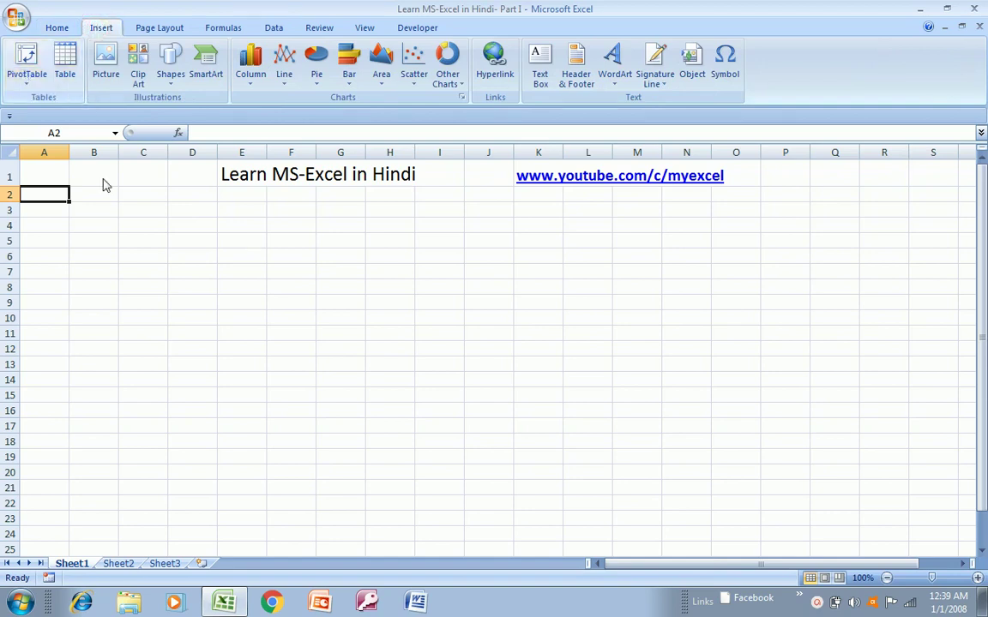
pyautogui.click(132, 240)
# - Enter the headings S.No., name of Student and Marks in A5:C5
pyautogui.press('Left')
pyautogui.press('Left')
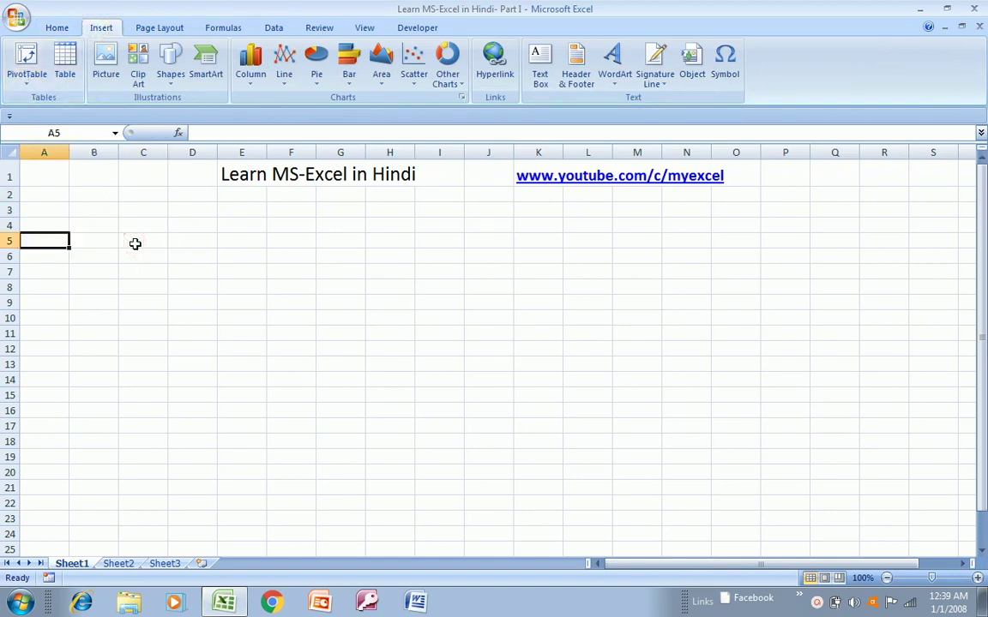
pyautogui.press('Right')
pyautogui.press('Left')
pyautogui.write('Nam')
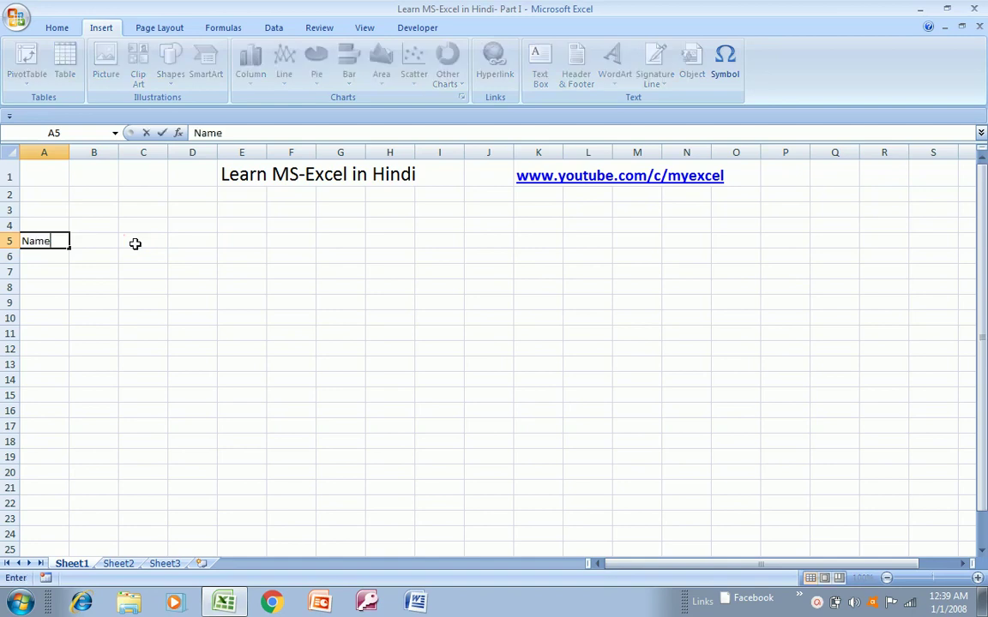
pyautogui.press('Escape')
pyautogui.write('S')
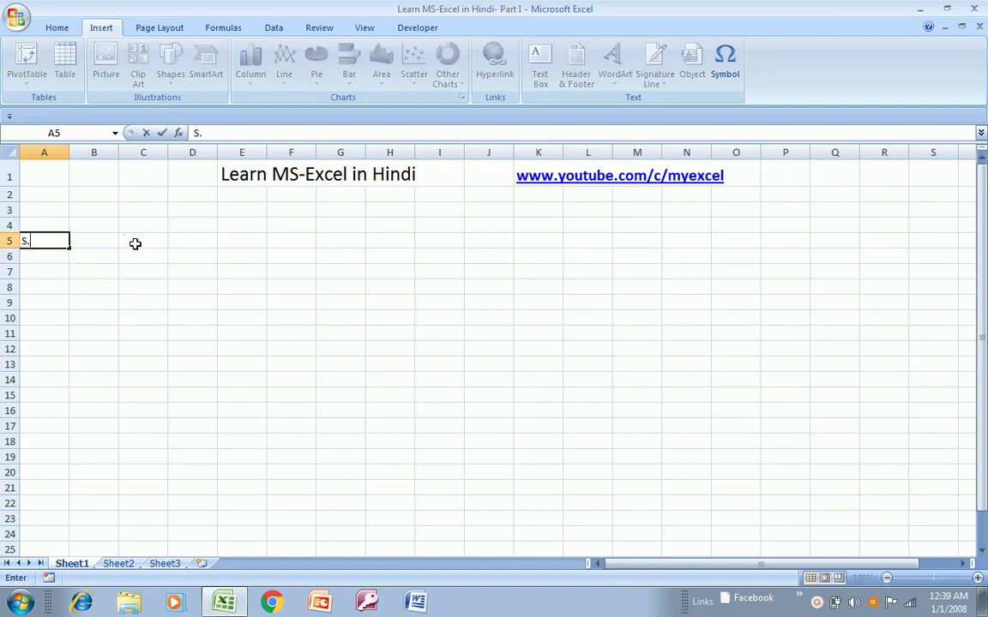
pyautogui.write('.No.')
pyautogui.press('Return')
pyautogui.press('Up')
pyautogui.press('Right')
pyautogui.write('name')
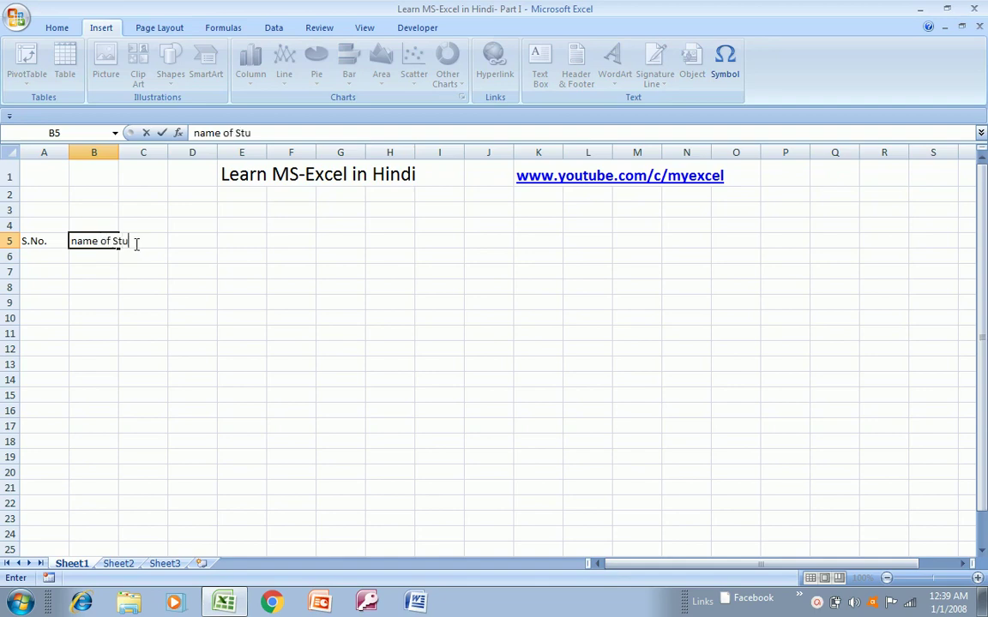
pyautogui.write(' of Student')
pyautogui.press('Right')
pyautogui.write('M')
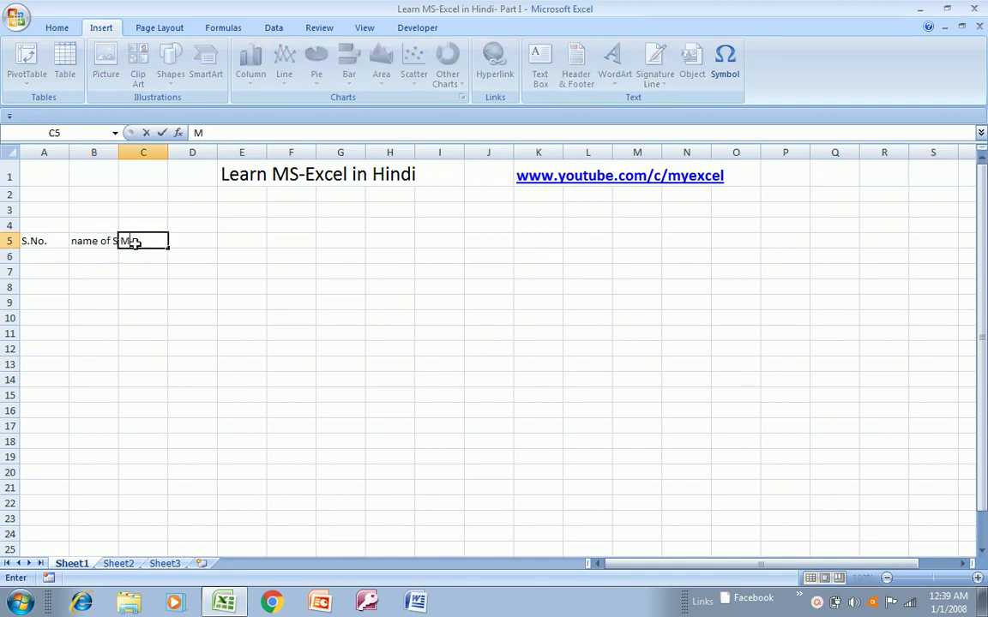
pyautogui.write('arks')
pyautogui.press('Return')
# - Correct the B5 heading to 'Name of Student' and autofit column B
pyautogui.press('Up')
pyautogui.press('Left')
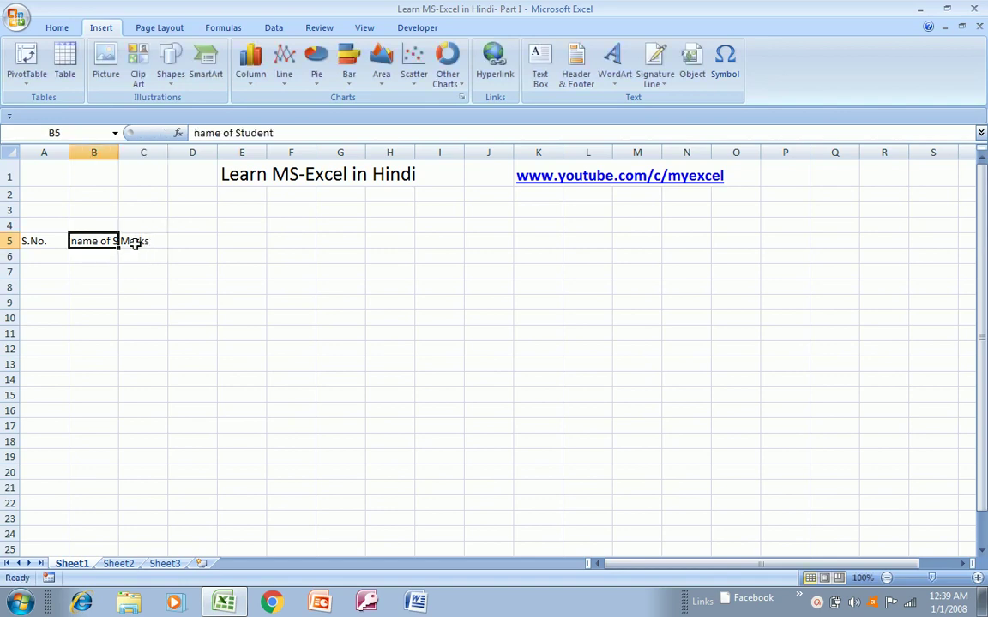
pyautogui.press('F2')
pyautogui.press('Home')
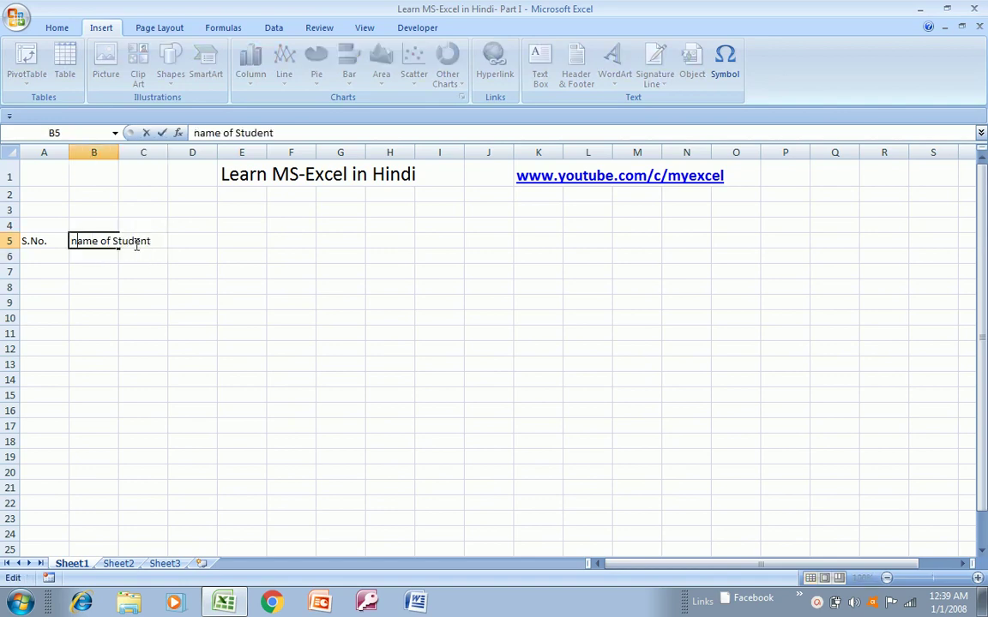
pyautogui.write('N')
pyautogui.press('Return')
pyautogui.press('Up')
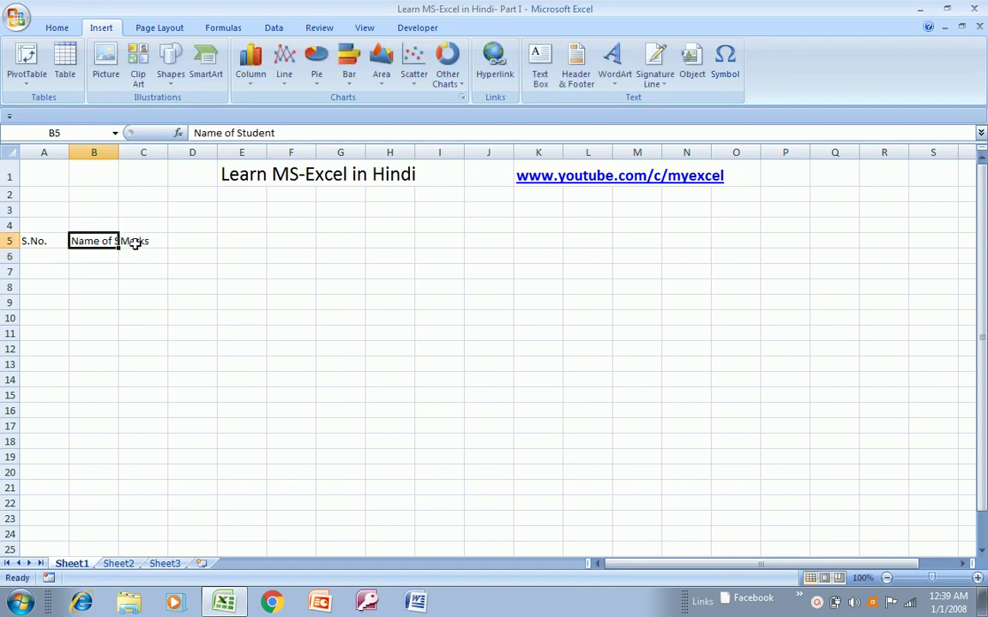
pyautogui.doubleClick(119, 152)
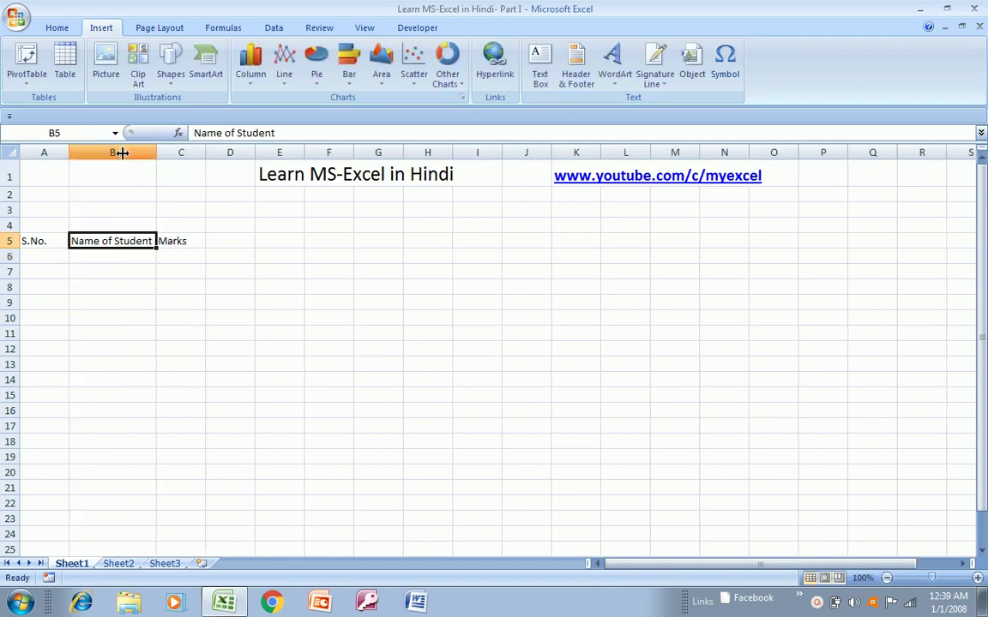
# - Fill serial numbers 1 to 16 down column A to row 21
pyautogui.click(48, 258)
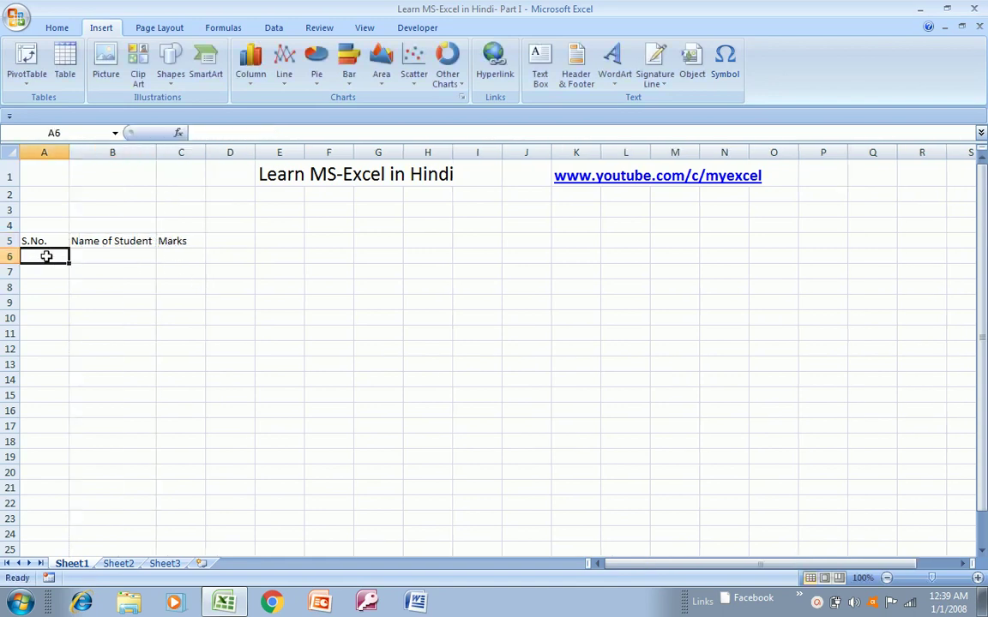
pyautogui.write('1')
pyautogui.press('Return')
pyautogui.write('2')
pyautogui.press('Return')
pyautogui.click(46, 256)
pyautogui.hotkey('shift', 'Down')
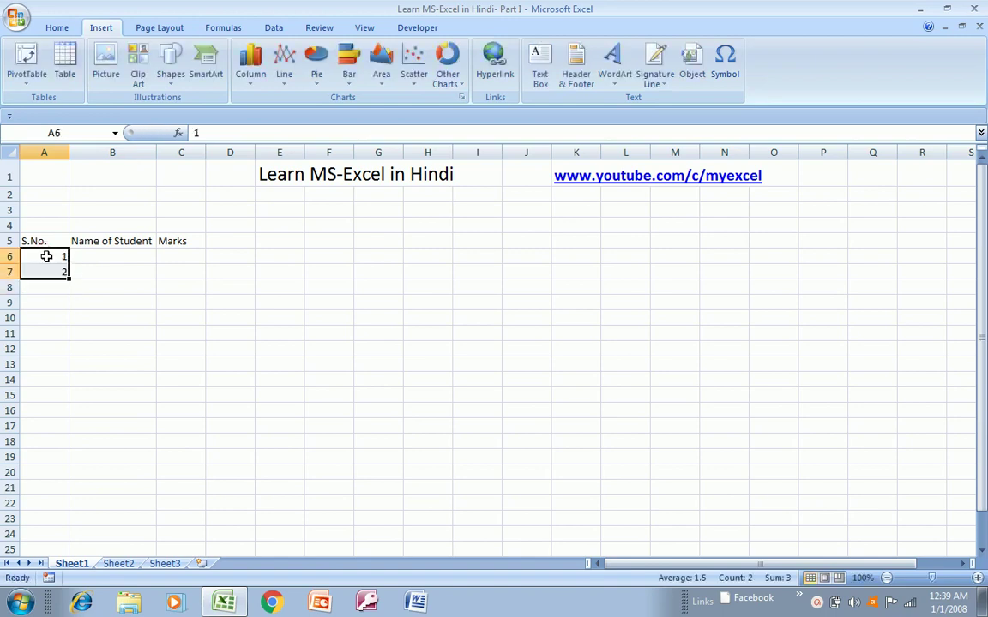
pyautogui.moveTo(68, 279); pyautogui.dragTo(54, 490)
# - Enter the student names Manish, Ravi and Mukesh in B6:B8
pyautogui.click(109, 267)
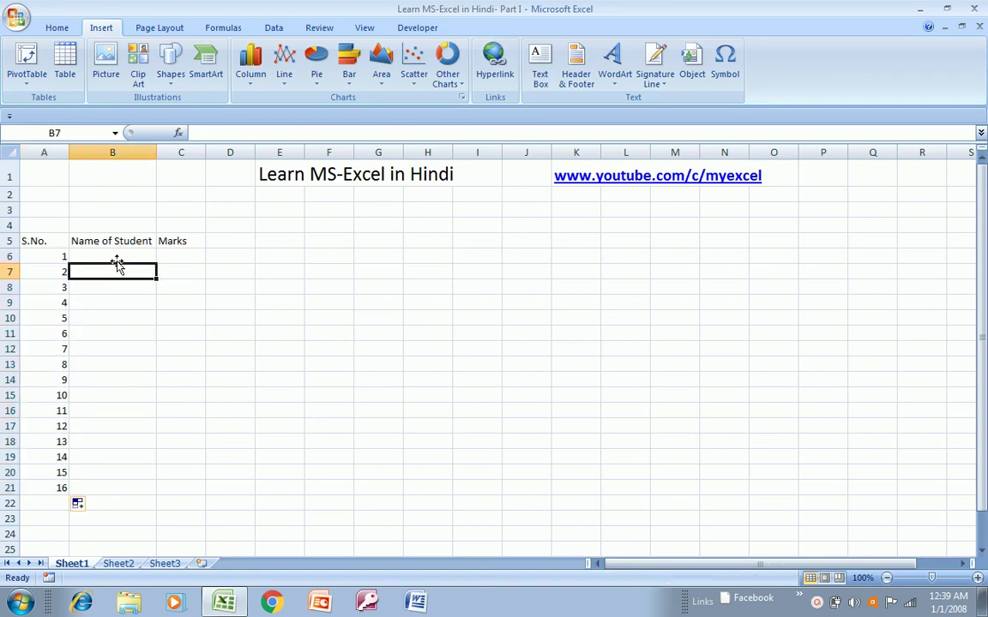
pyautogui.click(117, 258)
pyautogui.write('Manish')
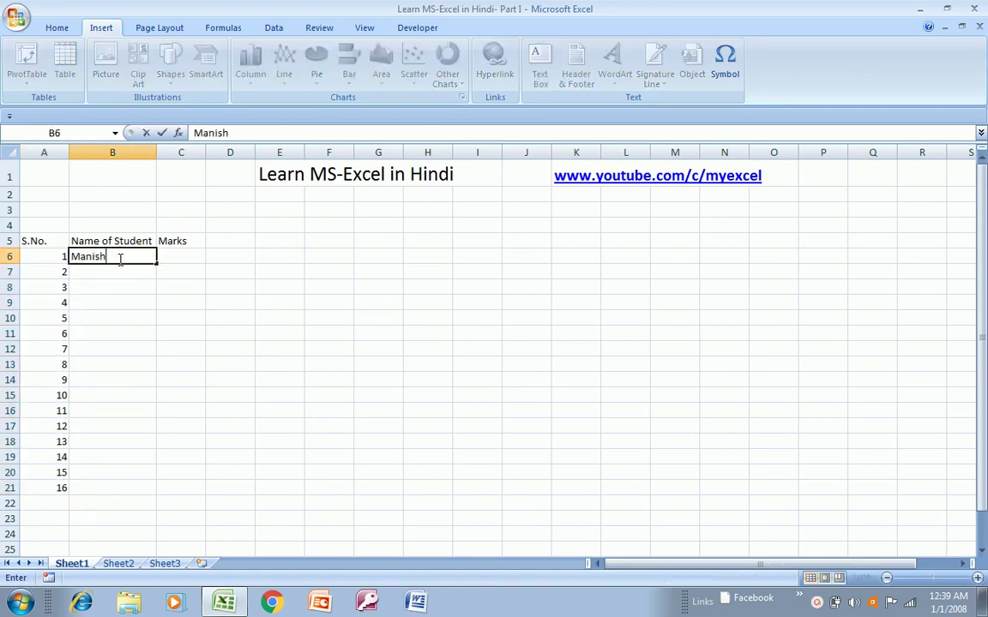
pyautogui.press('Return')
pyautogui.write('Ravi')
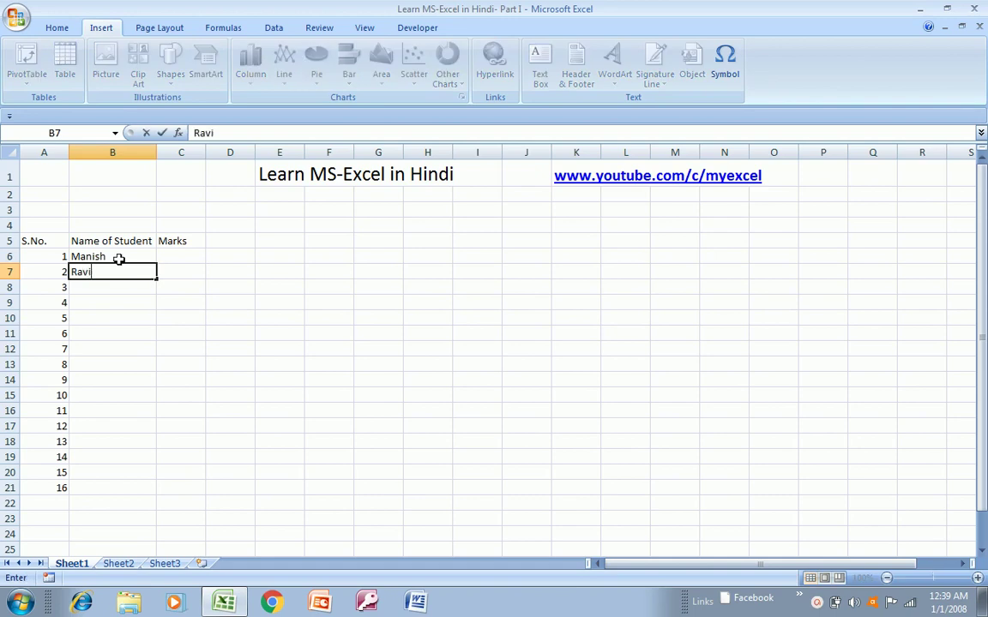
pyautogui.press('Return')
pyautogui.write('Mukesh')
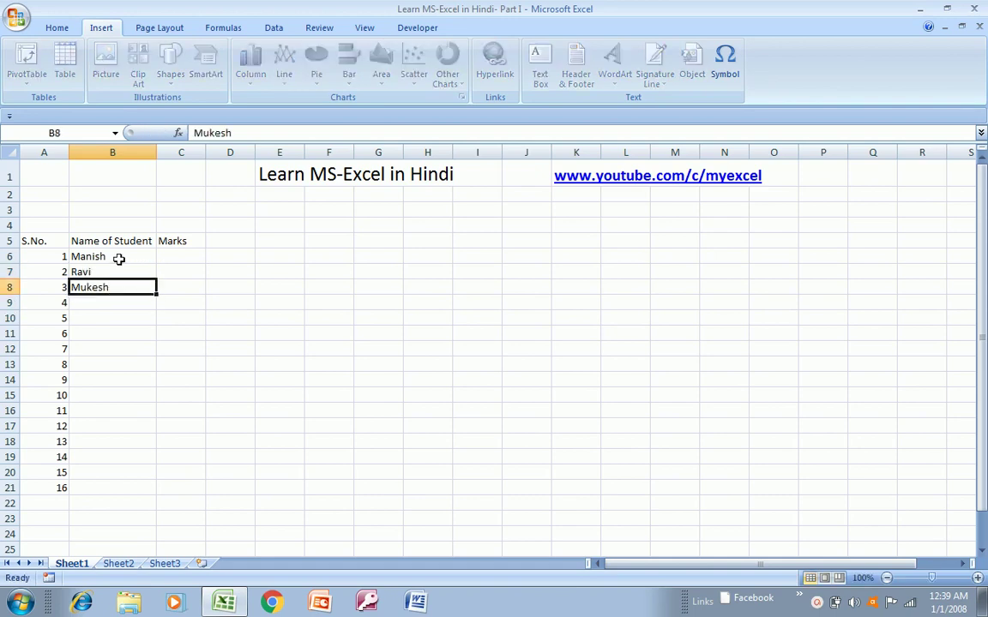
# - Copy the three names from B6:B8 into B9:B11
pyautogui.click(119, 259)
pyautogui.hotkey('shift', 'Down')
pyautogui.hotkey('shift', 'Down')
pyautogui.hotkey('ctrl', 'c')
pyautogui.press('Down')
pyautogui.press('Down')
pyautogui.press('Down')
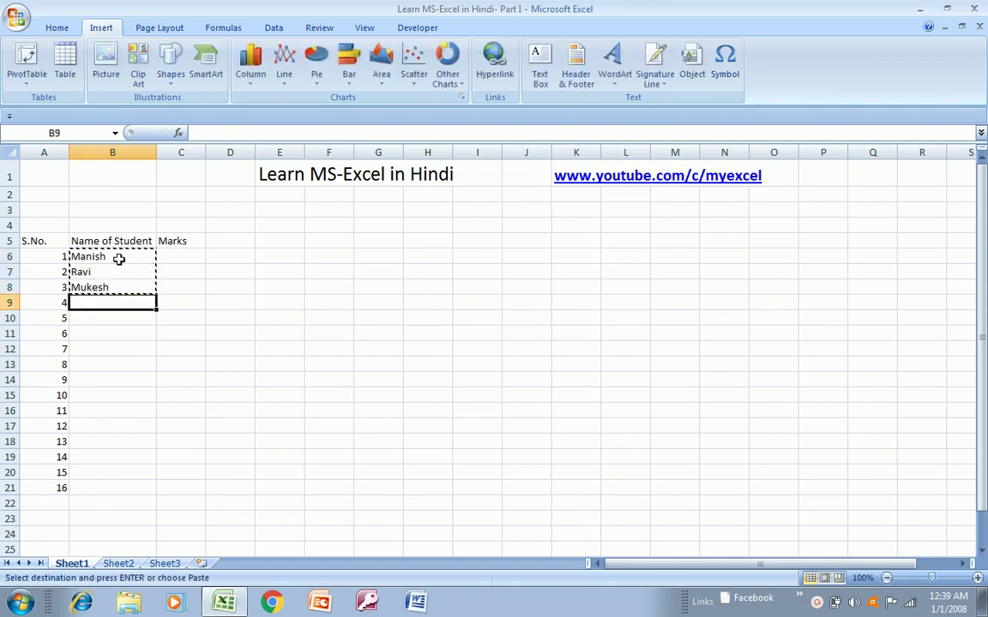
pyautogui.hotkey('shift', 'Down')
pyautogui.hotkey('shift', 'Down')
pyautogui.hotkey('shift', 'Down')
pyautogui.hotkey('shift', 'Down')
pyautogui.hotkey('shift', 'Down')
pyautogui.hotkey('shift', 'Down')
pyautogui.hotkey('shift', 'Down')
pyautogui.hotkey('shift', 'Down')
pyautogui.hotkey('shift', 'Down')
pyautogui.hotkey('shift', 'Down')
pyautogui.hotkey('shift', 'Down')
pyautogui.hotkey('shift', 'Down')
pyautogui.hotkey('ctrl', 'v')
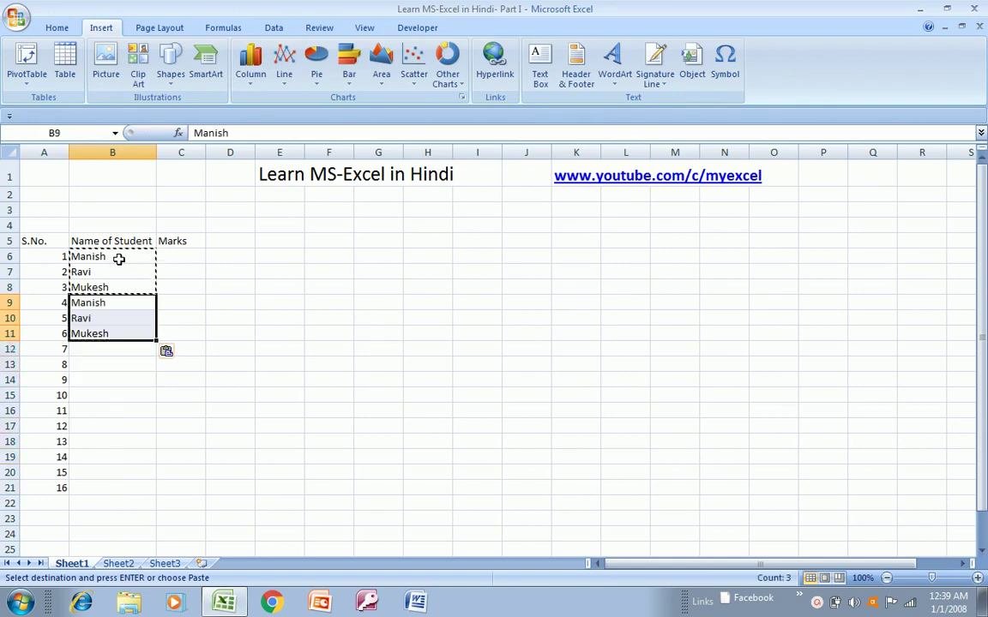
pyautogui.press('Down')
pyautogui.press('Down')
pyautogui.press('Up')
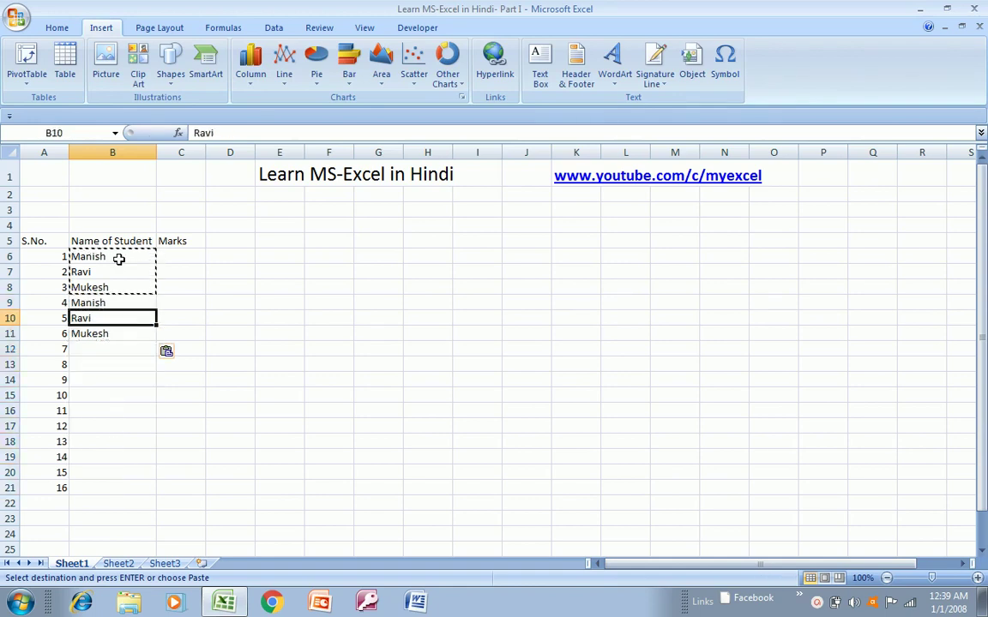
# - Copy Mukesh from B11 into every cell down to B21
pyautogui.press('Down')
pyautogui.hotkey('ctrl', 'c')
pyautogui.hotkey('shift', 'Down')
pyautogui.hotkey('shift', 'Down')
pyautogui.hotkey('shift', 'Down')
pyautogui.hotkey('shift', 'Down')
pyautogui.hotkey('shift', 'Down')
pyautogui.hotkey('shift', 'Down')
pyautogui.hotkey('shift', 'Down')
pyautogui.hotkey('shift', 'Down')
pyautogui.hotkey('shift', 'Down')
pyautogui.hotkey('shift', 'Down')
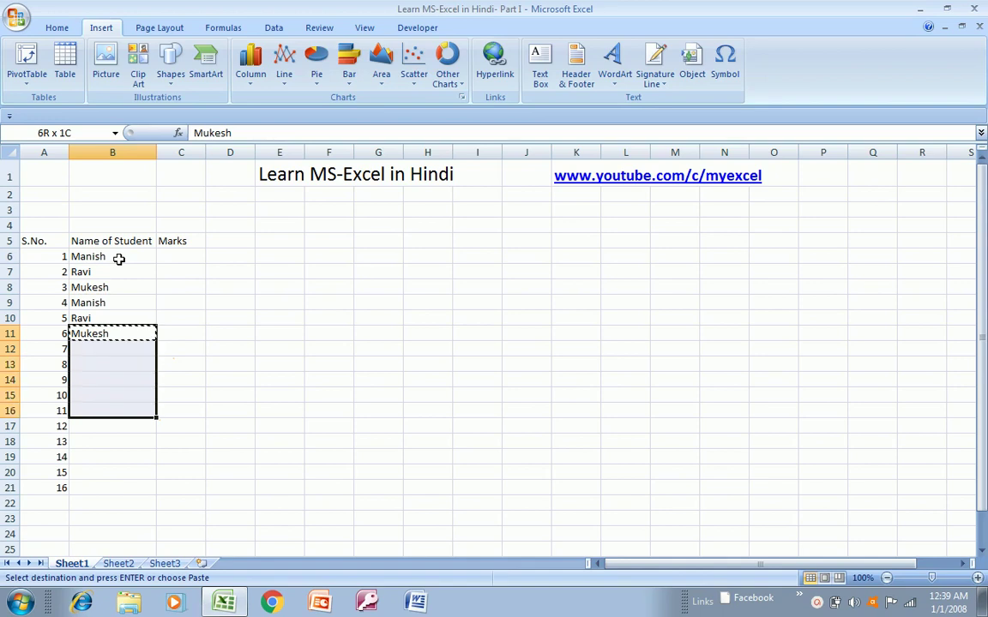
pyautogui.hotkey('ctrl', 'v')
pyautogui.press('Up')
pyautogui.press('Up')
pyautogui.press('Up')
pyautogui.press('Up')
pyautogui.press('Up')
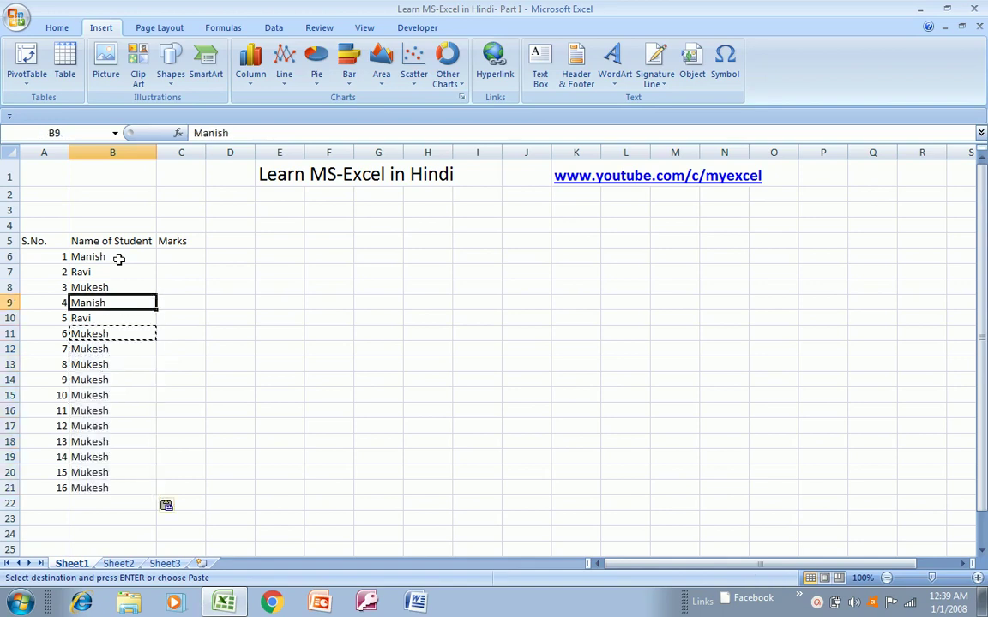
pyautogui.press('Right')
# - Fill the Marks column C6:C21 with 20 to 170 in steps of 10
pyautogui.write('20')
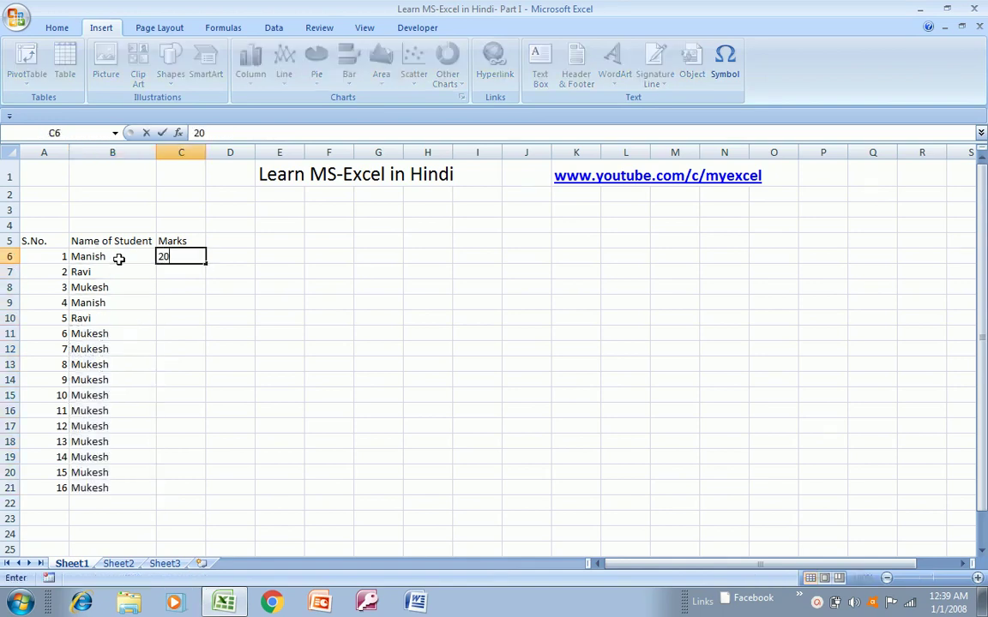
pyautogui.press('Return')
pyautogui.write('30')
pyautogui.press('Return')
pyautogui.press('Up')
pyautogui.press('Up')
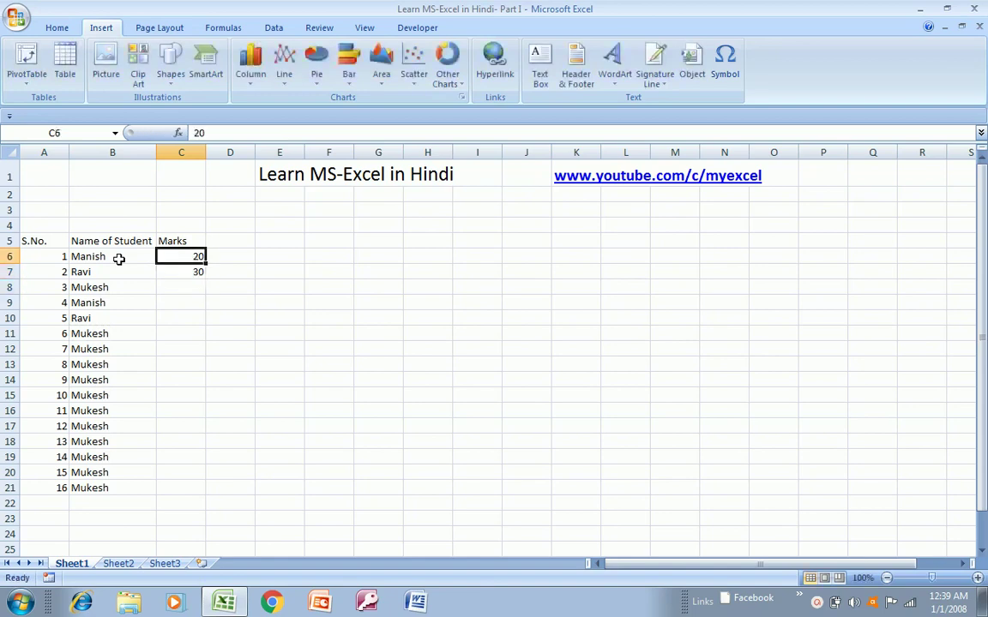
pyautogui.hotkey('shift', 'Down')
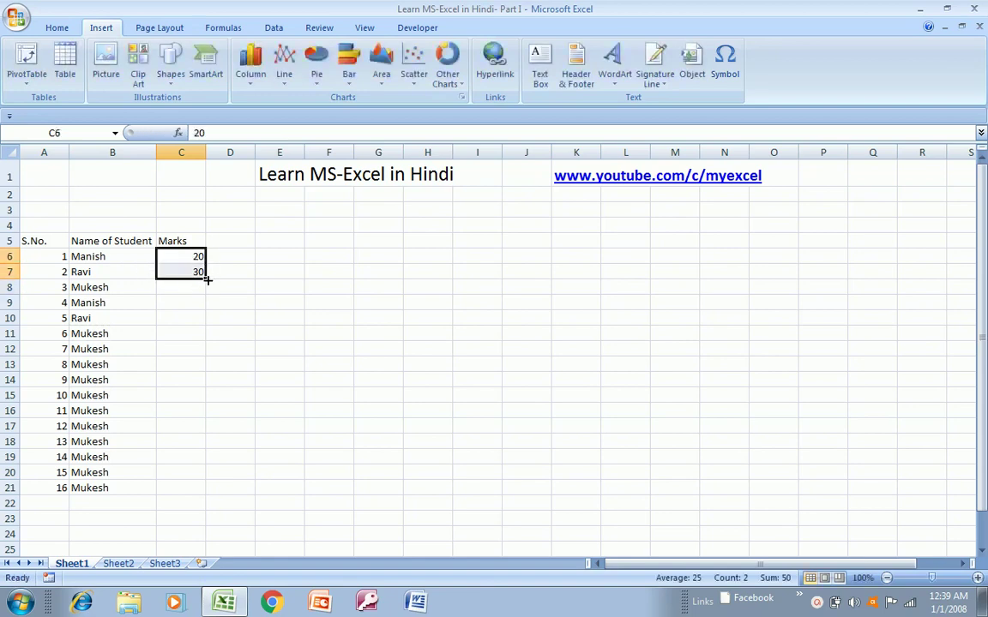
pyautogui.moveTo(207, 280); pyautogui.dragTo(176, 490)
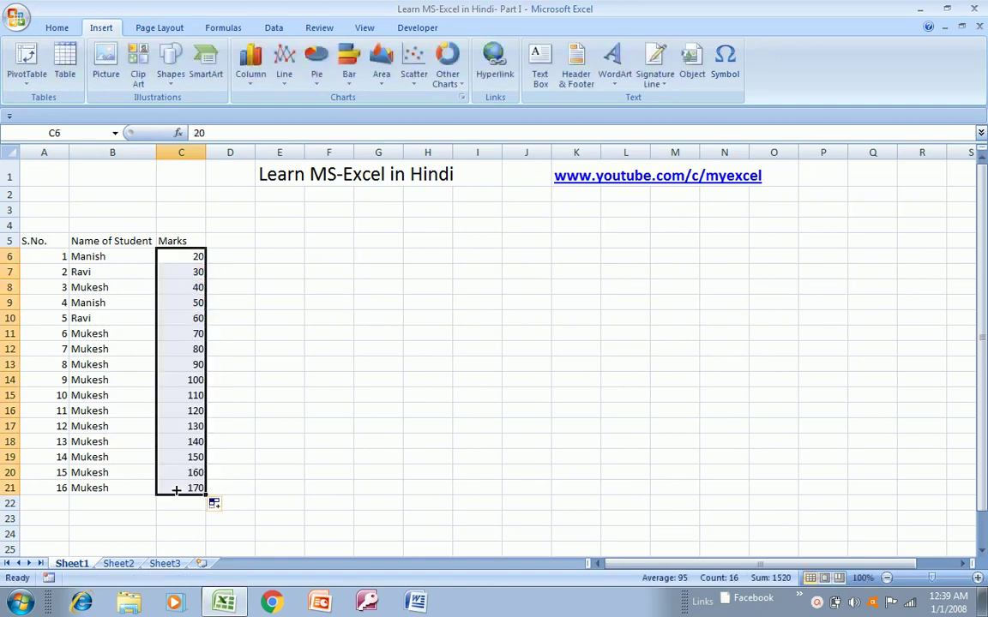
# - Select the table A5:C21 and centre-align its contents
pyautogui.click(139, 243)
pyautogui.press('Left')
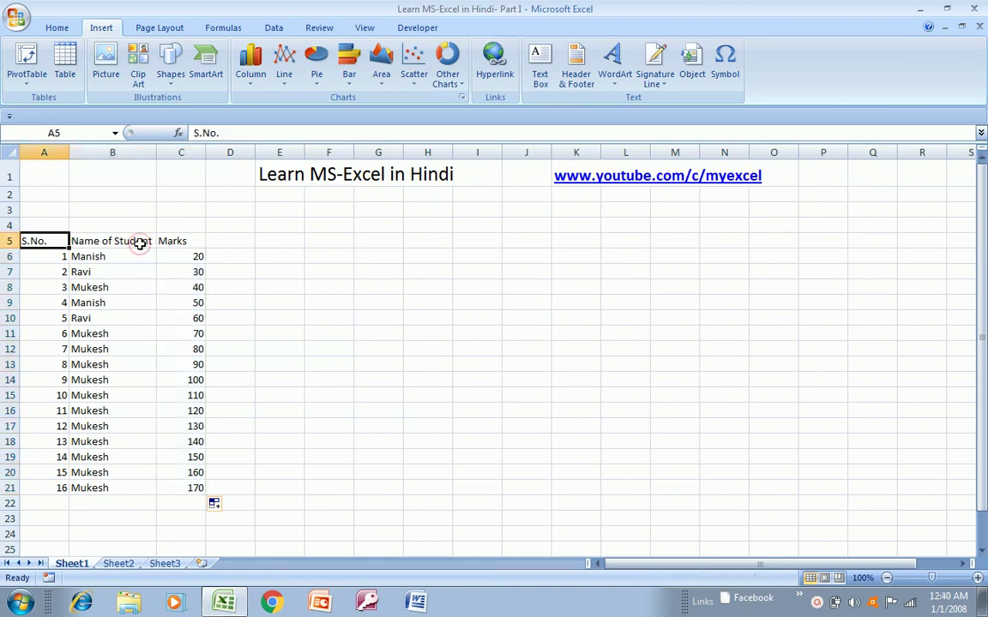
pyautogui.hotkey('ctrl', 'shift', 'Right')
pyautogui.hotkey('ctrl', 'shift', 'Down')
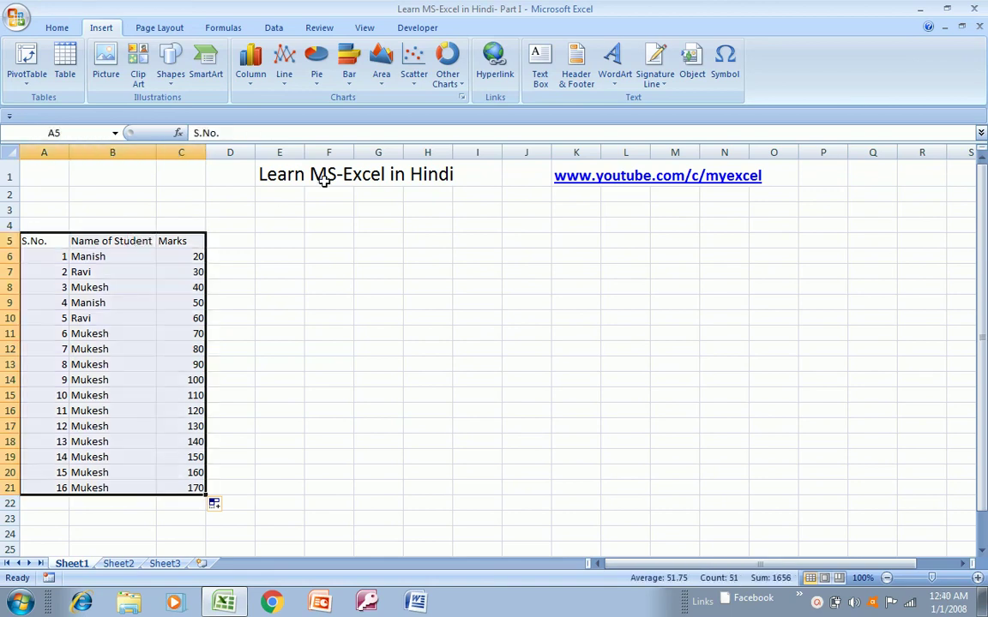
pyautogui.click(55, 28)
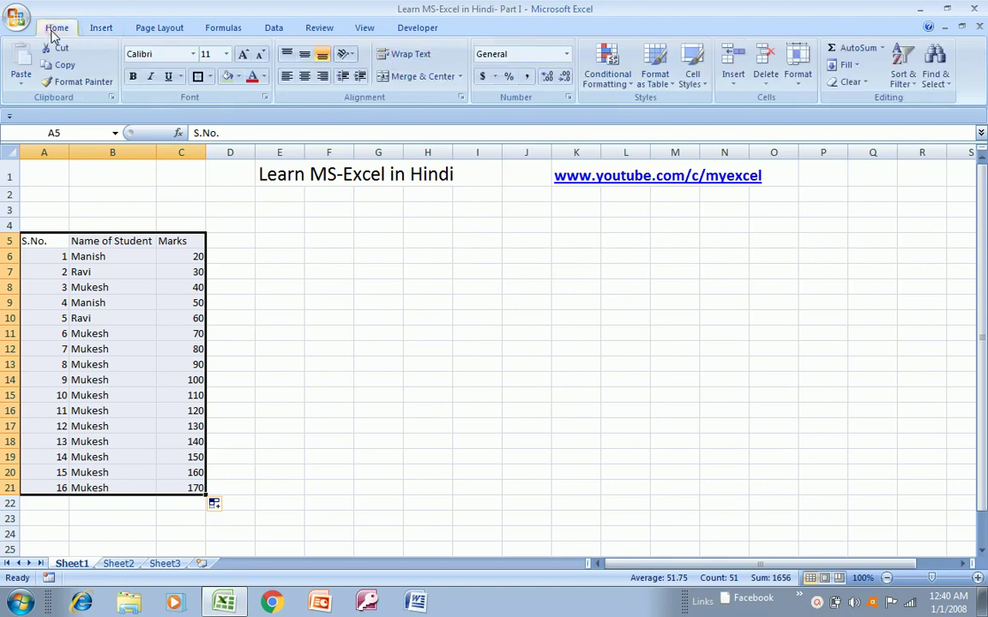
pyautogui.click(304, 76)
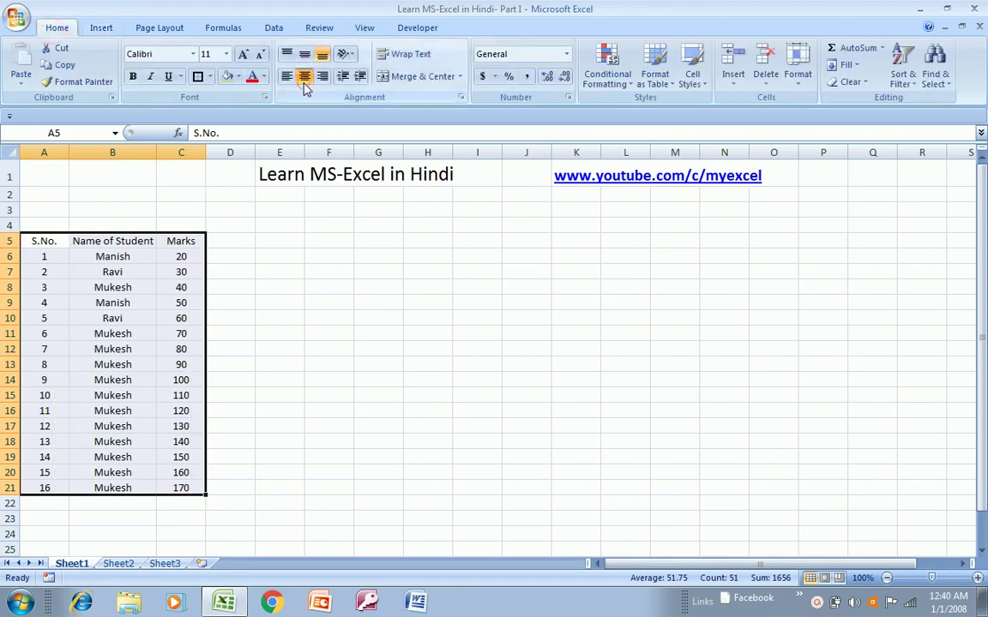
pyautogui.click(100, 29)
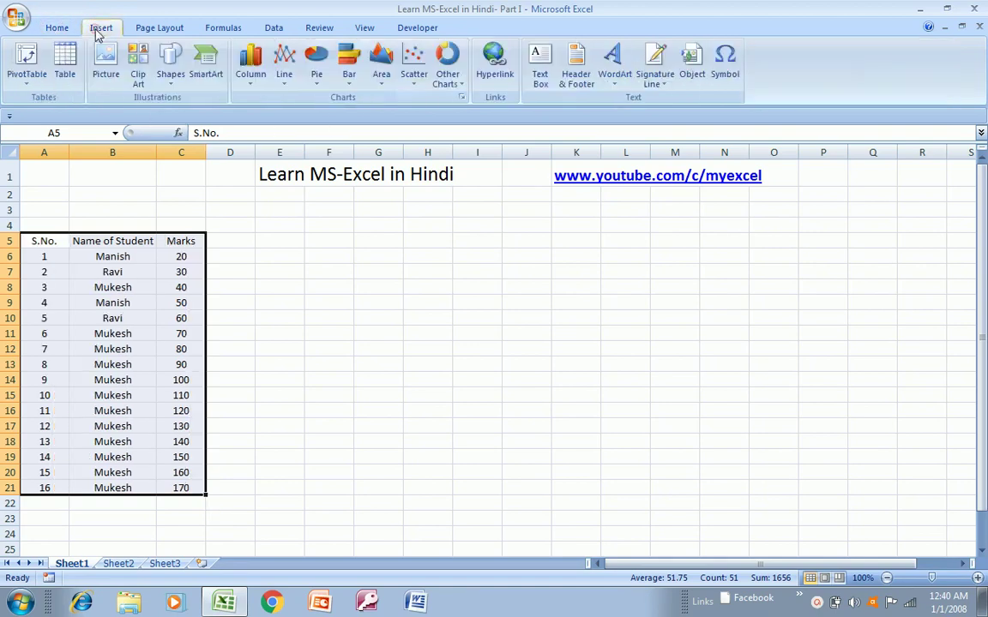
# - Insert a PivotTable on a new sheet with Name of Student rows and Sum of Marks values
pyautogui.click(38, 79)
pyautogui.click(43, 101)
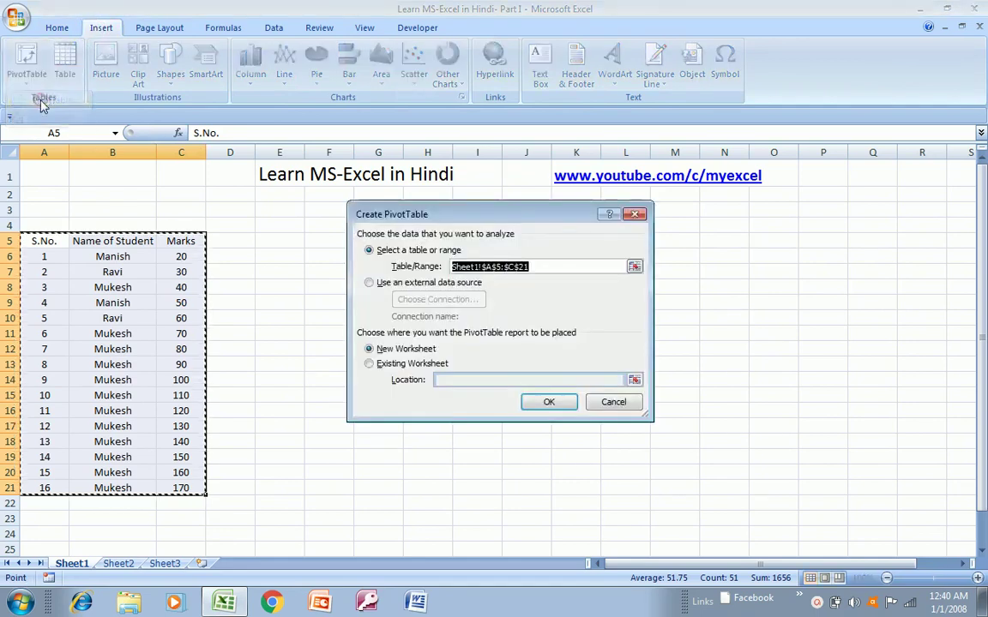
pyautogui.click(550, 406)
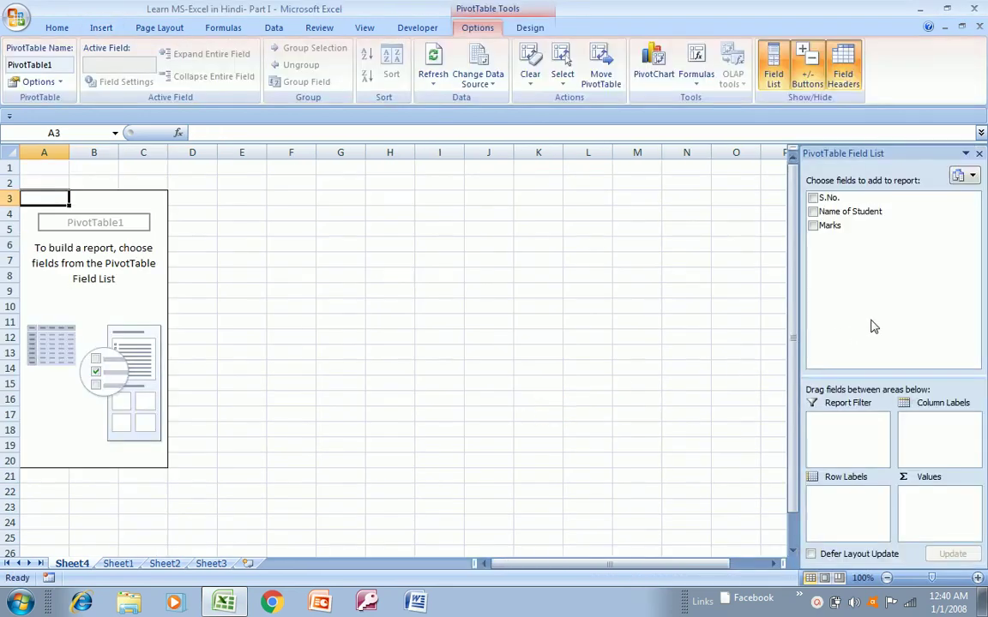
pyautogui.click(814, 212)
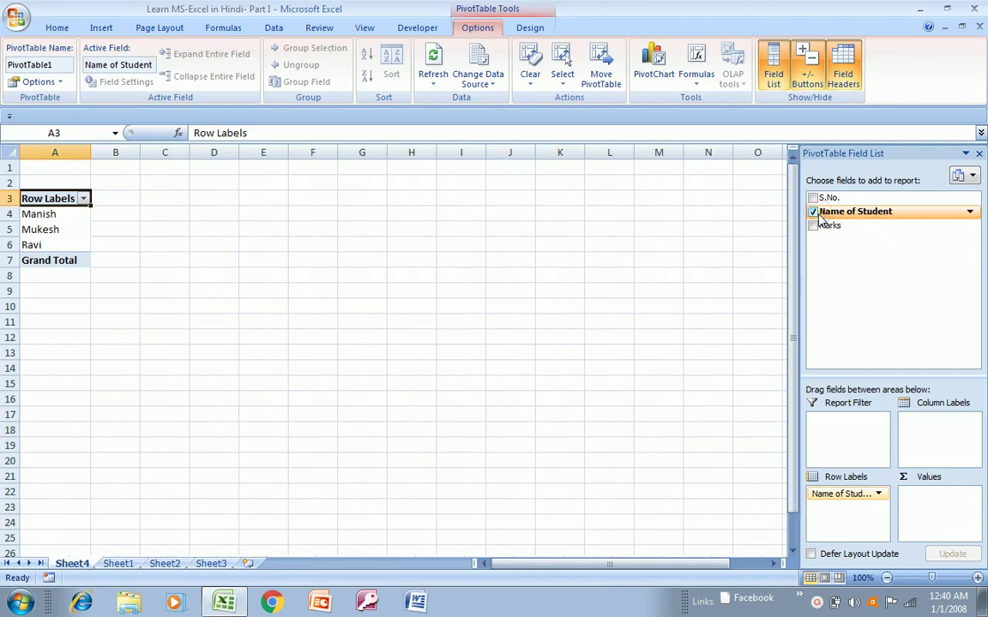
pyautogui.click(815, 226)
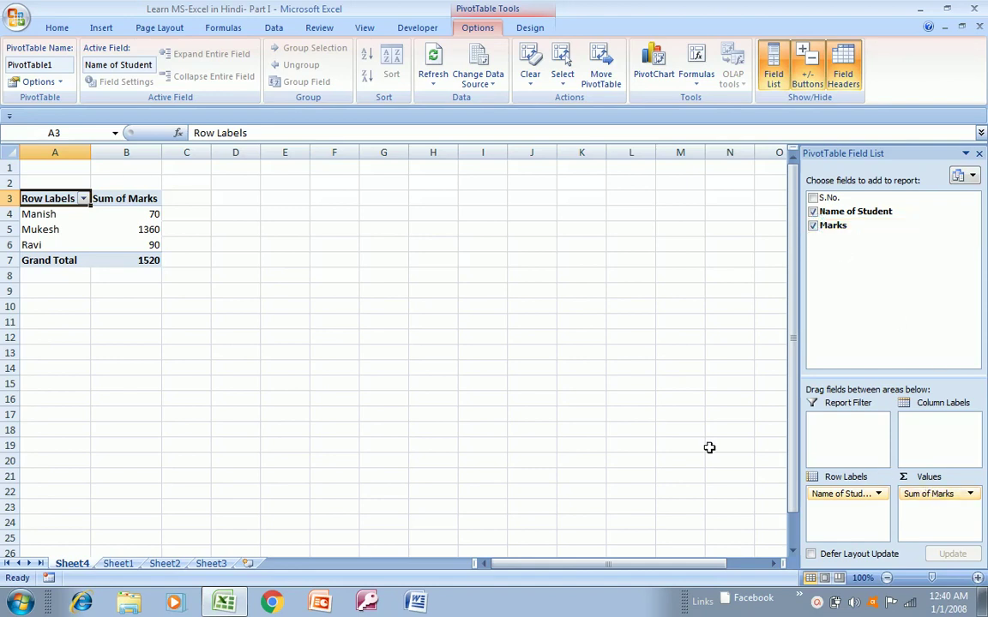
# - Compare Sheet1 data with the Sheet4 PivotTable, inspecting the Sum of Marks field and Marks filter
pyautogui.click(120, 563)
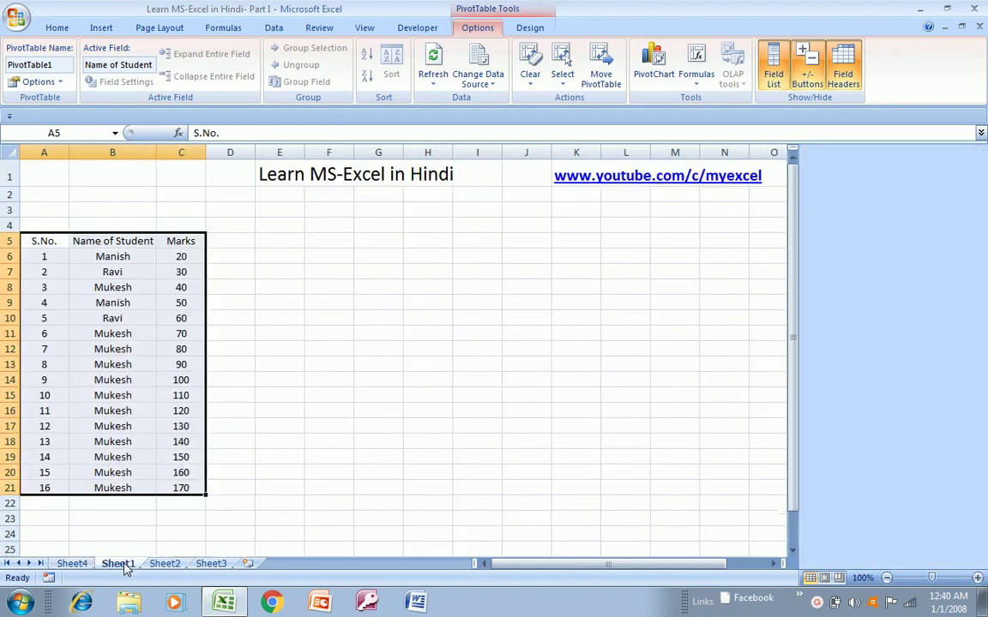
pyautogui.click(79, 563)
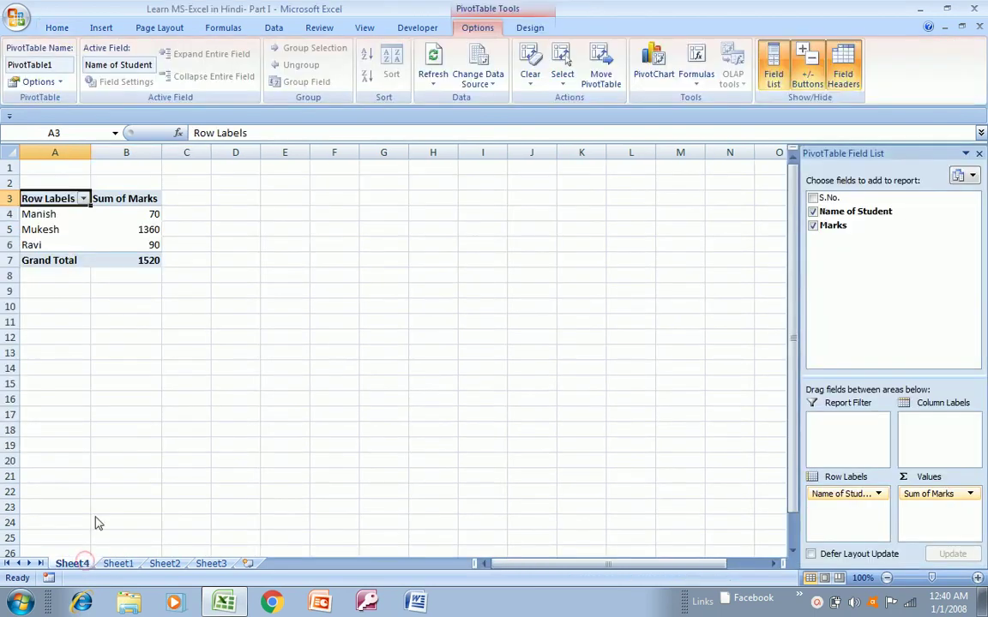
pyautogui.click(118, 564)
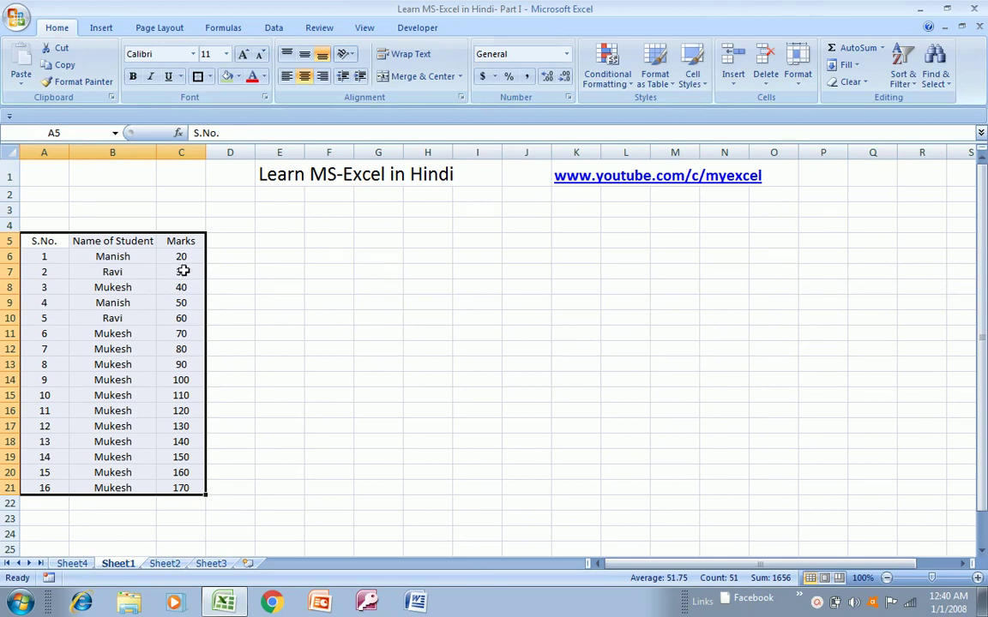
pyautogui.click(74, 566)
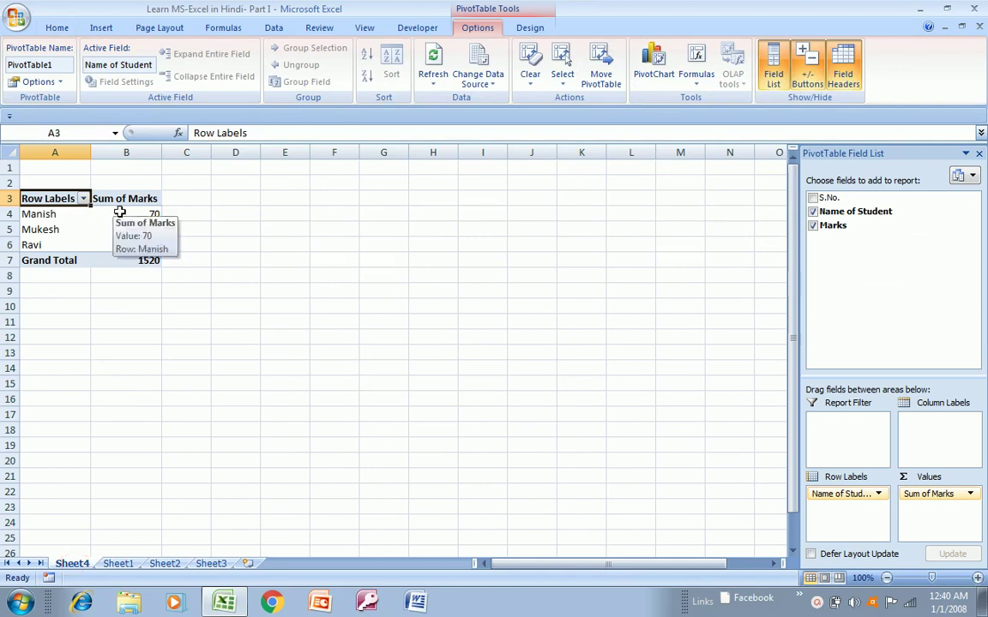
pyautogui.click(939, 495)
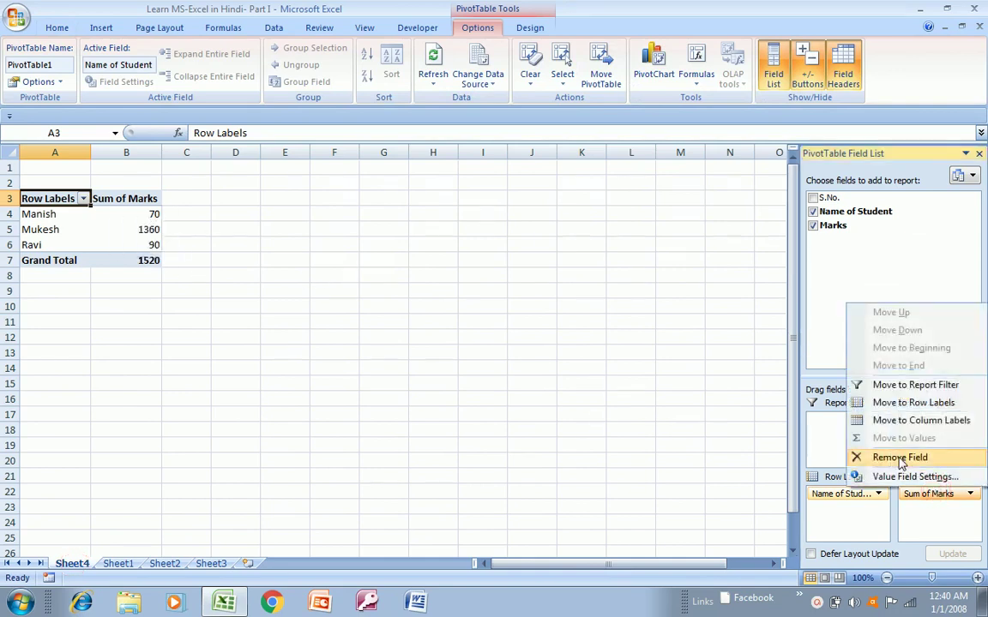
pyautogui.click(686, 342)
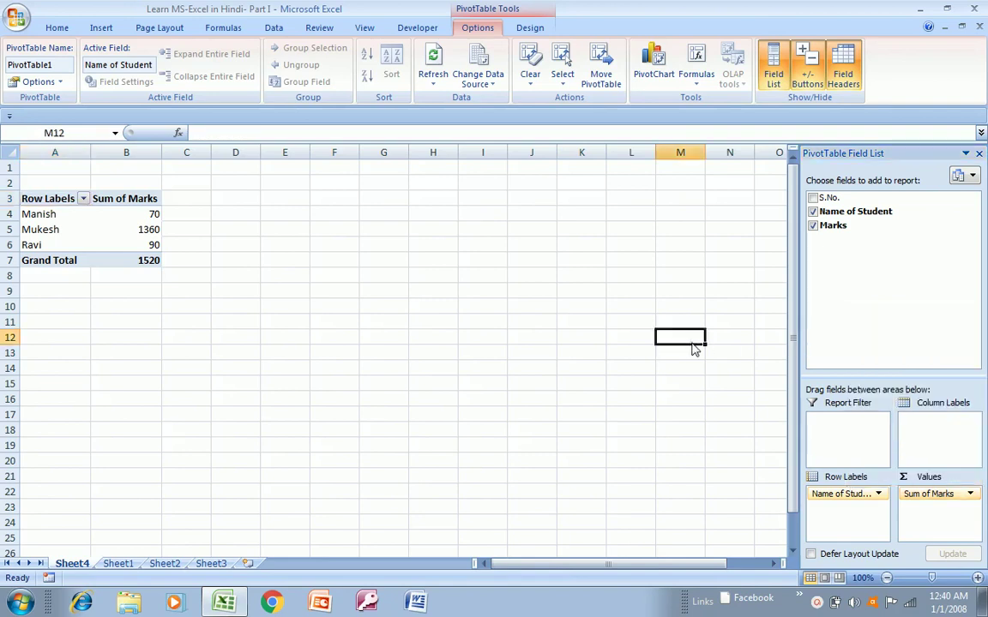
pyautogui.click(146, 213)
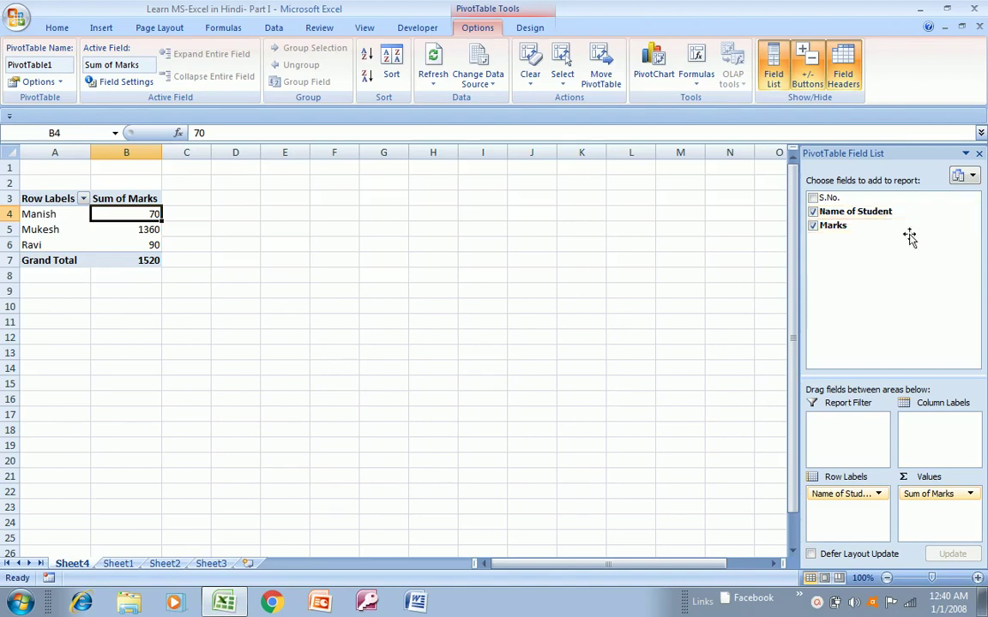
pyautogui.click(970, 227)
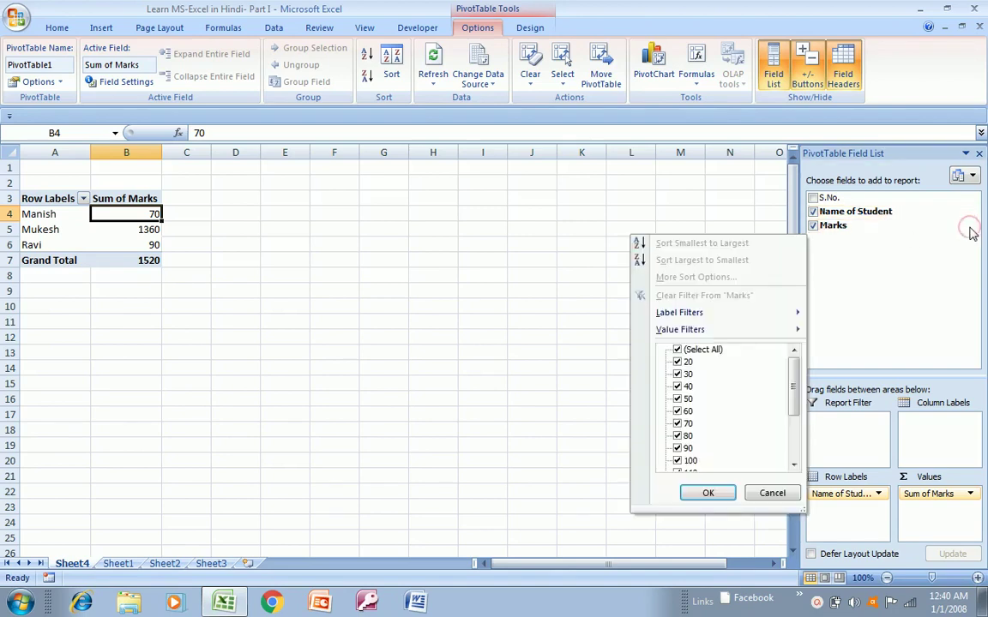
pyautogui.press('Escape')
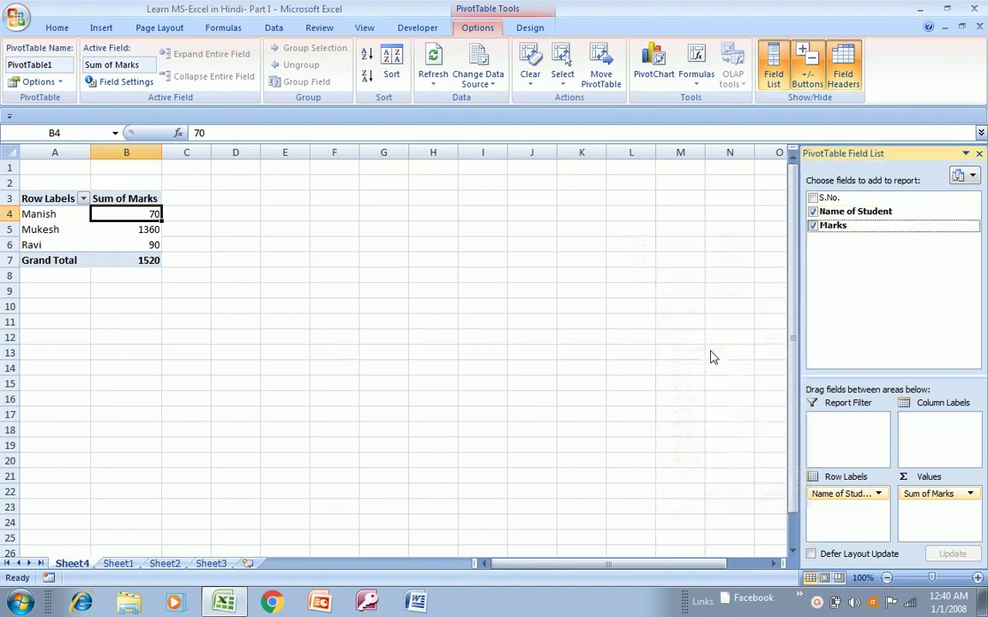
# - Switch the Marks summary to Count, undo back to Sum, and return to Sheet1
pyautogui.click(956, 495)
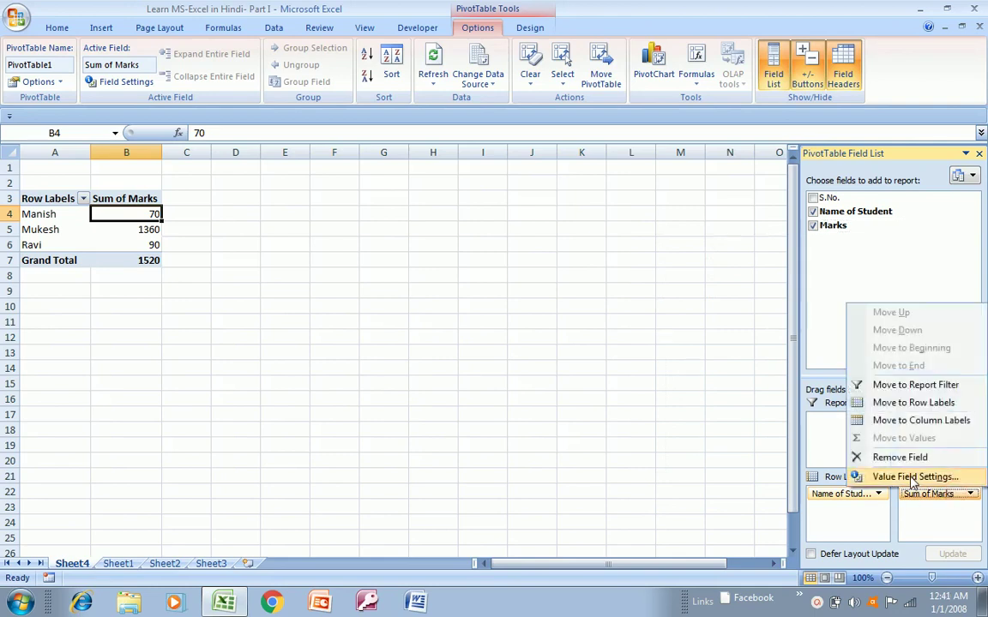
pyautogui.click(913, 477)
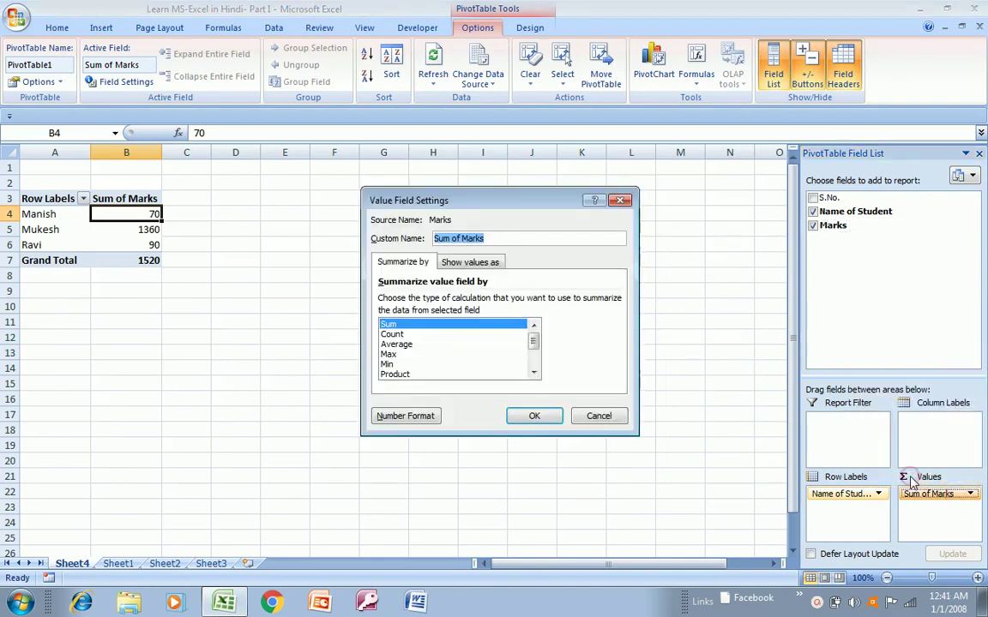
pyautogui.click(392, 335)
pyautogui.click(532, 416)
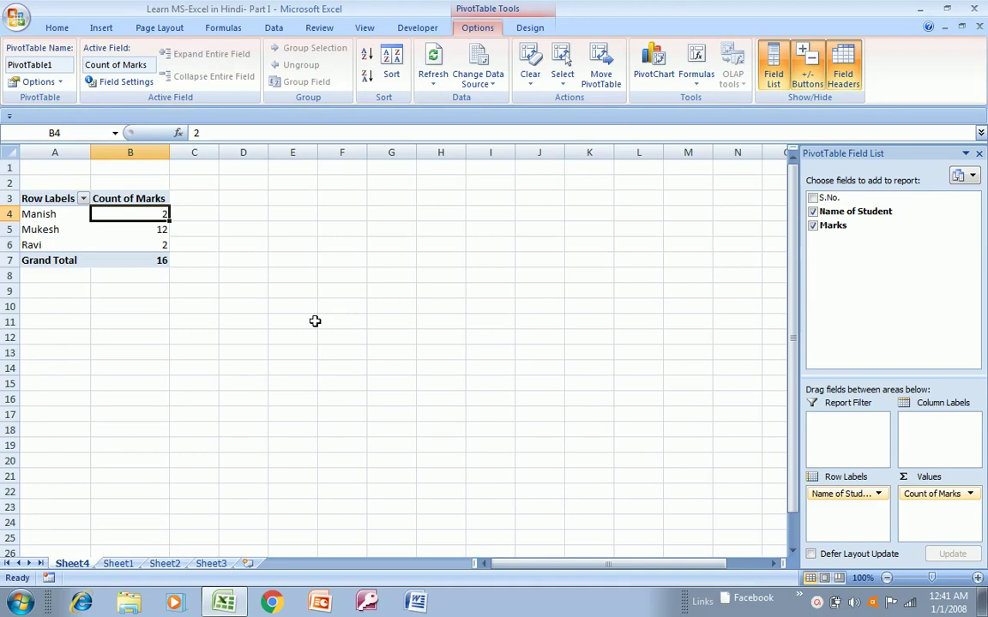
pyautogui.hotkey('ctrl', 'z')
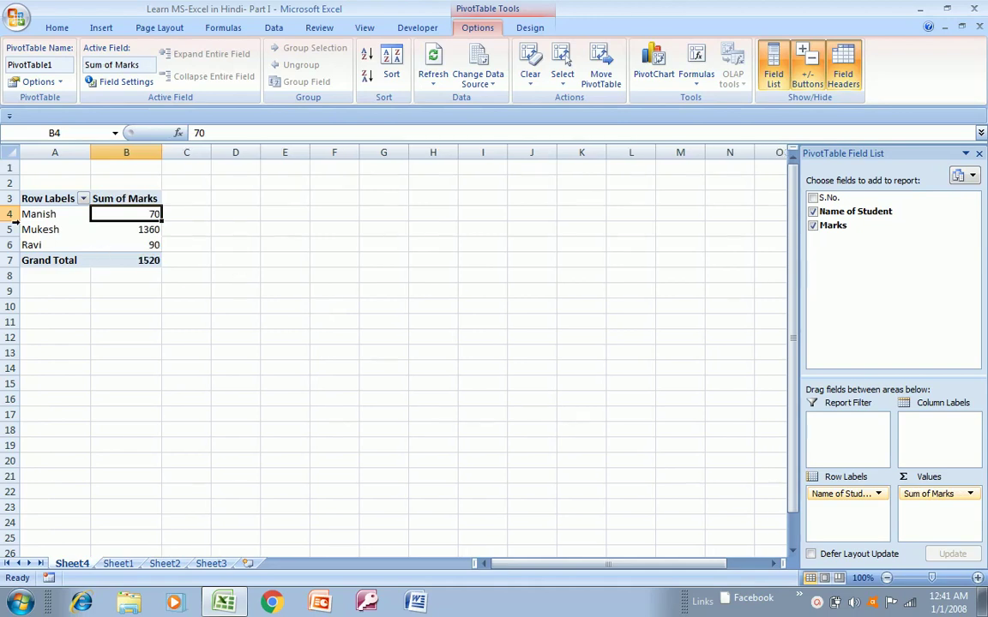
pyautogui.click(118, 564)
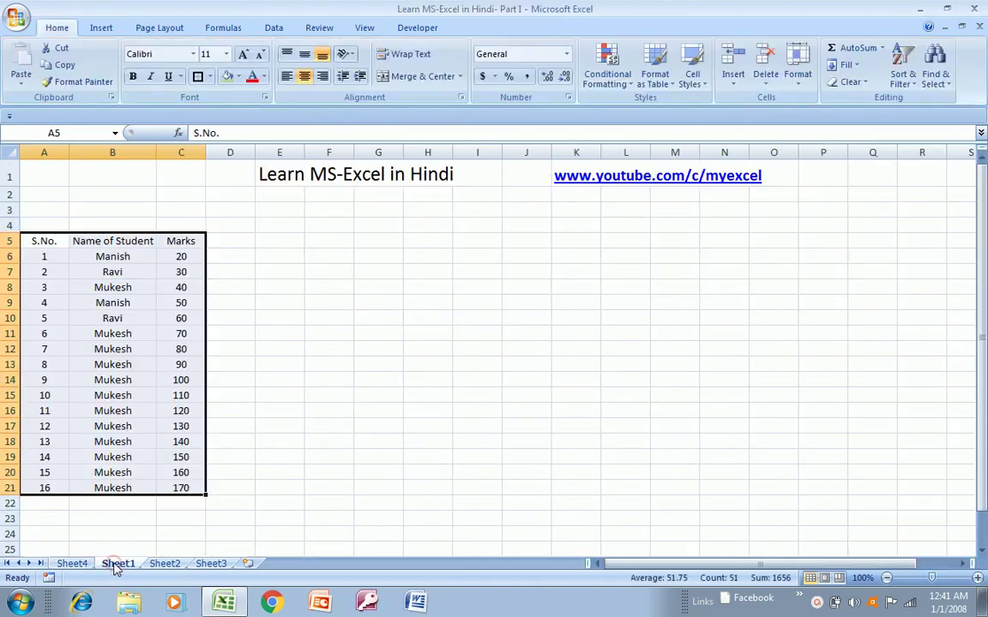
# - Select the Marks values and turn on header filters with Ctrl+Shift+L
pyautogui.click(182, 347)
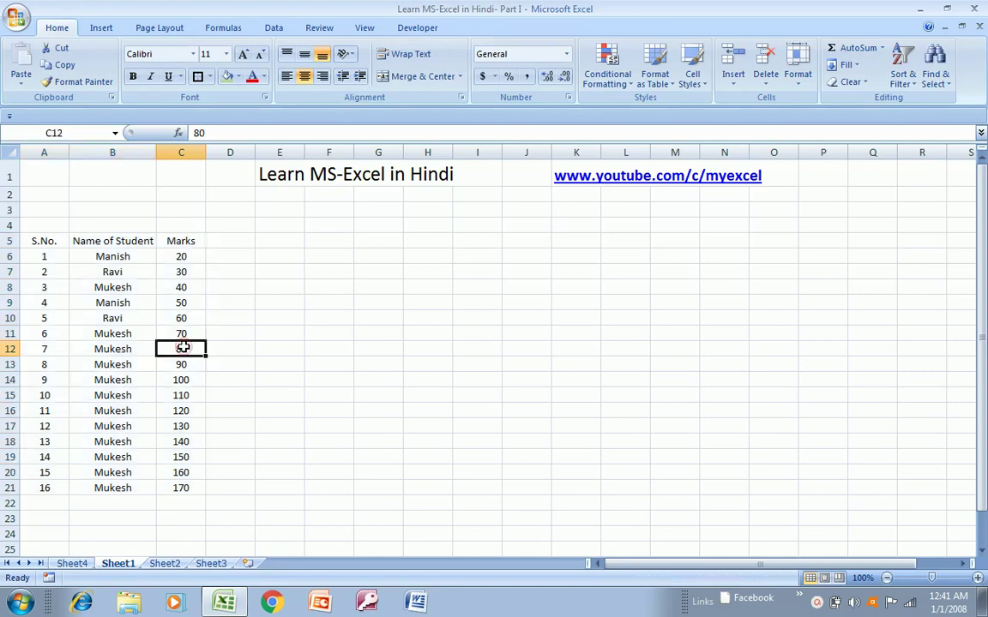
pyautogui.press('Up')
pyautogui.hotkey('ctrl', 'shift', 'Down')
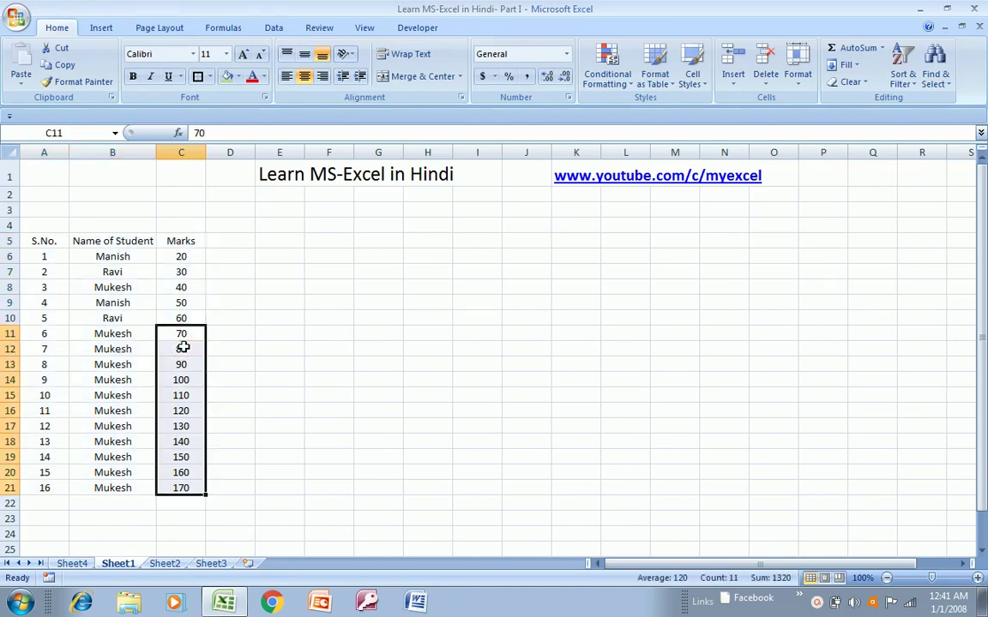
pyautogui.press('Up')
pyautogui.press('Up')
pyautogui.press('Up')
pyautogui.press('Up')
pyautogui.press('Up')
pyautogui.press('Up')
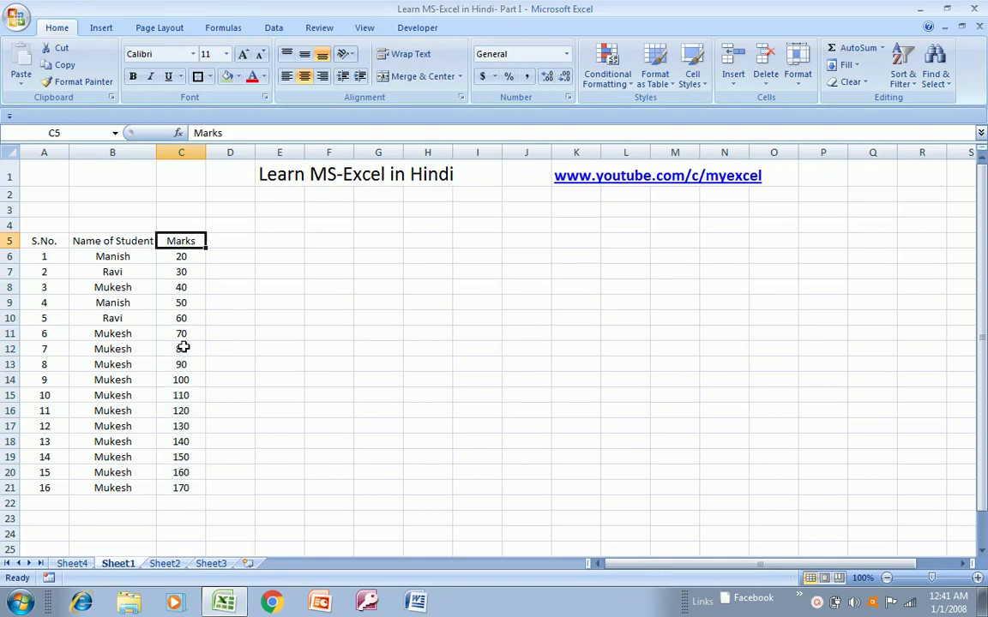
pyautogui.hotkey('ctrl', 'shift', 'l')
pyautogui.hotkey('alt', 'Down')
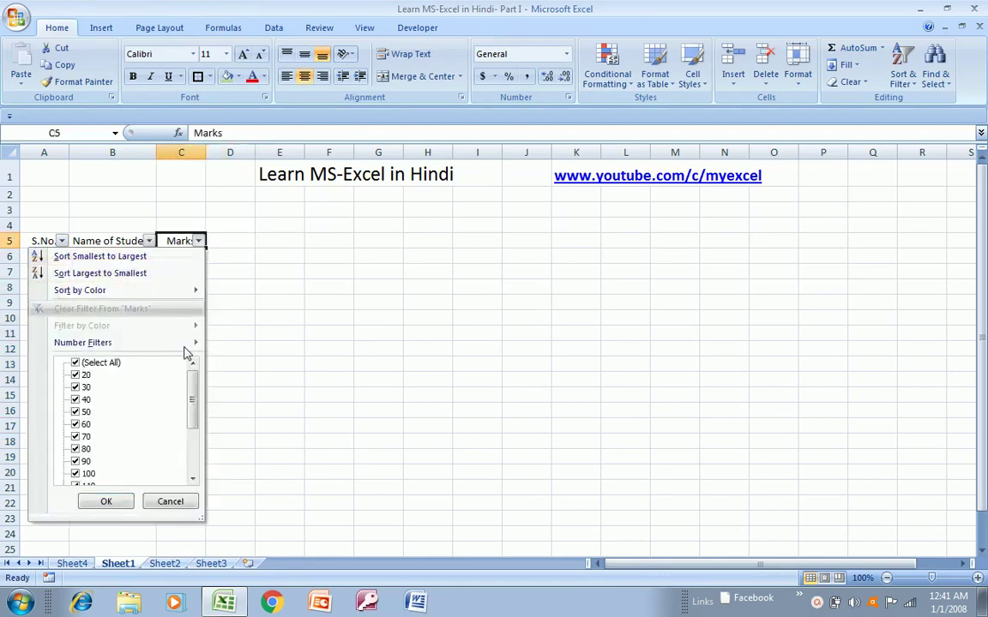
pyautogui.press('Escape')
# - Filter the Name of Student column to show only Mukesh
pyautogui.press('Left')
pyautogui.hotkey('alt', 'Down')
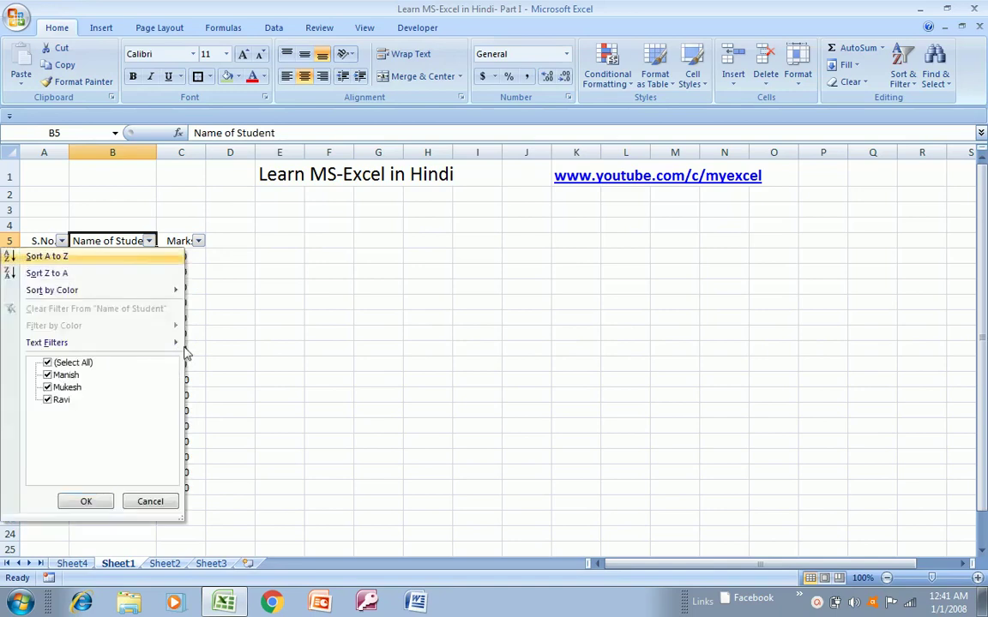
pyautogui.press('Down')
pyautogui.press('Down')
pyautogui.press('Down')
pyautogui.press('Down')
pyautogui.press('space')
# - Select Mukesh's marks to read their 1360 total, remove the filter, and return to Sheet4
pyautogui.press('Down')
pyautogui.press('Down')
pyautogui.press('space')
pyautogui.press('Return')
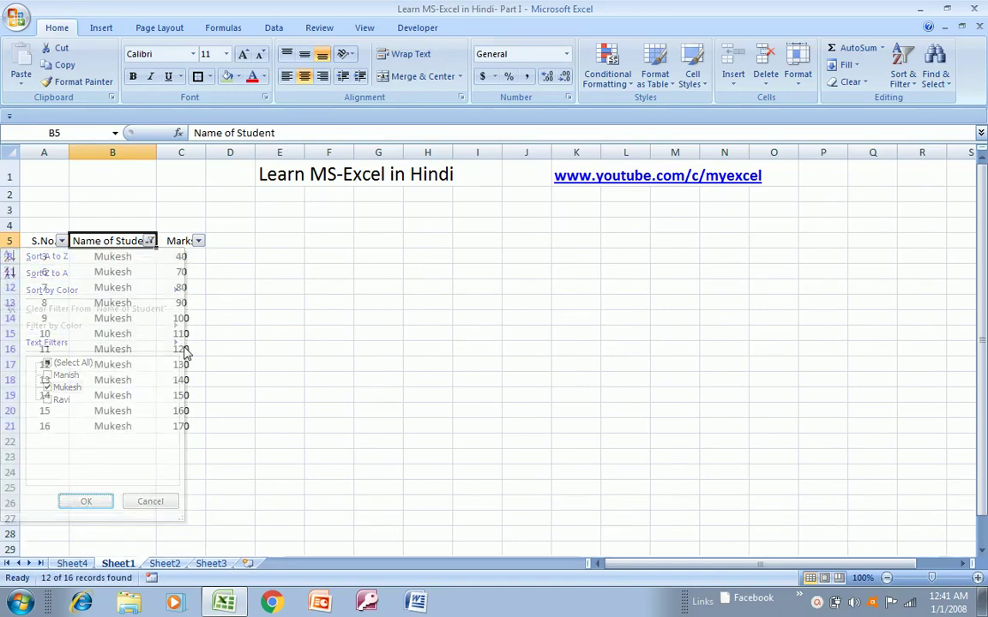
pyautogui.press('Right')
pyautogui.press('Down')
pyautogui.hotkey('ctrl', 'shift', 'Down')
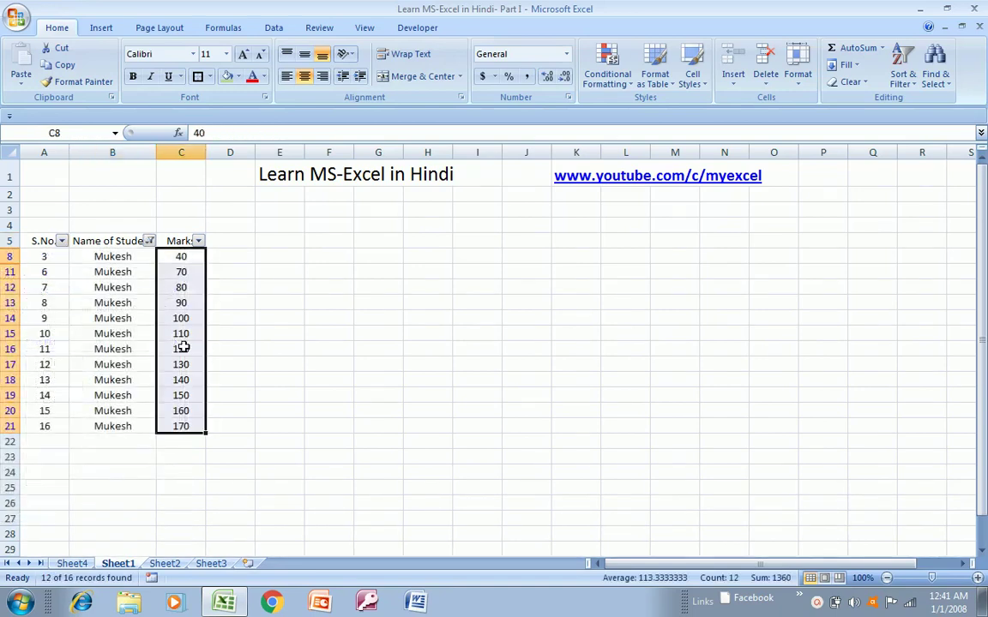
pyautogui.press('Up')
pyautogui.hotkey('ctrl', 'shift', 'l')
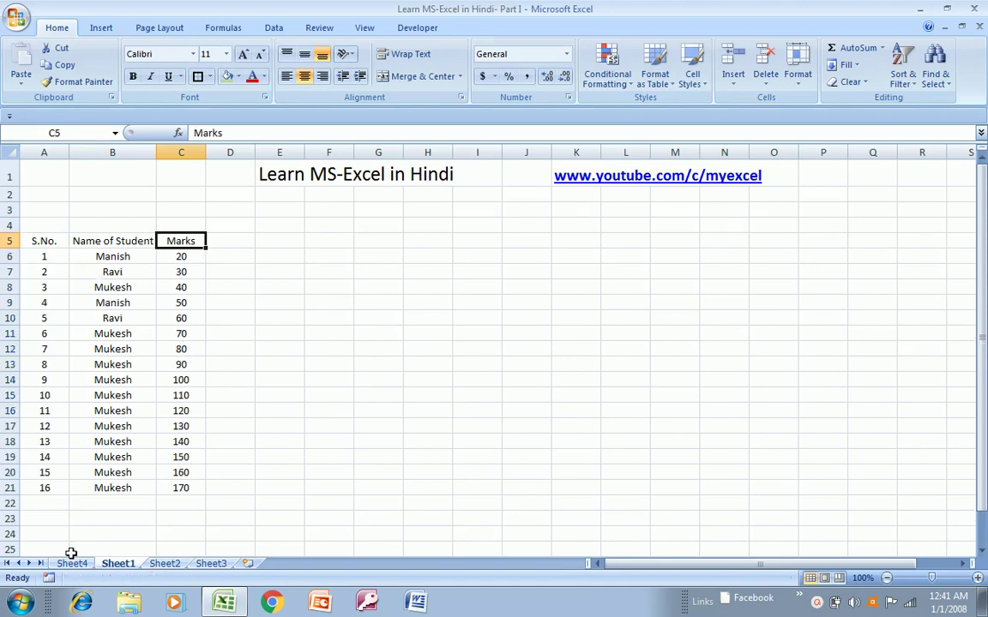
pyautogui.click(72, 561)
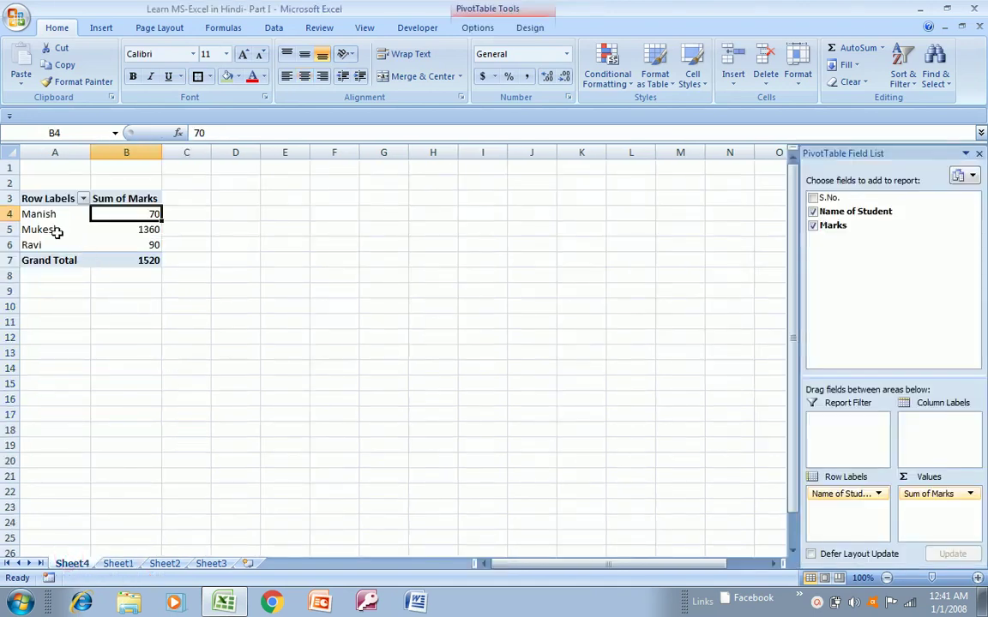
# - Browse the Sheet4 pivot table's student rows and headers, ending on the 1520 Grand Total
pyautogui.click(54, 231)
pyautogui.press('Up')
pyautogui.press('Up')
pyautogui.press('Right')
pyautogui.press('Left')
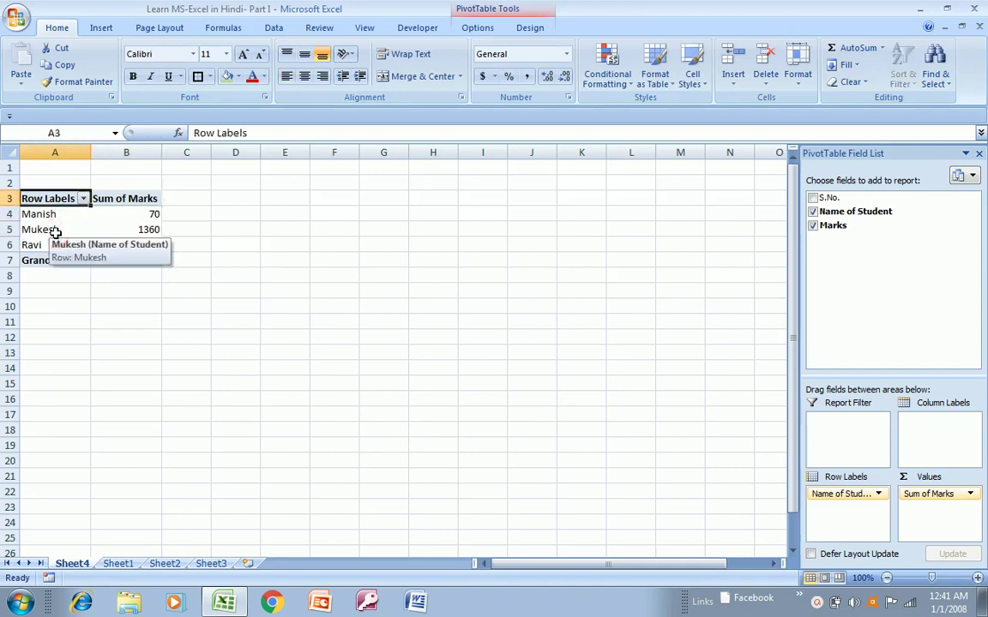
pyautogui.hotkey('shift', 'Right')
pyautogui.hotkey('shift', 'Down')
pyautogui.hotkey('shift', 'Down')
pyautogui.hotkey('shift', 'Down')
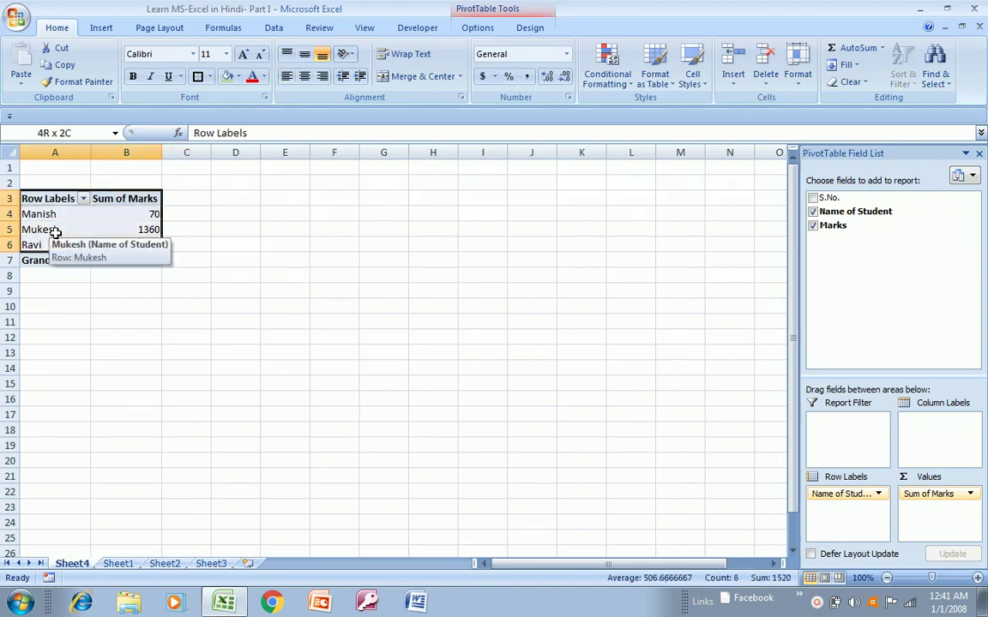
pyautogui.click(83, 246)
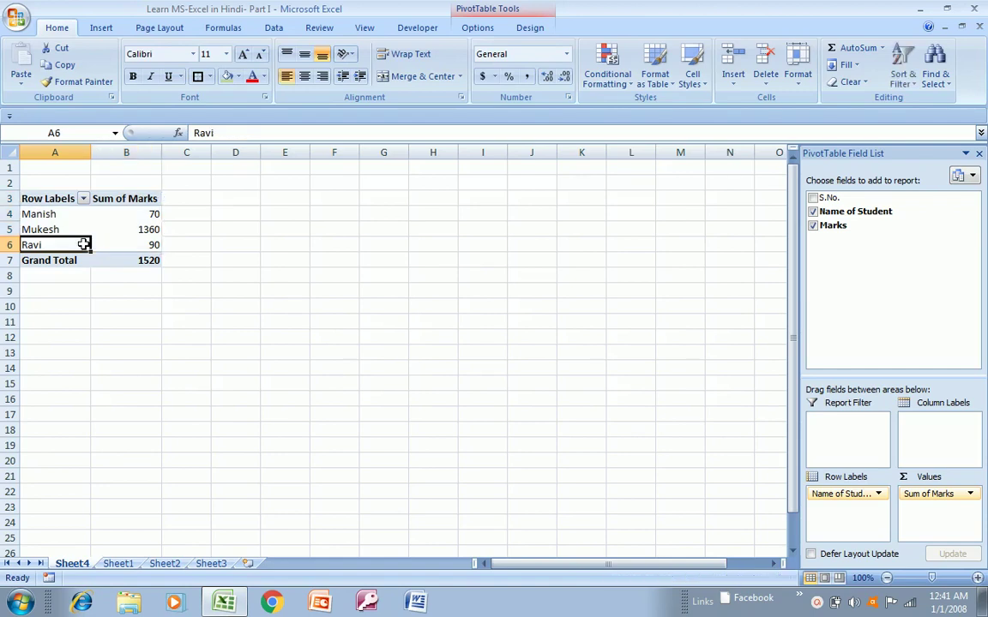
pyautogui.press('Up')
pyautogui.press('Up')
pyautogui.press('Down')
pyautogui.press('Down')
pyautogui.press('Down')
pyautogui.press('Right')
pyautogui.press('Right')
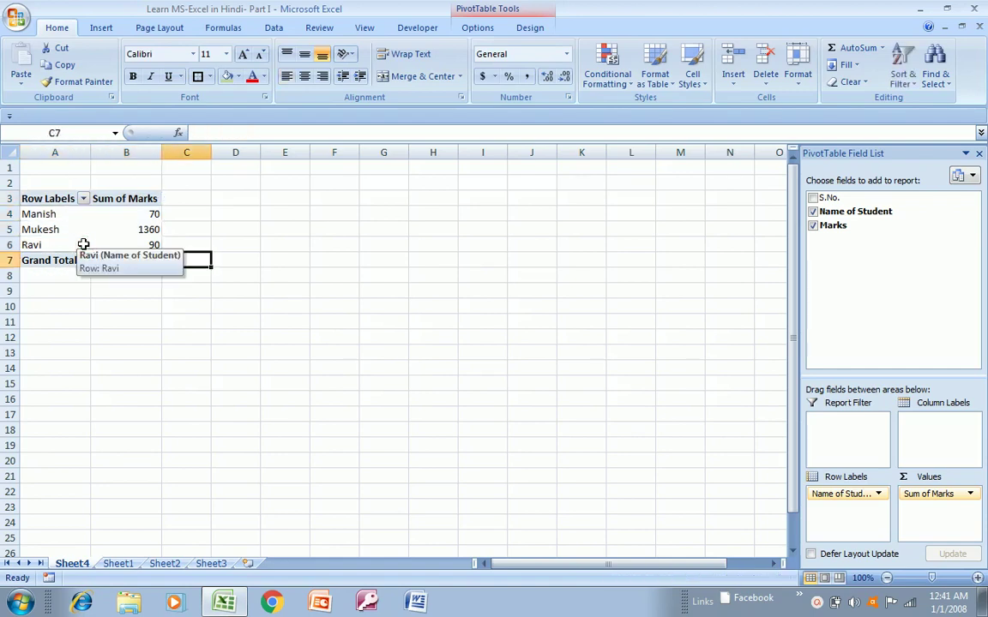
pyautogui.press('Left')
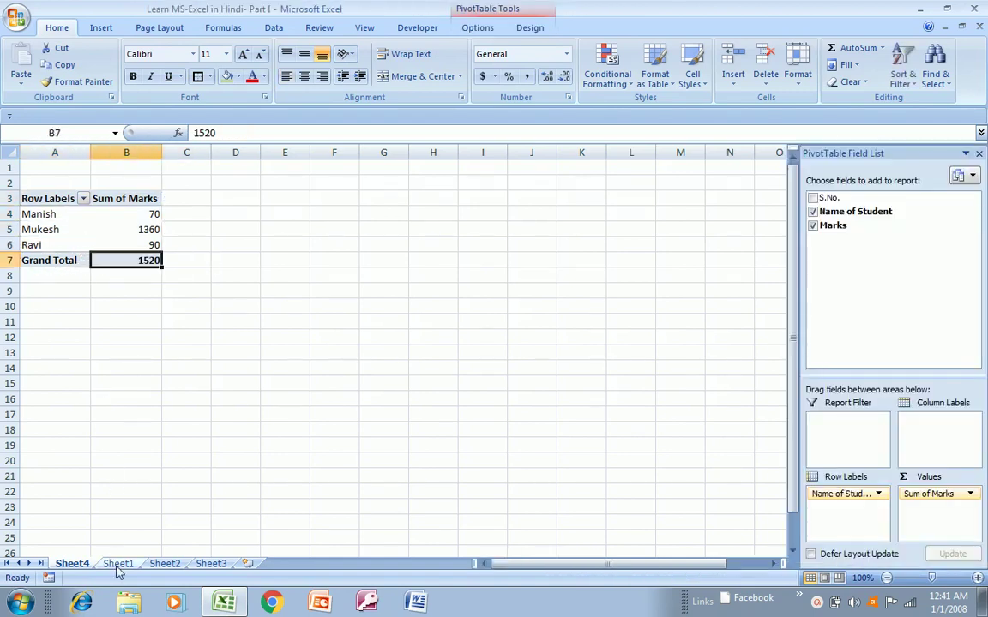
# - Compare the Sheet1 marks column with the pivot table's Sum of Marks values for each student
pyautogui.click(118, 565)
pyautogui.click(182, 257)
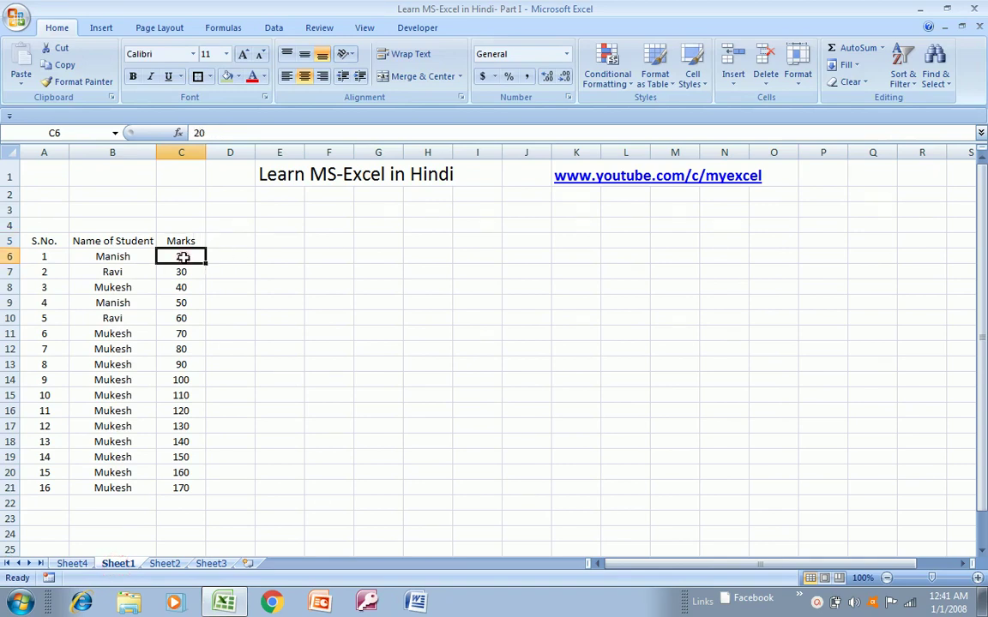
pyautogui.hotkey('ctrl', 'shift', 'Down')
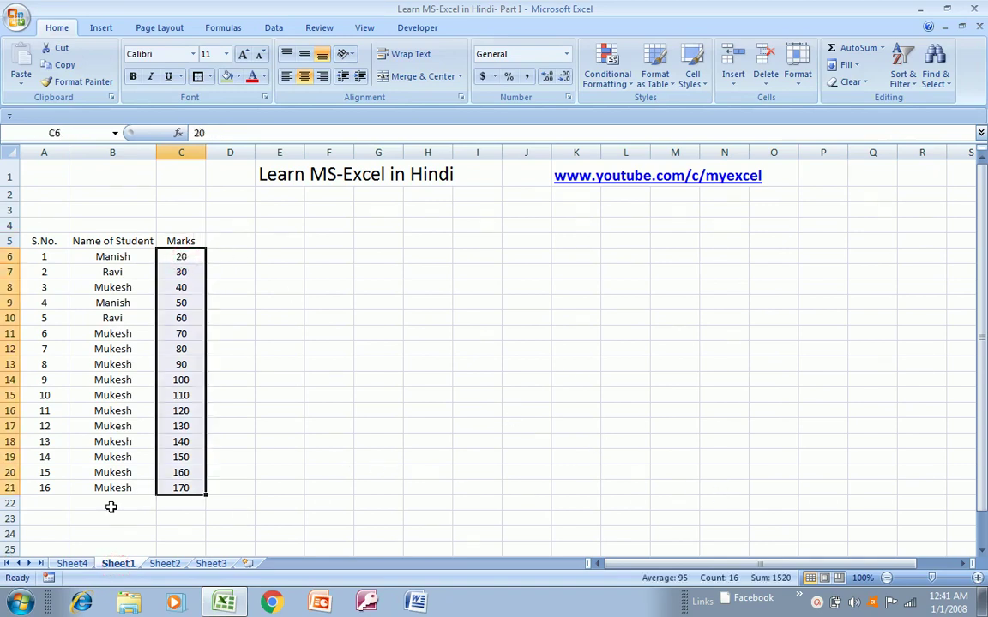
pyautogui.click(73, 563)
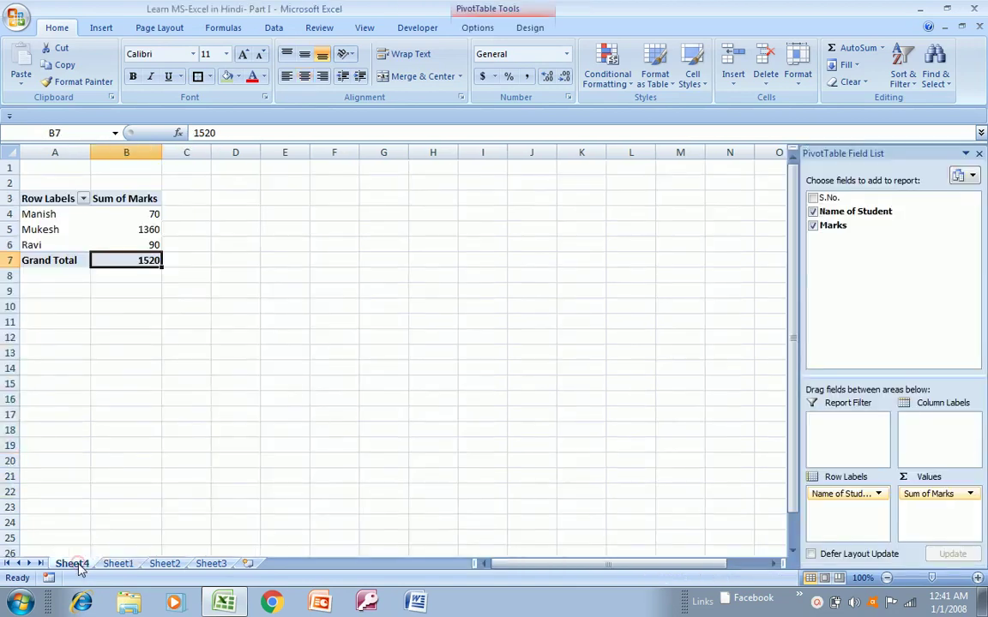
pyautogui.click(143, 212)
pyautogui.press('Left')
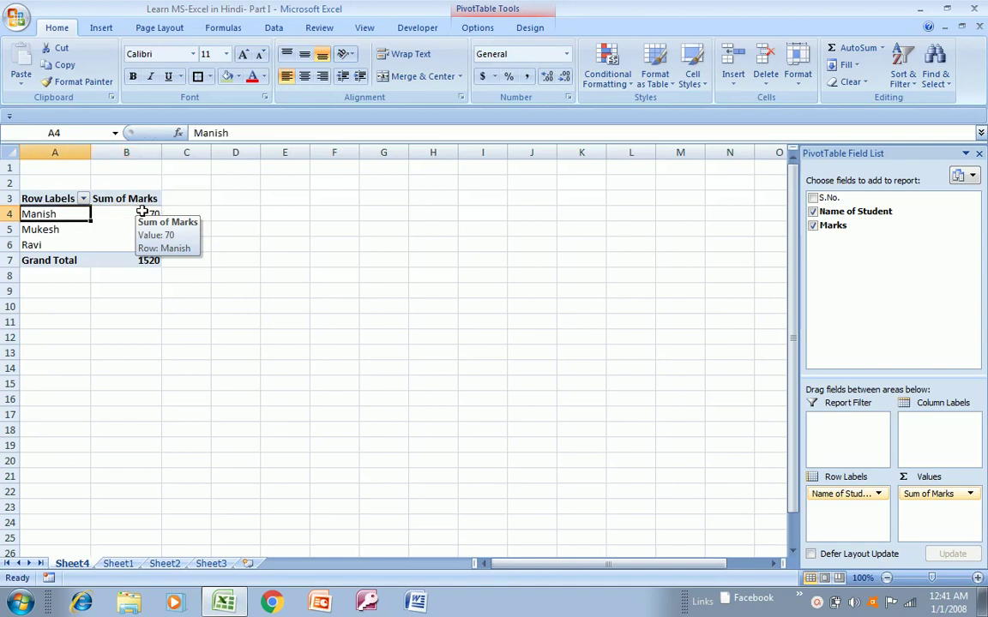
pyautogui.press('Down')
pyautogui.press('Down')
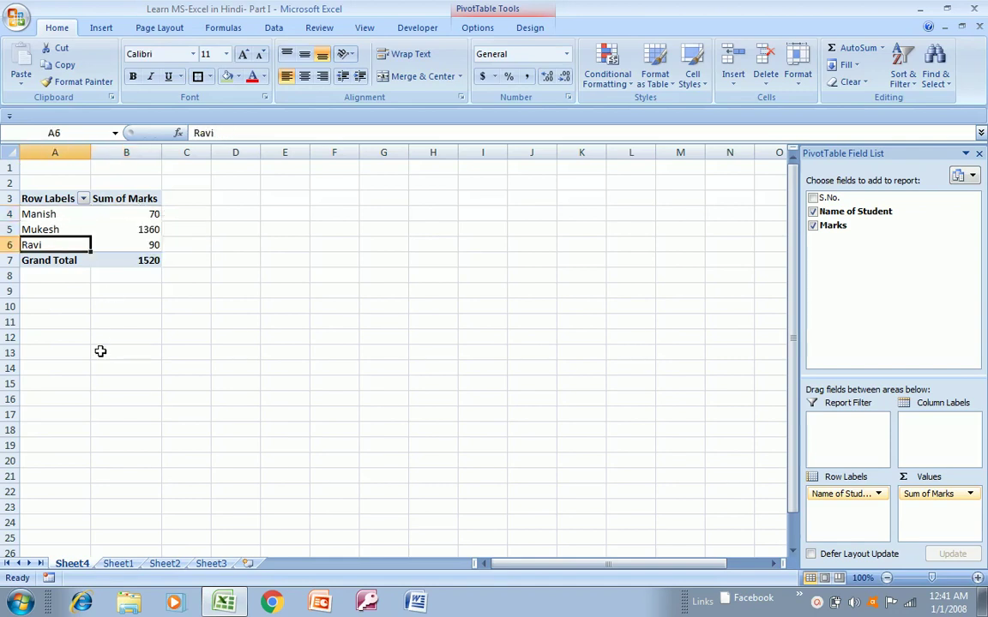
pyautogui.click(133, 201)
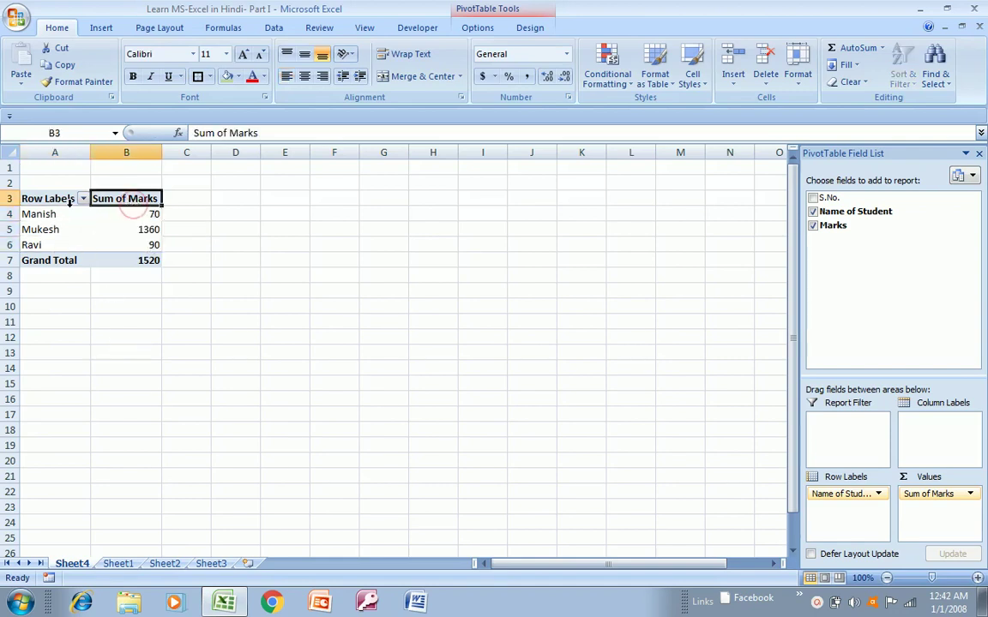
# - Check the Sheet1 student names and Name of Student header against the Sheet4 pivot table
pyautogui.click(124, 564)
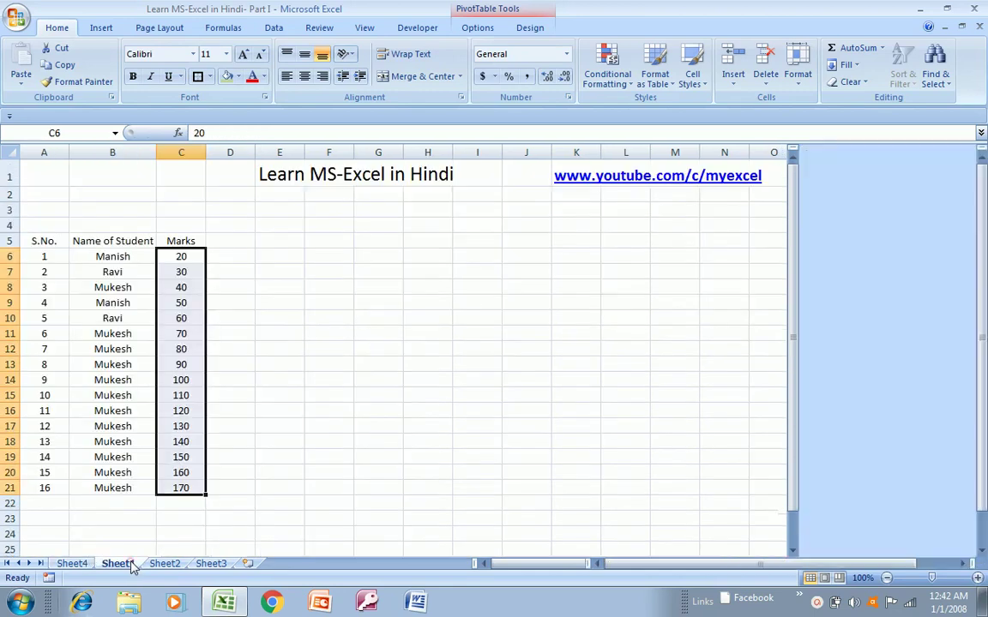
pyautogui.click(104, 258)
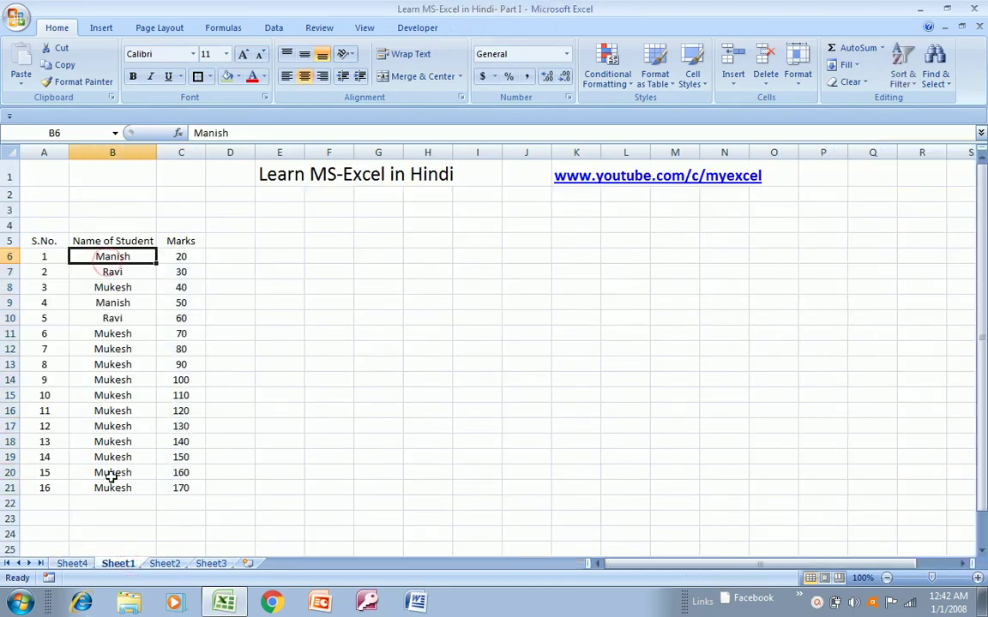
pyautogui.click(72, 564)
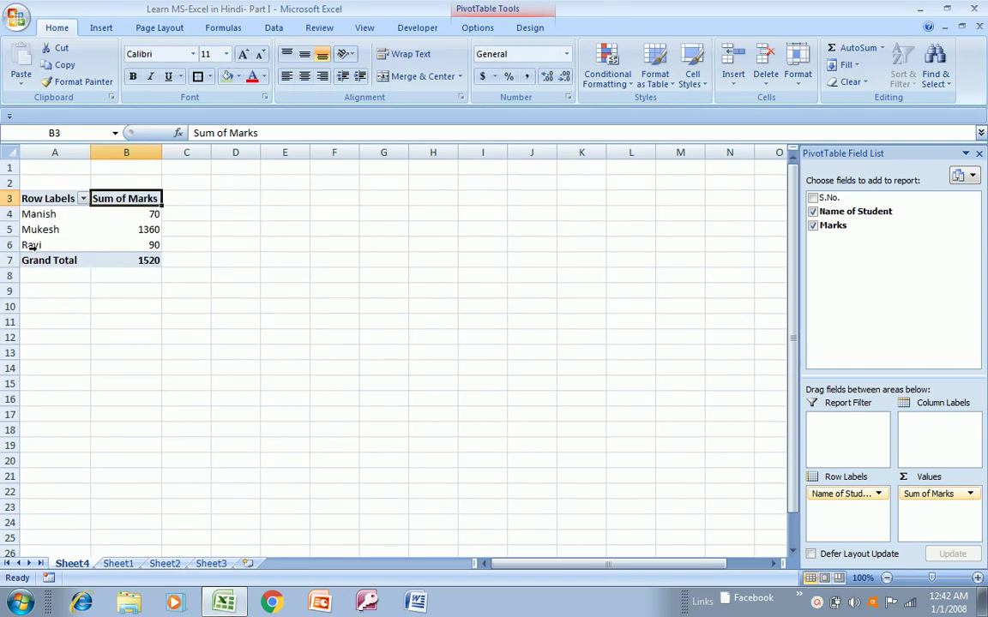
pyautogui.click(118, 563)
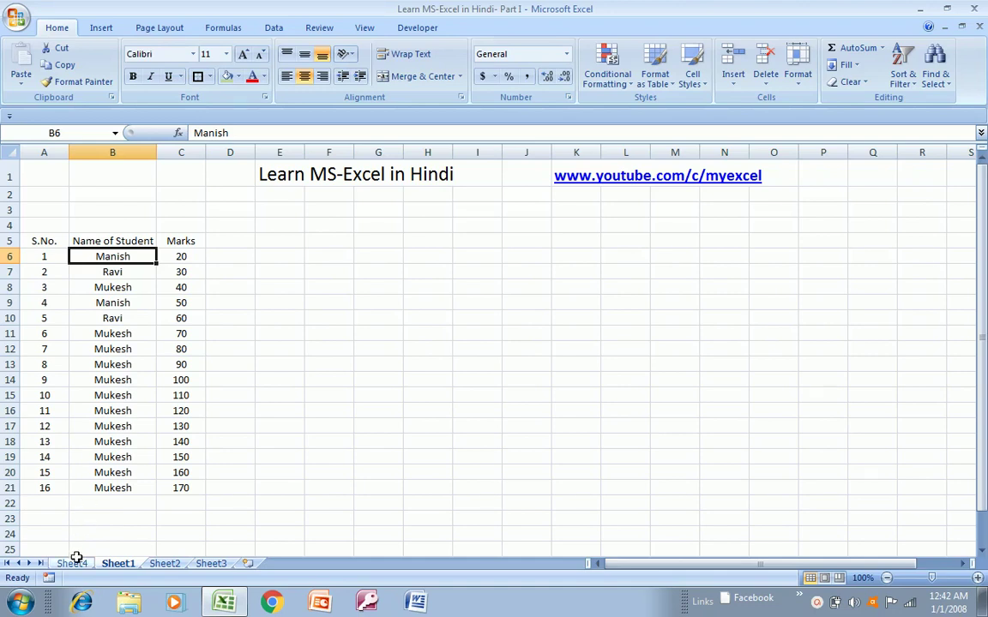
pyautogui.click(76, 563)
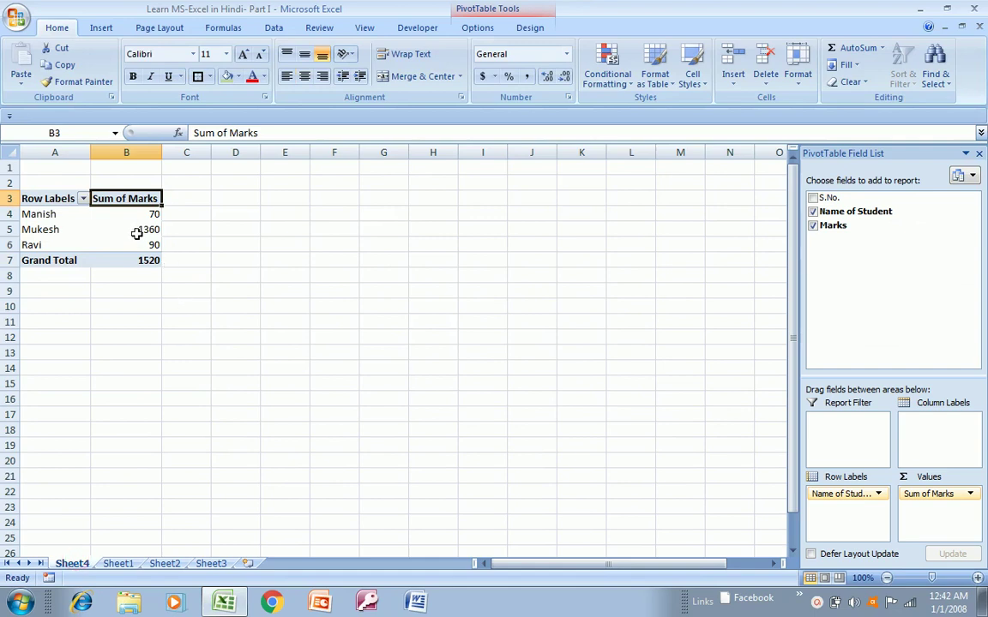
pyautogui.moveTo(137, 234)
pyautogui.click(114, 564)
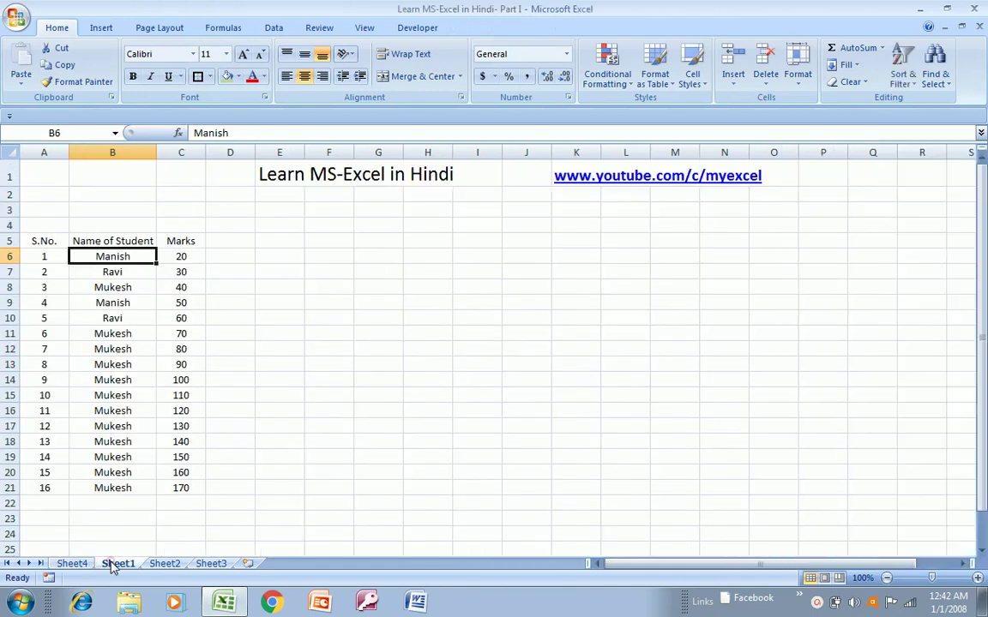
pyautogui.click(107, 236)
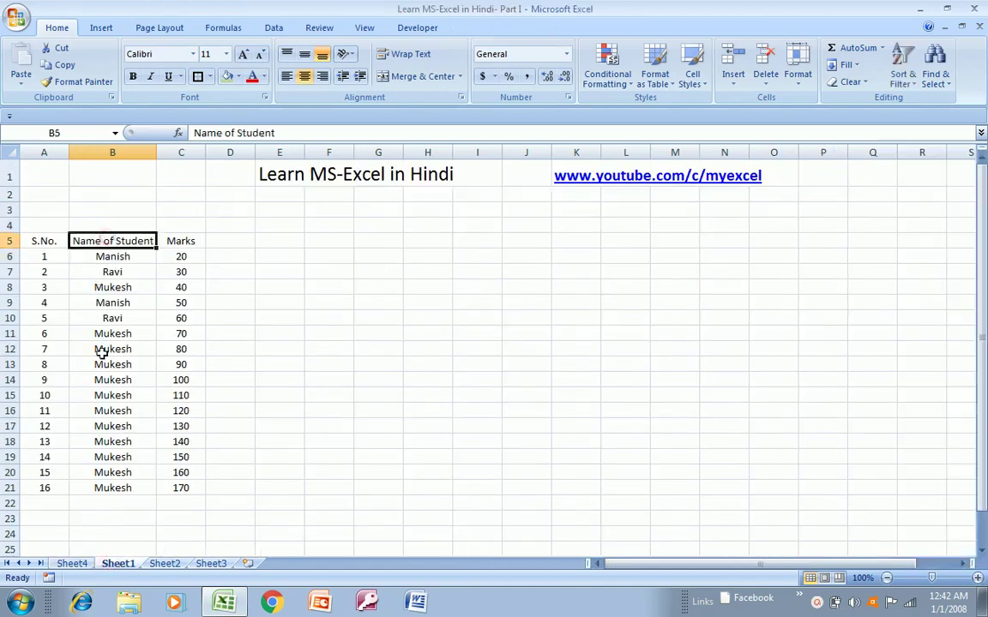
# - Back on Sheet4, select the whole pivot table A3:B7
pyautogui.click(163, 563)
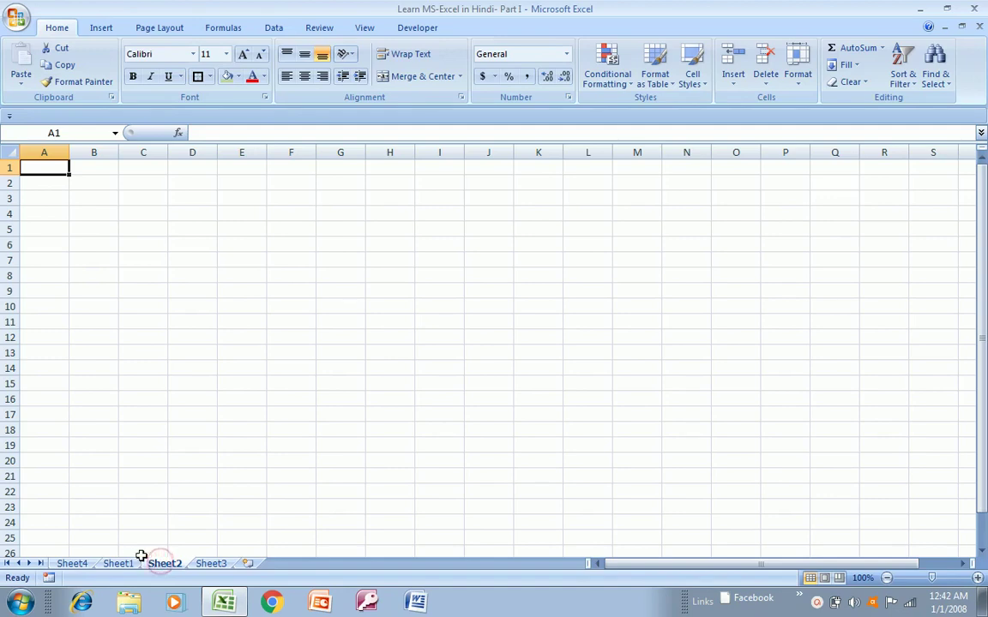
pyautogui.click(130, 553)
pyautogui.click(119, 565)
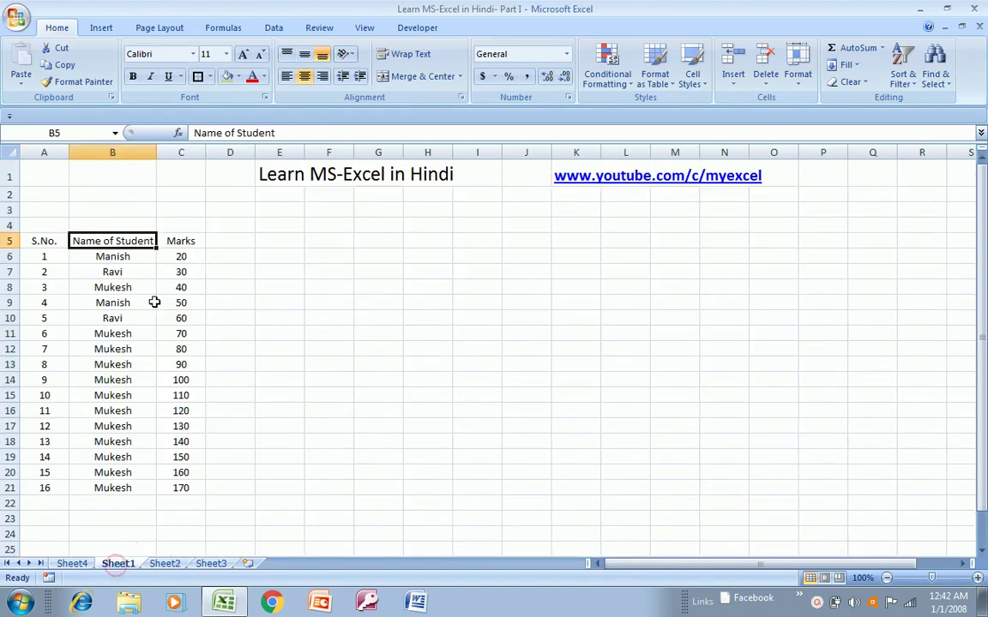
pyautogui.click(69, 564)
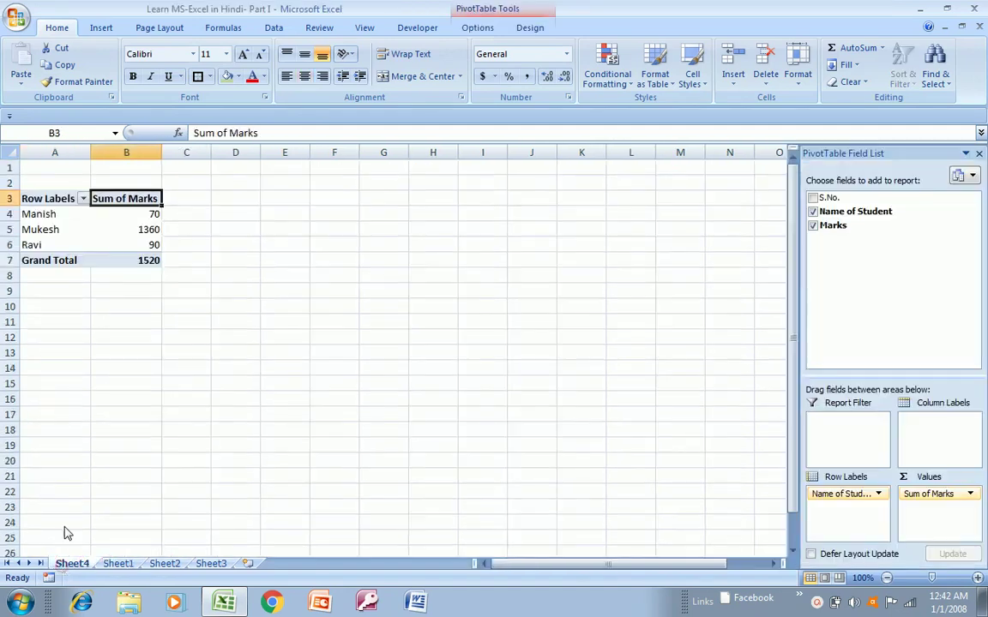
pyautogui.press('Left')
pyautogui.hotkey('shift', 'Right')
pyautogui.hotkey('shift', 'Down')
pyautogui.hotkey('shift', 'Down')
pyautogui.hotkey('shift', 'Down')
pyautogui.hotkey('shift', 'Down')
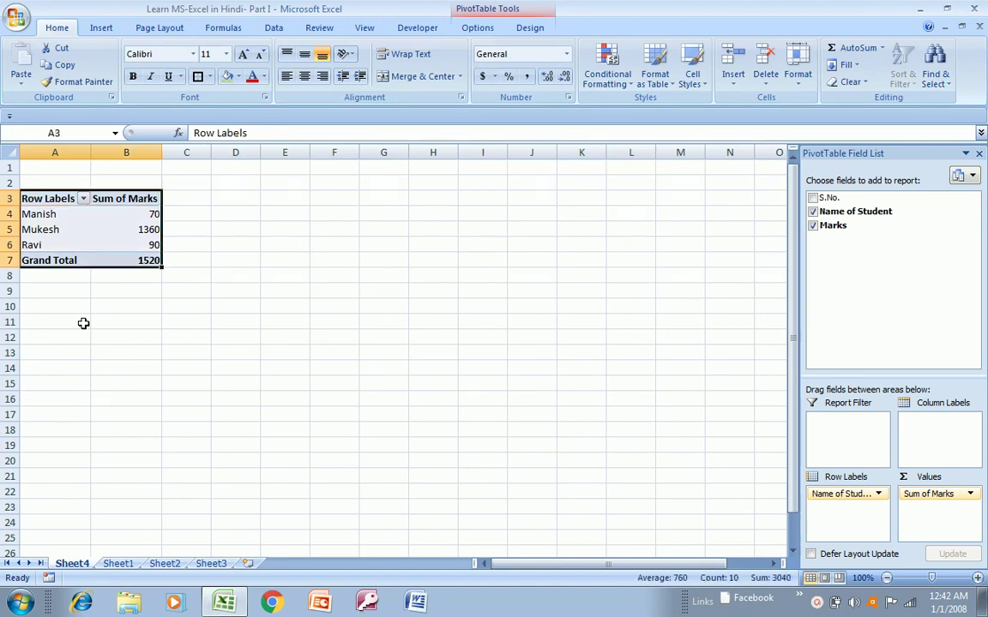
# - Select the student marks table A5:C21 on Sheet1
pyautogui.click(101, 29)
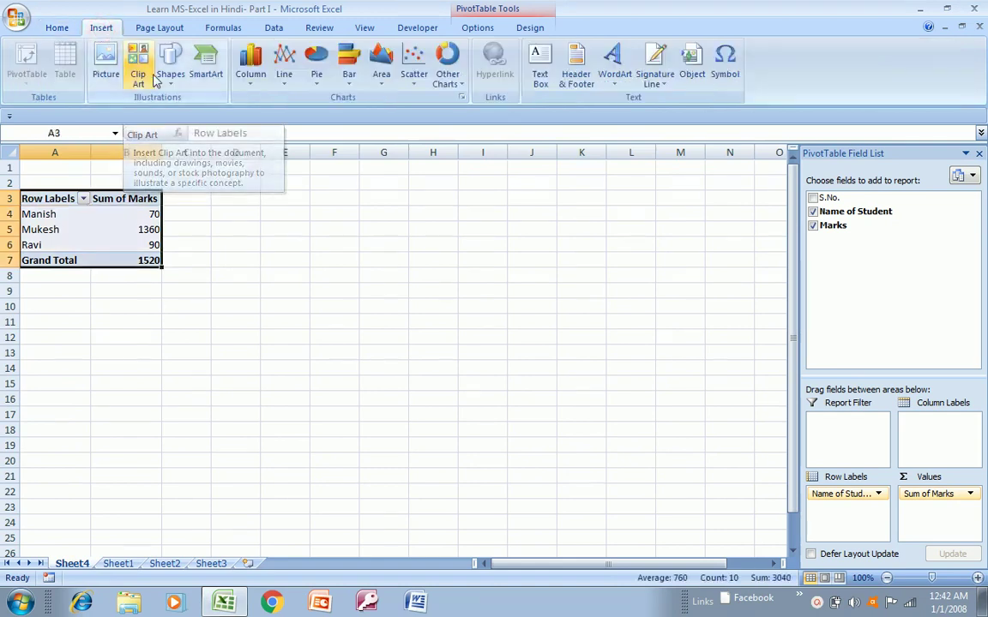
pyautogui.click(118, 563)
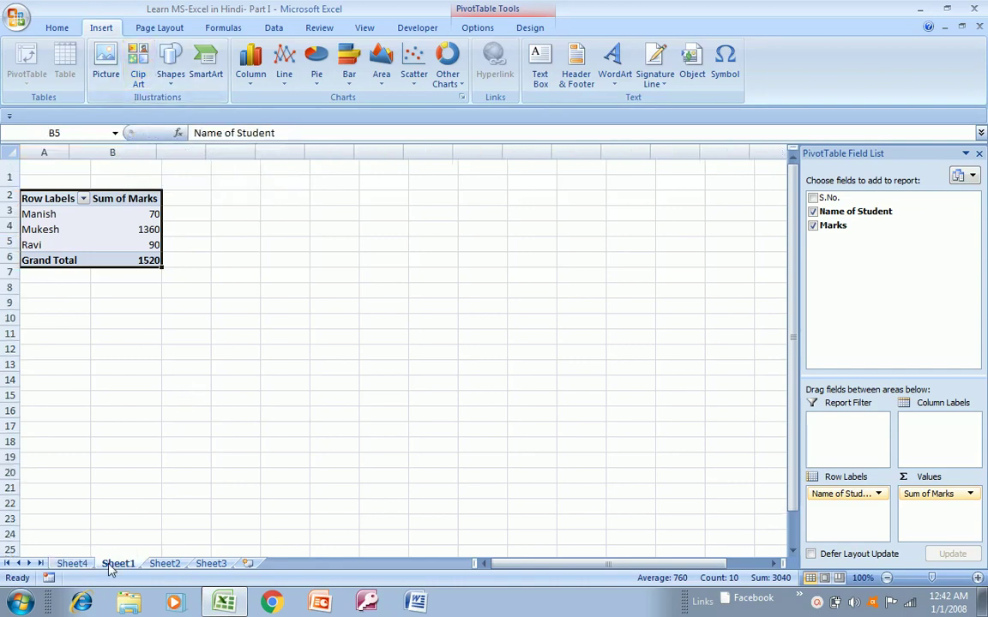
pyautogui.press('Left')
pyautogui.hotkey('shift', 'Right')
pyautogui.hotkey('shift', 'Right')
pyautogui.hotkey('ctrl', 'shift', 'Down')
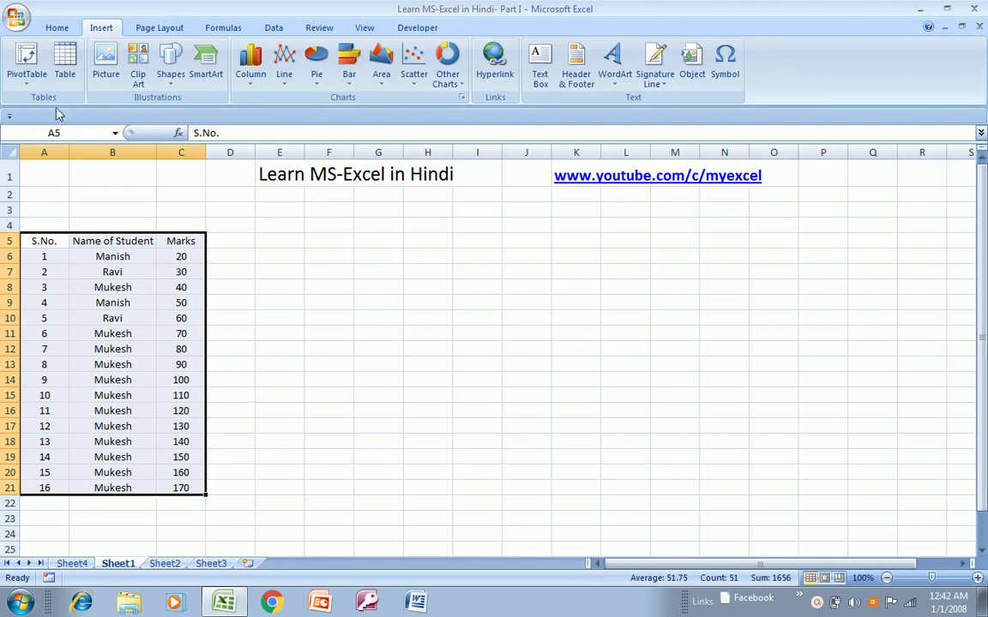
# - Insert a PivotChart on a new sheet summing Marks by Name of Student, and hide the filter pane
pyautogui.click(26, 79)
pyautogui.click(42, 117)
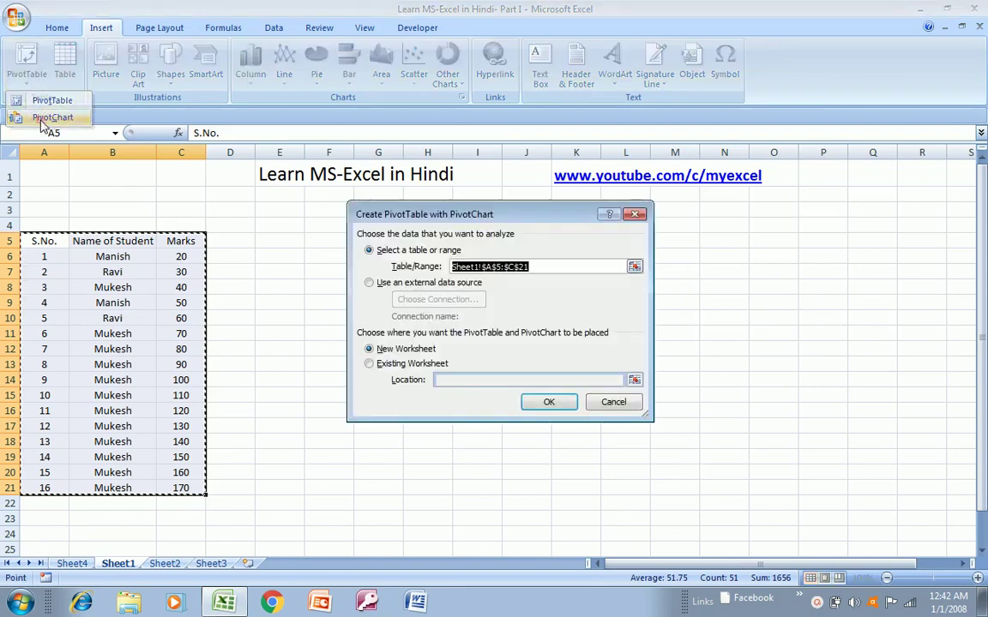
pyautogui.click(552, 405)
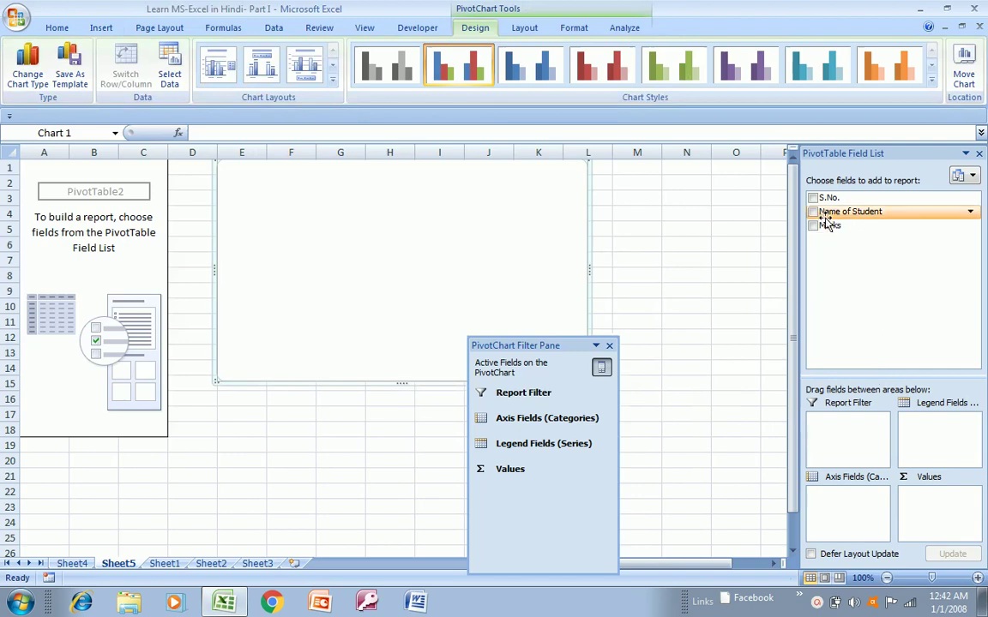
pyautogui.click(812, 212)
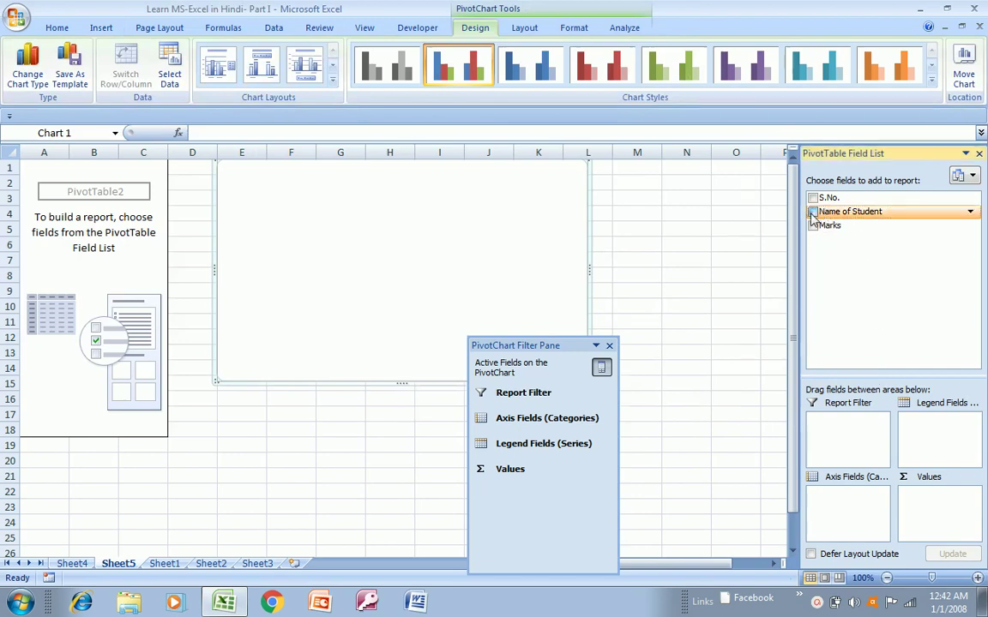
pyautogui.click(811, 224)
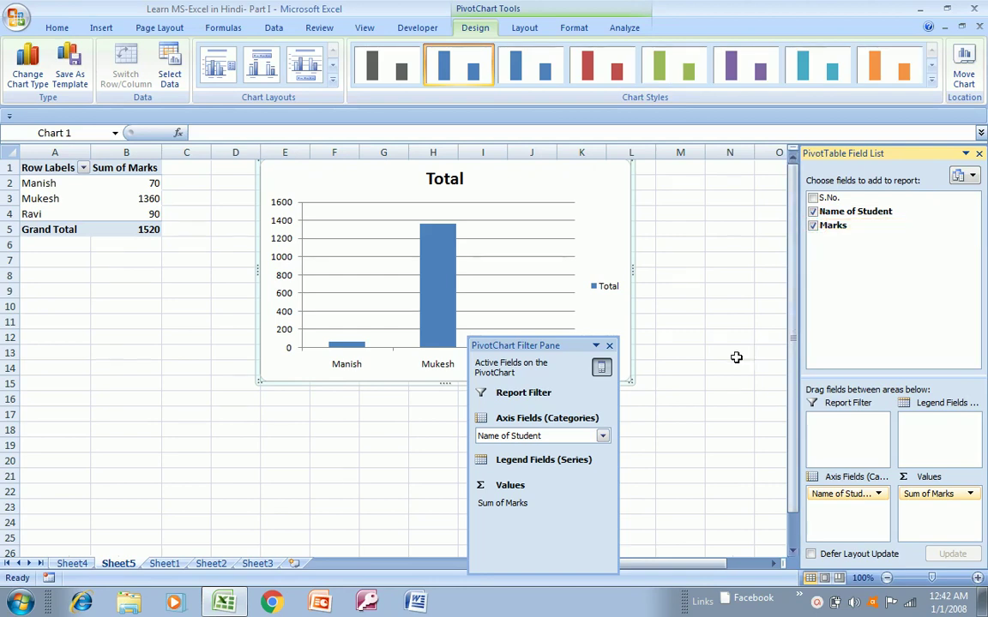
pyautogui.click(609, 346)
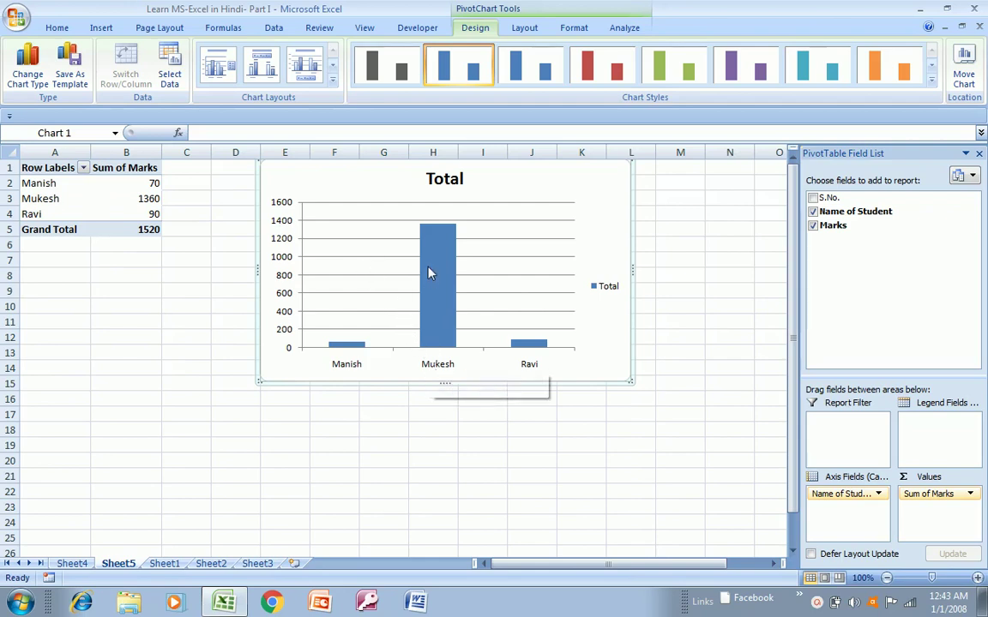
pyautogui.moveTo(137, 202)
# - Try the red, green, purple, teal and orange chart styles, ending on orange
pyautogui.click(591, 64)
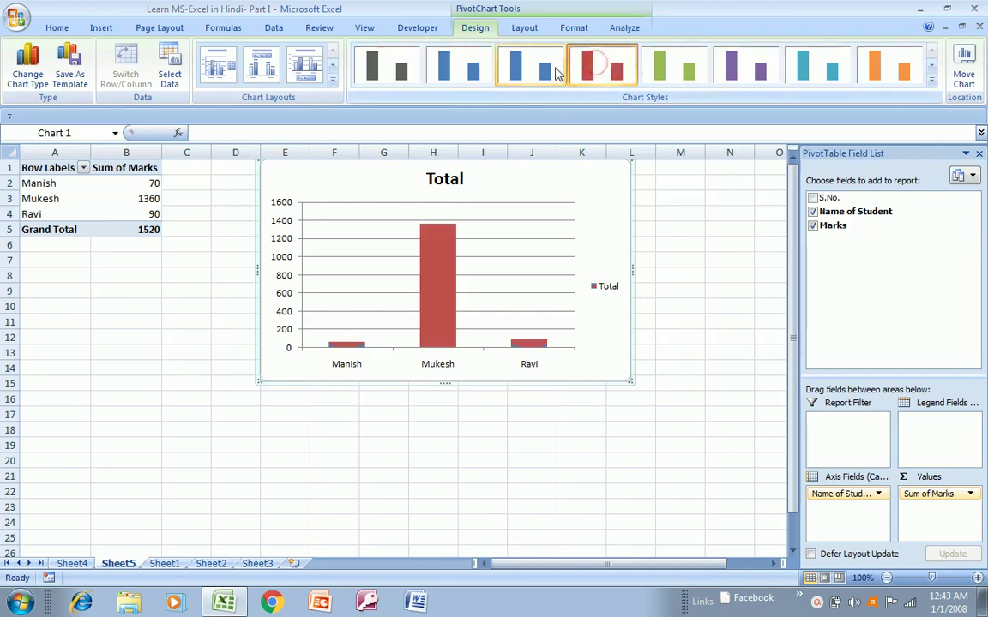
pyautogui.click(674, 70)
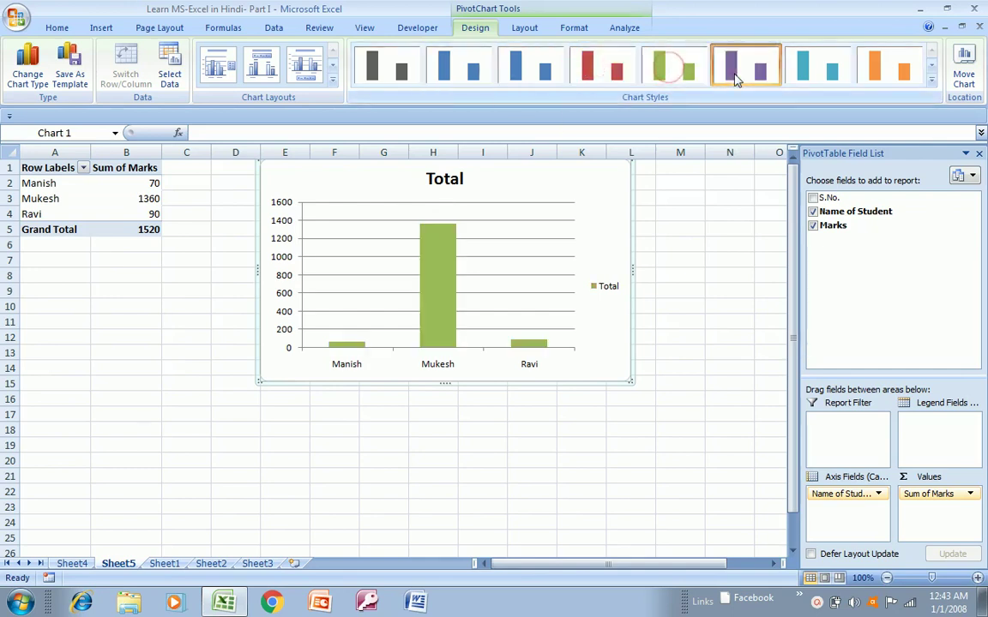
pyautogui.click(735, 77)
pyautogui.click(823, 67)
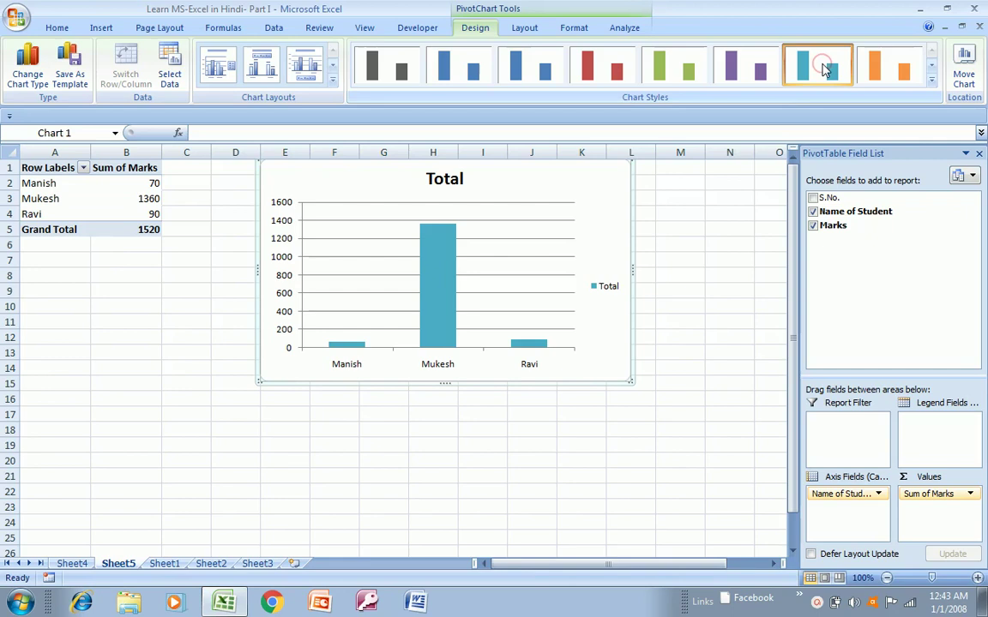
pyautogui.click(901, 75)
# - Add data value labels to the chart's bars
pyautogui.click(433, 288)
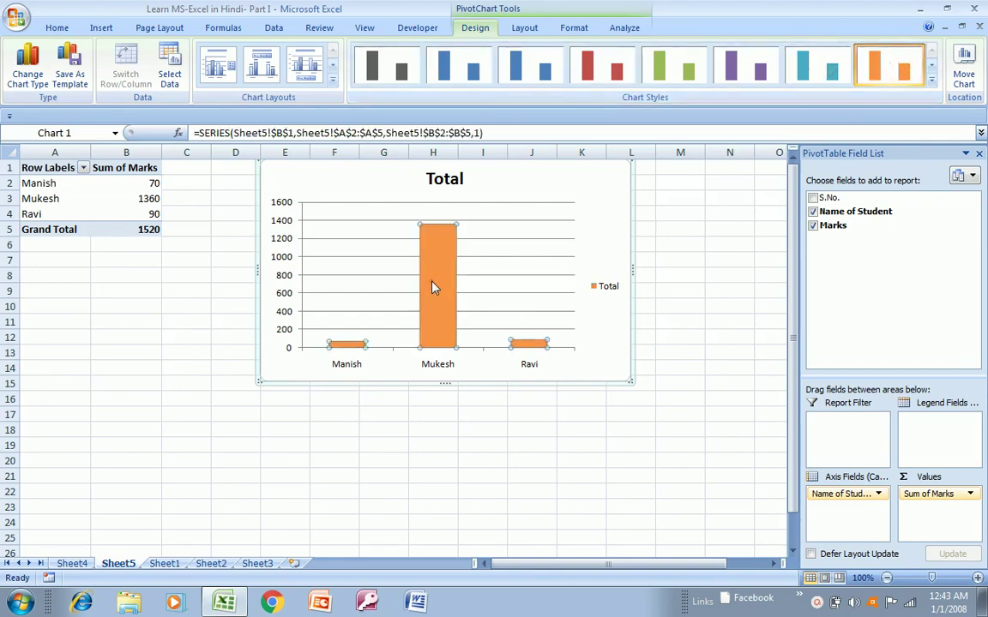
pyautogui.rightClick(433, 288)
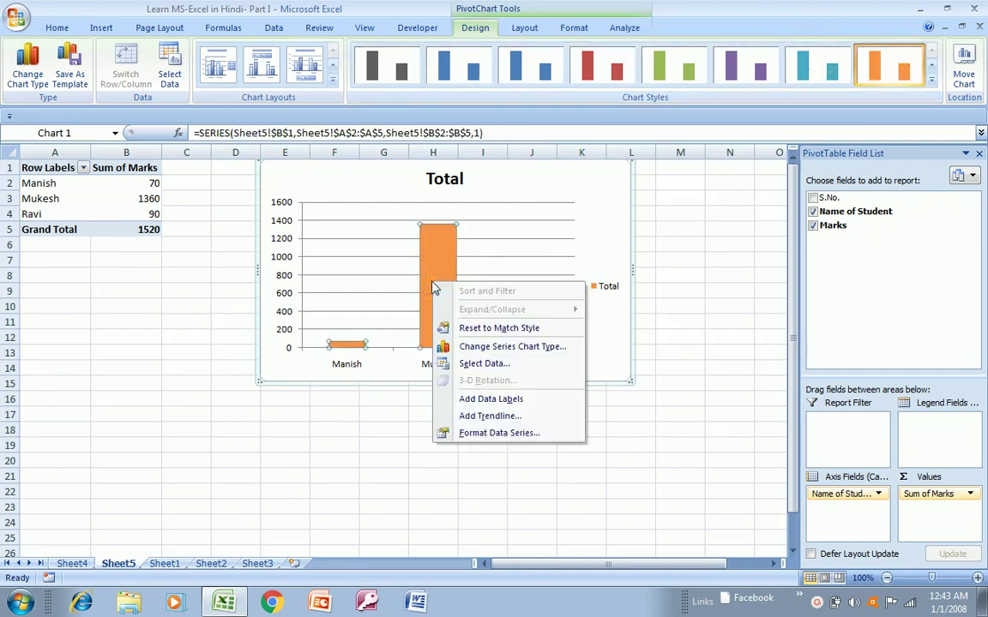
pyautogui.press('Escape')
pyautogui.press('Escape')
pyautogui.press('Escape')
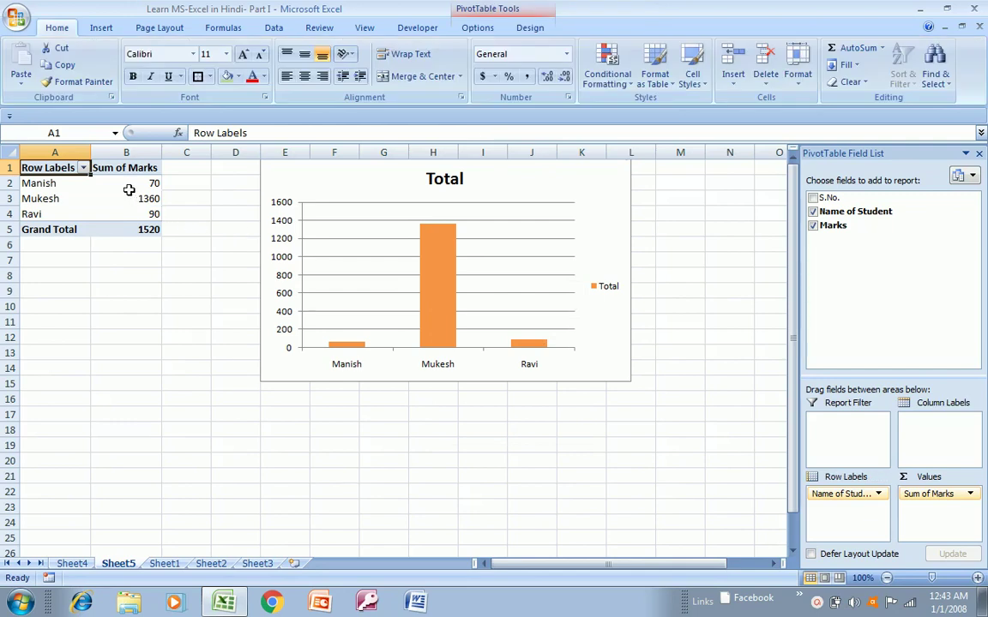
pyautogui.click(436, 303)
pyautogui.rightClick(435, 302)
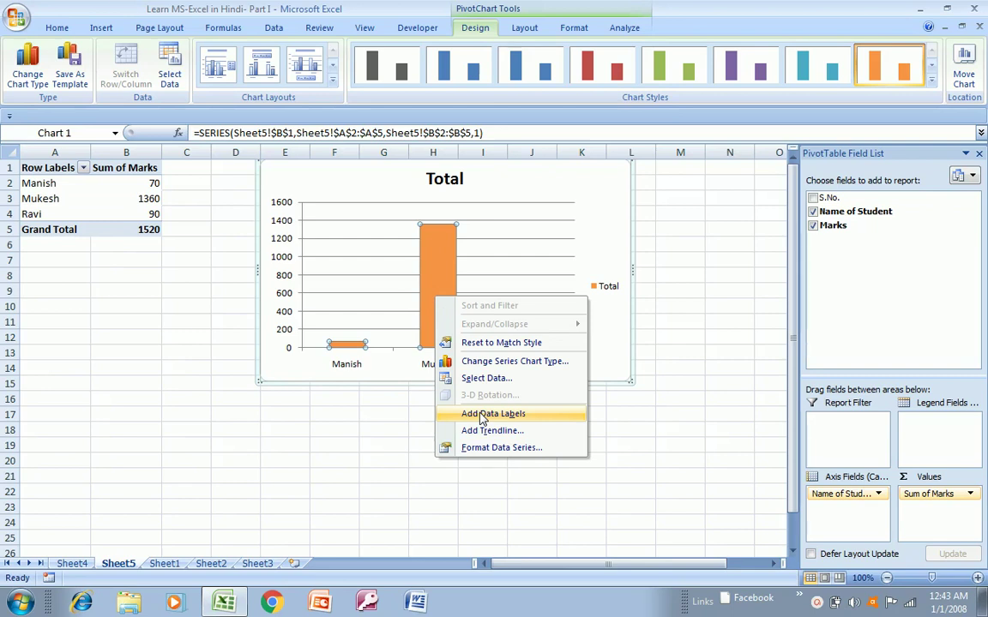
pyautogui.click(481, 417)
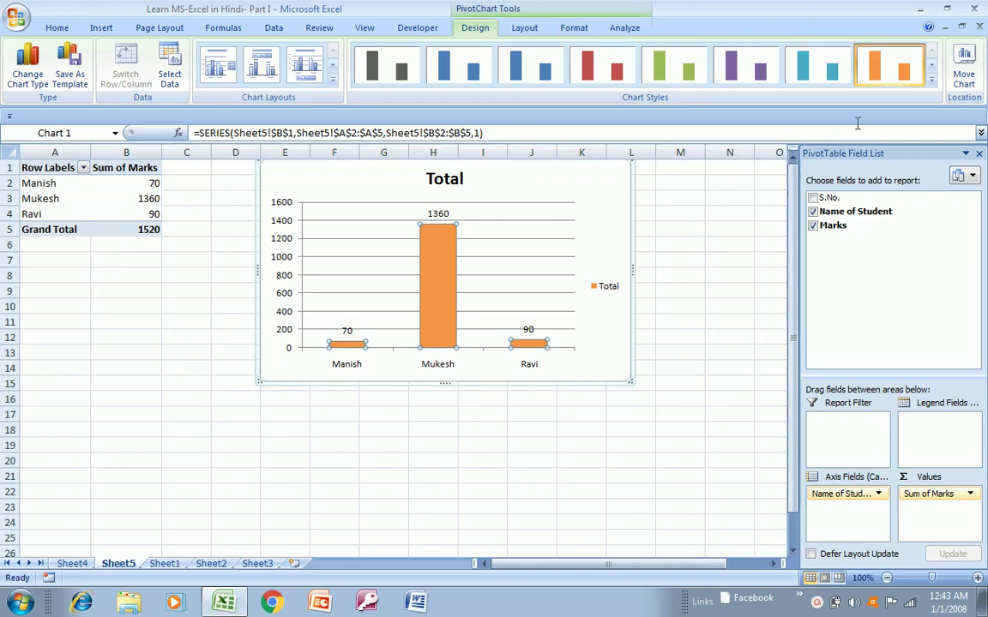
# - Cycle the chart through blue to orange styles, keep orange, and go back to Sheet4
pyautogui.click(931, 80)
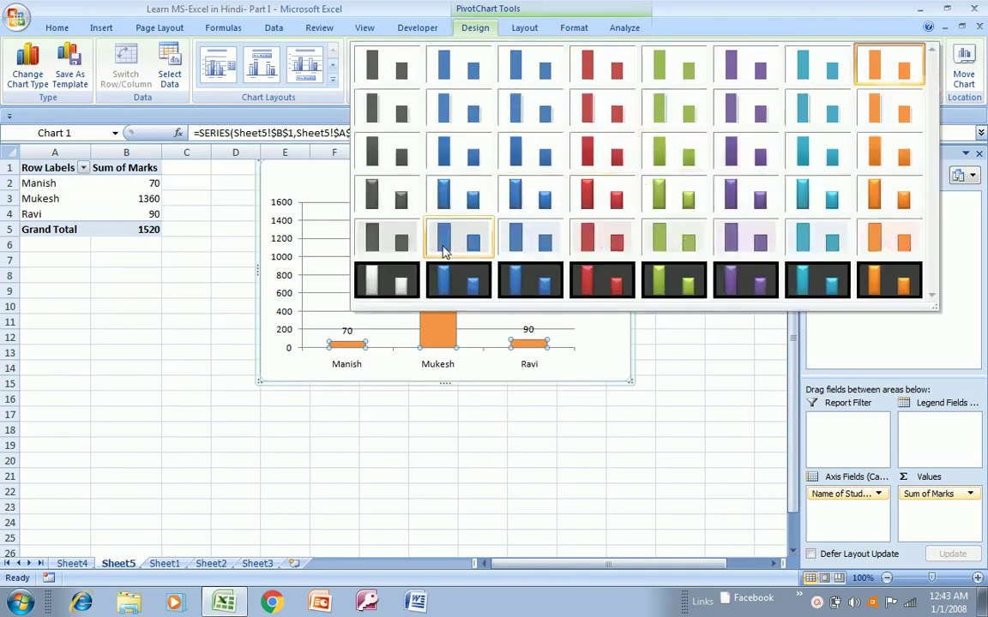
pyautogui.click(222, 67)
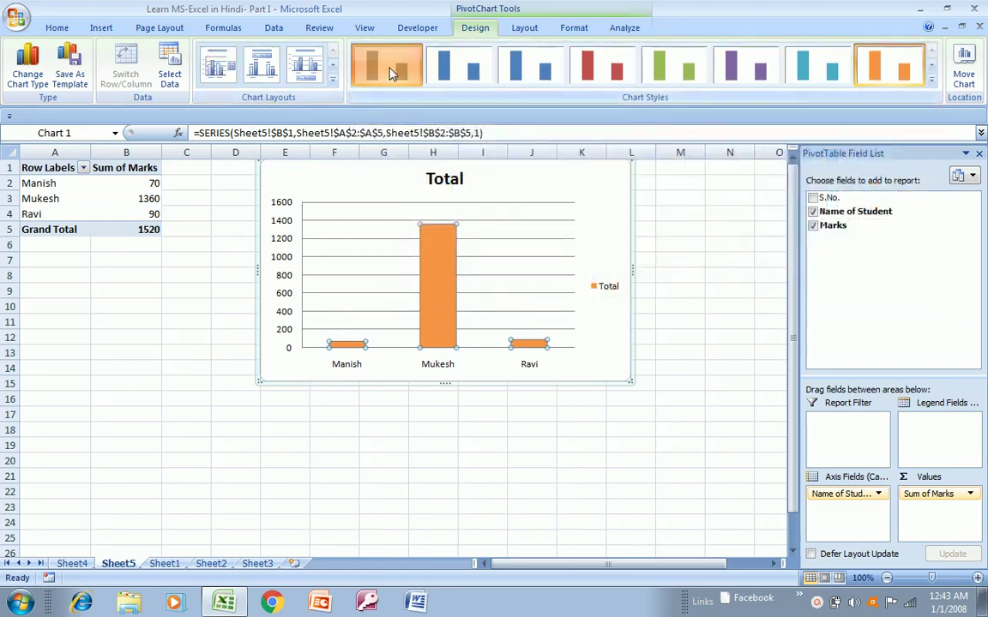
pyautogui.click(539, 79)
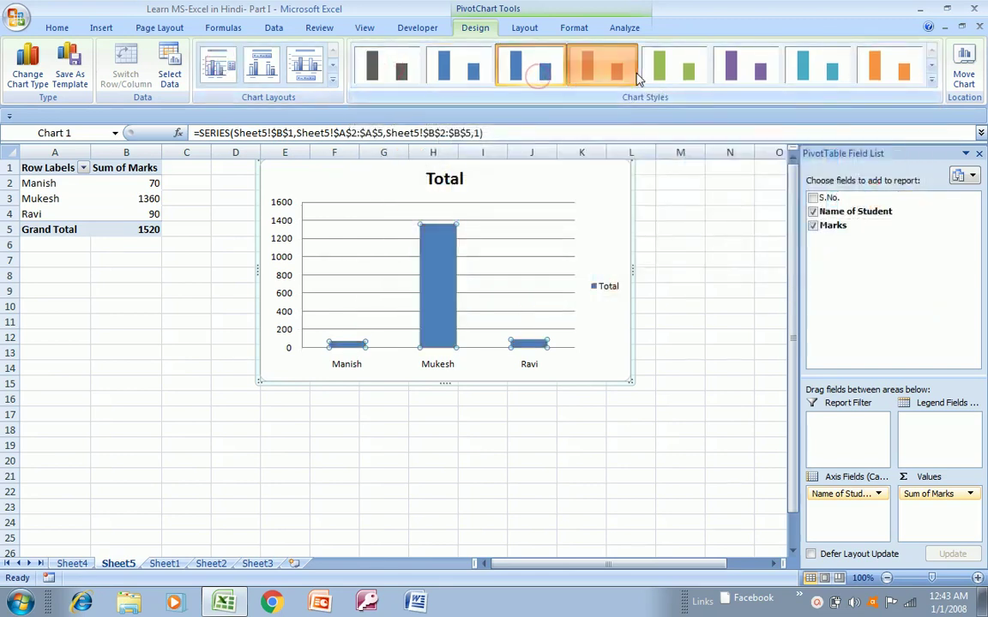
pyautogui.click(601, 72)
pyautogui.click(682, 71)
pyautogui.click(739, 74)
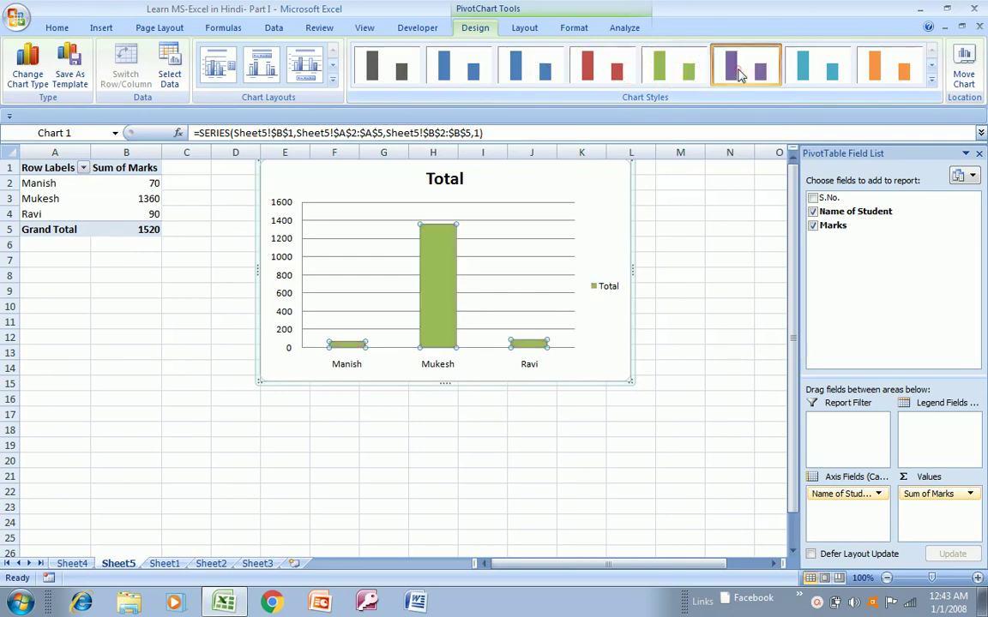
pyautogui.click(813, 70)
pyautogui.click(872, 79)
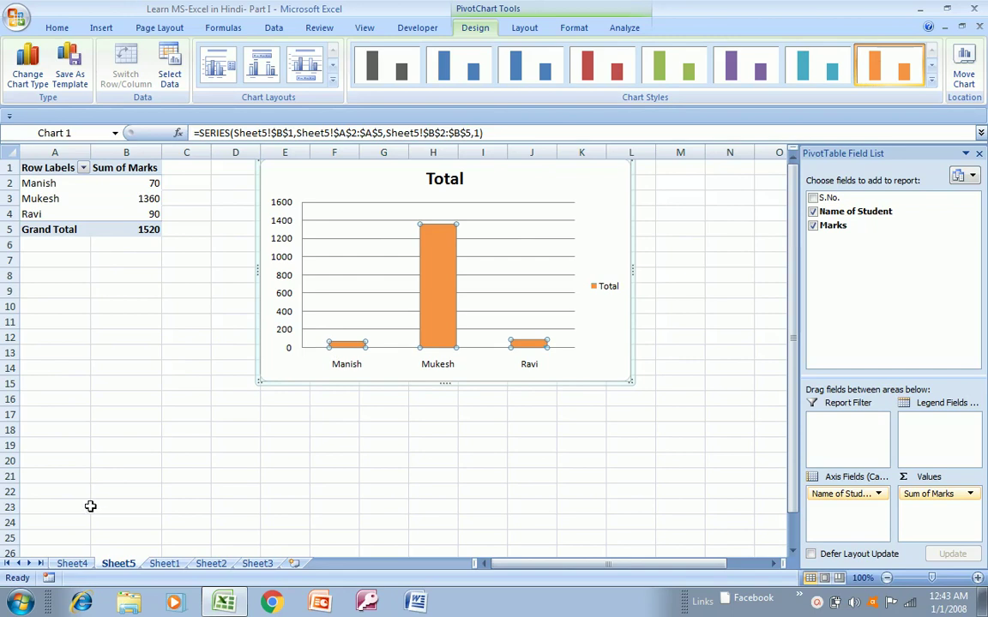
pyautogui.click(73, 564)
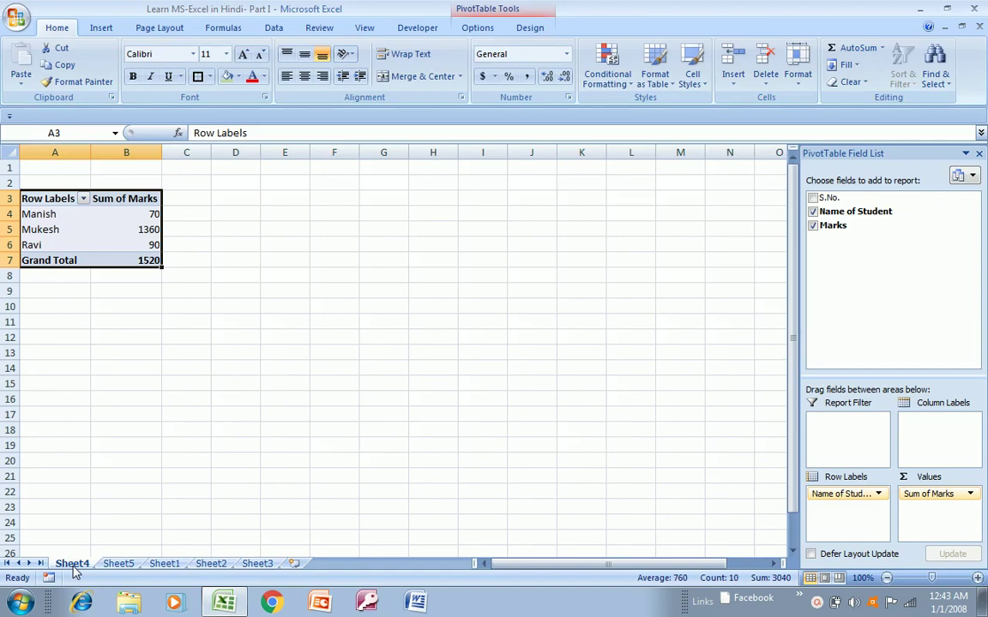
# - On Sheet5, insert the 2018-10-23 at 20-00-42 screenshot picture, then undo it
pyautogui.click(107, 564)
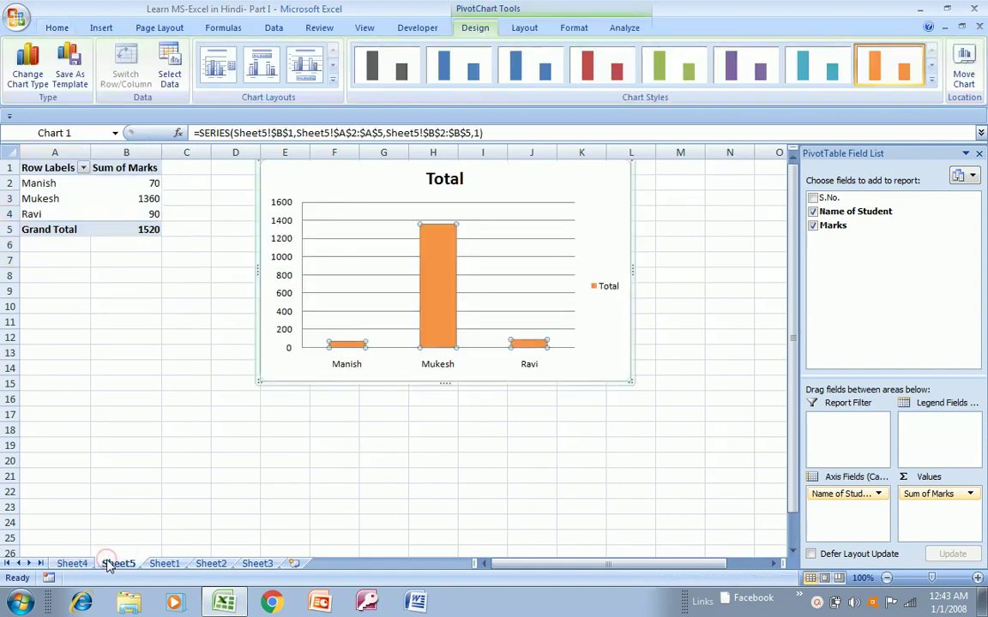
pyautogui.click(56, 28)
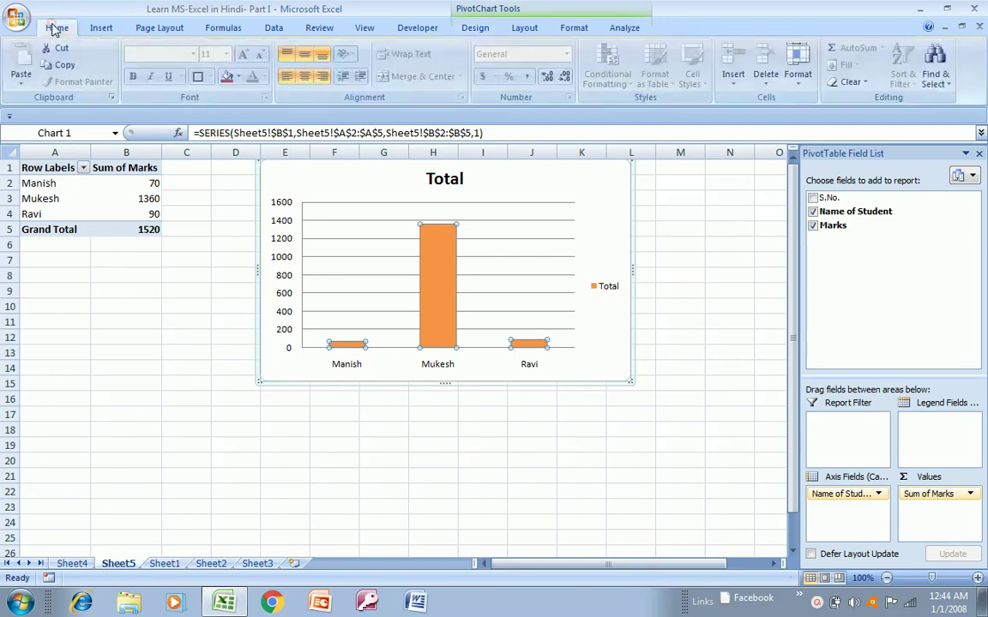
pyautogui.click(101, 28)
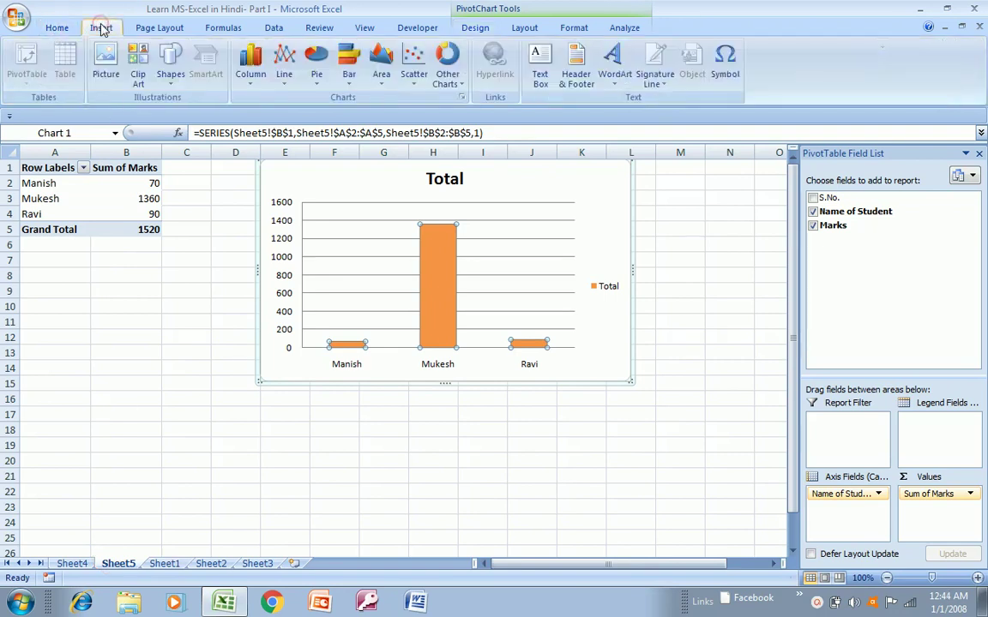
pyautogui.click(120, 79)
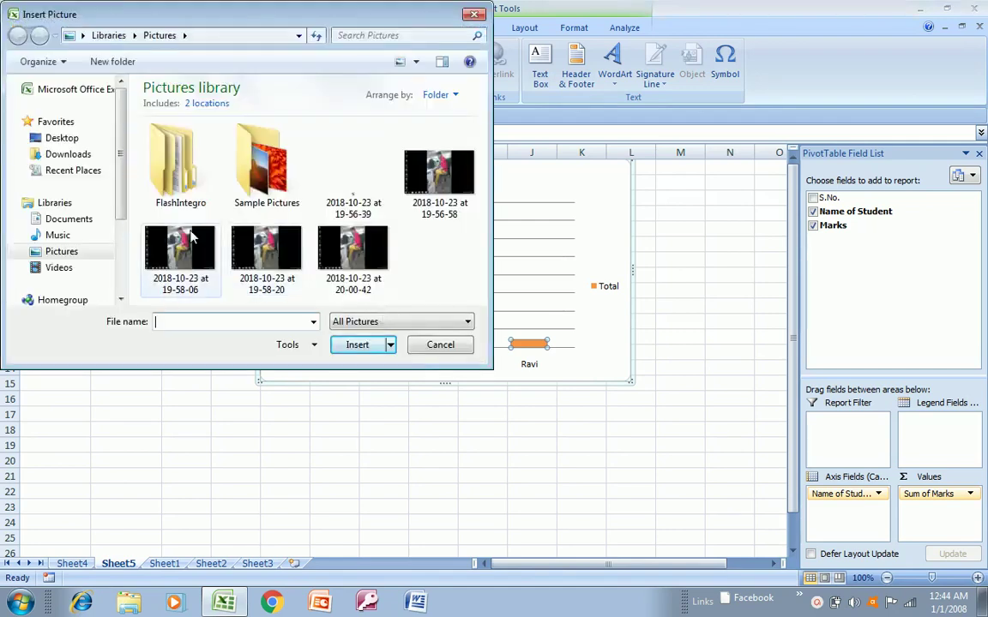
pyautogui.click(343, 247)
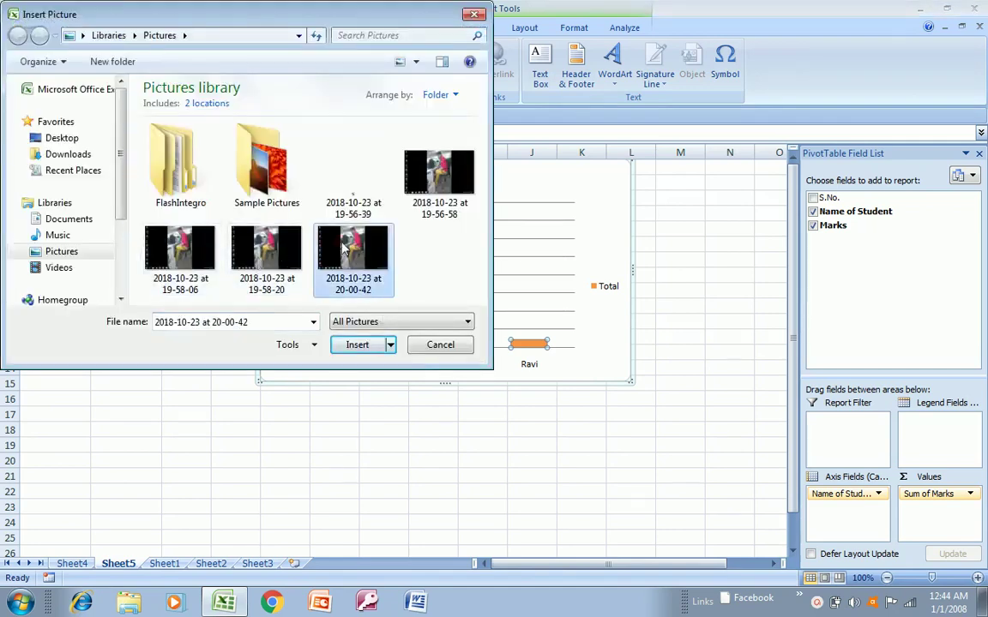
pyautogui.click(356, 345)
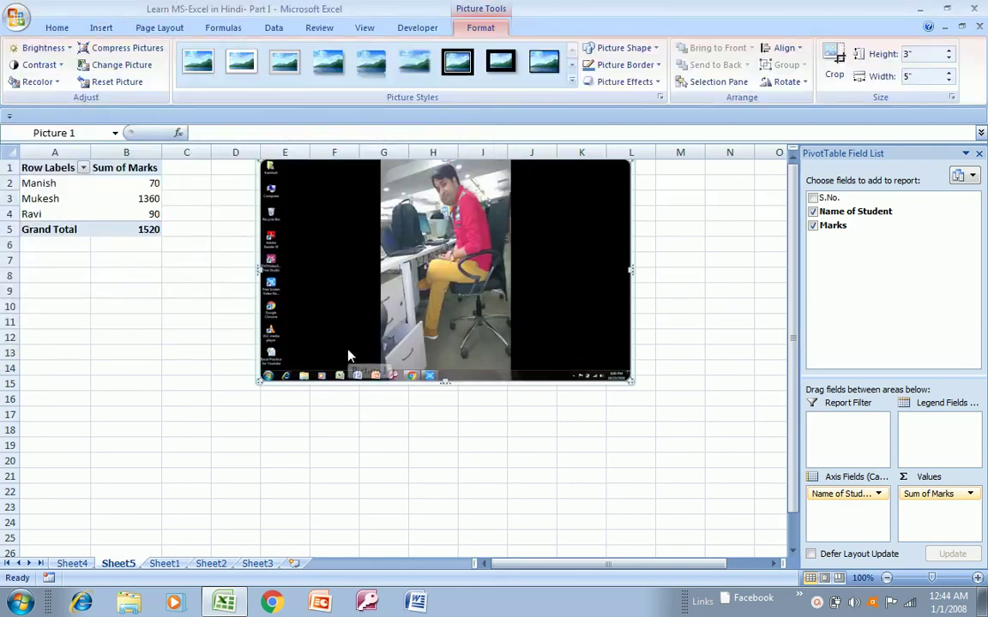
pyautogui.hotkey('ctrl', 'z')
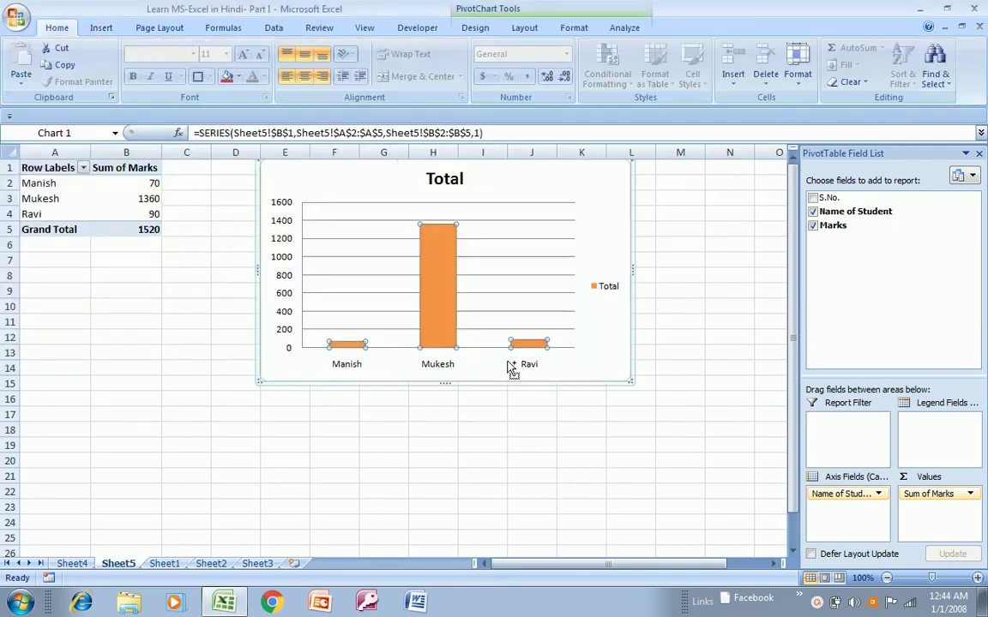
# - Browse the Insert and Page Layout tabs, back to Home, and hop from Sheet4 to Sheet5
pyautogui.click(101, 29)
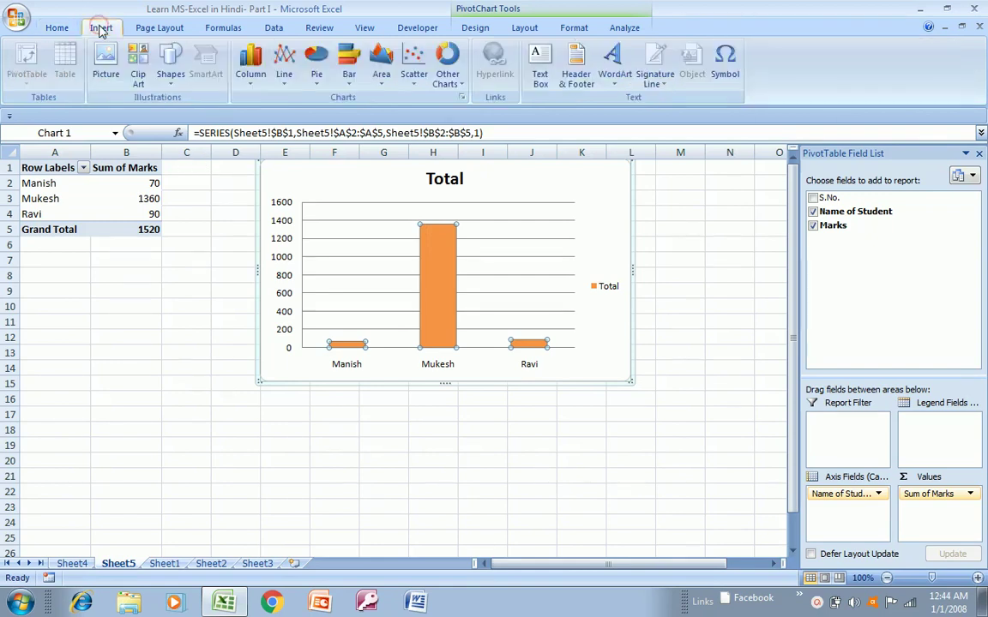
pyautogui.click(144, 28)
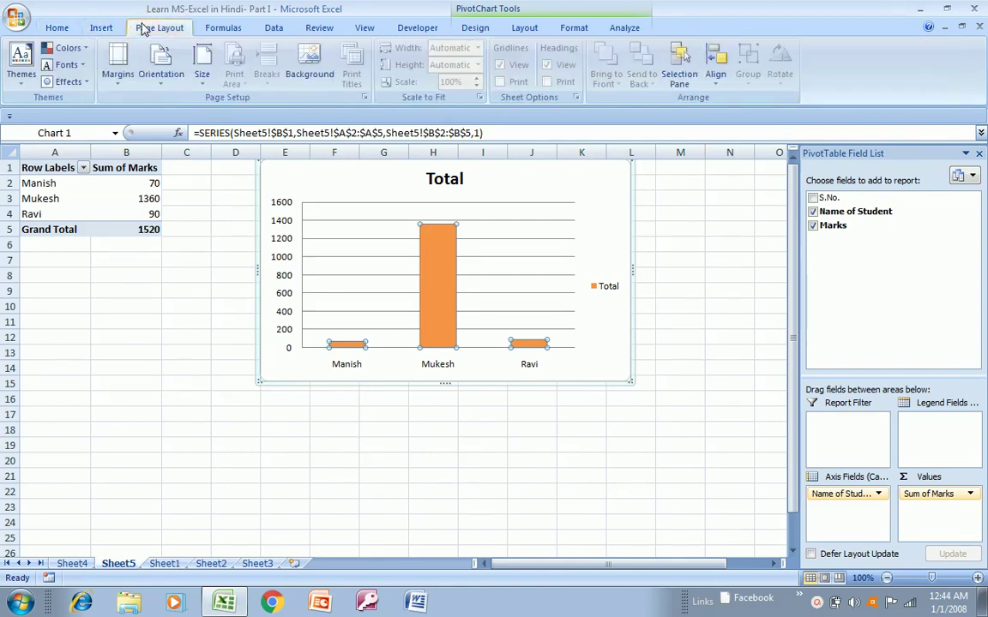
pyautogui.press('Escape')
pyautogui.press('Escape')
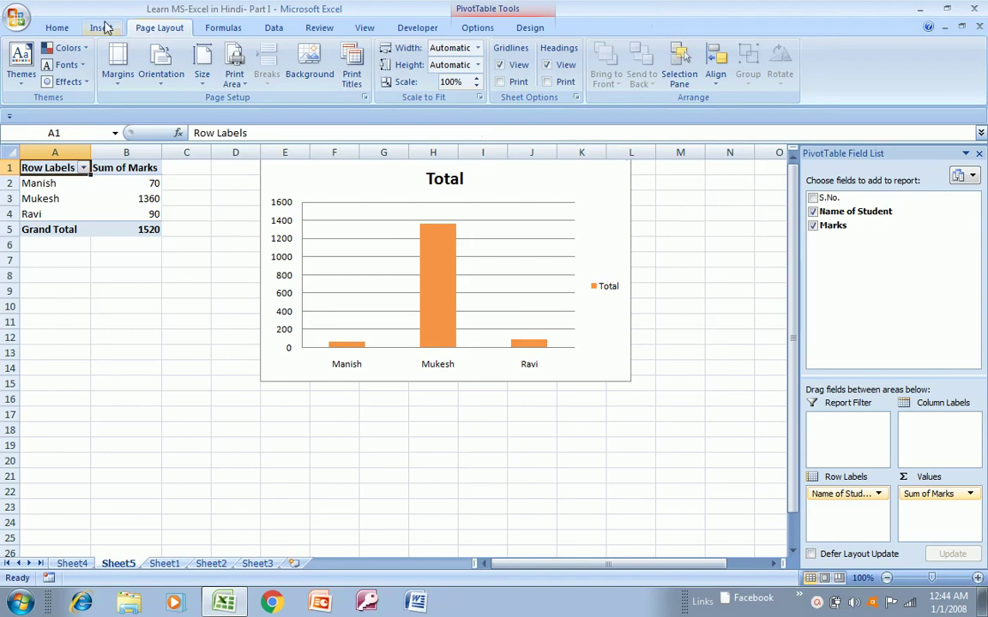
pyautogui.click(103, 28)
pyautogui.click(49, 28)
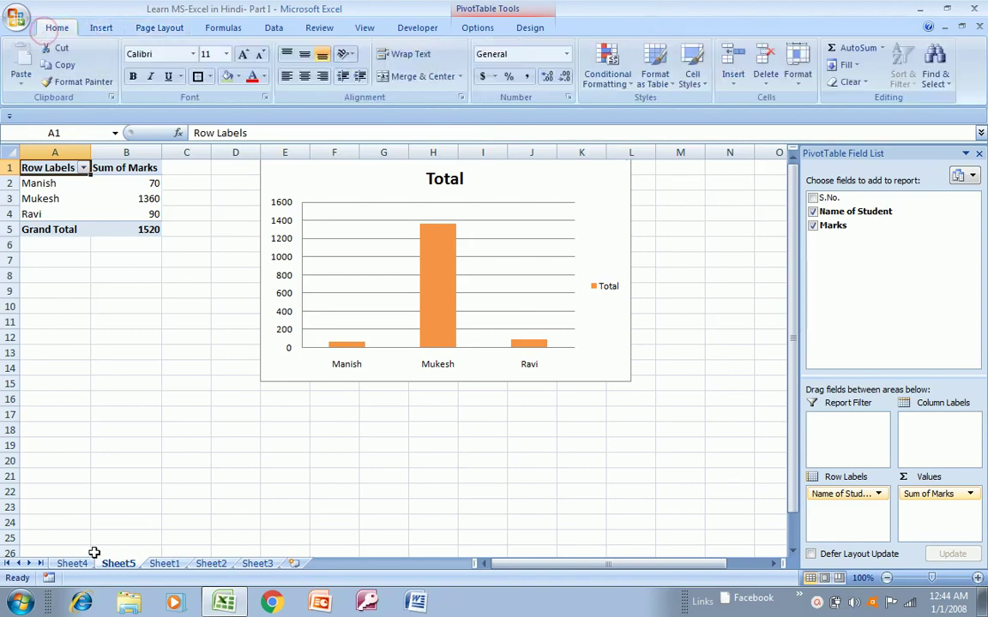
pyautogui.click(69, 563)
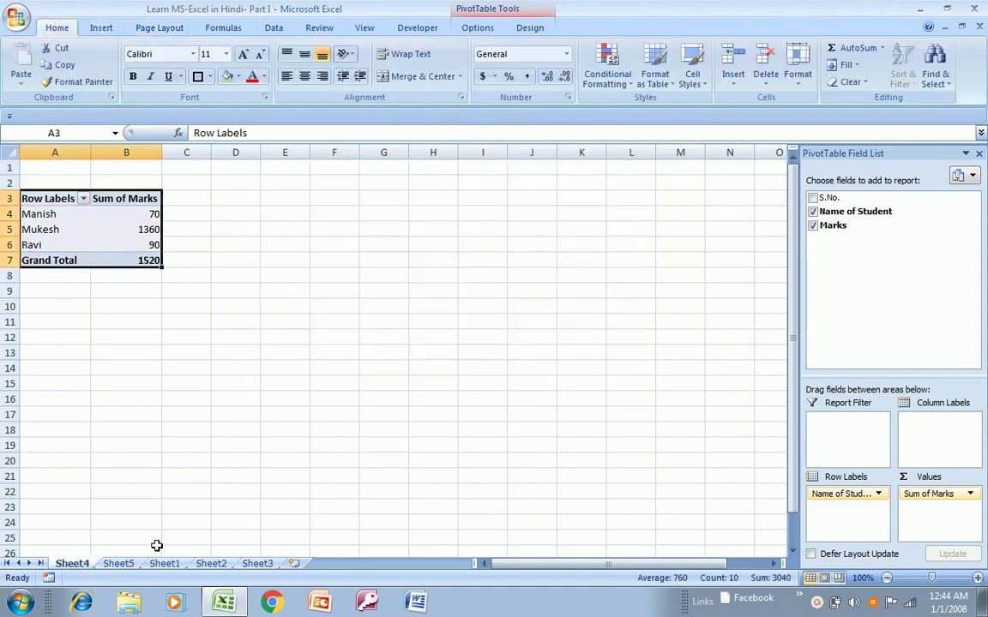
pyautogui.click(124, 564)
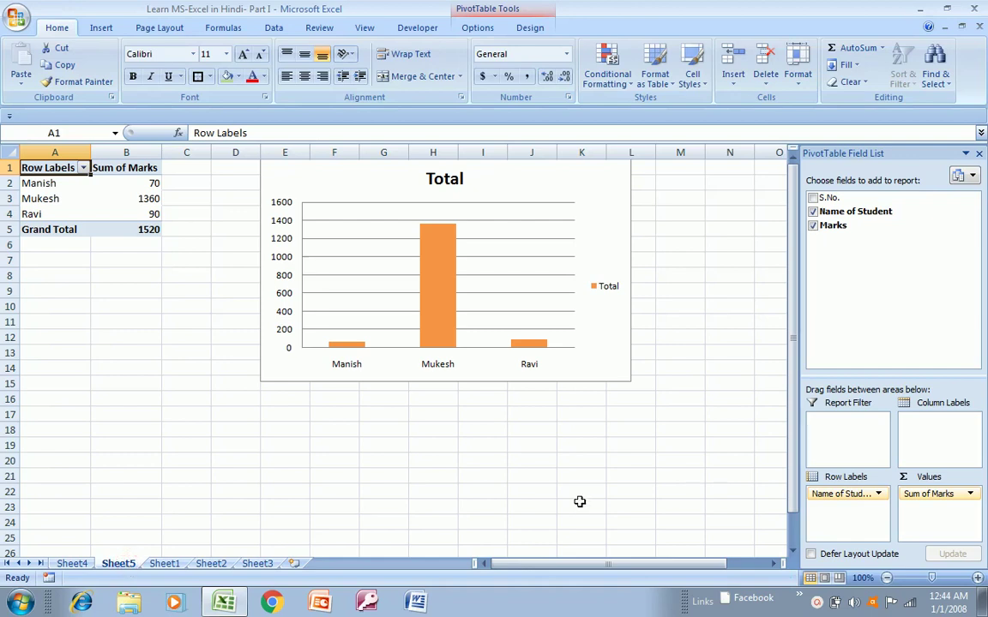
# - Close the PivotTable Field List, select cell D8, then move through the student names
pyautogui.click(979, 154)
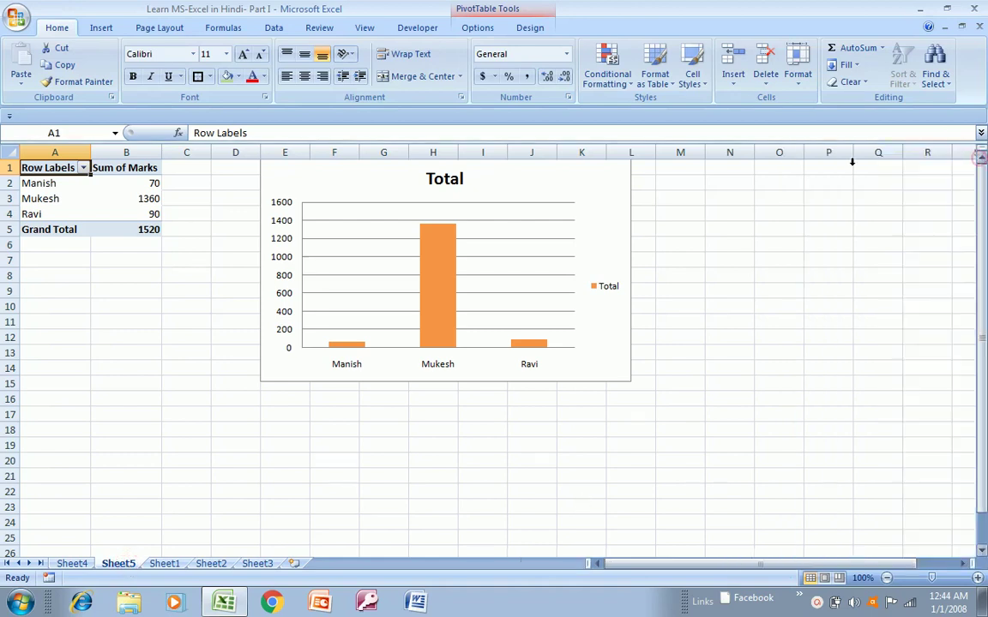
pyautogui.click(212, 276)
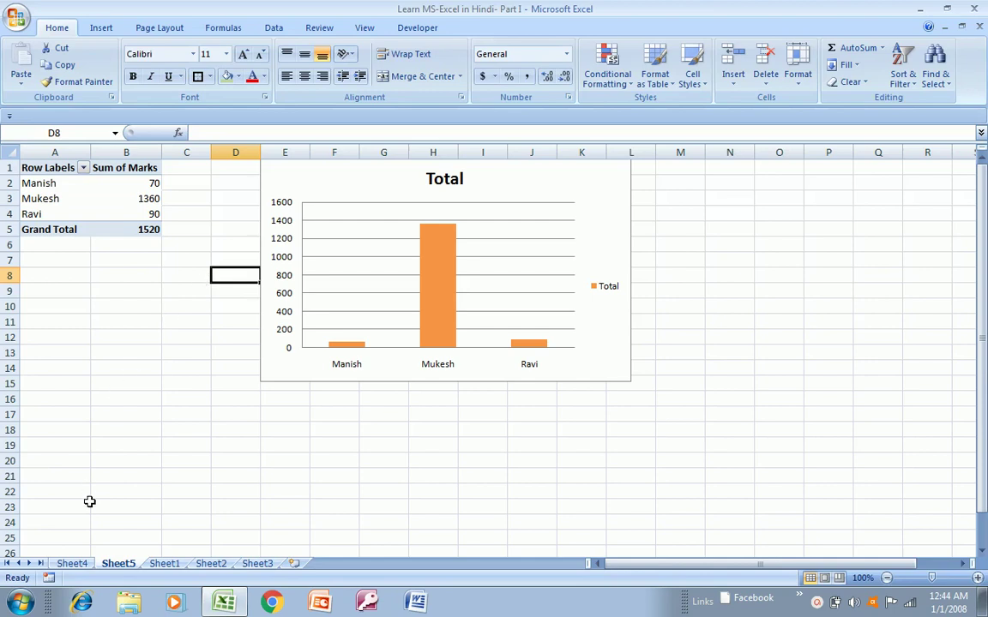
pyautogui.click(72, 563)
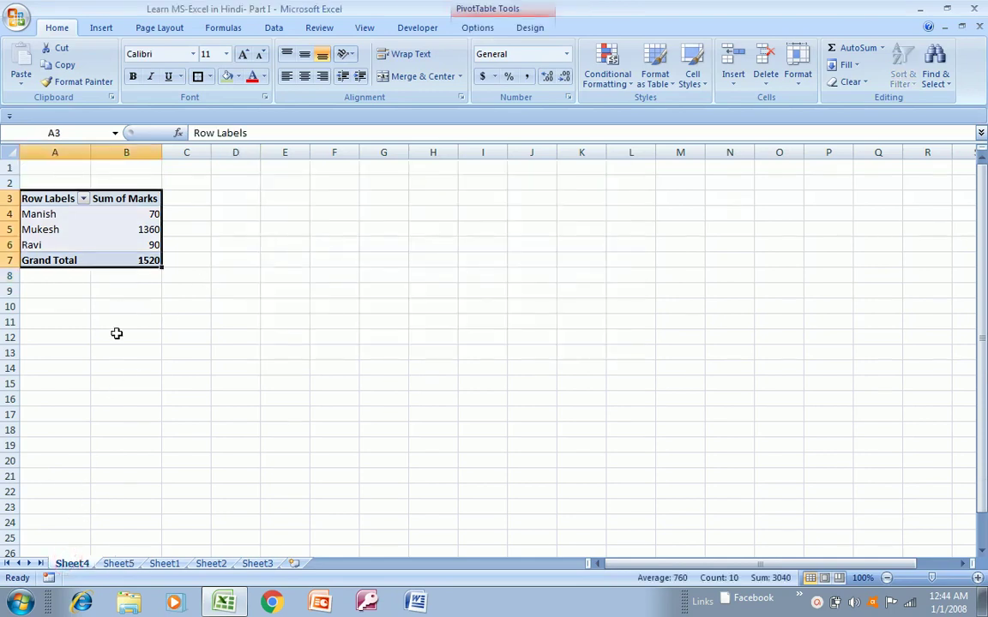
pyautogui.click(116, 564)
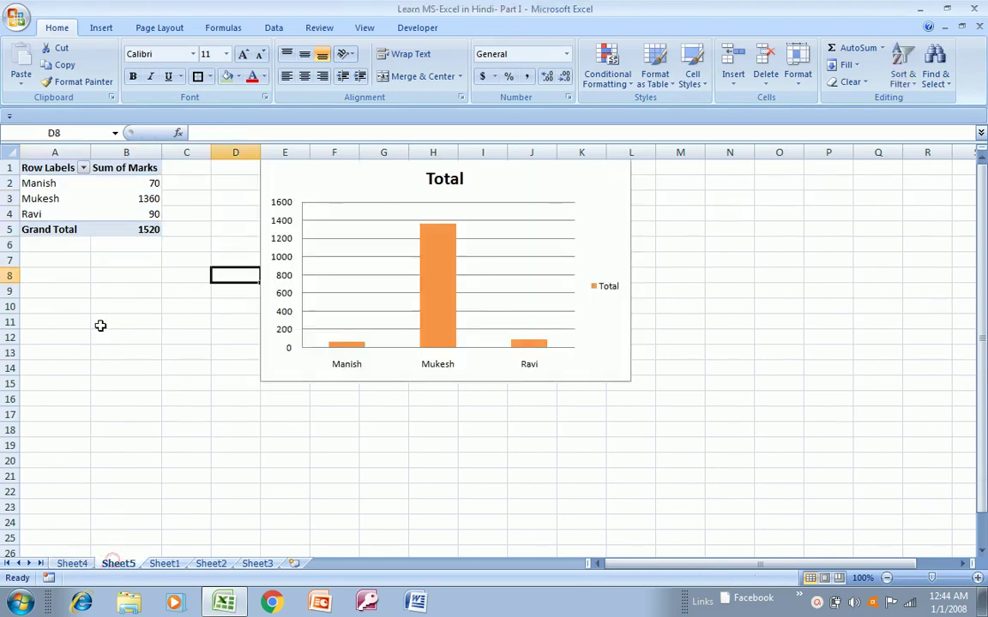
pyautogui.click(80, 208)
pyautogui.press('Up')
pyautogui.press('Up')
pyautogui.press('Up')
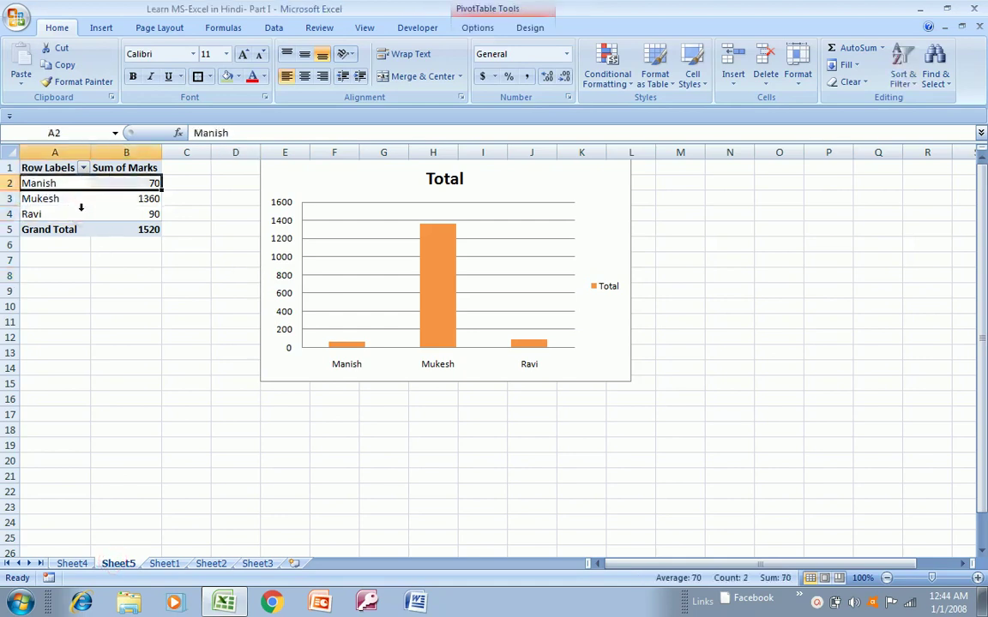
pyautogui.press('Down')
pyautogui.press('Down')
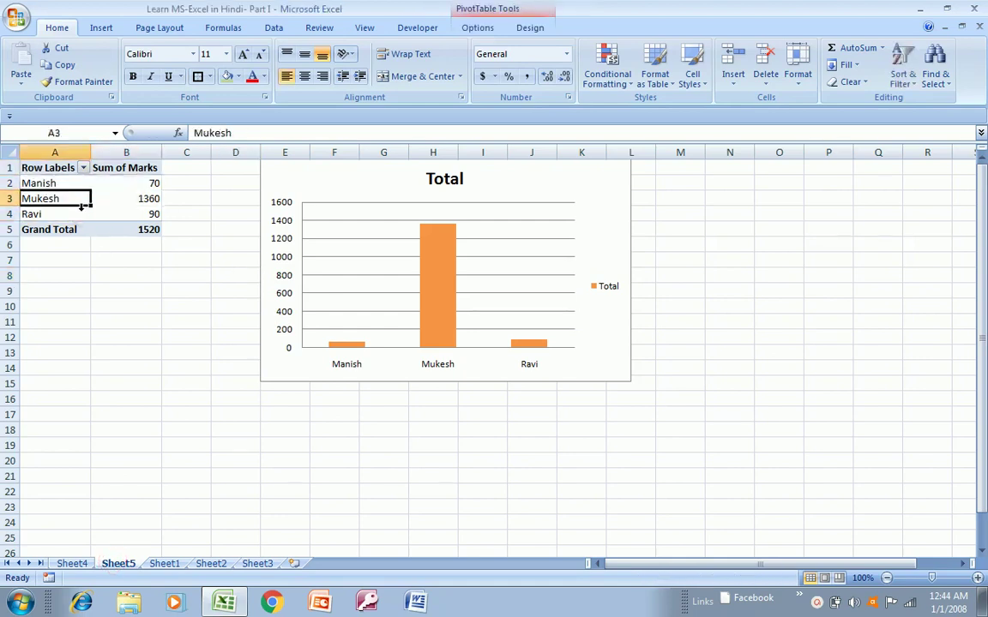
pyautogui.hotkey('ctrl', 'Down')
pyautogui.hotkey('ctrl', 'Down')
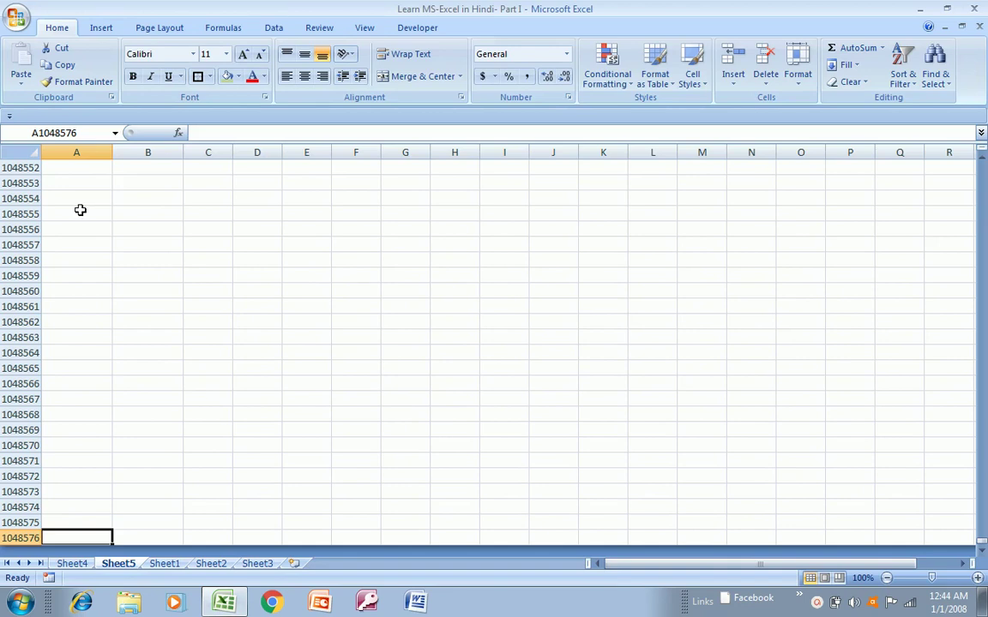
pyautogui.click(80, 427)
pyautogui.hotkey('ctrl', 'Up')
pyautogui.hotkey('ctrl', 'Up')
pyautogui.hotkey('ctrl', 'Right')
pyautogui.hotkey('ctrl', 'Right')
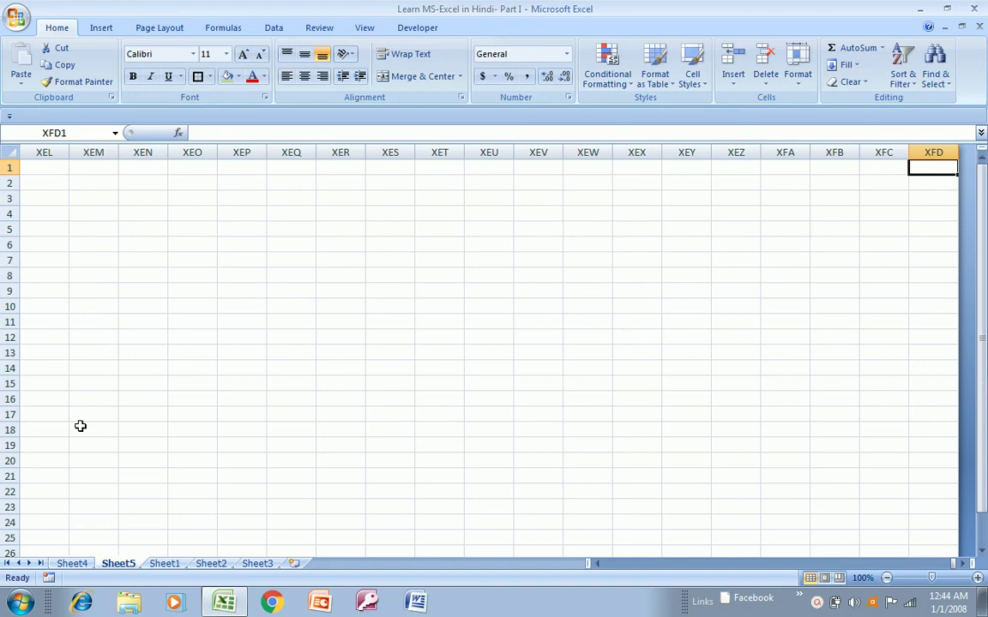
pyautogui.hotkey('ctrl', 'Left')
pyautogui.press('Right')
pyautogui.hotkey('ctrl', 'Right')
pyautogui.press('Left')
pyautogui.press('Left')
pyautogui.press('Left')
pyautogui.press('Left')
pyautogui.press('Left')
pyautogui.press('Left')
pyautogui.press('Left')
pyautogui.press('Left')
pyautogui.press('Left')
pyautogui.press('Left')
pyautogui.press('Left')
pyautogui.press('Left')
pyautogui.press('Left')
pyautogui.press('Left')
pyautogui.press('Left')
pyautogui.press('Left')
pyautogui.press('Left')
pyautogui.press('Left')
pyautogui.press('Left')
pyautogui.press('Left')
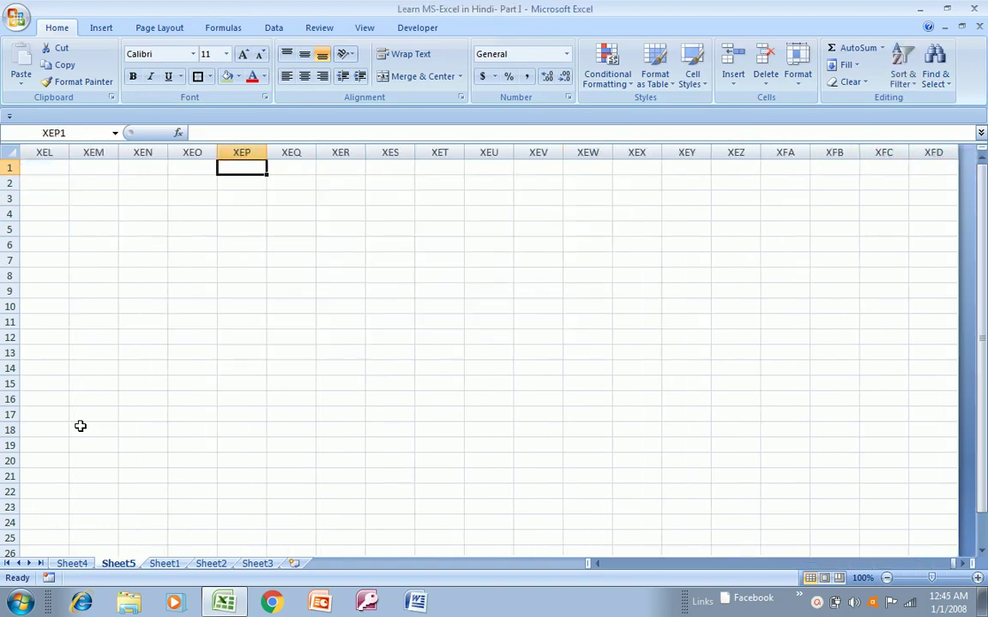
pyautogui.hotkey('ctrl', 'Left')
pyautogui.press('Left')
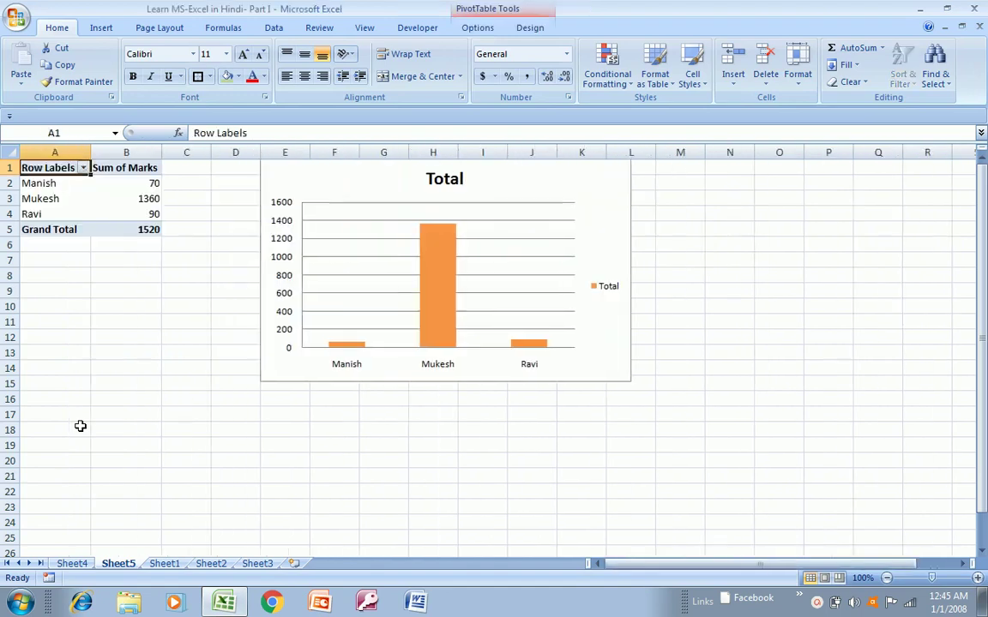
pyautogui.press('Right')
pyautogui.press('Right')
pyautogui.press('Right')
pyautogui.press('Right')
pyautogui.press('Left')
pyautogui.press('Left')
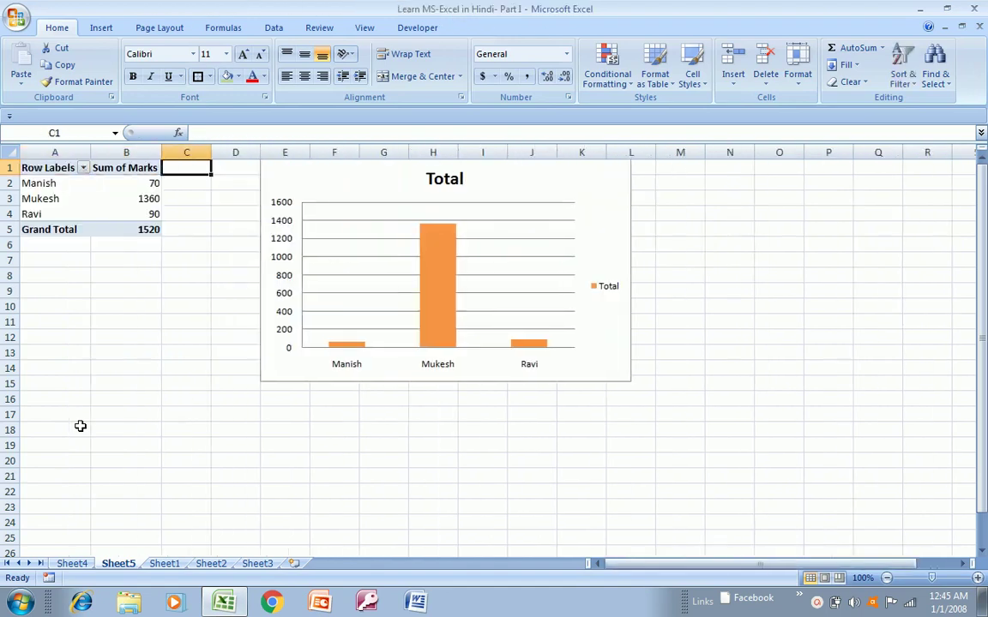
# - Look through the Insert, Page Layout, Formulas, Data, Review, View and Developer tabs, returning to Home
pyautogui.click(99, 27)
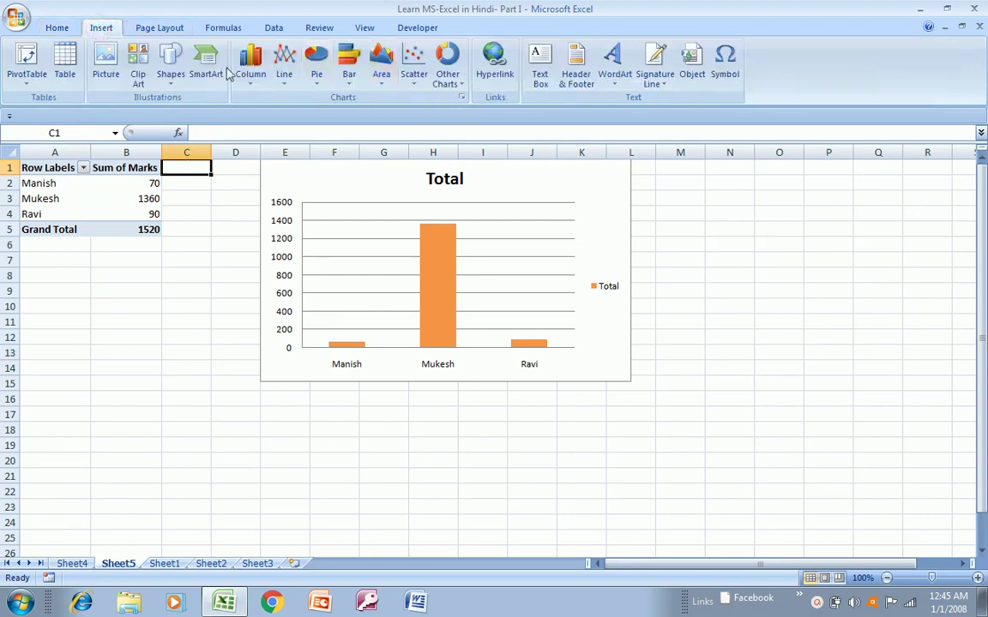
pyautogui.click(162, 28)
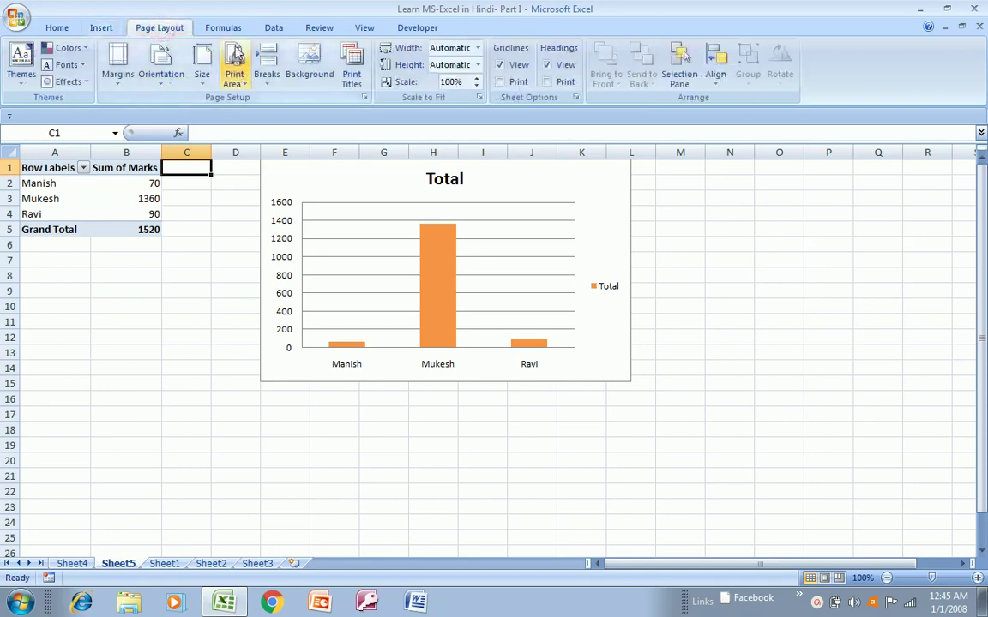
pyautogui.click(222, 27)
pyautogui.click(273, 29)
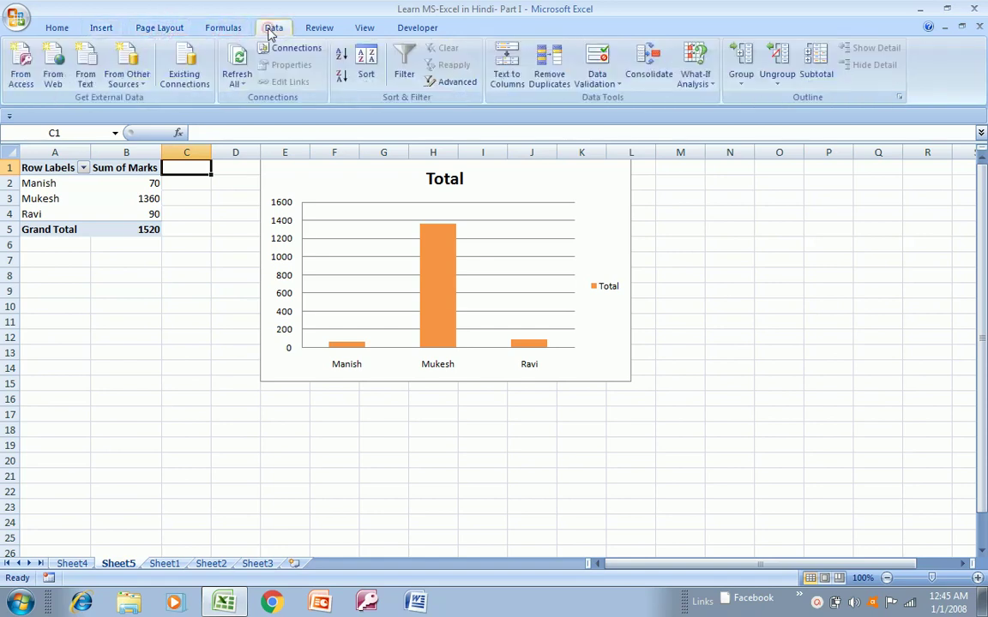
pyautogui.click(317, 29)
pyautogui.click(365, 28)
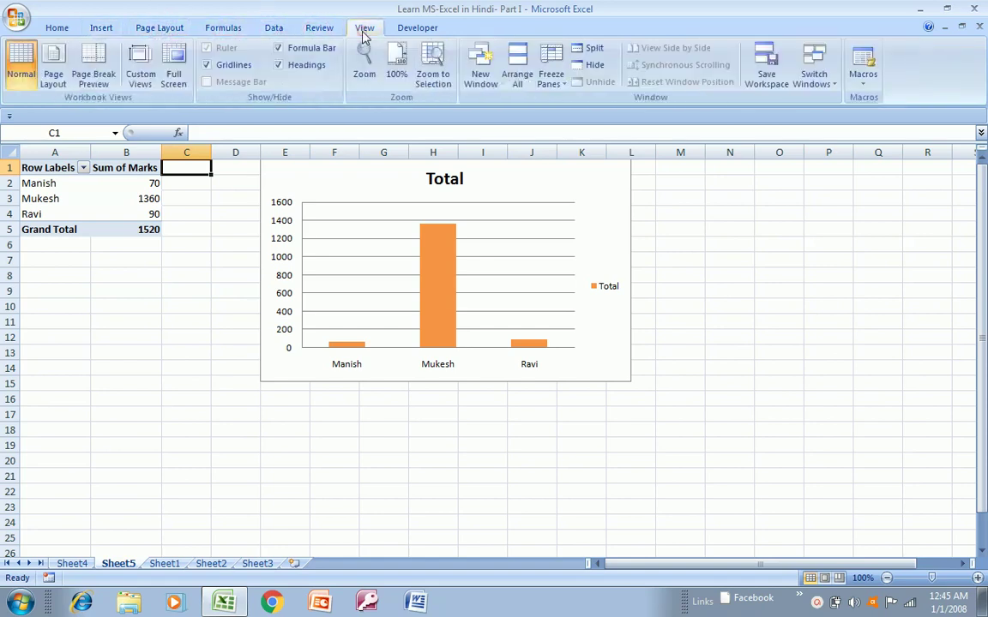
pyautogui.click(415, 28)
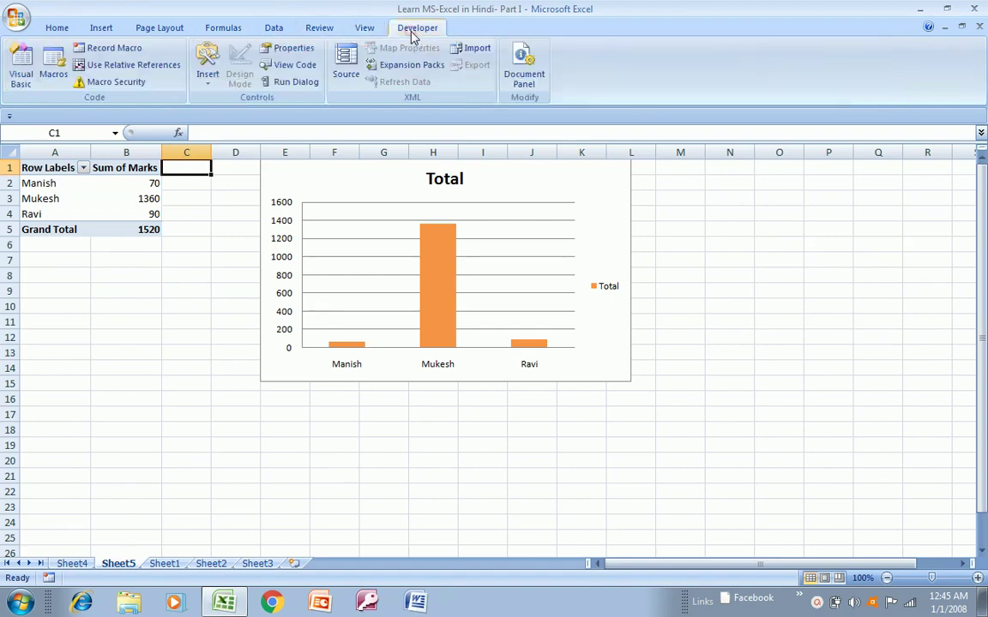
pyautogui.click(67, 29)
# - Select cells C11 and N14, then switch to the Sheet4 pivot table
pyautogui.click(166, 321)
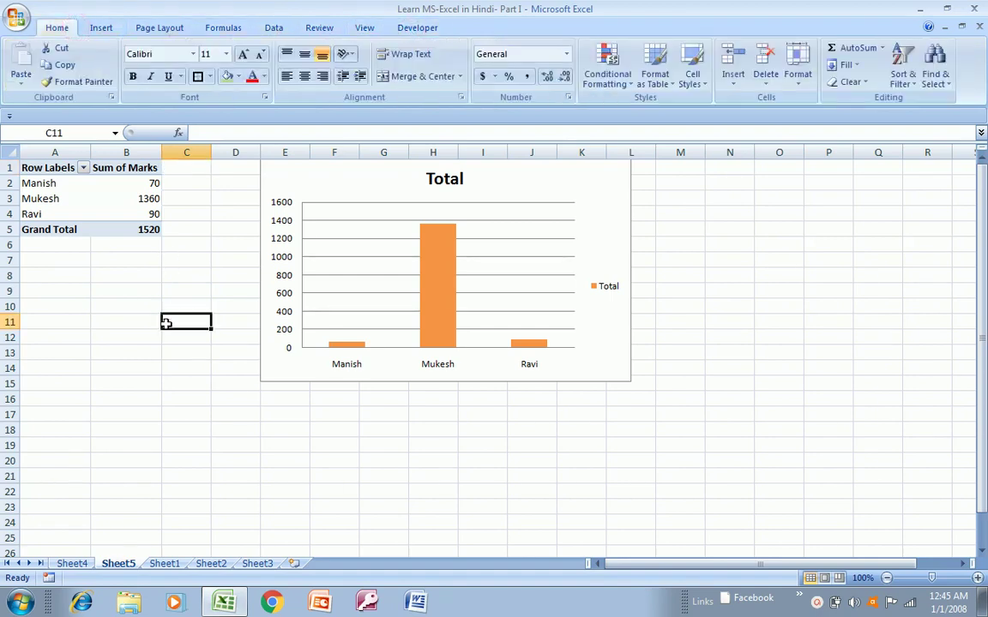
pyautogui.click(705, 366)
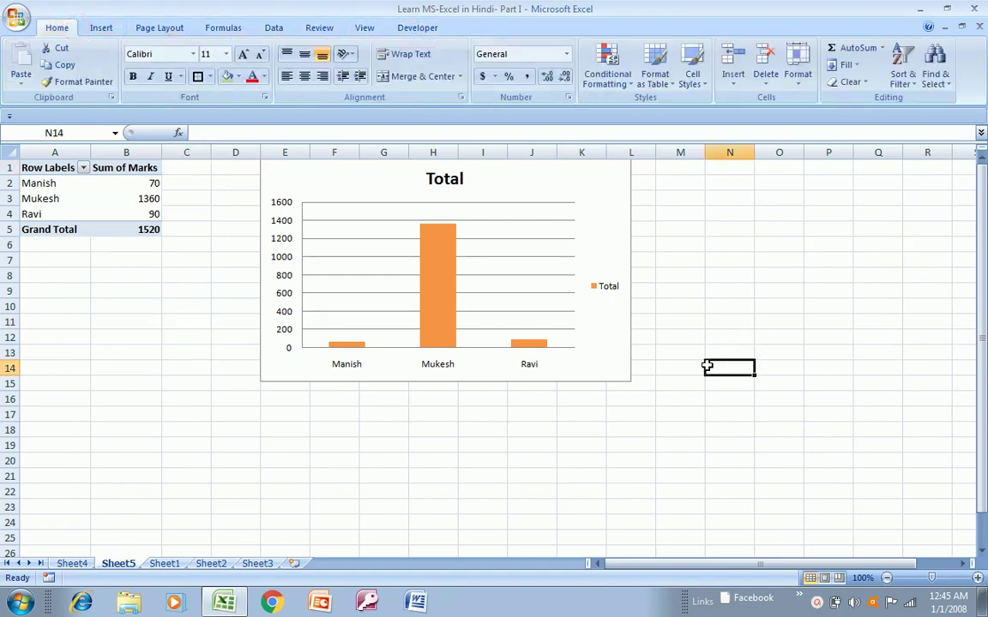
pyautogui.click(79, 563)
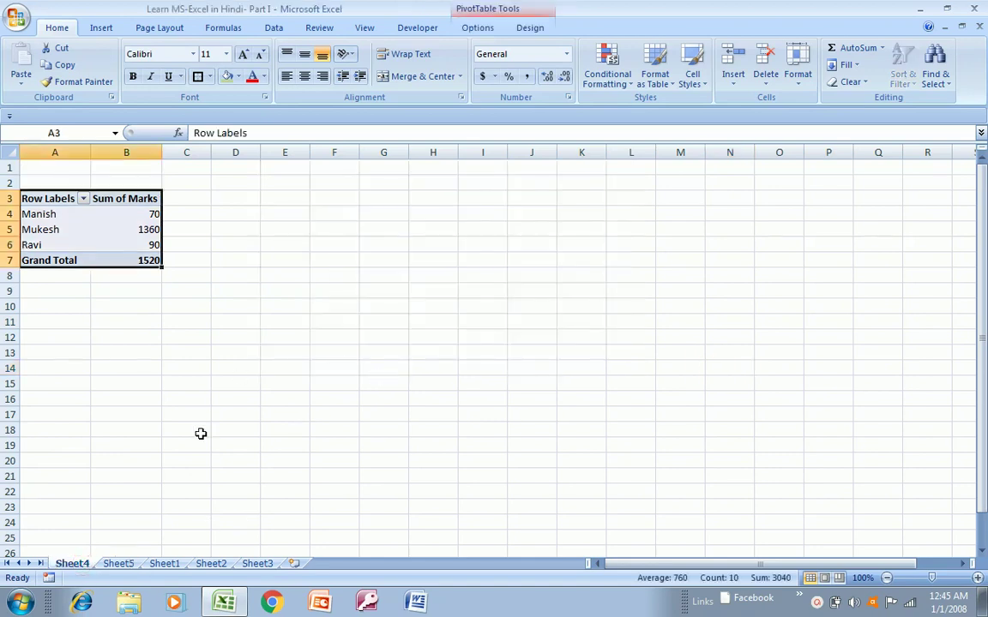